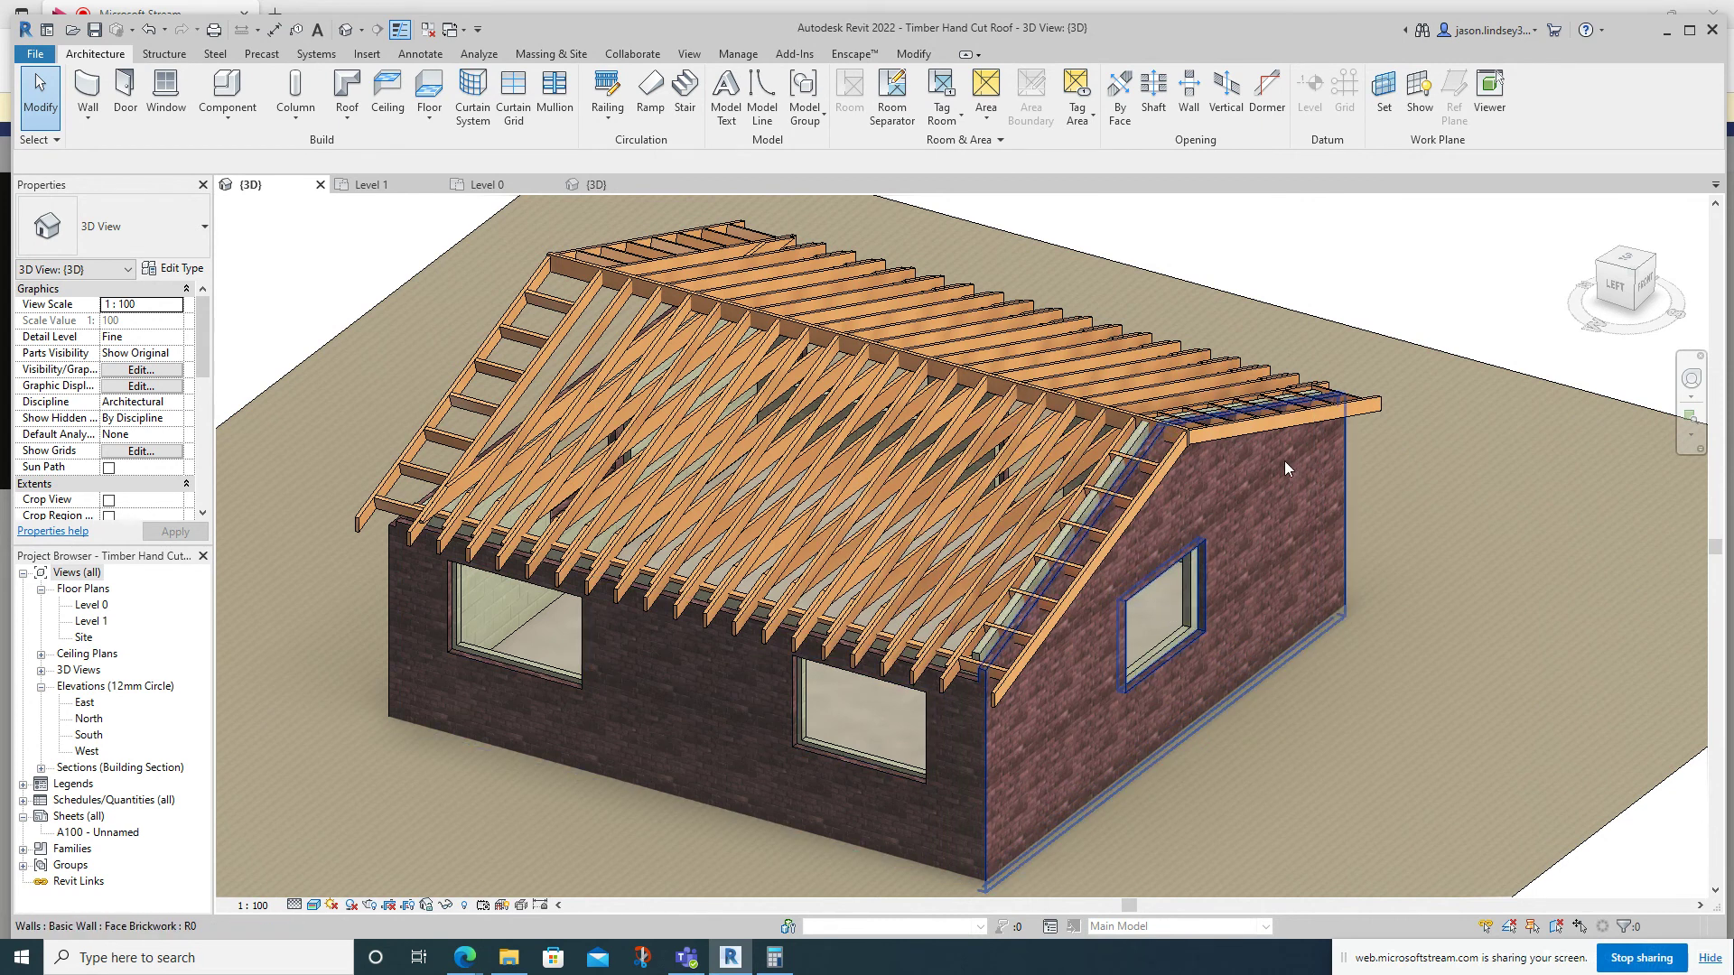
# Examine the finished hand cut timber roof model from several sides in 3D.
pyautogui.keyDown('shift'); pyautogui.moveTo(880, 457); pyautogui.dragTo(1219, 442, button='middle'); pyautogui.keyUp('shift')
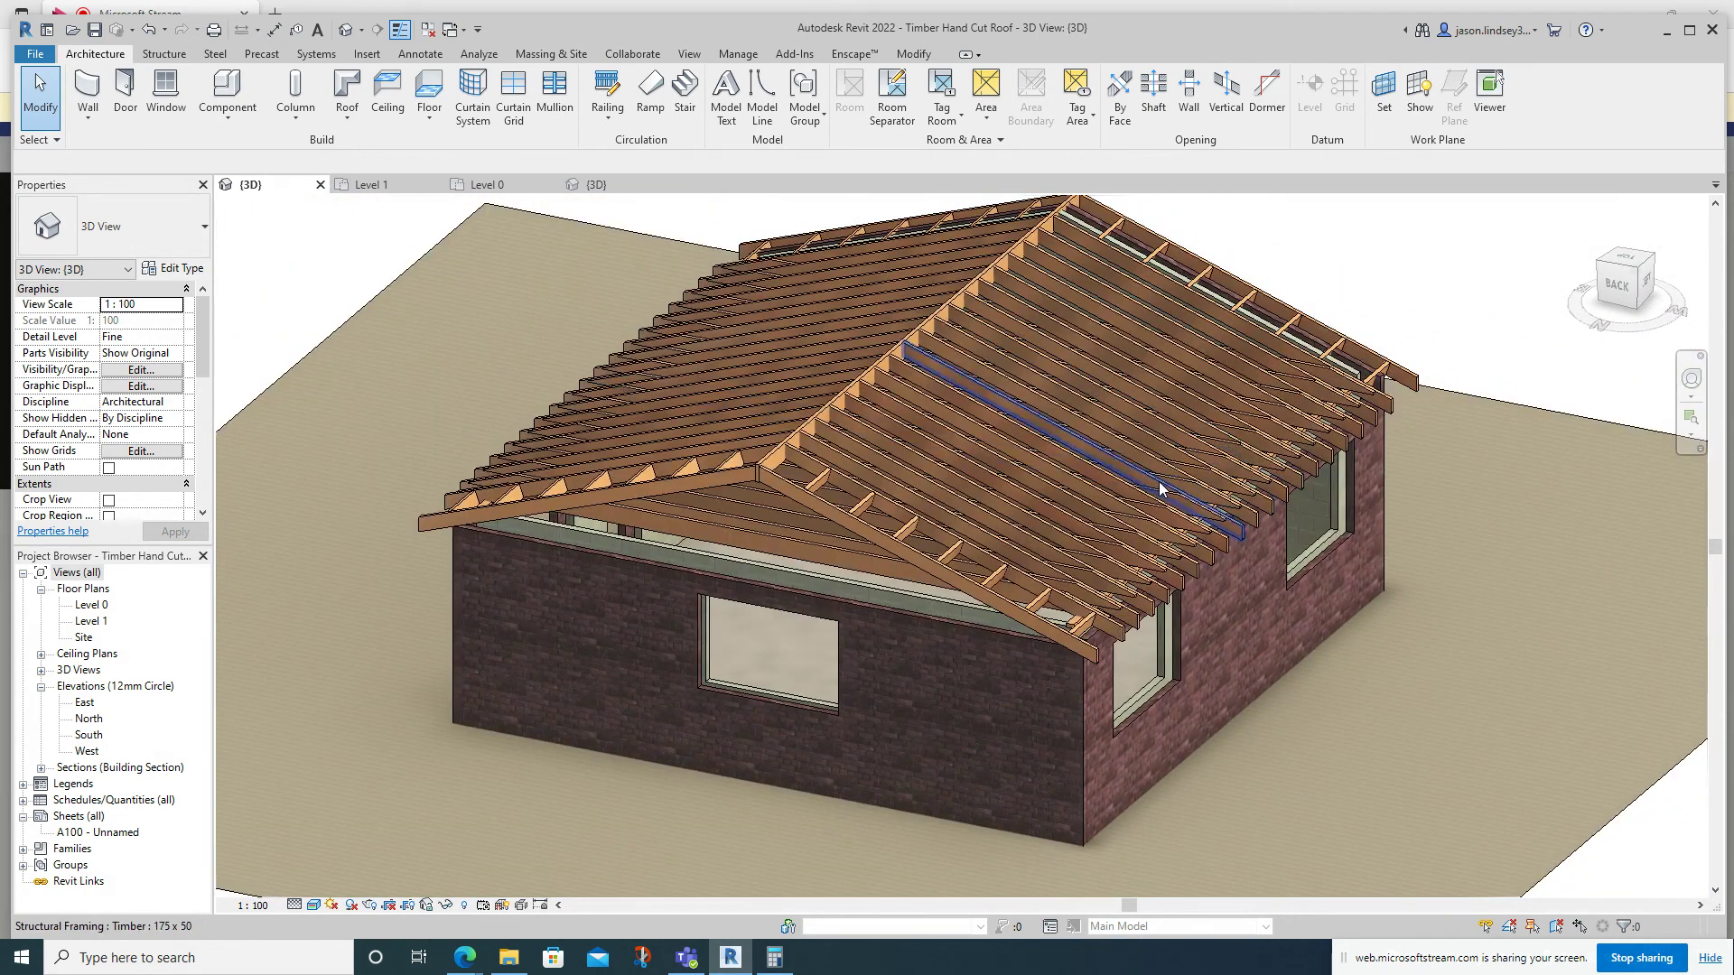
pyautogui.keyDown('shift'); pyautogui.moveTo(1136, 559); pyautogui.dragTo(729, 589, button='middle'); pyautogui.keyUp('shift')
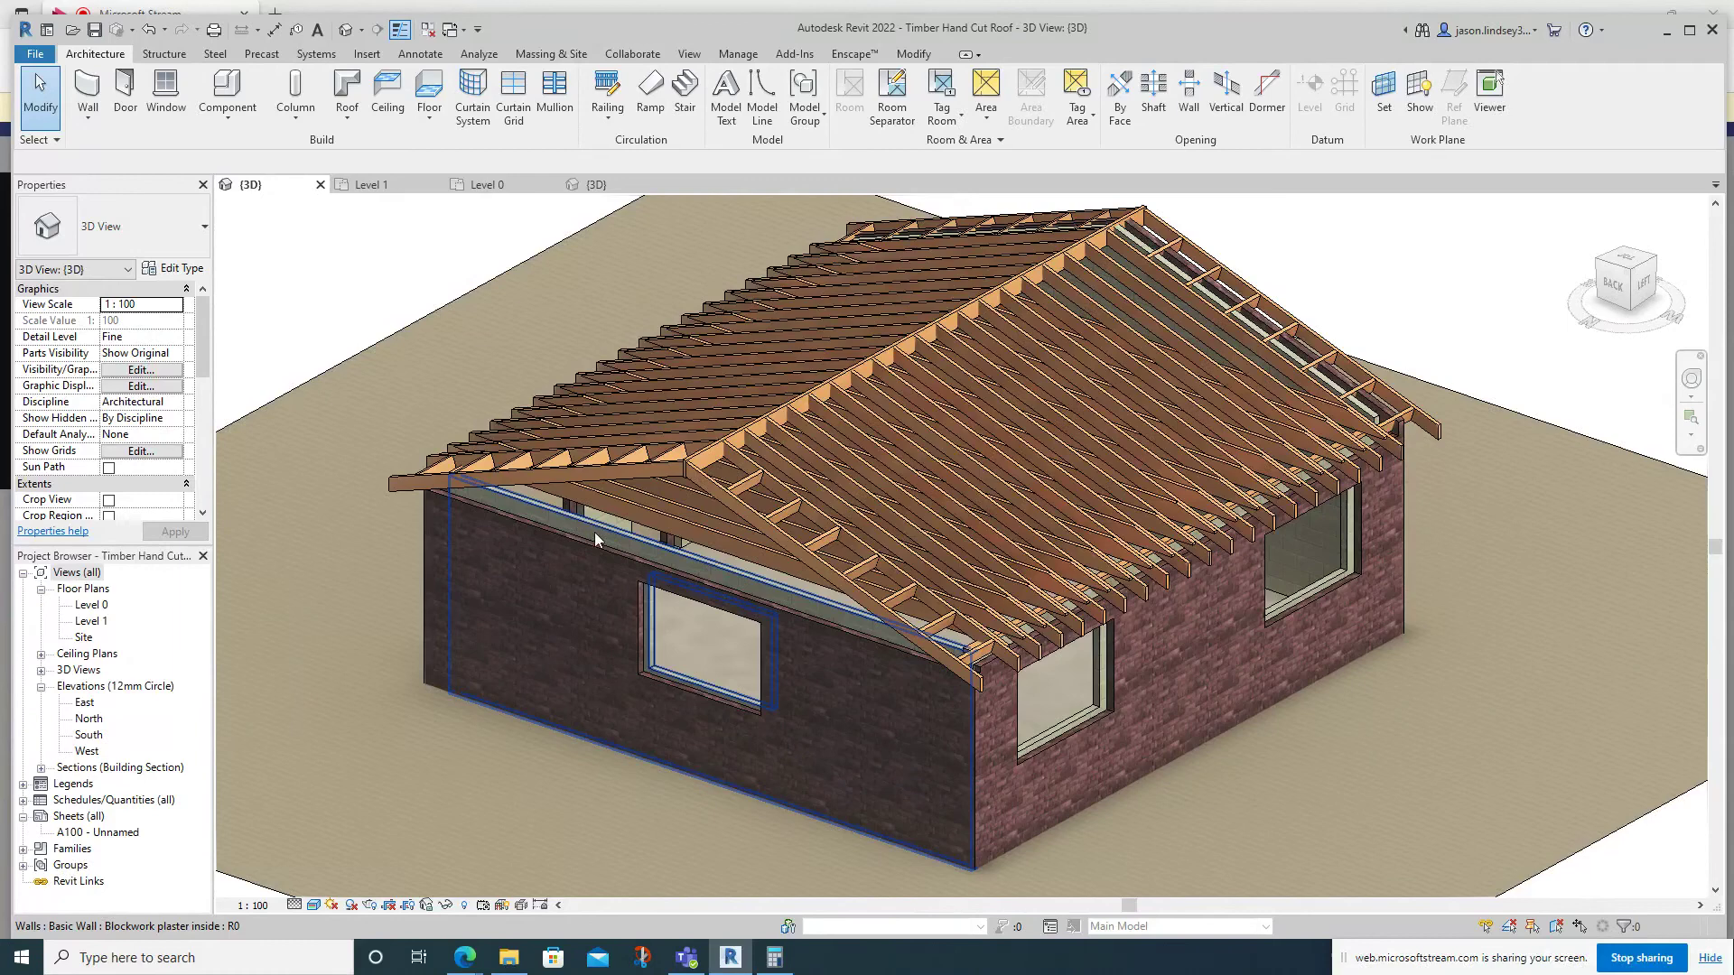
pyautogui.keyDown('shift'); pyautogui.moveTo(867, 560); pyautogui.dragTo(777, 610, button='middle'); pyautogui.keyUp('shift')
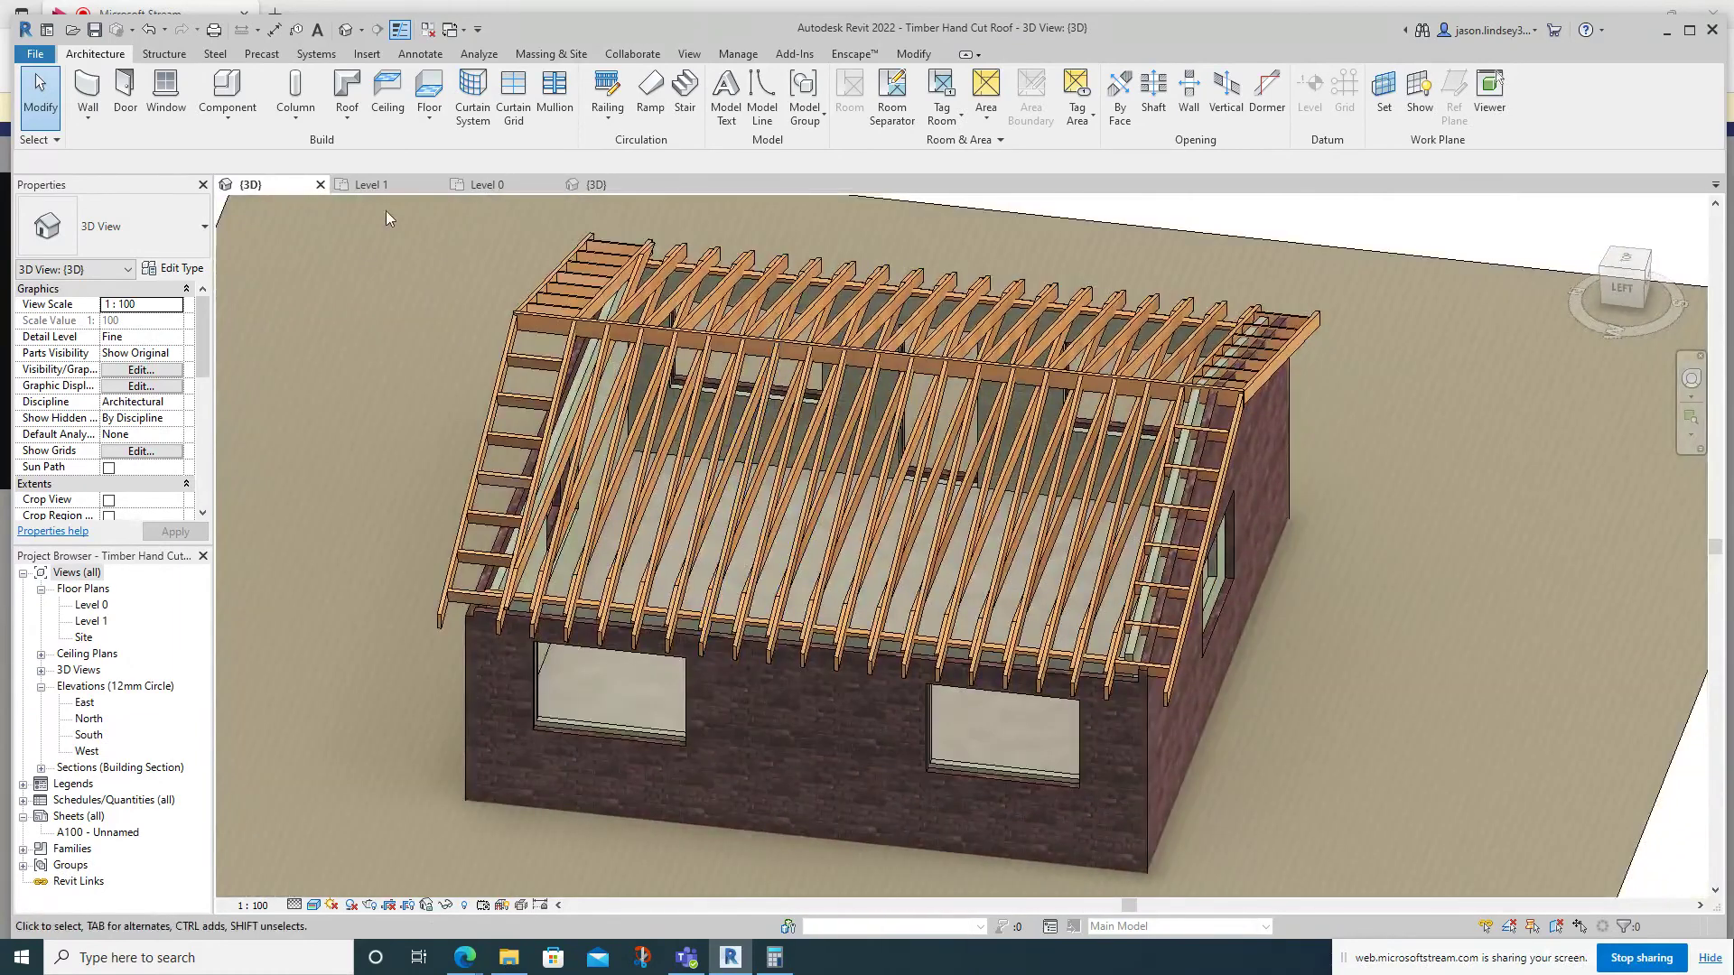
# Examine the tutorial template's roofless brick and blockwork walls in its 3D view, including the upper edges of the inner blockwork.
pyautogui.click(594, 185)
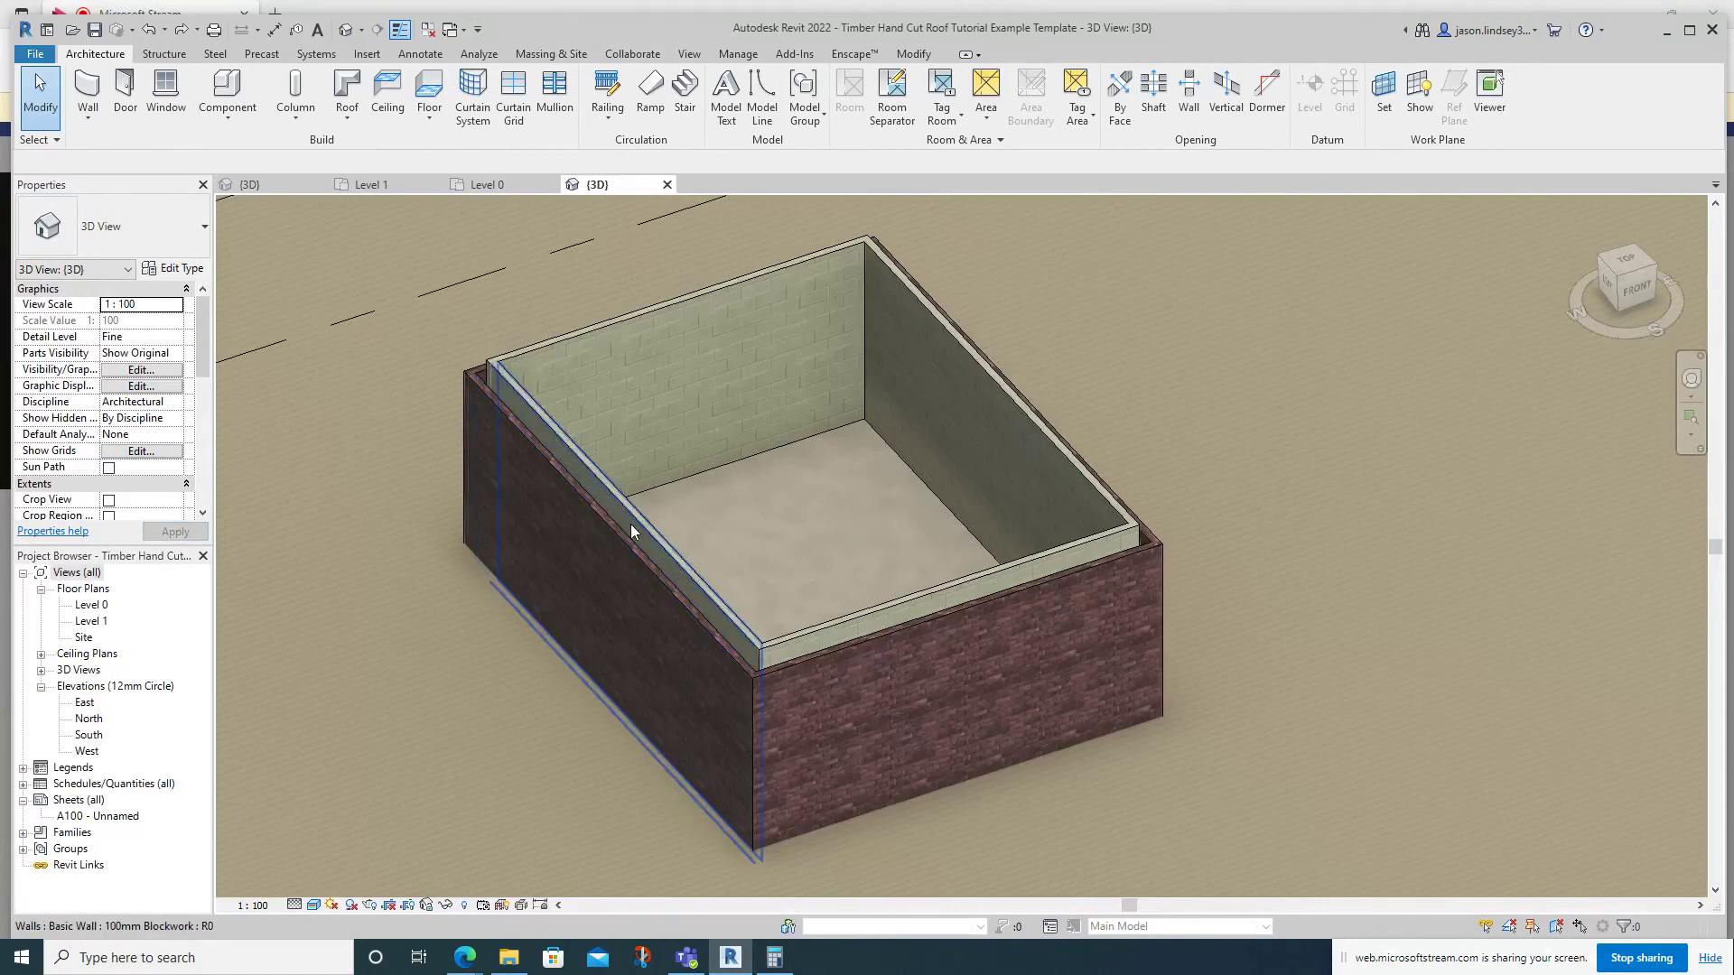
pyautogui.scroll(3, 631, 523)
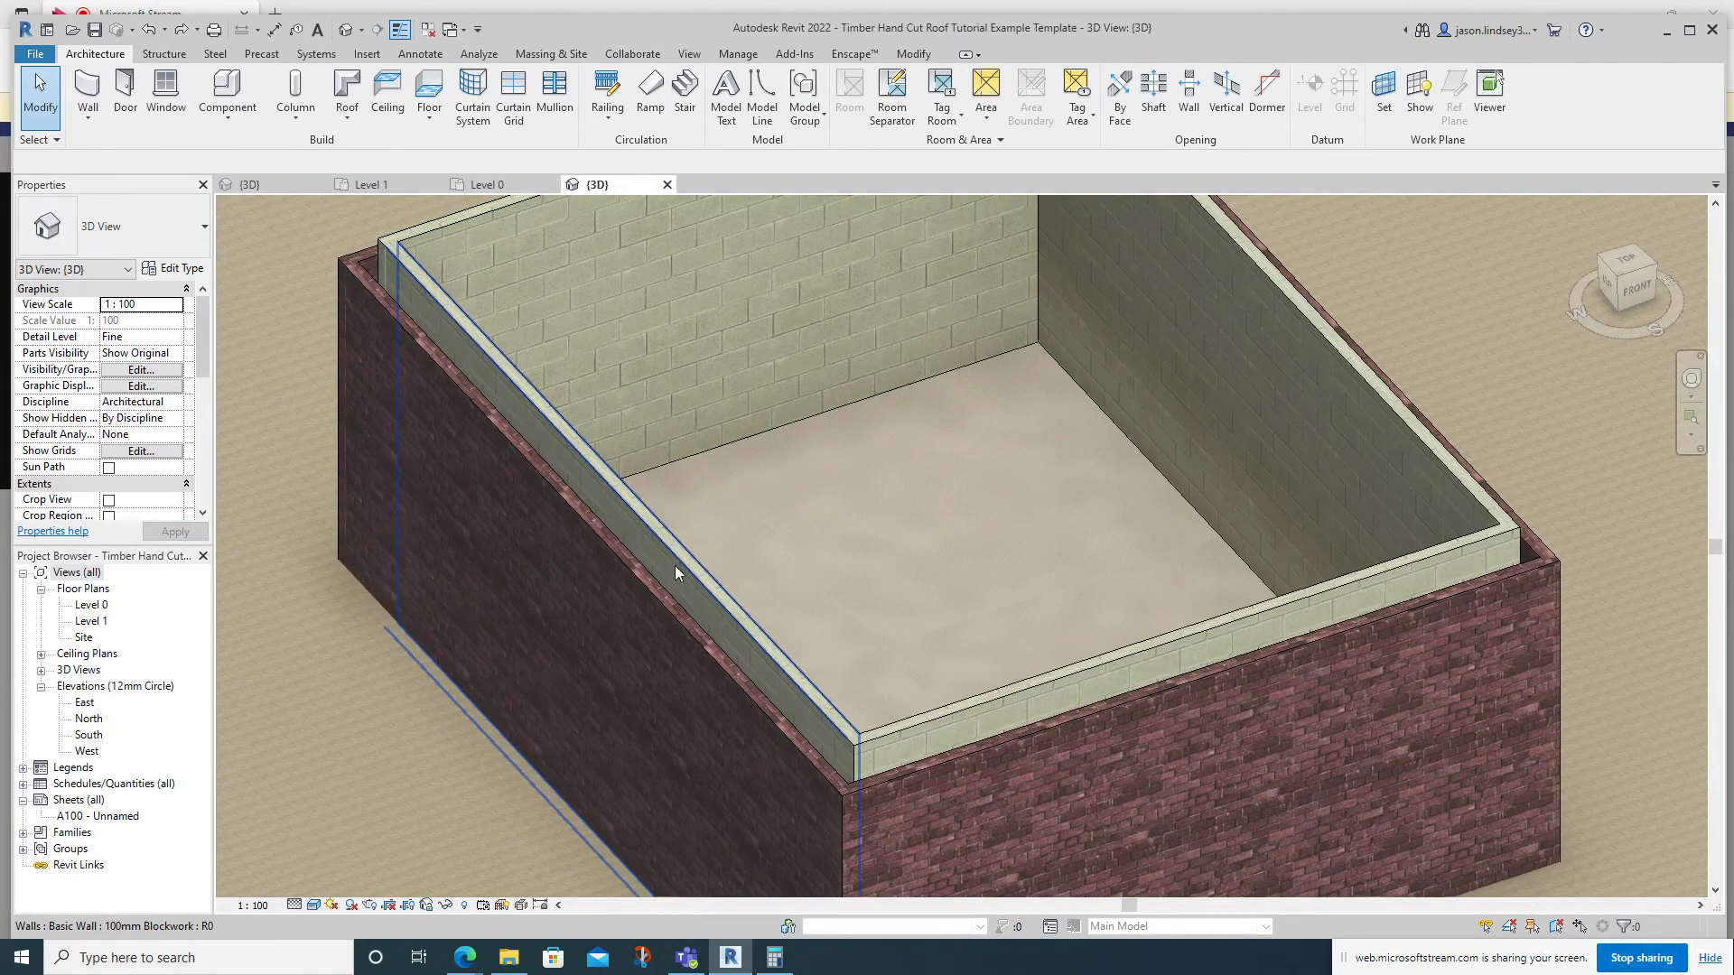
pyautogui.keyDown('shift'); pyautogui.moveTo(741, 621); pyautogui.dragTo(701, 502, button='middle'); pyautogui.keyUp('shift')
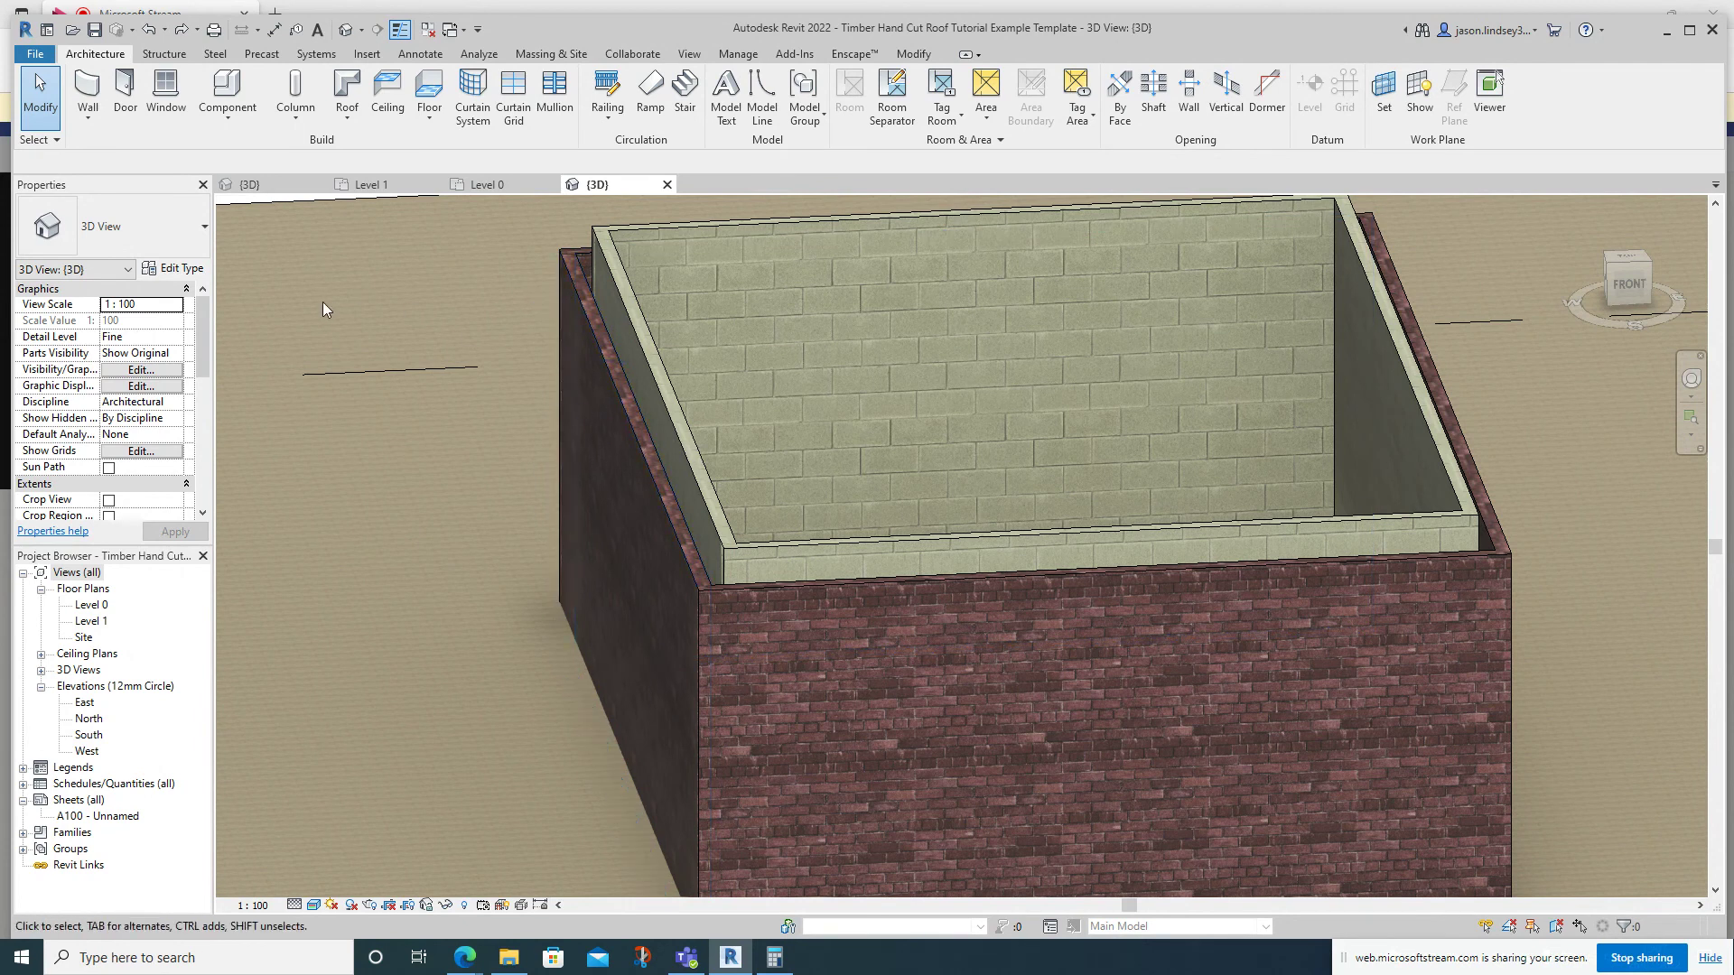
pyautogui.keyDown('shift'); pyautogui.moveTo(585, 397); pyautogui.dragTo(634, 385, button='middle'); pyautogui.keyUp('shift')
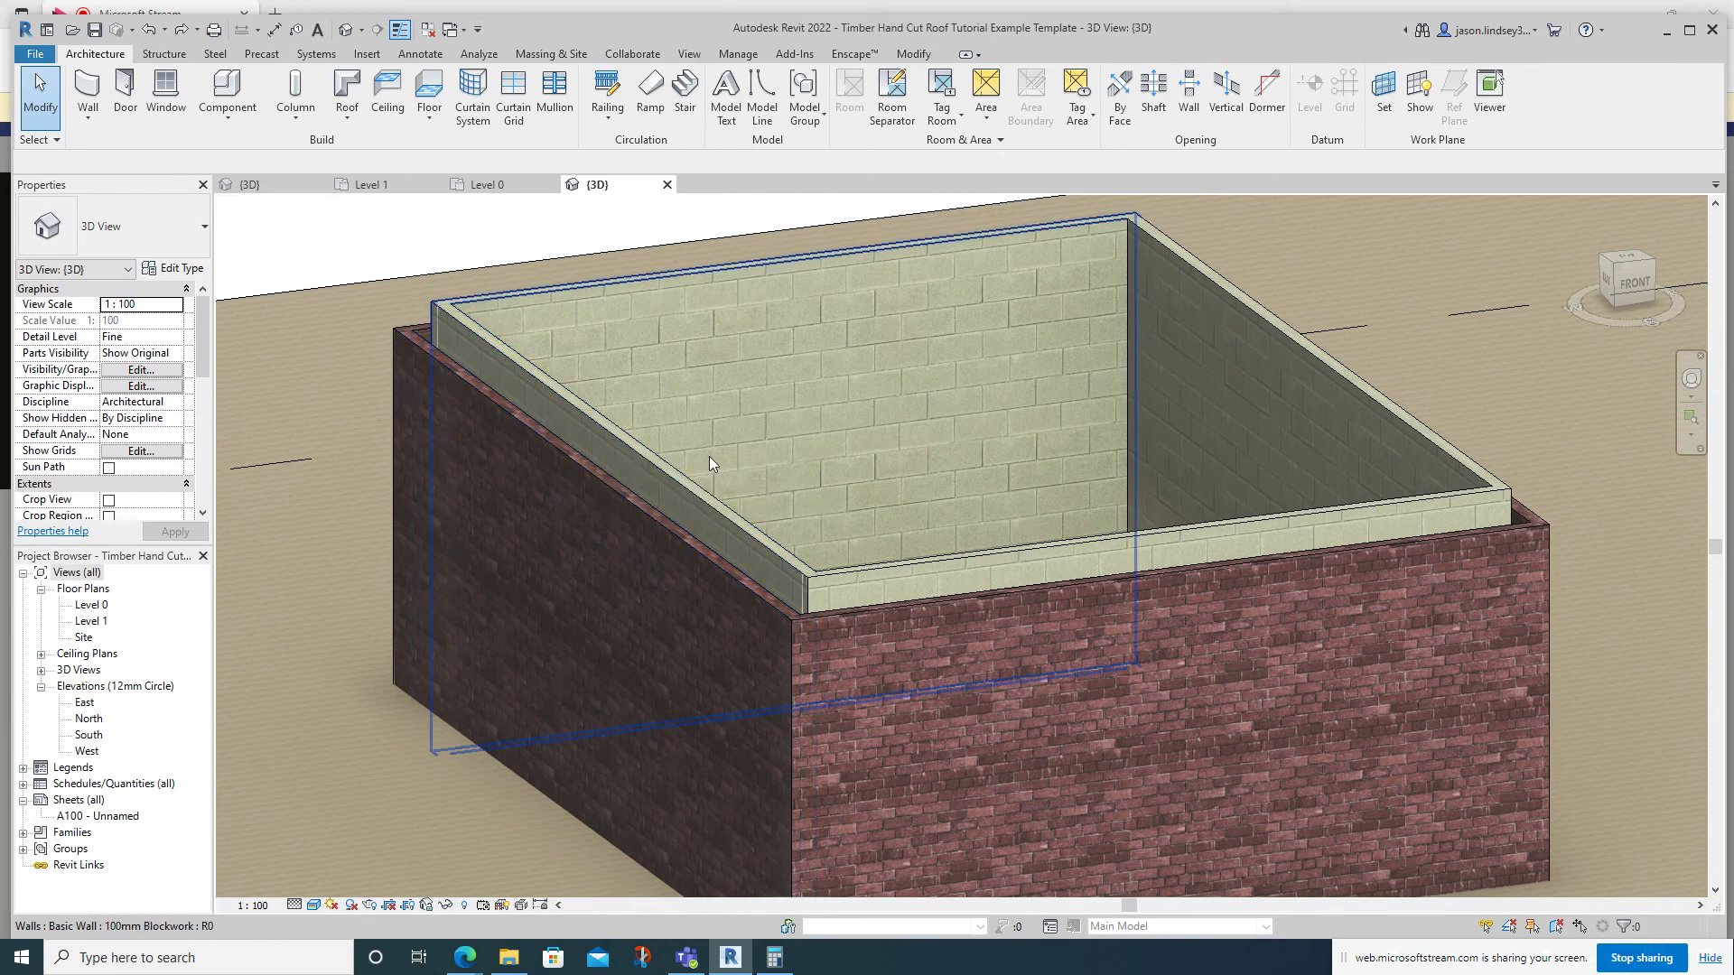
pyautogui.click(680, 491)
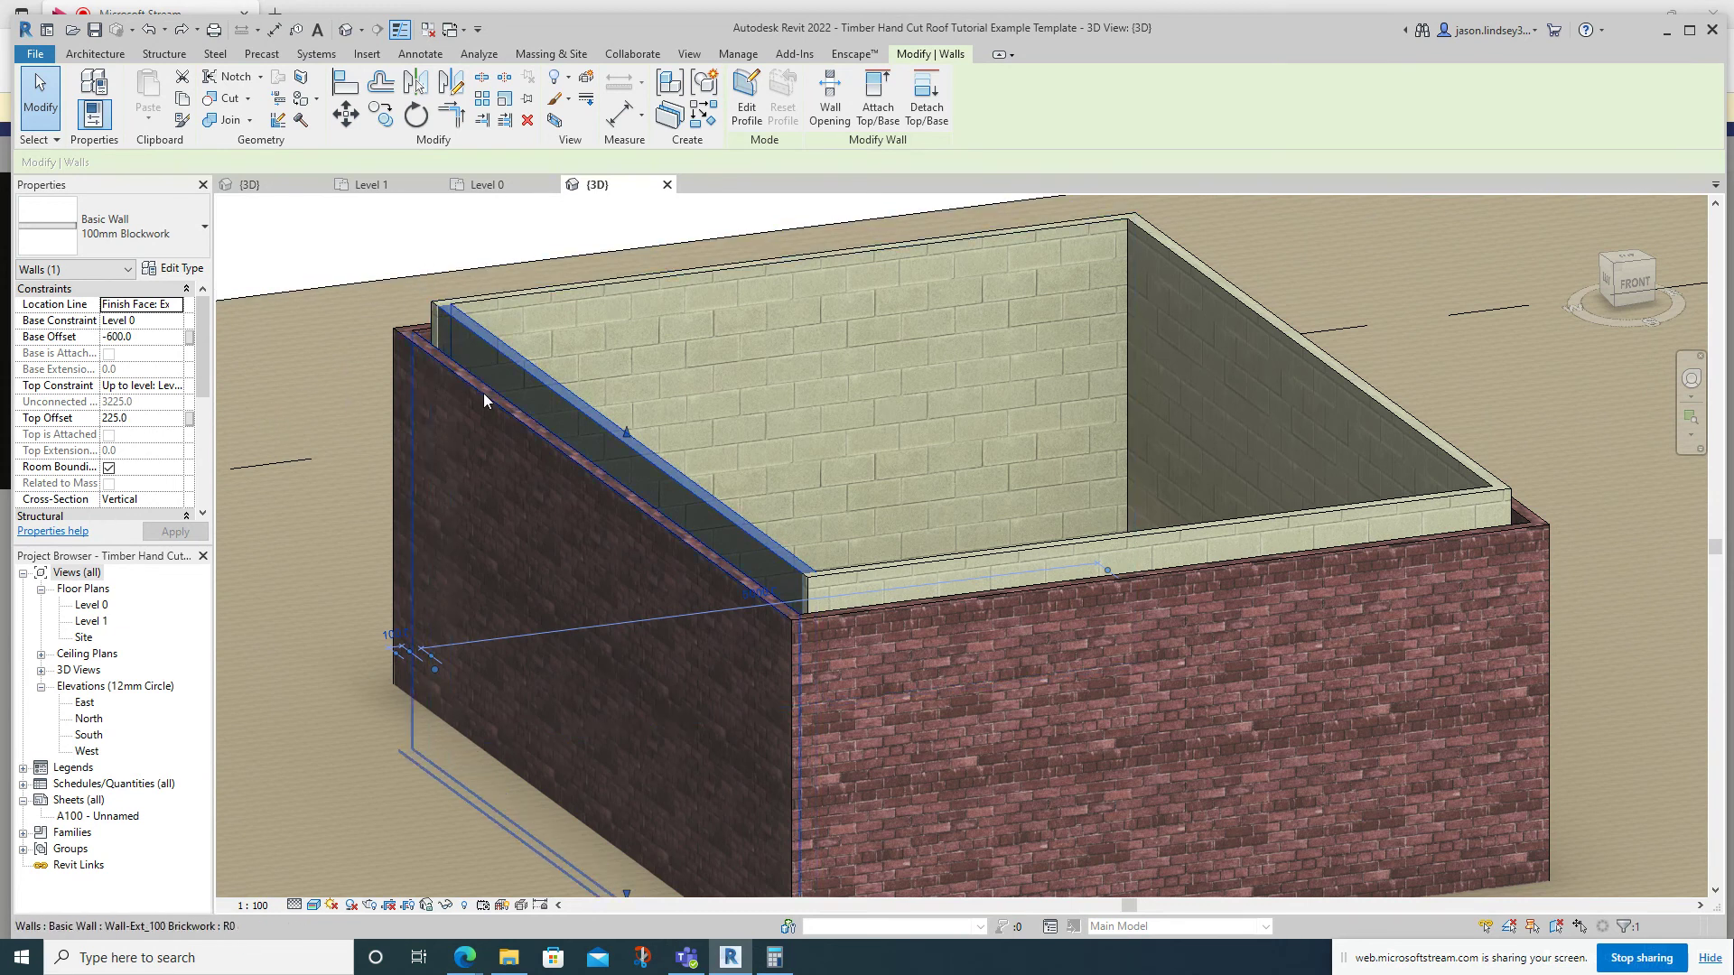
pyautogui.keyDown('shift'); pyautogui.moveTo(483, 395); pyautogui.dragTo(459, 448, button='middle'); pyautogui.keyUp('shift')
pyautogui.click(403, 275)
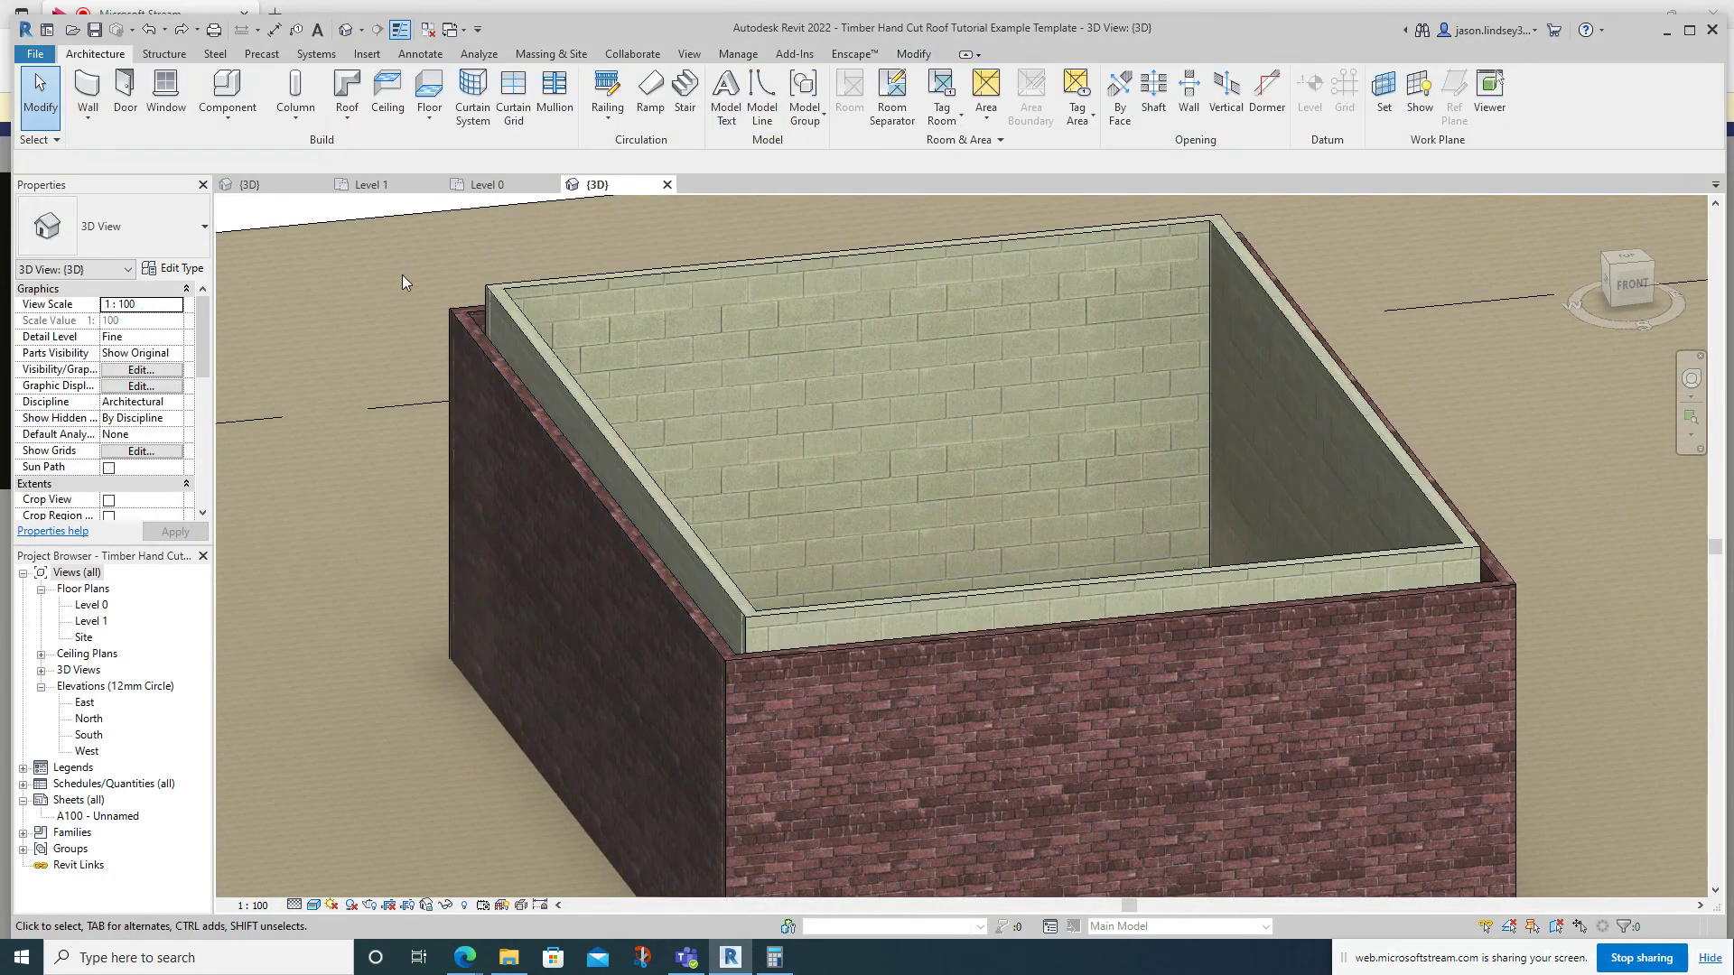
pyautogui.keyDown('shift'); pyautogui.moveTo(471, 315); pyautogui.dragTo(395, 365, button='middle'); pyautogui.keyUp('shift')
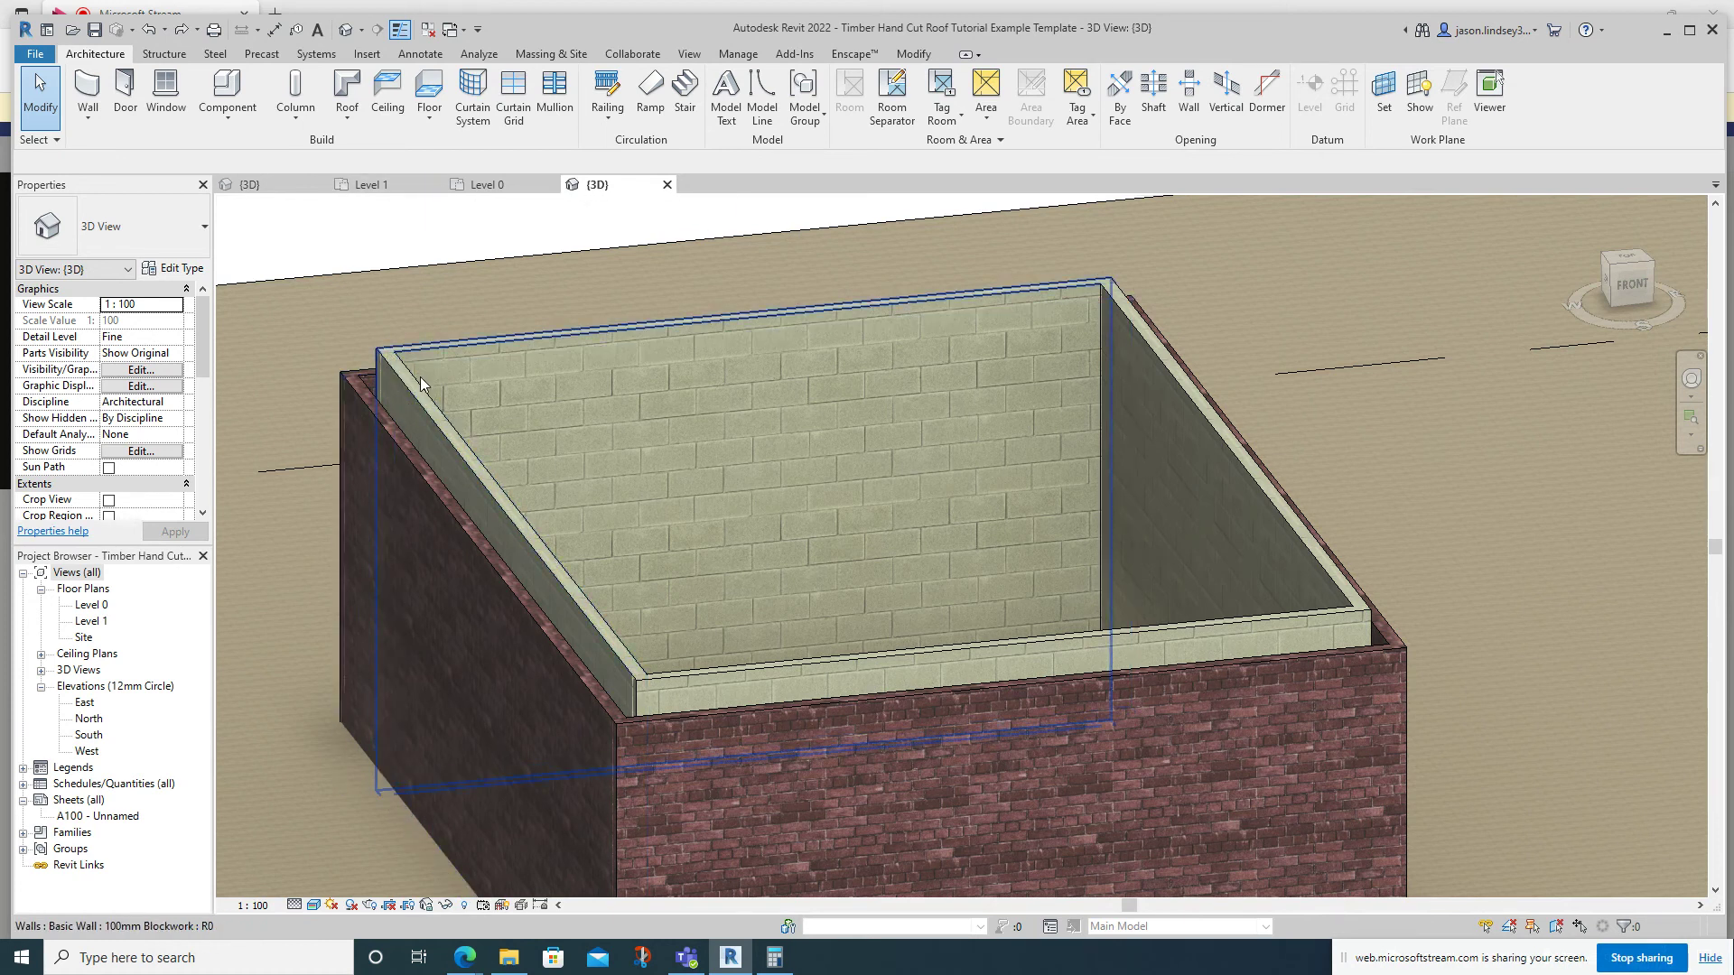
# Open the template's Level 1 floor plan, start placing a structural beam and check which beam types are available.
pyautogui.click(371, 184)
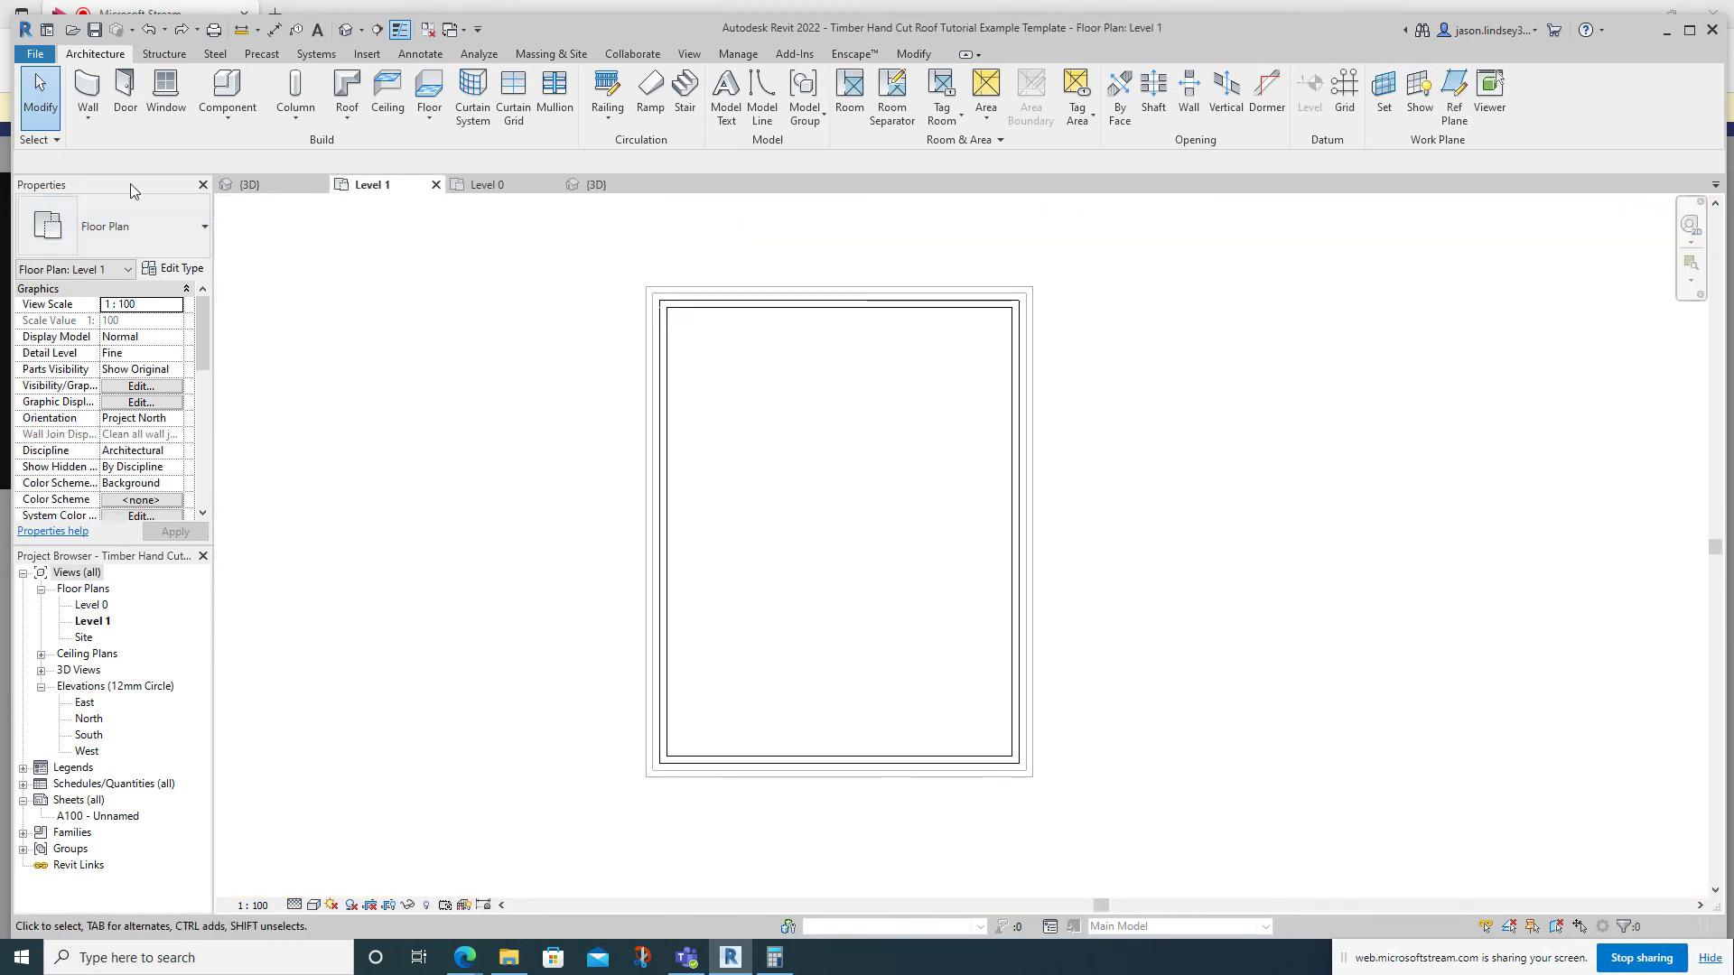
pyautogui.click(161, 54)
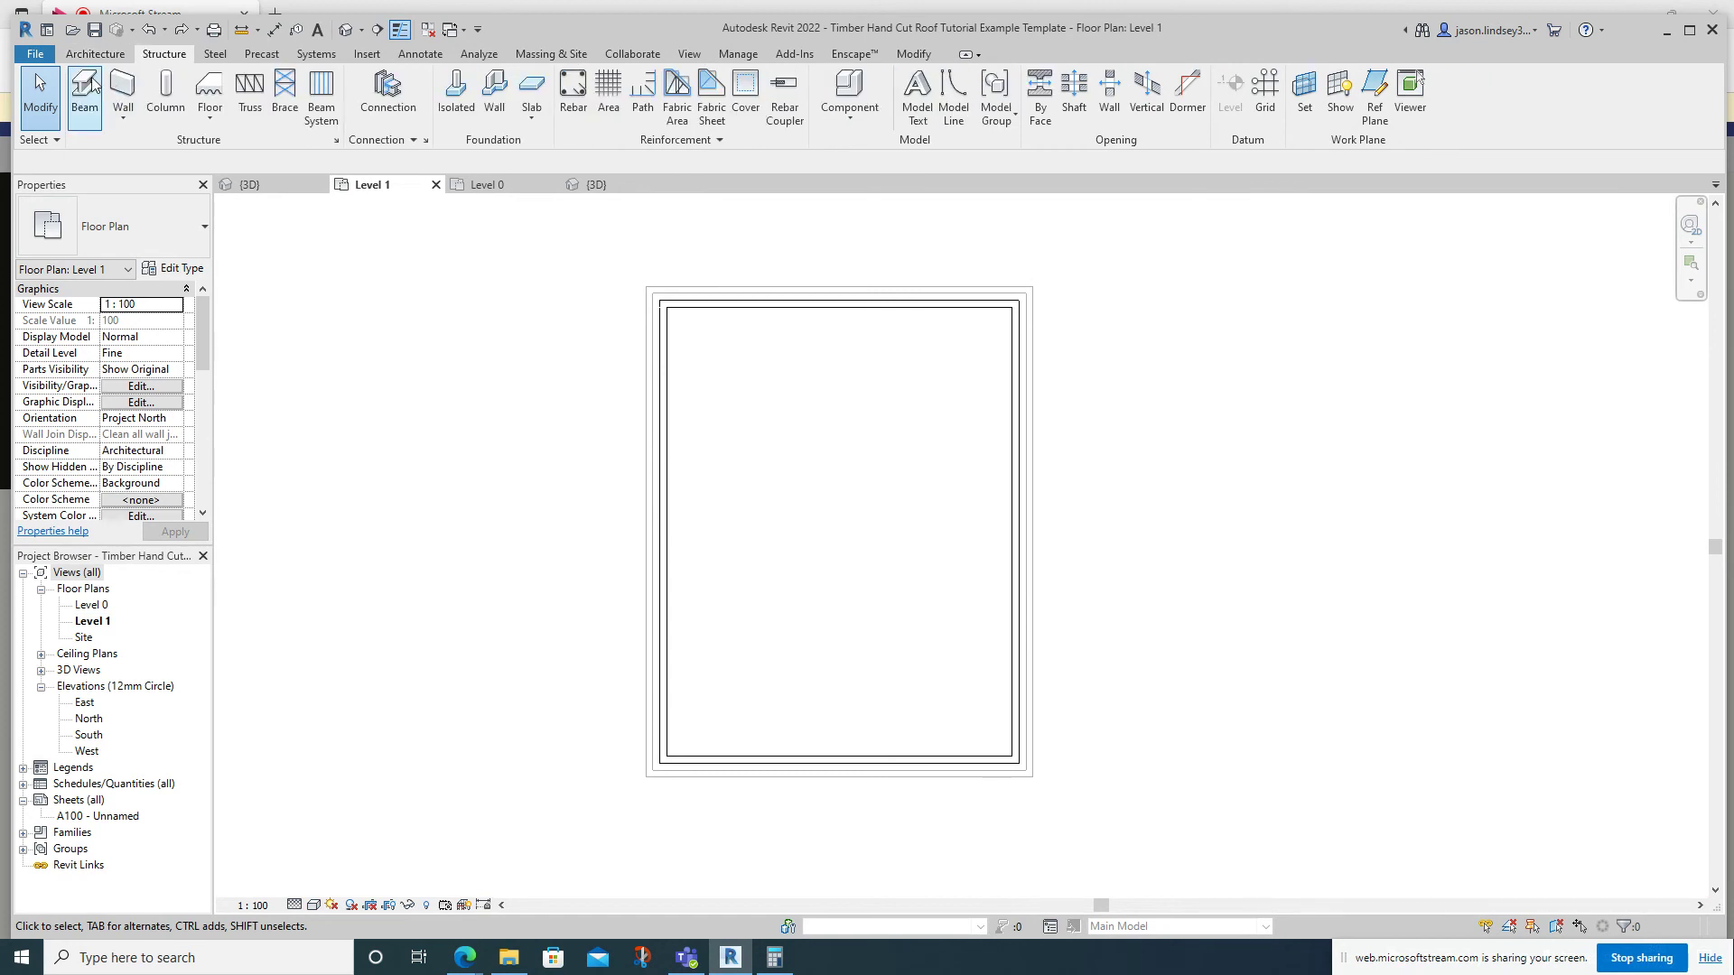
pyautogui.click(84, 90)
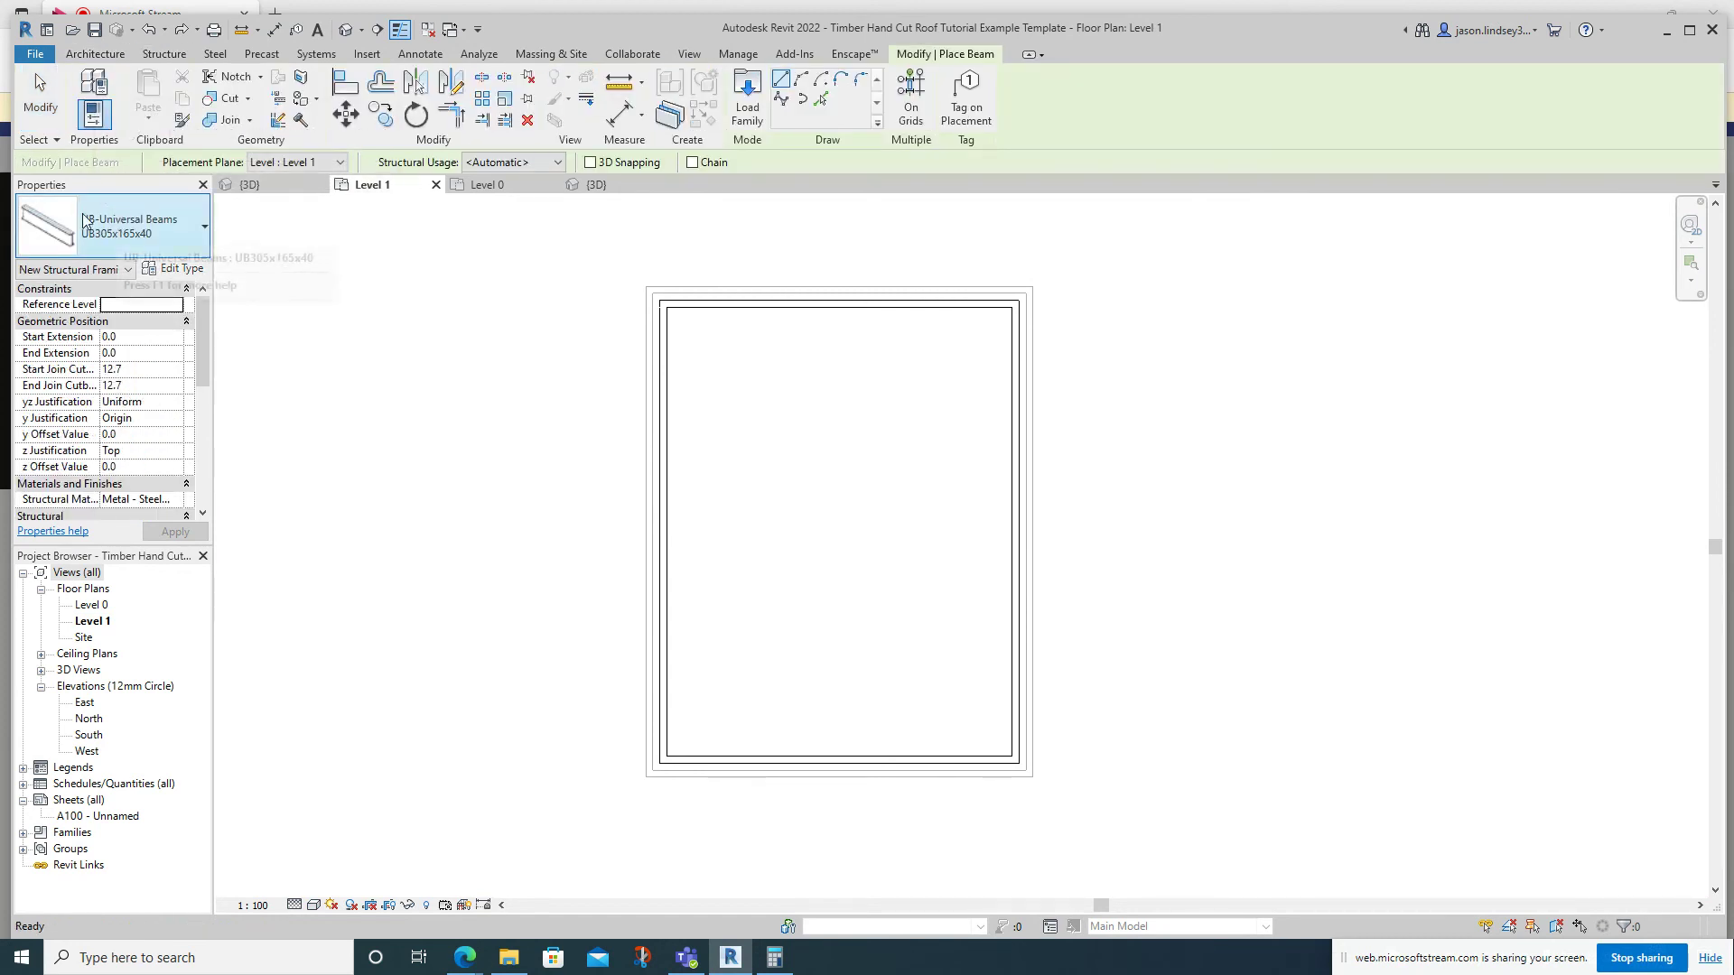
pyautogui.click(123, 224)
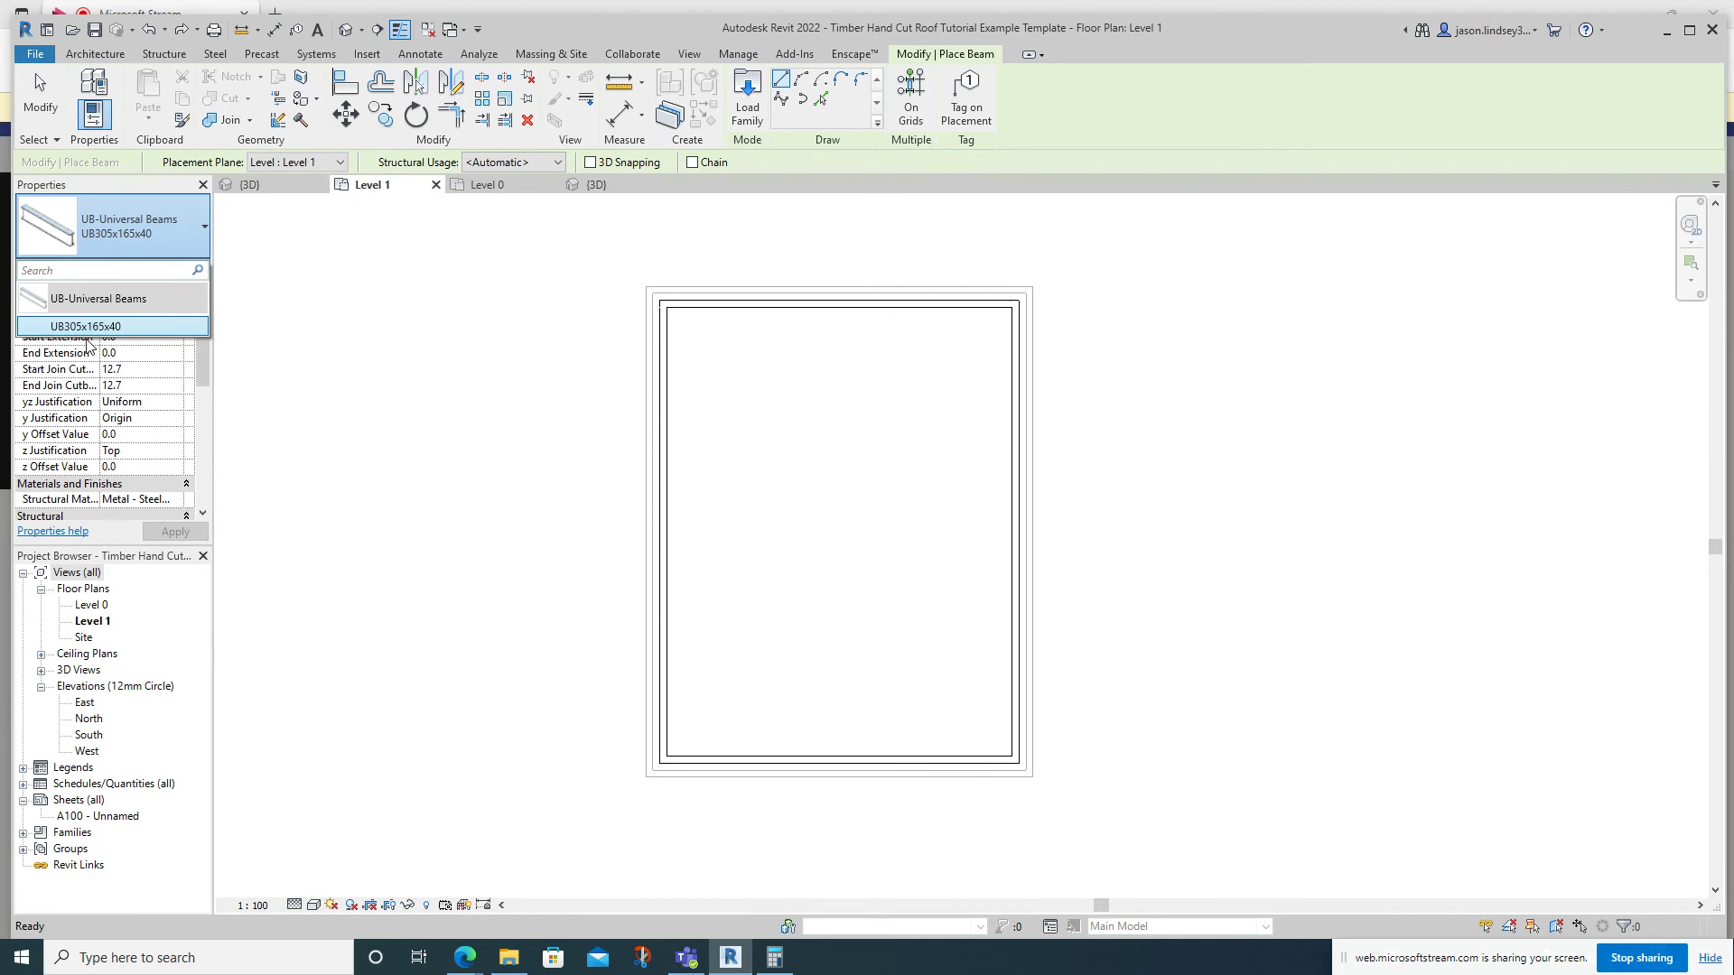
pyautogui.click(122, 230)
# Load the Timber family from the Structural Framing Wood folder with the types from 114x114 to 140x337.
pyautogui.click(736, 102)
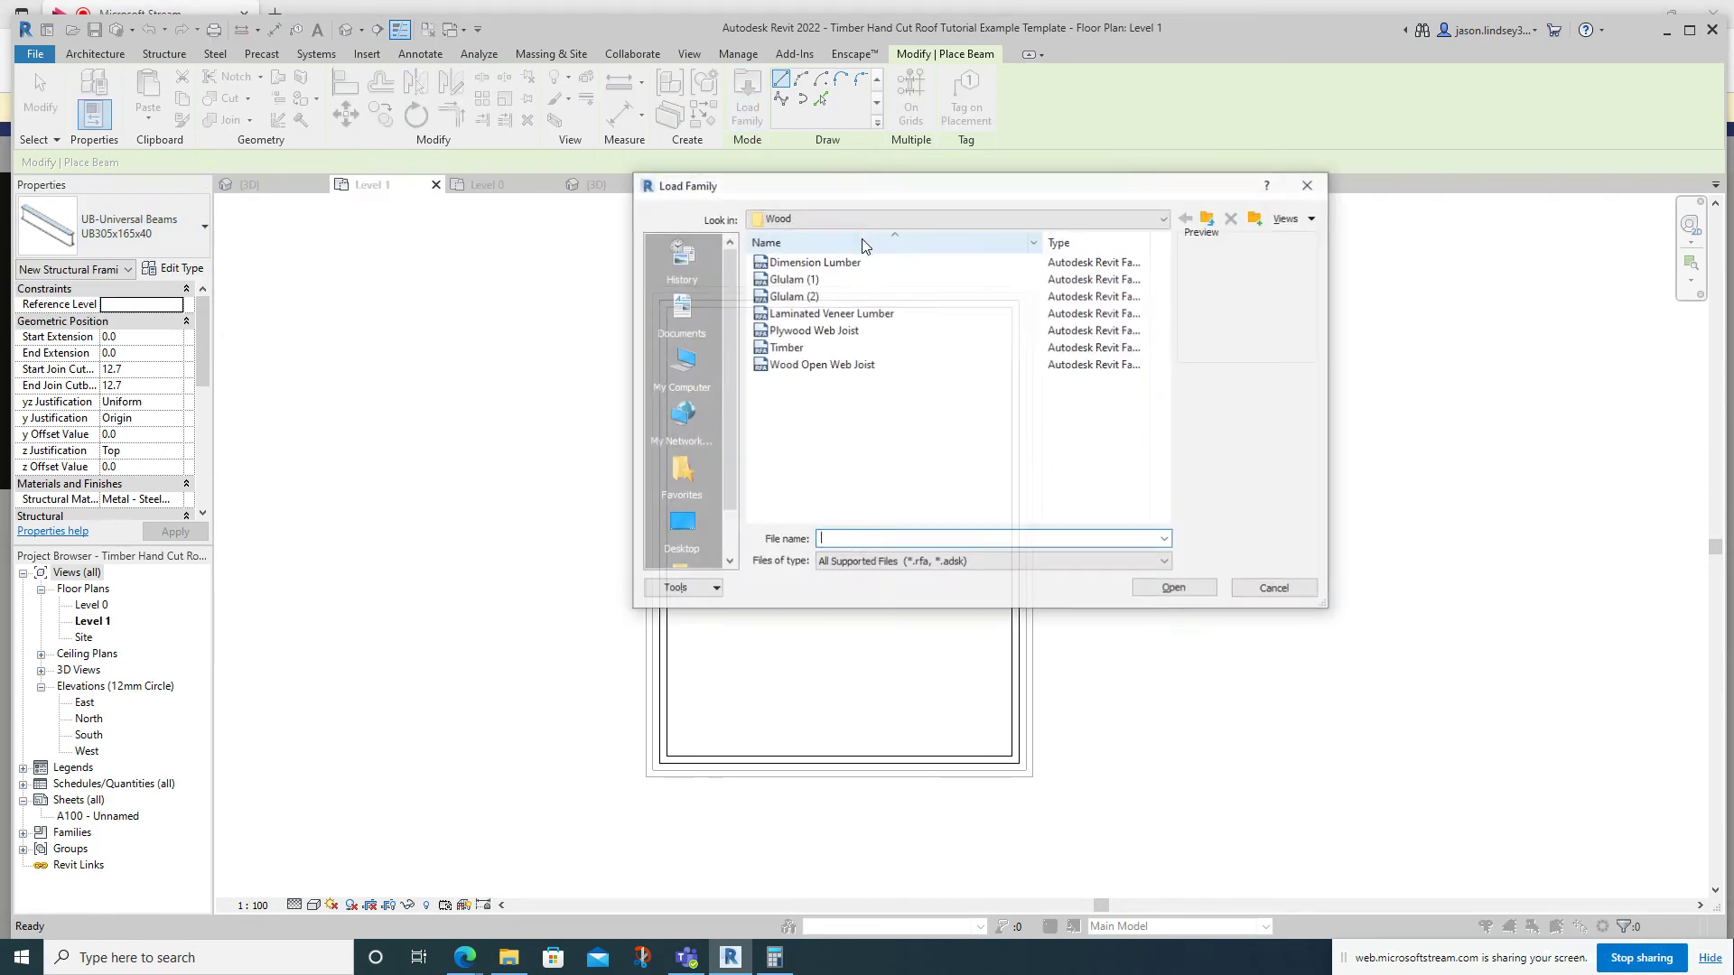
pyautogui.click(1209, 218)
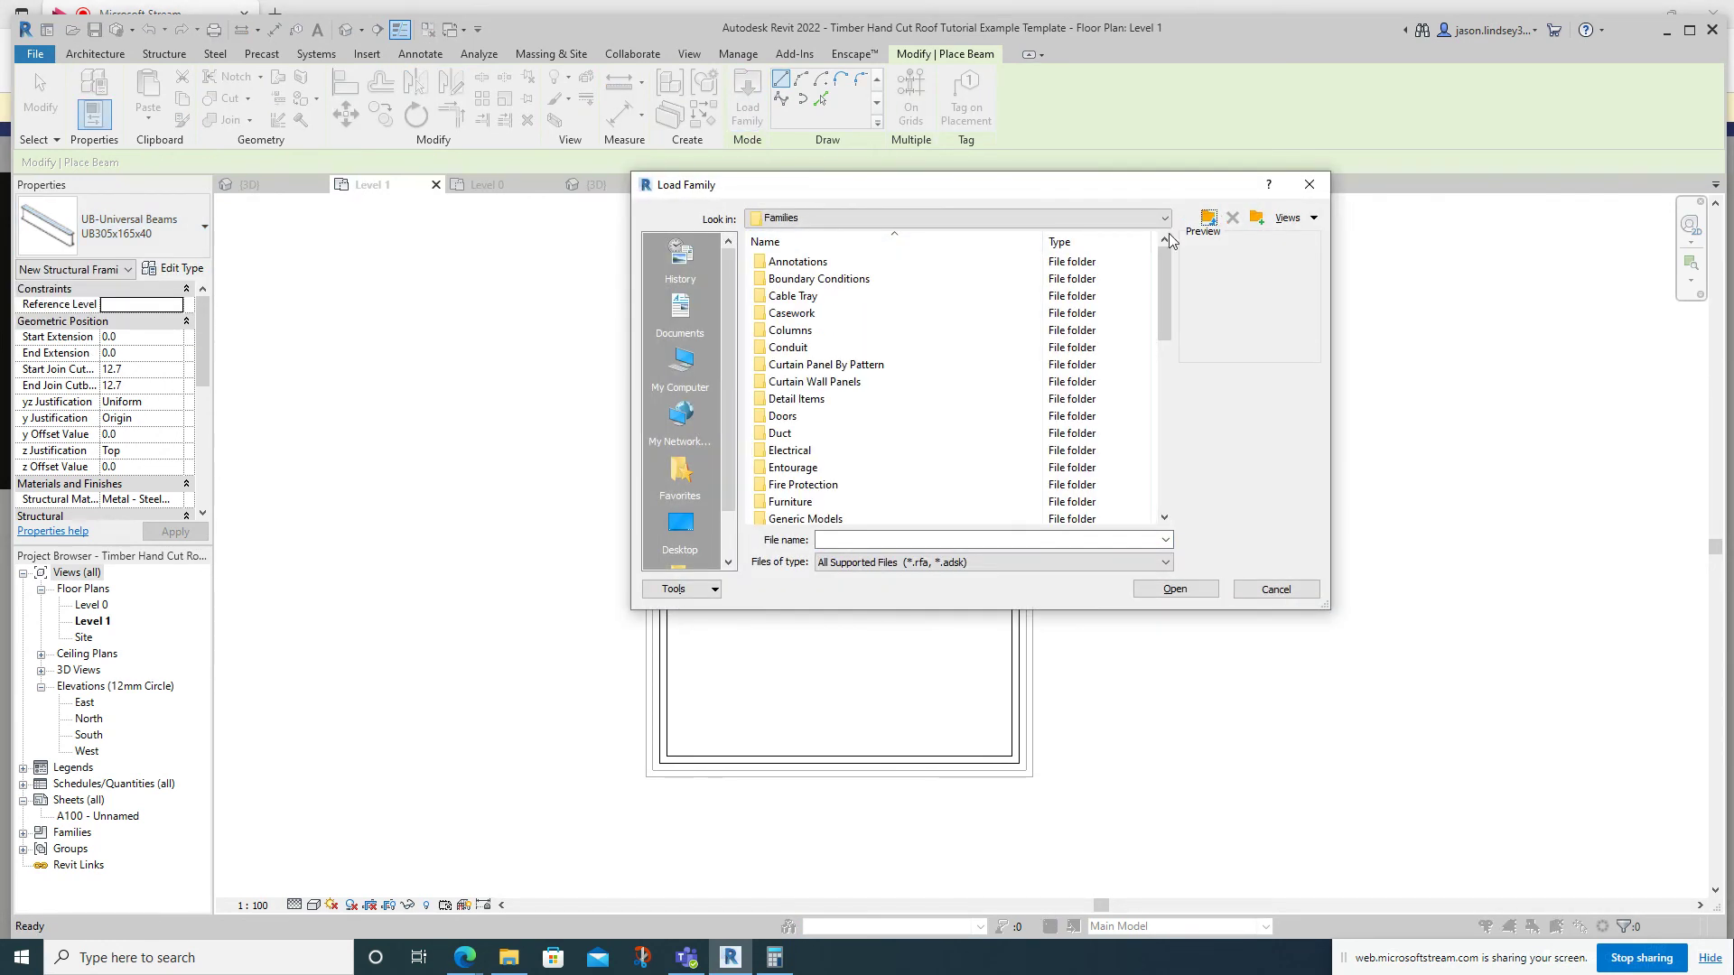
pyautogui.scroll(-8, 802, 308)
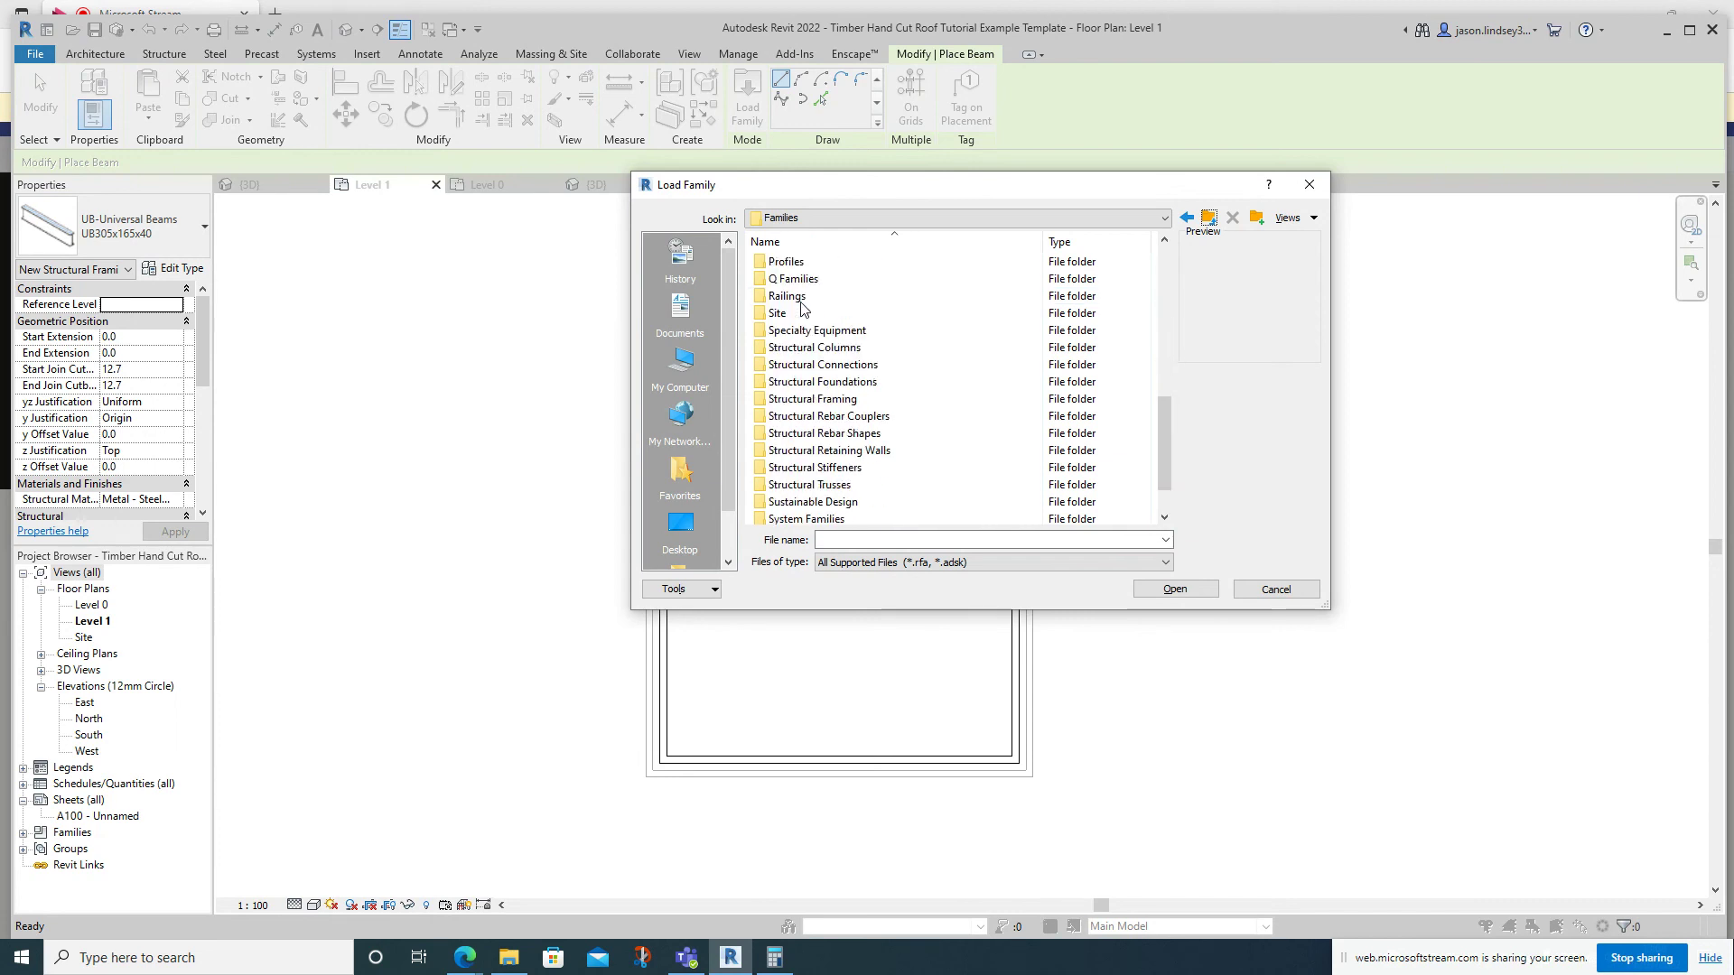
pyautogui.doubleClick(829, 400)
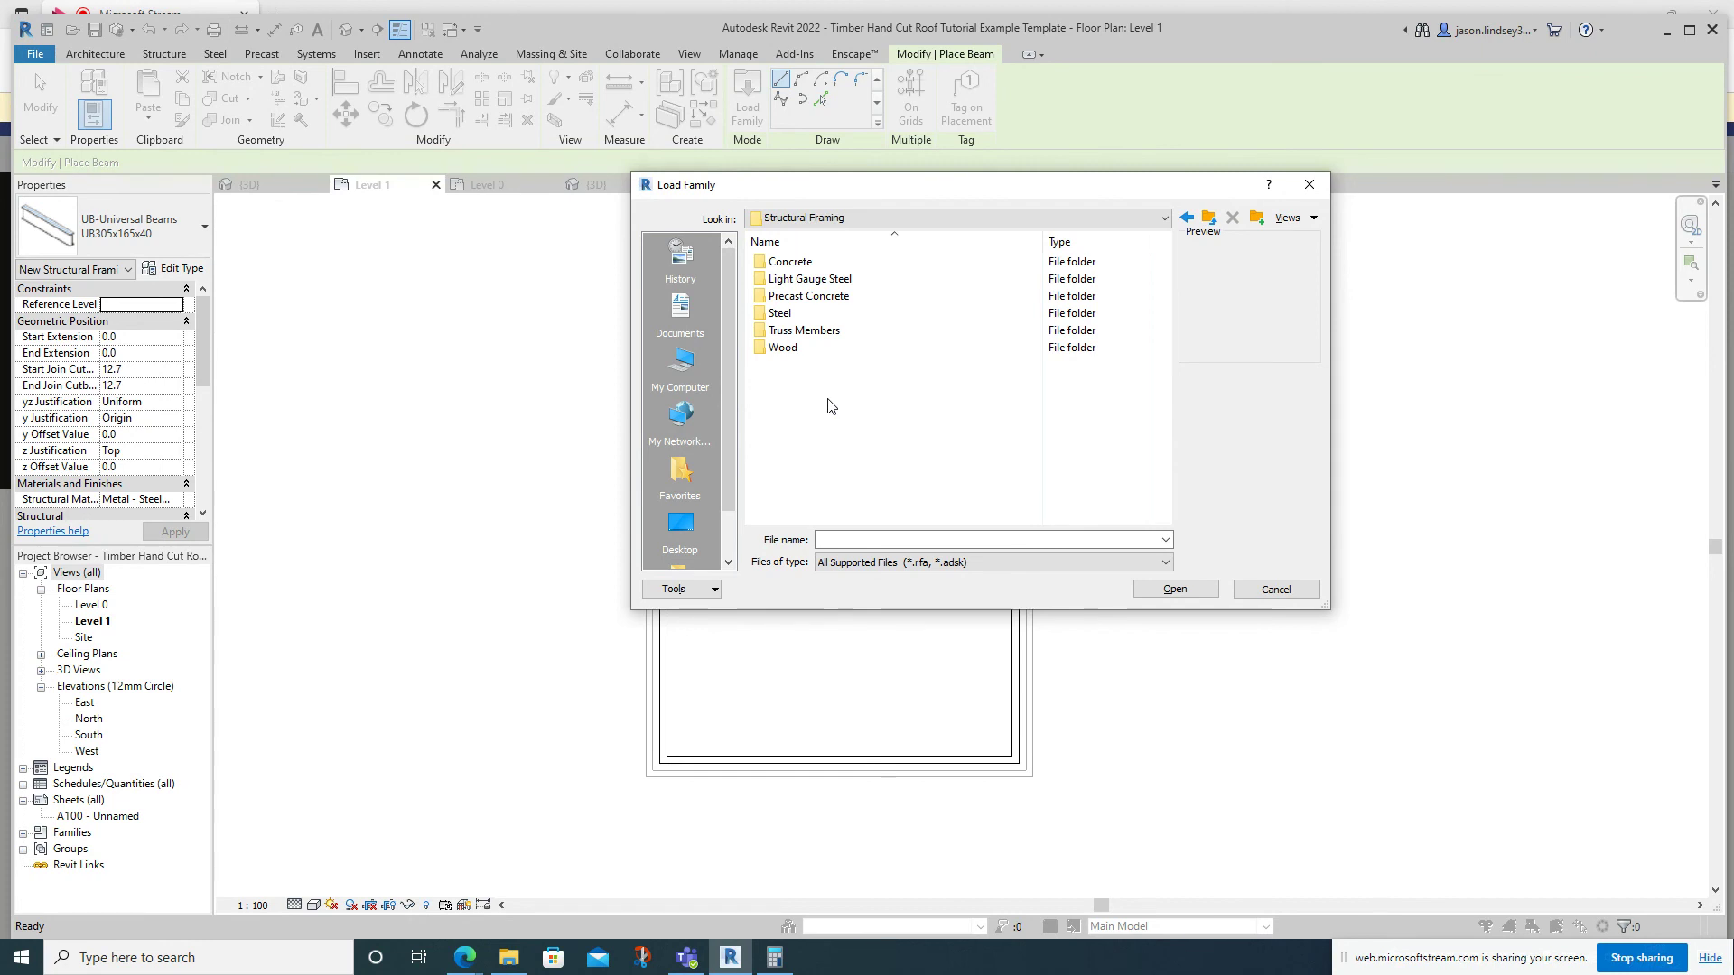
pyautogui.doubleClick(782, 348)
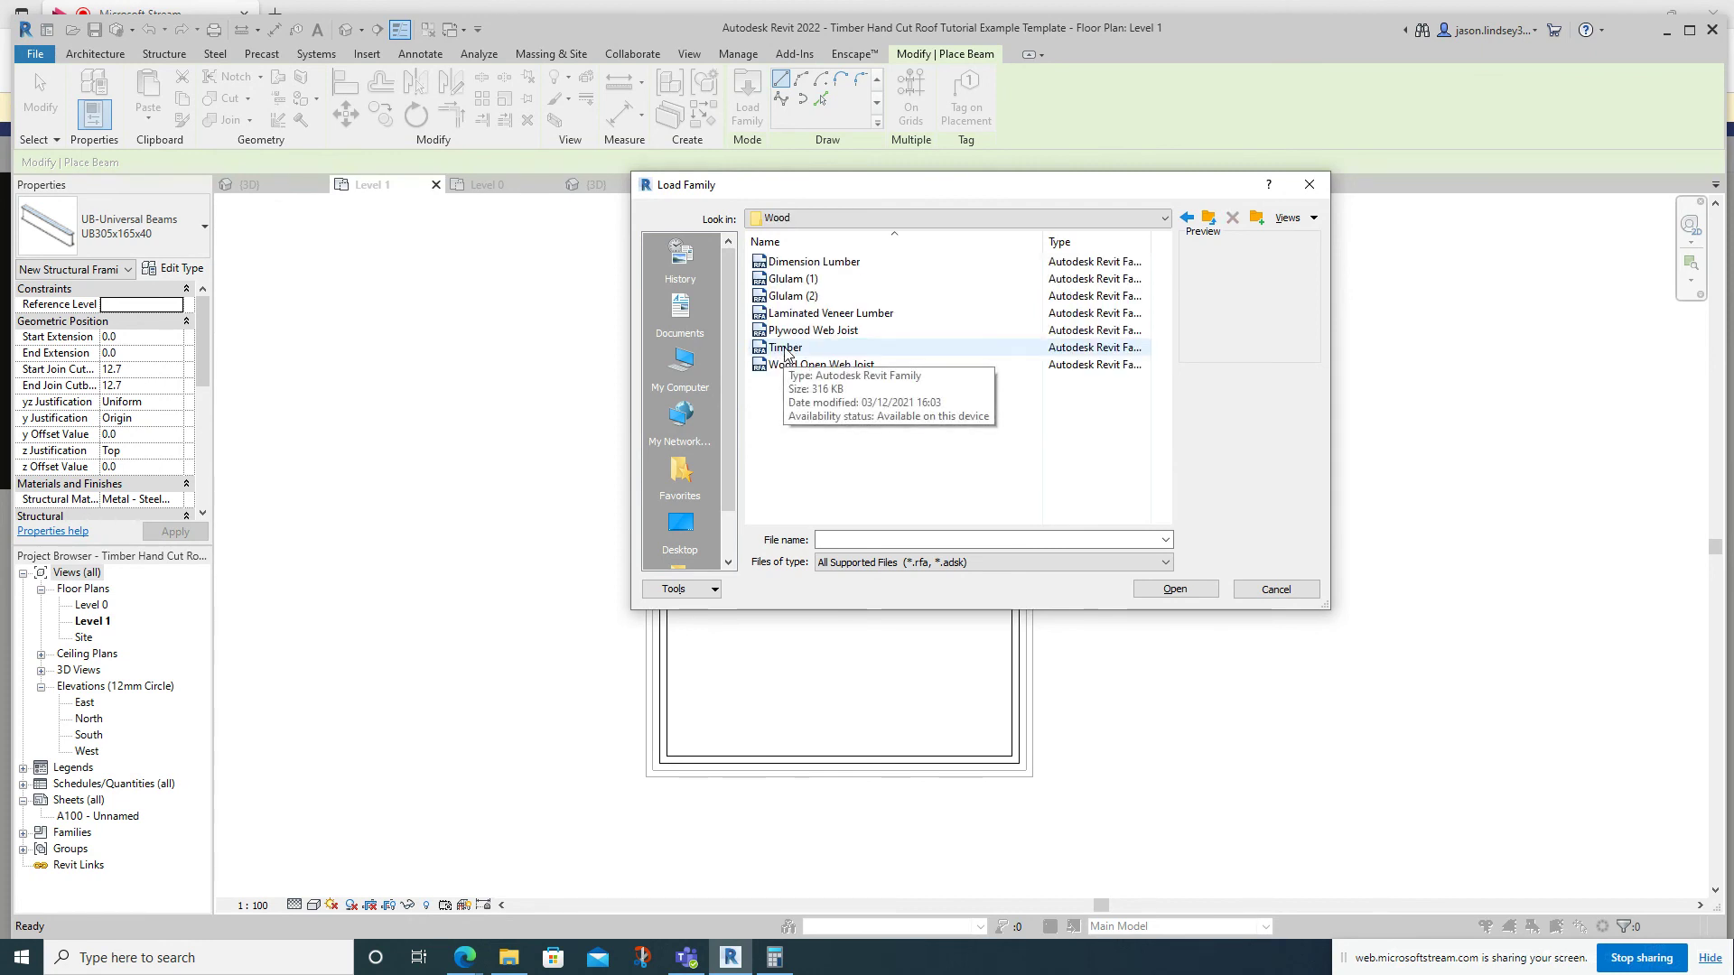
pyautogui.doubleClick(784, 349)
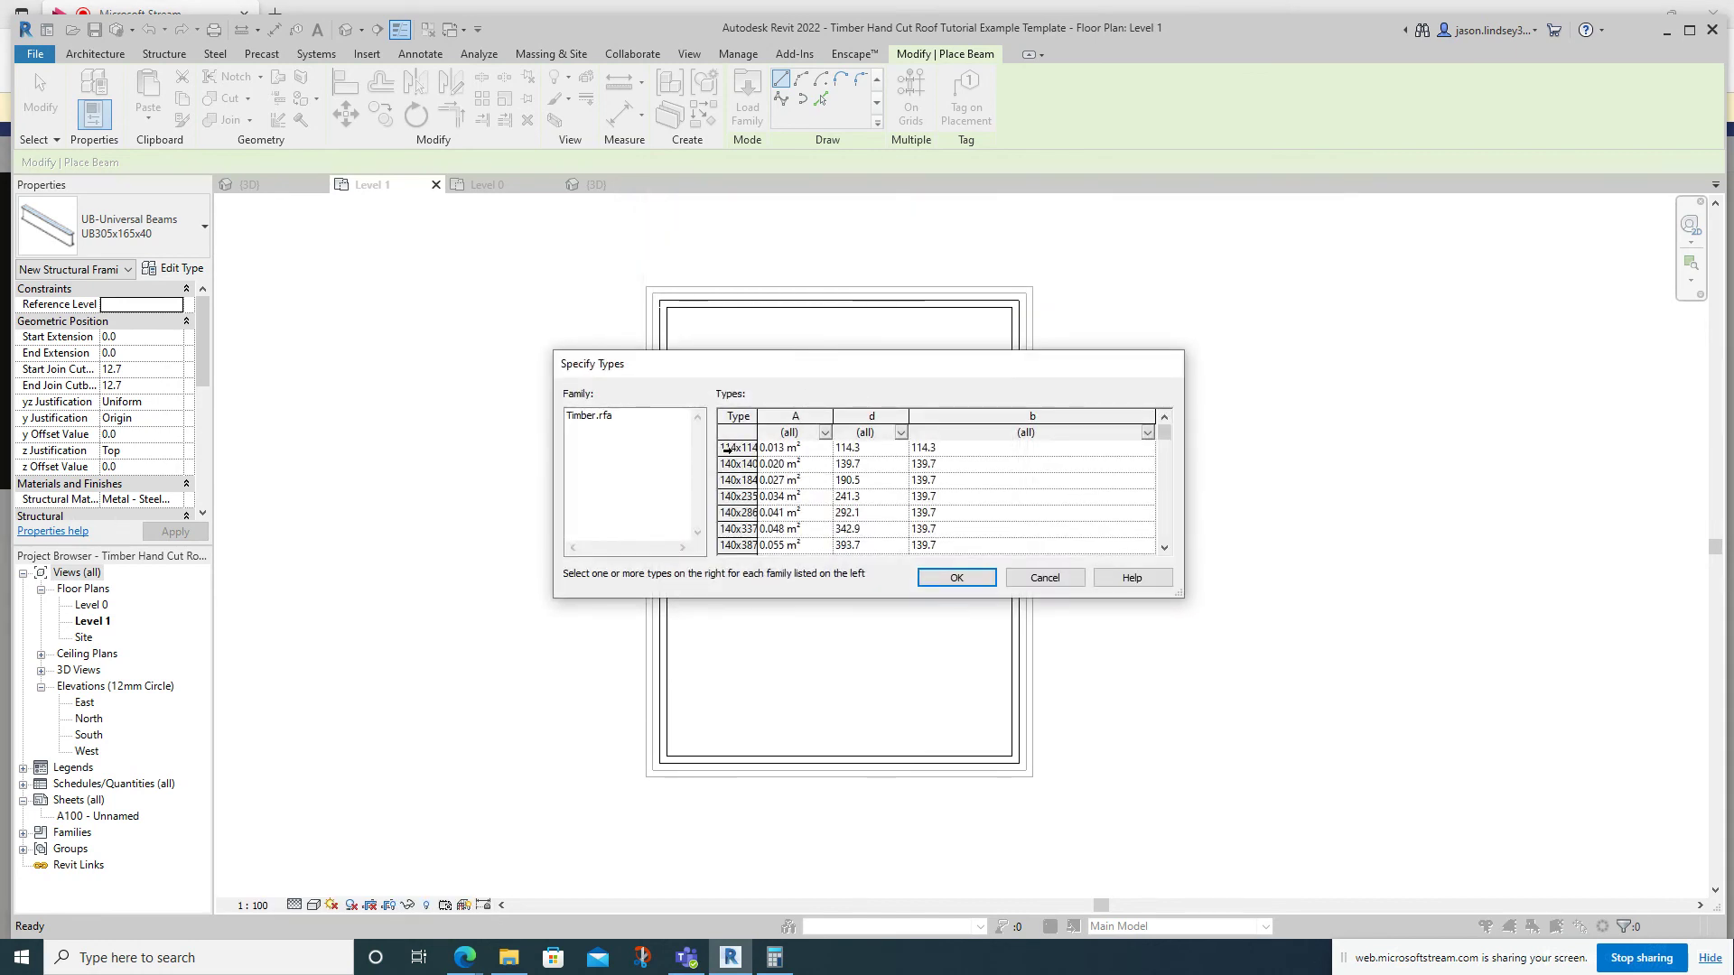
pyautogui.moveTo(734, 448); pyautogui.dragTo(730, 529)
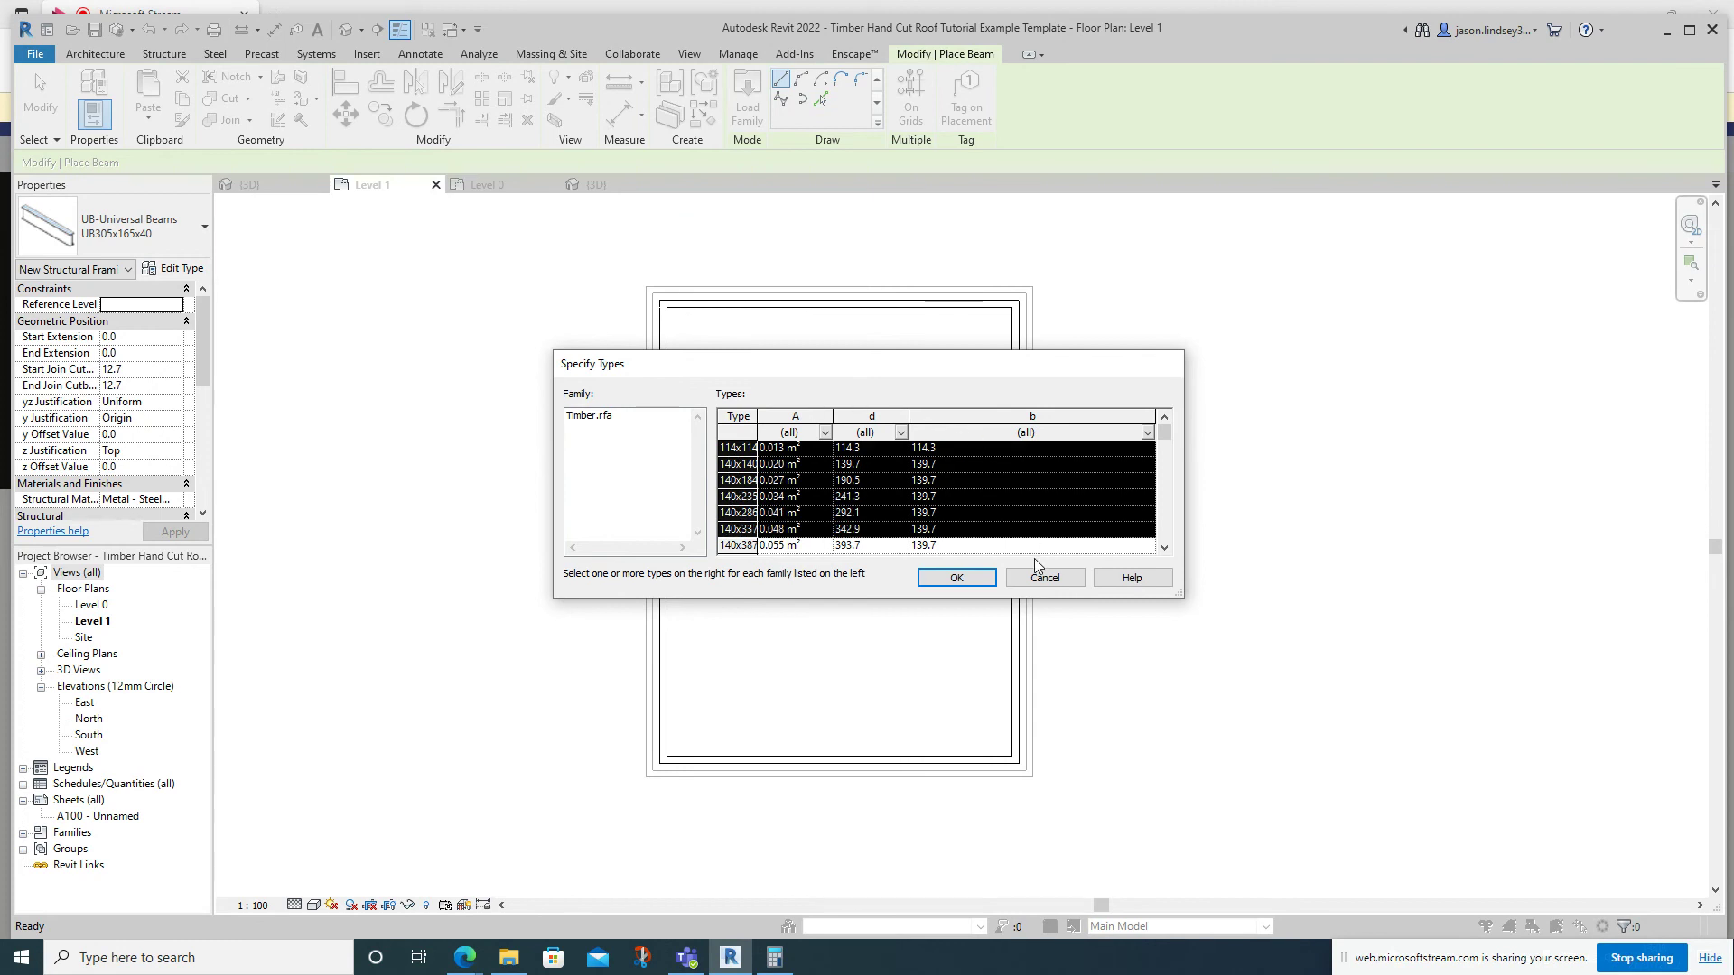
pyautogui.click(939, 576)
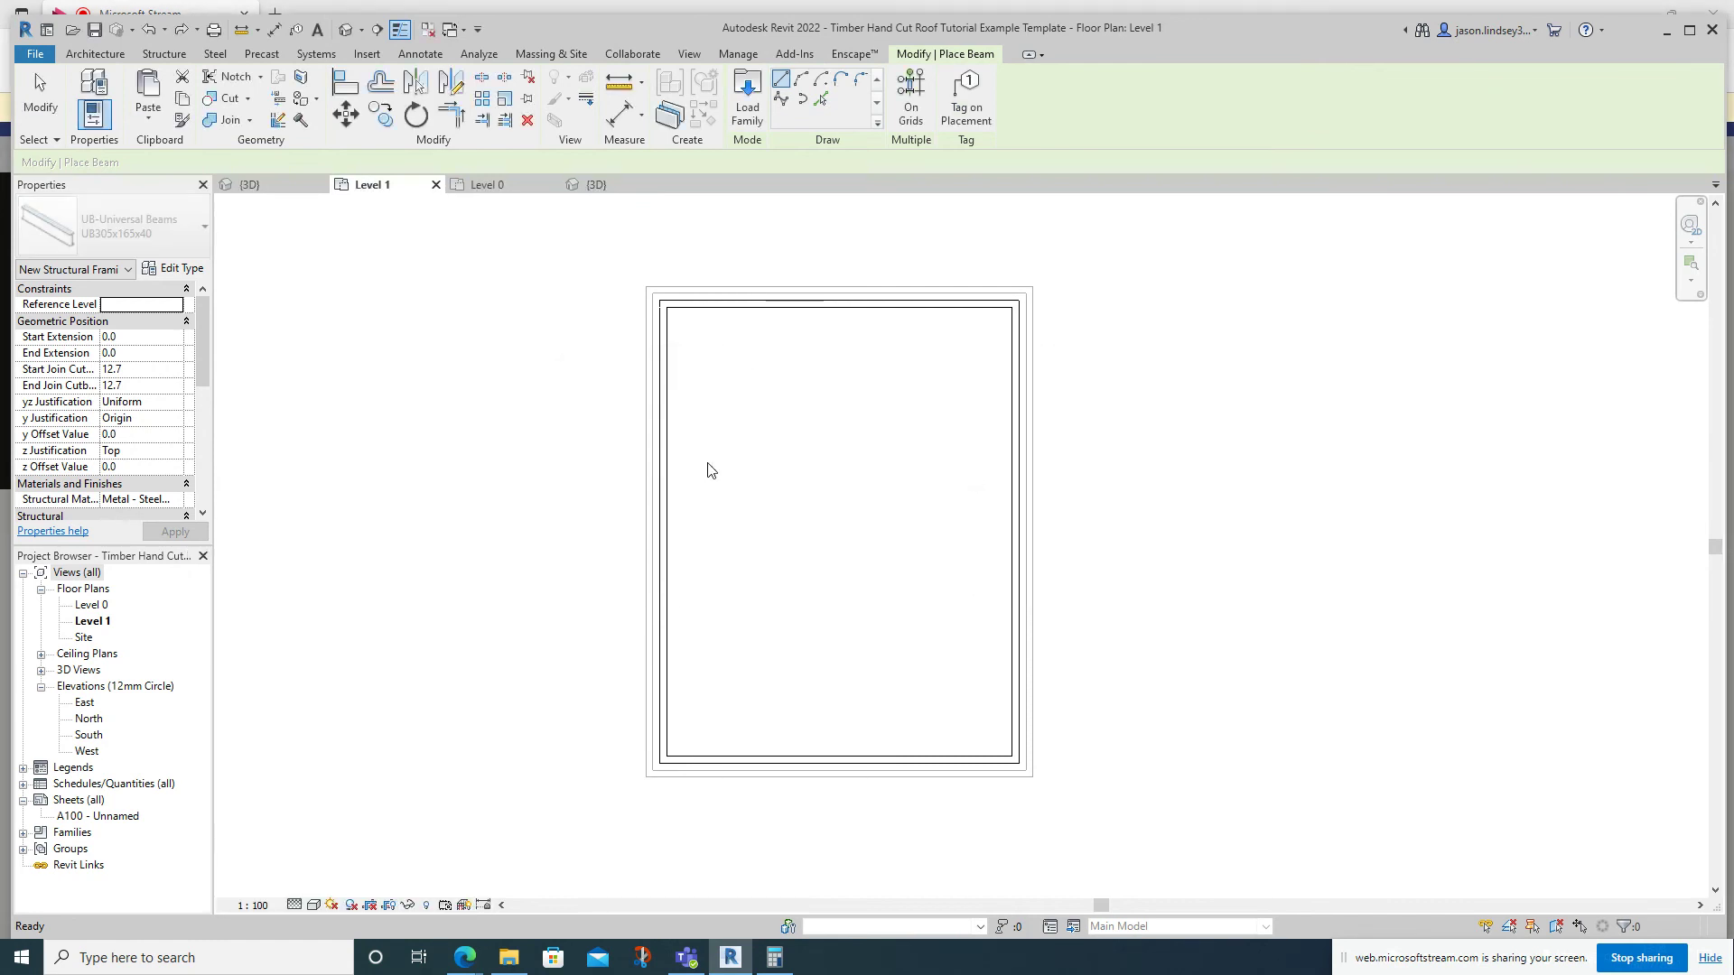
# Choose the Timber 114x114 beam type and duplicate it as a new type named 100 x 50.
pyautogui.click(124, 233)
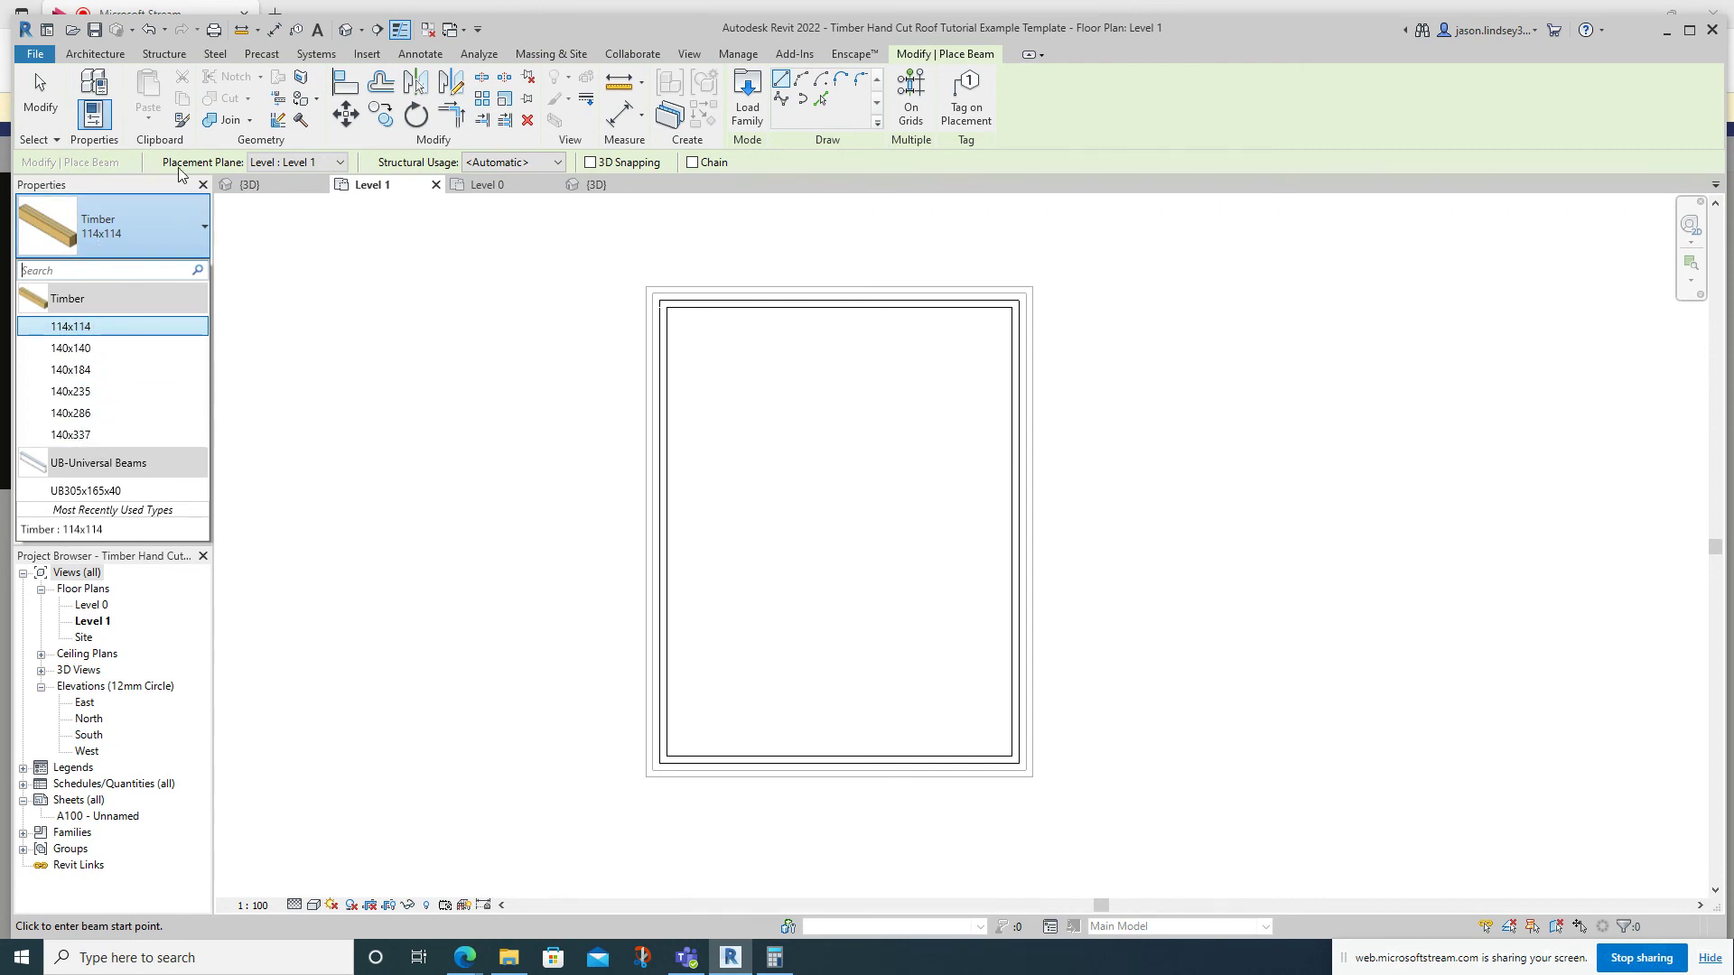
pyautogui.click(77, 331)
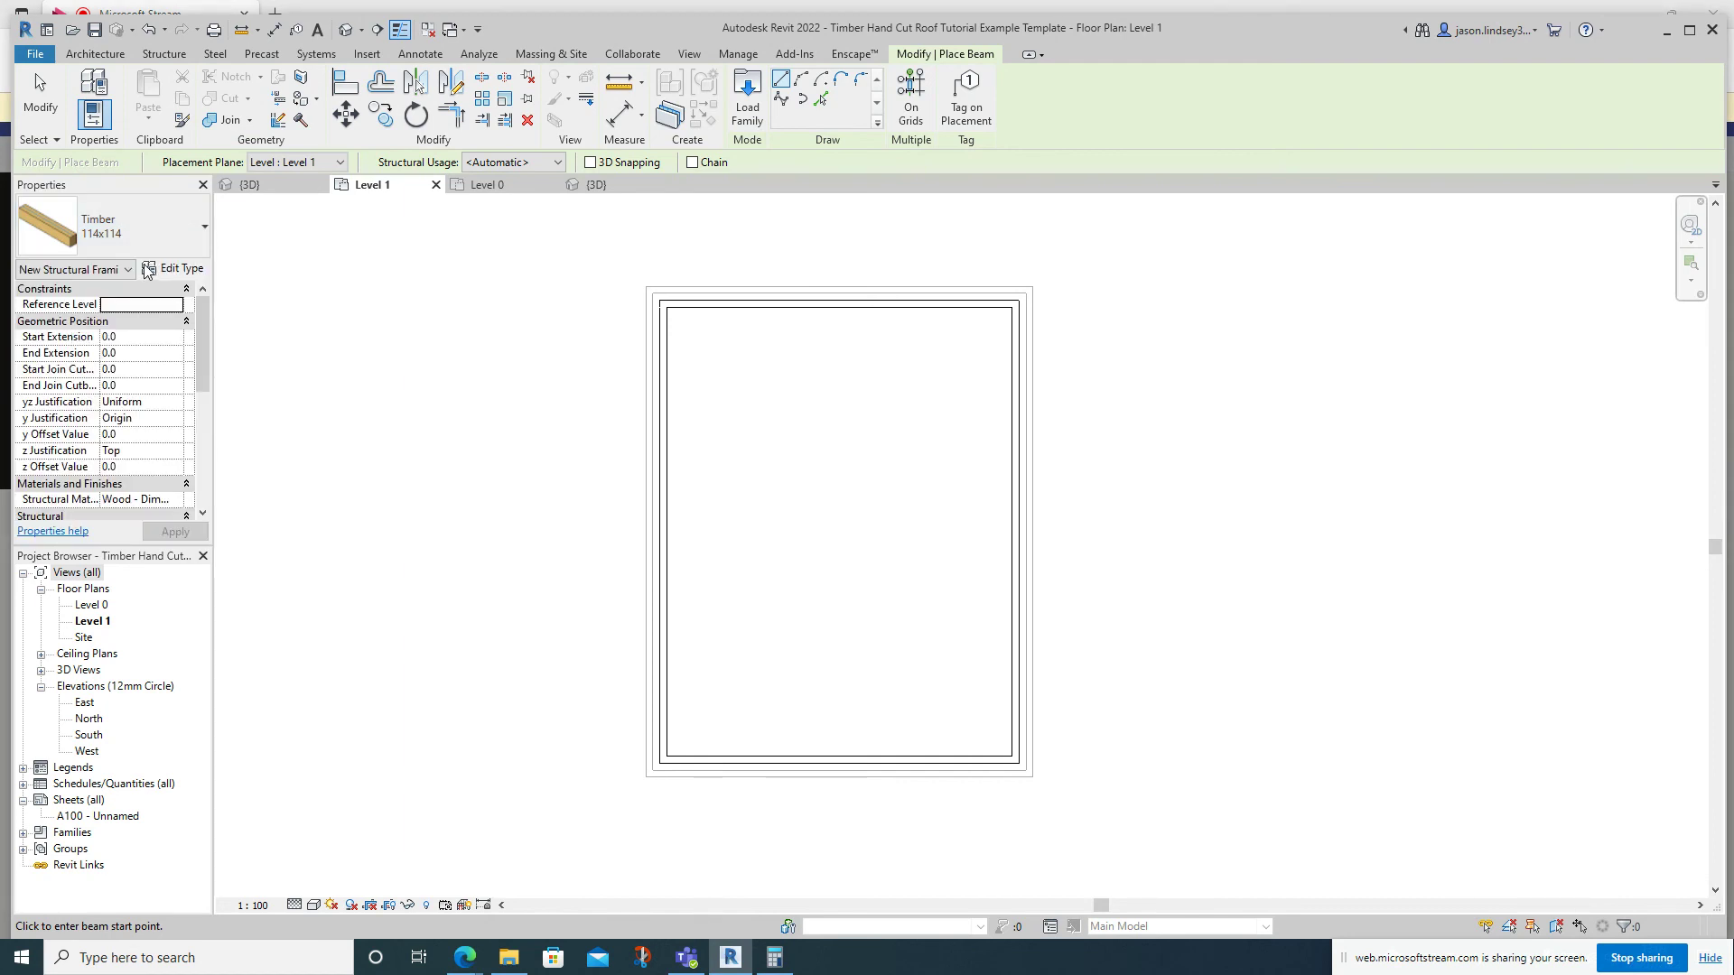
pyautogui.click(120, 237)
pyautogui.click(121, 237)
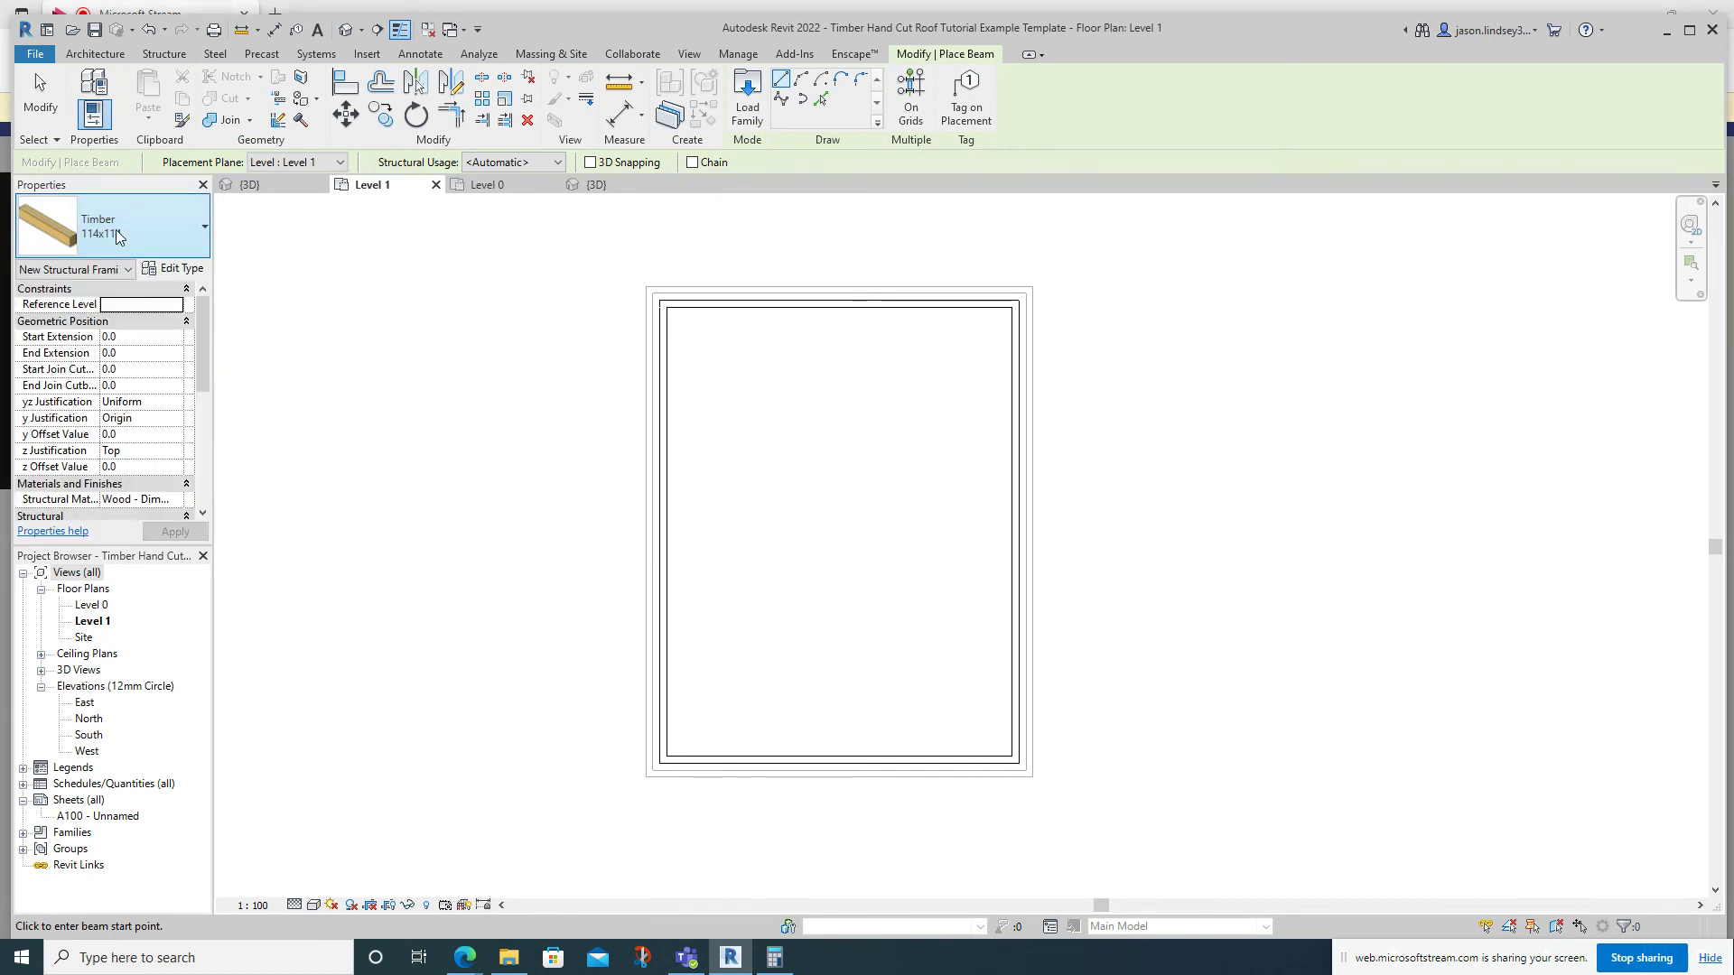
pyautogui.click(174, 269)
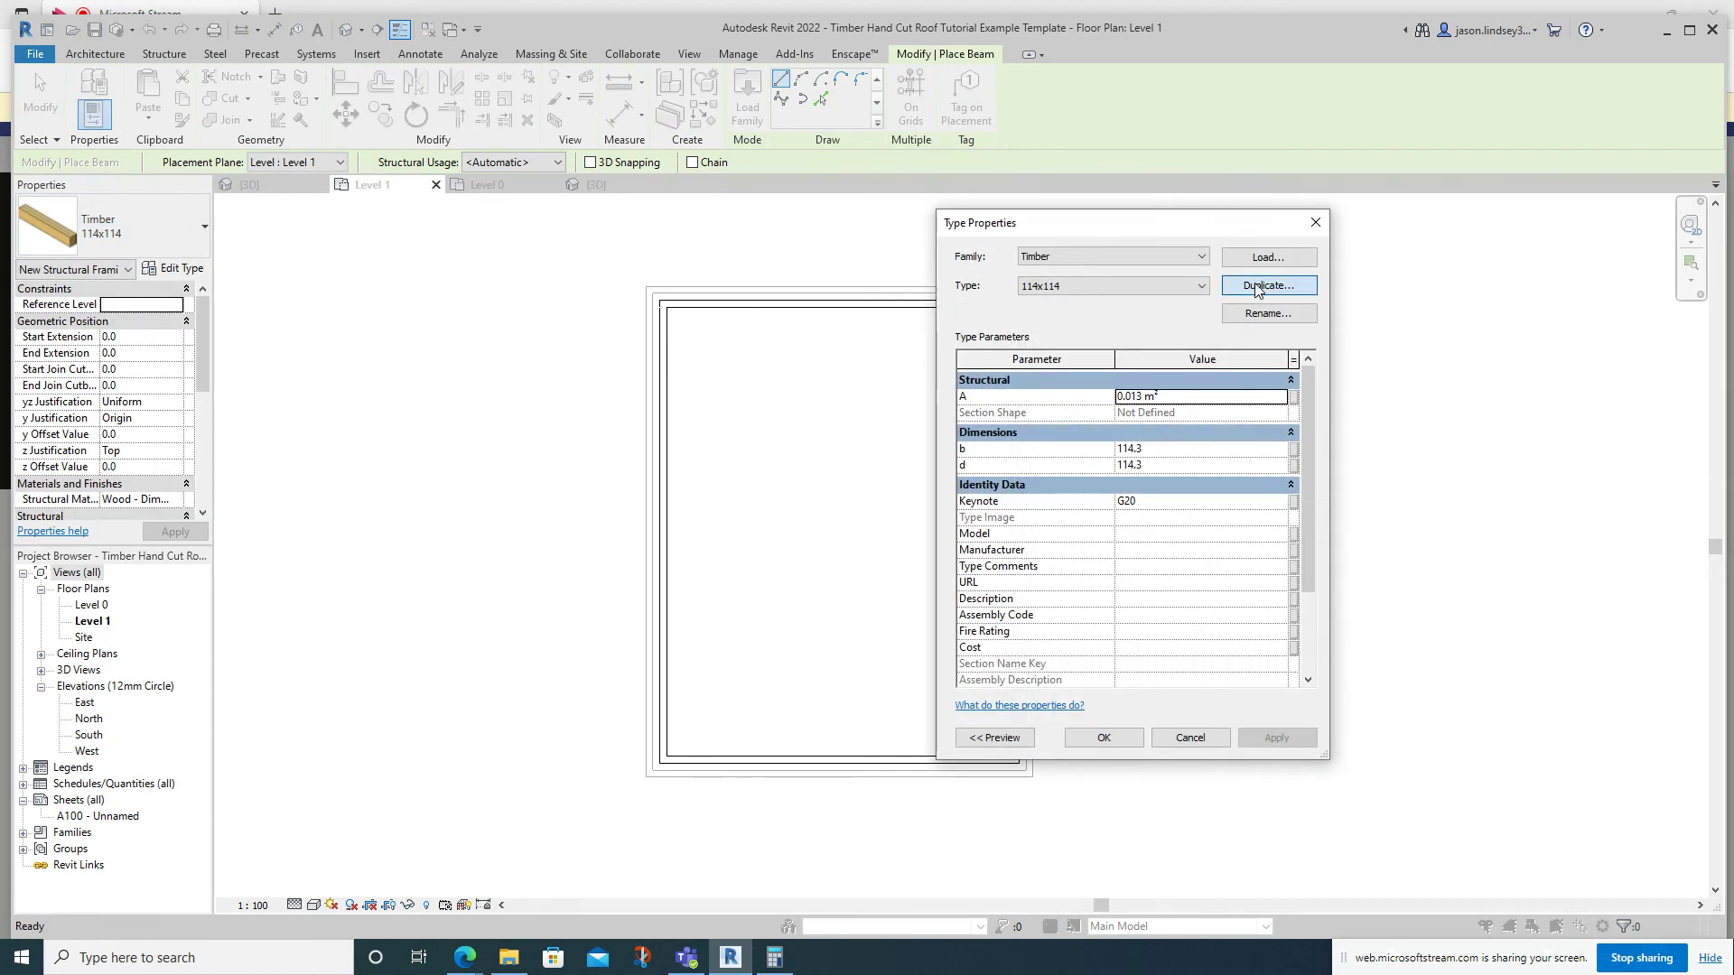
pyautogui.click(1255, 286)
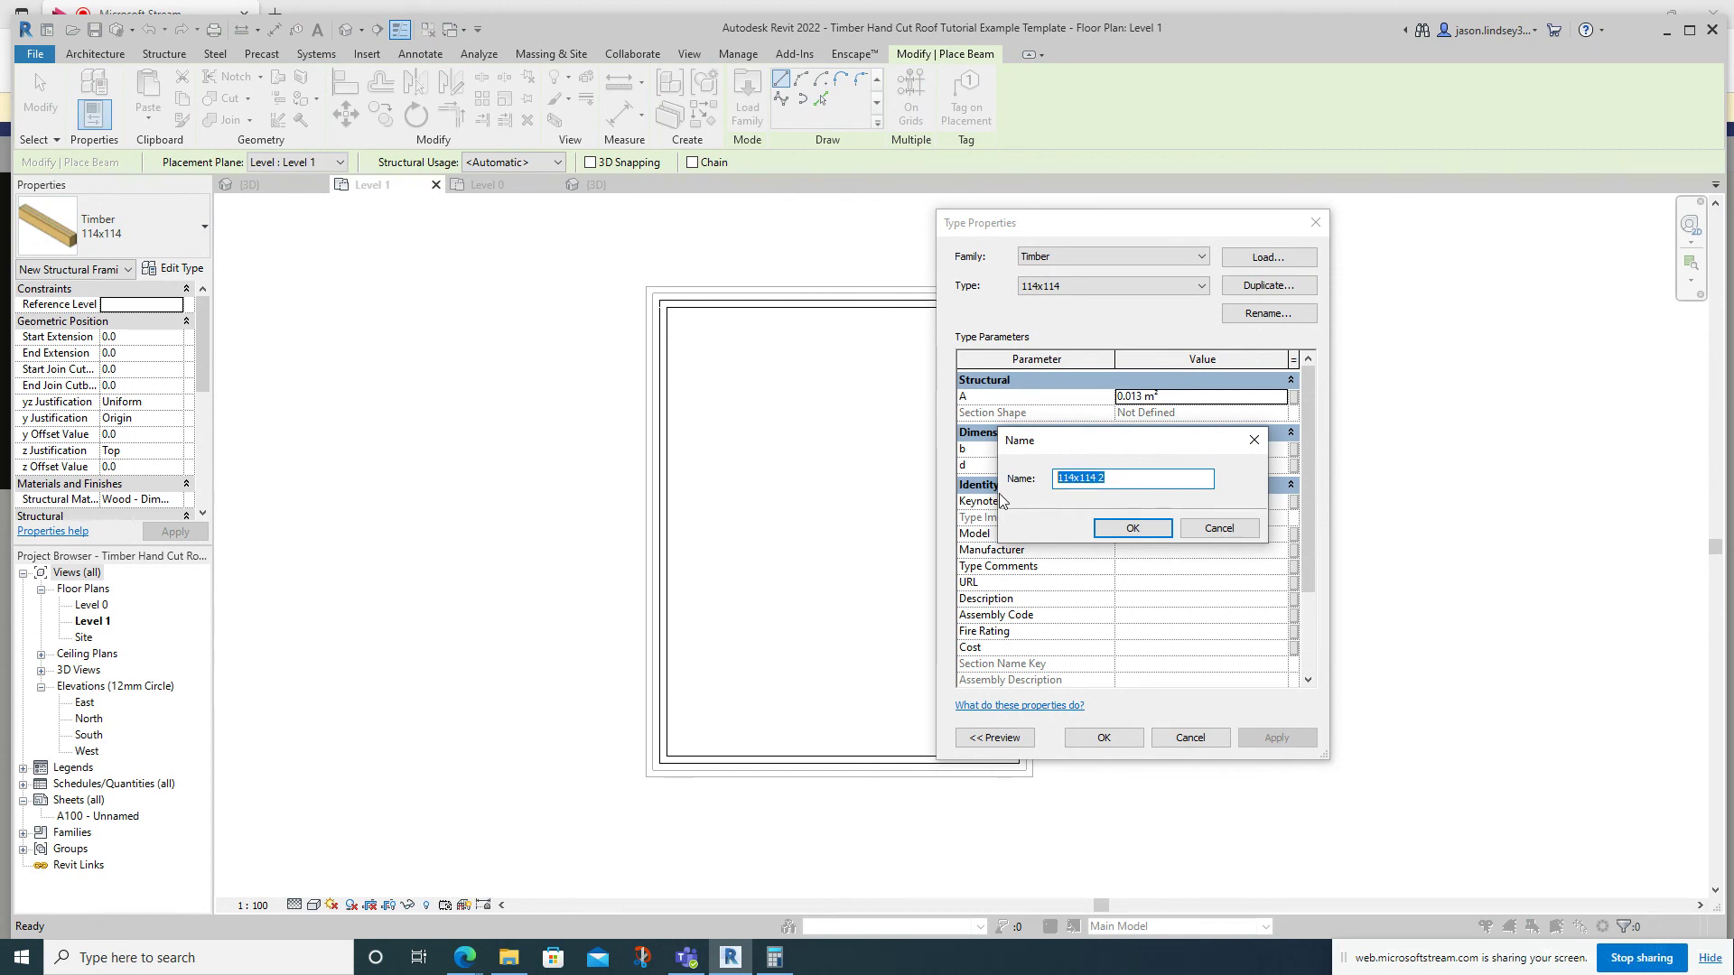
pyautogui.write('100 x 50')
pyautogui.click(1132, 527)
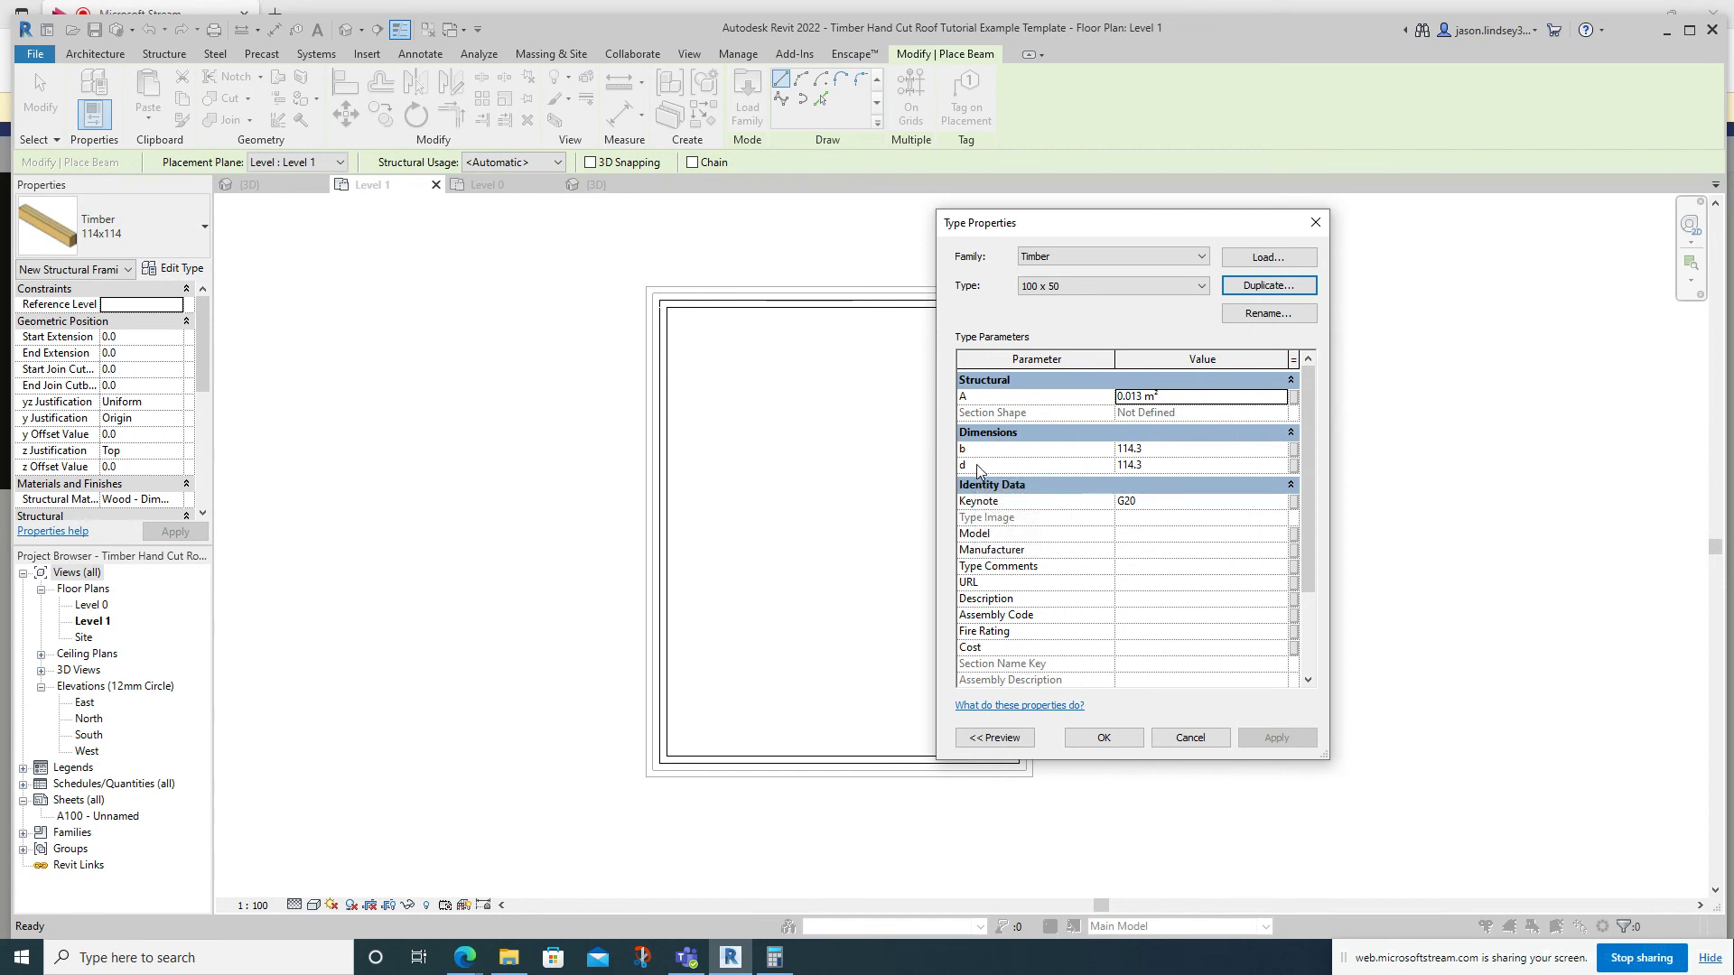
# Set the 100 x 50 timber type's dimensions to b 100 and d 50.
pyautogui.click(1146, 453)
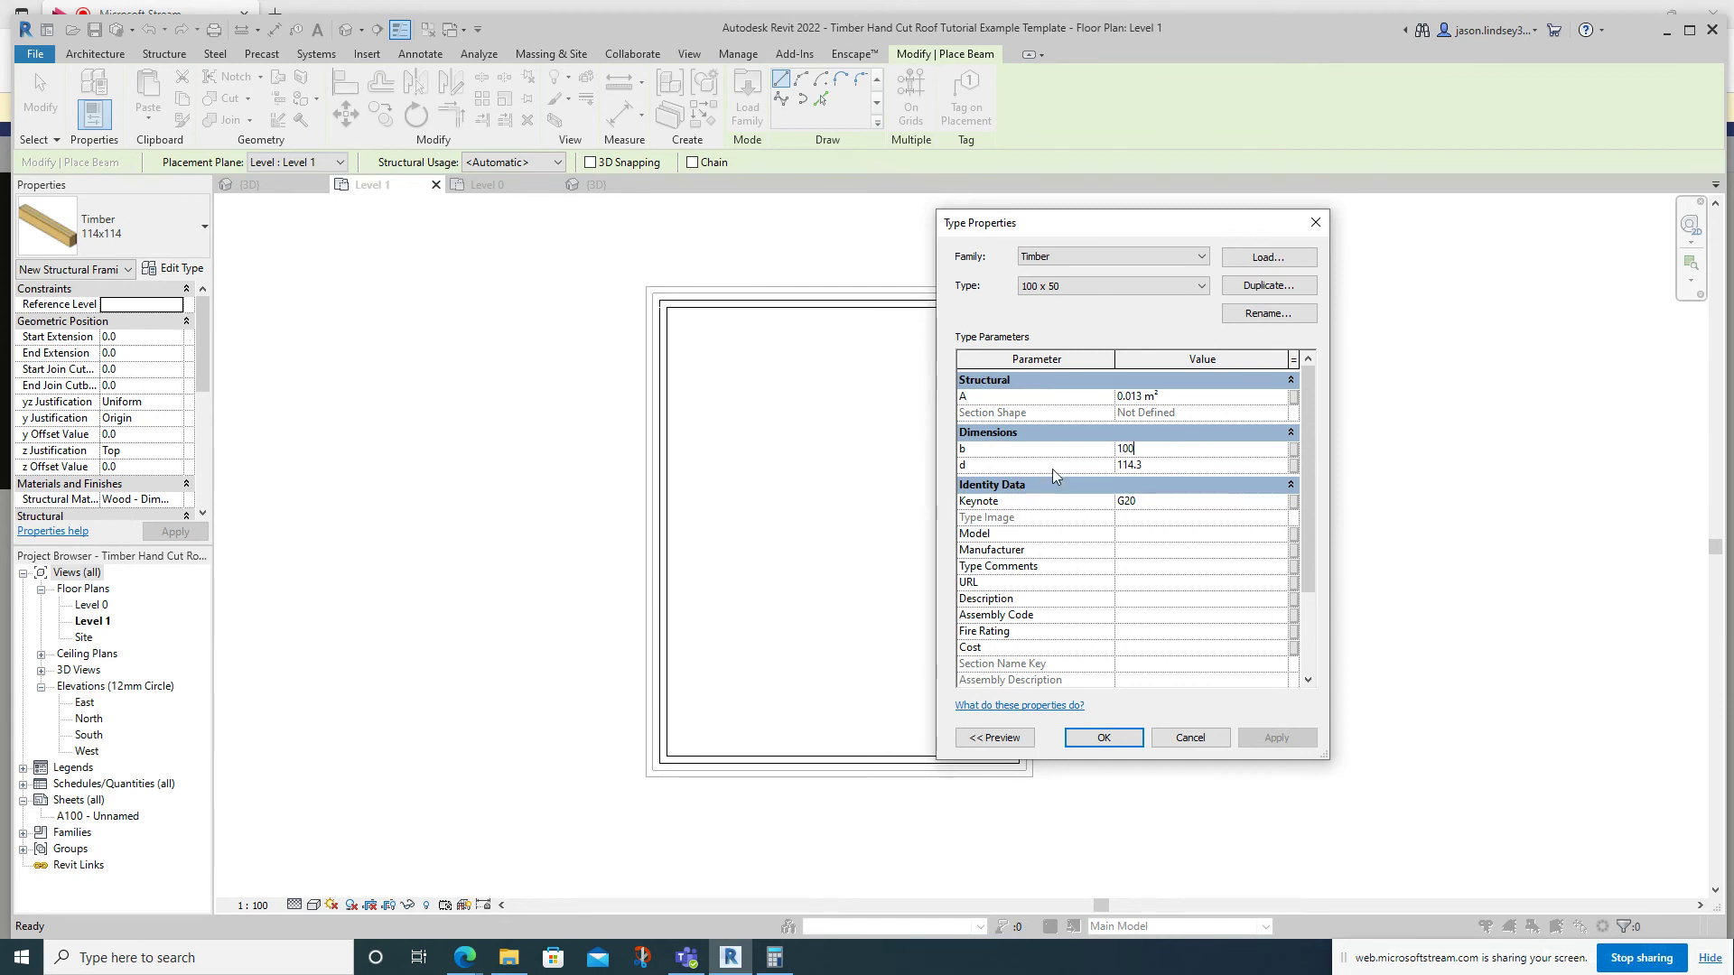
pyautogui.click(1153, 463)
pyautogui.click(1105, 736)
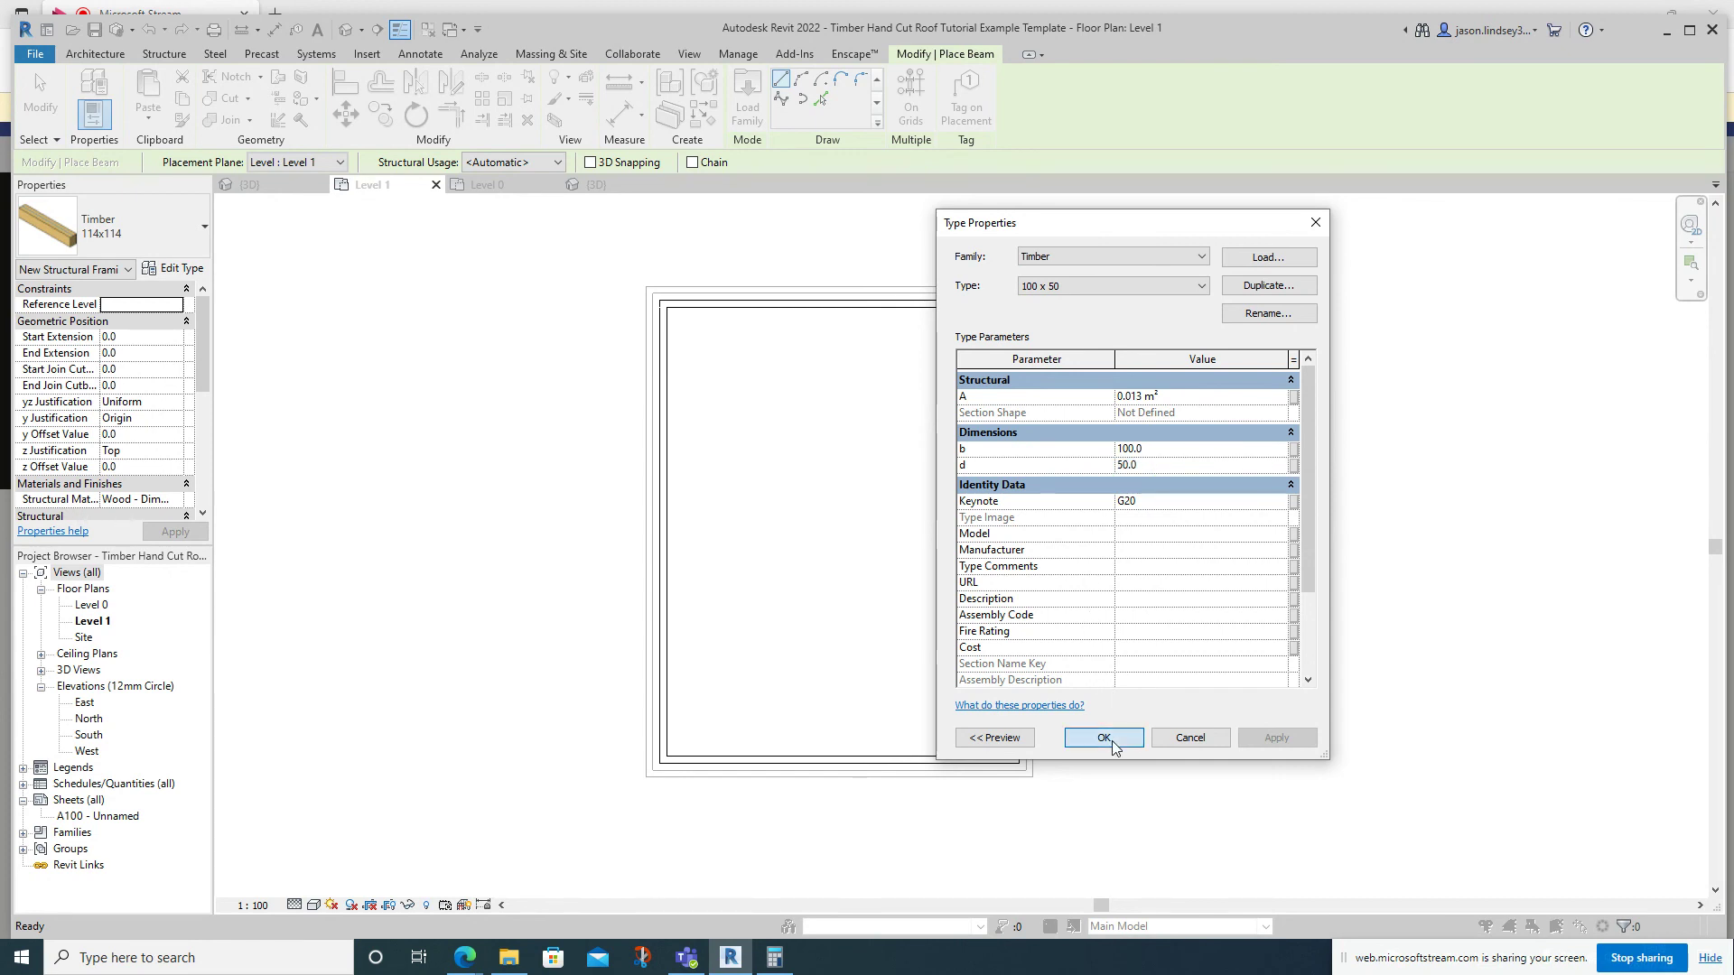
# Place a 100 x 50 timber beam about 6500 mm long, centred along the left-hand inner blockwork wall on Level 1.
pyautogui.scroll(2, 708, 341)
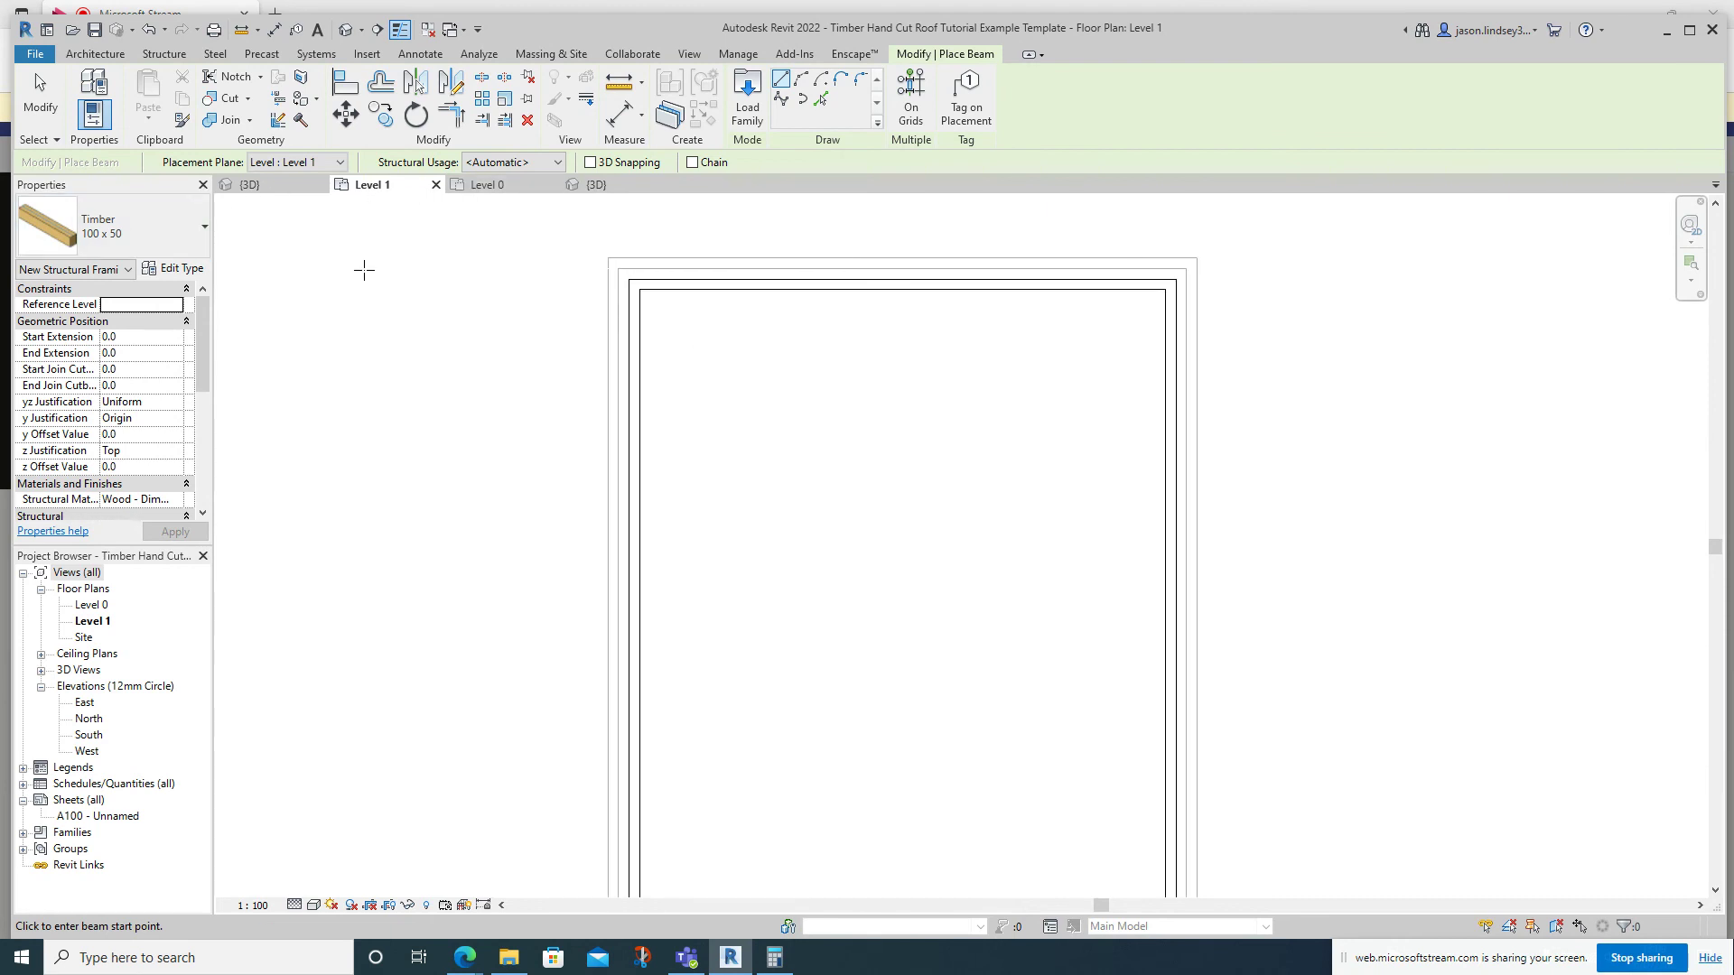
pyautogui.scroll(2, 589, 318)
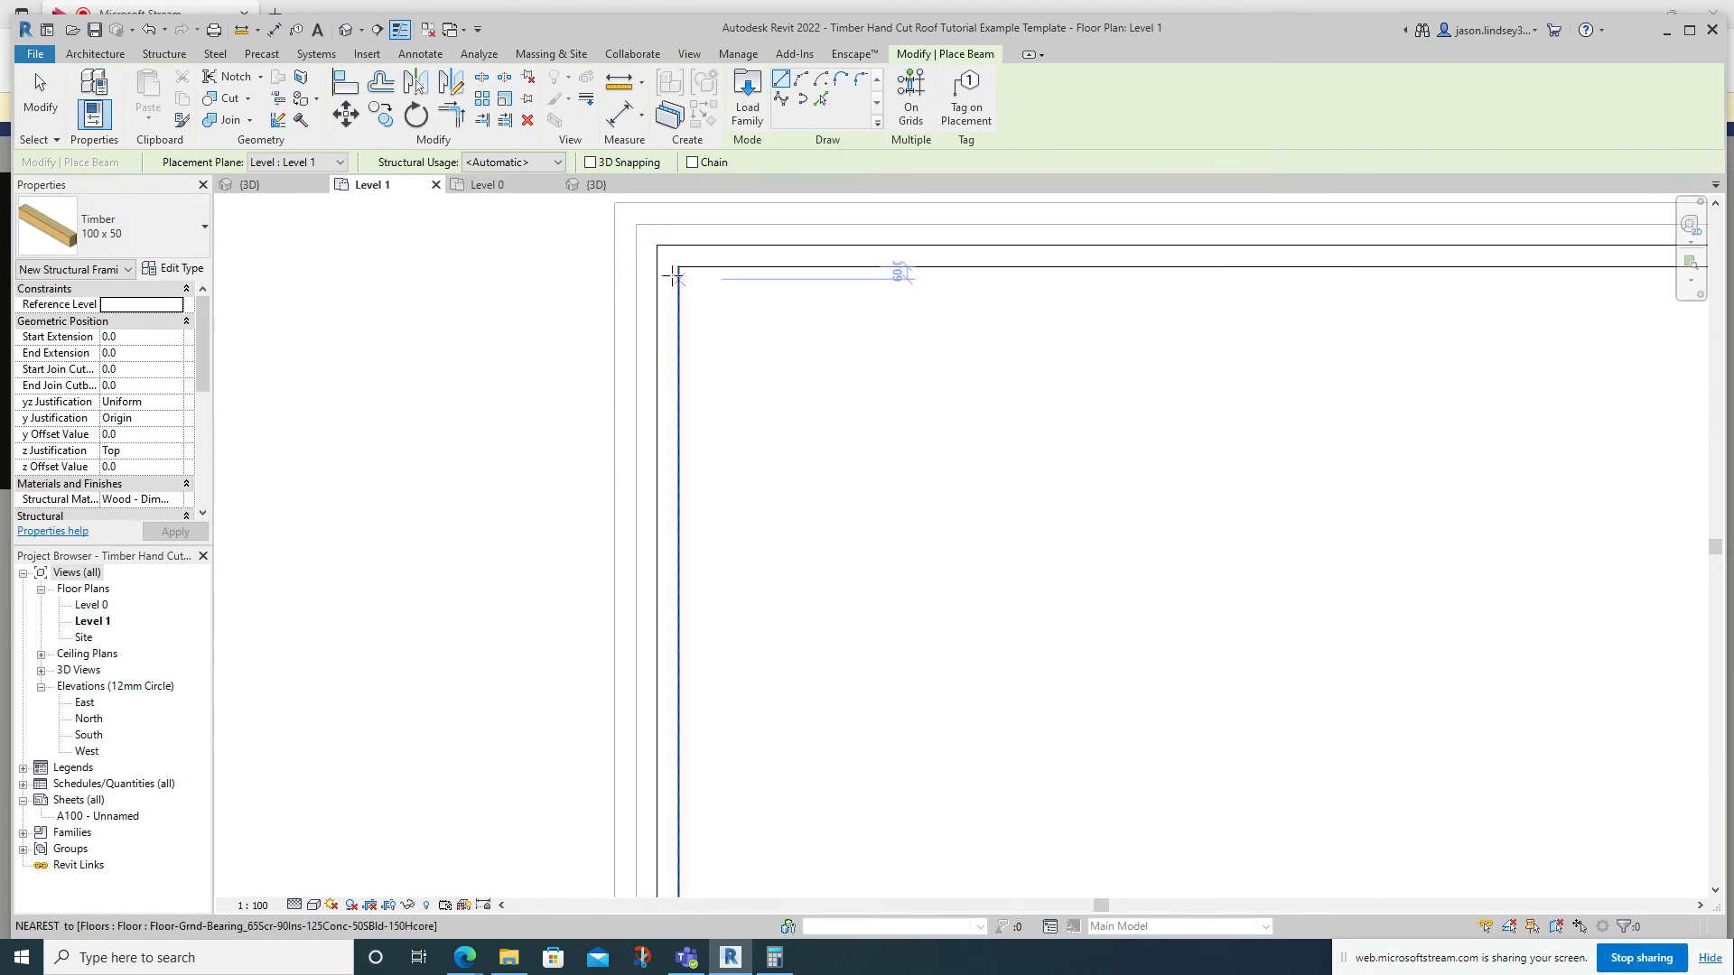
pyautogui.click(668, 266)
pyautogui.scroll(-2, 679, 494)
pyautogui.moveTo(659, 703); pyautogui.dragTo(549, 272, button='middle')
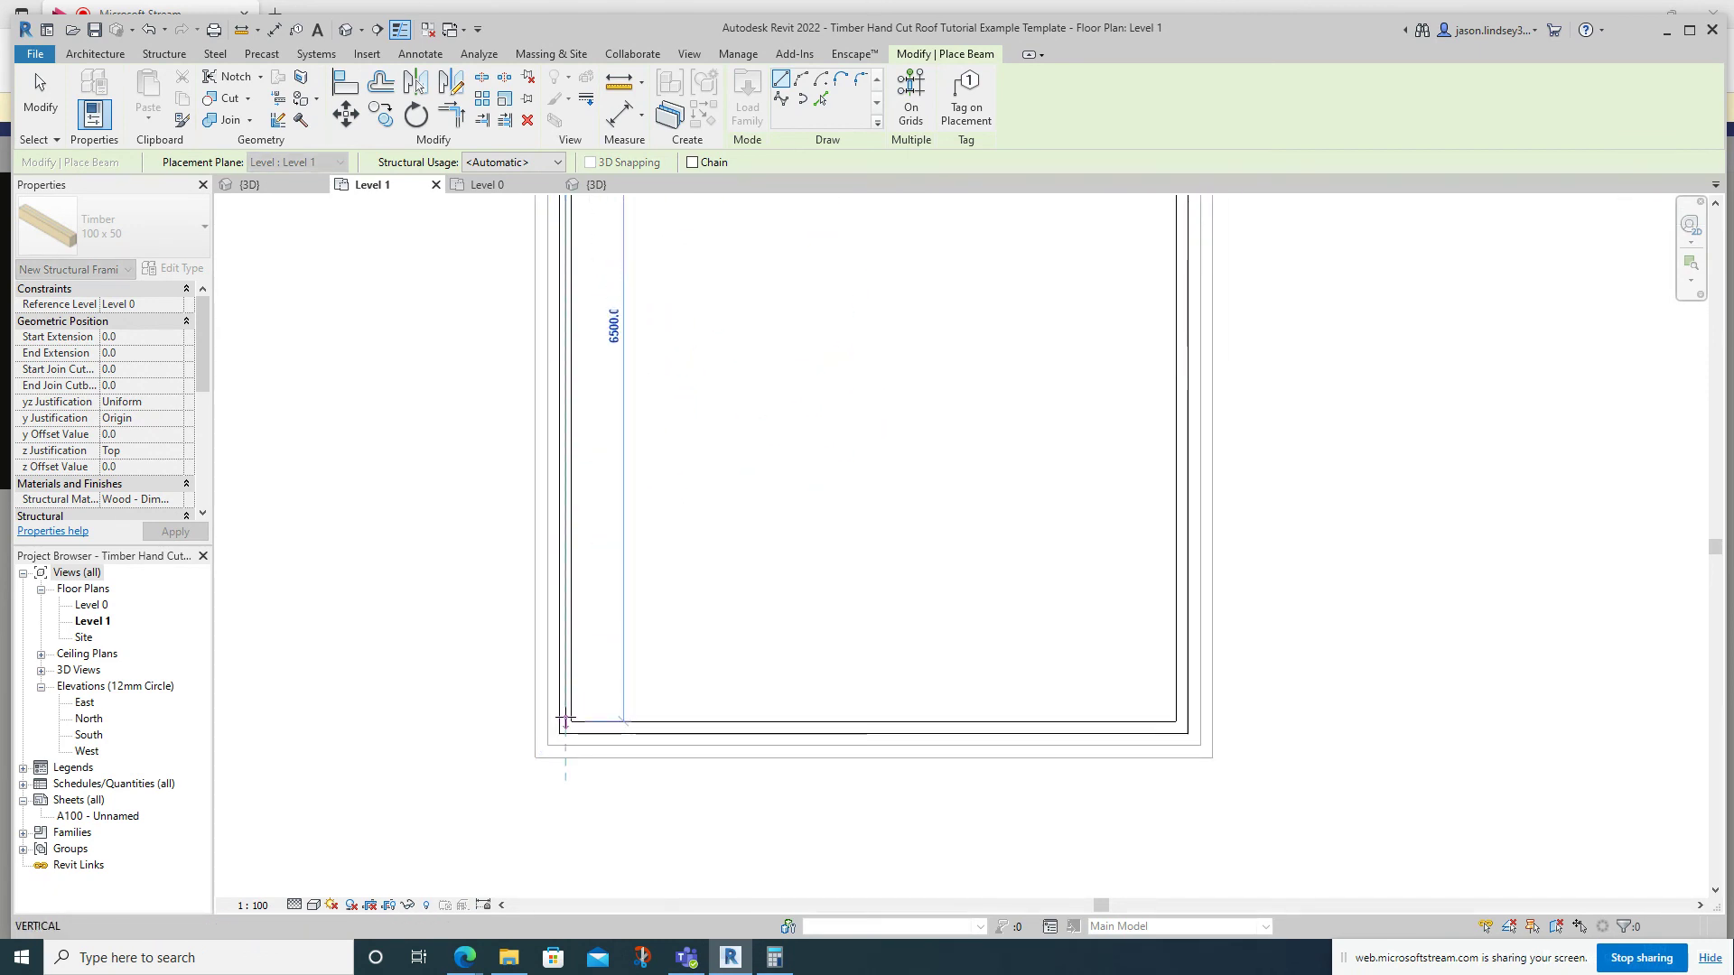
pyautogui.click(565, 723)
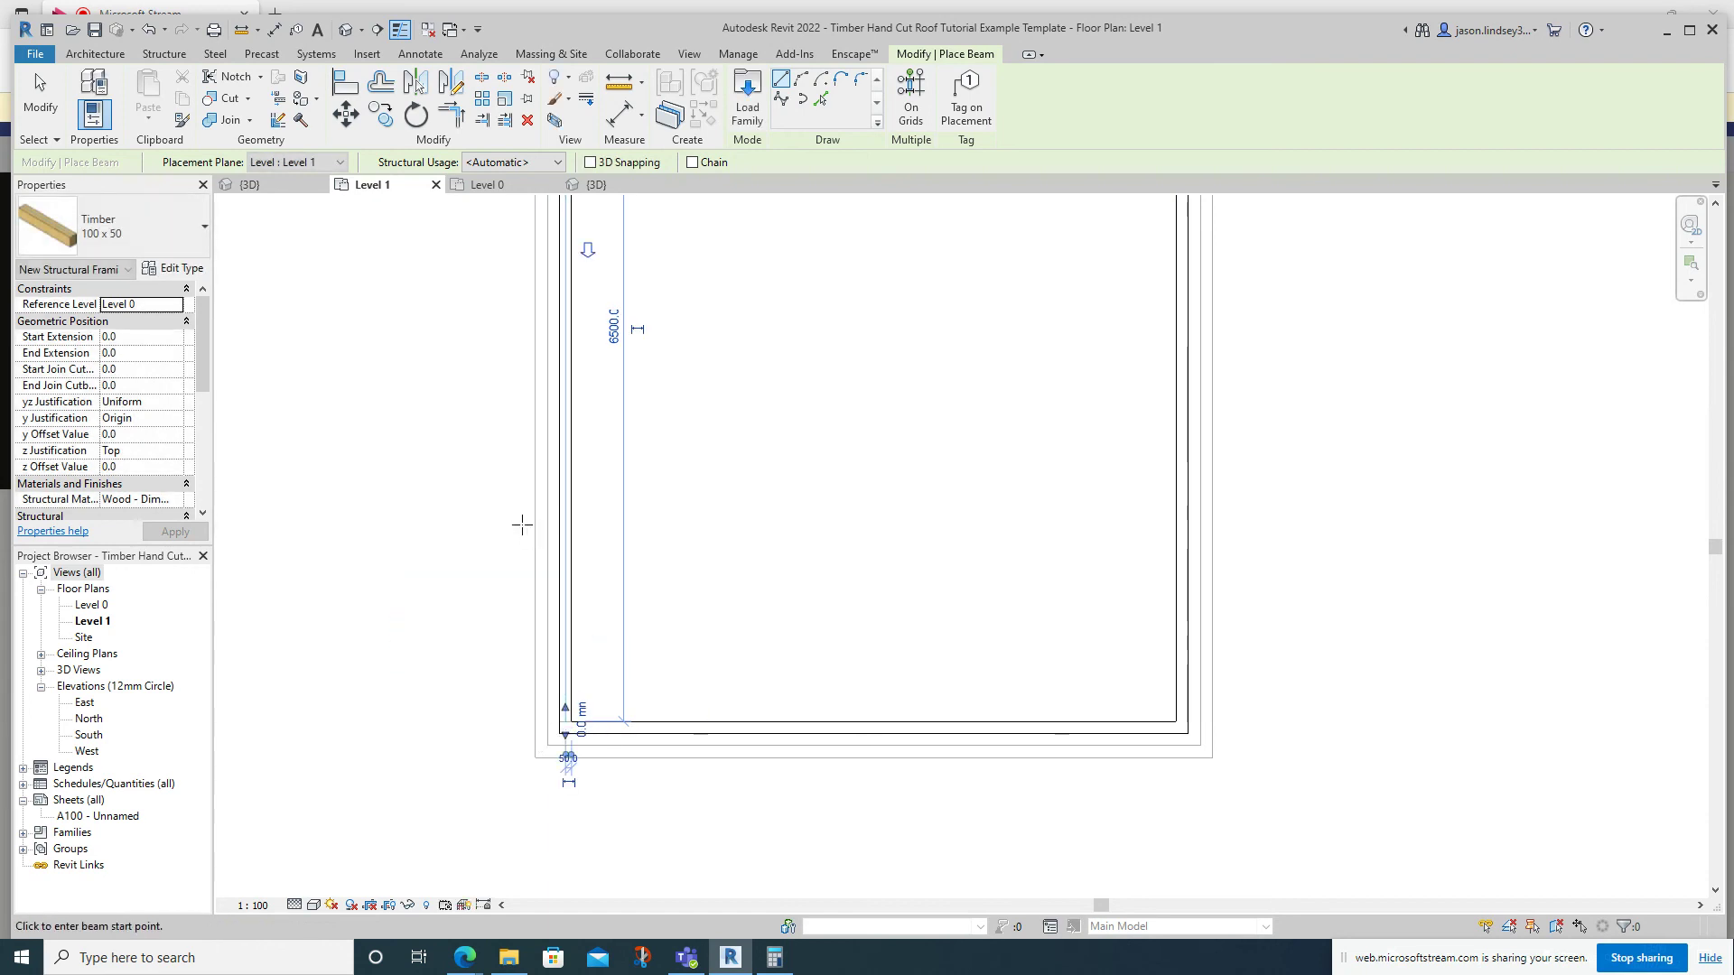
pyautogui.scroll(-3, 522, 376)
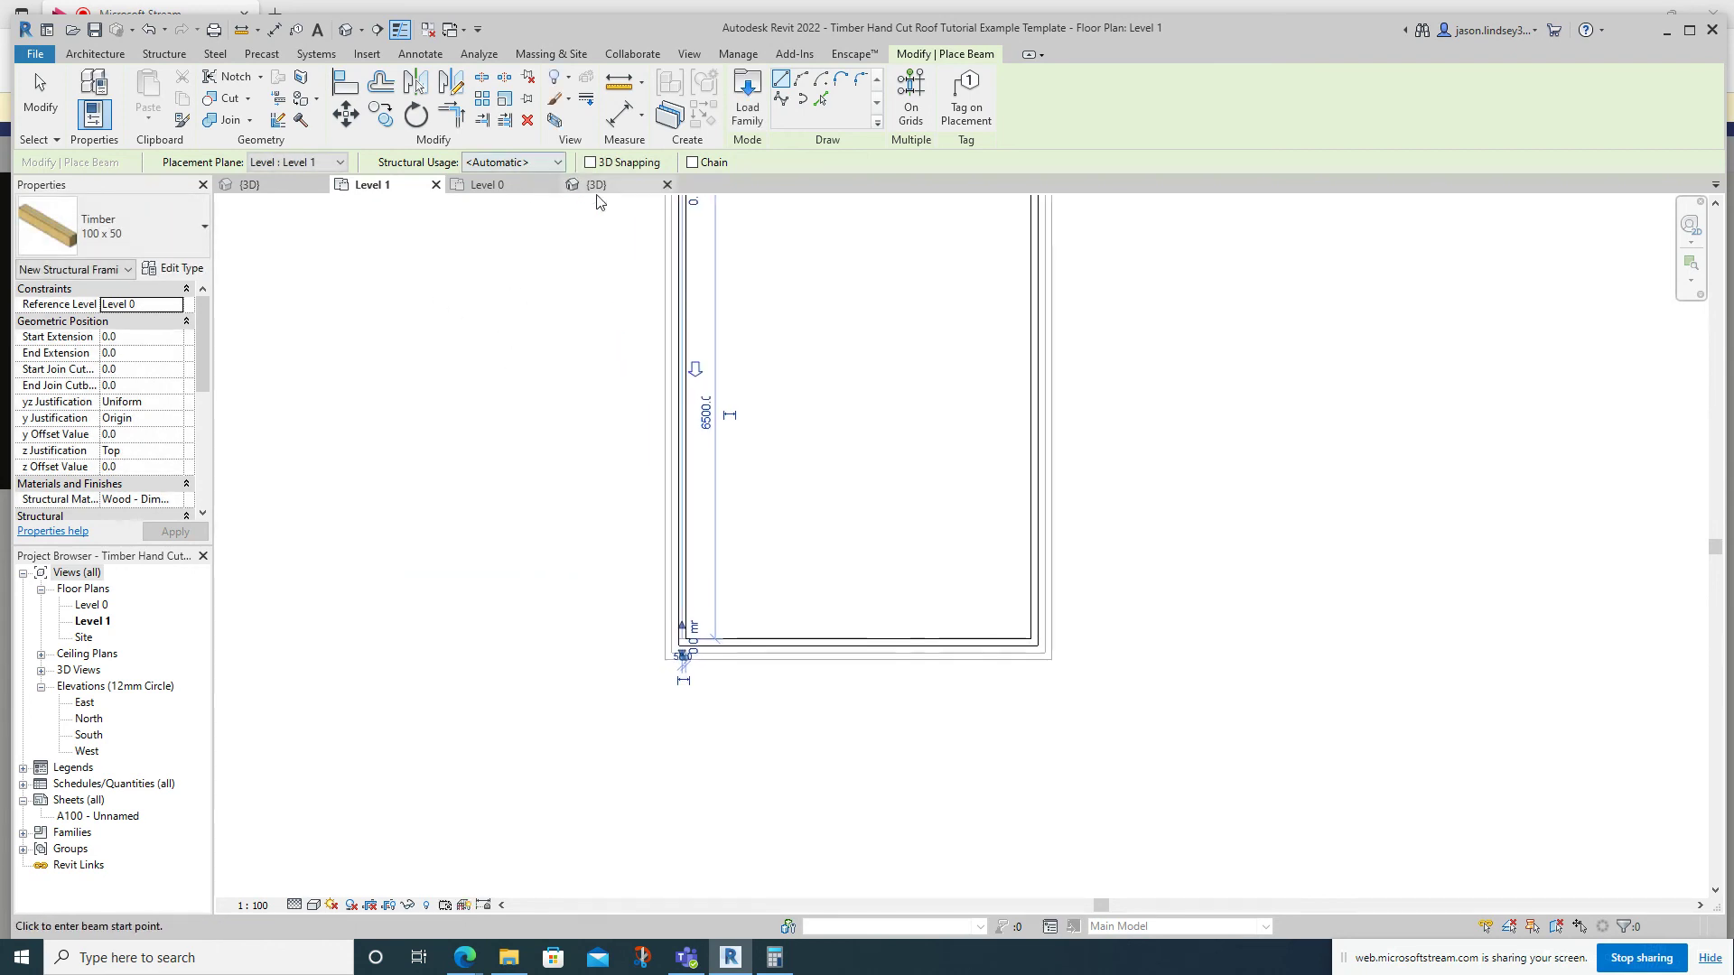
# In the 3D view, set the left-hand wall plate's z justification to Bottom and its z offset to 225.
pyautogui.click(596, 185)
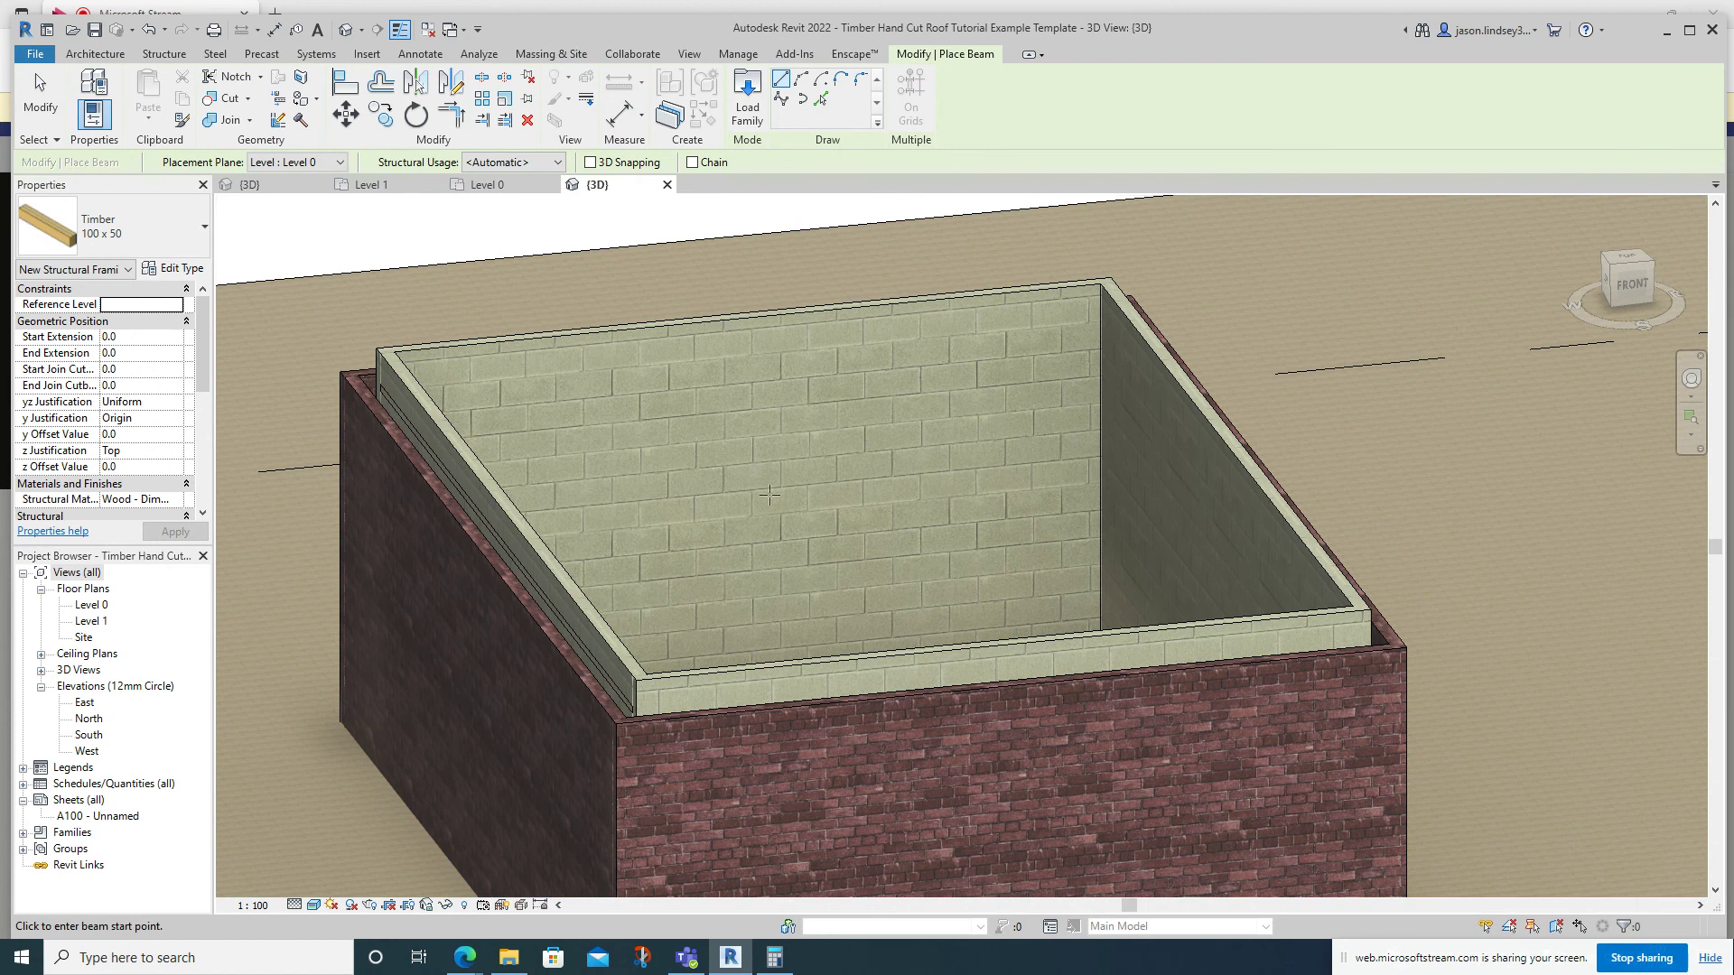
pyautogui.press('Escape')
pyautogui.press('Escape')
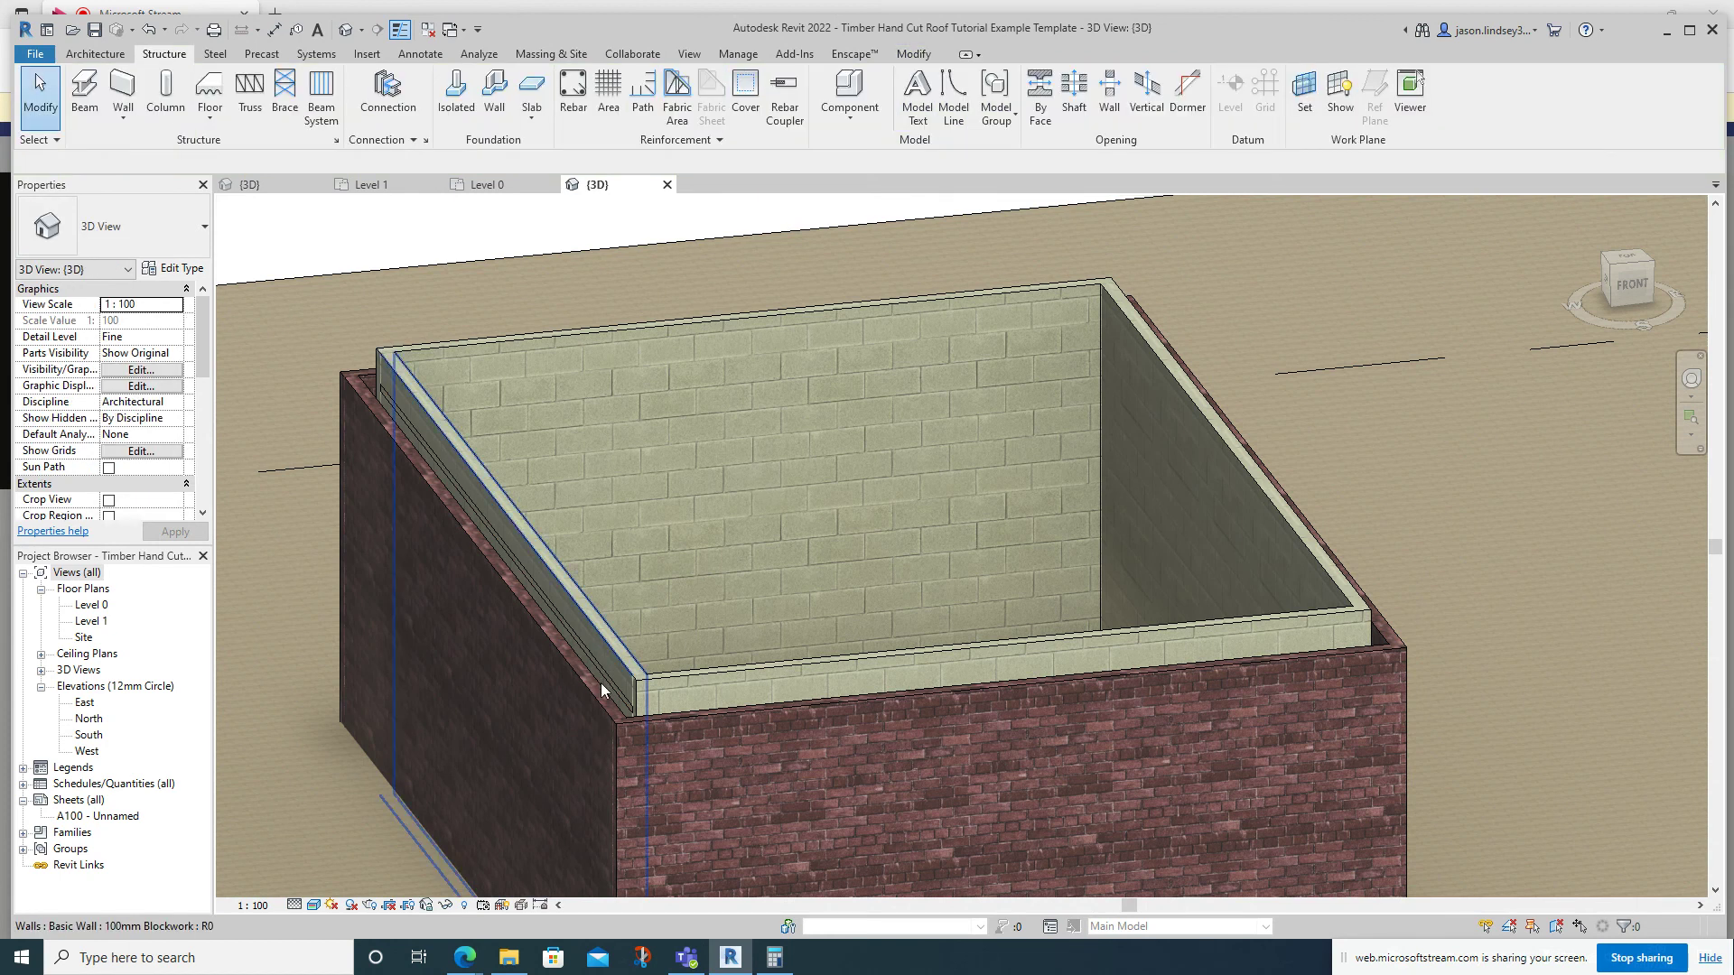
pyautogui.click(610, 680)
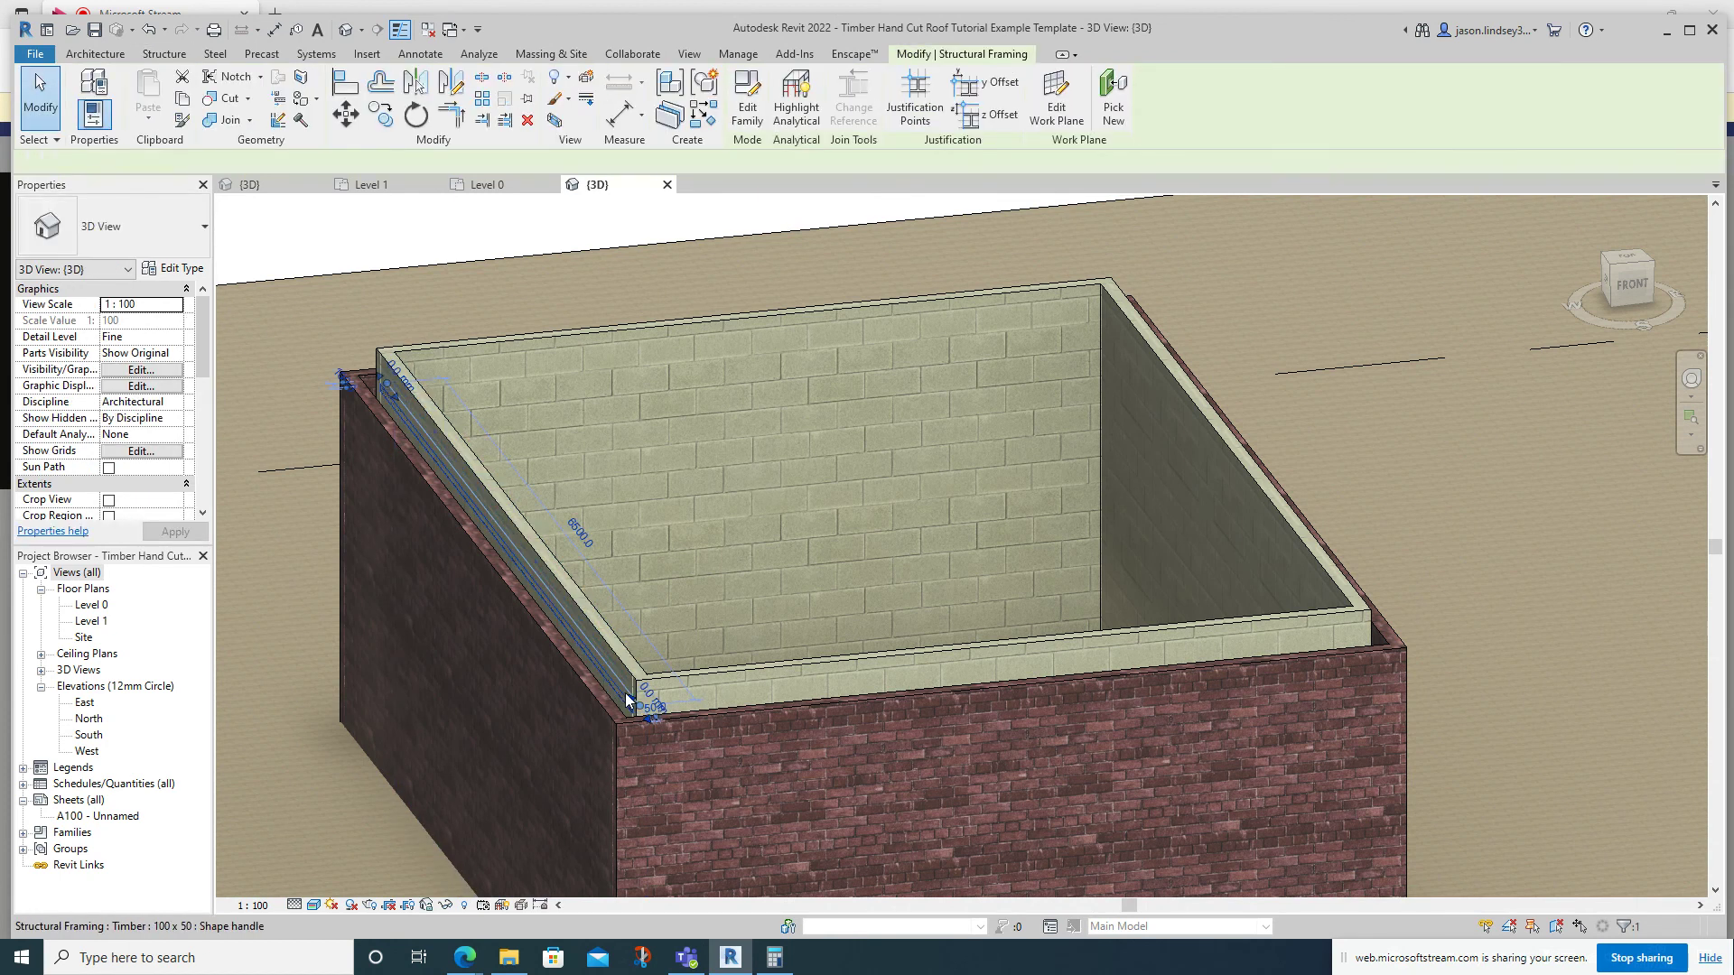
pyautogui.scroll(-4, 67, 437)
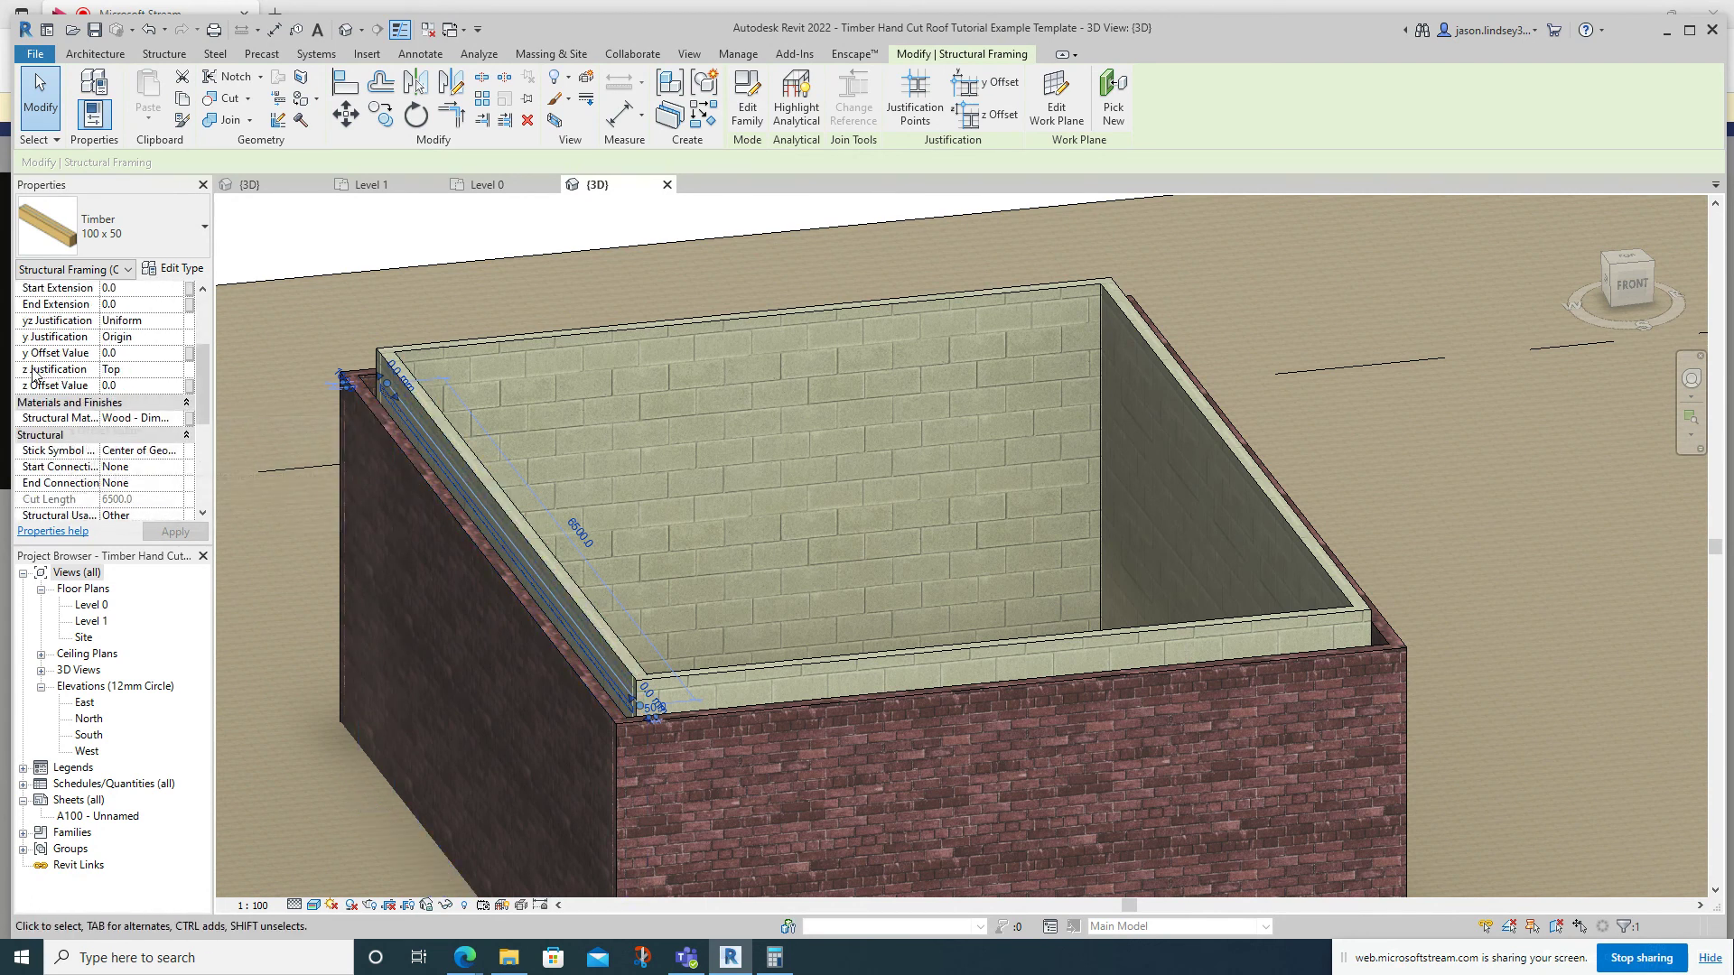
pyautogui.click(138, 371)
pyautogui.click(175, 369)
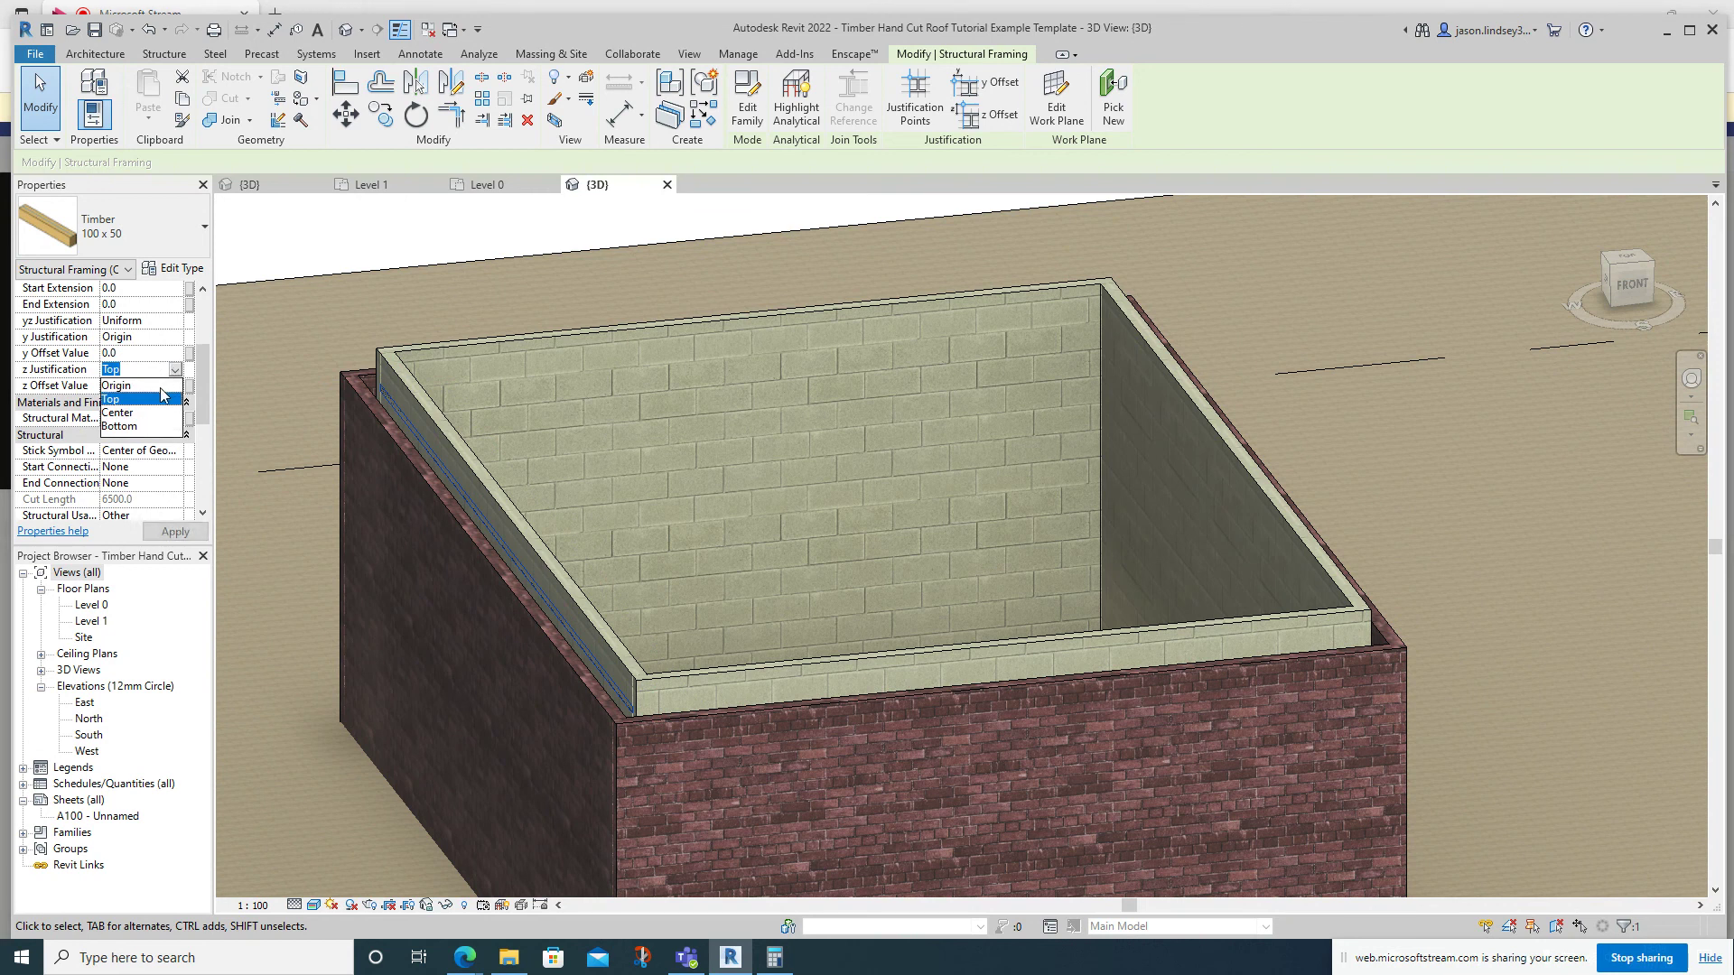
pyautogui.click(123, 422)
pyautogui.click(134, 386)
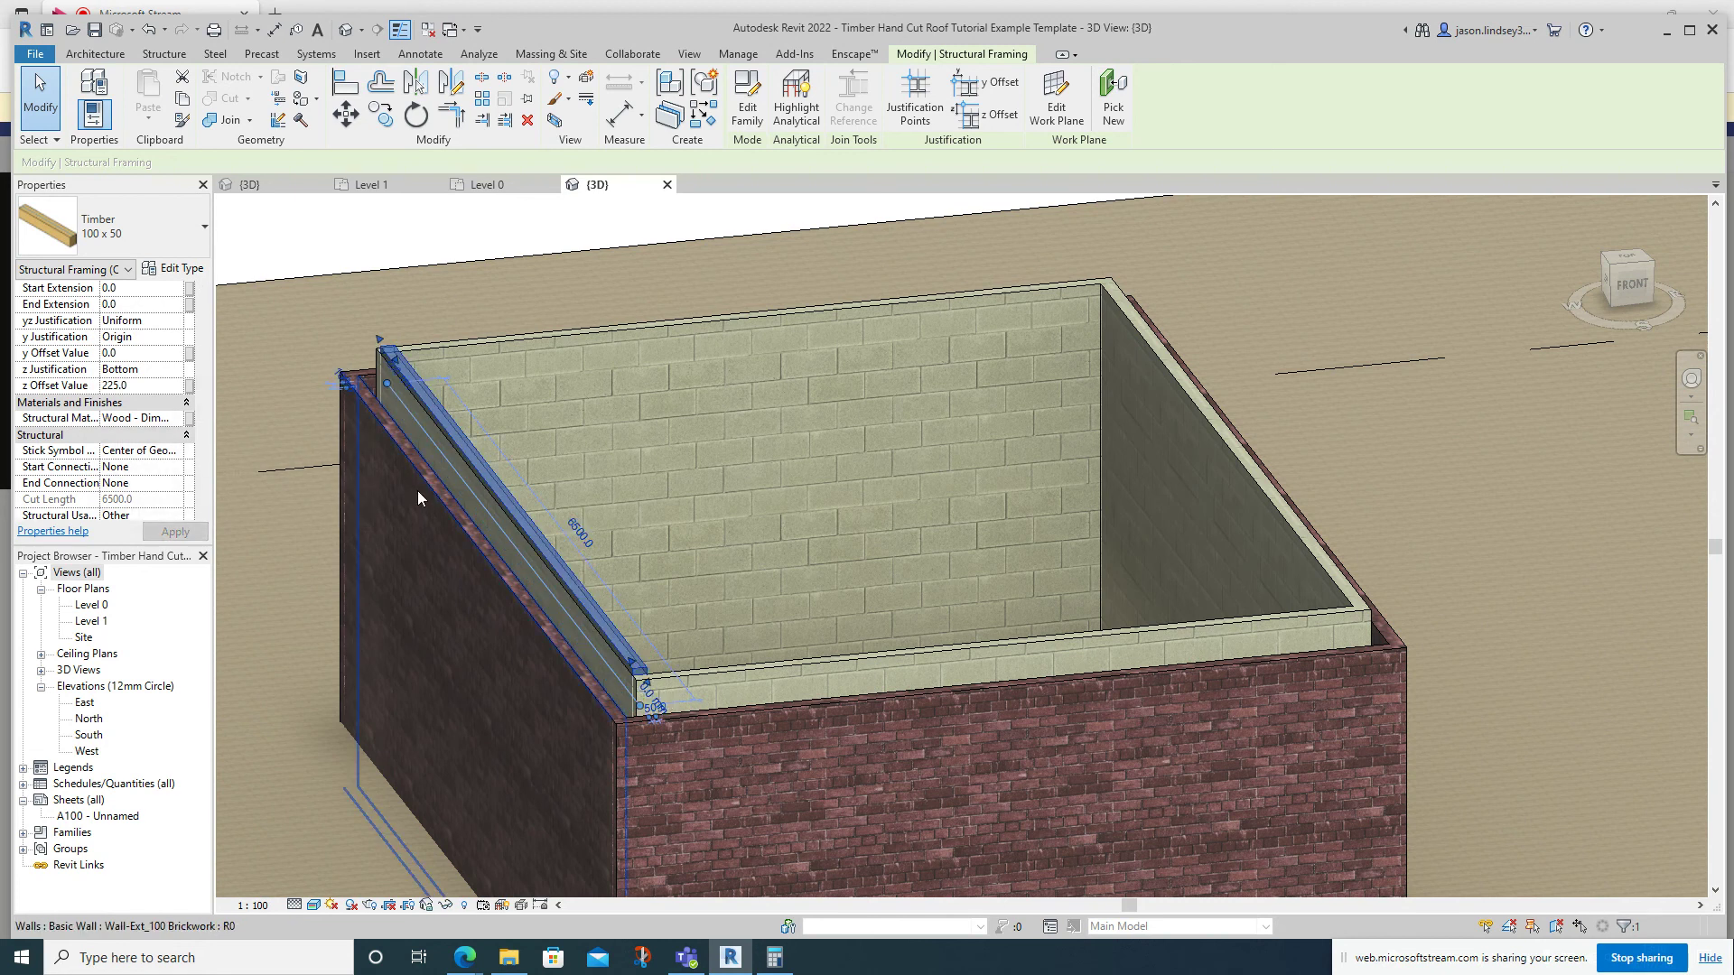
pyautogui.click(484, 298)
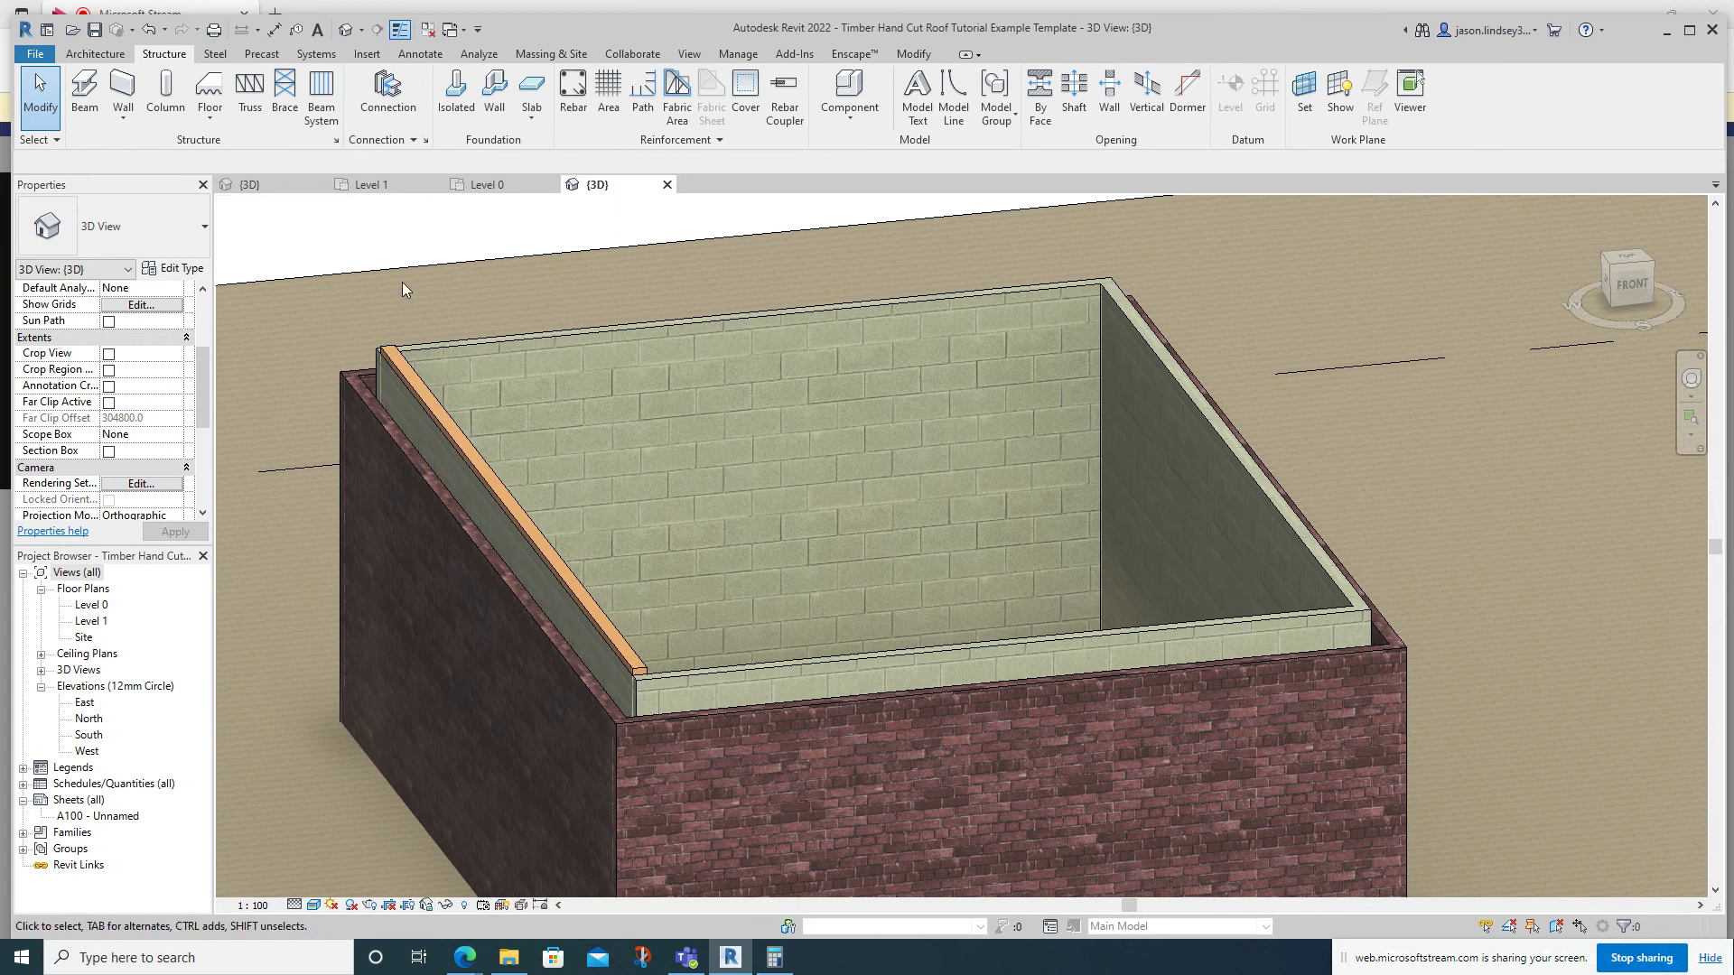
# Place a 100 x 50 timber beam about 6500 mm long, centred along the right-hand inner blockwork wall on Level 1.
pyautogui.scroll(-3, 511, 380)
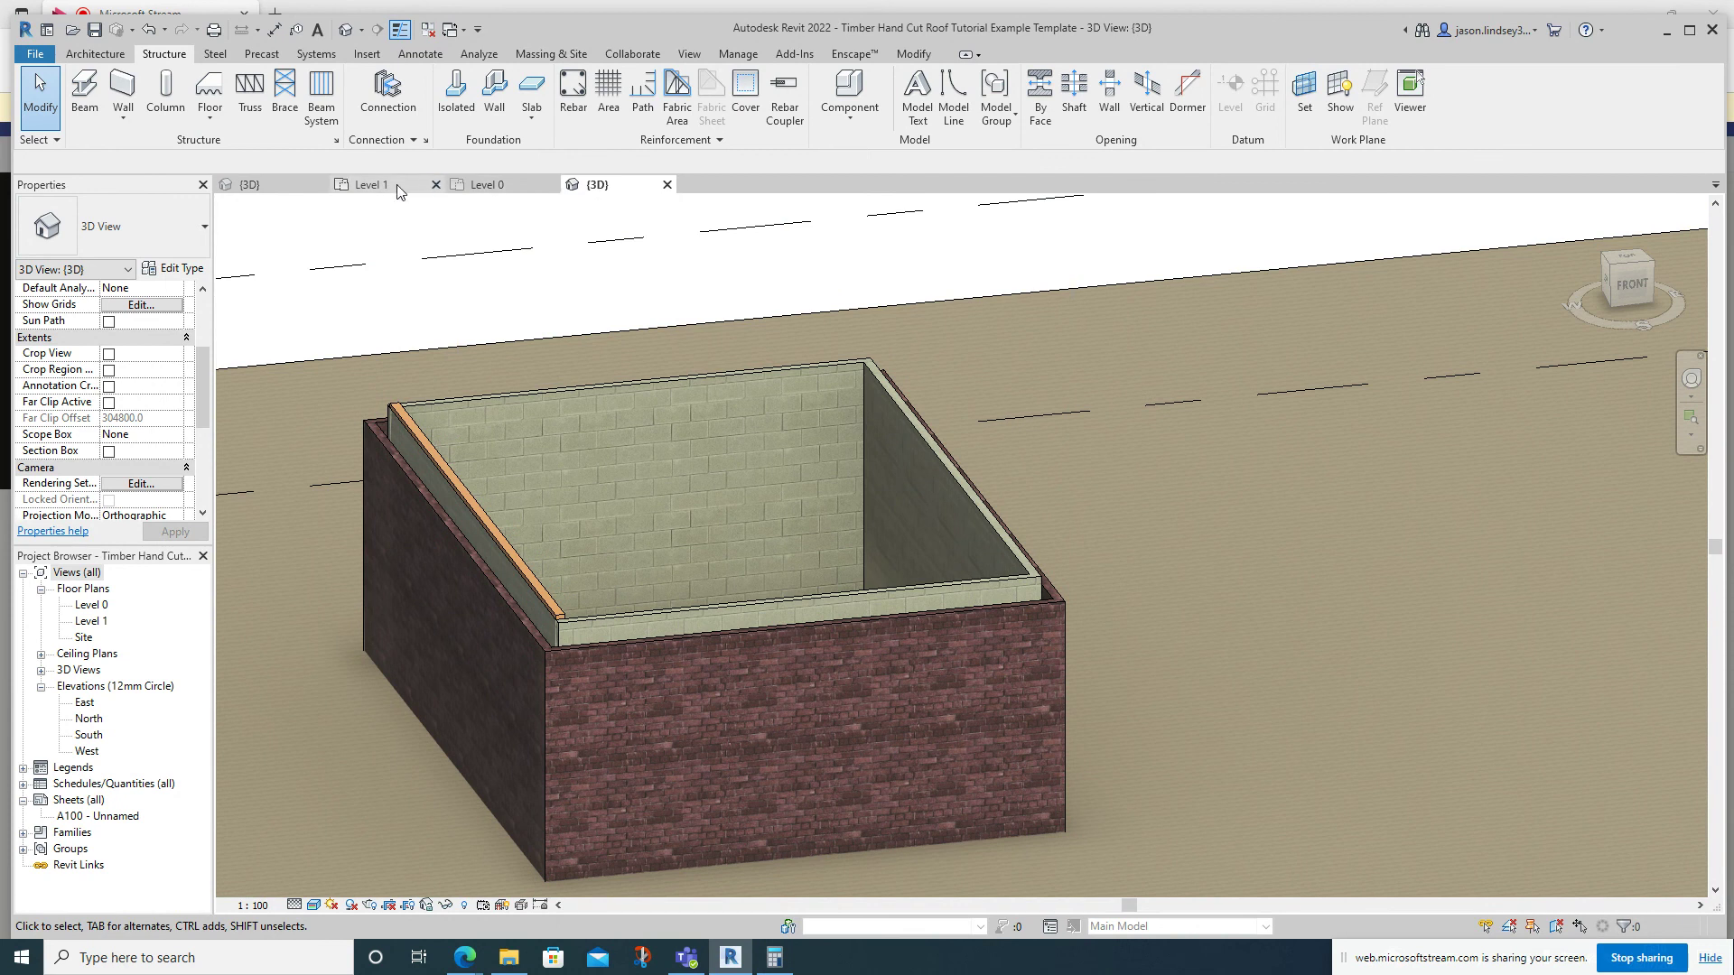
pyautogui.click(398, 186)
pyautogui.scroll(-3, 1006, 405)
pyautogui.moveTo(1008, 356); pyautogui.dragTo(818, 427, button='middle')
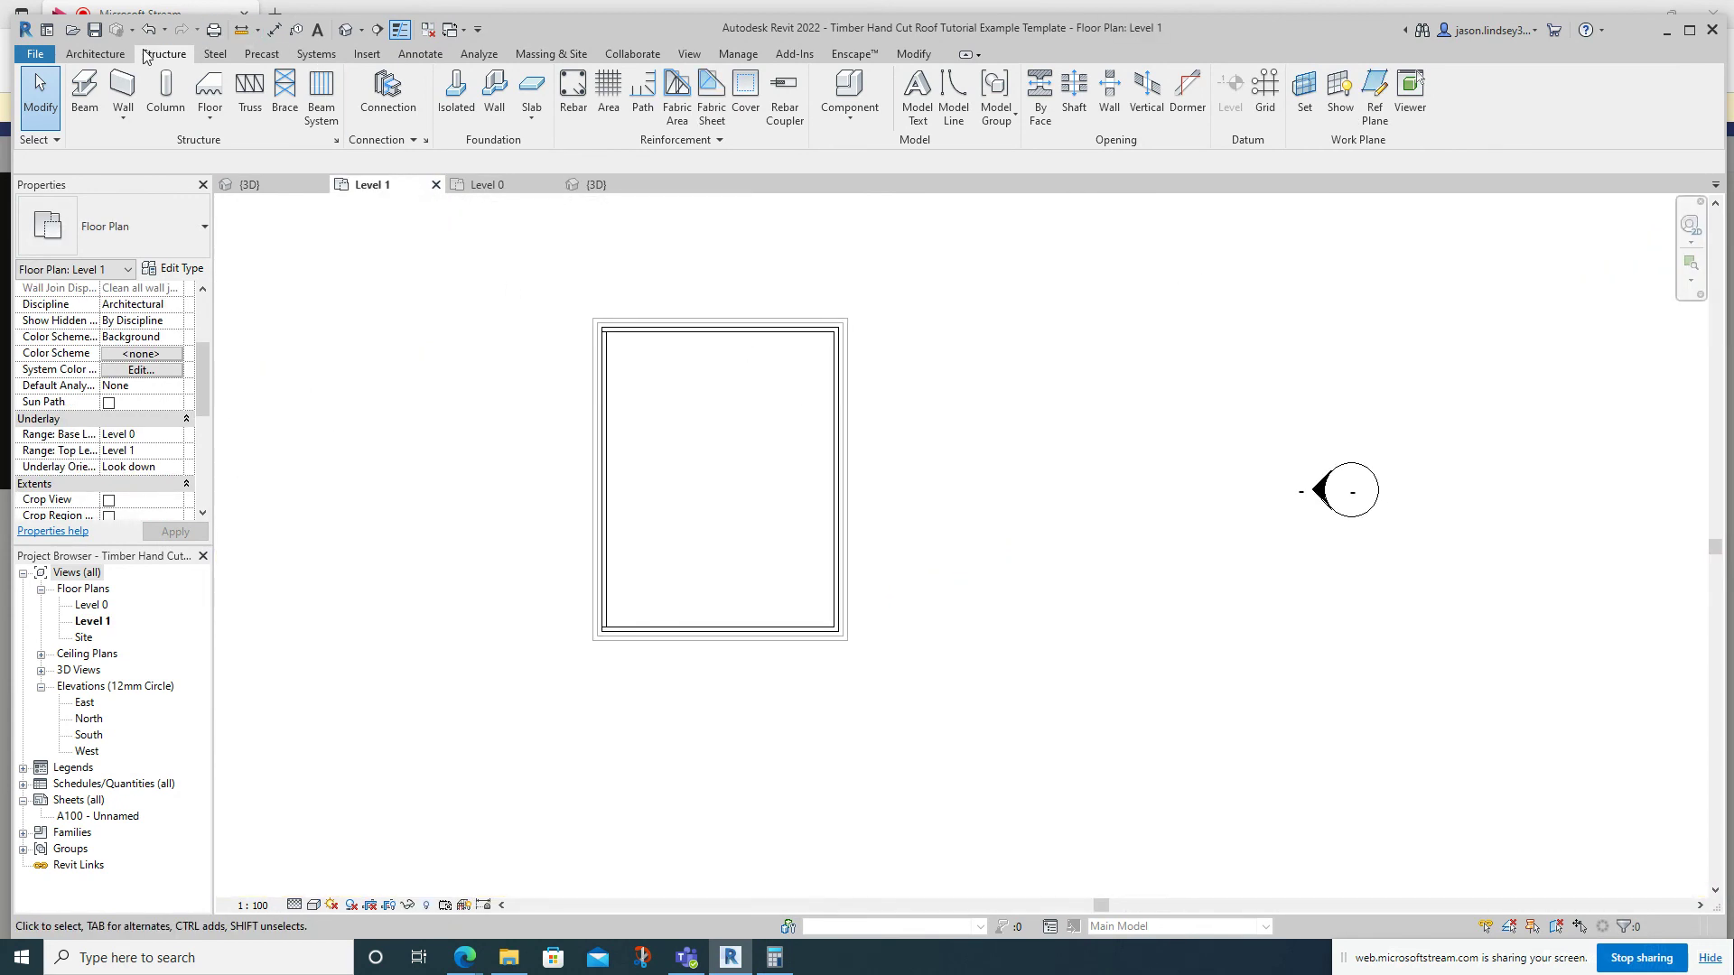
pyautogui.click(84, 90)
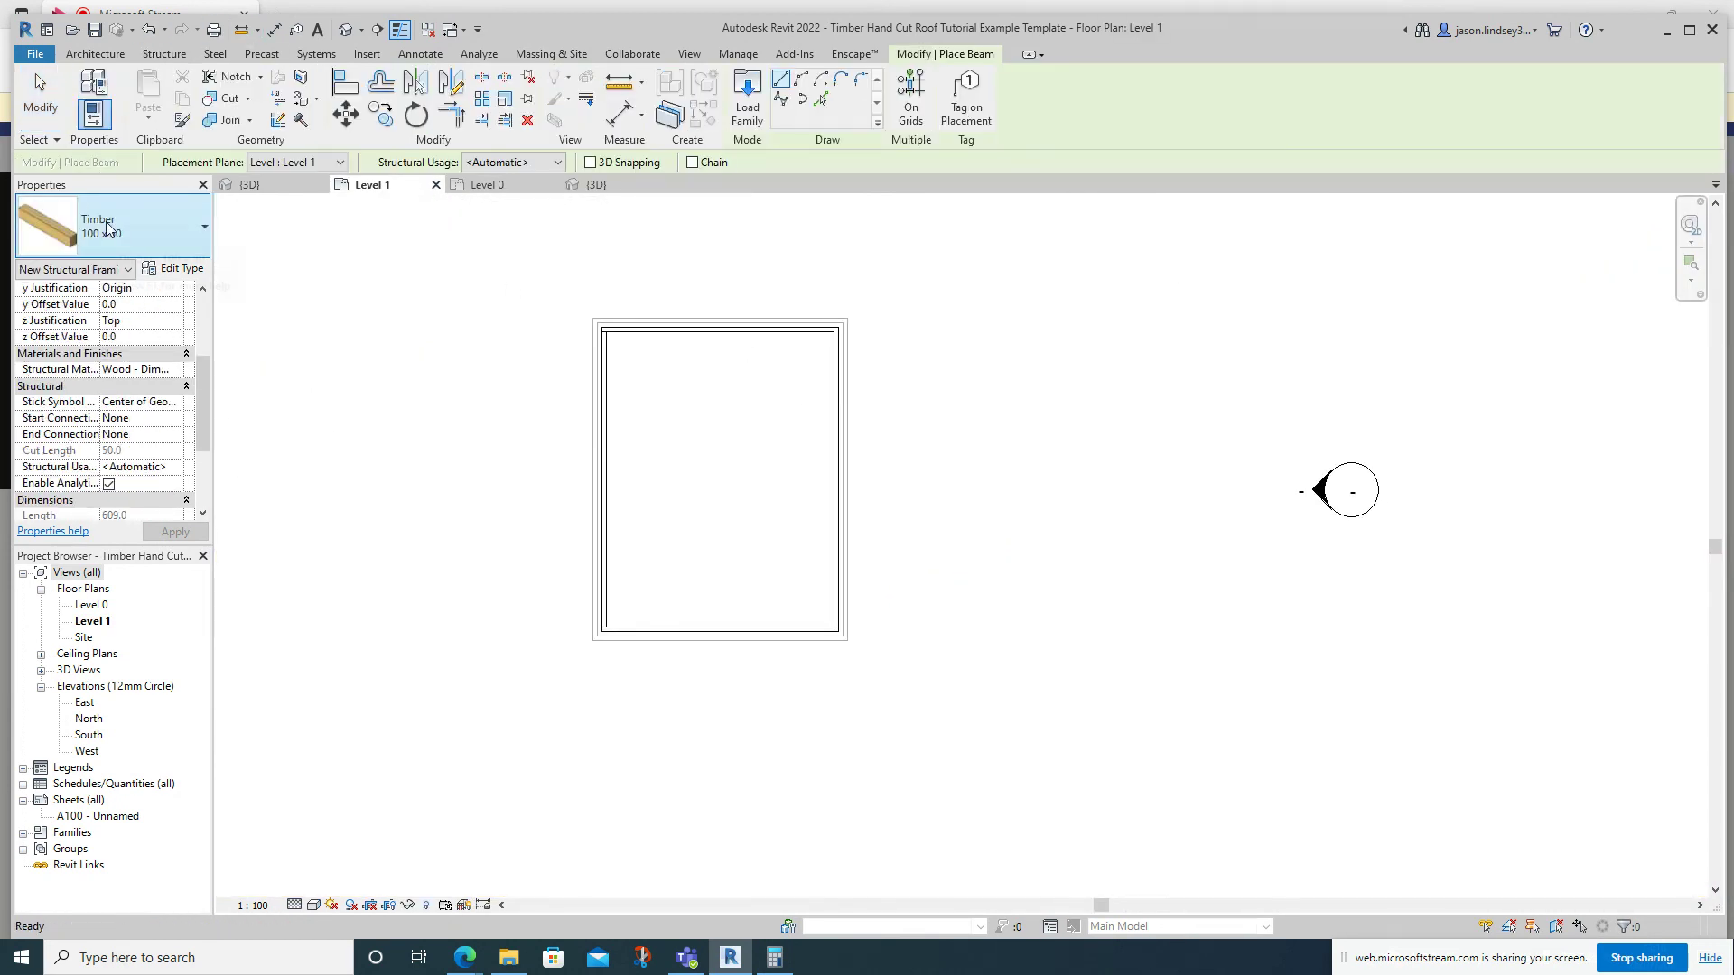
pyautogui.scroll(5, 847, 318)
pyautogui.moveTo(693, 404); pyautogui.dragTo(867, 279, button='middle')
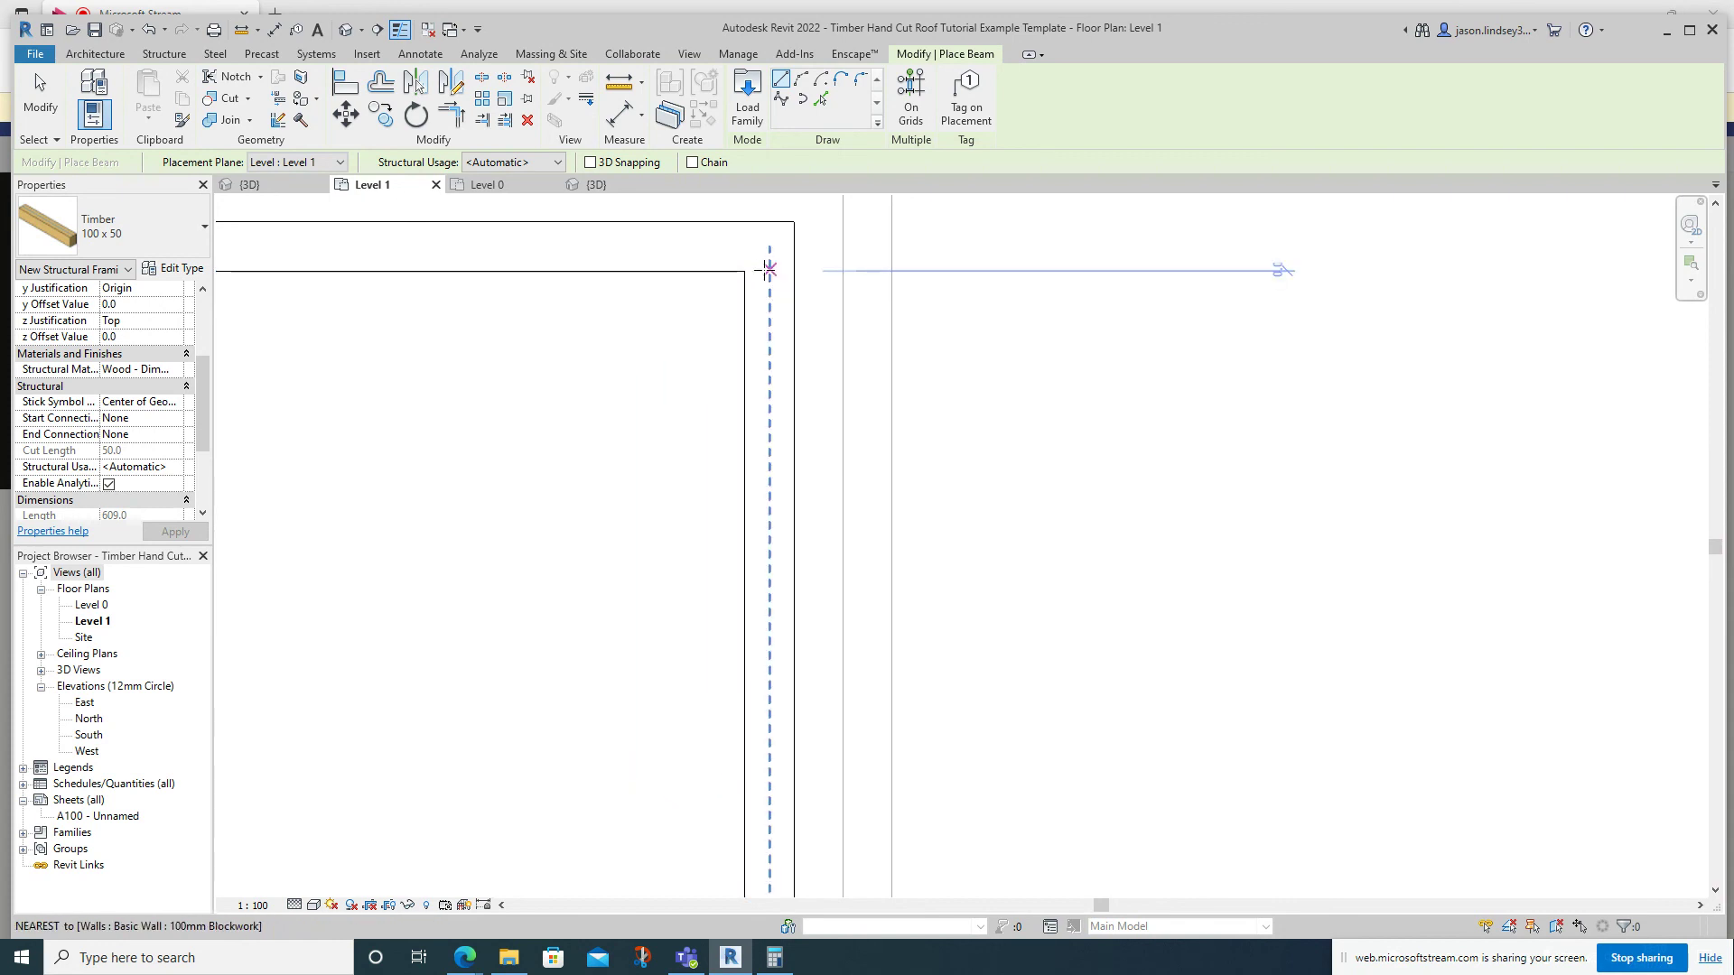
pyautogui.click(768, 273)
pyautogui.scroll(5, 769, 274)
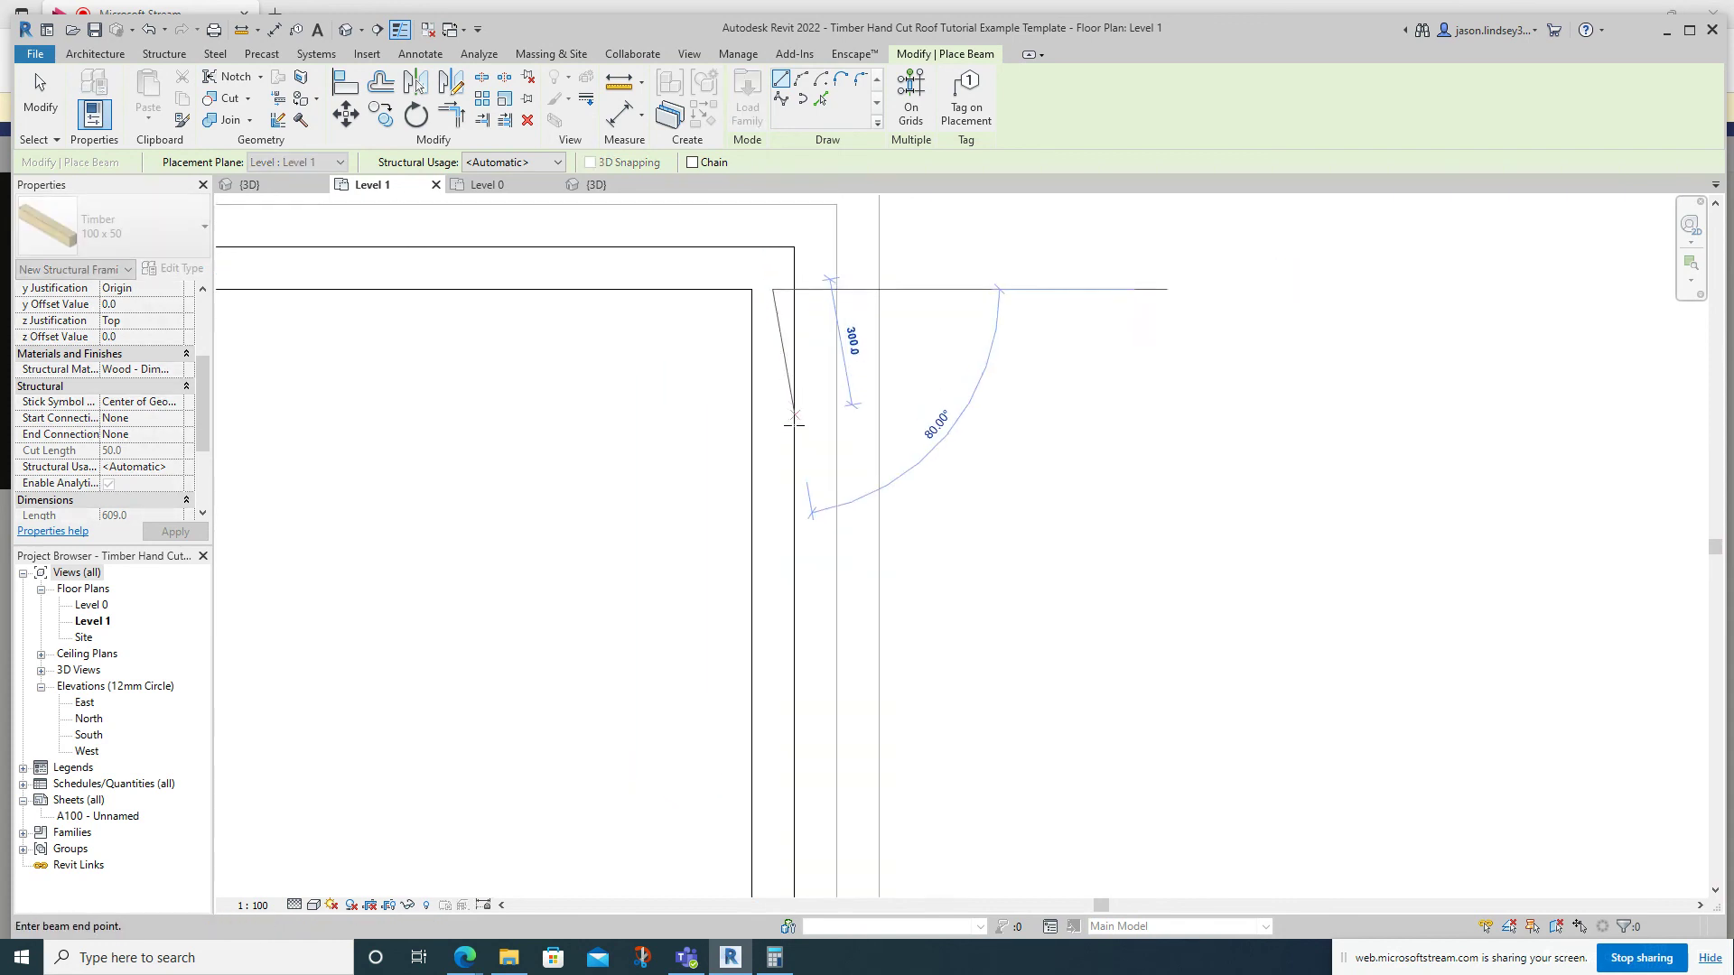
pyautogui.moveTo(741, 709); pyautogui.dragTo(694, 425, button='middle')
pyautogui.moveTo(690, 556); pyautogui.dragTo(681, 418, button='middle')
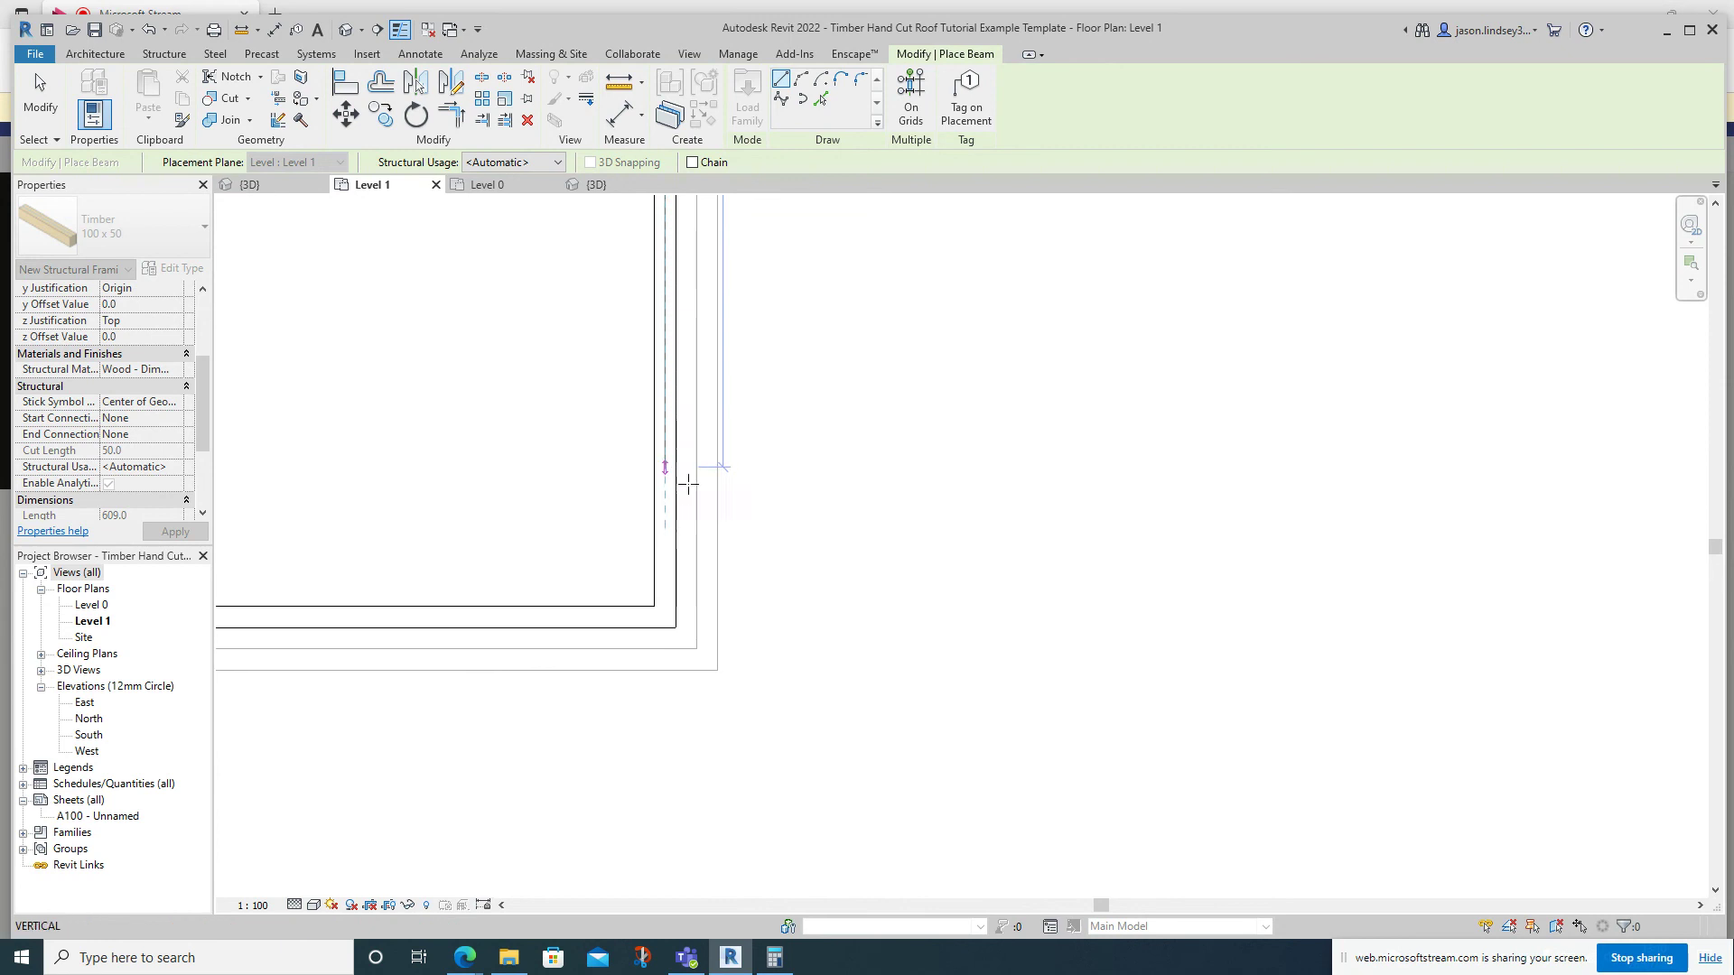
pyautogui.click(668, 603)
# In the template's 3D view, set the right-hand wall plate's z justification to Bottom and its z offset to 225.
pyautogui.scroll(-4, 569, 321)
pyautogui.moveTo(509, 302); pyautogui.dragTo(855, 516, button='middle')
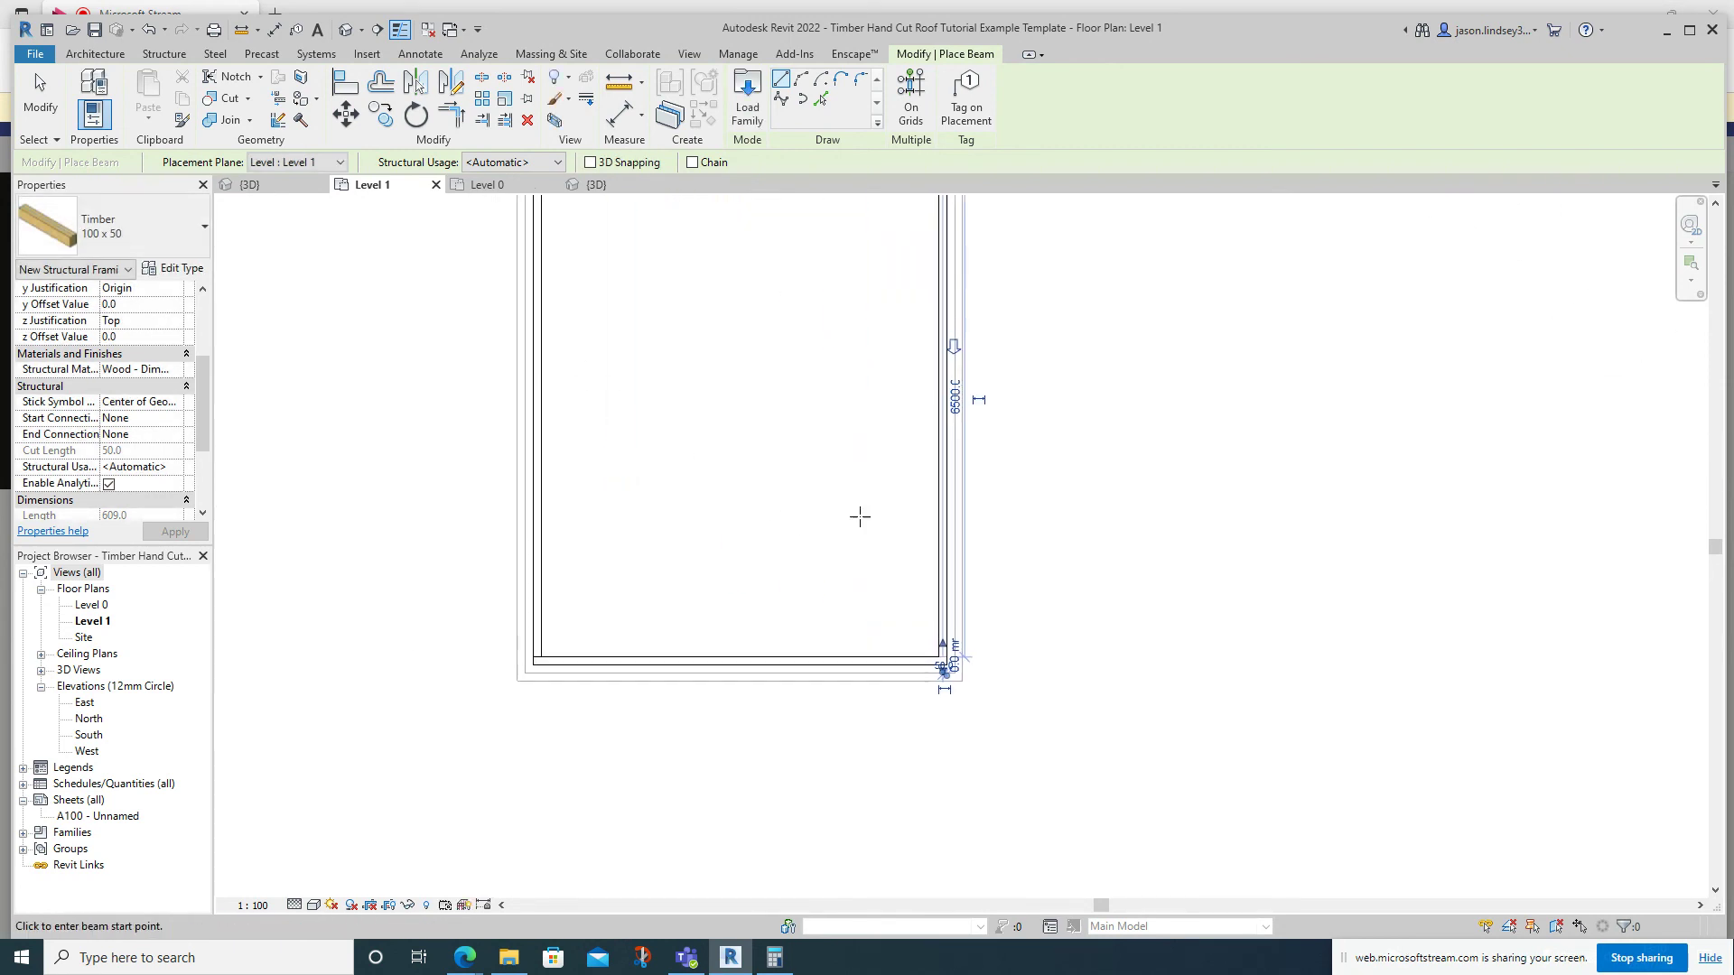
pyautogui.scroll(-1, 813, 465)
pyautogui.click(253, 184)
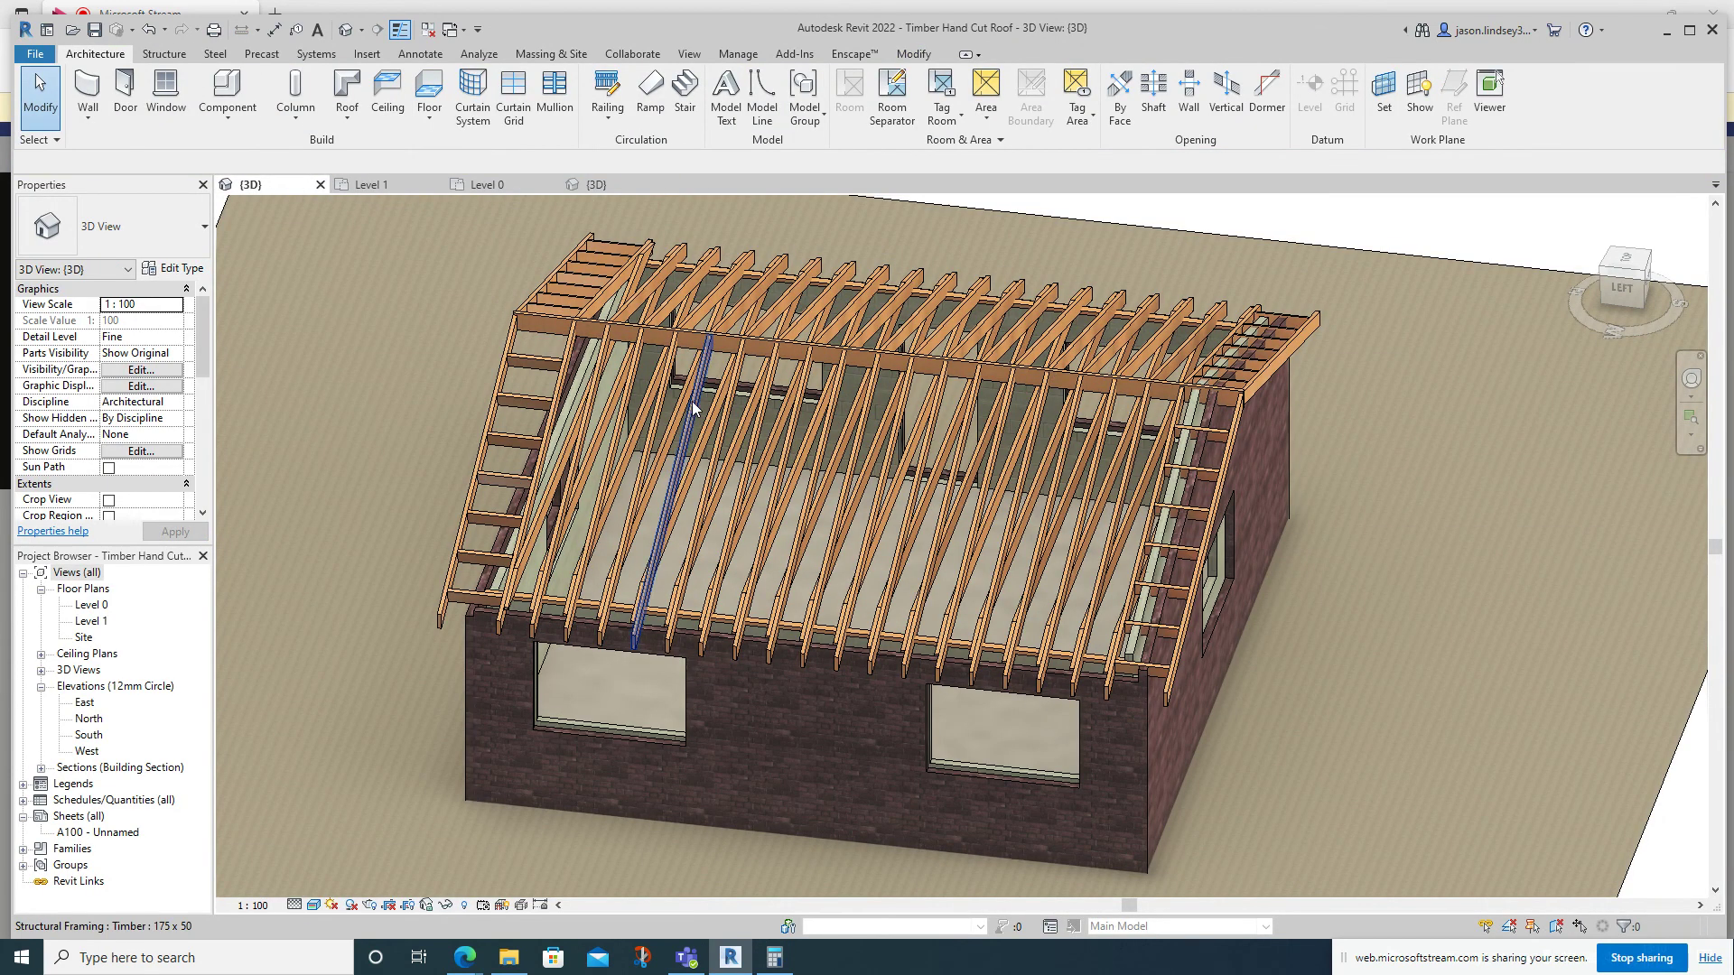
pyautogui.click(596, 185)
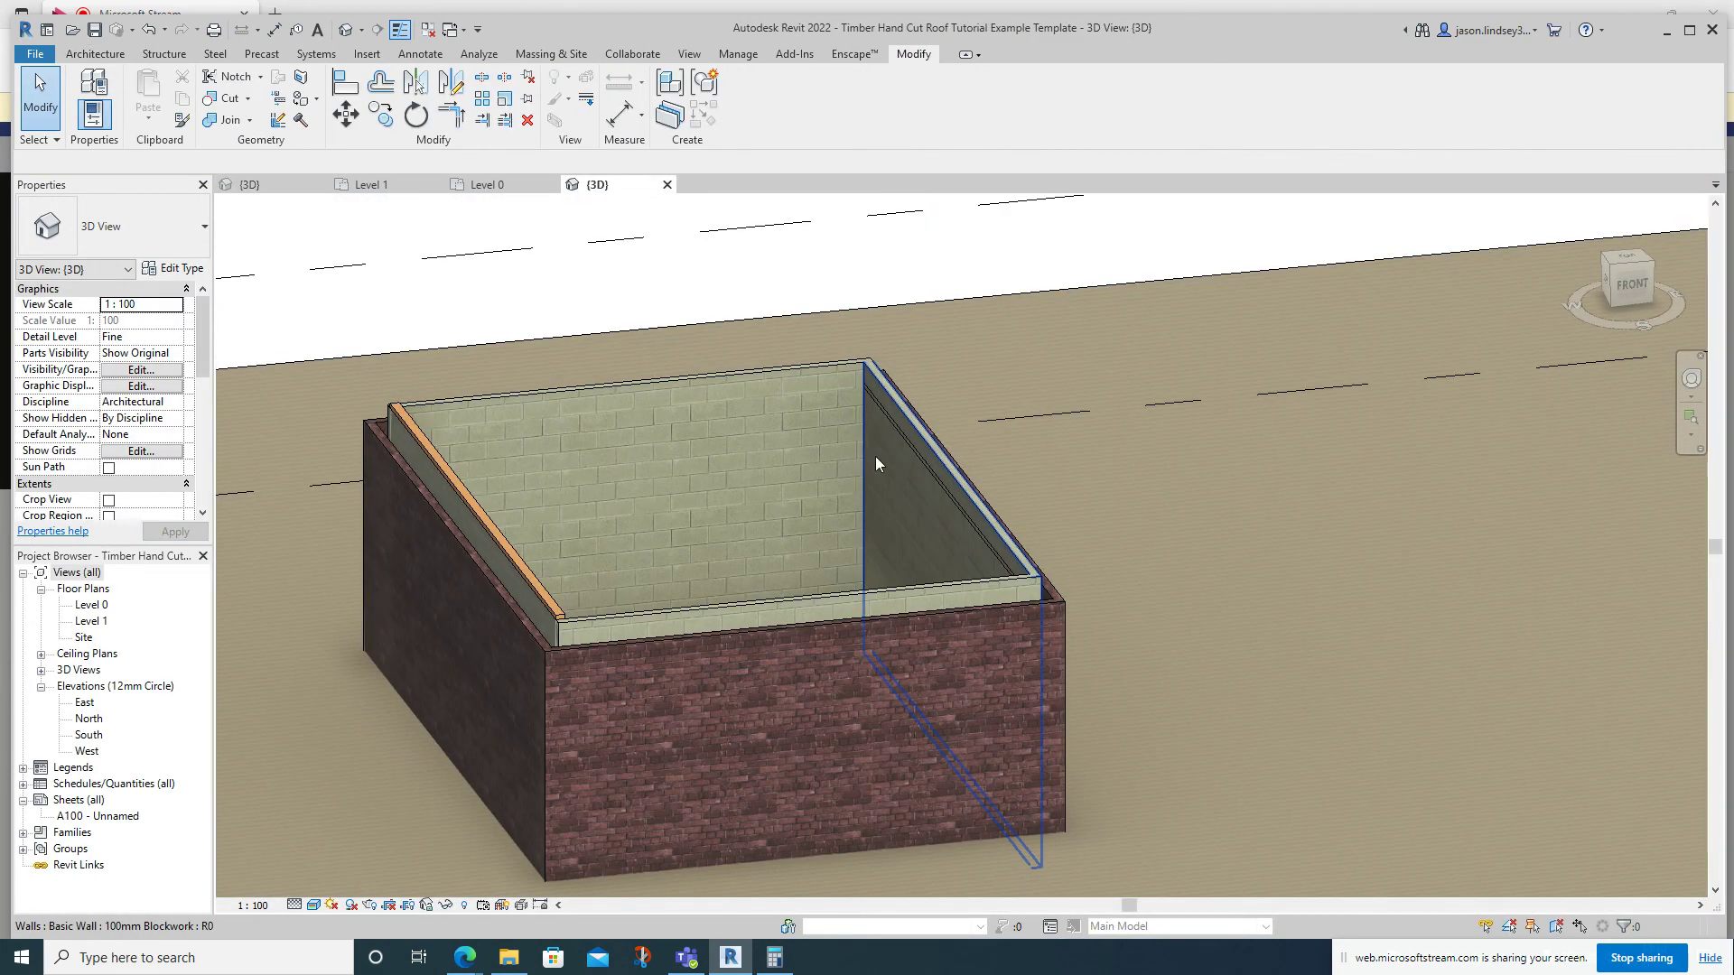
pyautogui.click(945, 488)
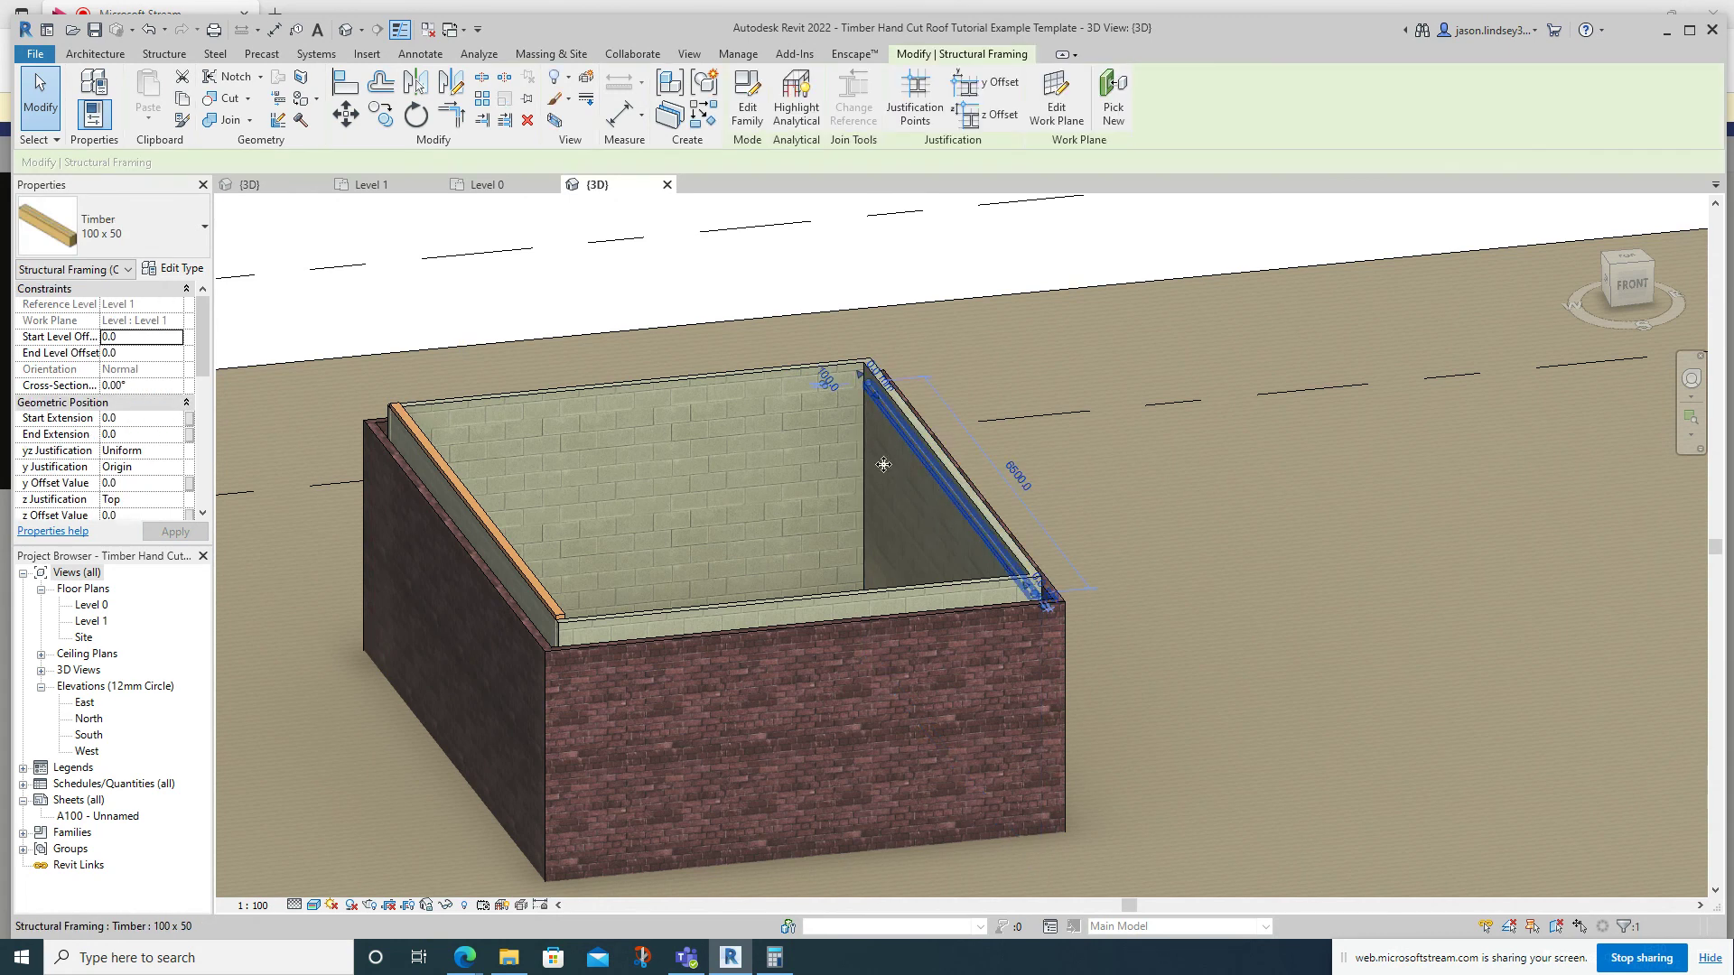
pyautogui.scroll(-1, 120, 456)
pyautogui.click(117, 469)
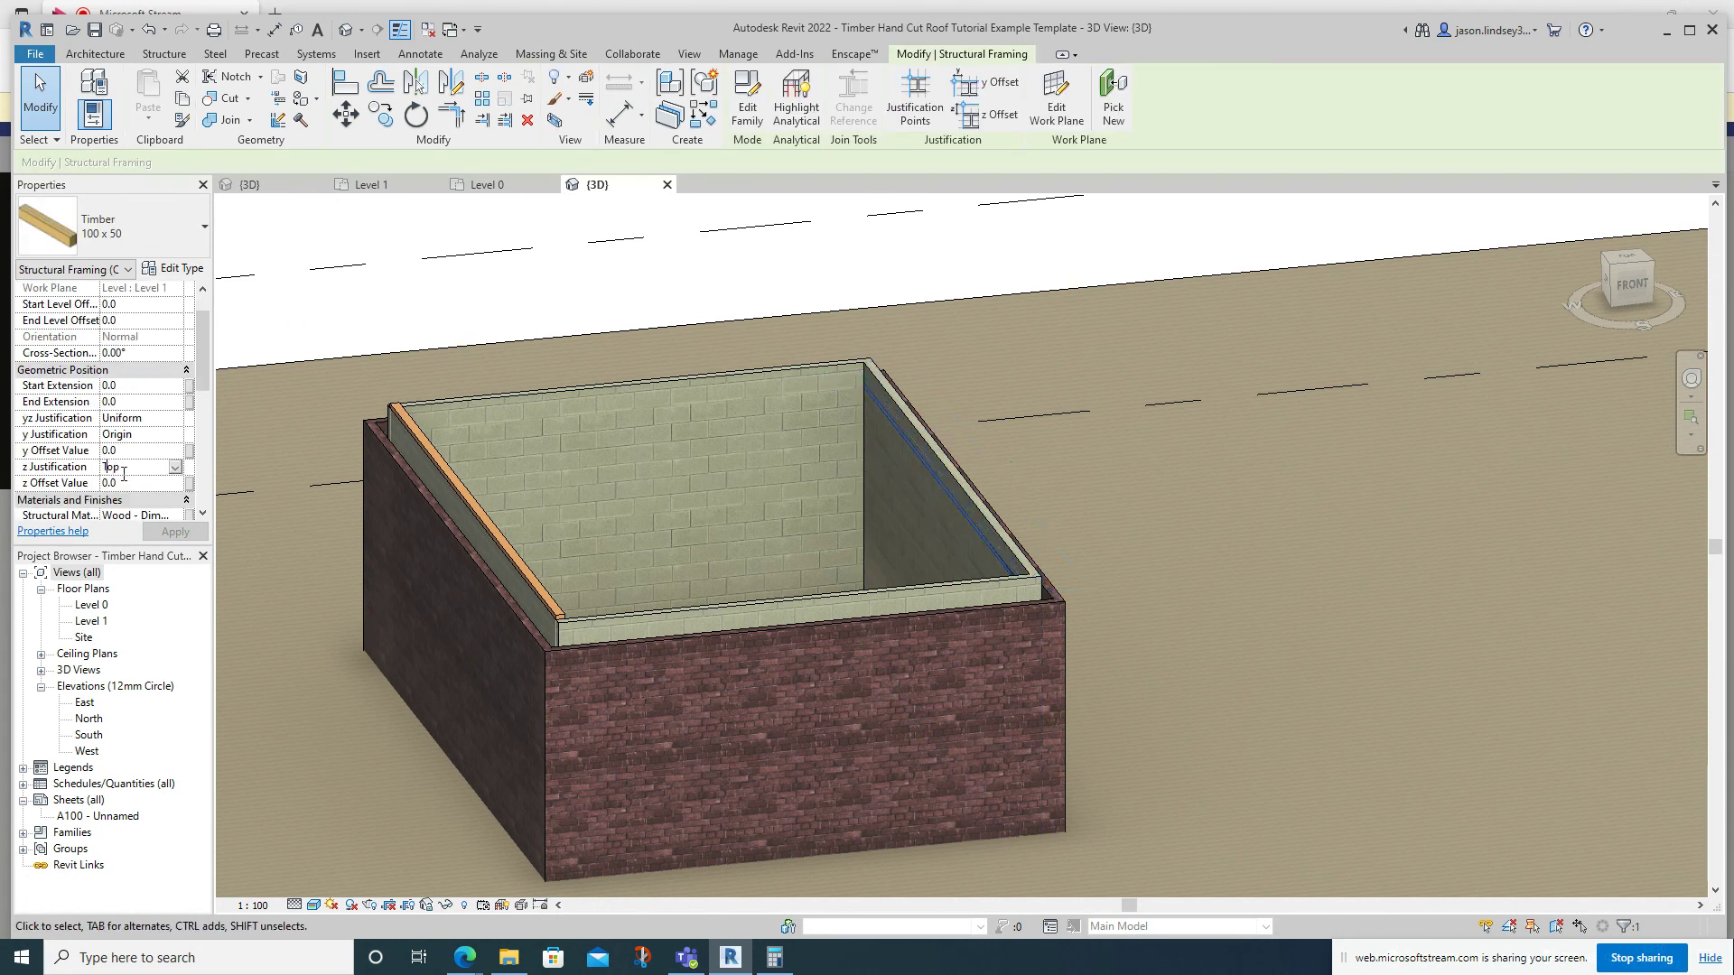
pyautogui.click(174, 469)
pyautogui.click(136, 534)
pyautogui.click(132, 484)
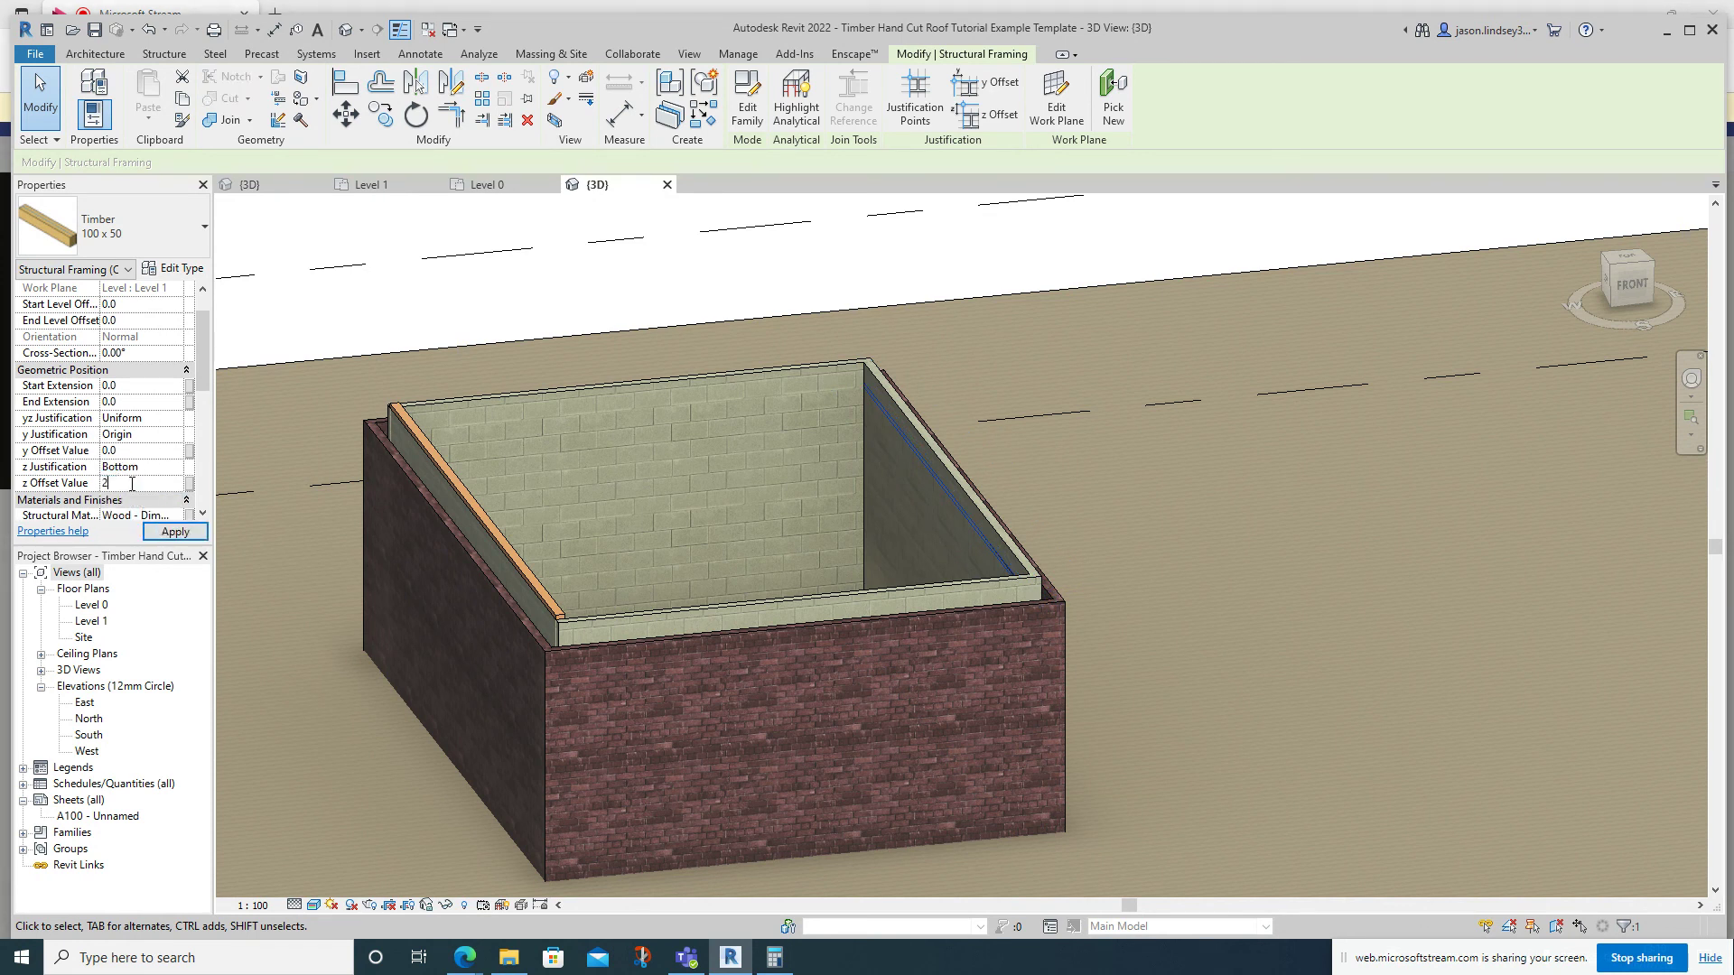
pyautogui.write('225')
pyautogui.press('Return')
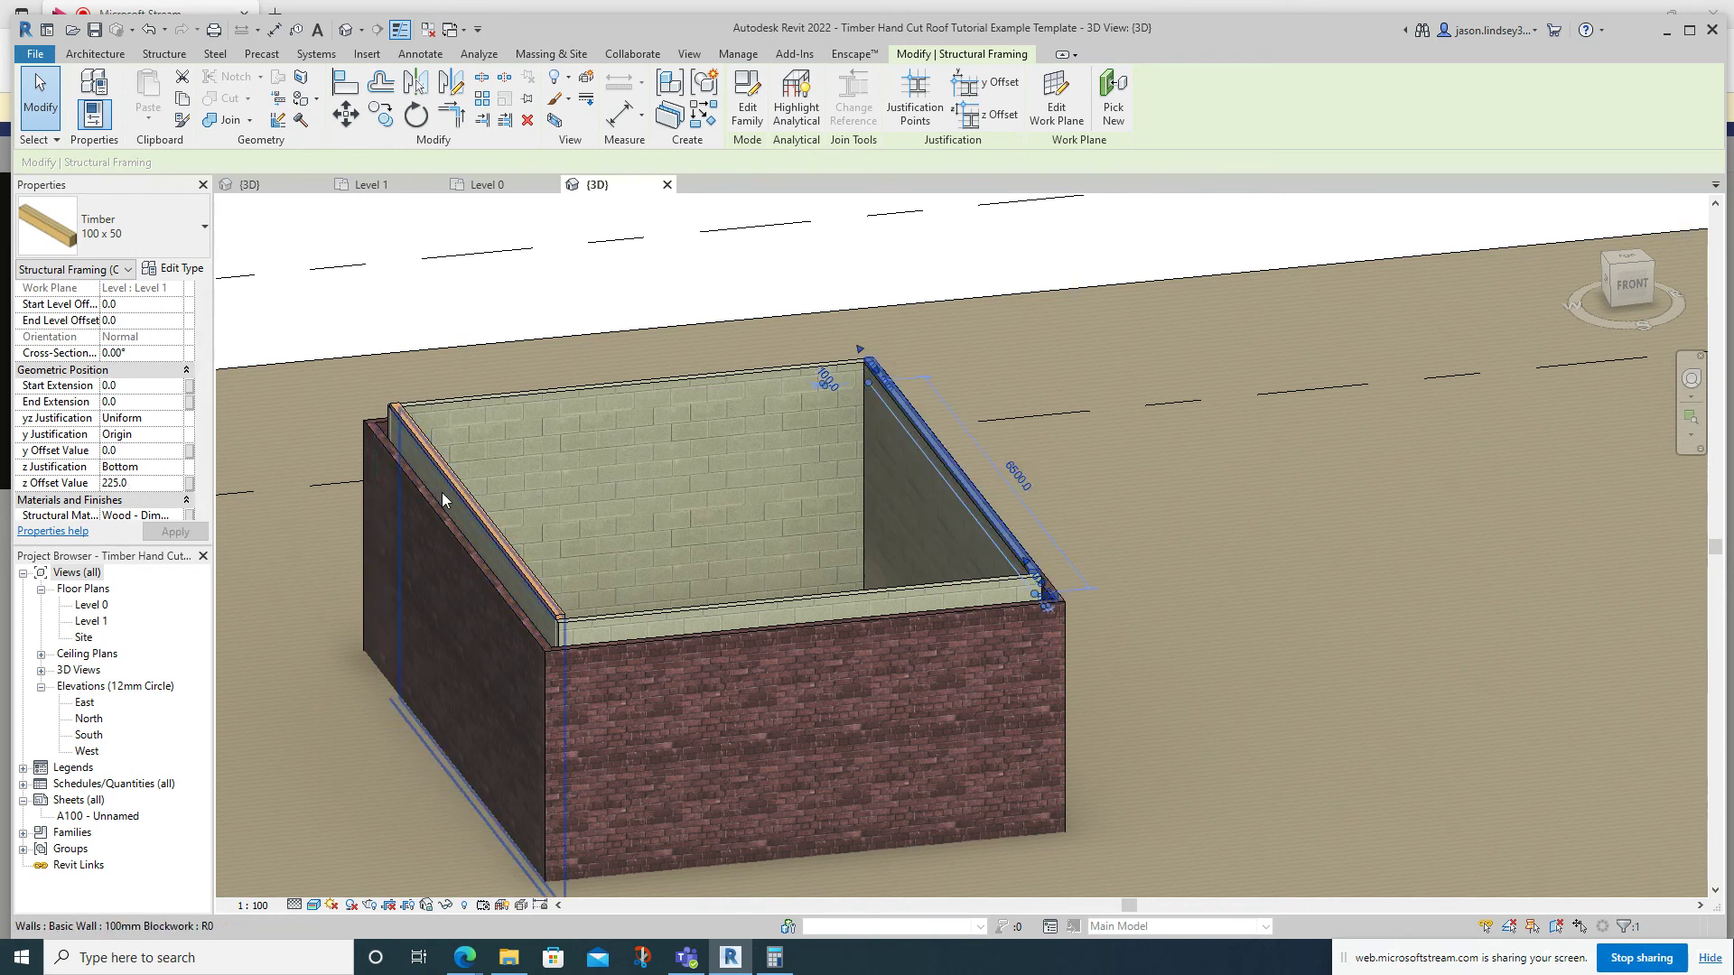
pyautogui.click(1083, 495)
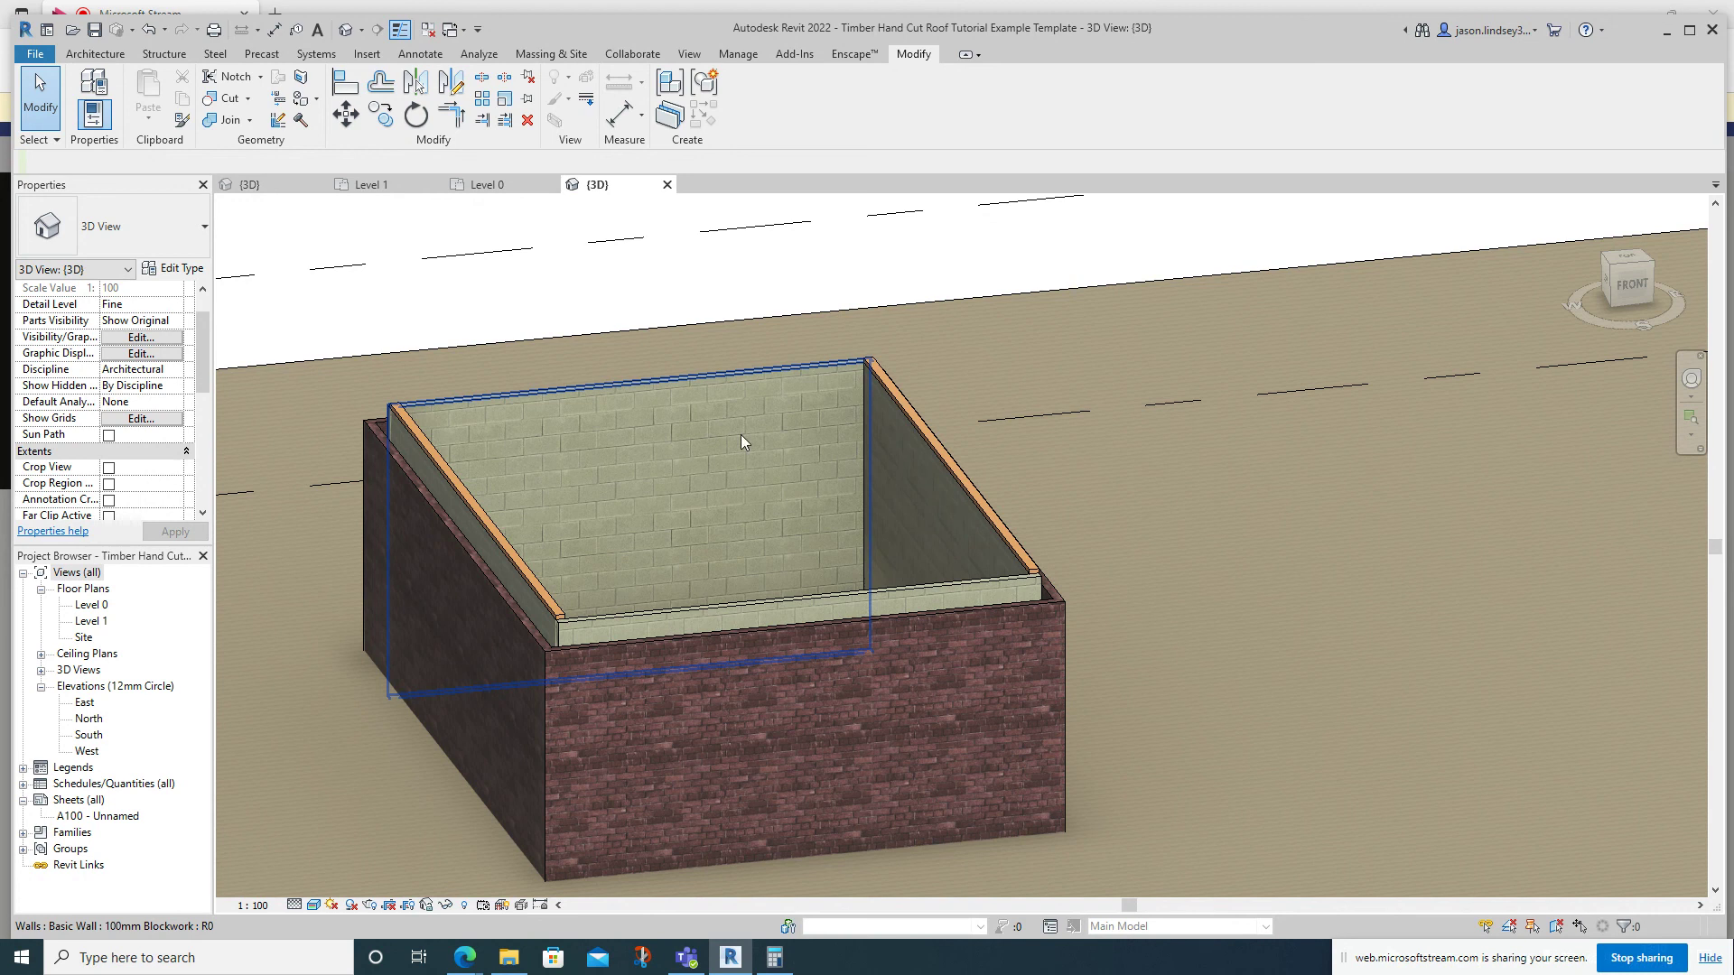
# From the Level 1 plan, start a new beam and duplicate the Timber 100 x 50 type as 50 x 150.
pyautogui.moveTo(1039, 546); pyautogui.dragTo(907, 452, button='middle')
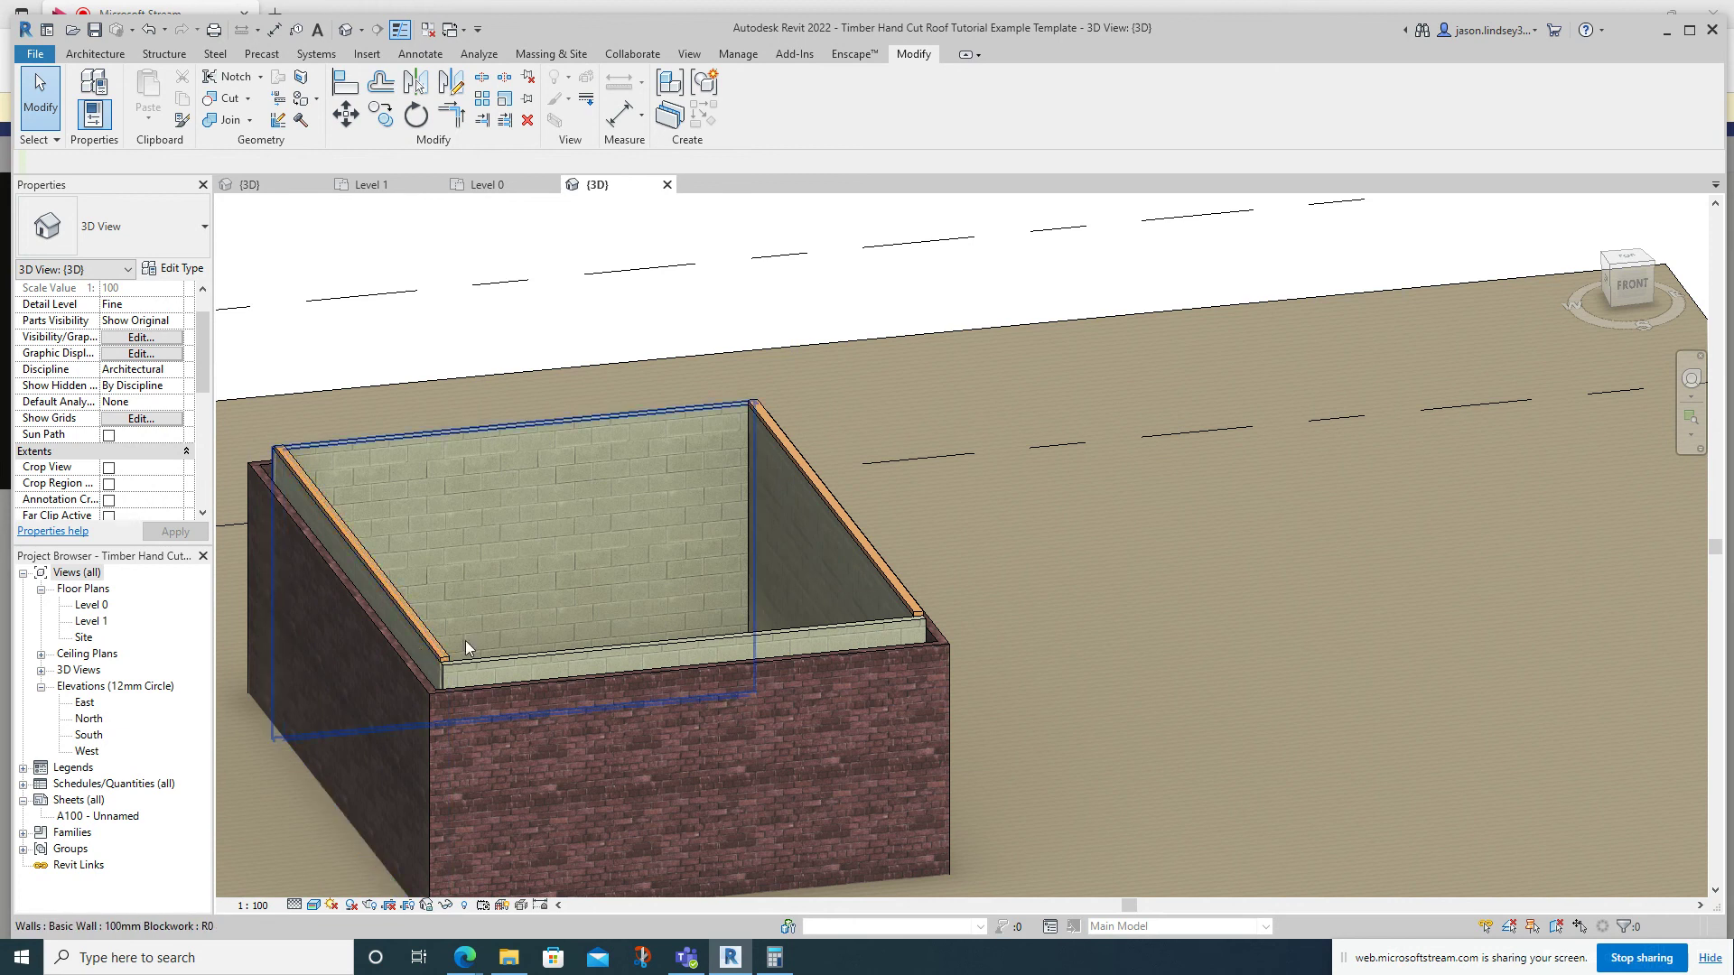
pyautogui.click(347, 186)
pyautogui.scroll(2, 728, 383)
pyautogui.moveTo(728, 383); pyautogui.dragTo(664, 390, button='middle')
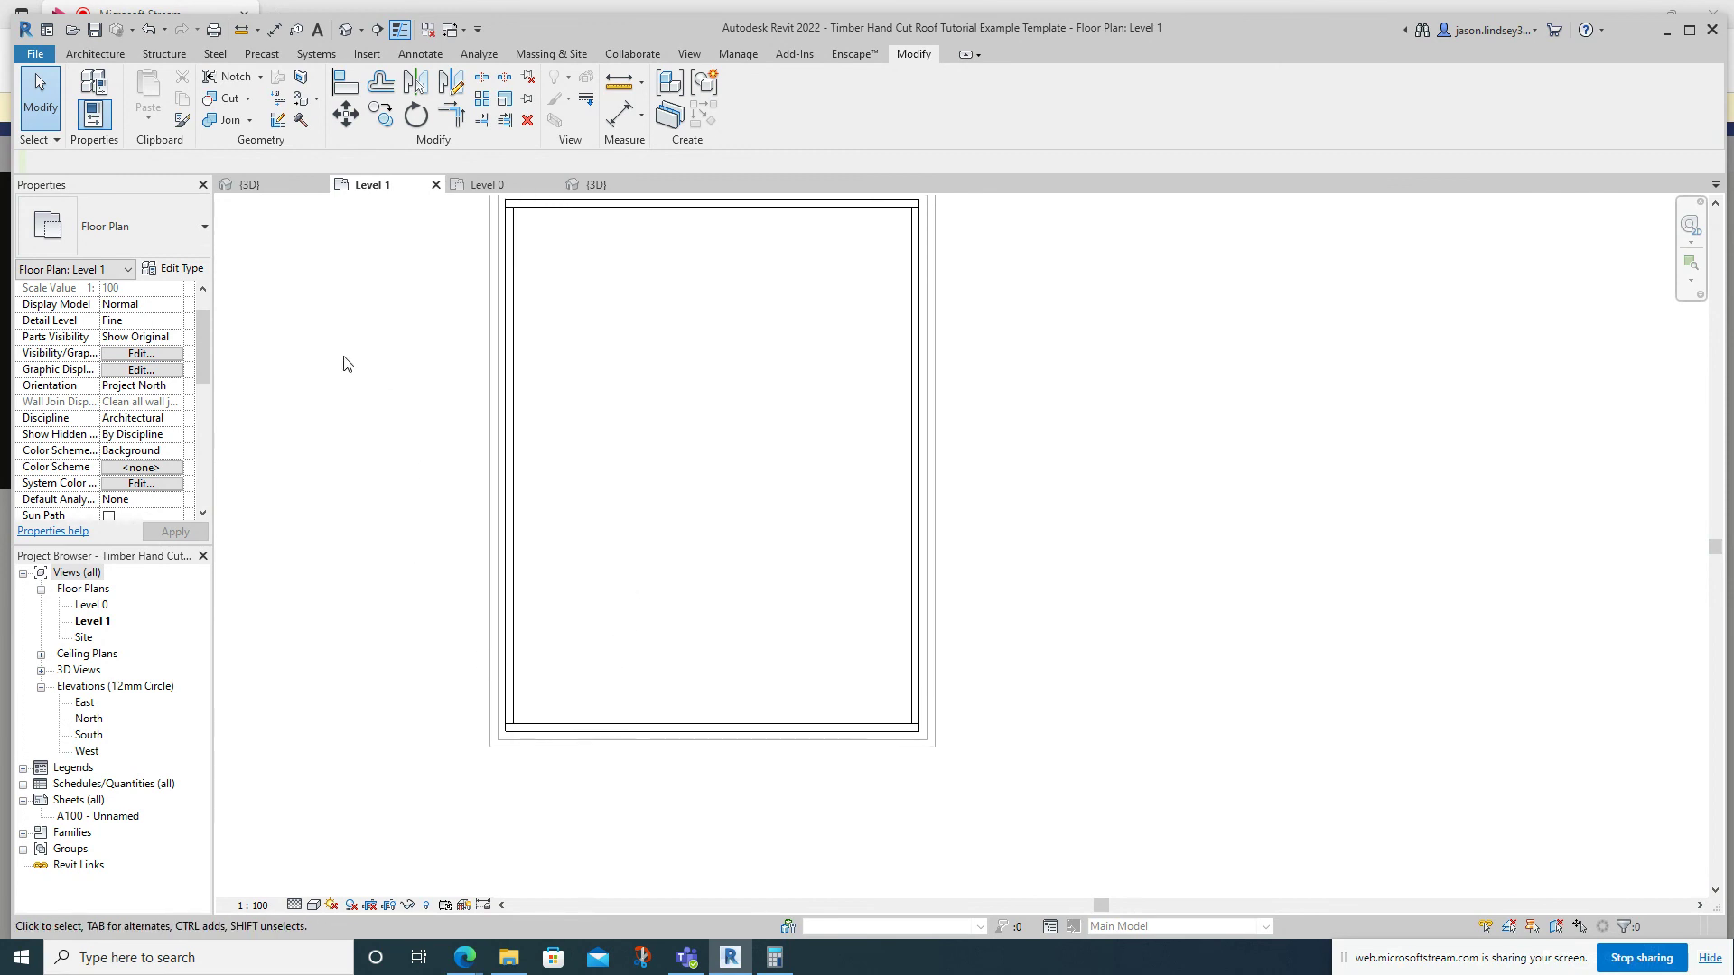
pyautogui.click(164, 54)
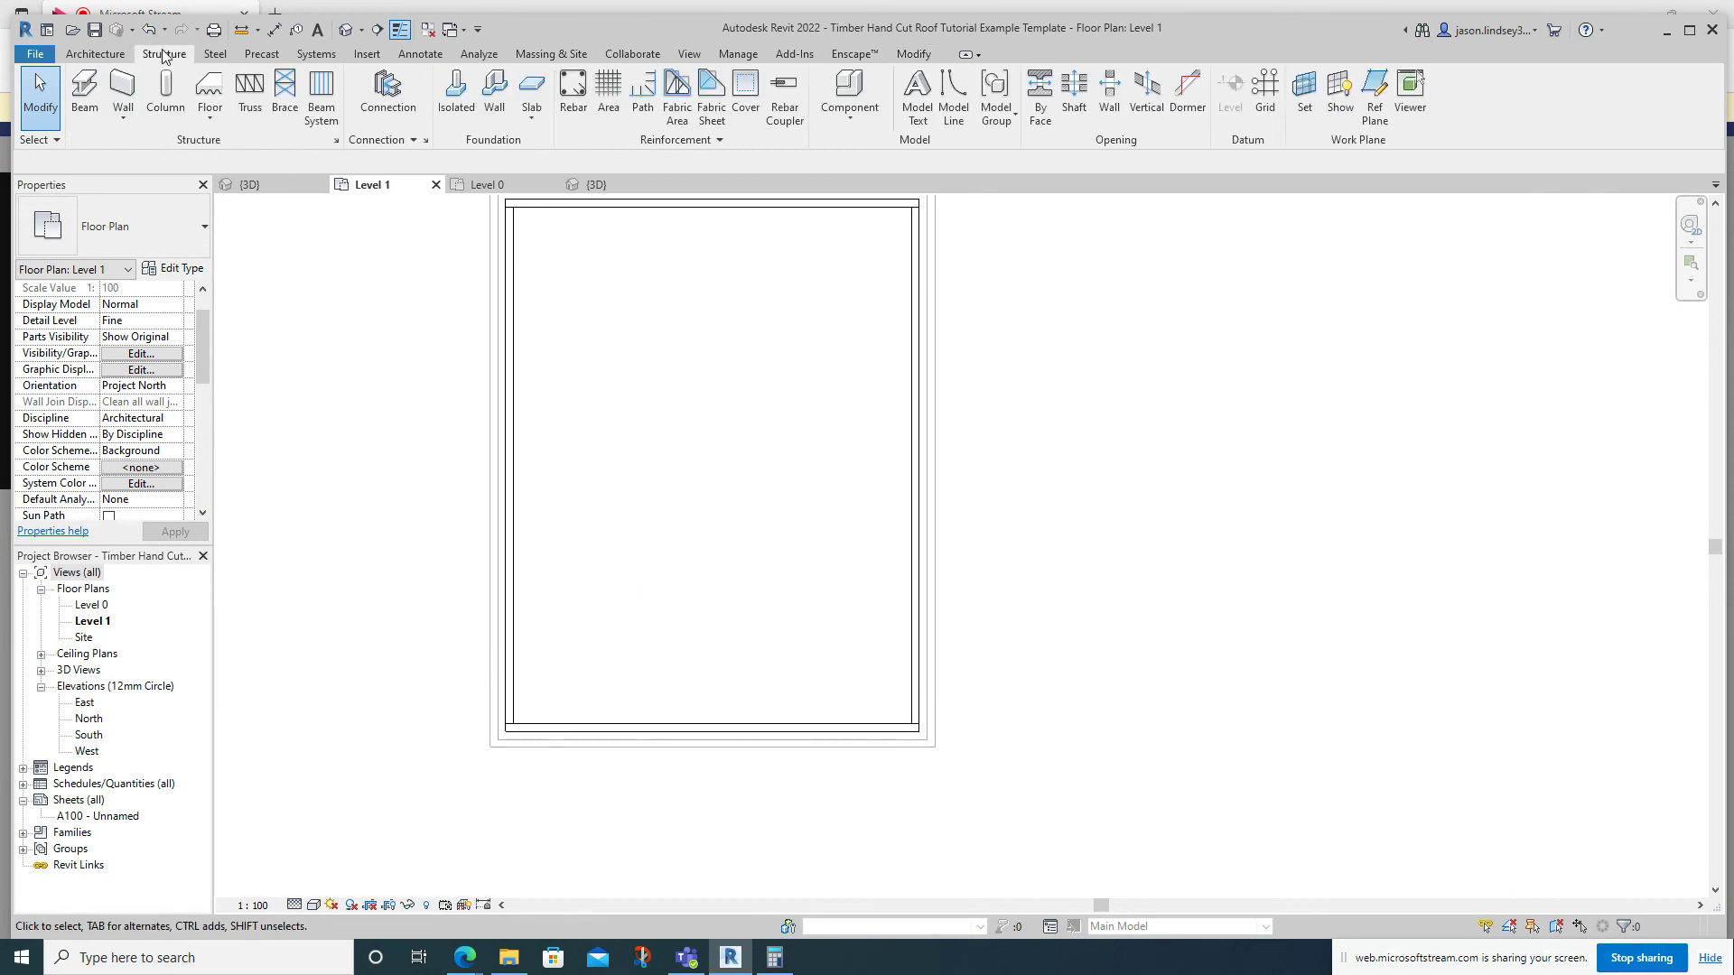
pyautogui.click(85, 97)
pyautogui.click(122, 227)
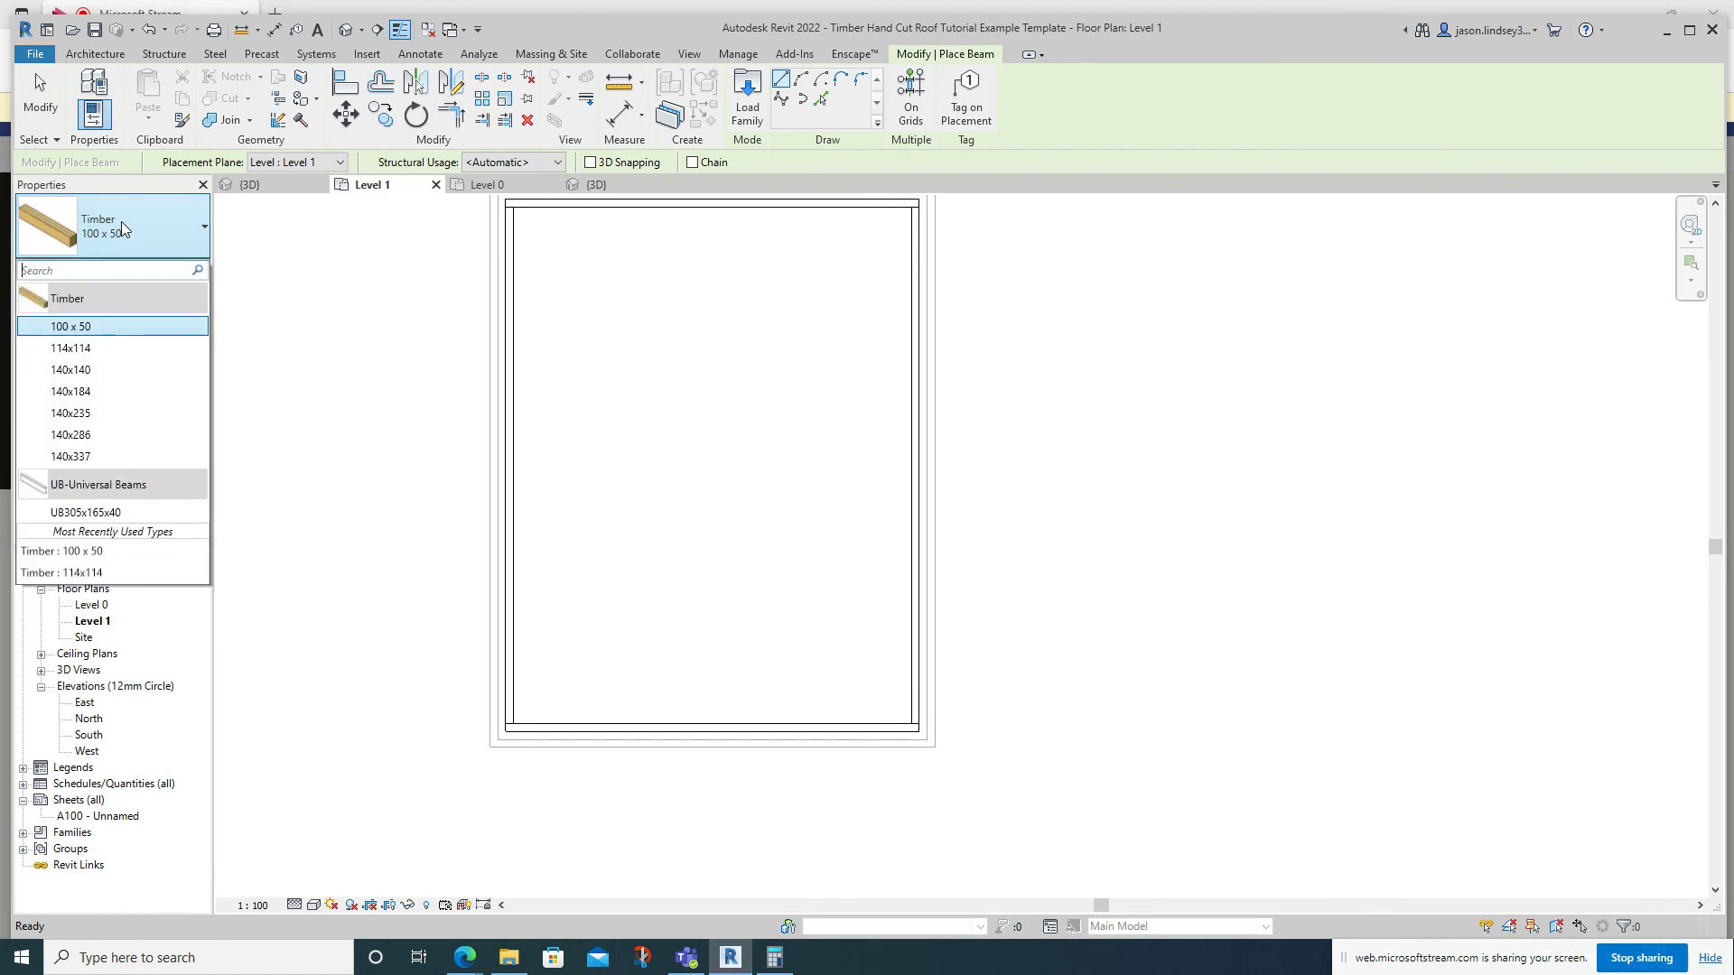
pyautogui.click(70, 327)
pyautogui.click(173, 268)
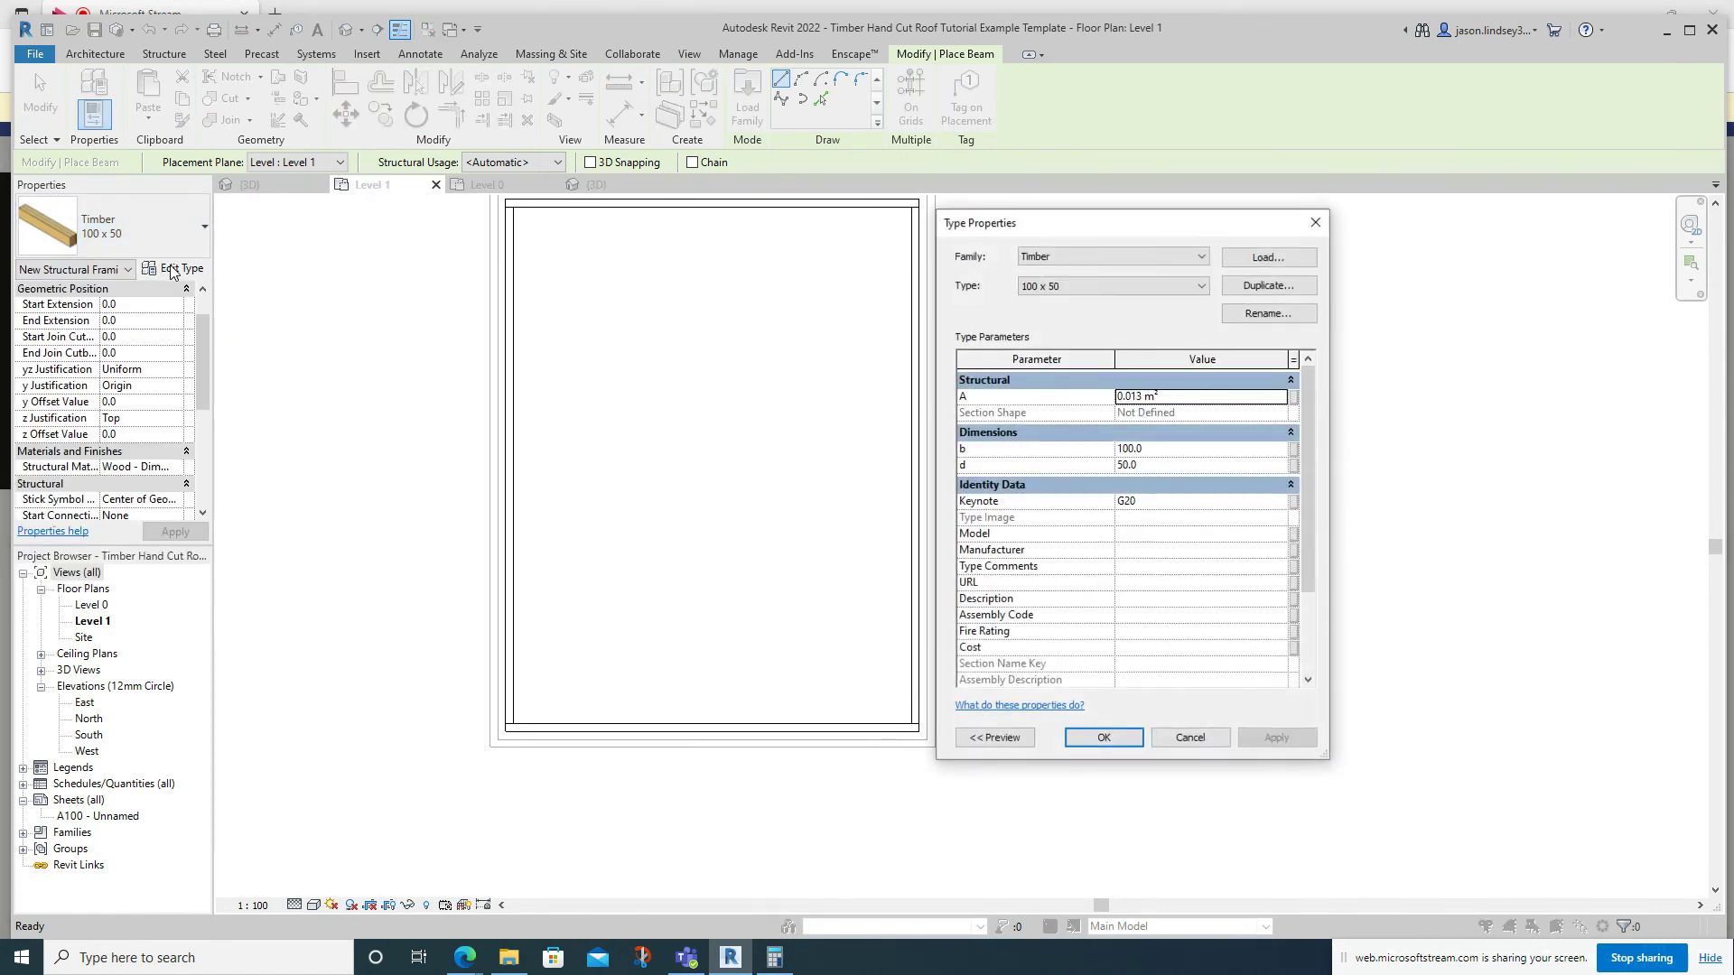
pyautogui.click(1266, 285)
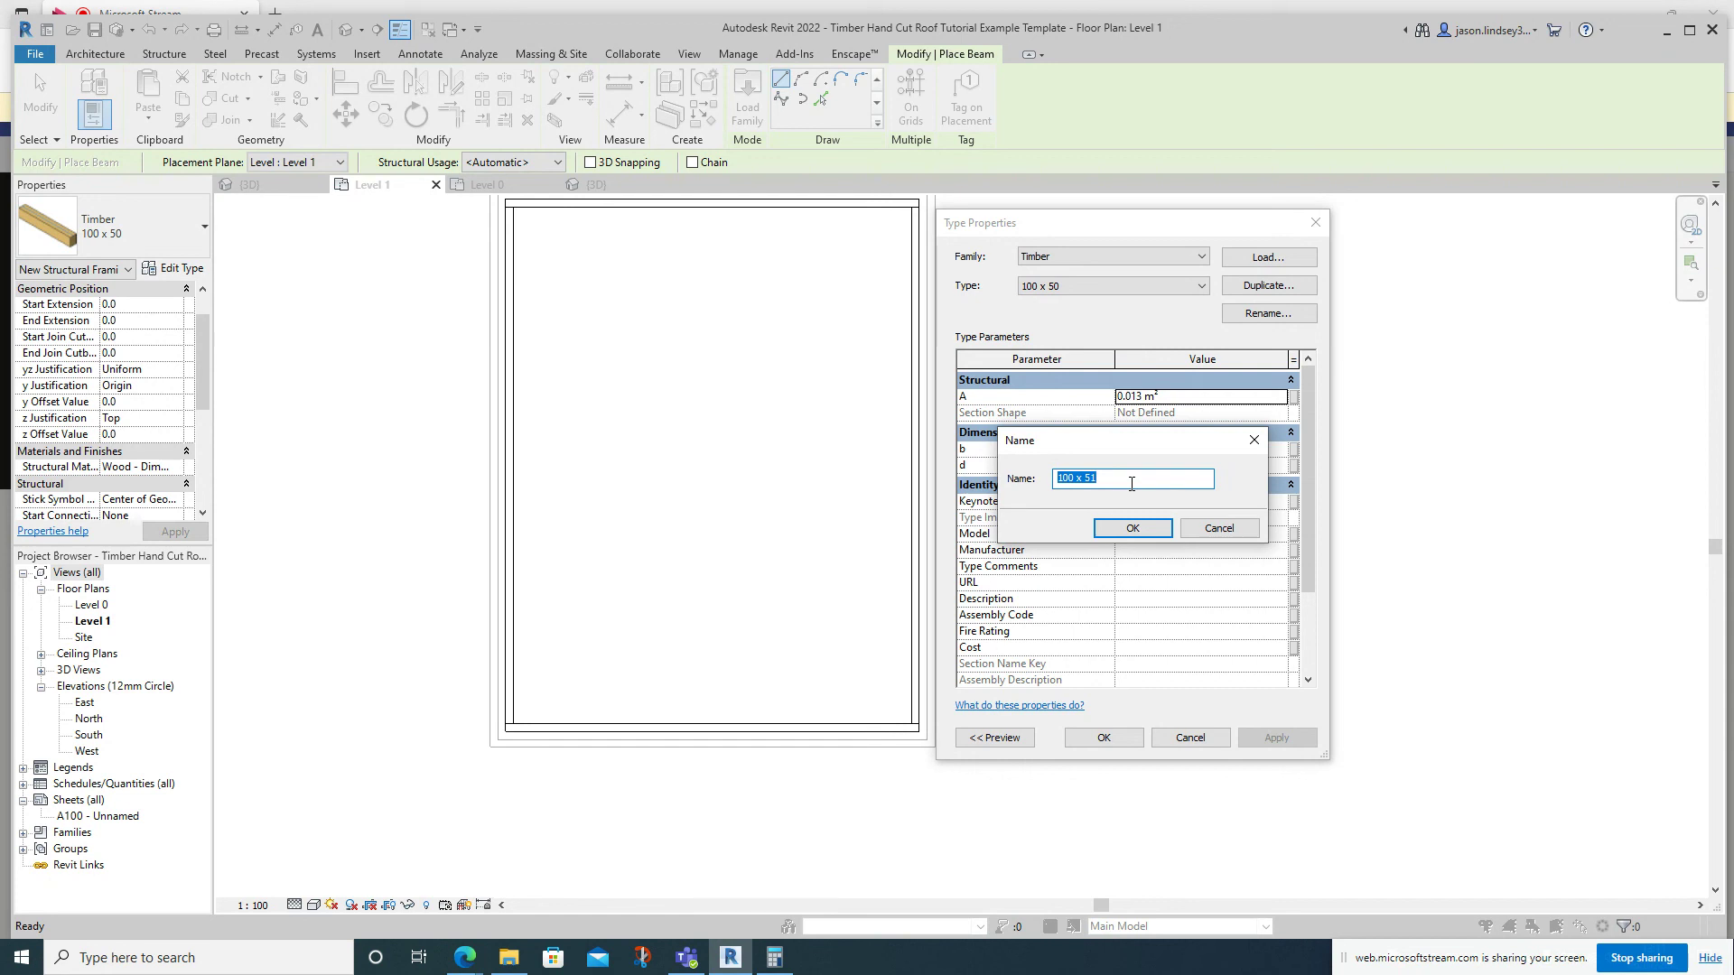
pyautogui.write('5')
pyautogui.press('Return')
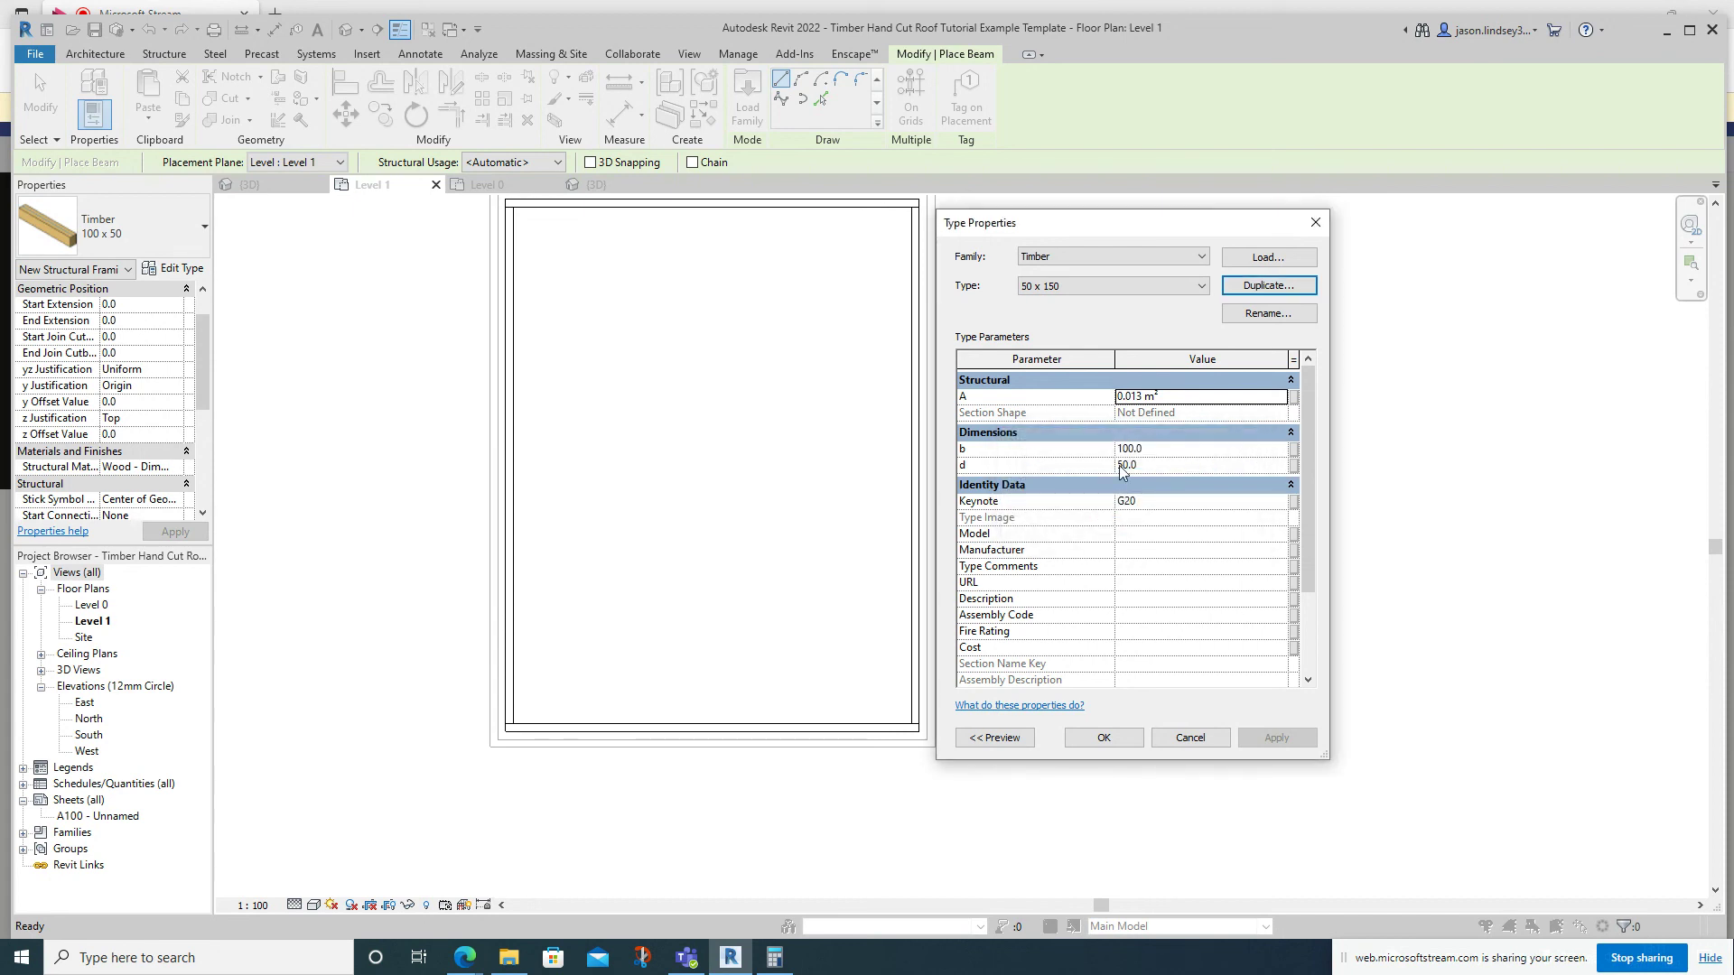
# Set the new timber type's b and d dimensions to match its name 50 x 150, and leave beam placement.
pyautogui.click(1154, 448)
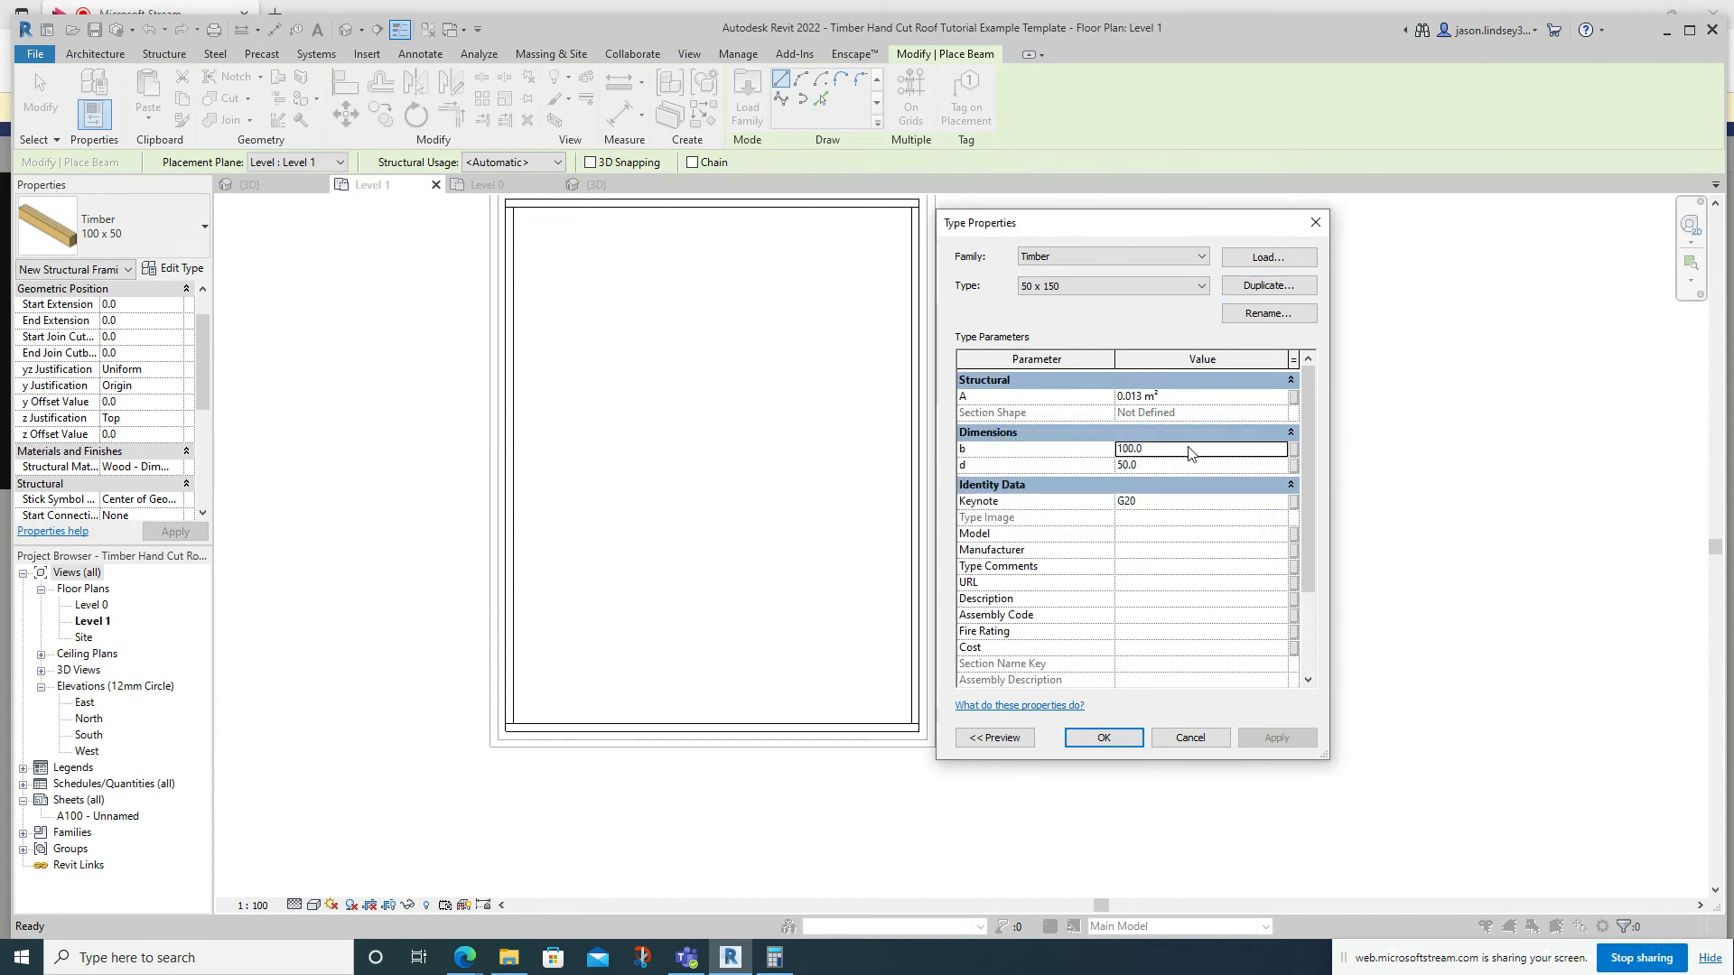
pyautogui.write('5')
pyautogui.click(1163, 461)
pyautogui.click(1097, 738)
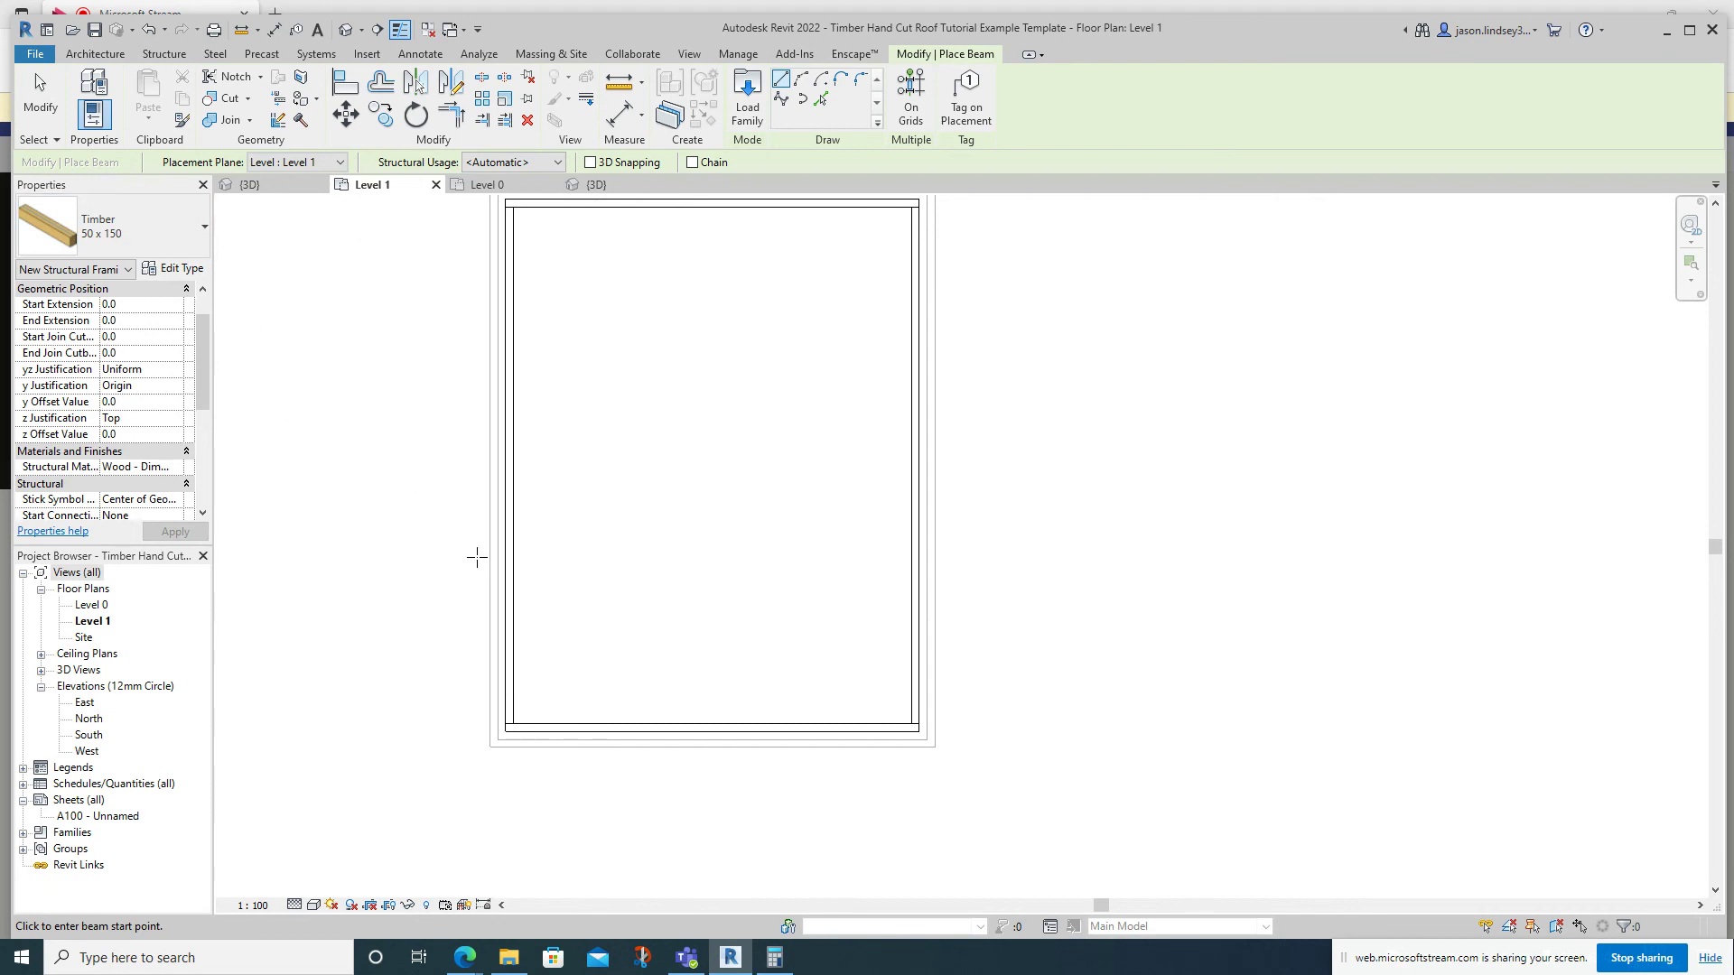
pyautogui.moveTo(605, 513); pyautogui.dragTo(643, 542, button='middle')
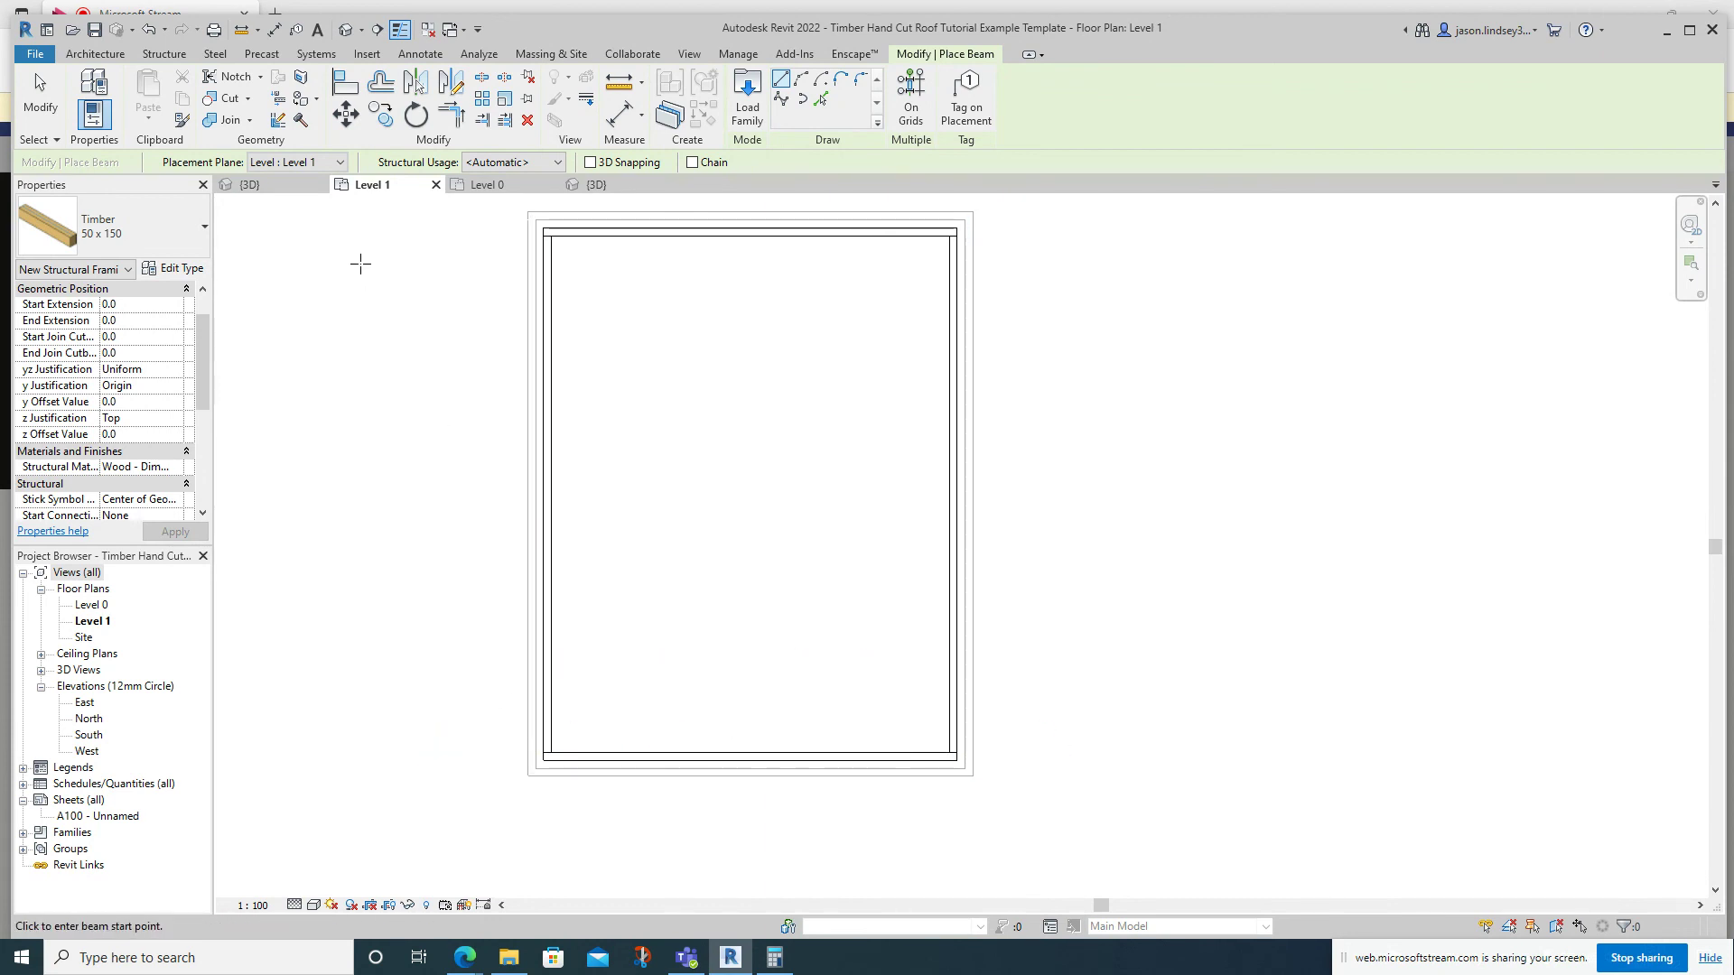
pyautogui.press('Escape')
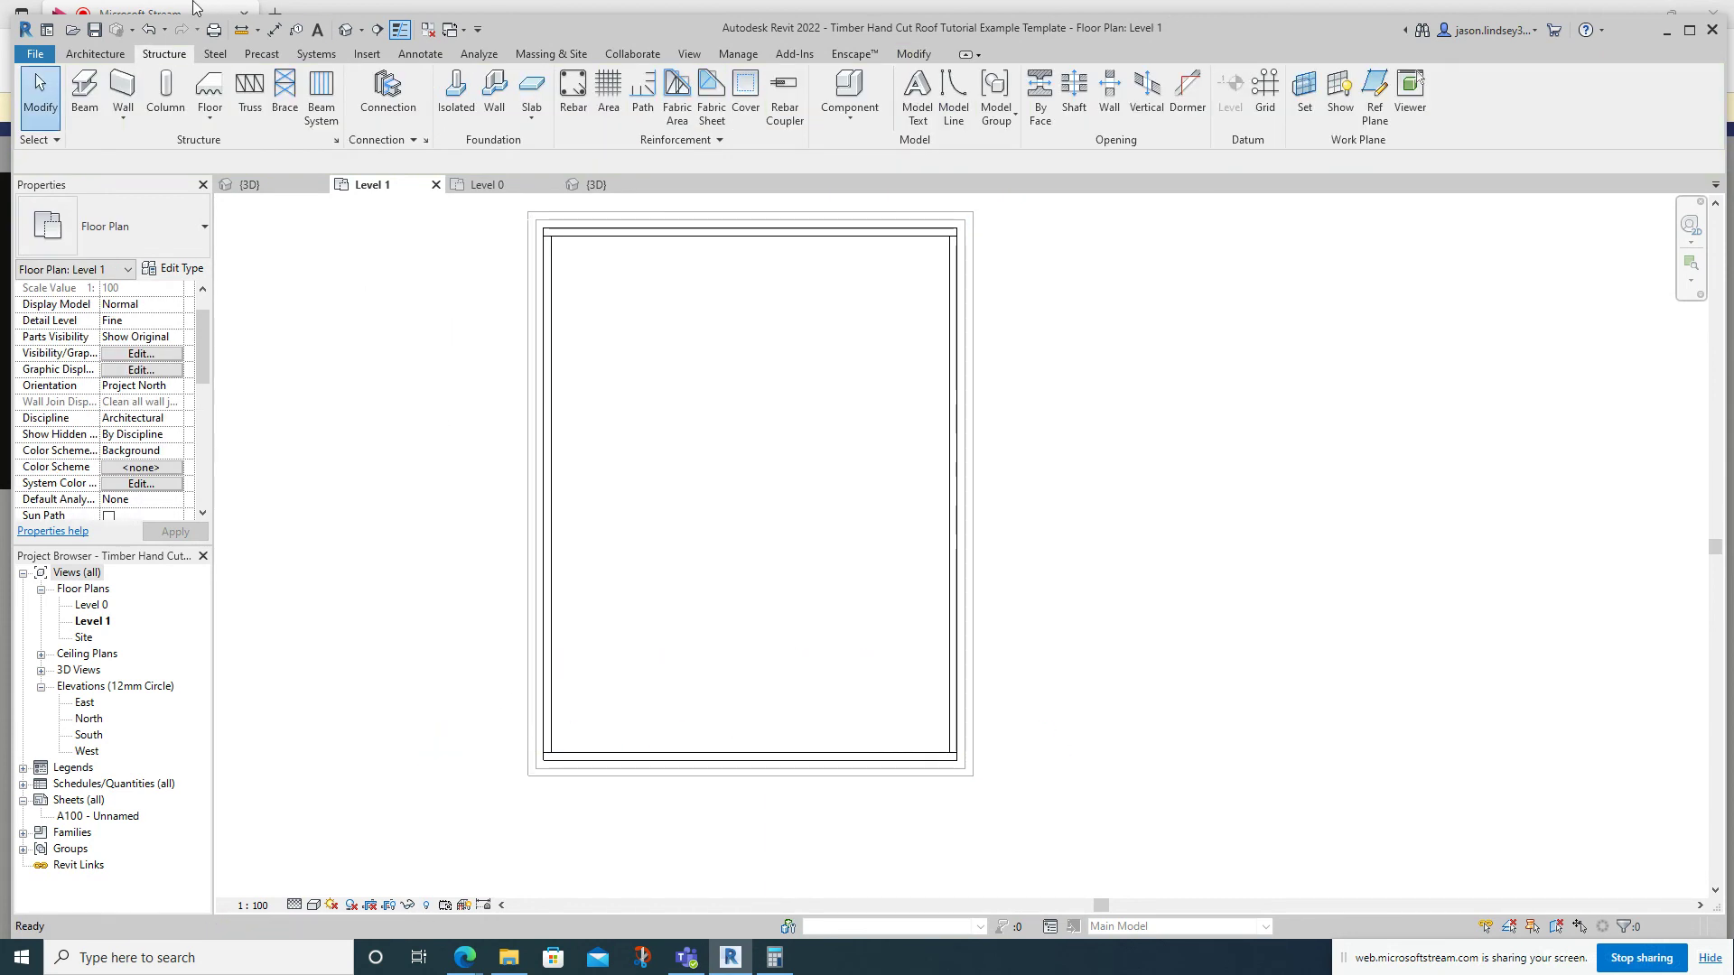
# Start a roof by footprint on Level 1 using the Roof_Generic-125mm type.
pyautogui.click(86, 55)
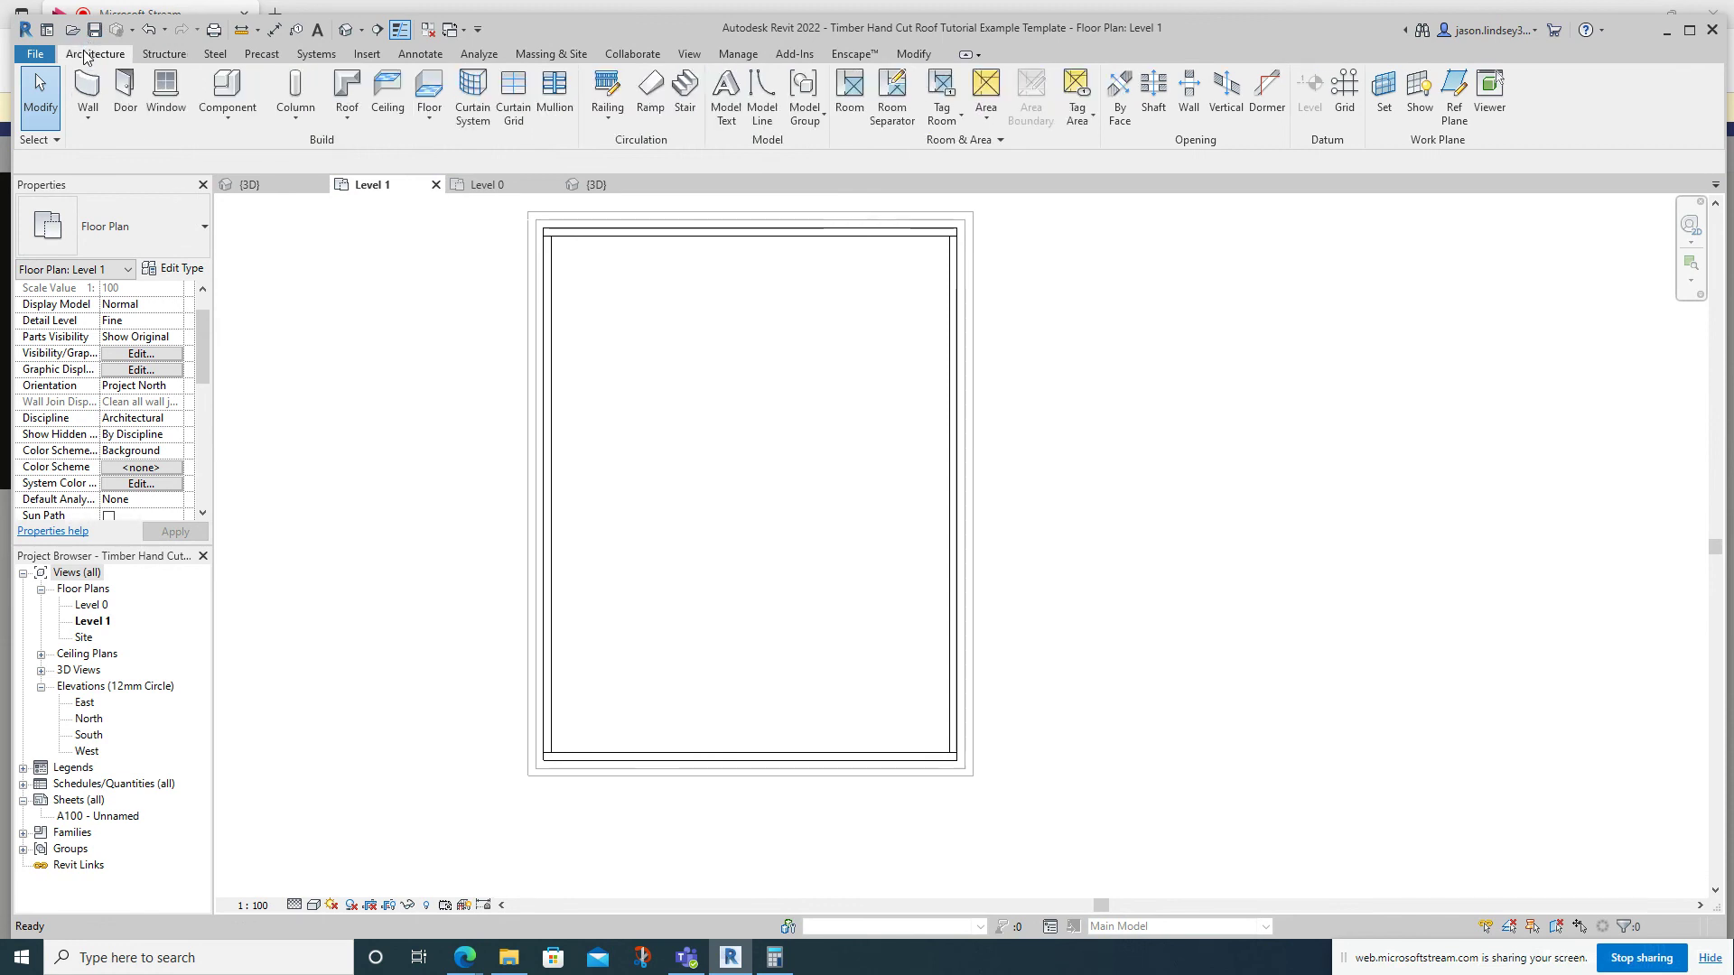
pyautogui.click(349, 90)
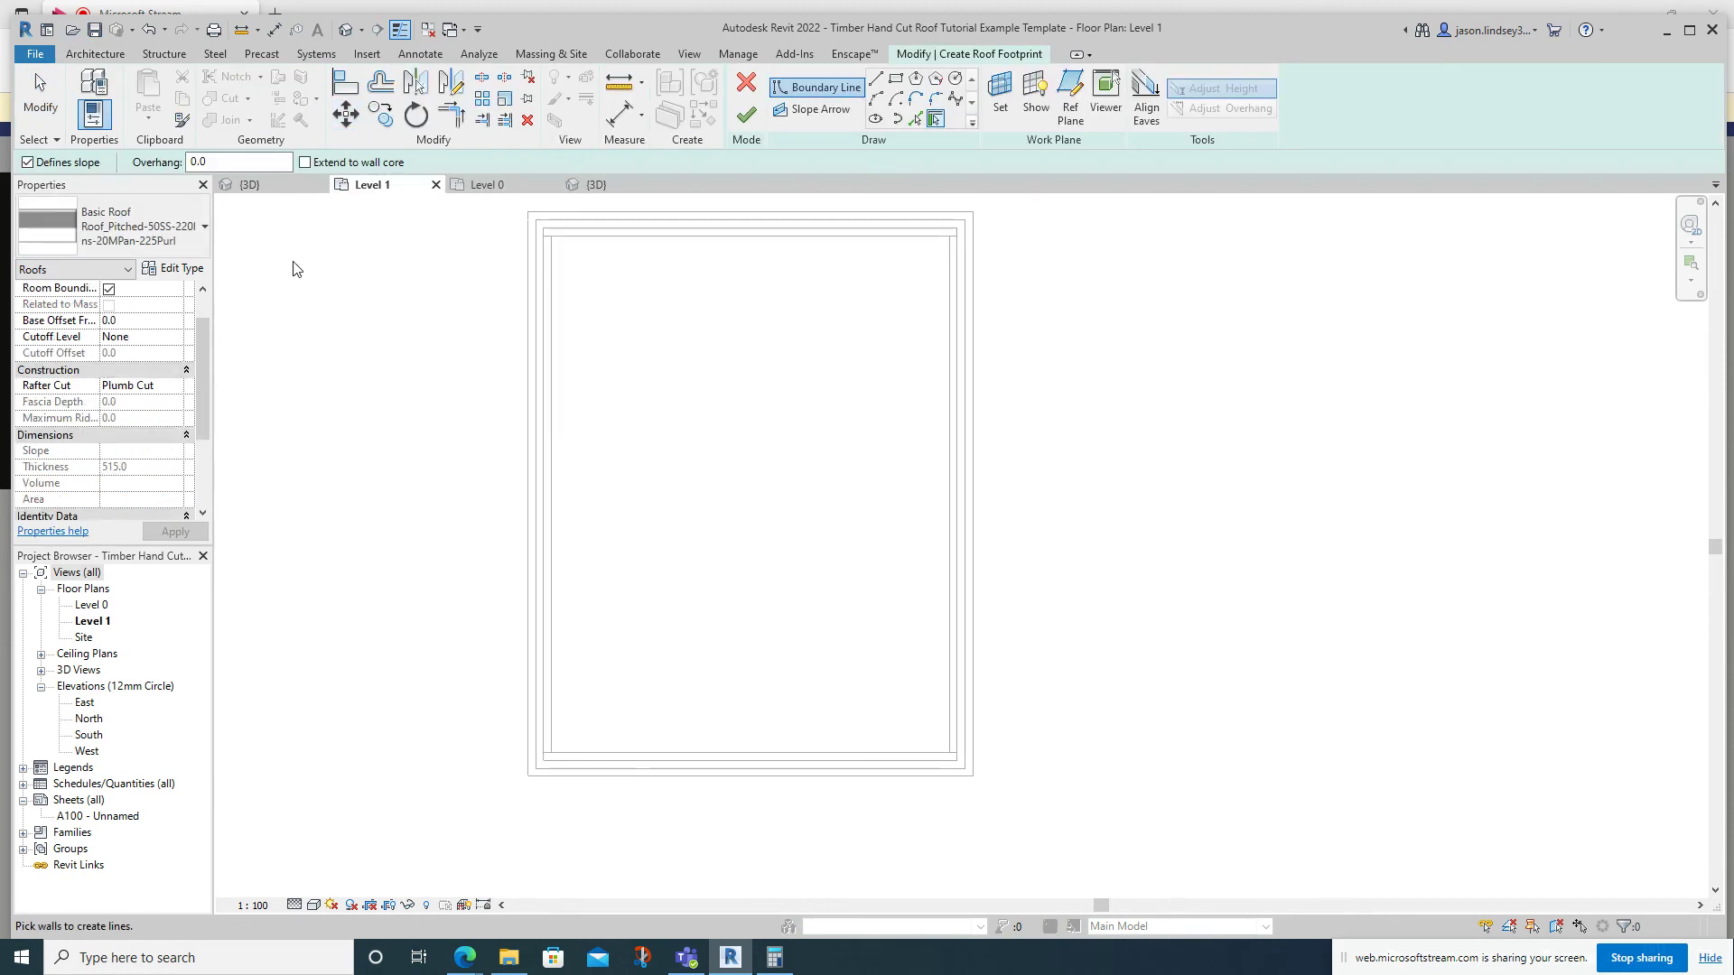
pyautogui.click(103, 221)
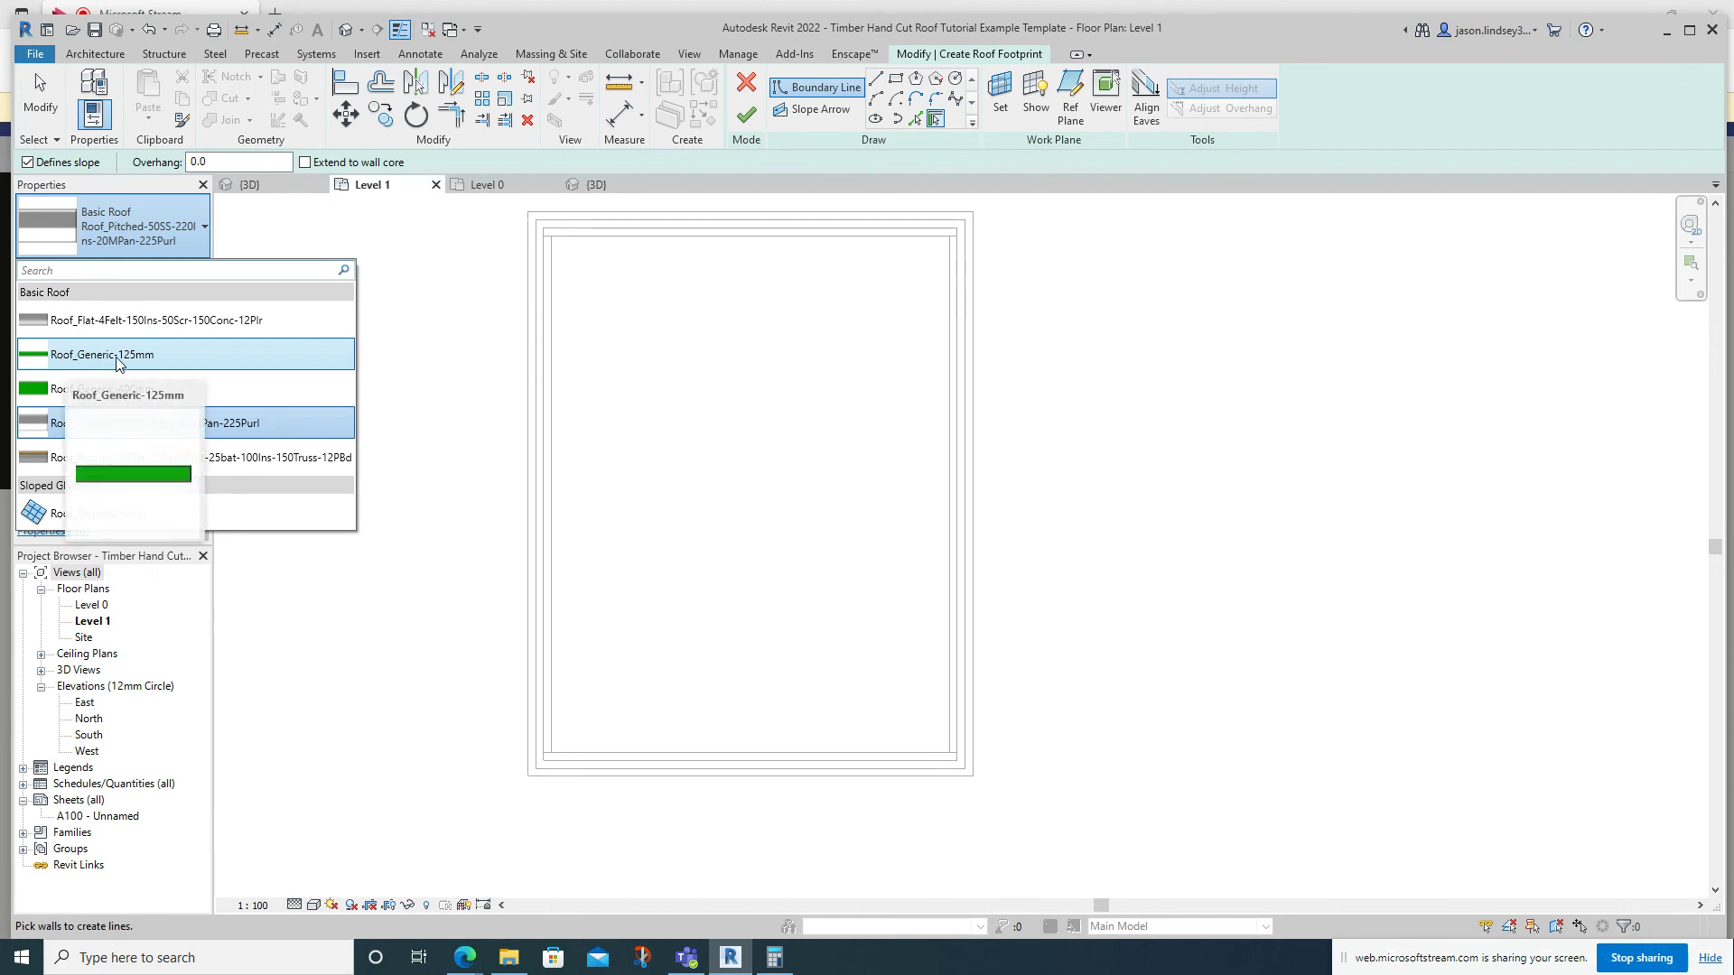
pyautogui.click(67, 357)
pyautogui.scroll(-3, 596, 327)
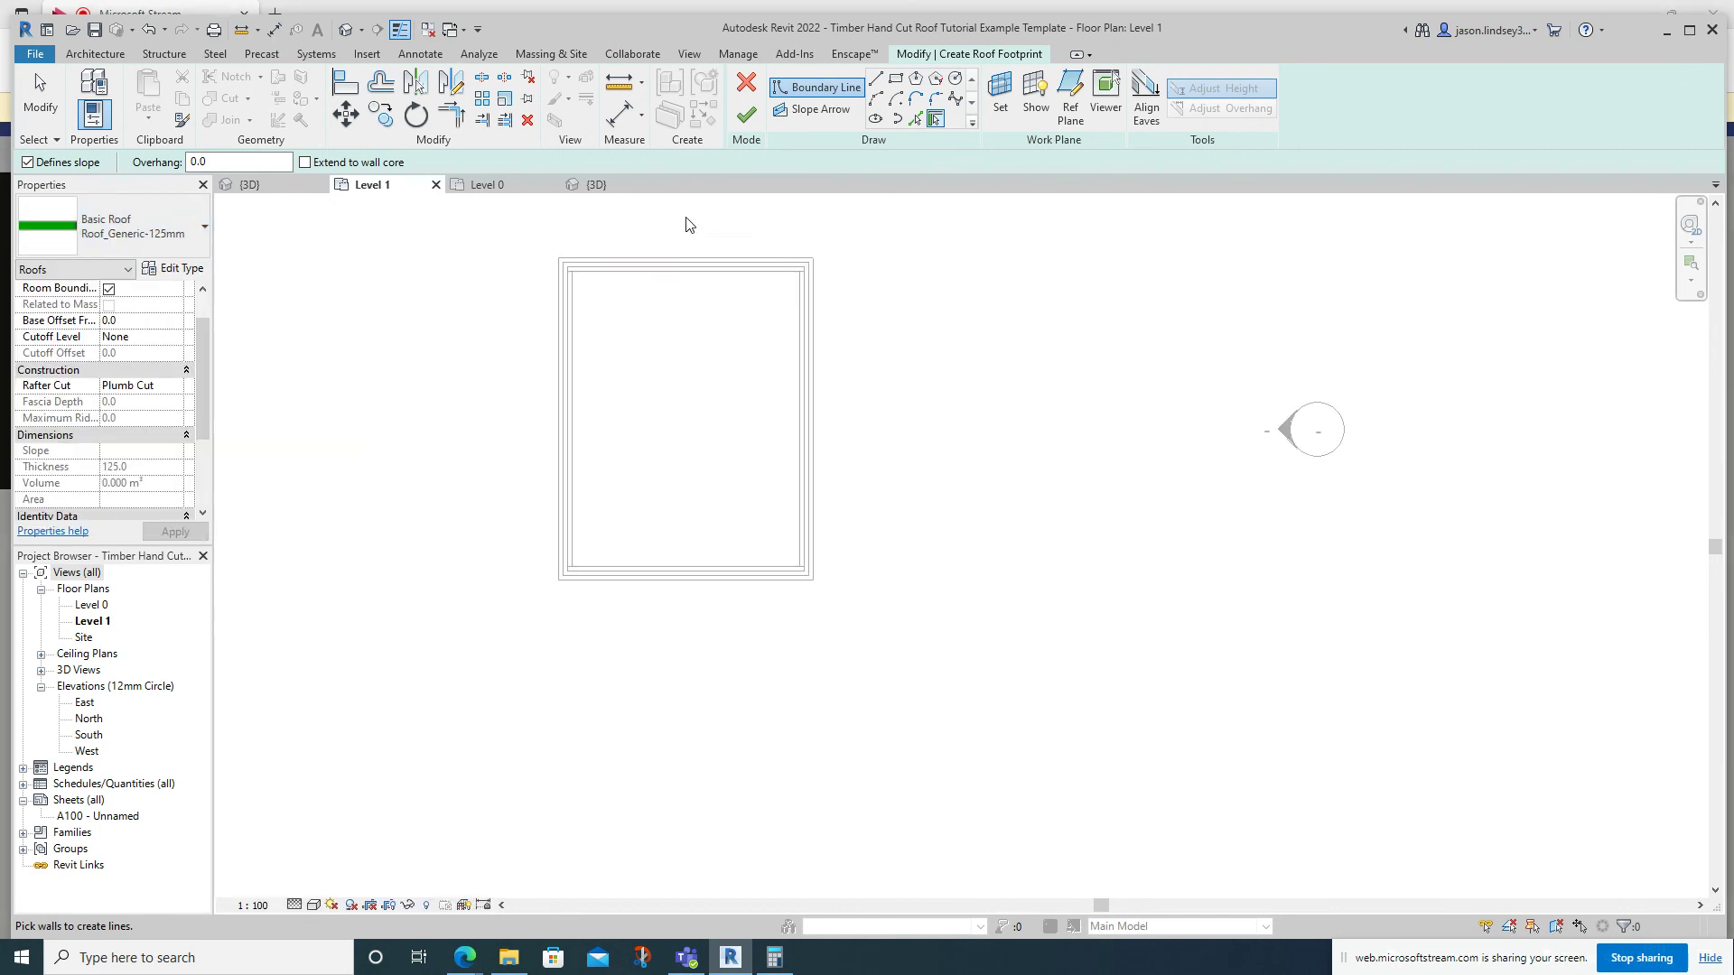
# Create the rectangular roof boundary by picking the four outer wall edges with a 250 mm outward offset.
pyautogui.click(916, 121)
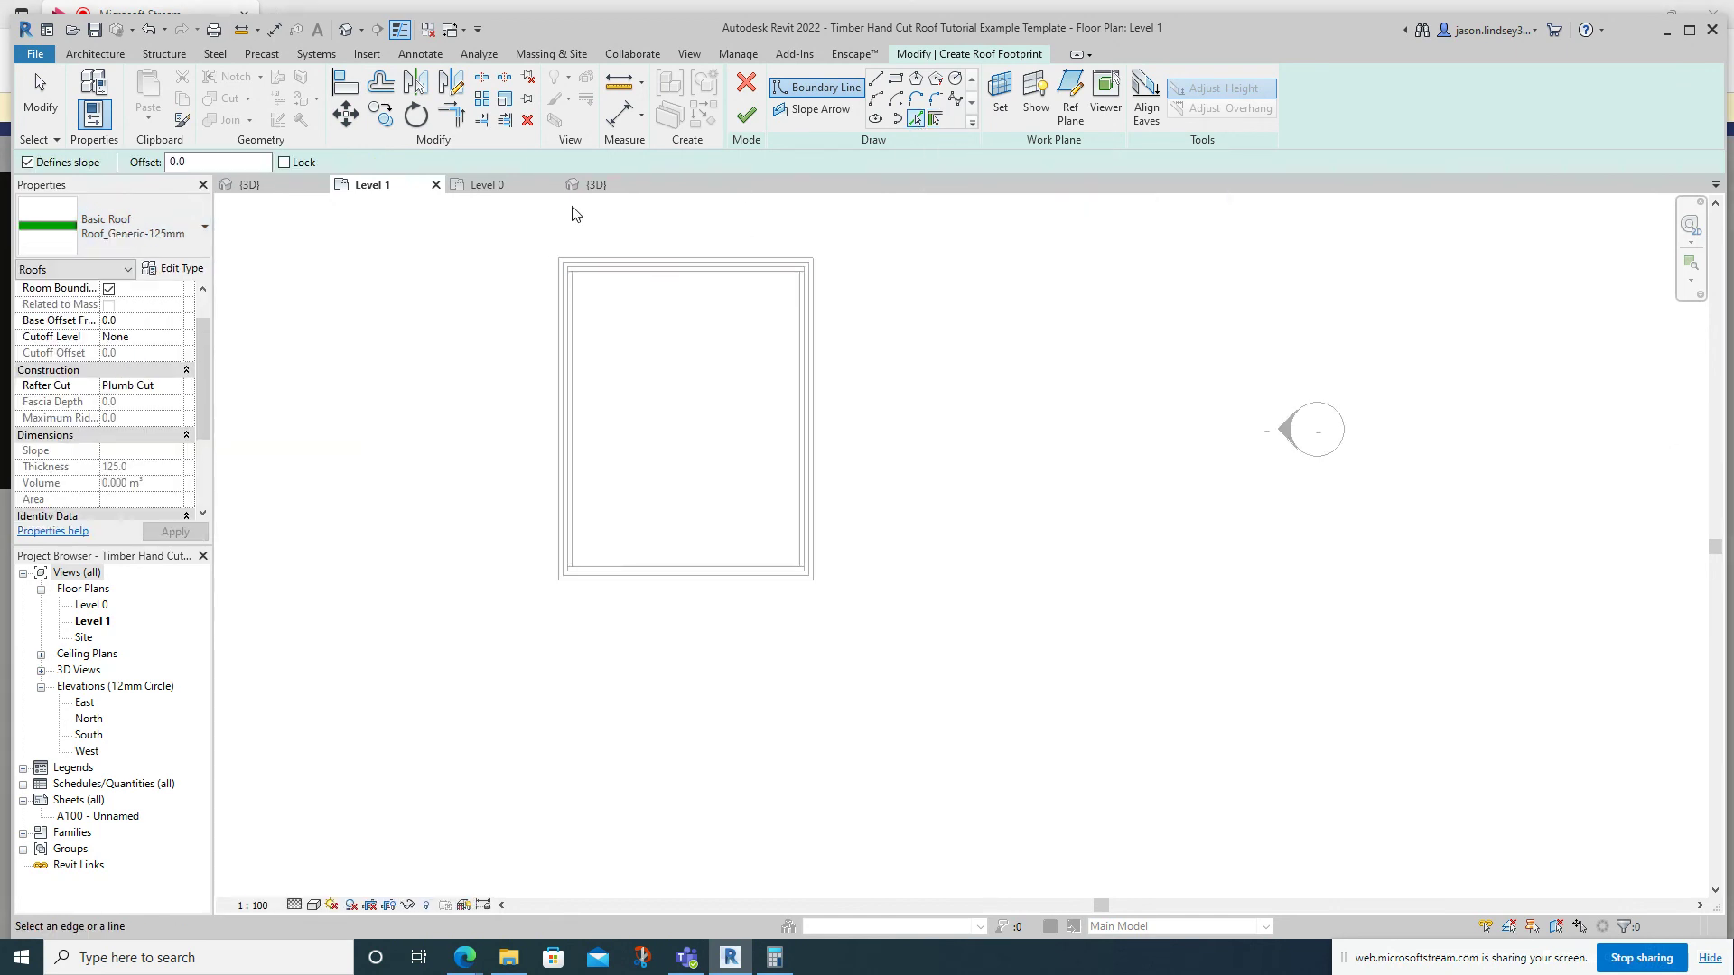
pyautogui.scroll(3, 607, 217)
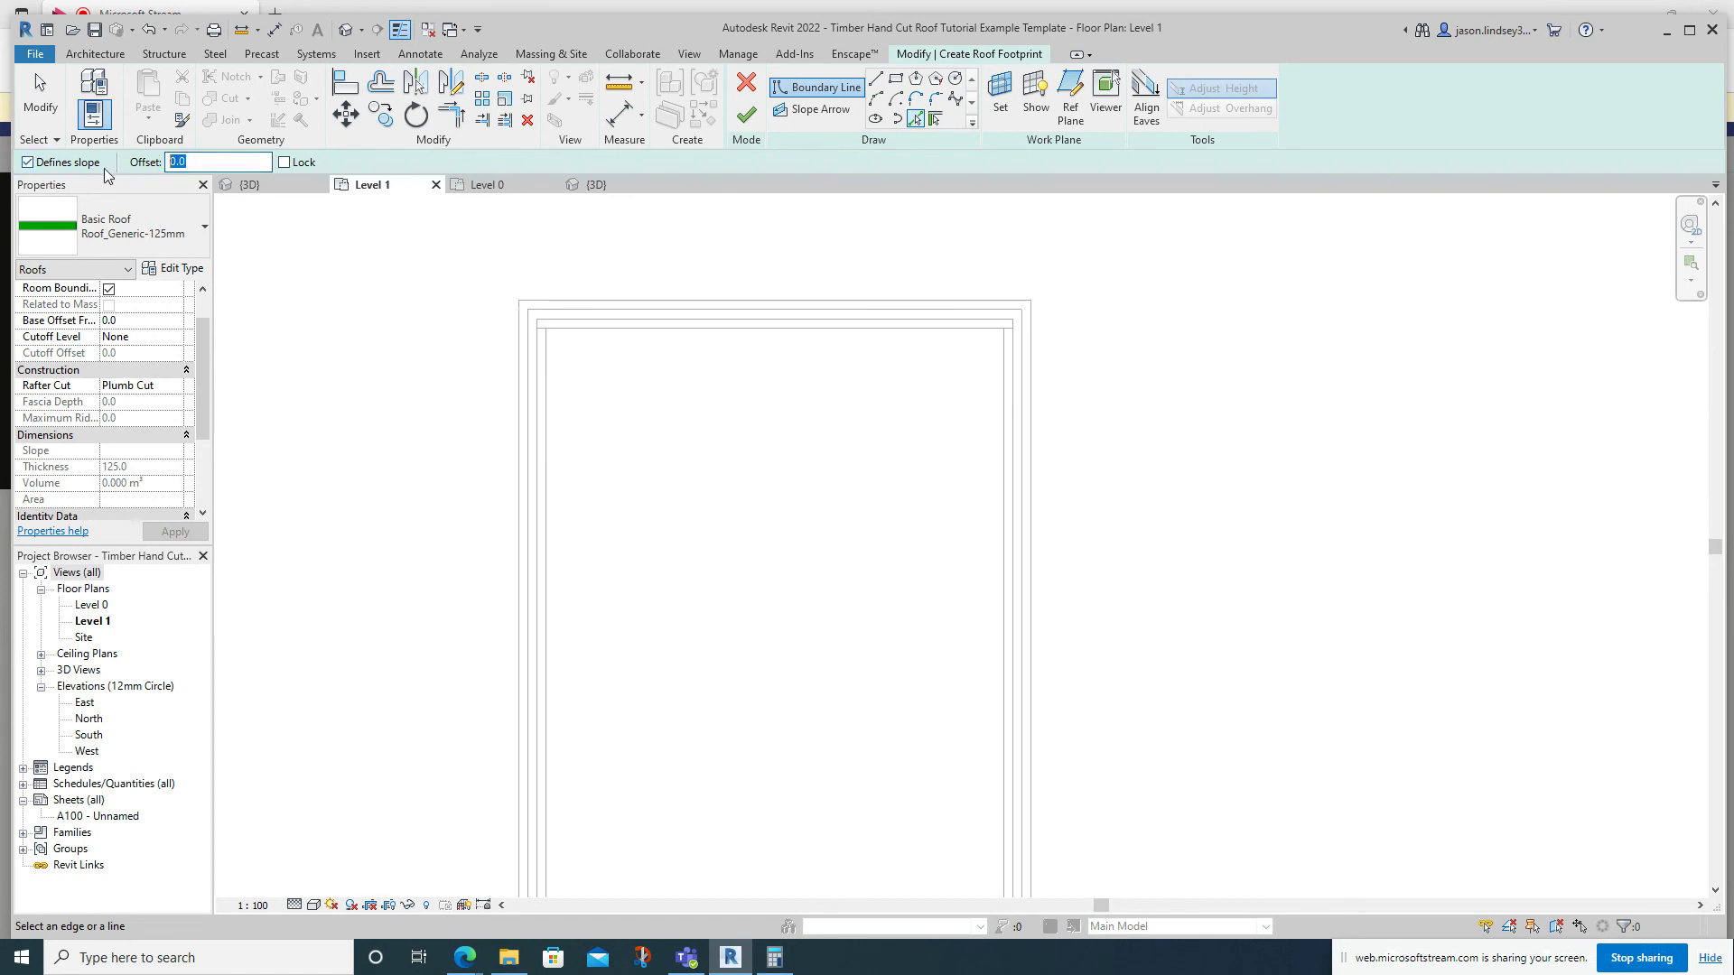
pyautogui.write('250')
pyautogui.press('Return')
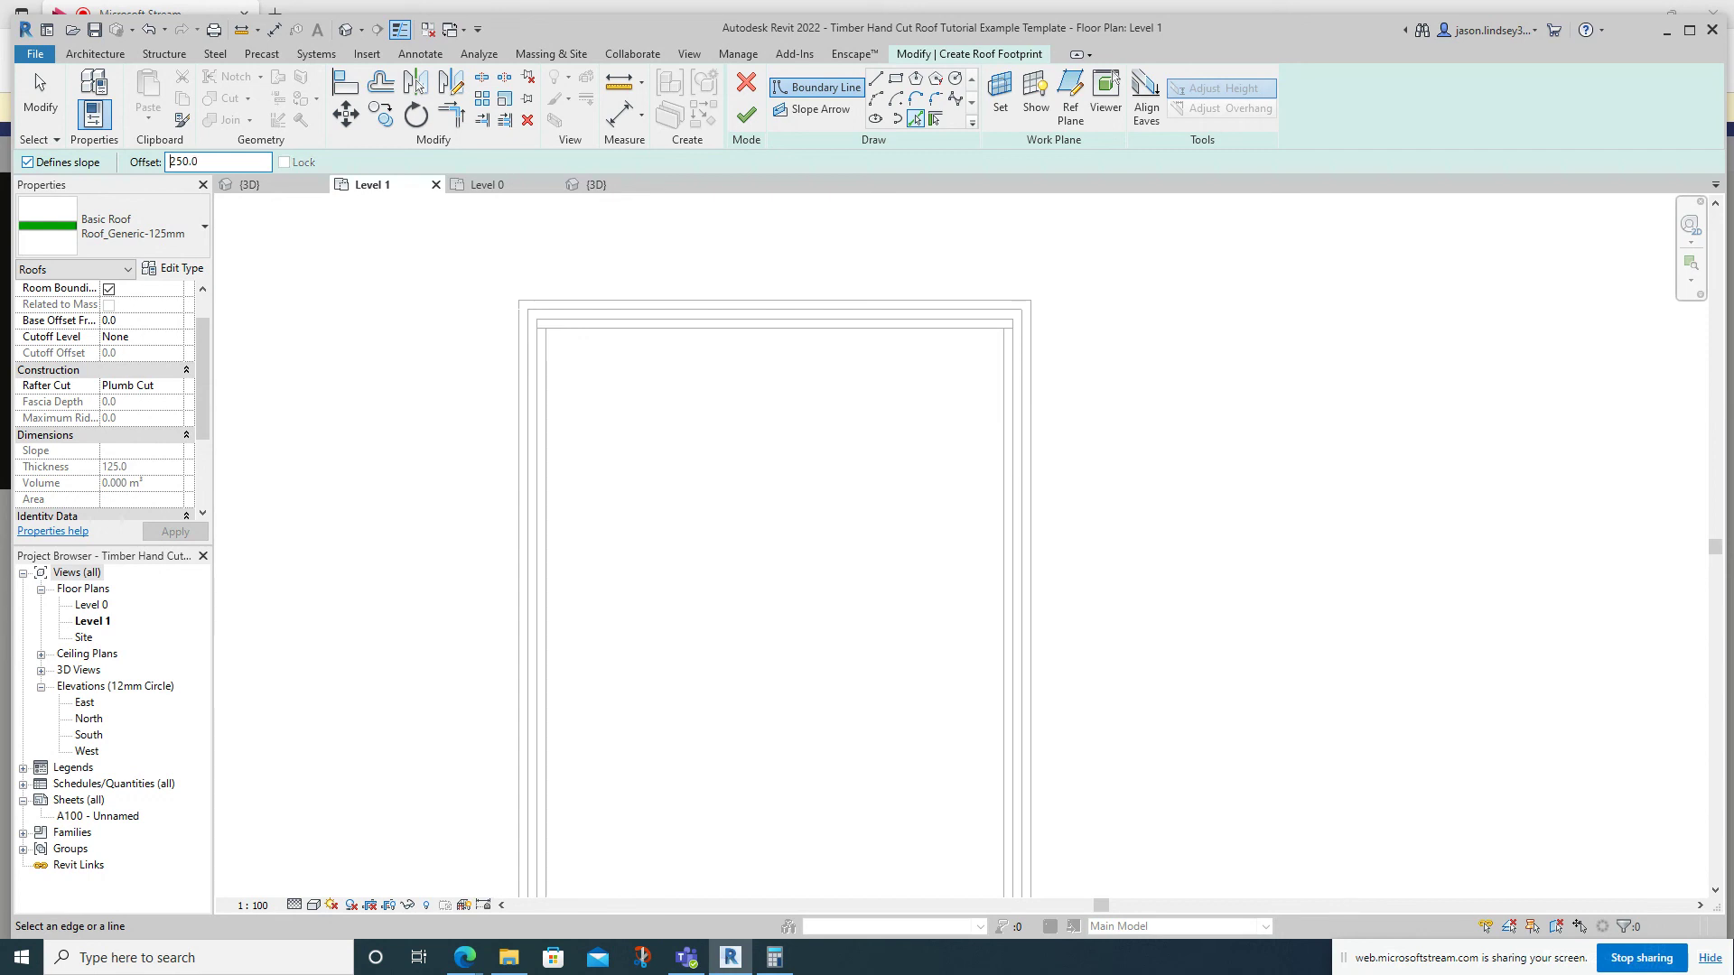
pyautogui.click(697, 300)
pyautogui.click(517, 411)
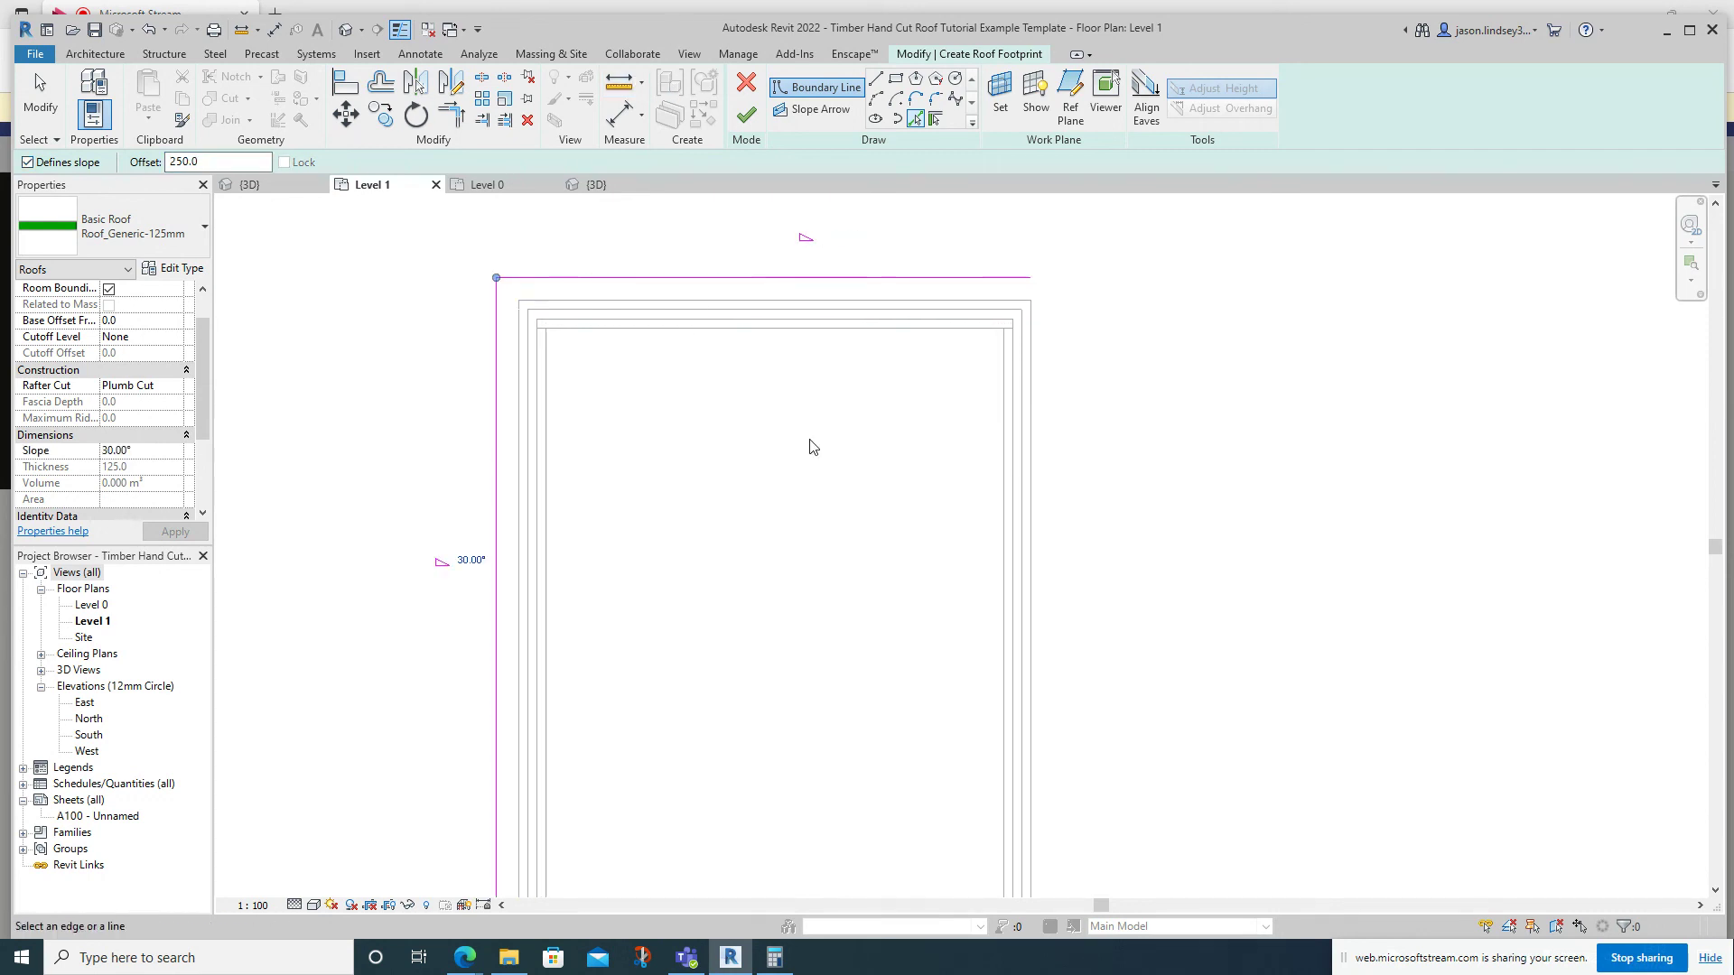
pyautogui.click(1048, 420)
pyautogui.scroll(-2, 809, 616)
pyautogui.moveTo(809, 616); pyautogui.dragTo(750, 390, button='middle')
pyautogui.click(713, 598)
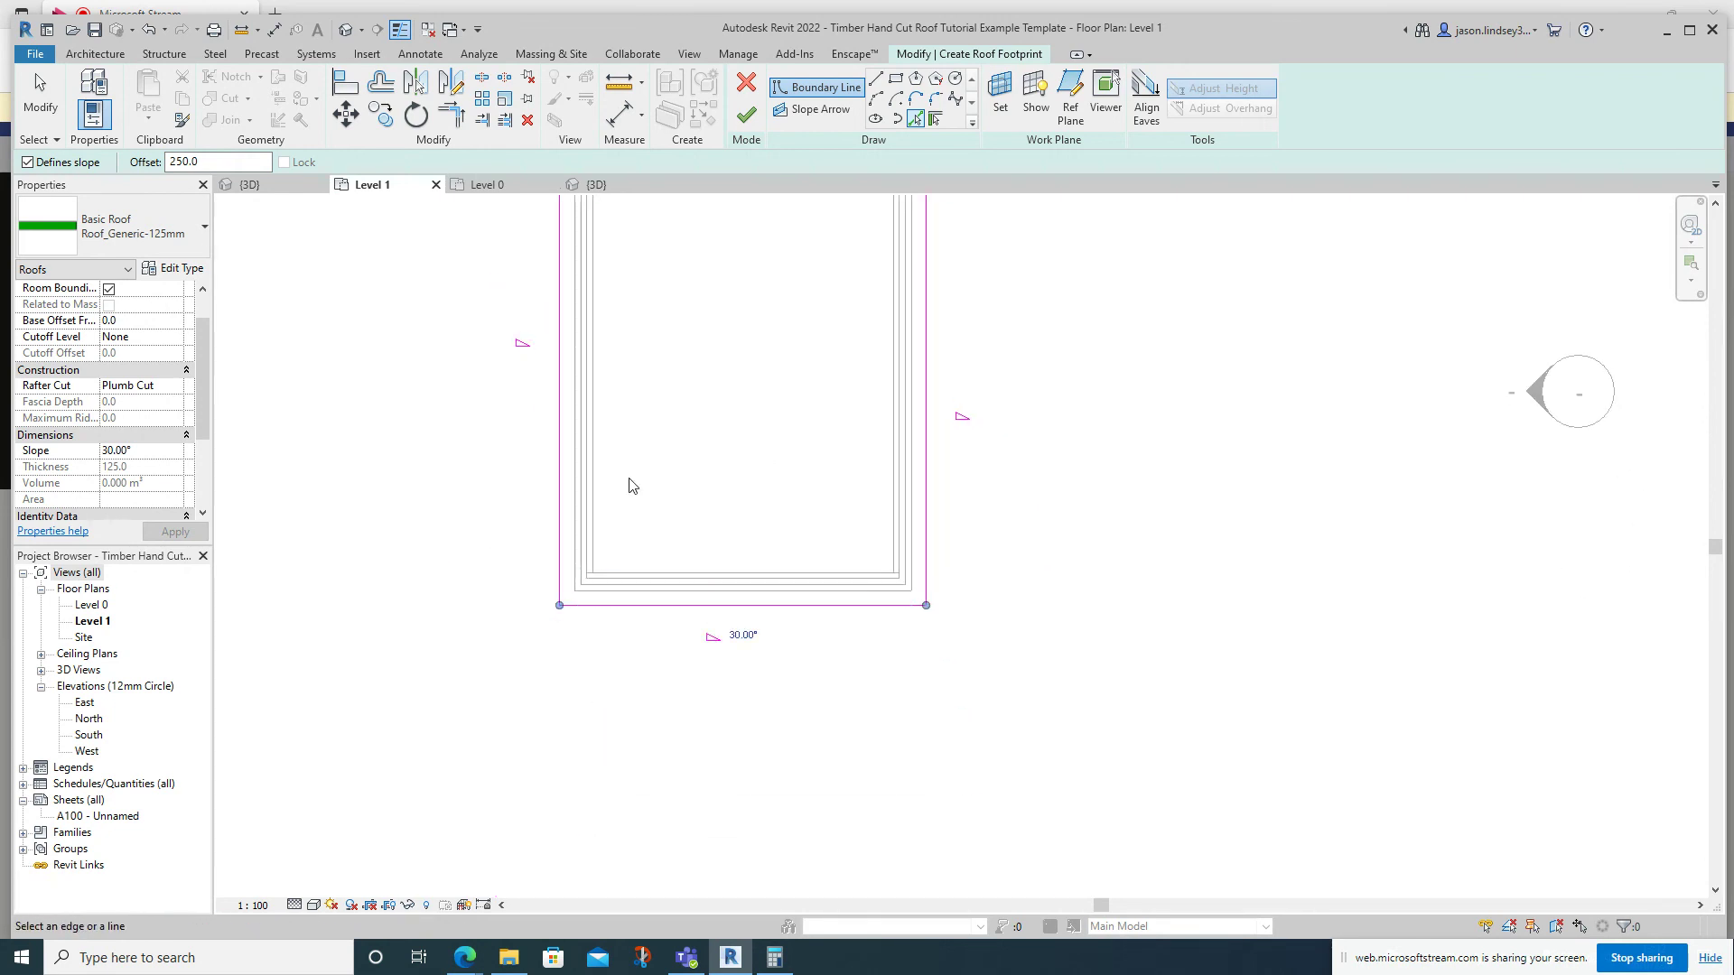
pyautogui.moveTo(686, 298); pyautogui.dragTo(713, 424, button='middle')
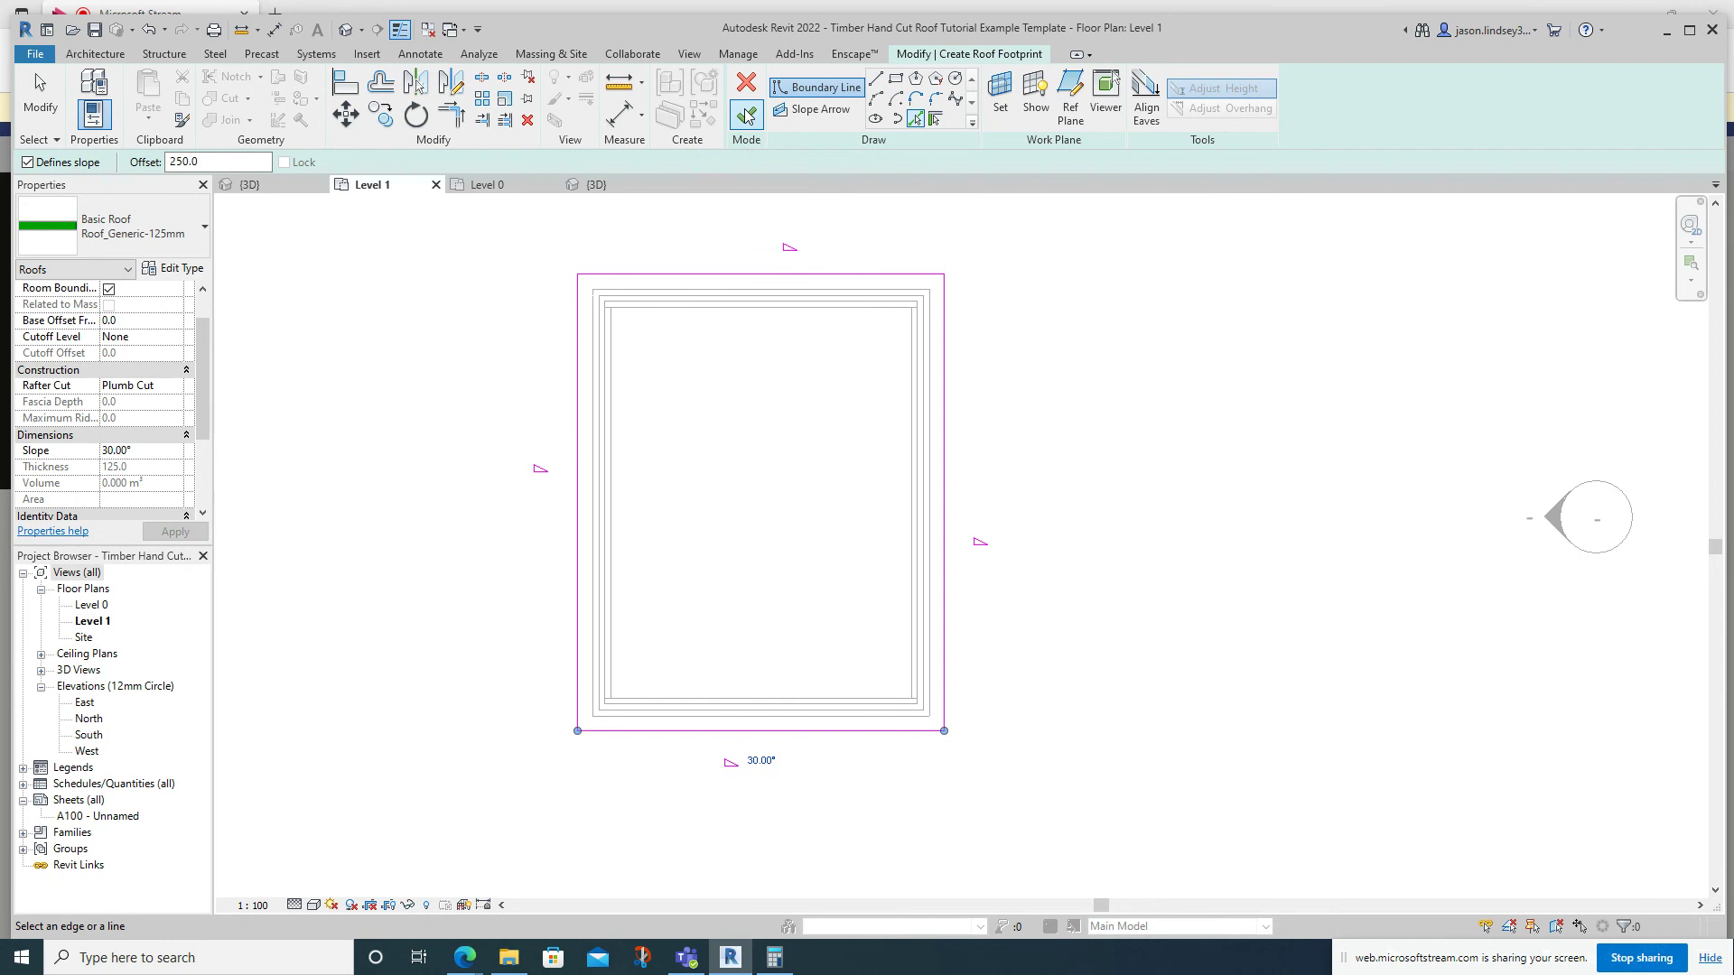
pyautogui.press('Escape')
pyautogui.press('Escape')
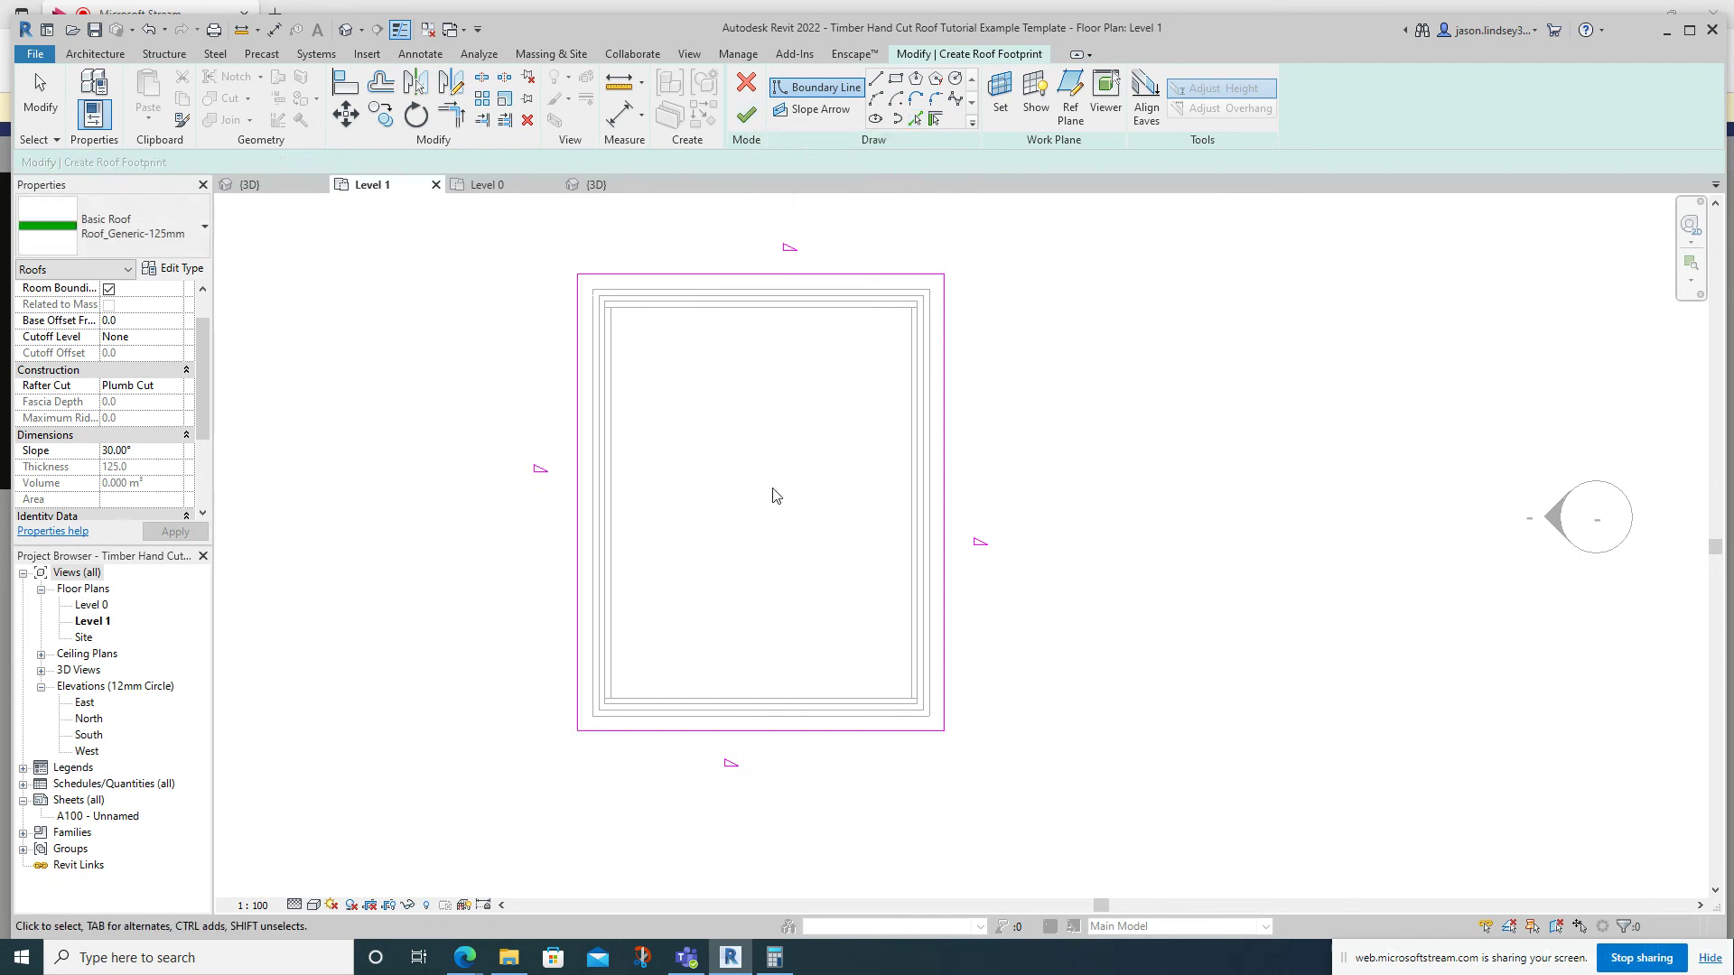
# Turn off slope definition for the two short boundary lines at the gable ends.
pyautogui.moveTo(835, 233); pyautogui.dragTo(817, 806)
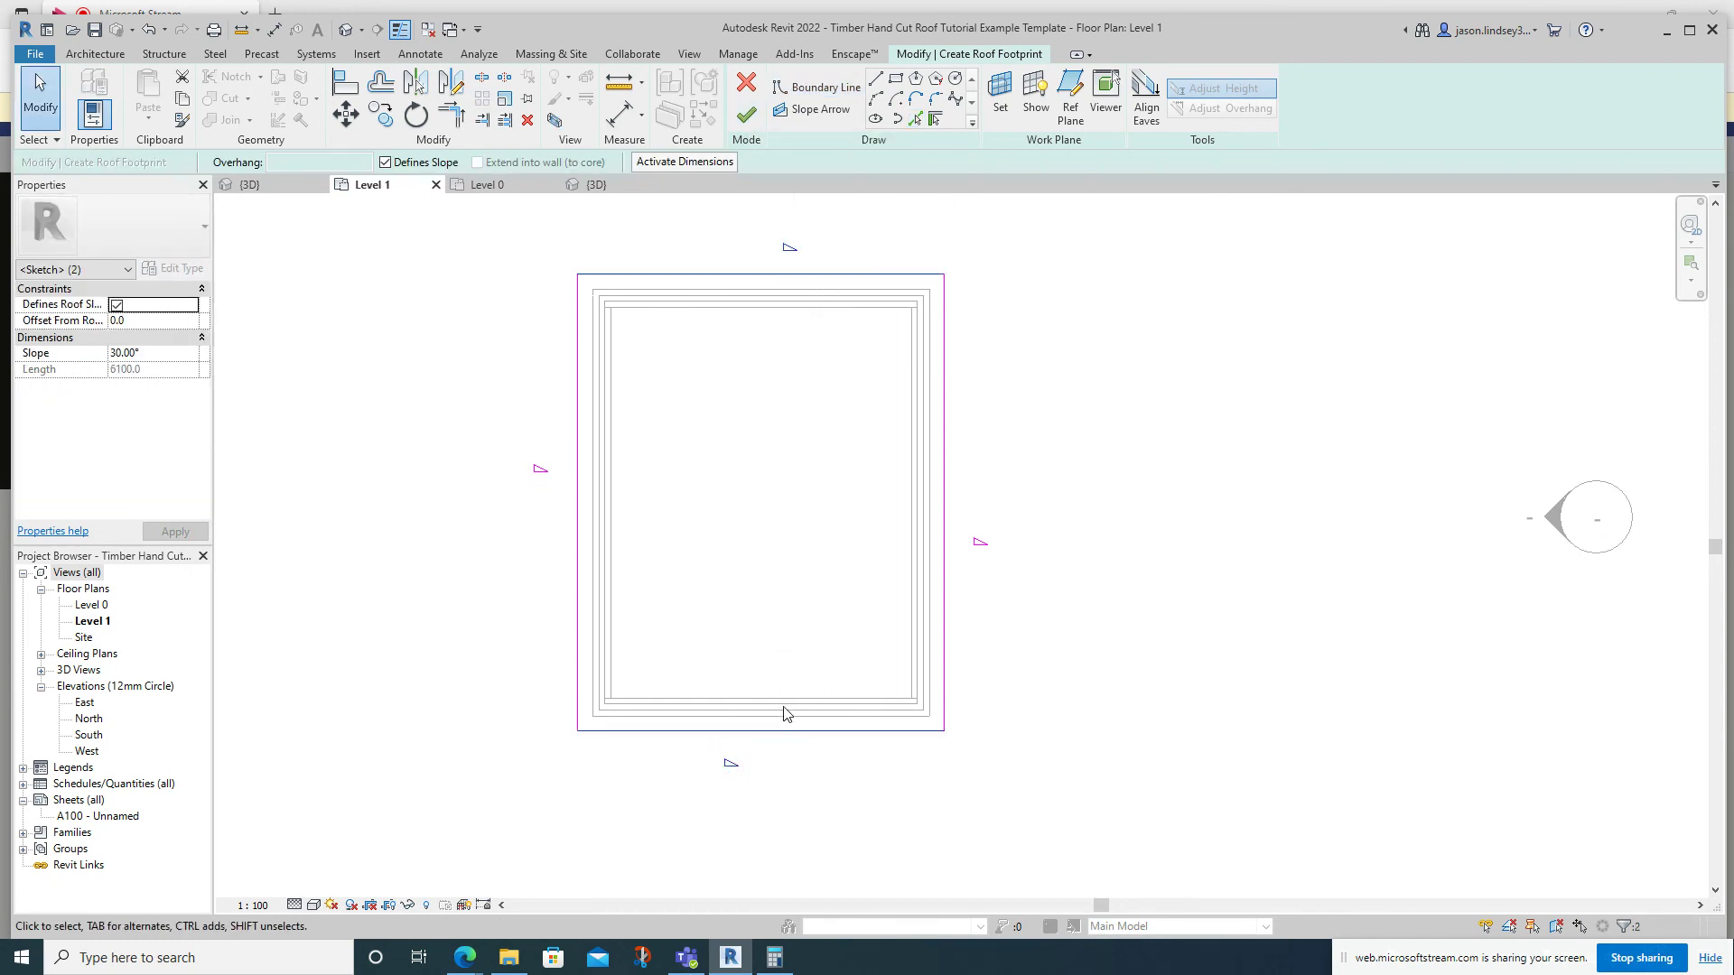
pyautogui.click(116, 306)
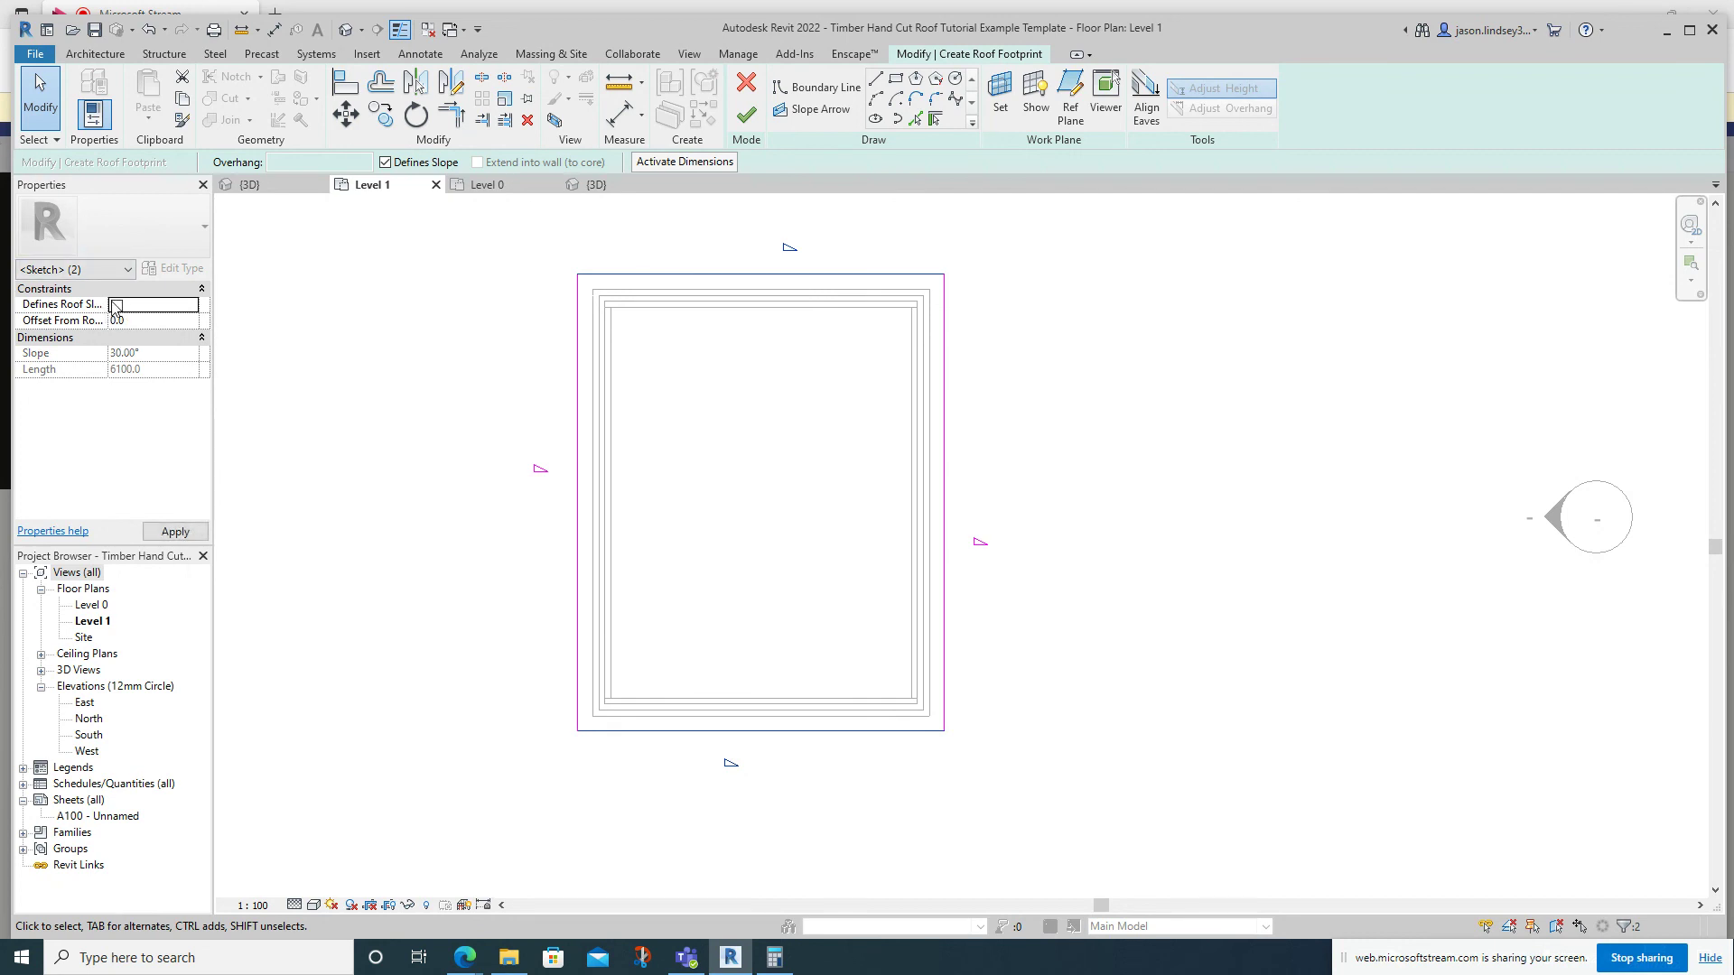
pyautogui.click(175, 531)
pyautogui.click(329, 347)
# Set the slope of the two long boundary lines to 25° and finish the roof footprint.
pyautogui.moveTo(1055, 437); pyautogui.dragTo(529, 453)
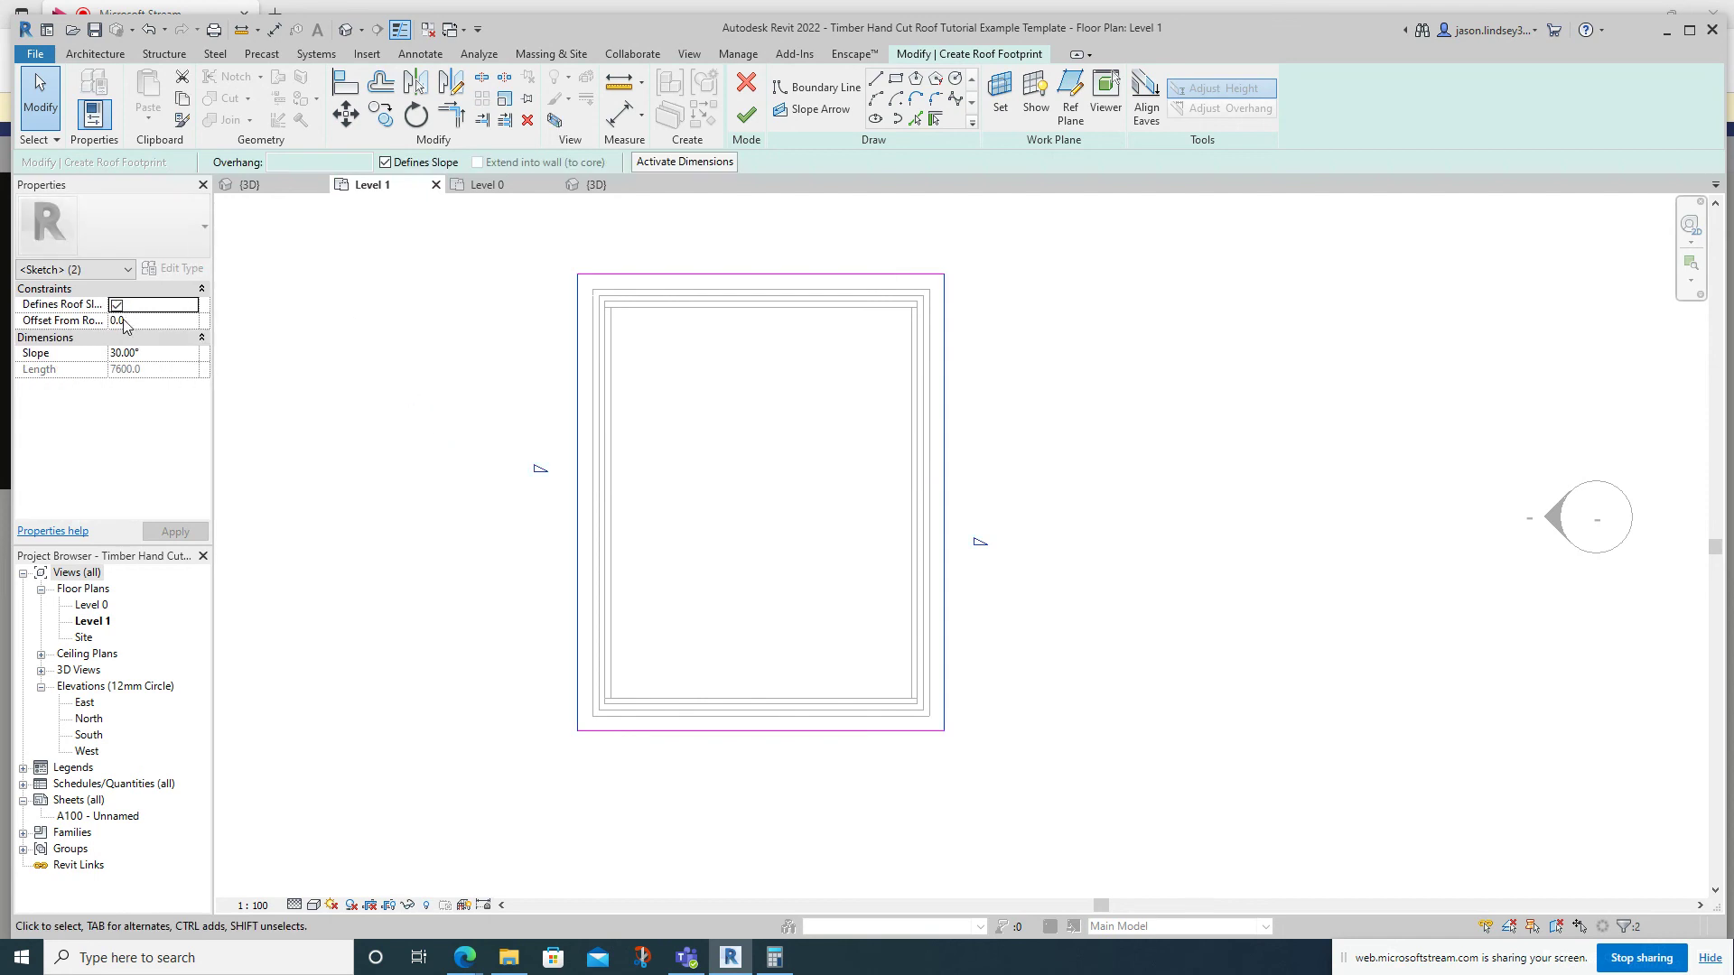
pyautogui.click(136, 353)
pyautogui.write('25')
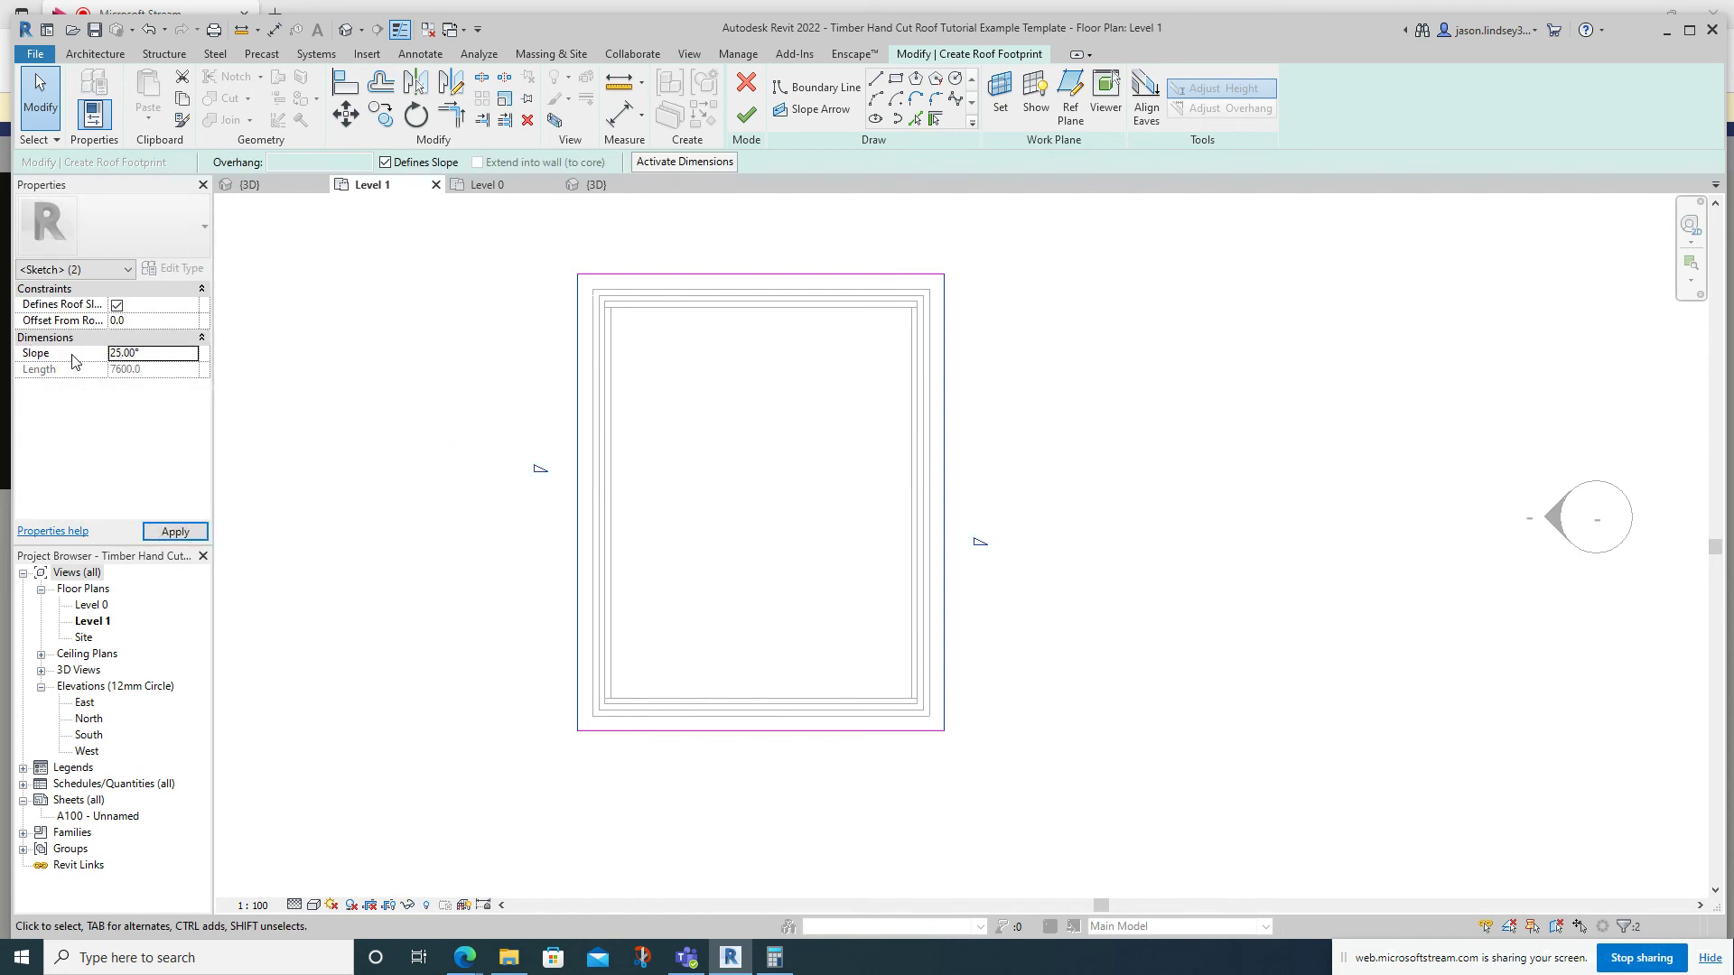
pyautogui.click(180, 530)
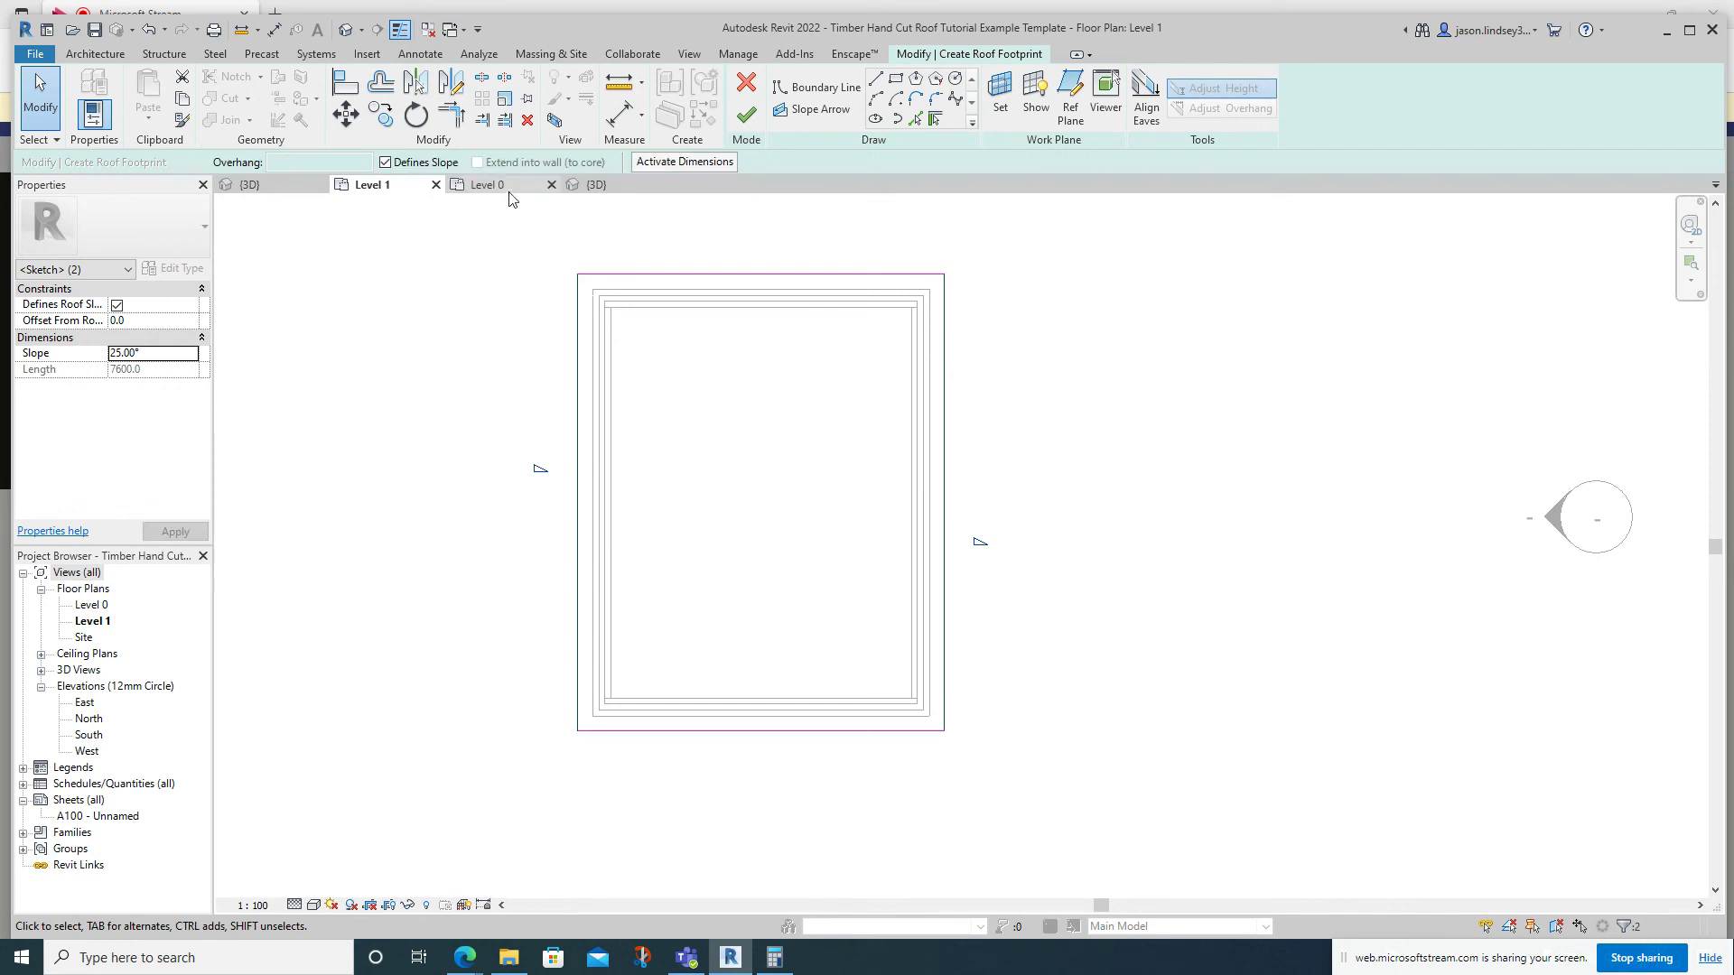
pyautogui.click(750, 115)
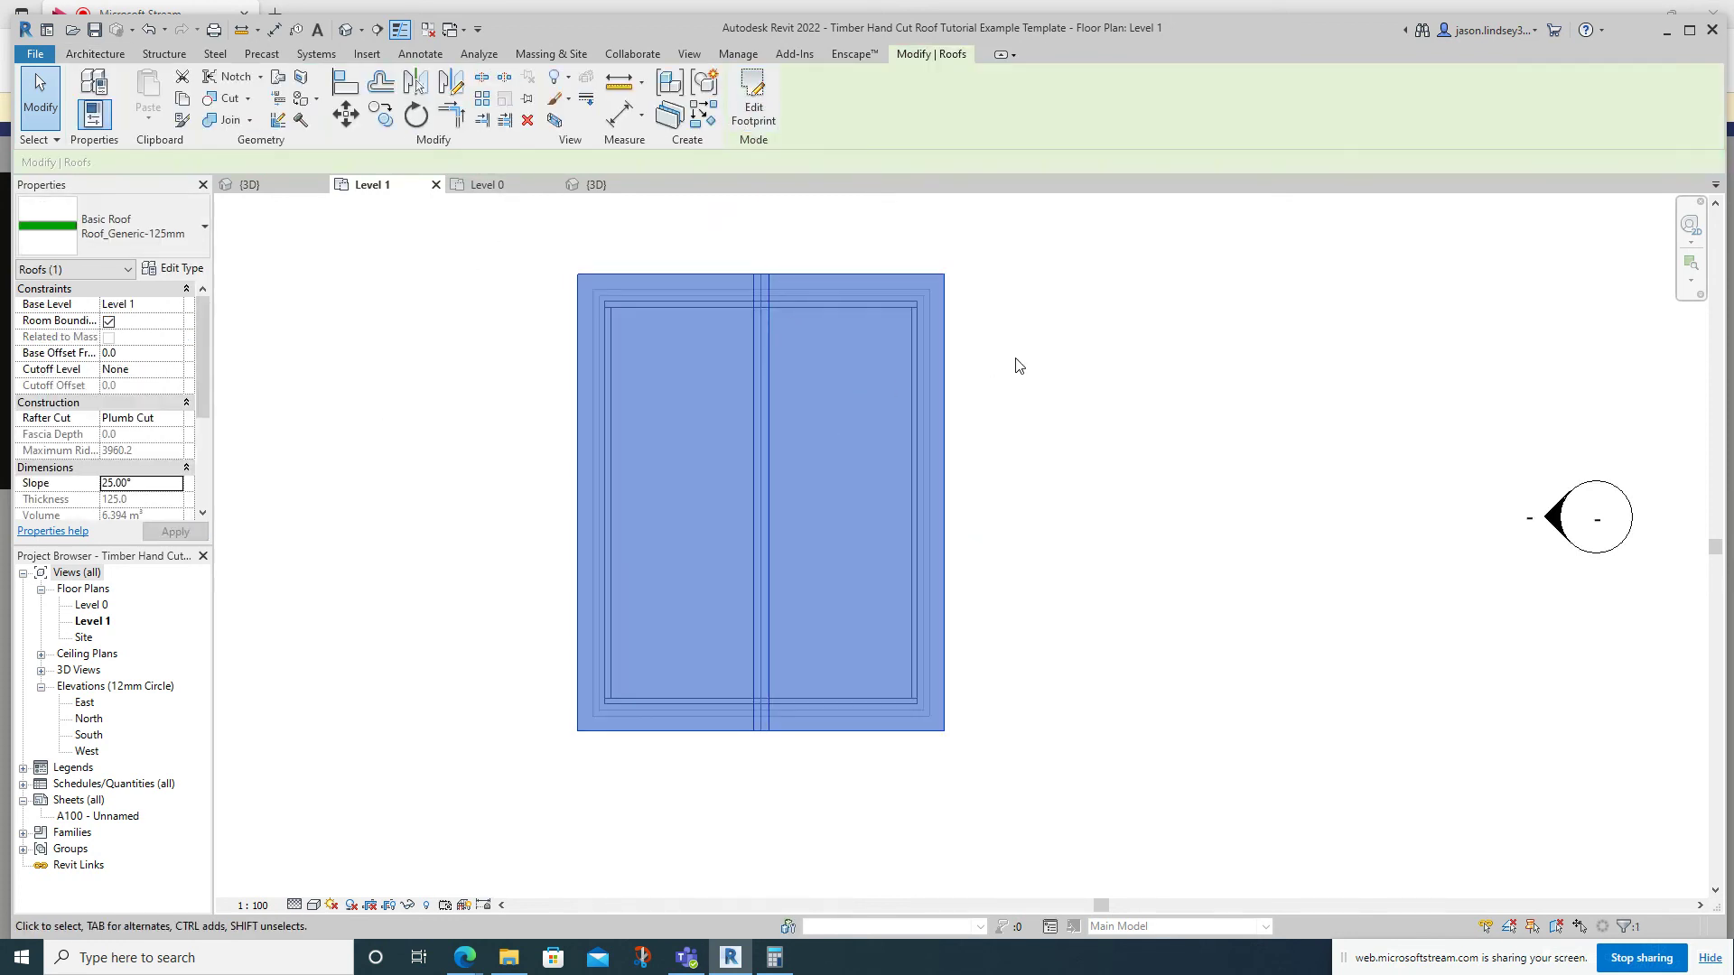
pyautogui.click(1018, 365)
# In the template's 3D view, override the roof element's graphics with a surface transparency of 65.
pyautogui.click(633, 183)
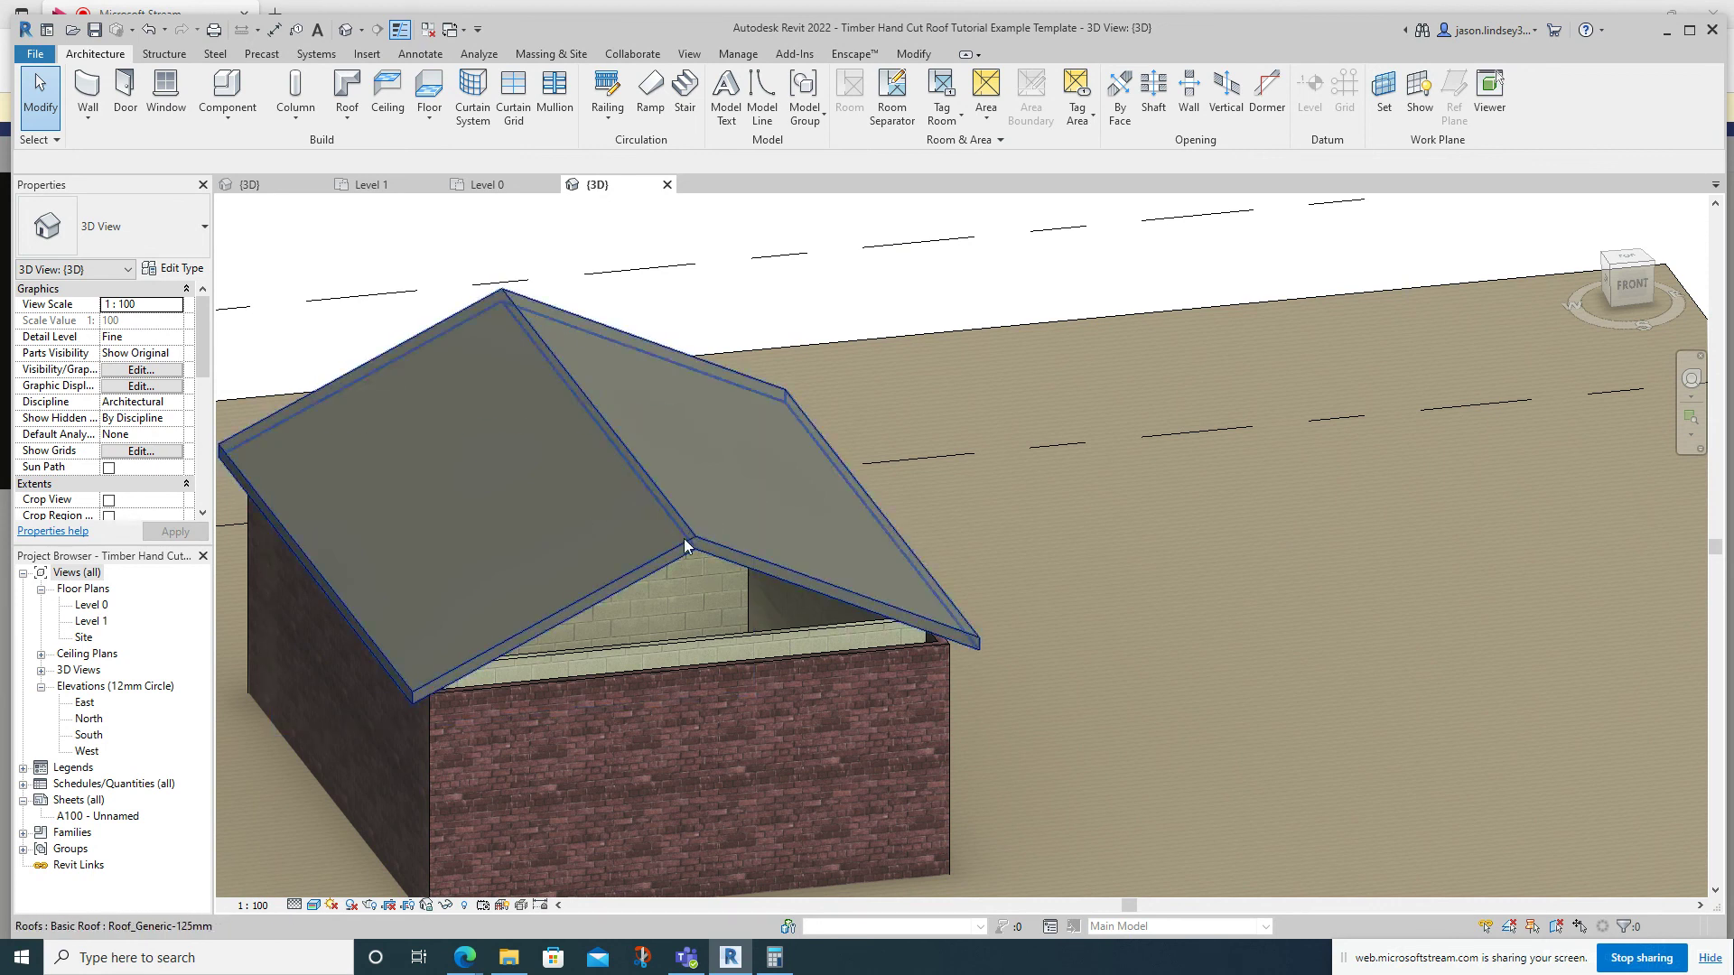
pyautogui.rightClick(506, 298)
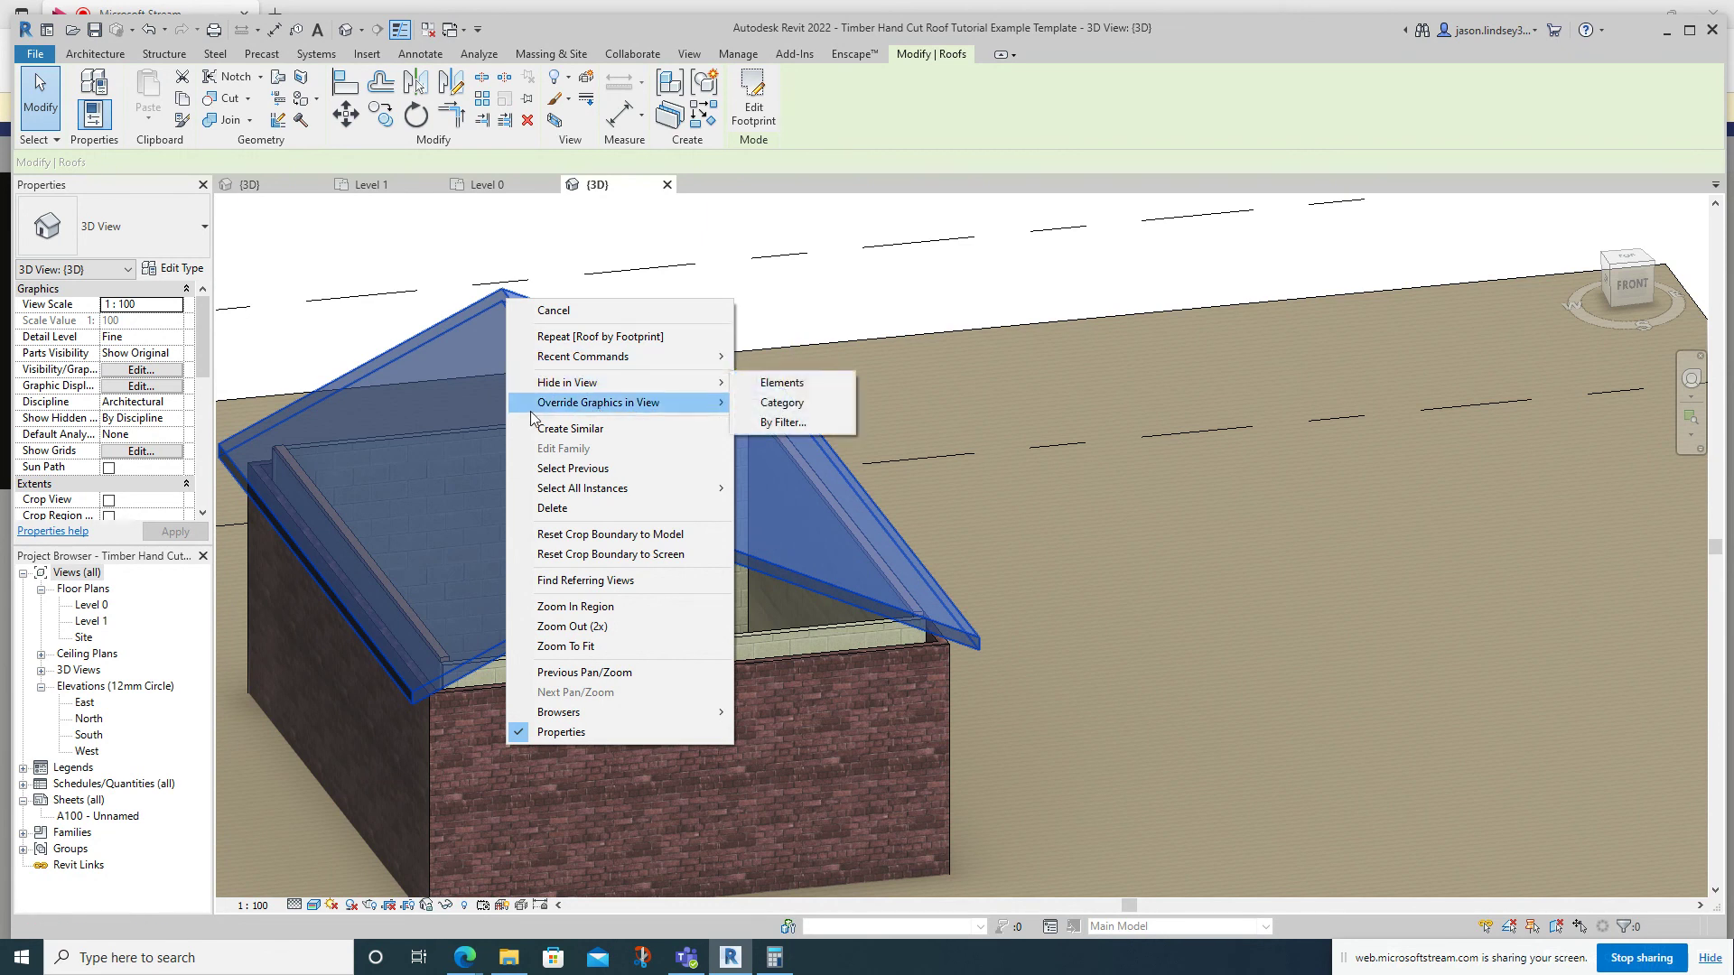
pyautogui.moveTo(576, 411)
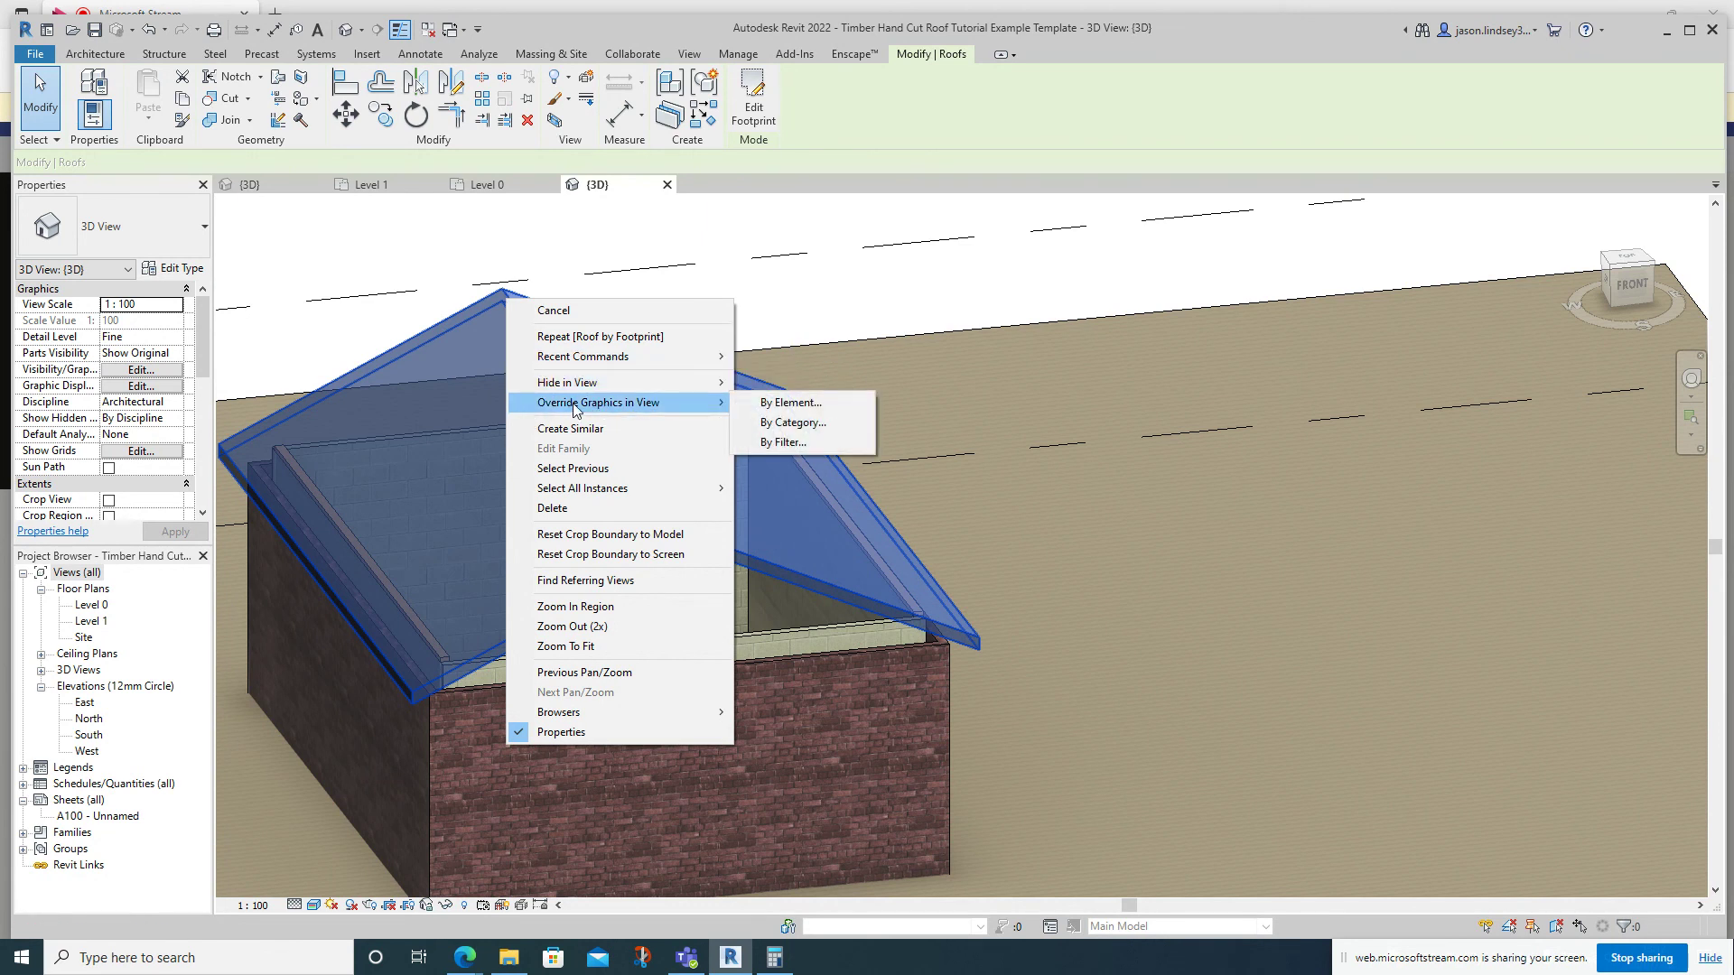
pyautogui.click(806, 404)
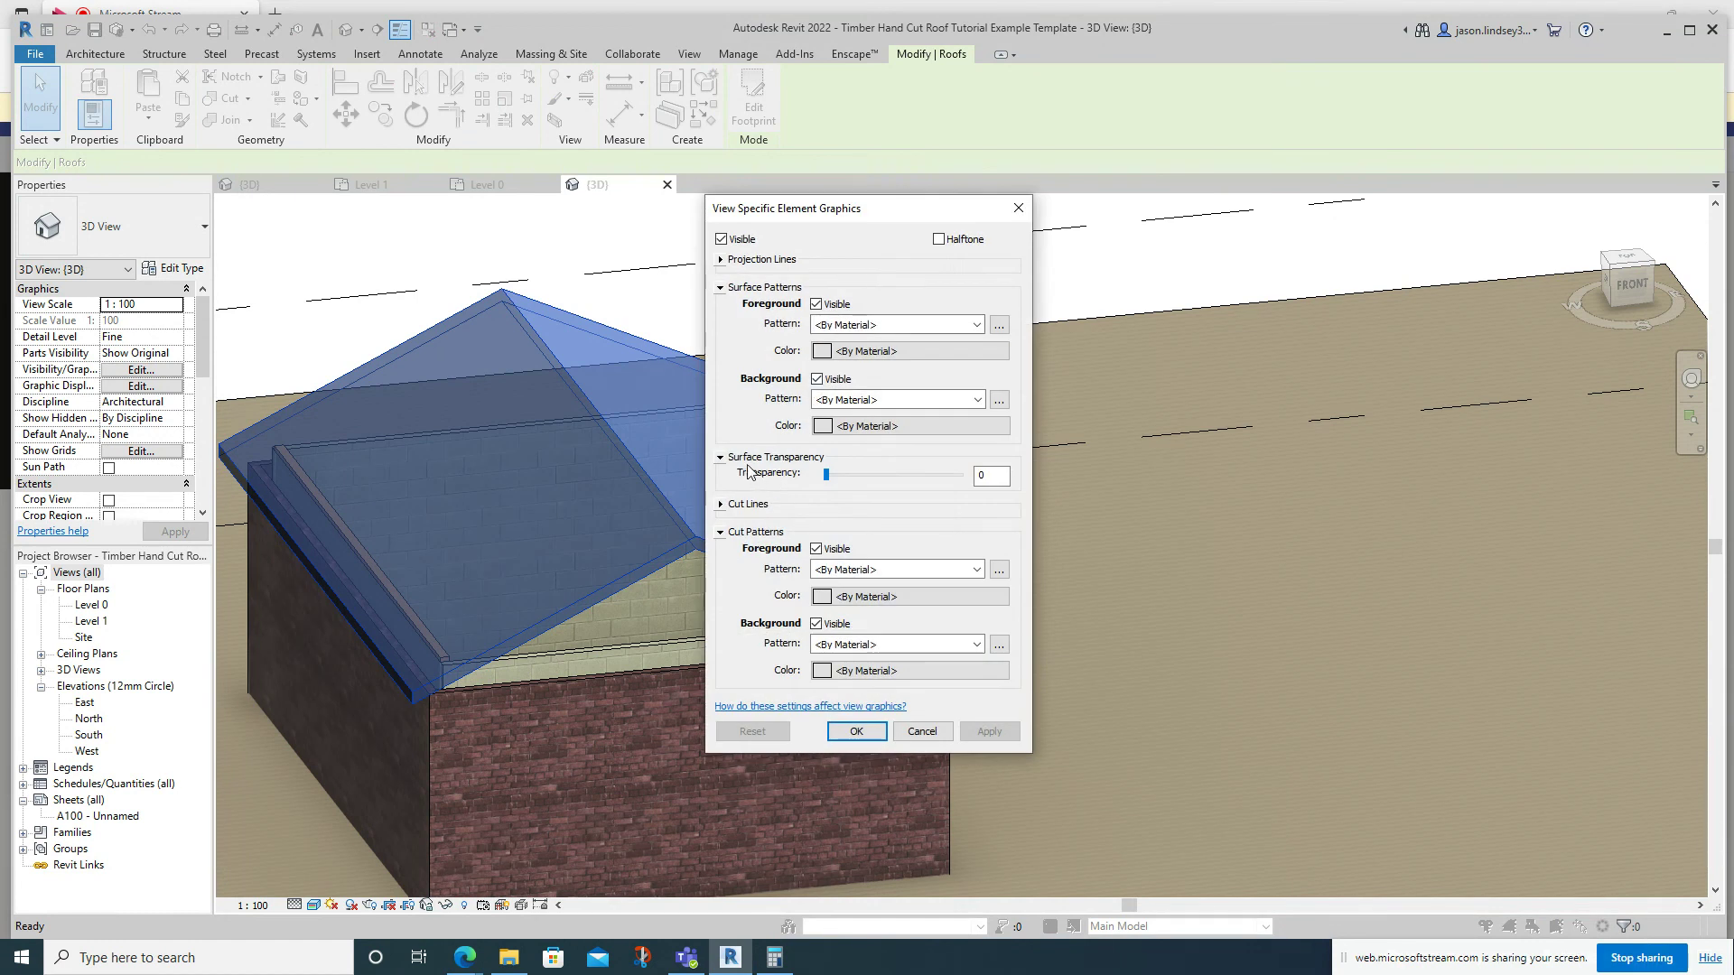
pyautogui.moveTo(824, 479); pyautogui.dragTo(913, 479)
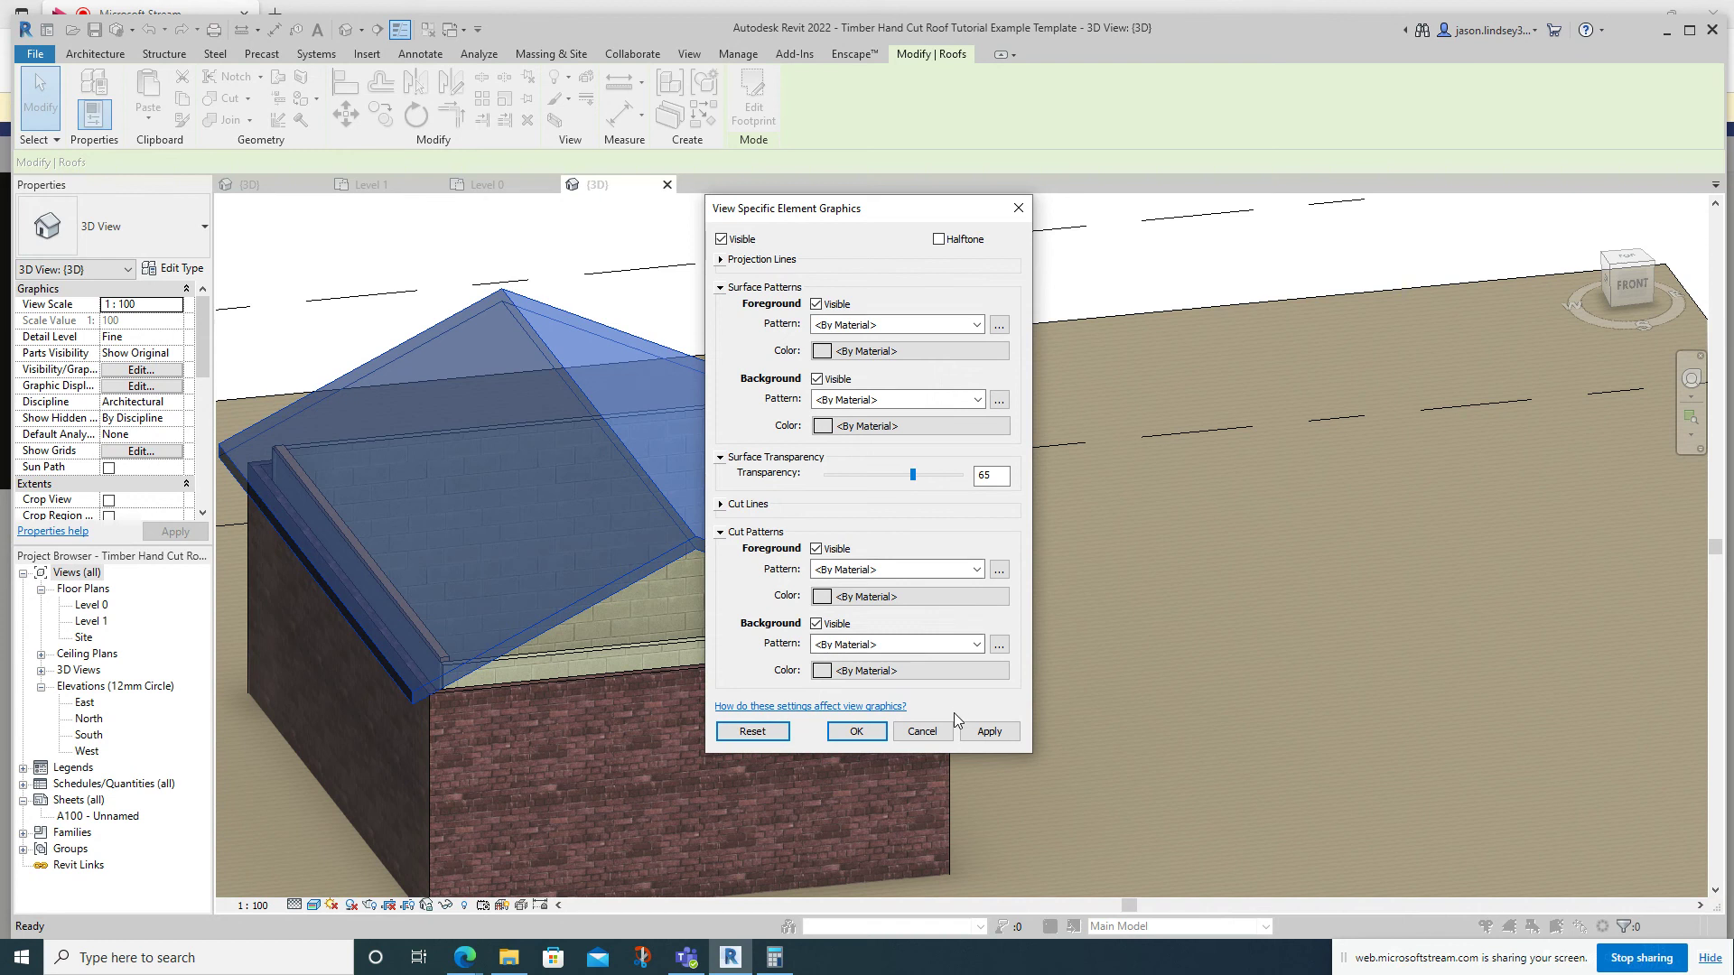
pyautogui.click(988, 733)
pyautogui.click(856, 732)
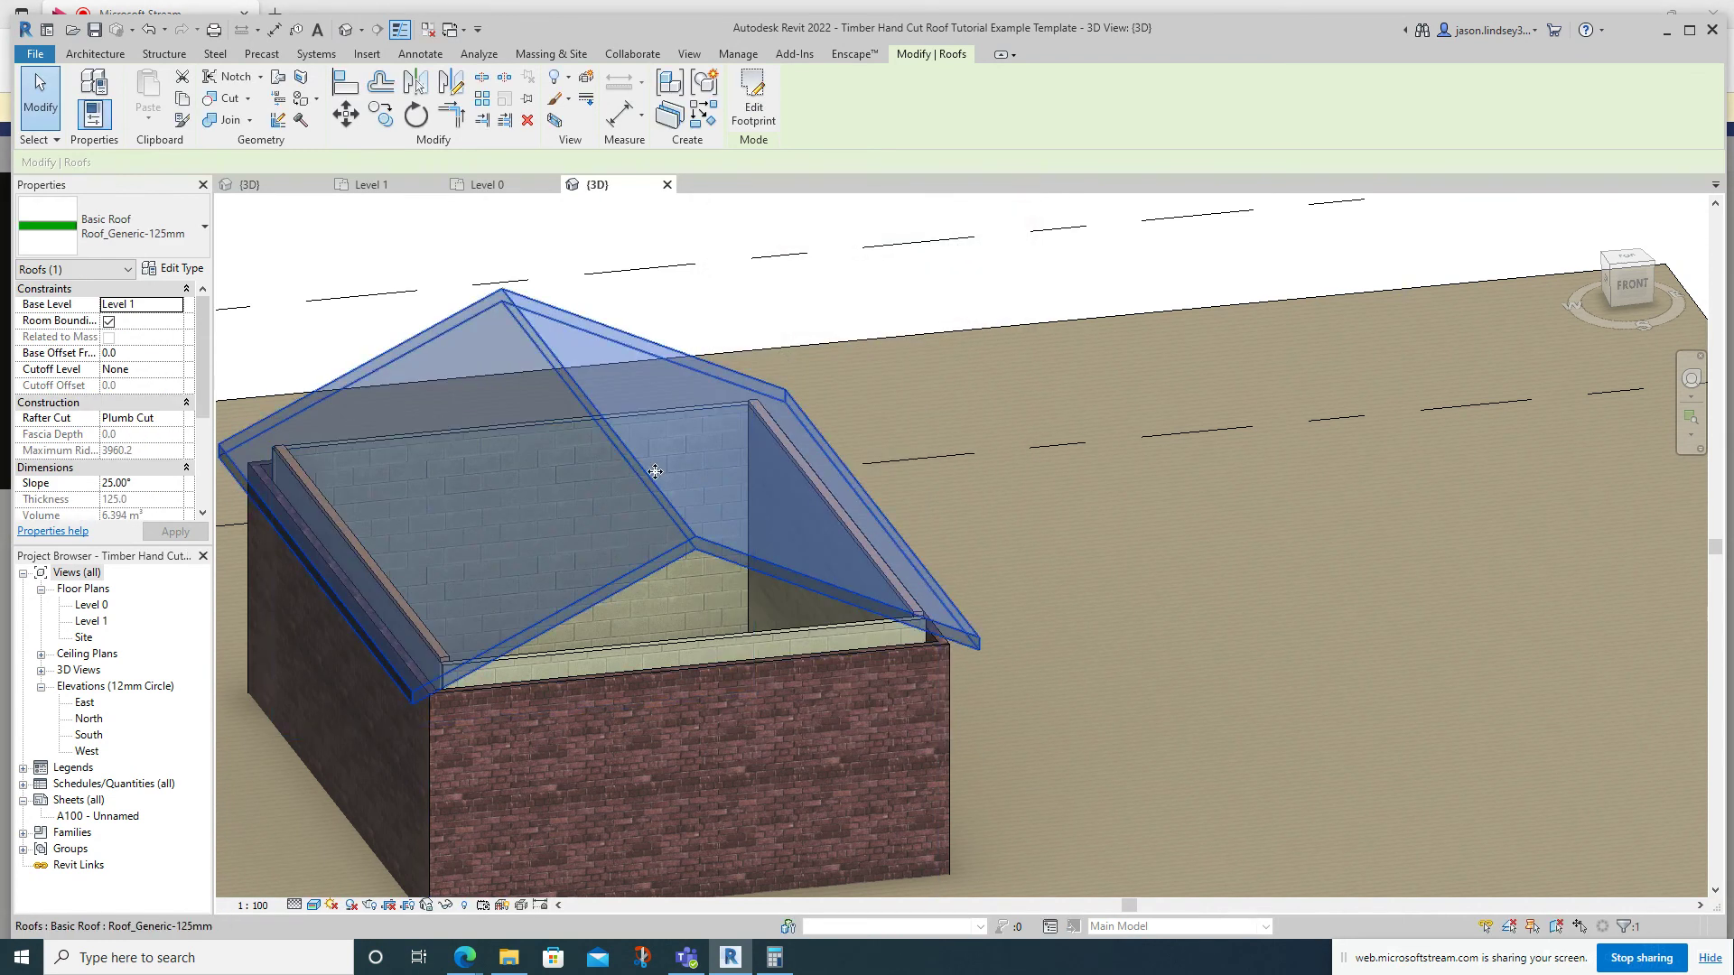
pyautogui.click(652, 333)
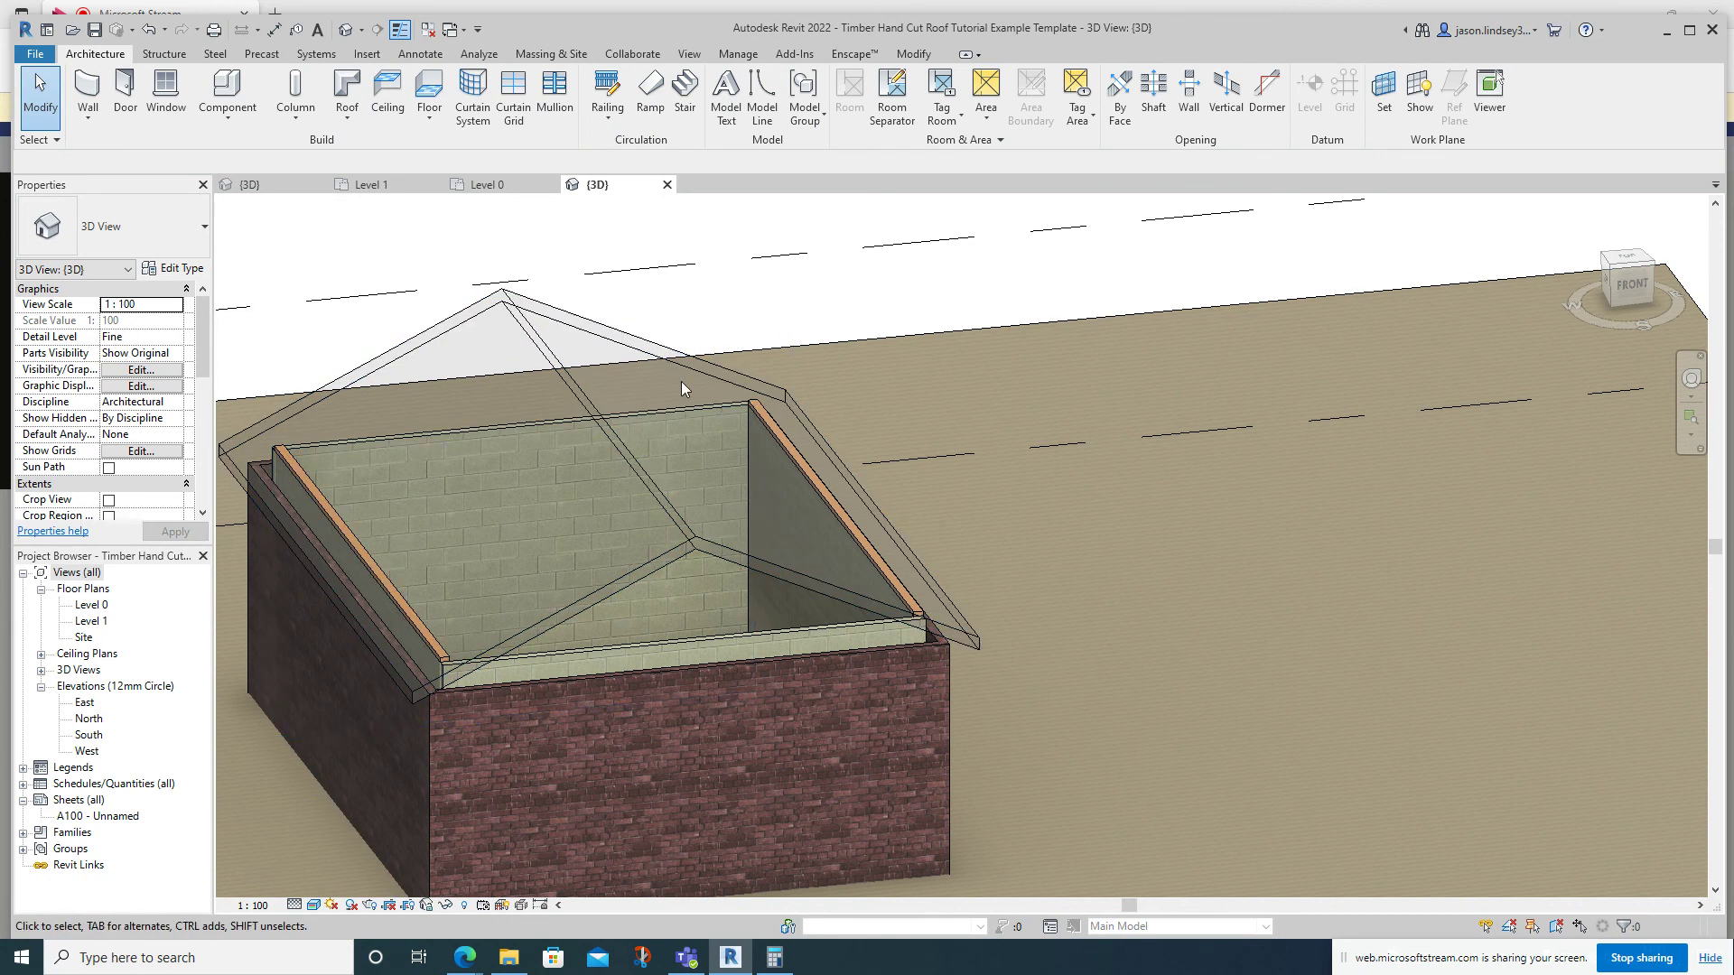
# In the Level 1 plan, override the roof element's graphics with a surface transparency of 57.
pyautogui.click(392, 184)
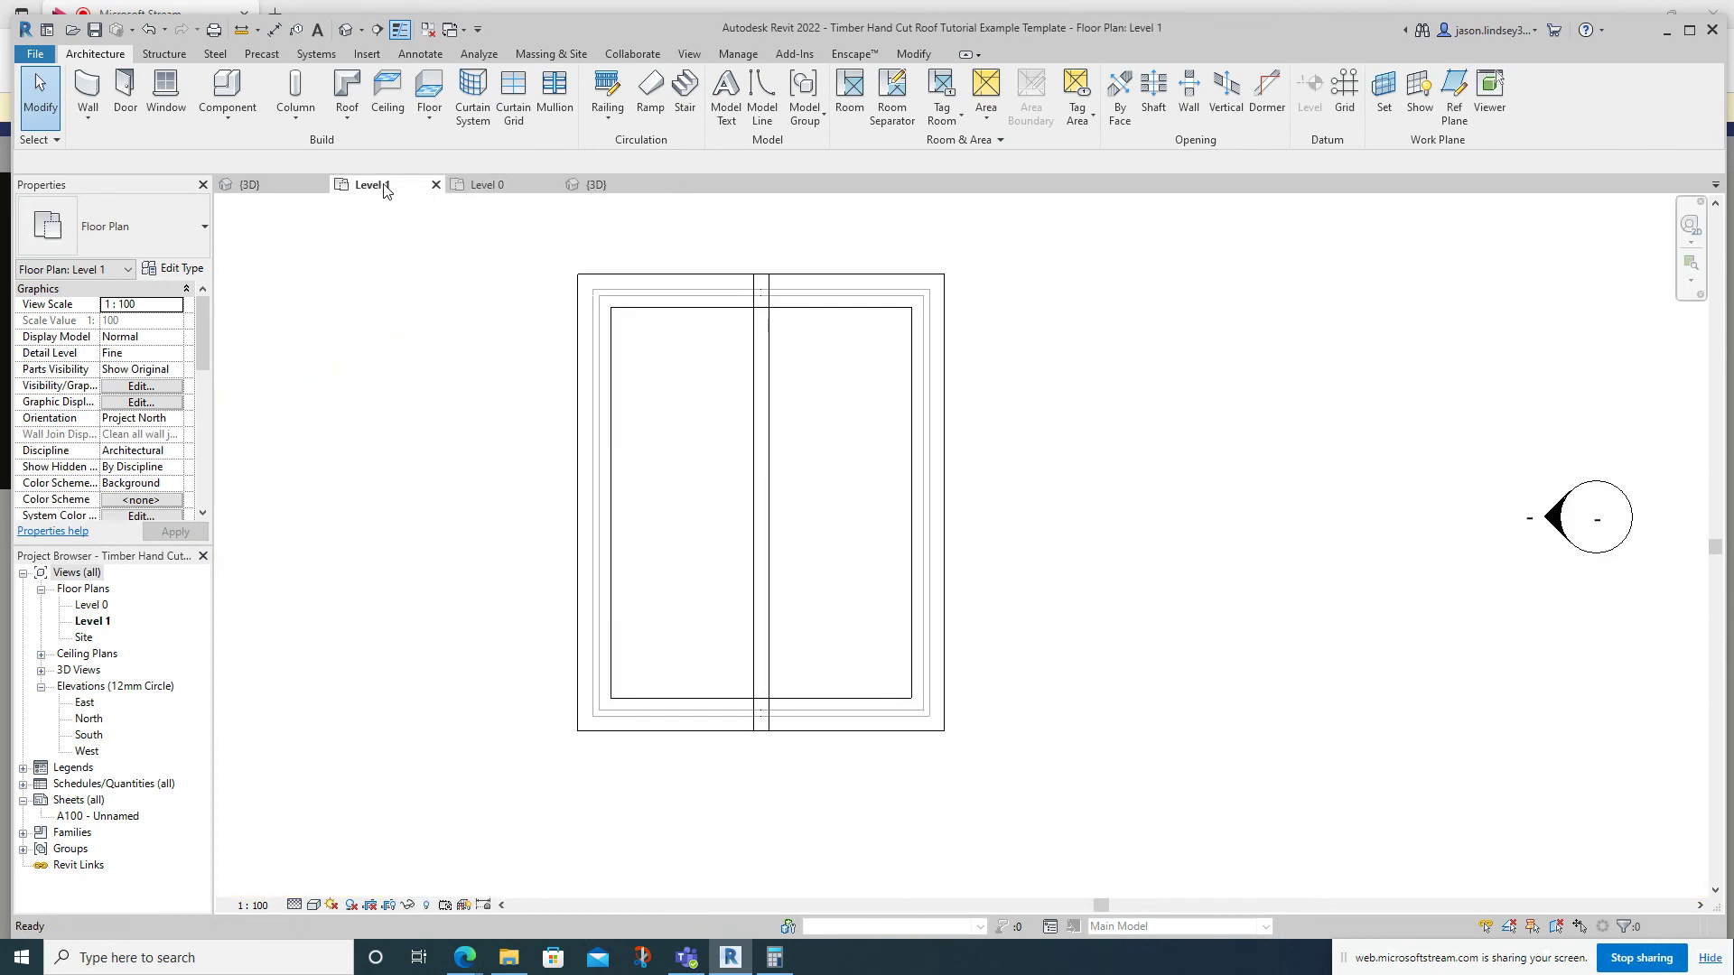
pyautogui.click(727, 271)
pyautogui.rightClick(726, 279)
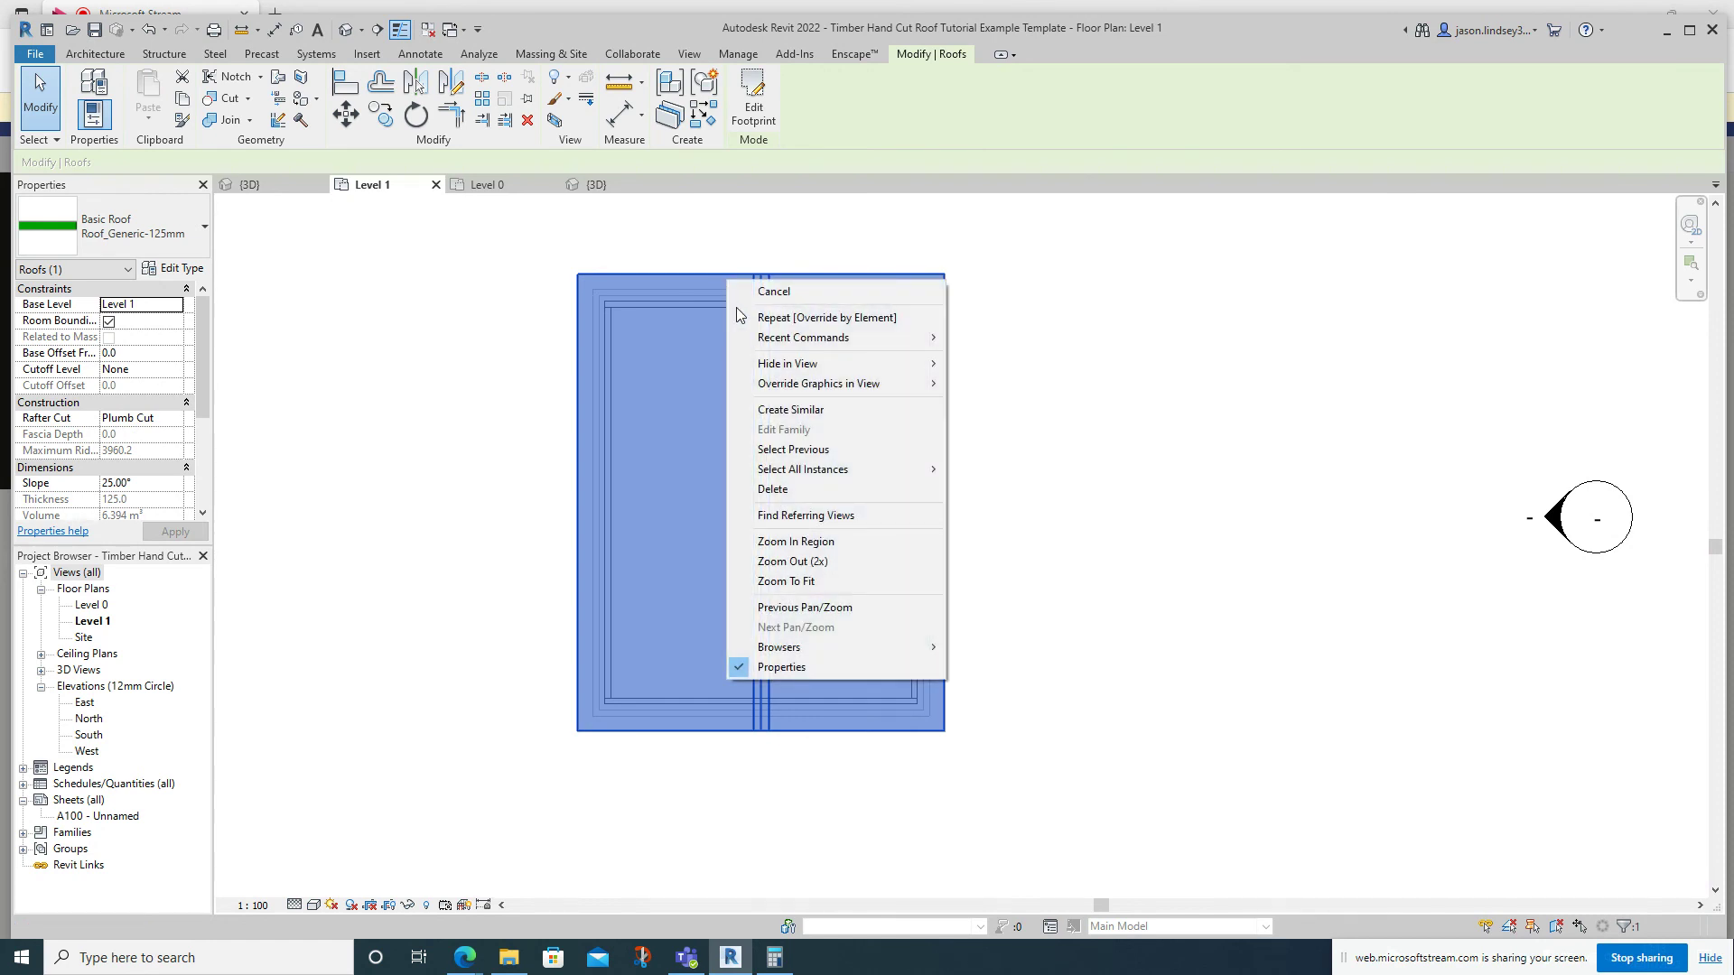
pyautogui.moveTo(826, 385)
pyautogui.click(994, 387)
pyautogui.moveTo(828, 473); pyautogui.dragTo(902, 480)
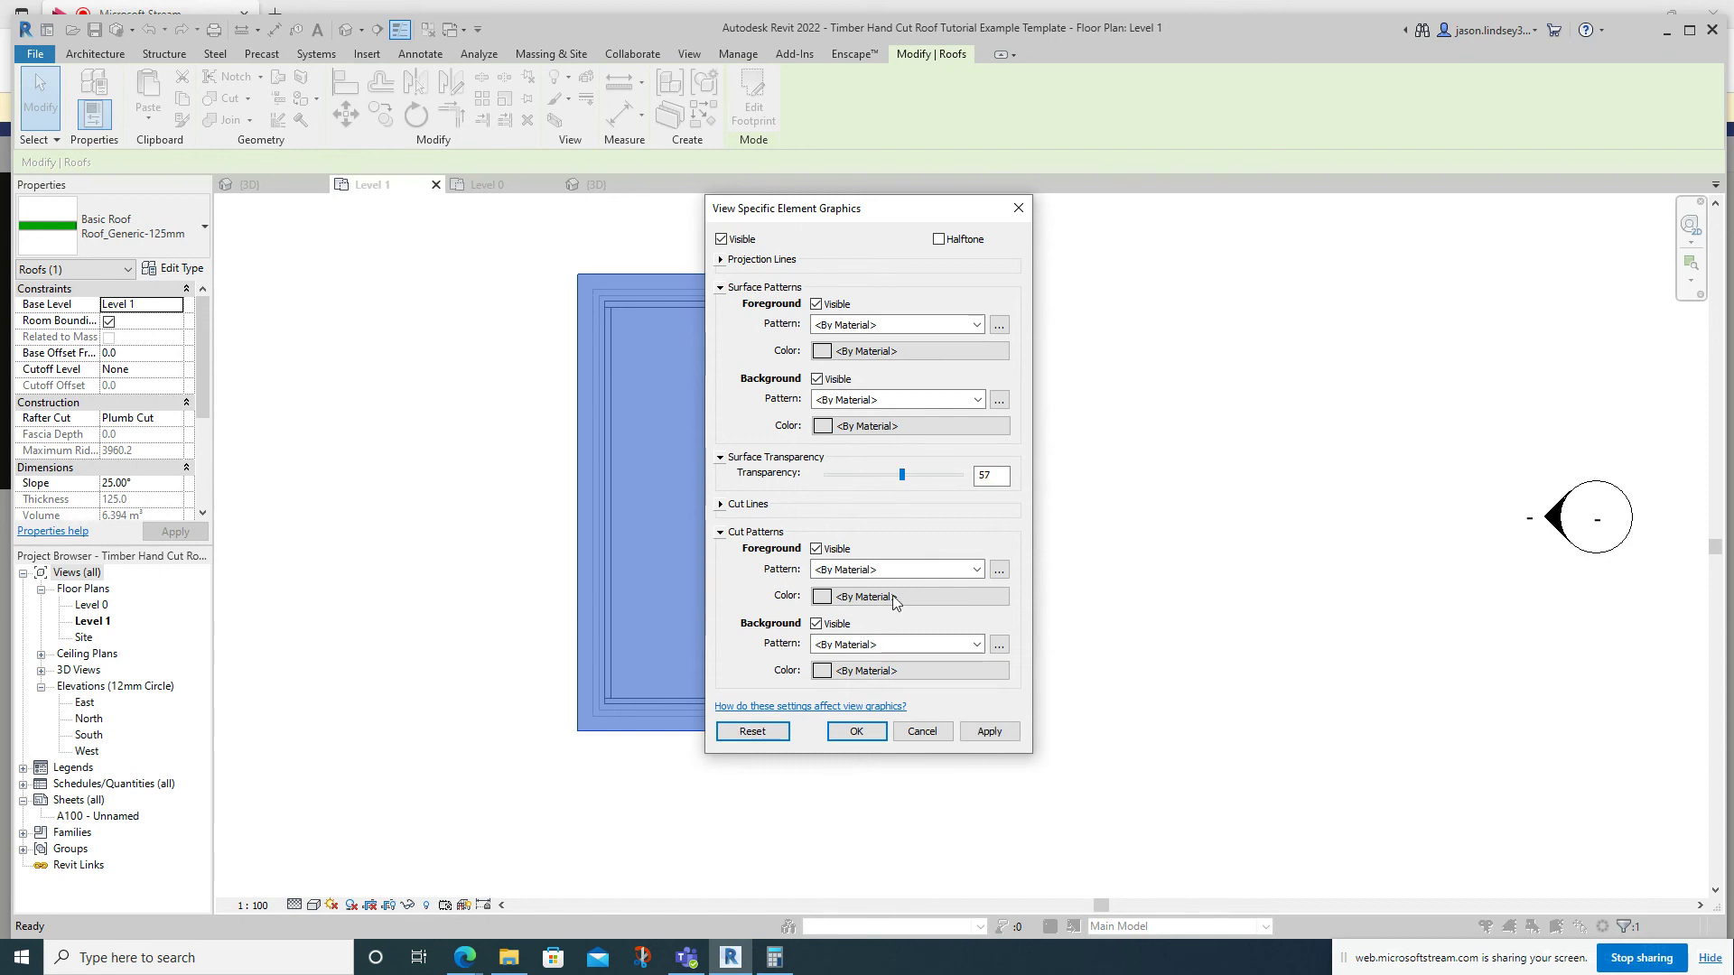
pyautogui.click(989, 731)
pyautogui.click(872, 740)
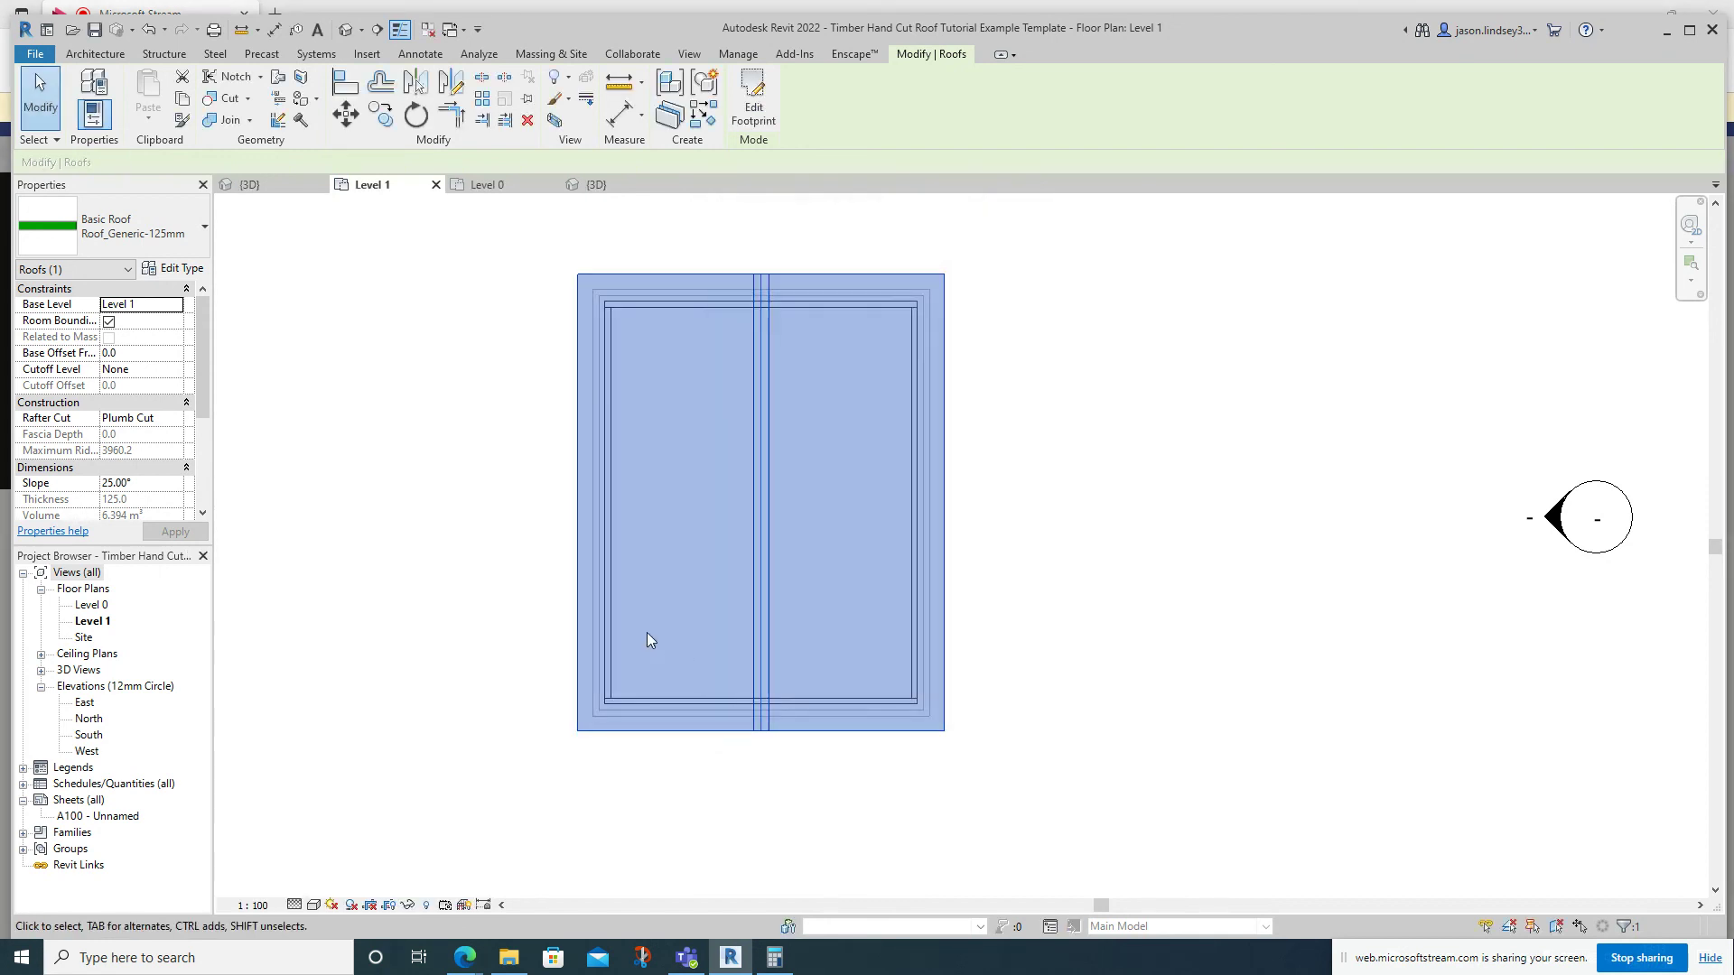
pyautogui.click(406, 337)
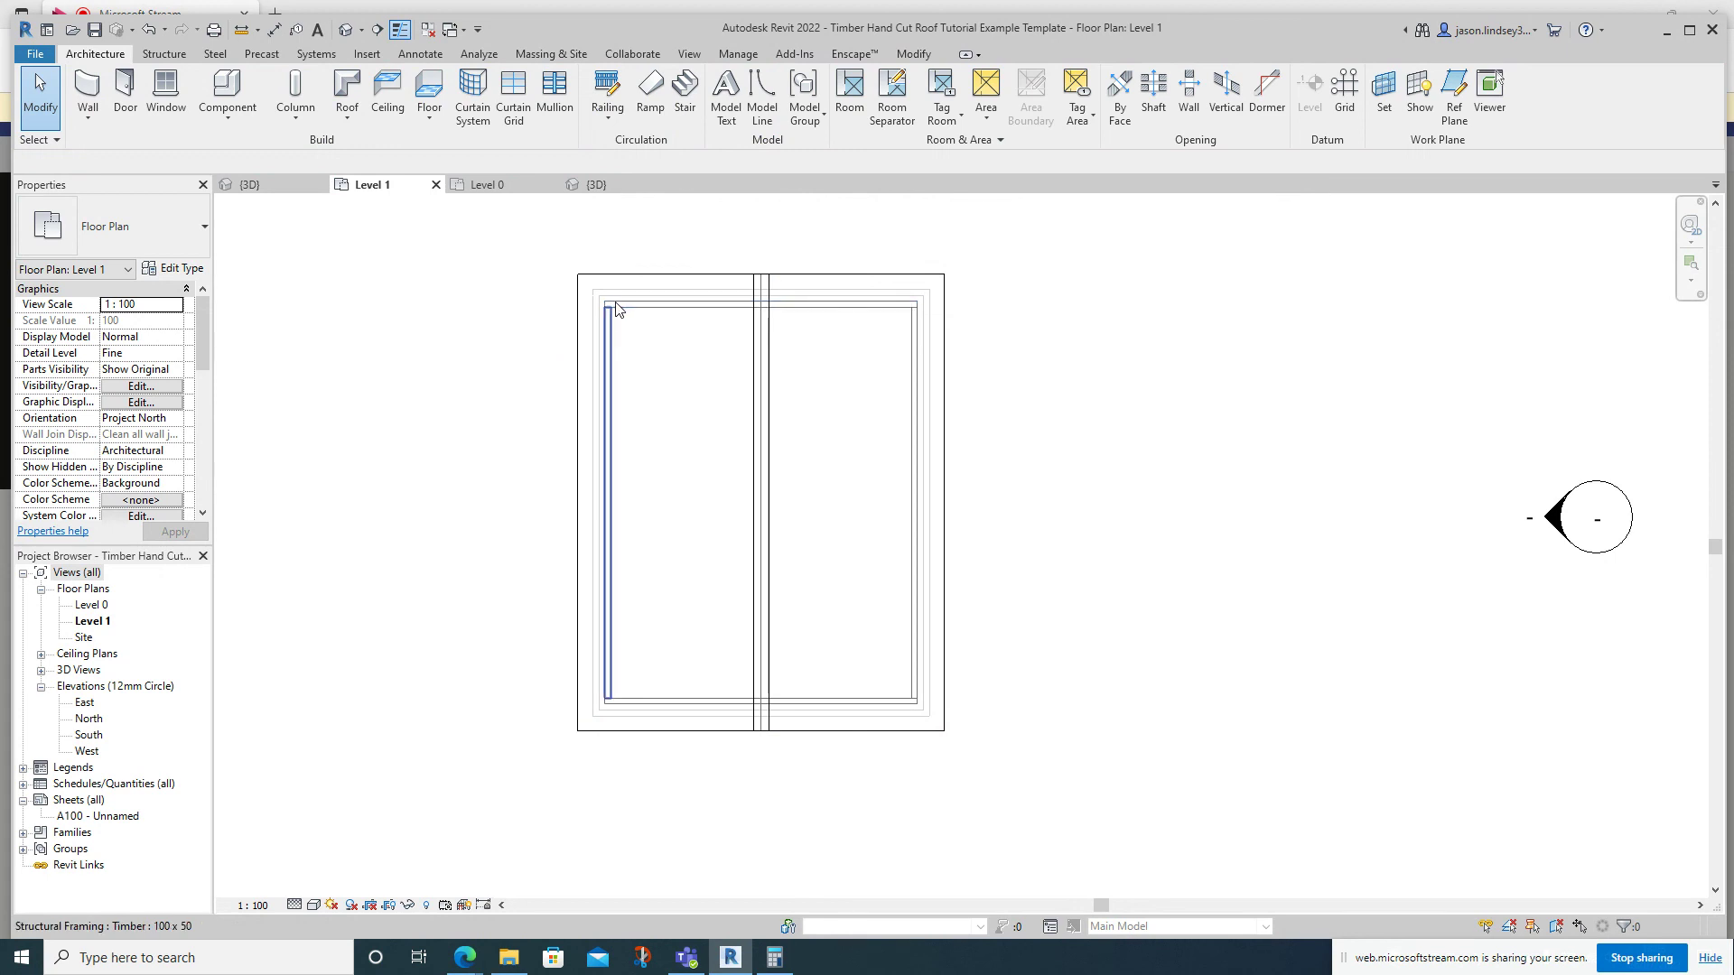
# In the Level 1 plan, place two 50 x 150 timber beams in line near the south end, from the west roof edge to the ridge line and on to the east edge.
pyautogui.scroll(4, 599, 316)
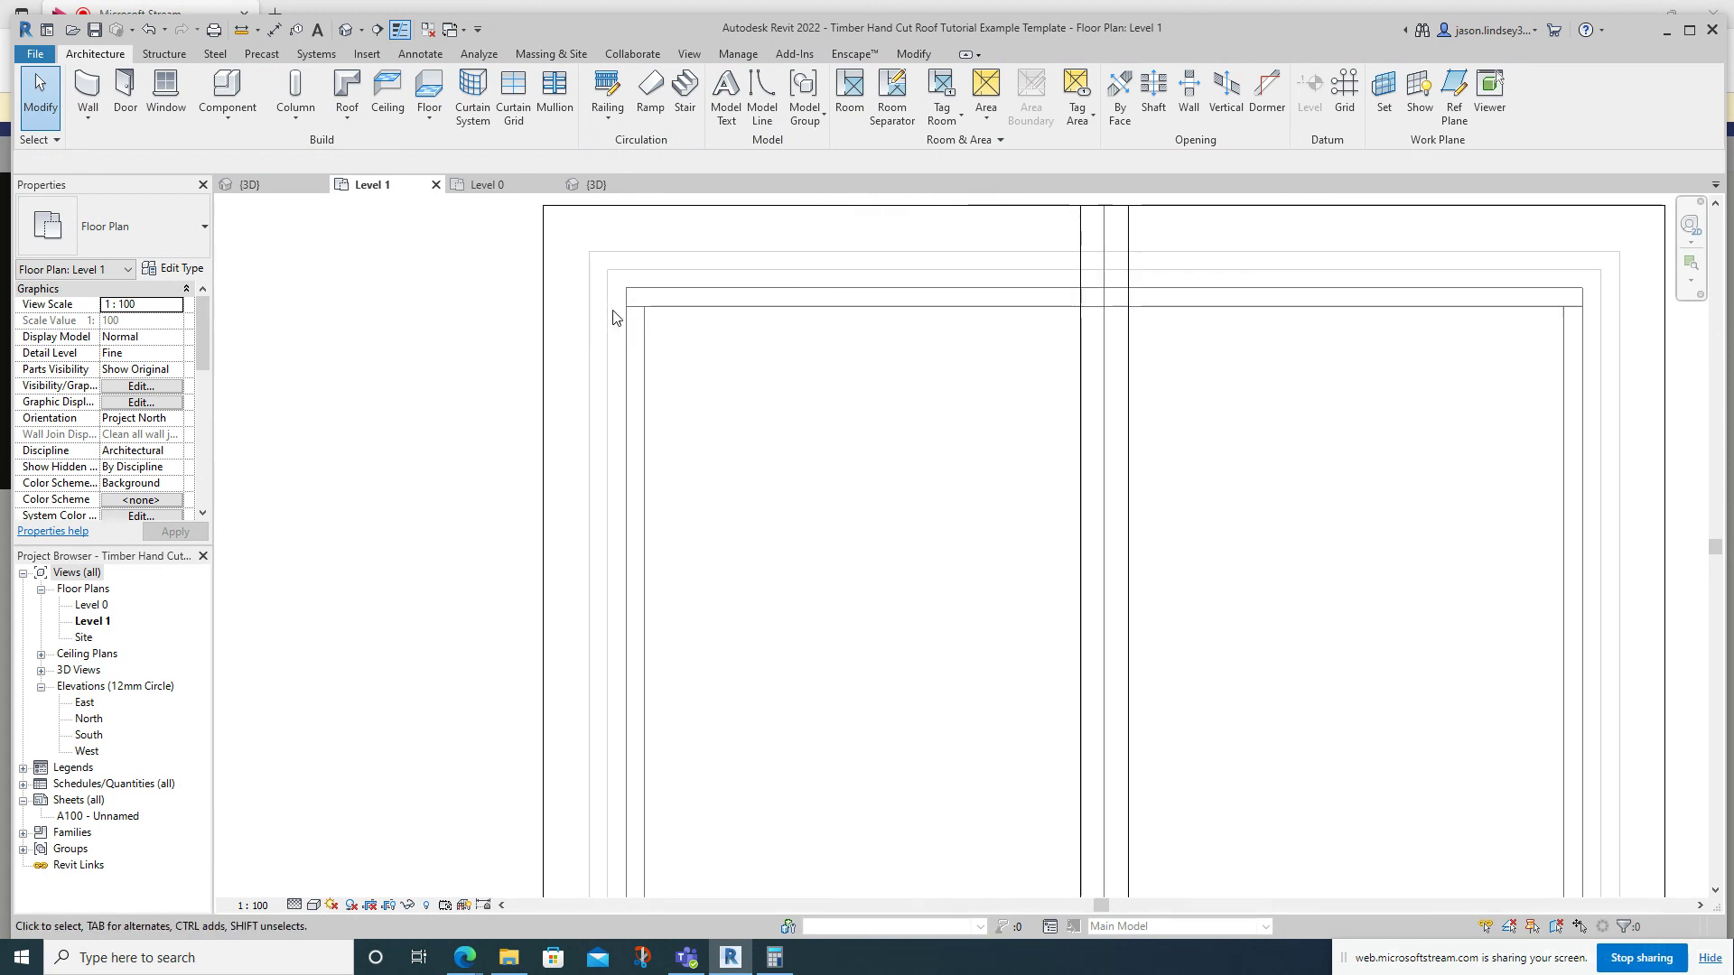
pyautogui.scroll(-6, 658, 361)
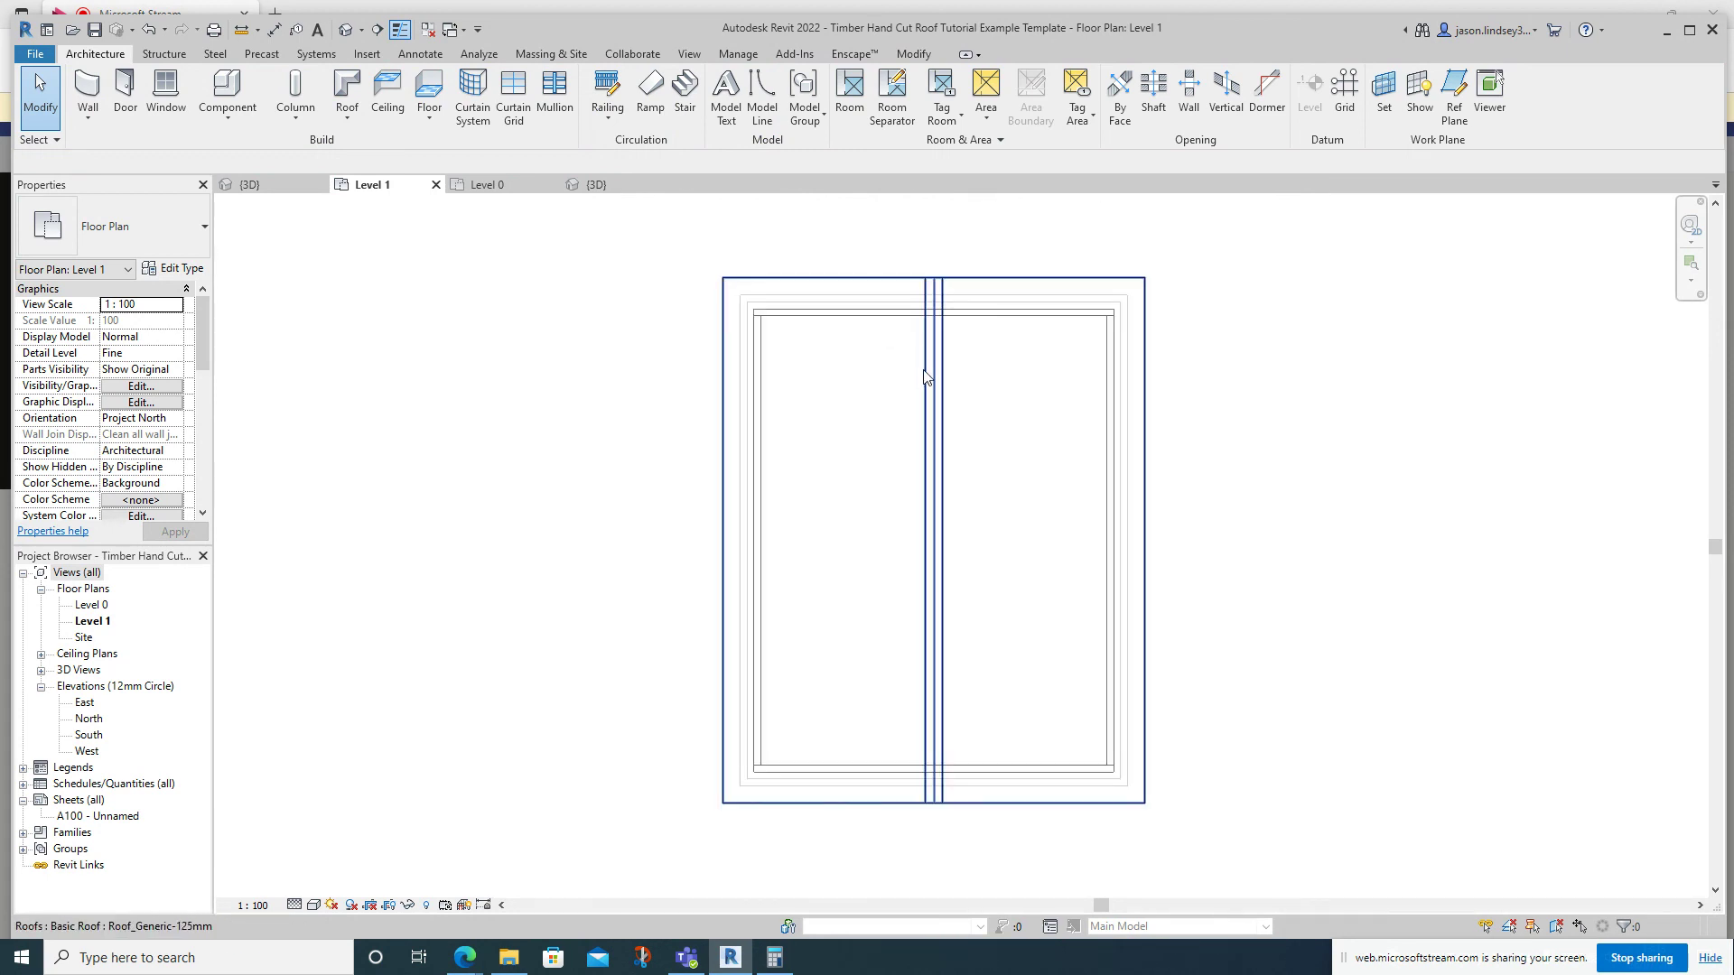
pyautogui.scroll(3, 840, 461)
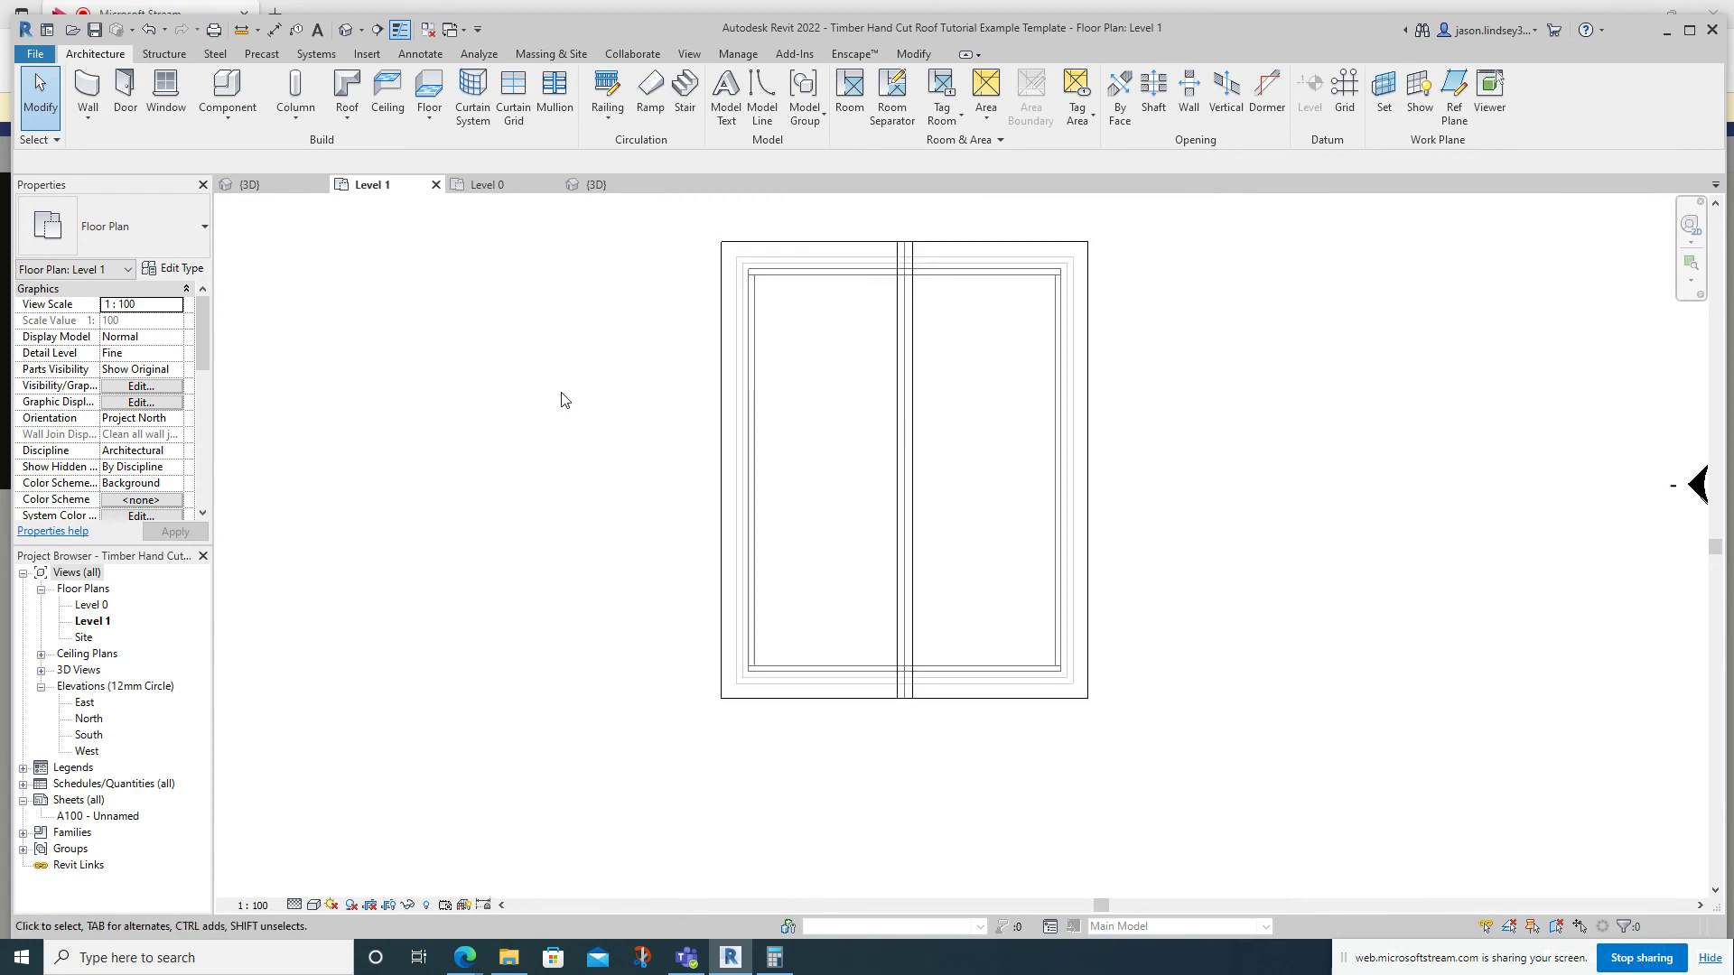
pyautogui.moveTo(847, 362); pyautogui.dragTo(733, 359, button='middle')
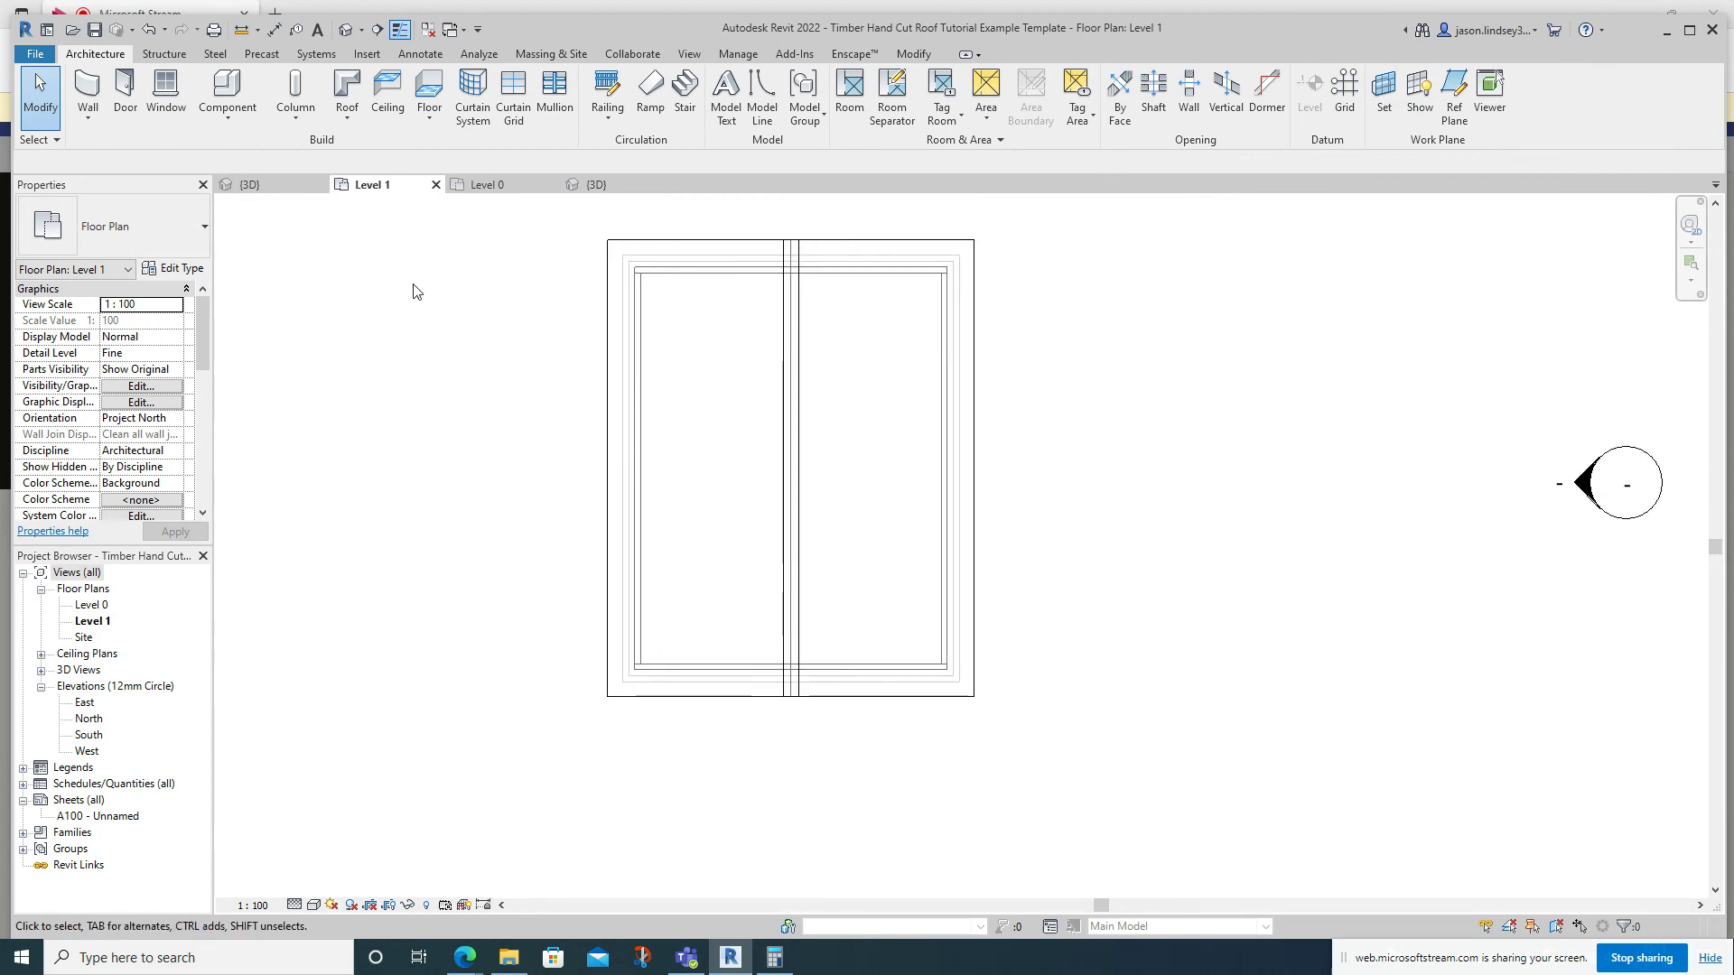
pyautogui.click(163, 53)
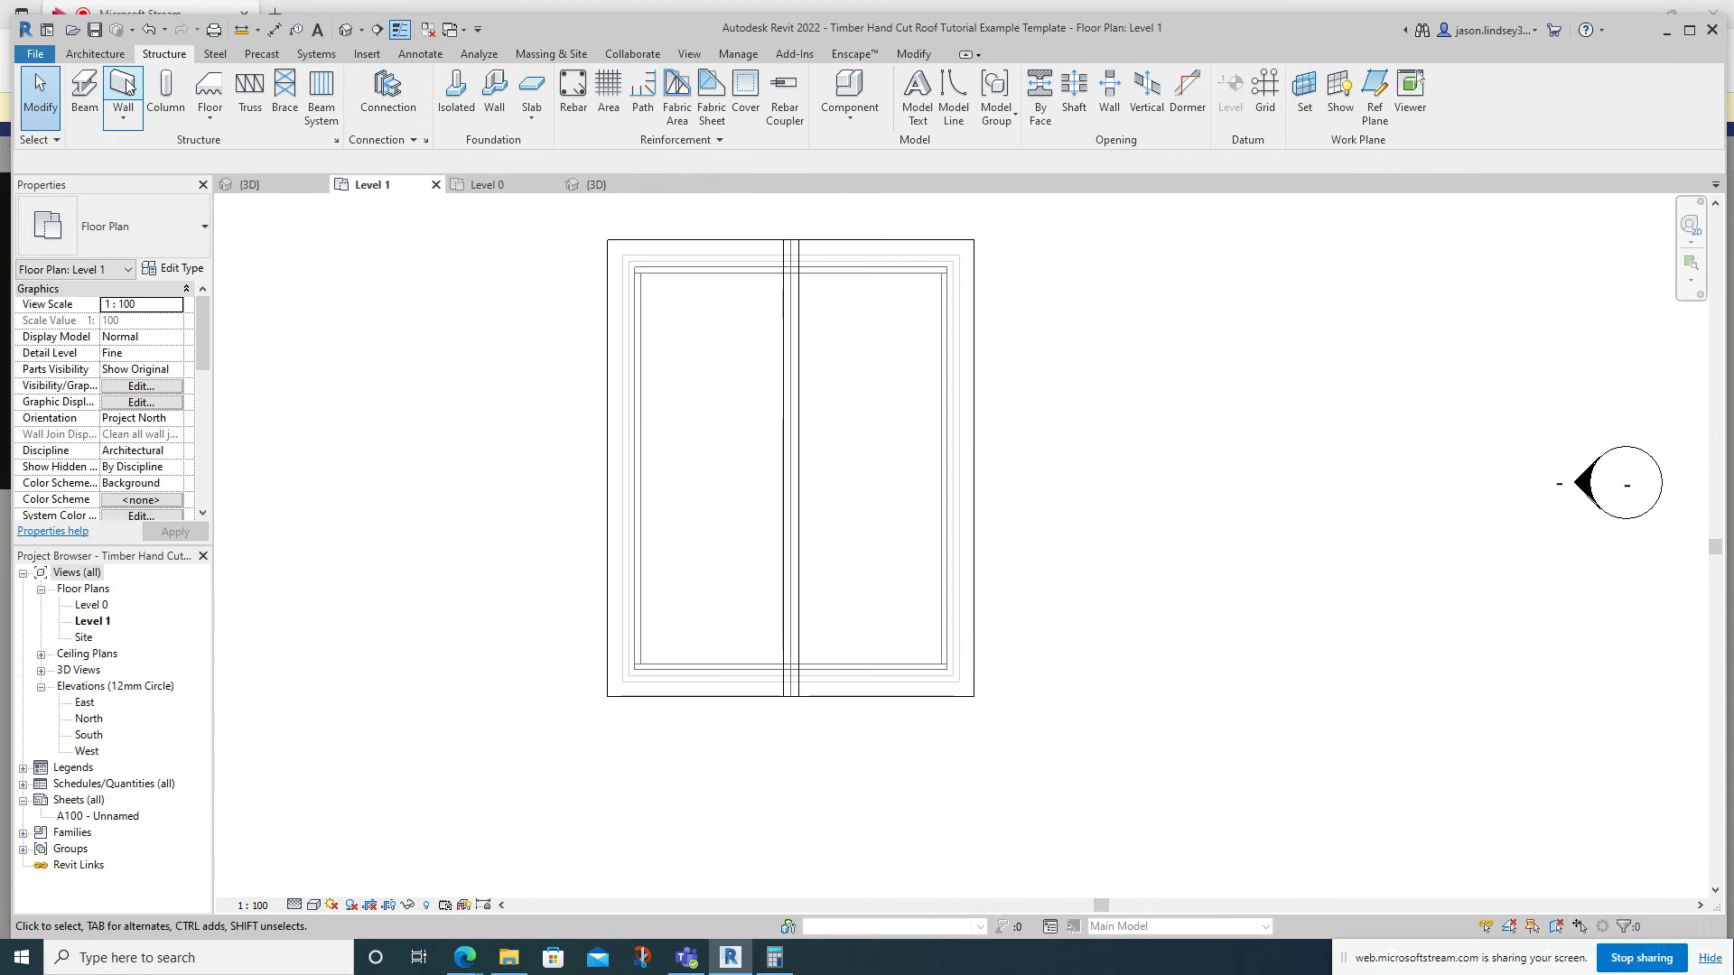
pyautogui.click(97, 87)
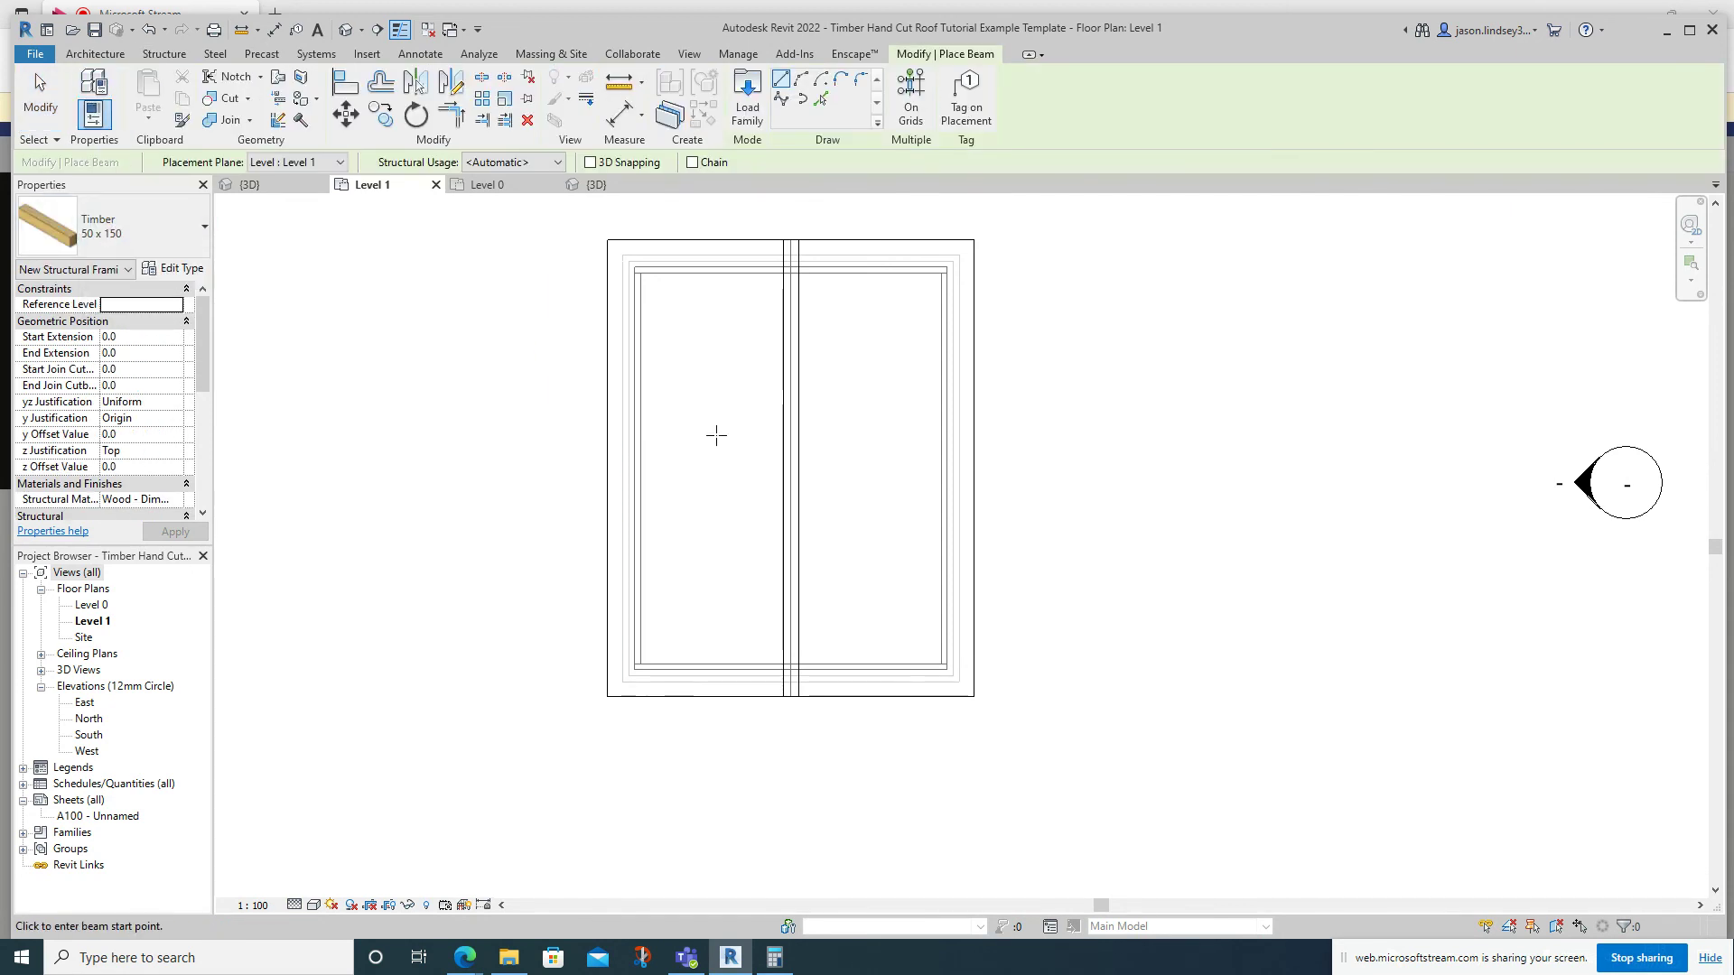
pyautogui.scroll(2, 693, 551)
pyautogui.scroll(2, 684, 561)
pyautogui.moveTo(674, 357); pyautogui.dragTo(664, 287, button='middle')
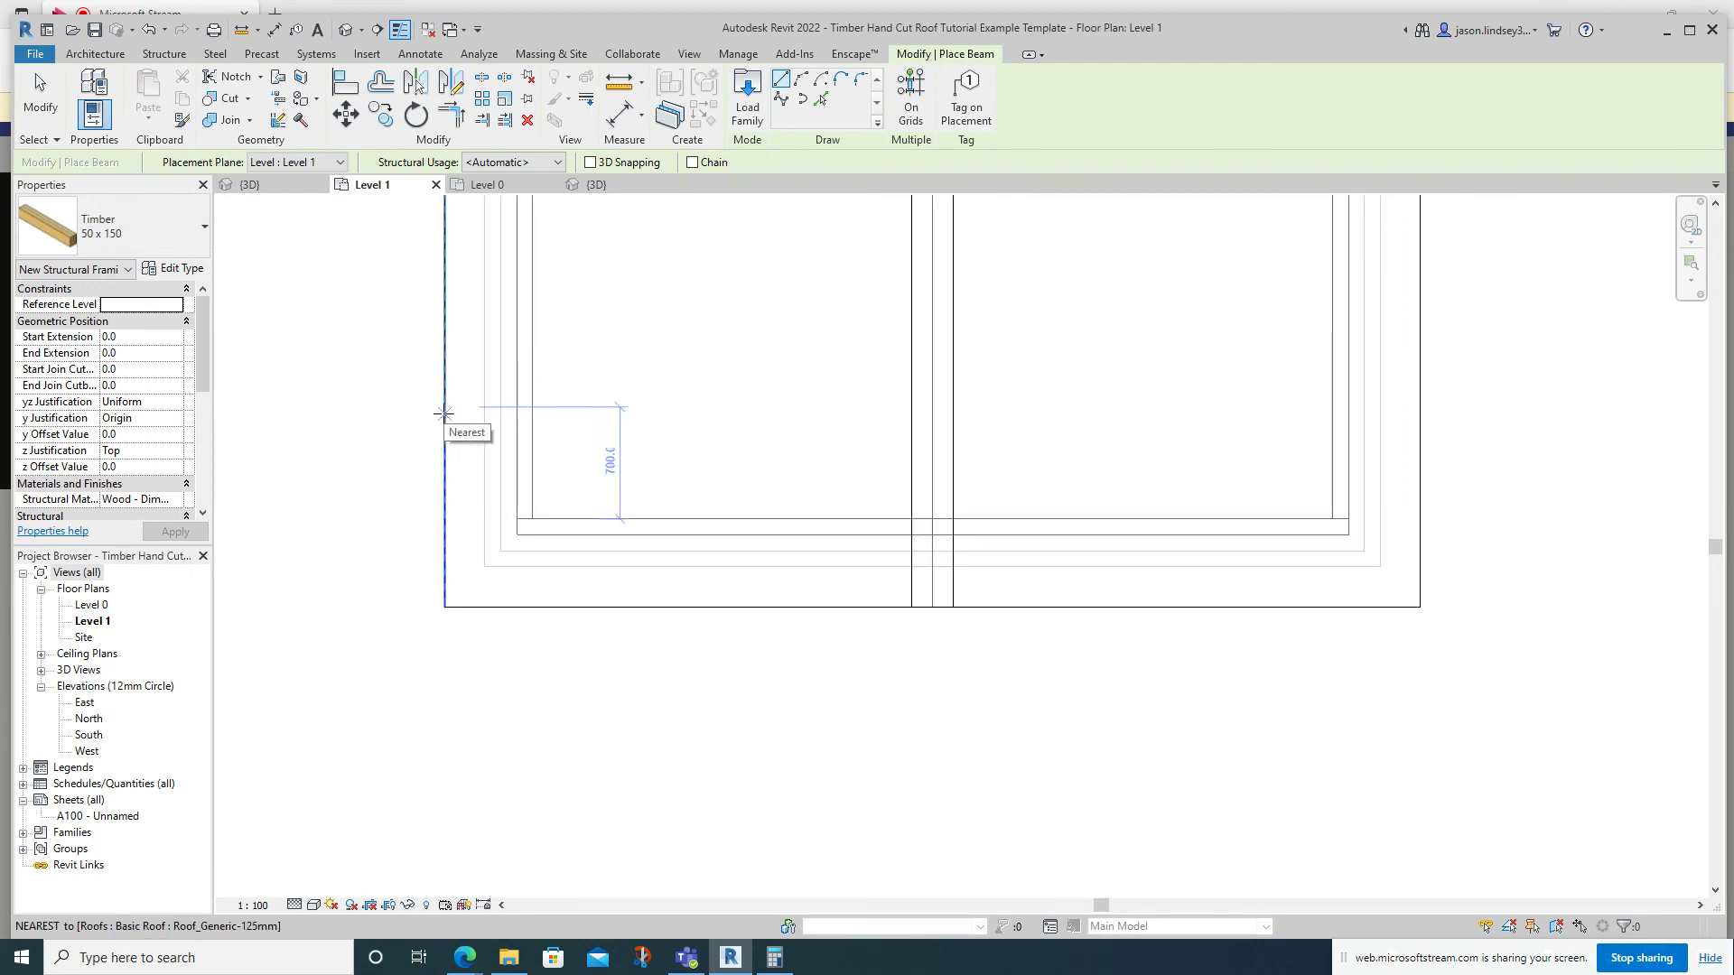
pyautogui.click(444, 412)
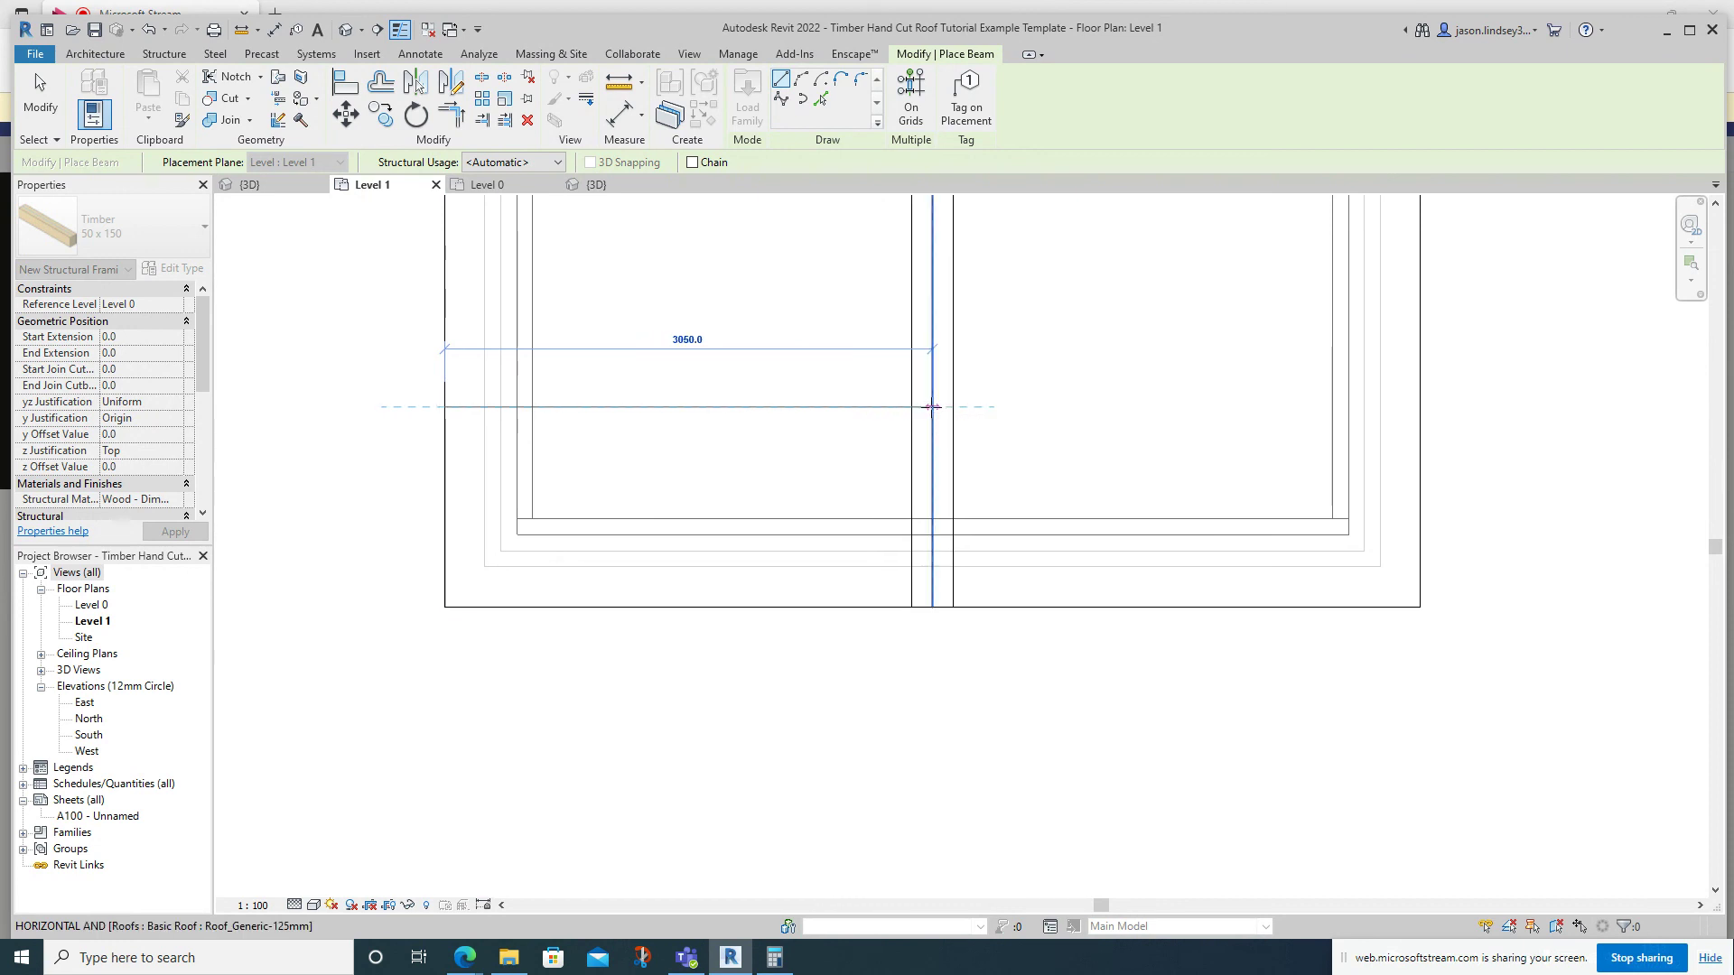
pyautogui.click(932, 407)
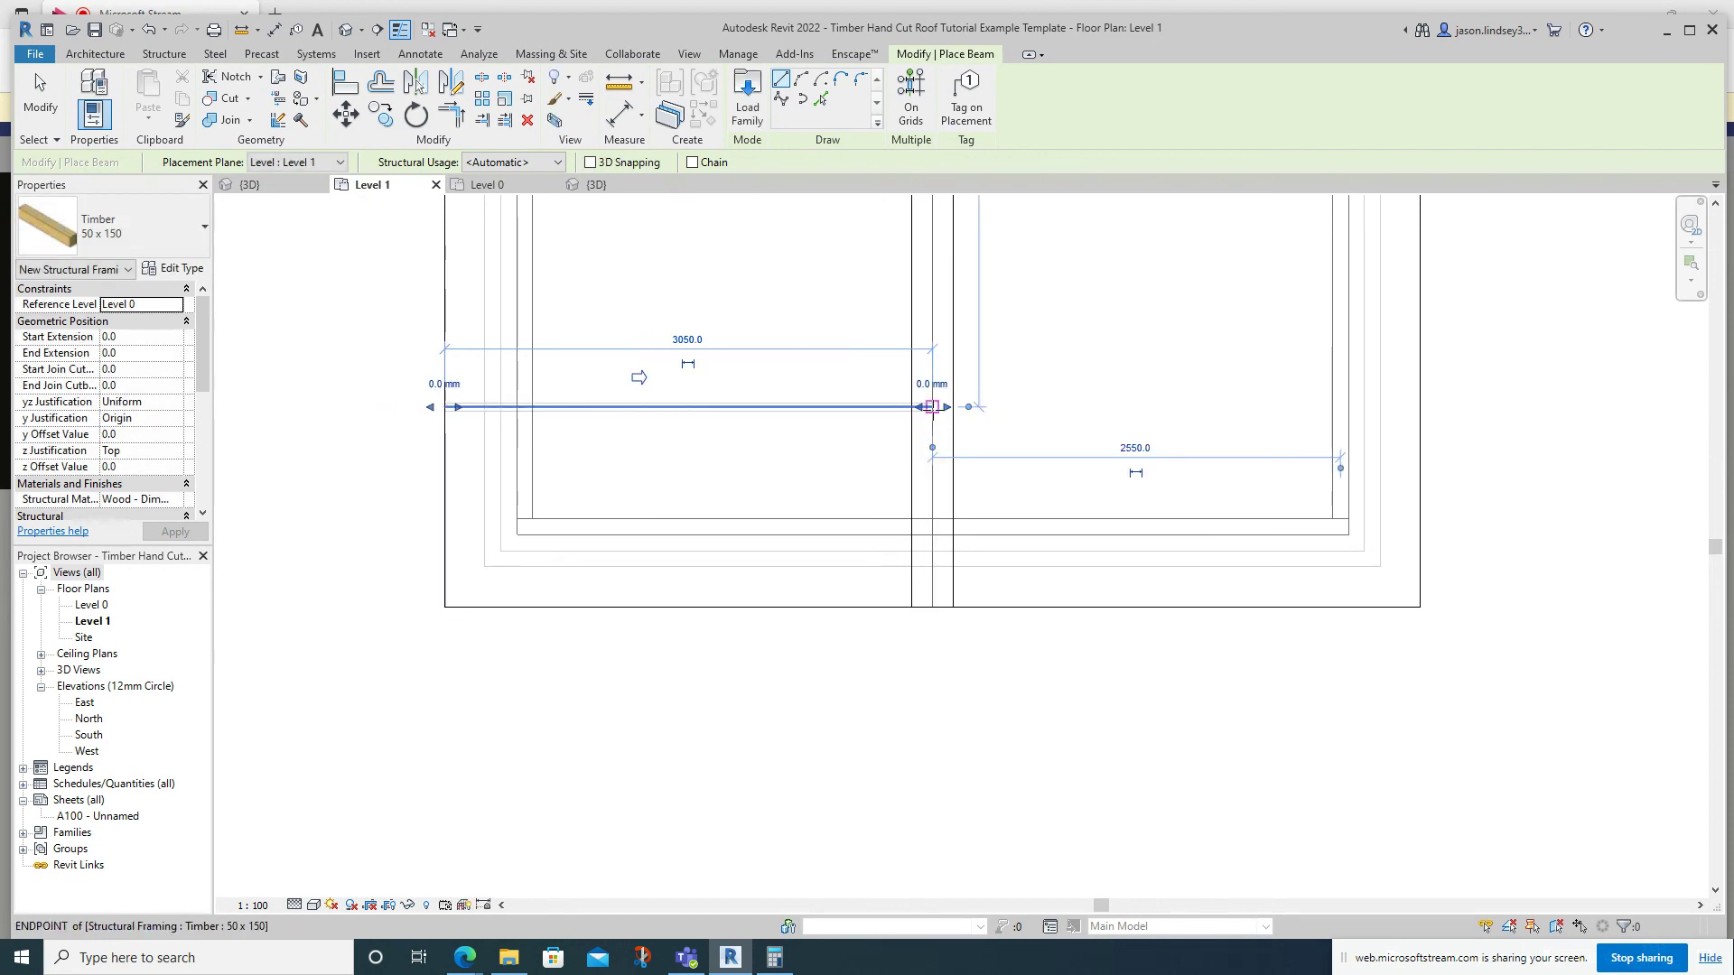
pyautogui.click(932, 407)
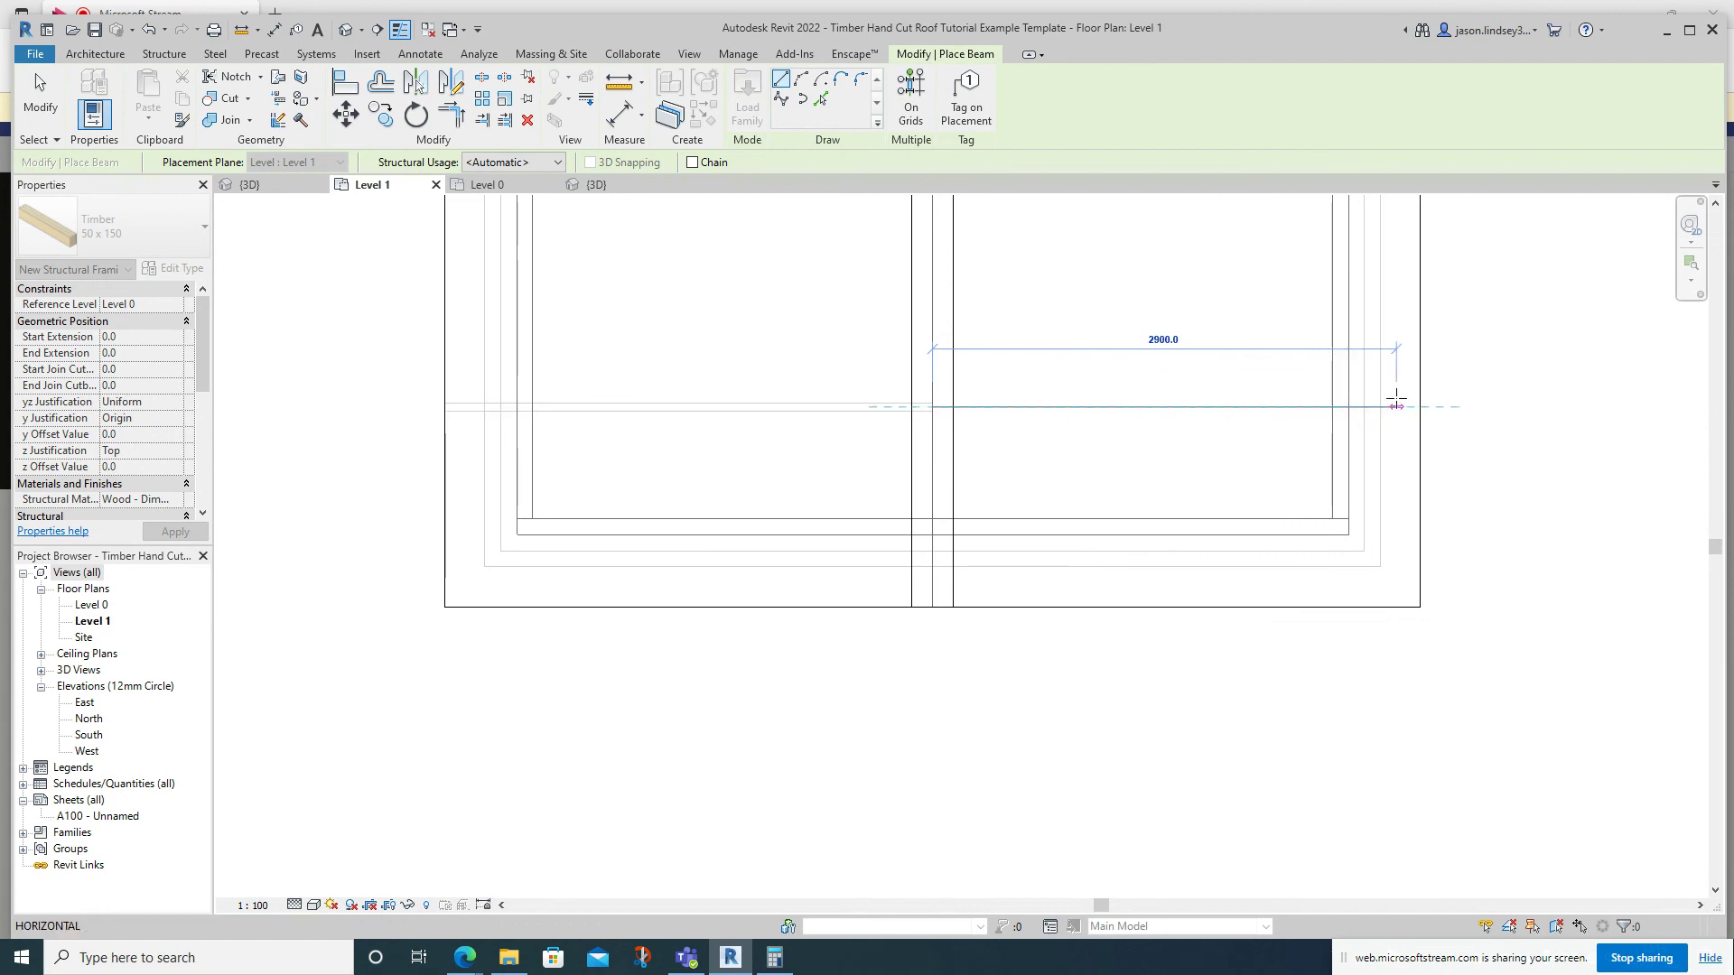
pyautogui.click(1418, 406)
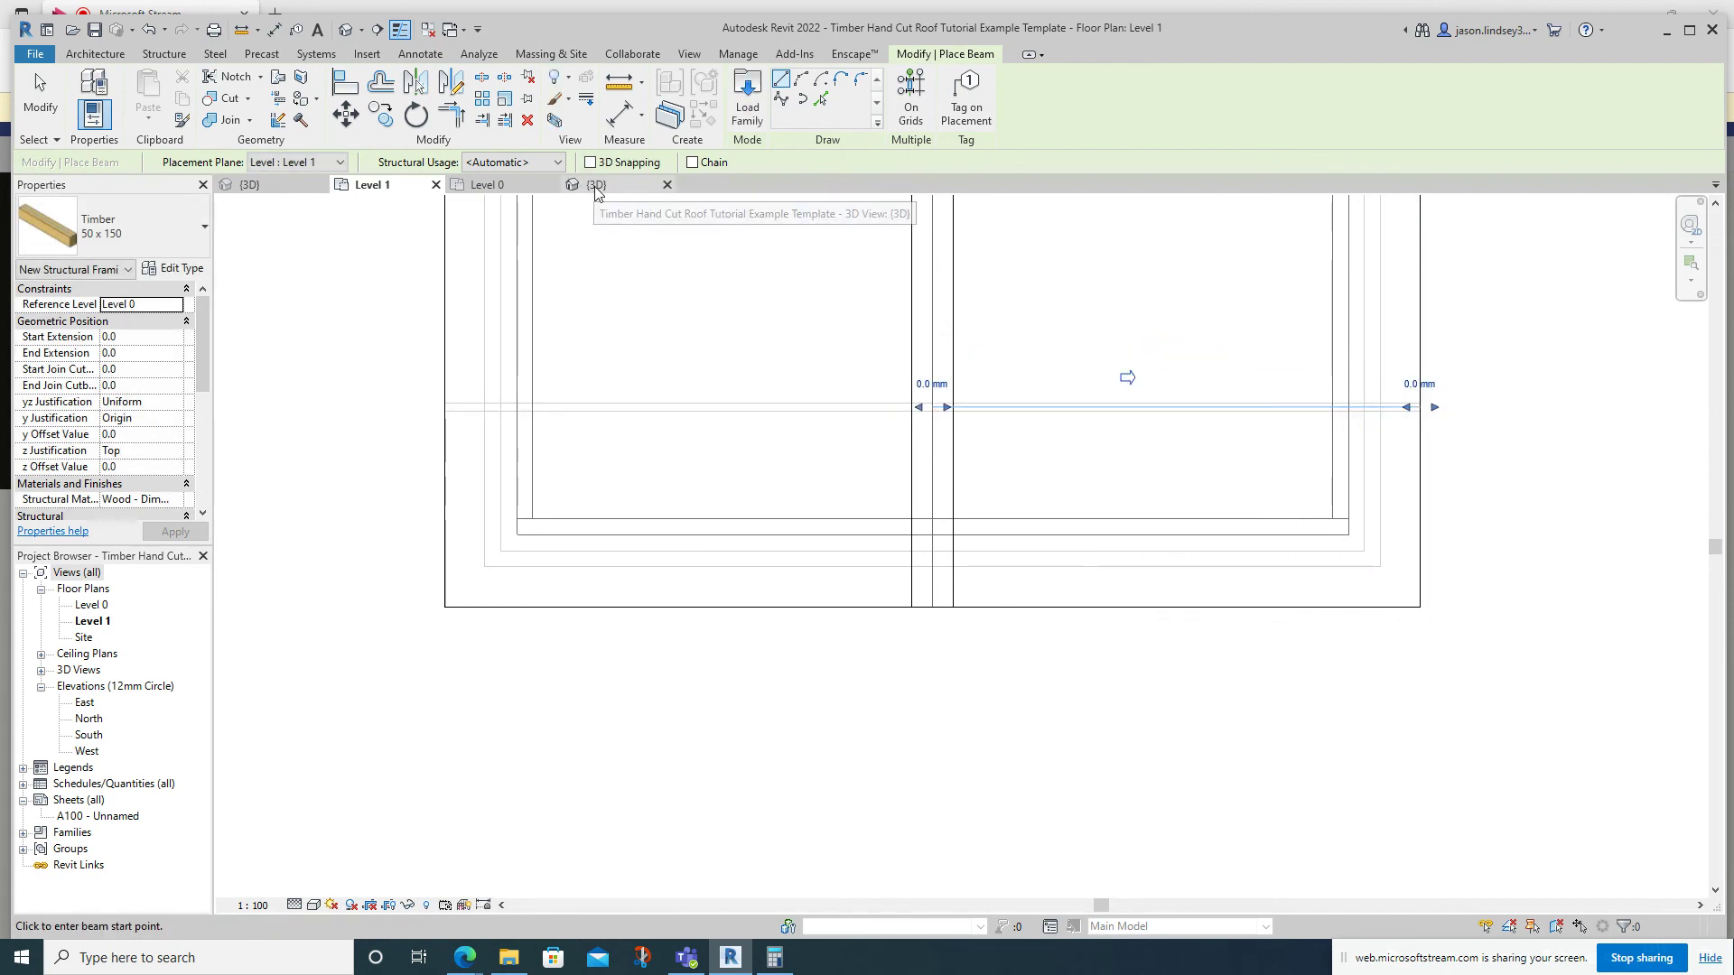
# Examine how the two new timbers sit against the roof in the 3D view and the South elevation, ending beam placement.
pyautogui.click(596, 185)
pyautogui.scroll(-3, 571, 620)
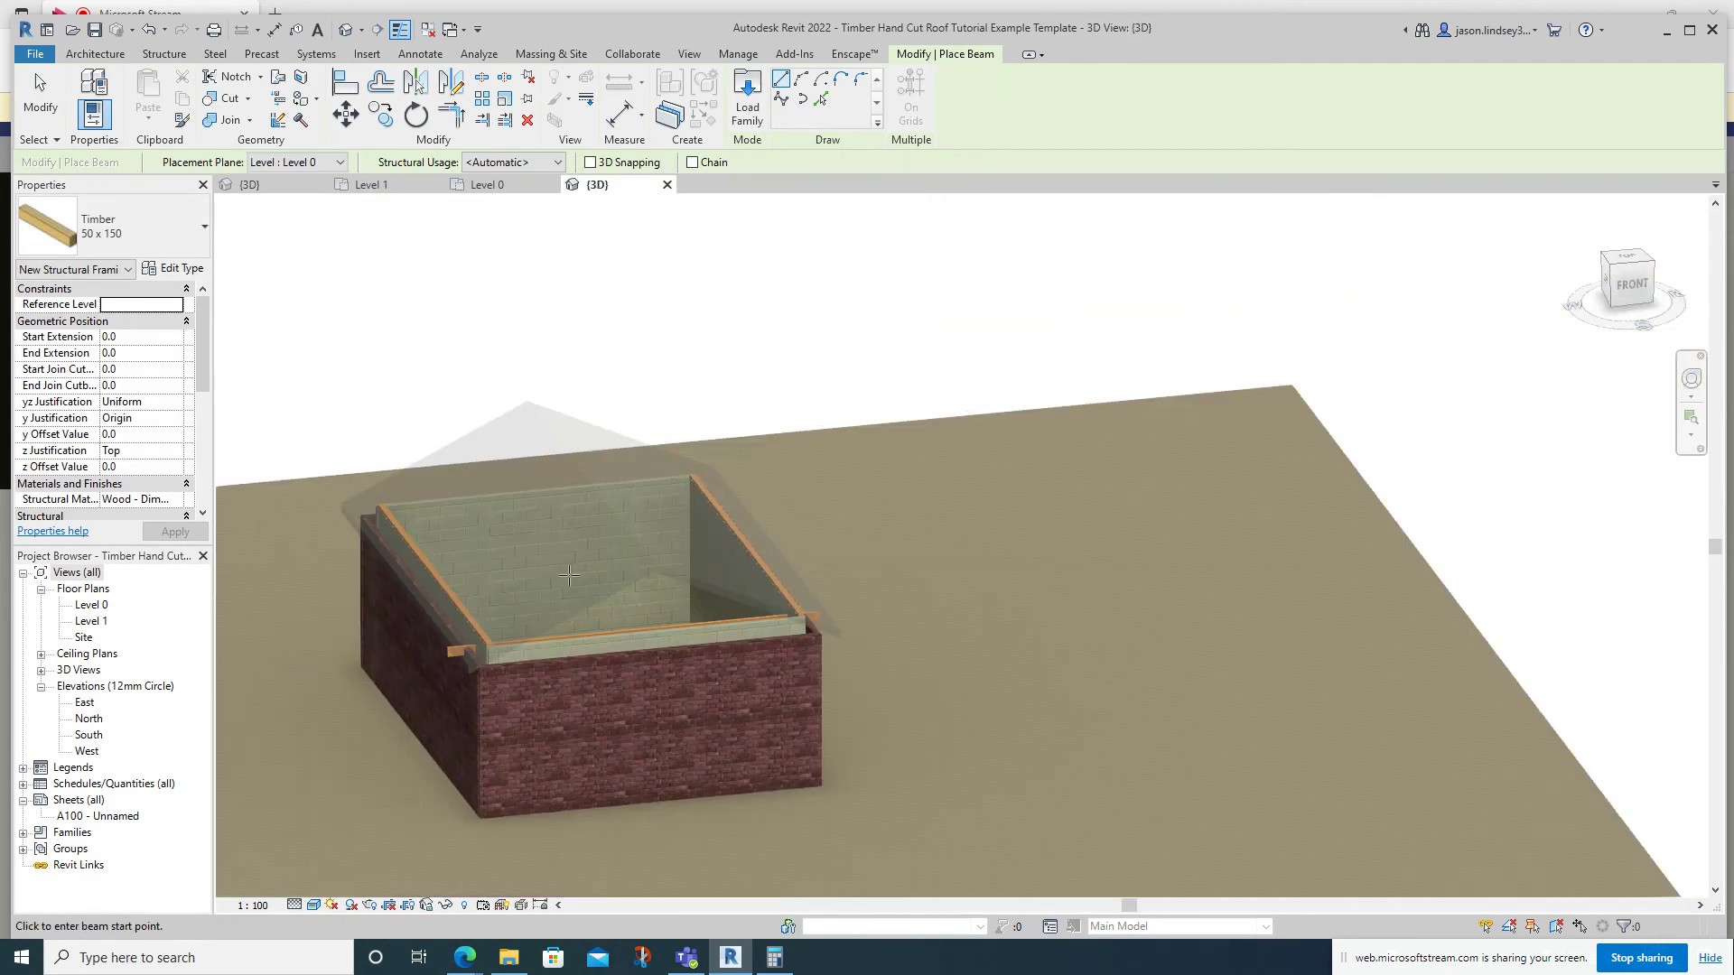
pyautogui.keyDown('shift'); pyautogui.moveTo(564, 568); pyautogui.dragTo(578, 677, button='middle'); pyautogui.keyUp('shift')
pyautogui.scroll(4, 578, 678)
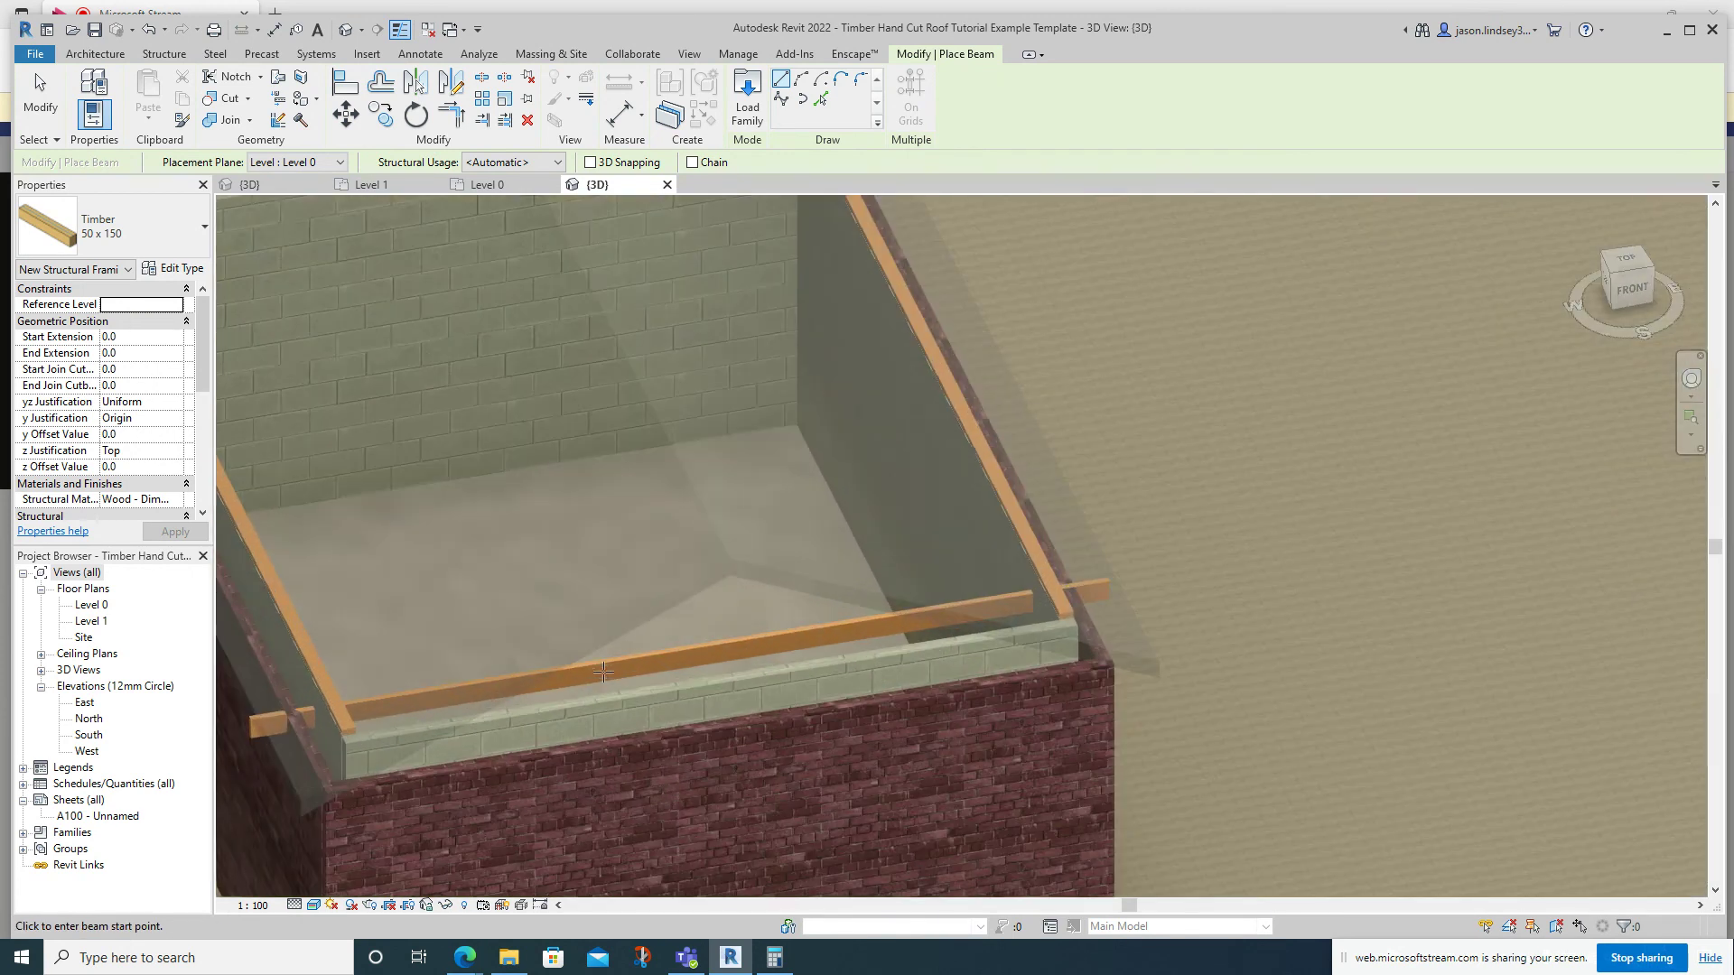
pyautogui.scroll(2, 649, 646)
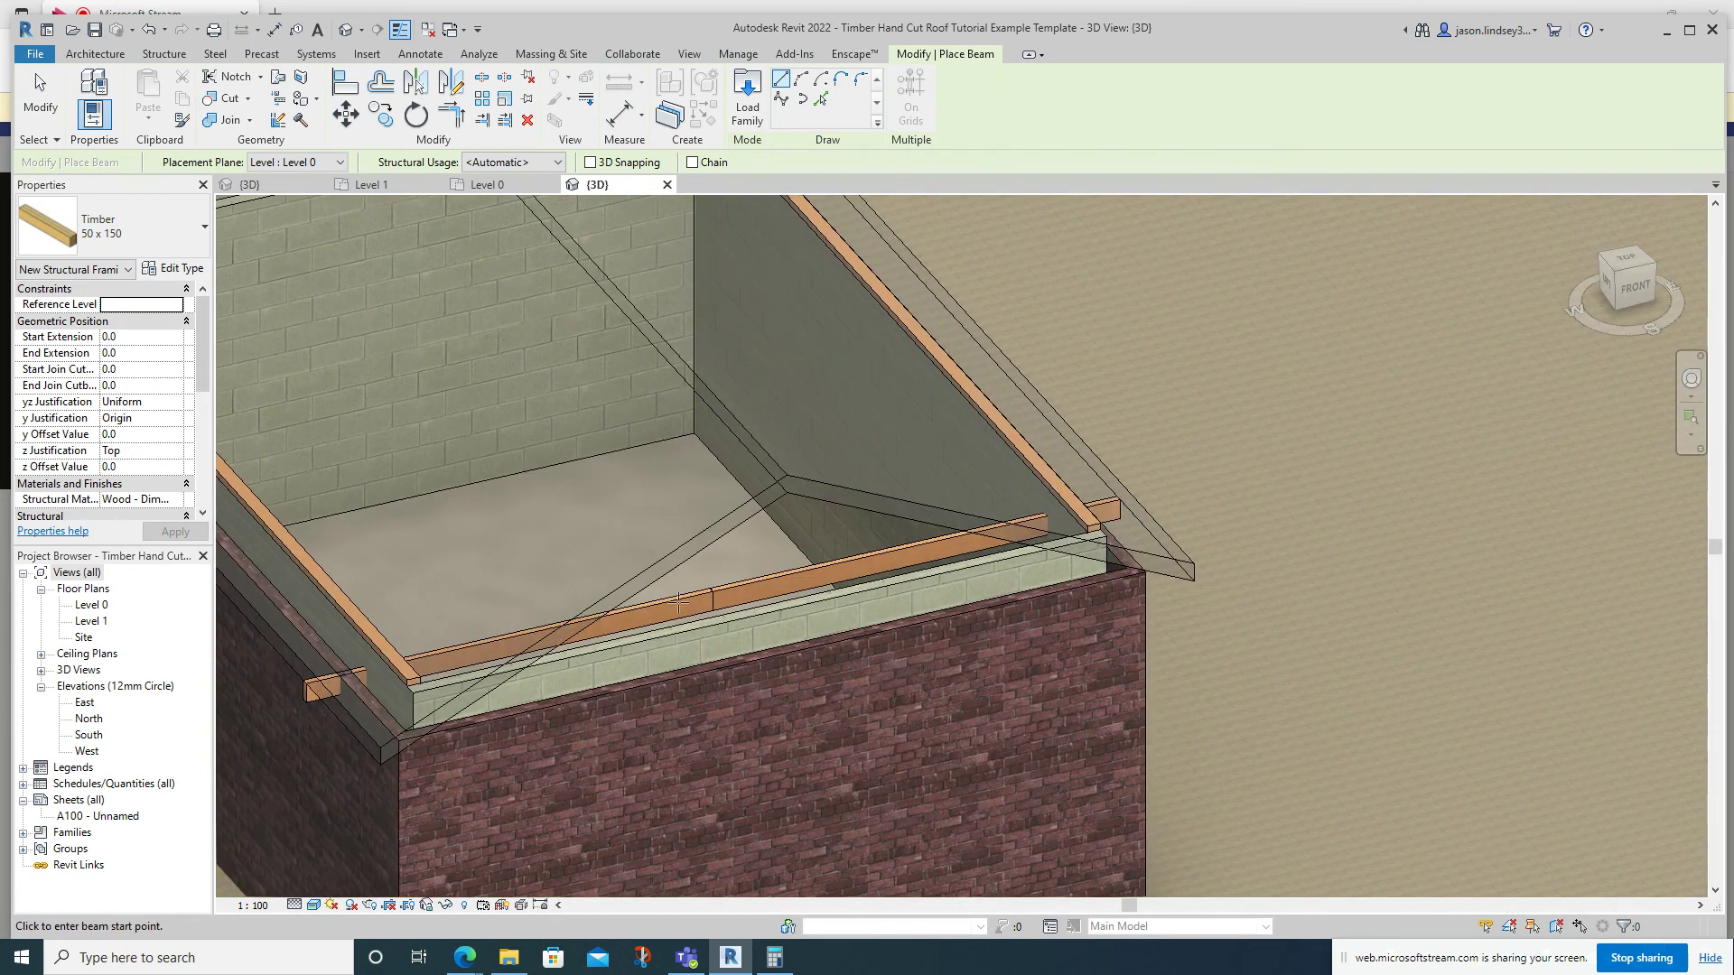
pyautogui.press('Escape')
pyautogui.press('Escape')
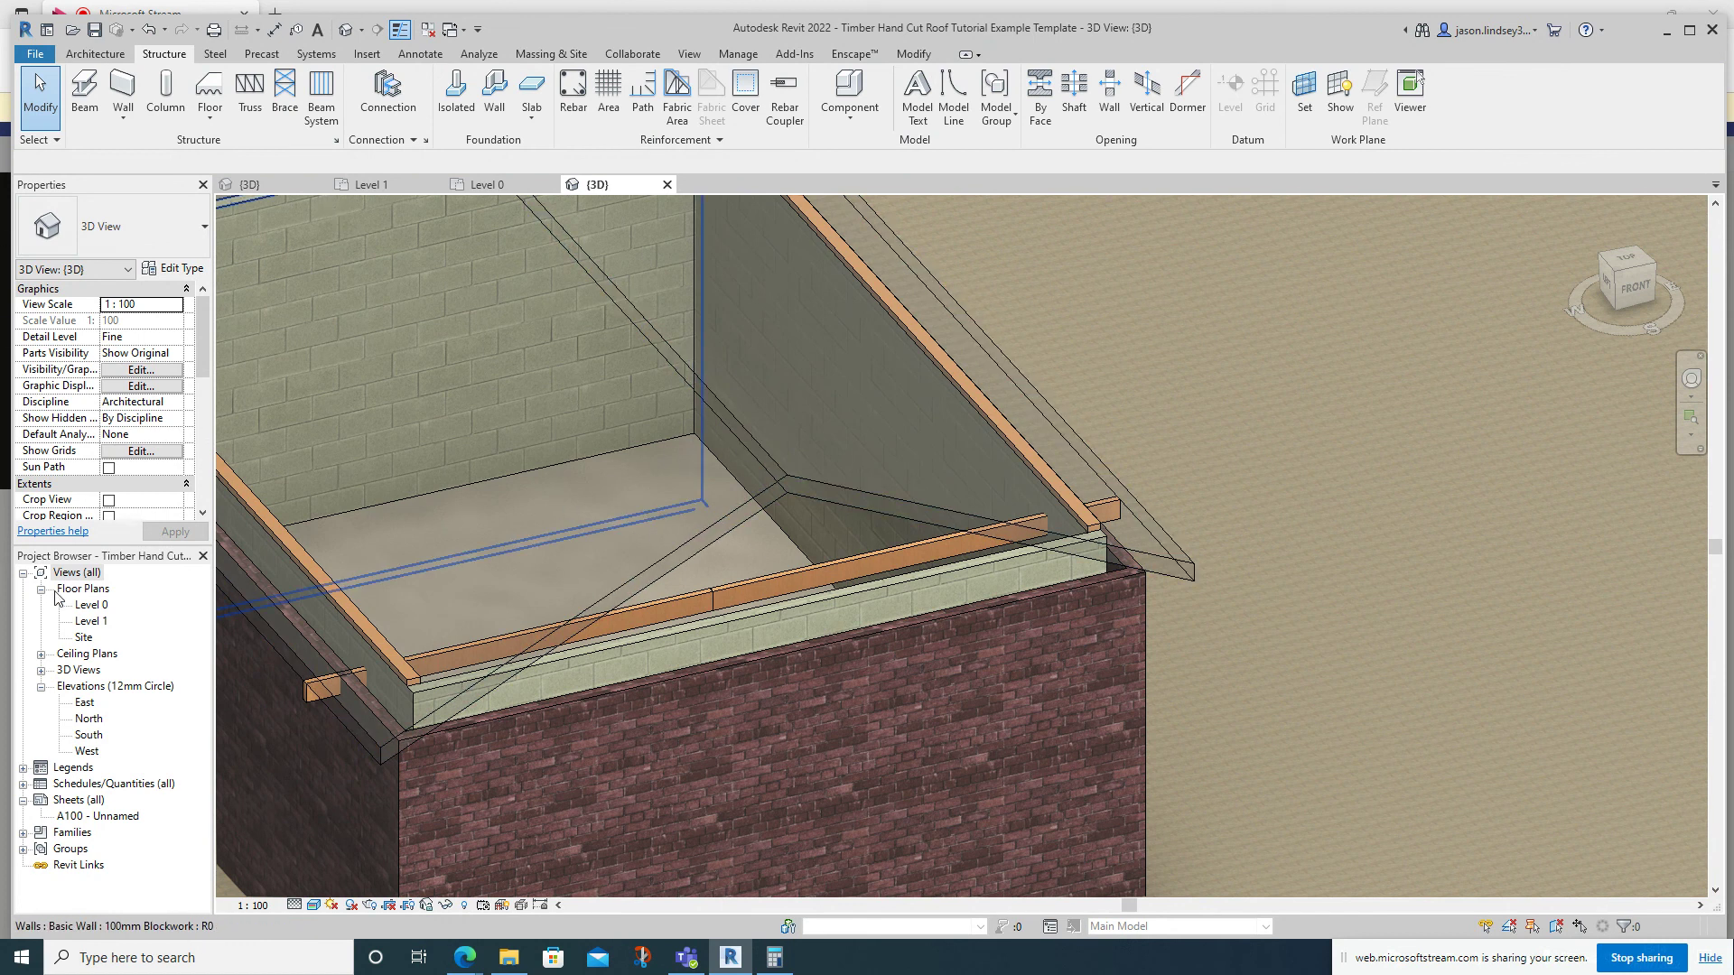
pyautogui.doubleClick(90, 736)
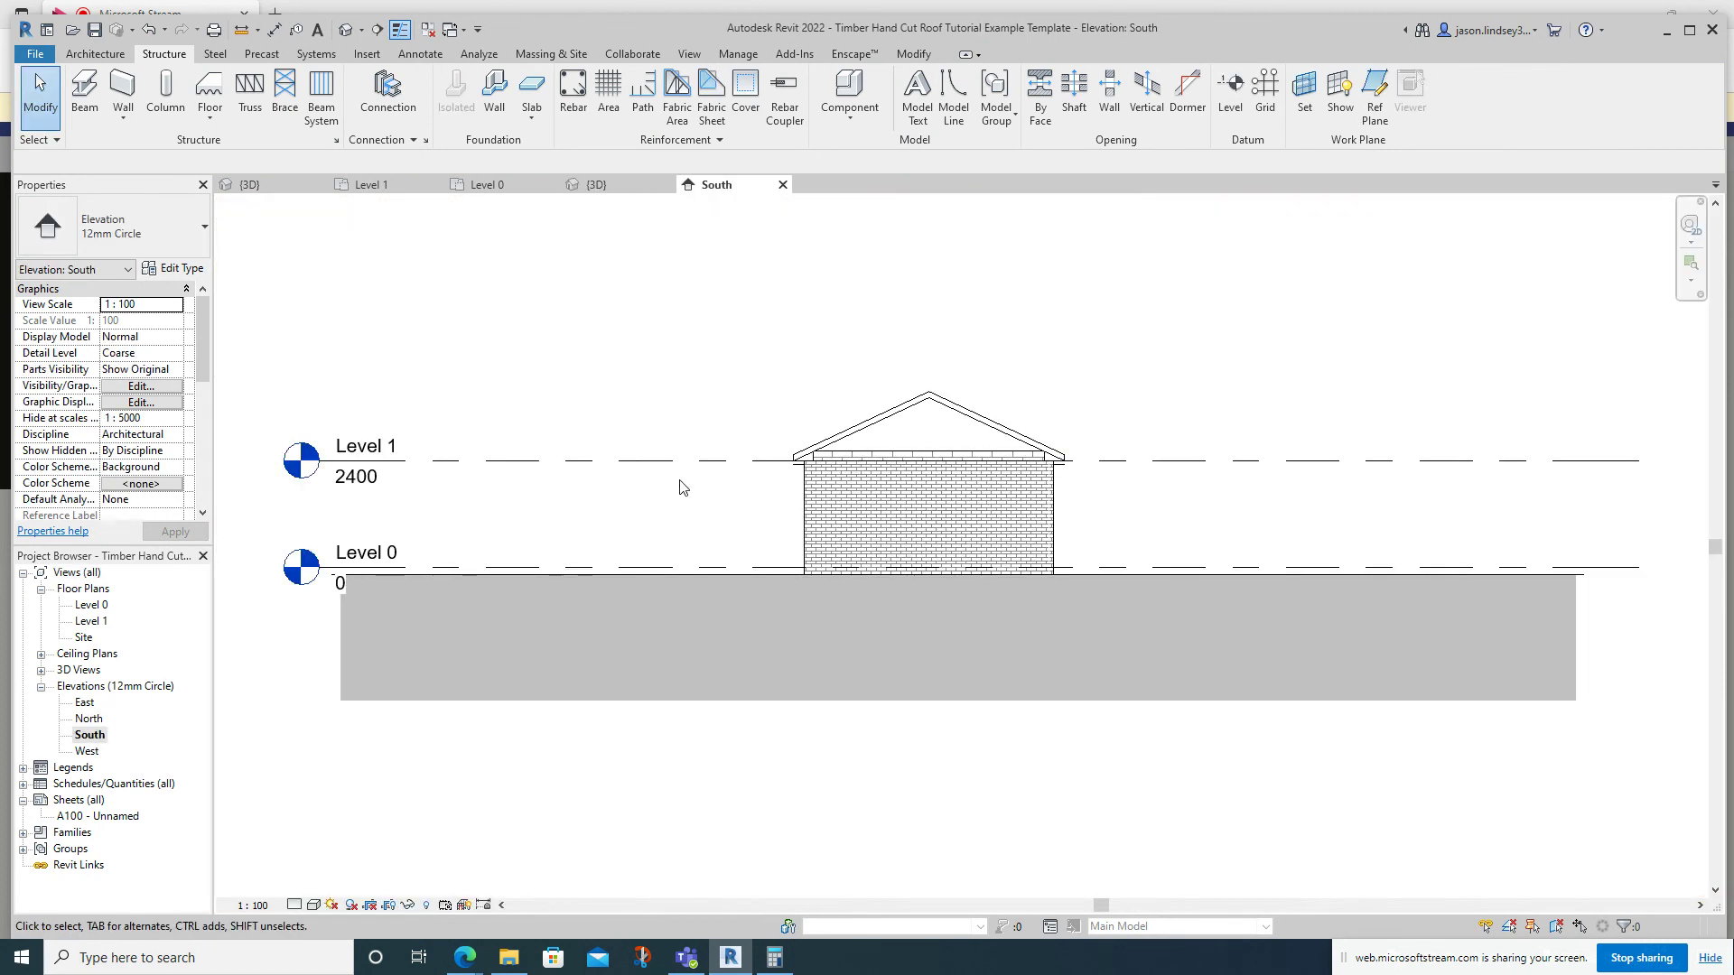
pyautogui.scroll(1, 884, 449)
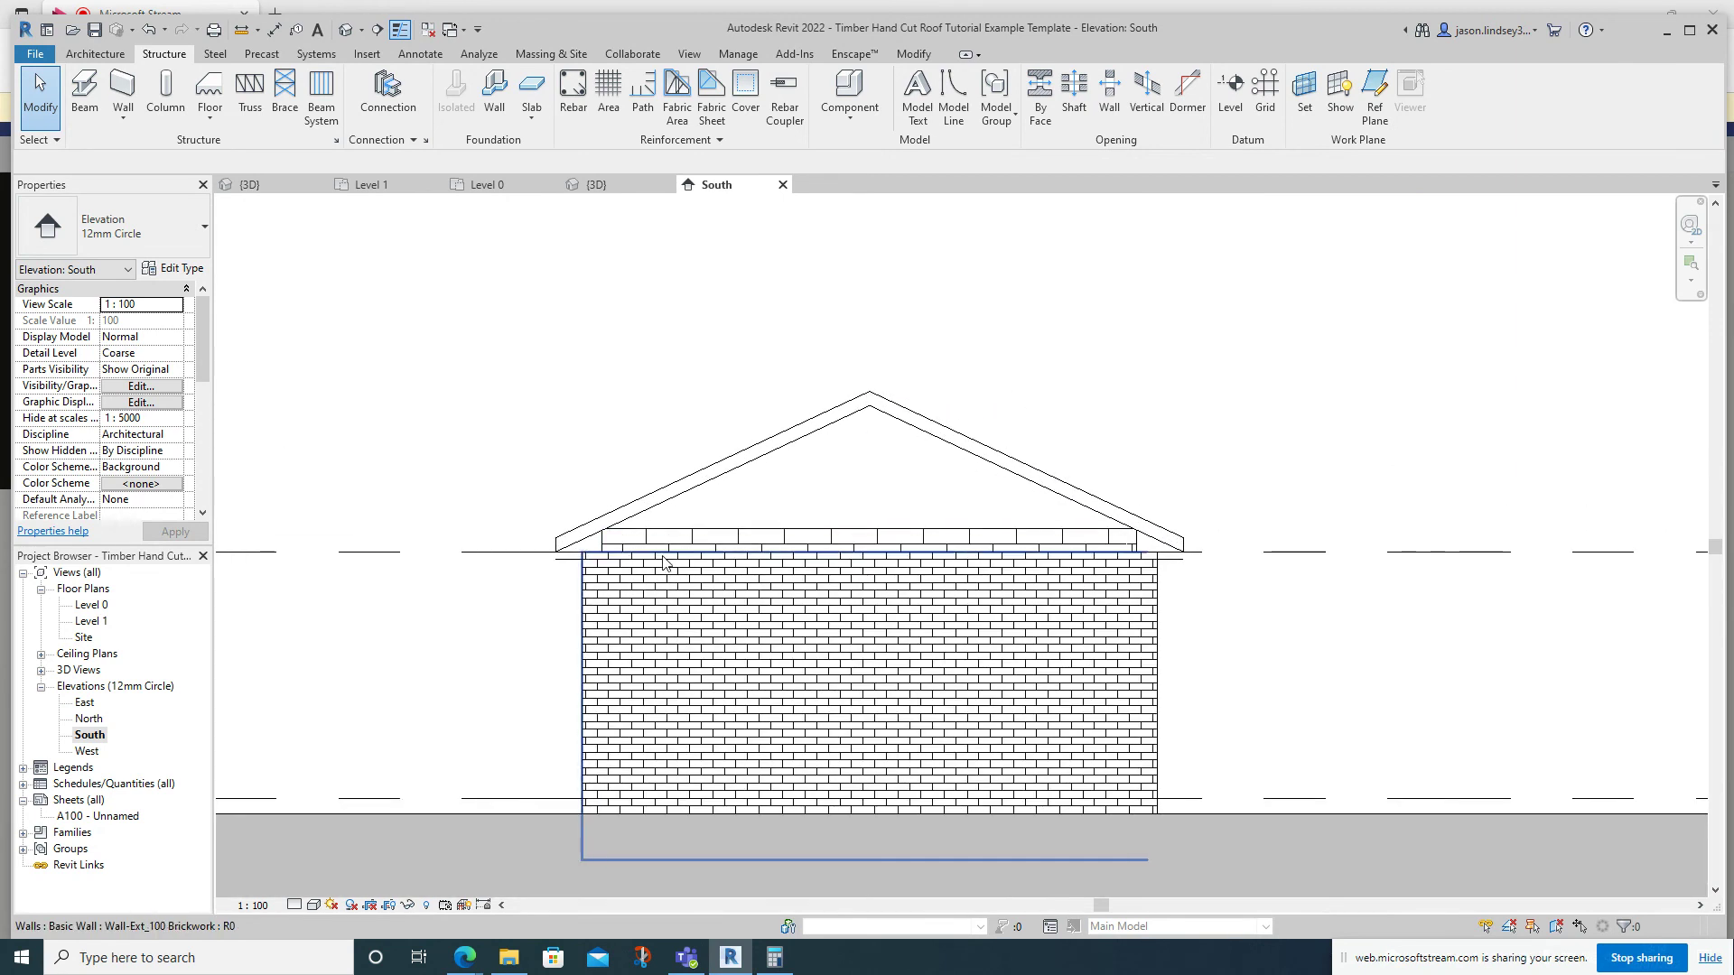
pyautogui.scroll(2, 579, 575)
pyautogui.scroll(-3, 579, 575)
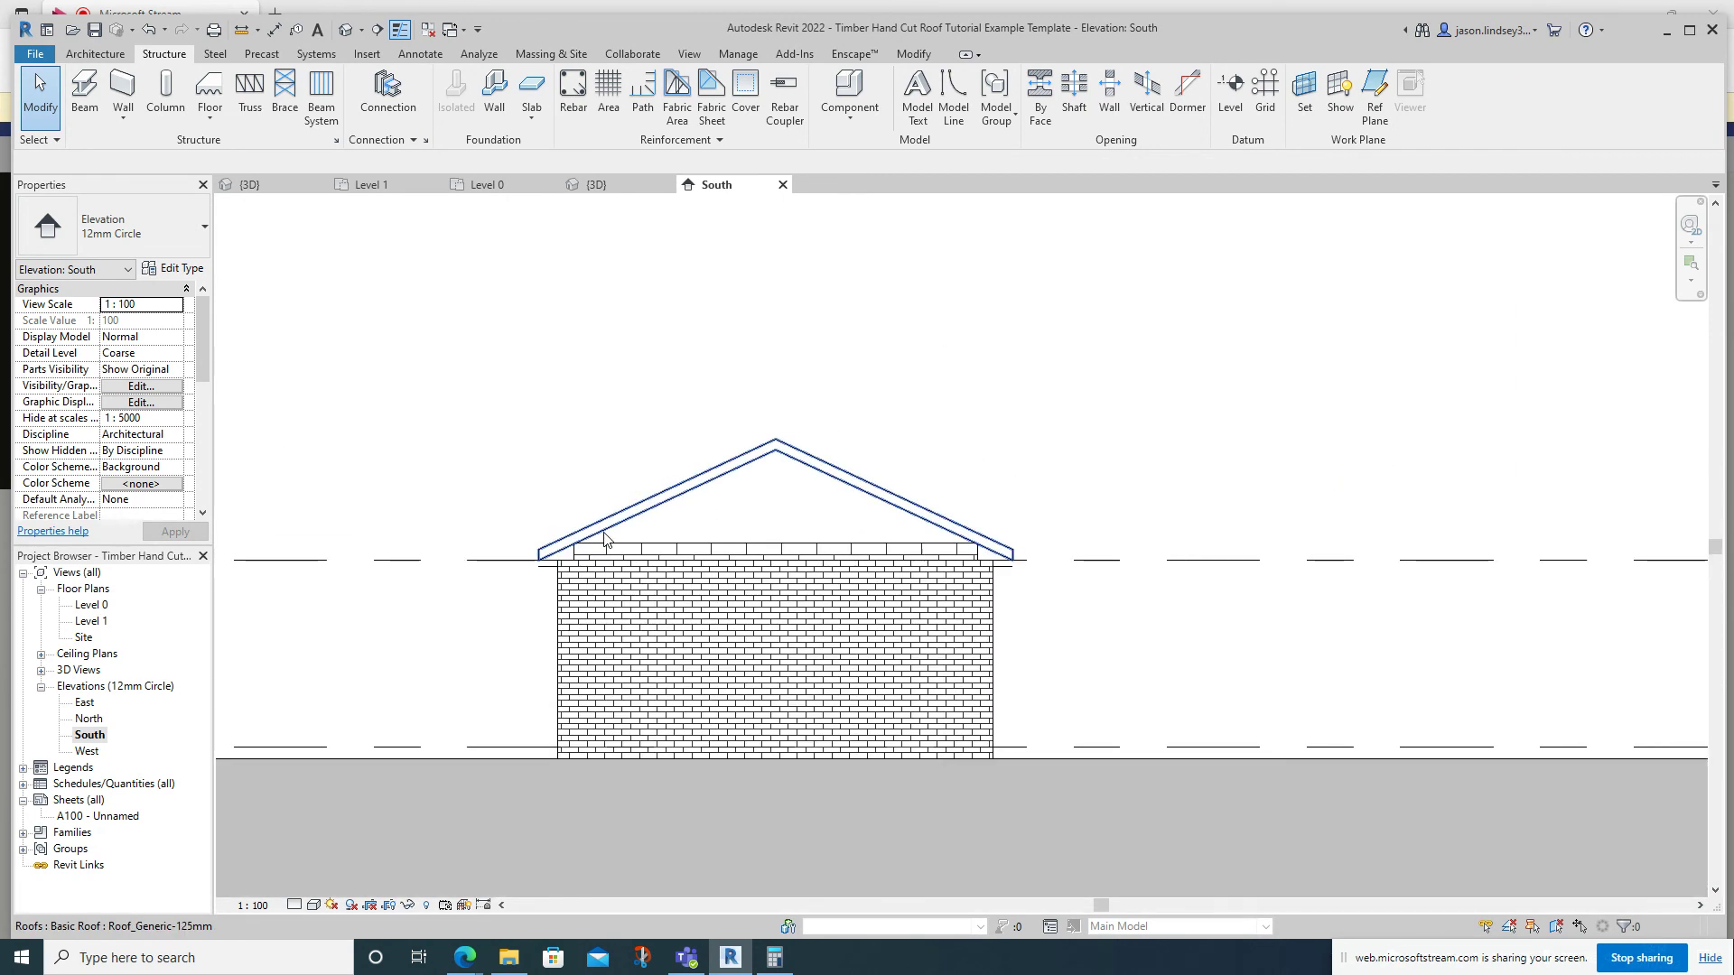
# In the Level 1 plan, draw a building section across the full roof width just south of the timbers, facing north, and open its view.
pyautogui.click(376, 184)
pyautogui.scroll(-2, 493, 282)
pyautogui.moveTo(493, 281); pyautogui.dragTo(502, 407, button='middle')
pyautogui.moveTo(364, 245); pyautogui.dragTo(388, 376, button='middle')
pyautogui.click(378, 33)
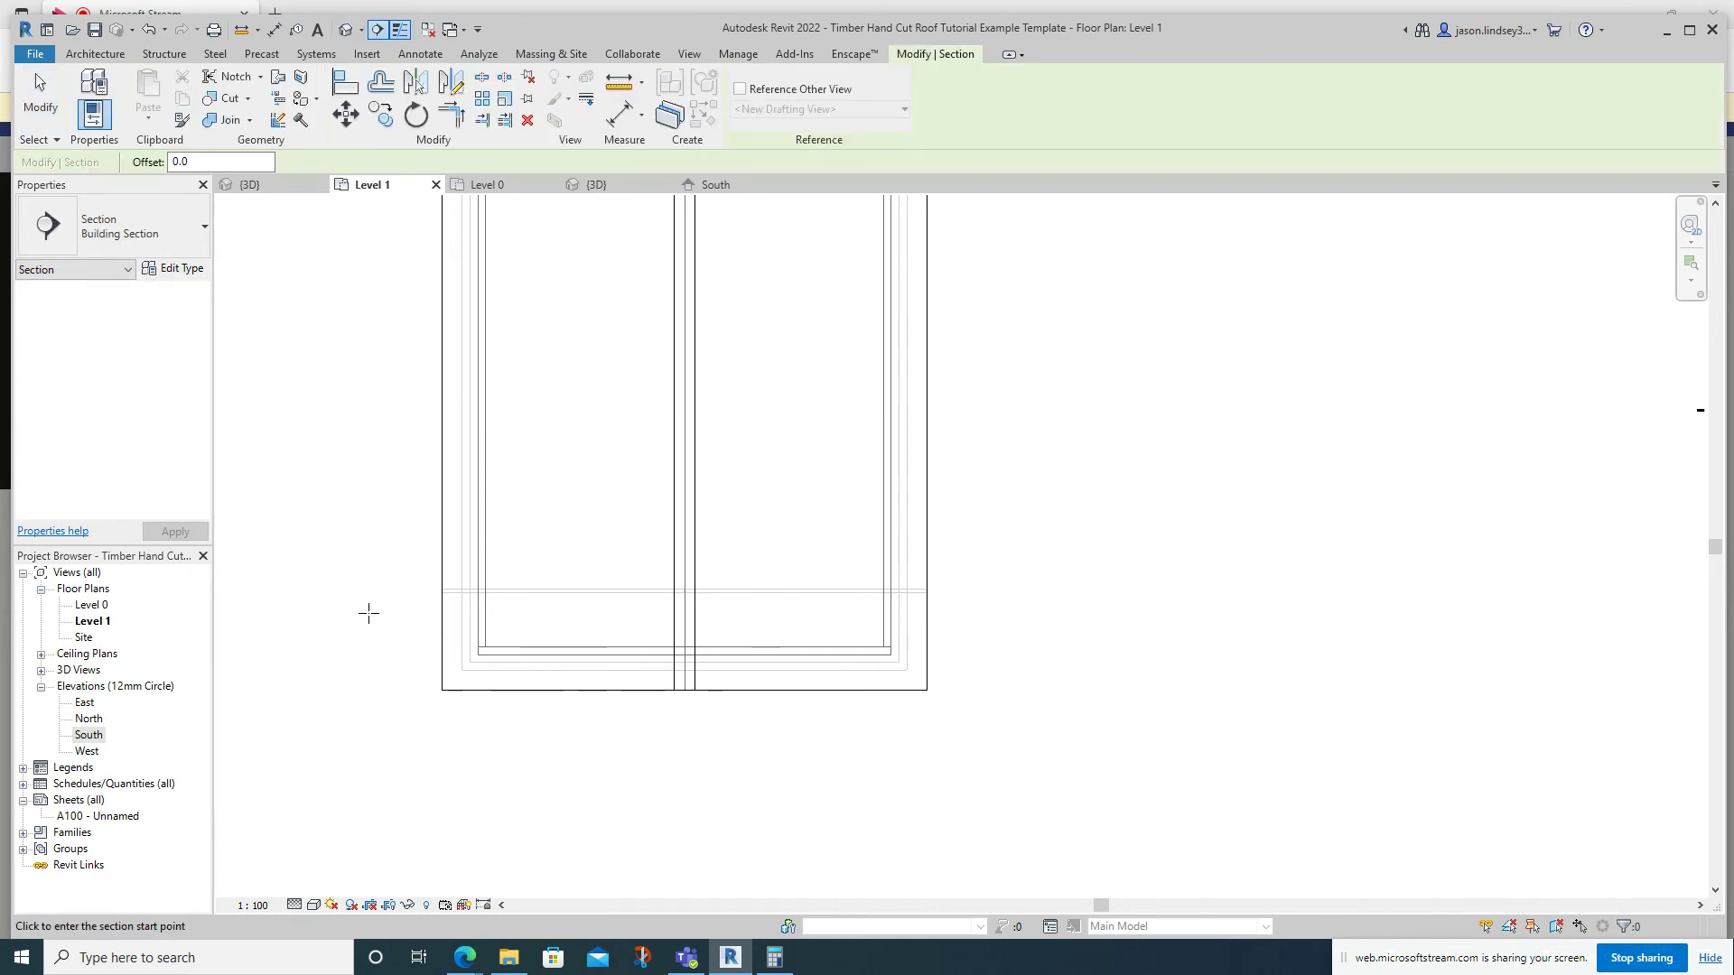
pyautogui.click(368, 614)
pyautogui.click(1019, 614)
pyautogui.press('Escape')
pyautogui.doubleClick(316, 563)
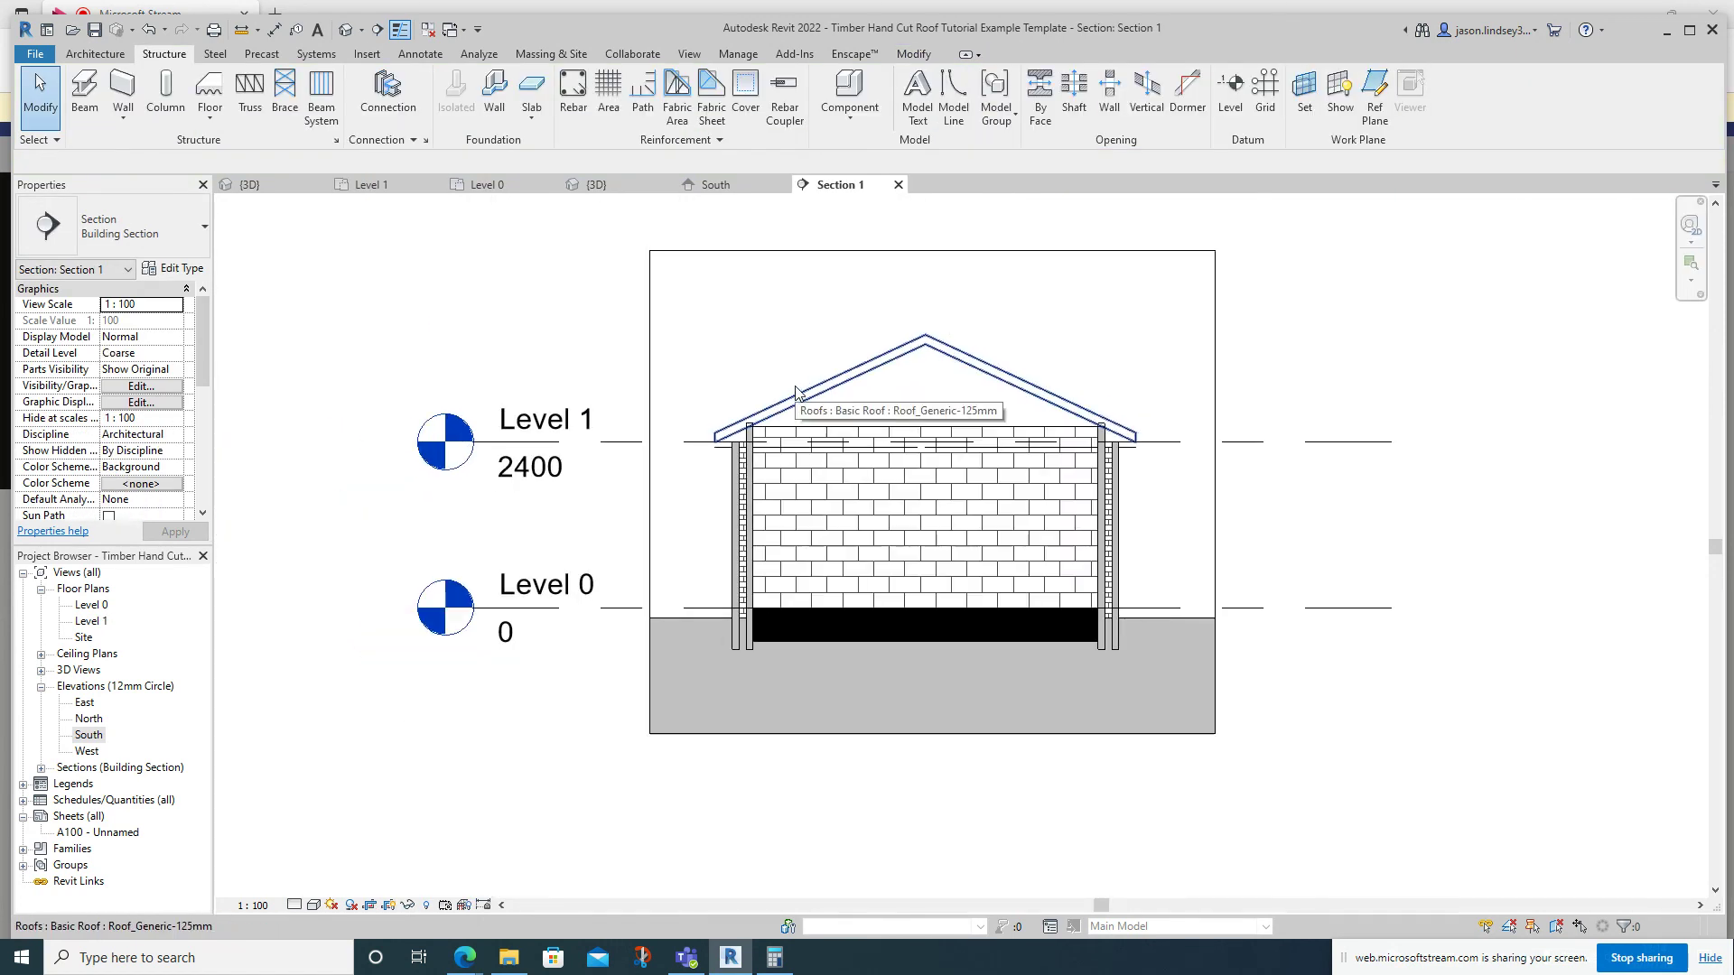
# In the Level 1 plan, reduce the section's far clip depth to about 3965 mm so it stops short of the north wall.
pyautogui.click(372, 184)
pyautogui.scroll(-3, 520, 314)
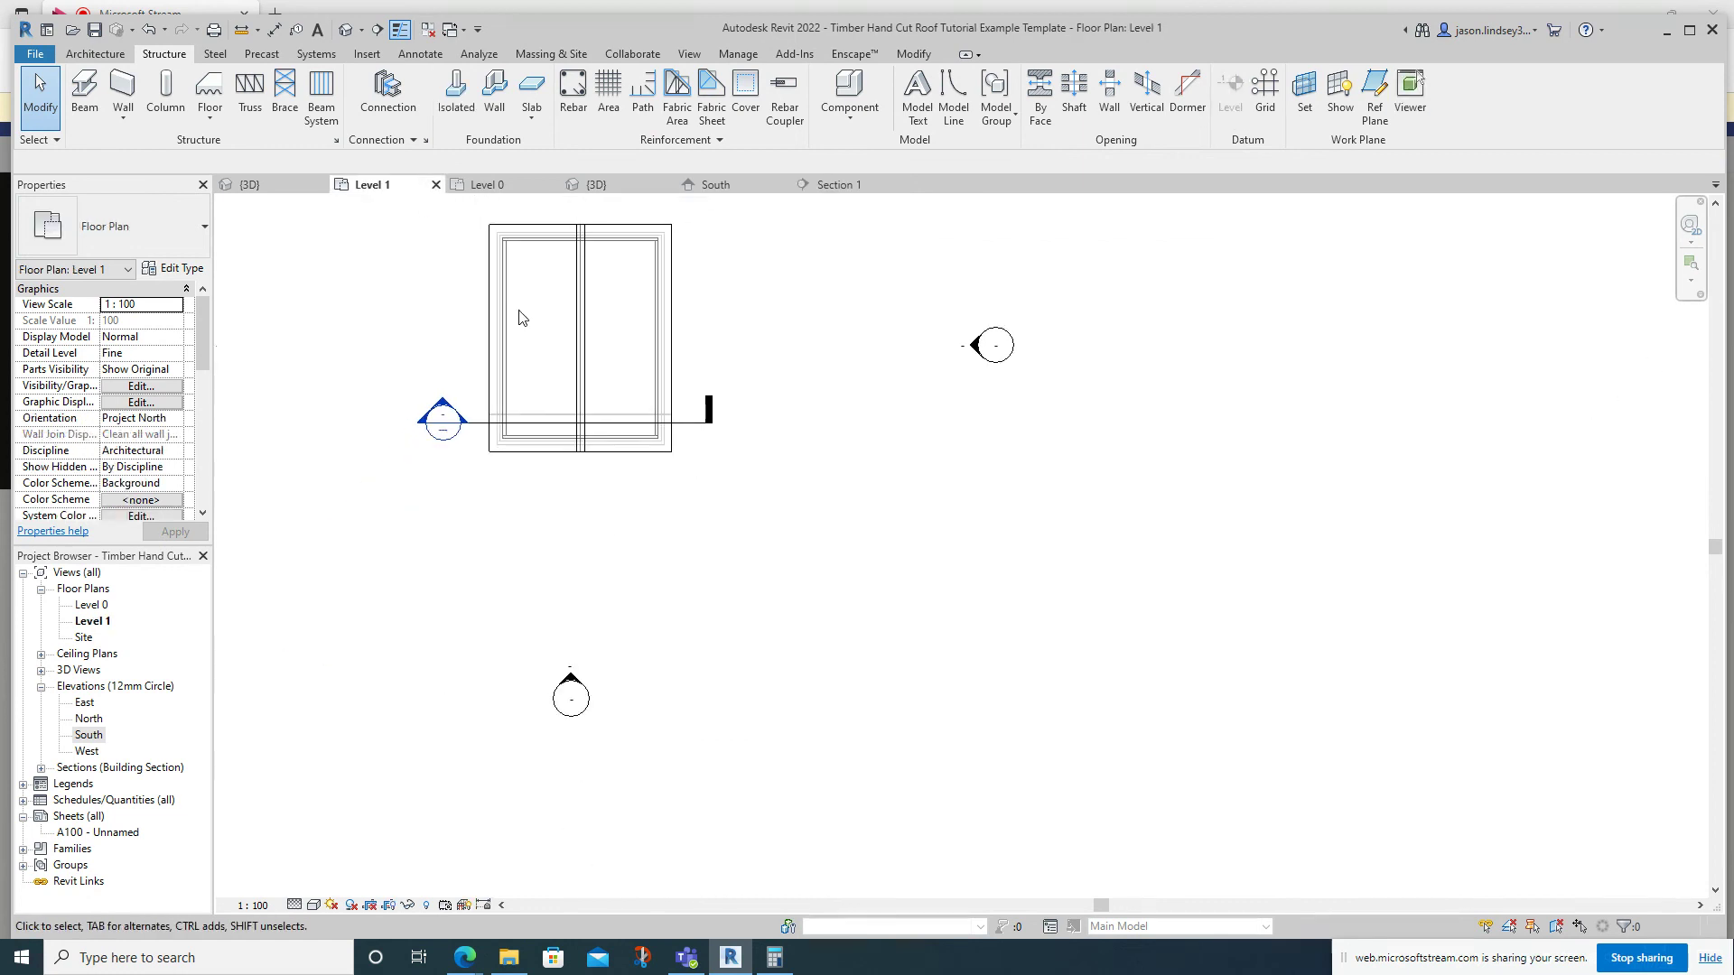
pyautogui.click(482, 423)
pyautogui.scroll(-2, 618, 485)
pyautogui.moveTo(589, 230); pyautogui.dragTo(588, 330)
pyautogui.click(665, 251)
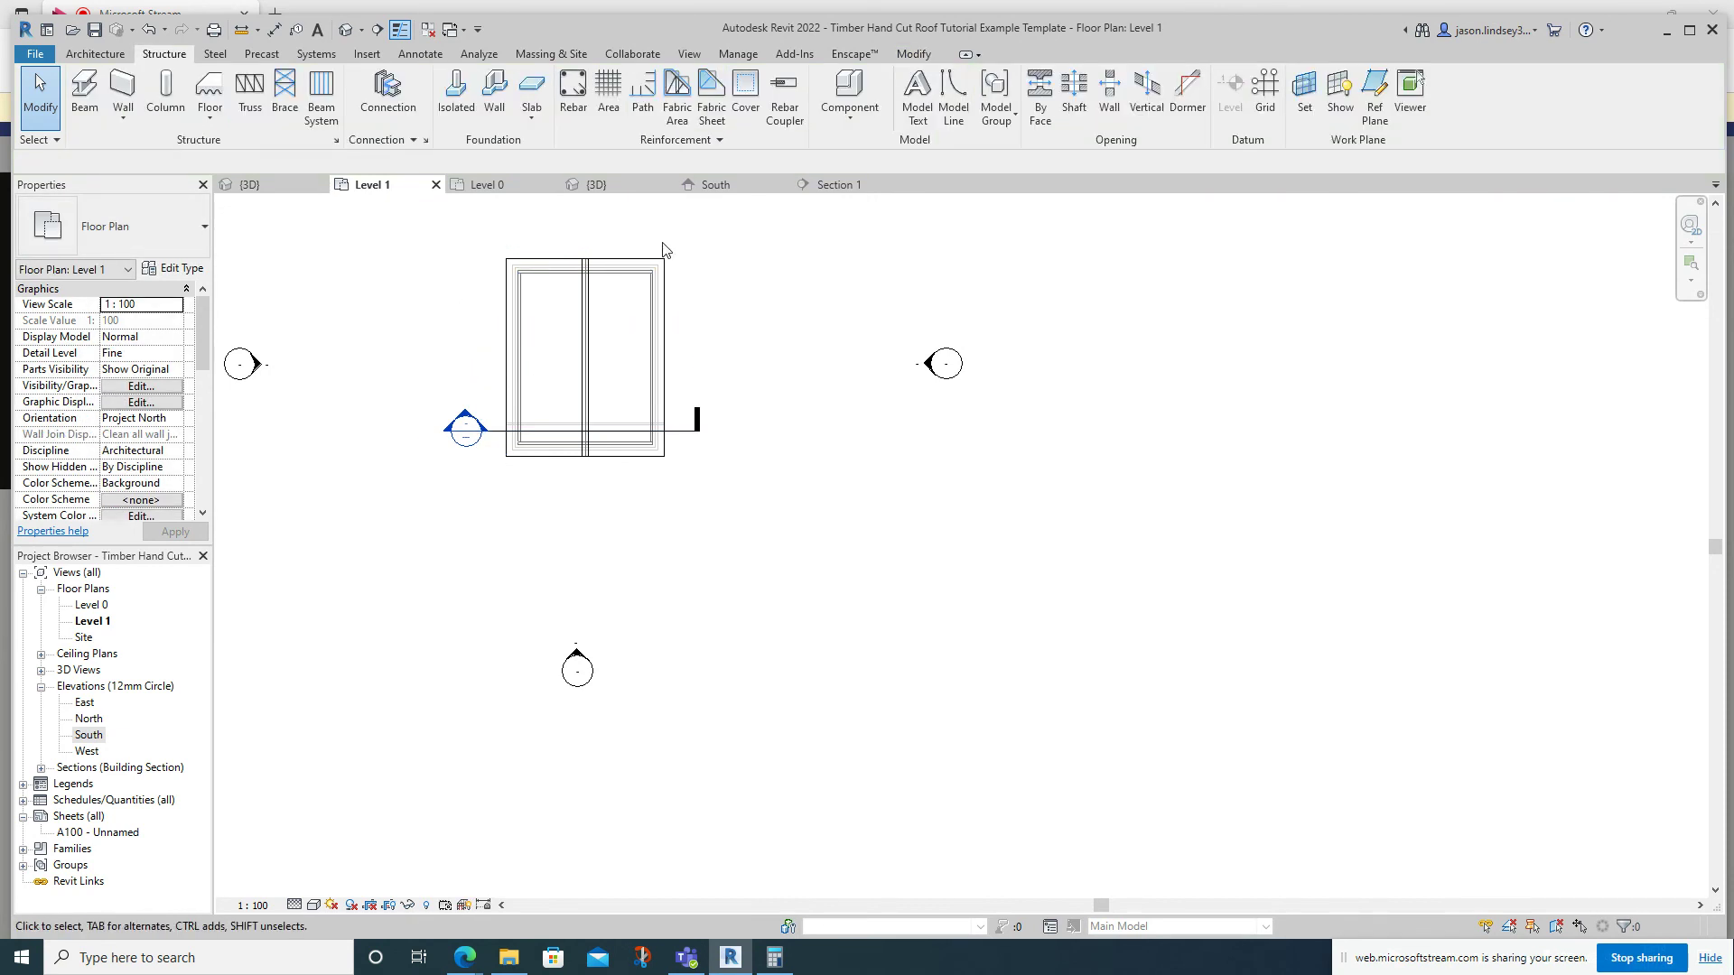
# Set the detail level of the Section 1 view to Fine.
pyautogui.click(826, 187)
pyautogui.scroll(3, 905, 483)
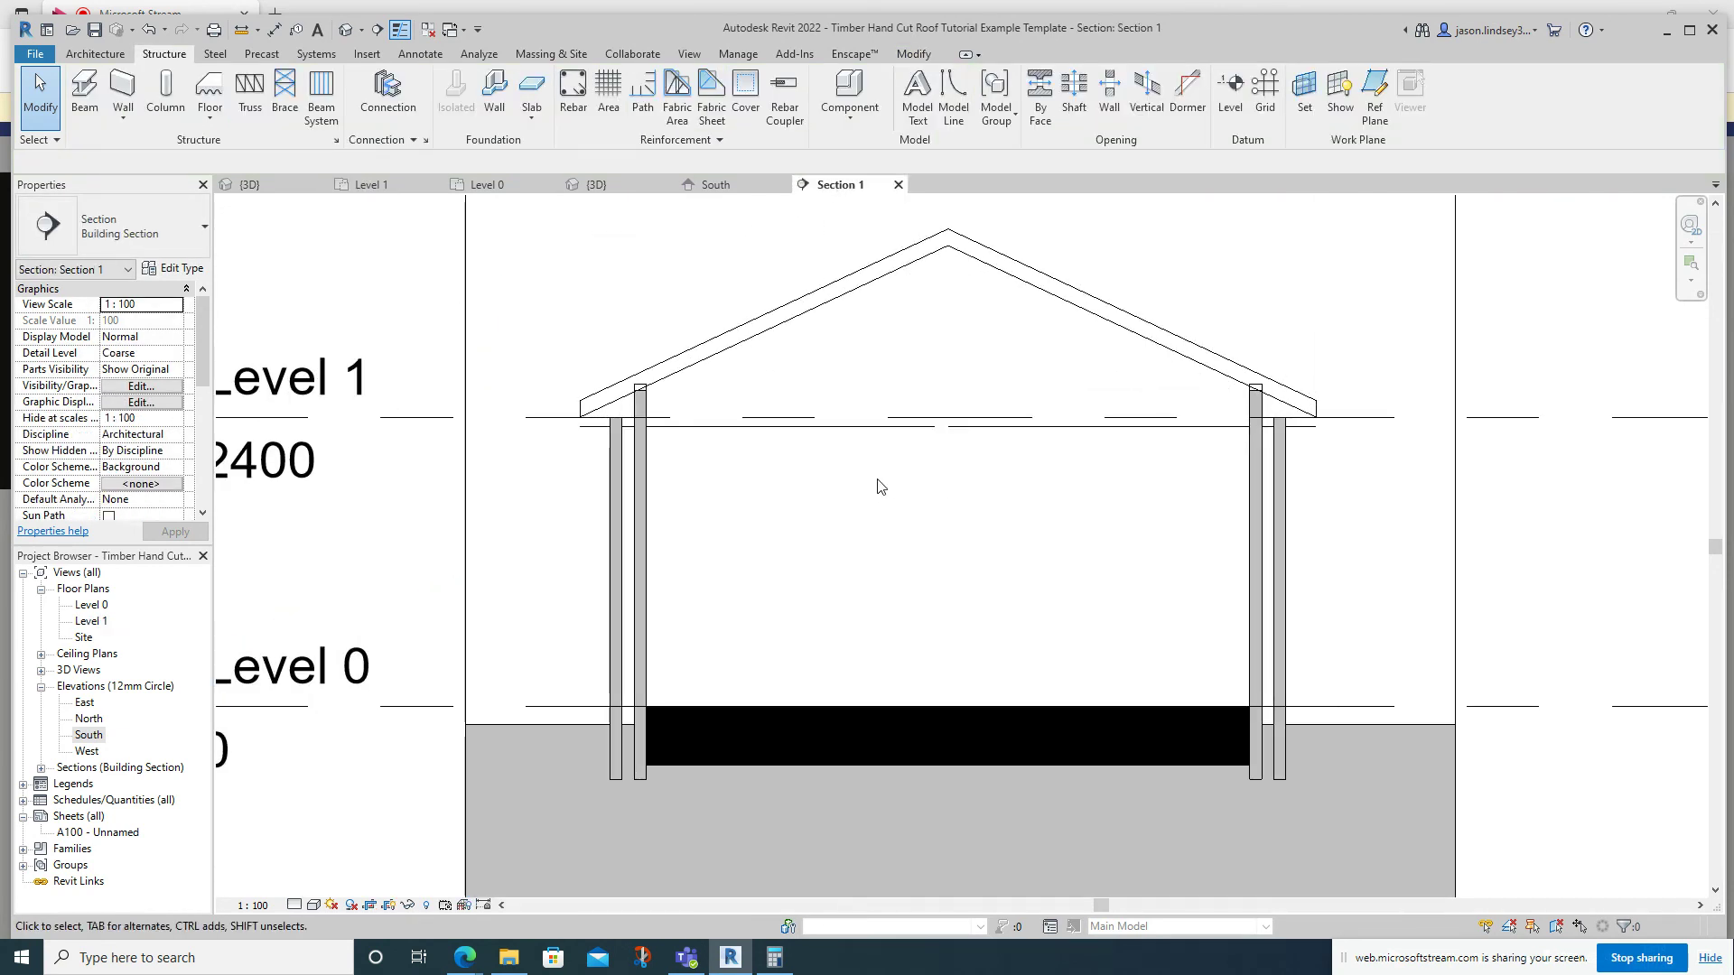
pyautogui.scroll(-2, 425, 837)
pyautogui.click(295, 905)
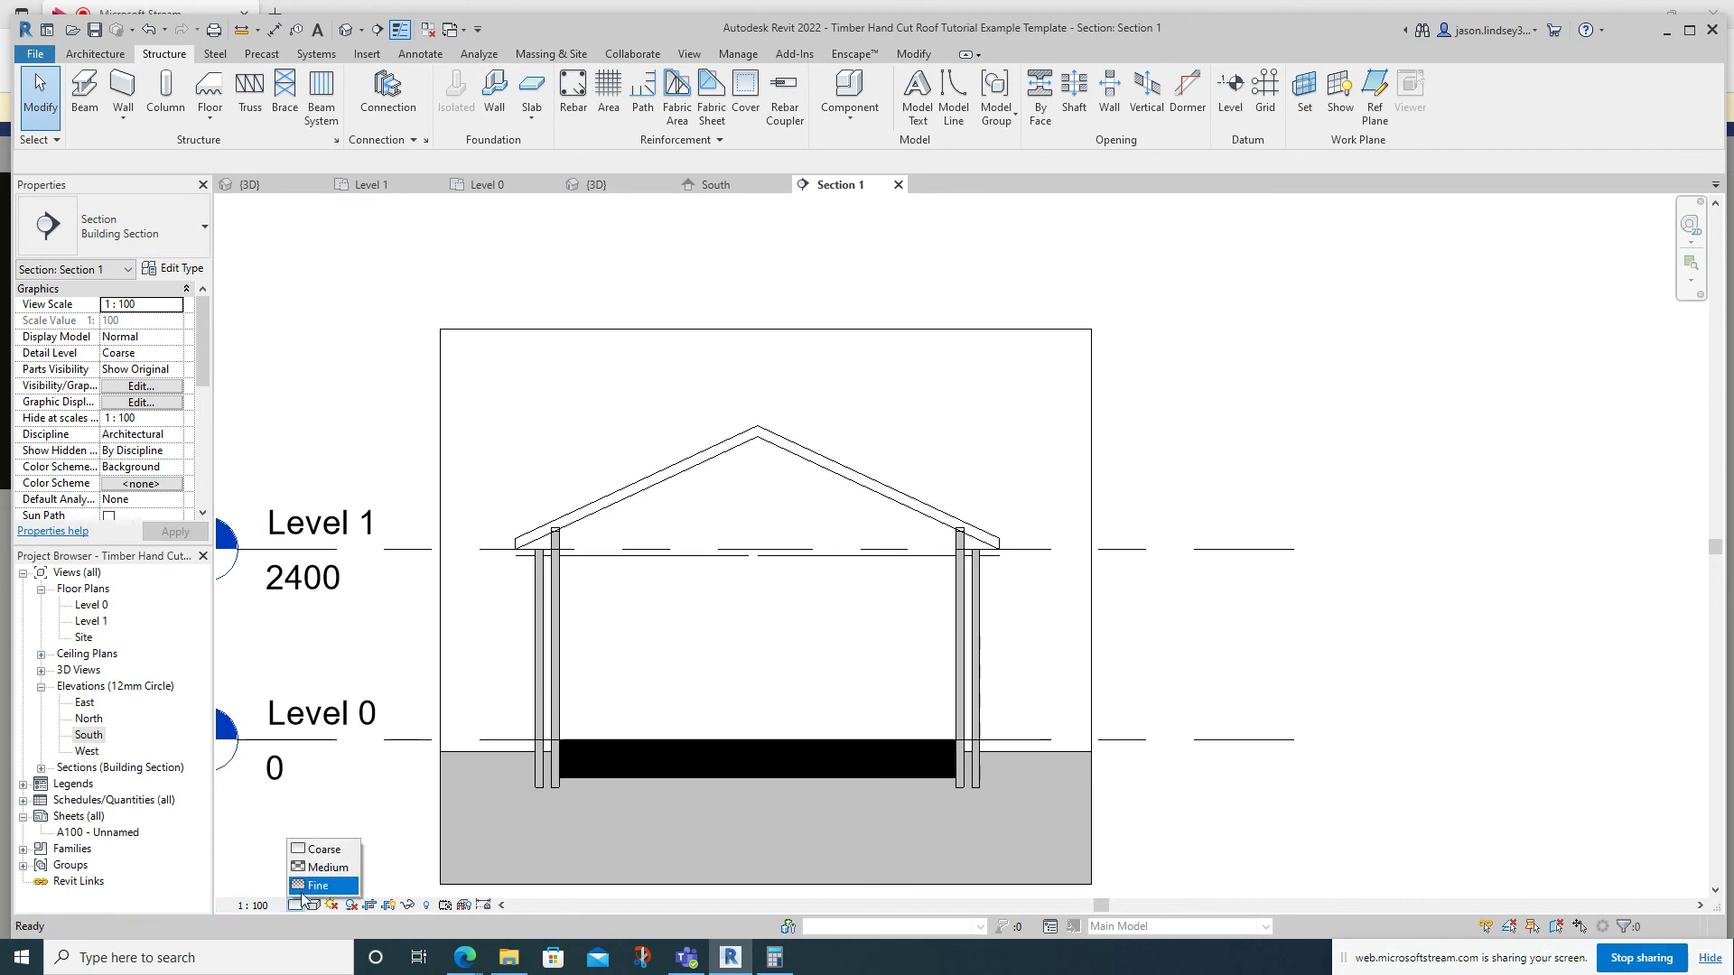
pyautogui.click(317, 885)
pyautogui.scroll(5, 659, 574)
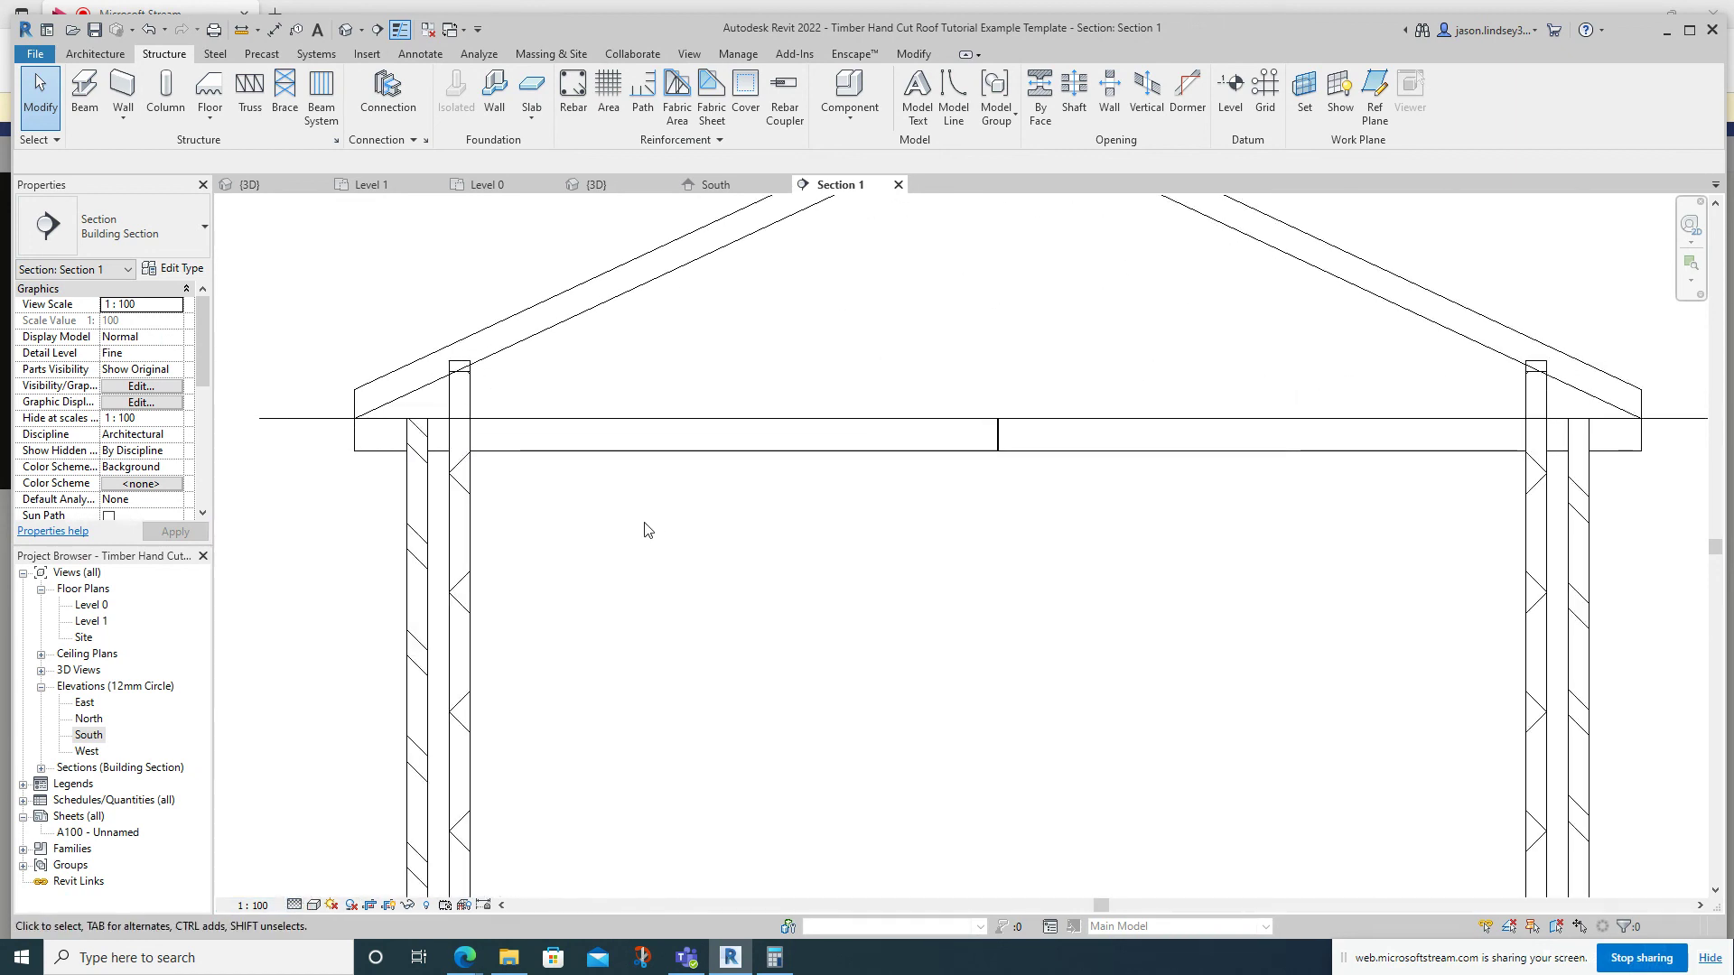
# In the section view, set the z justification of the timber on the west half of the roof to Bottom.
pyautogui.click(832, 515)
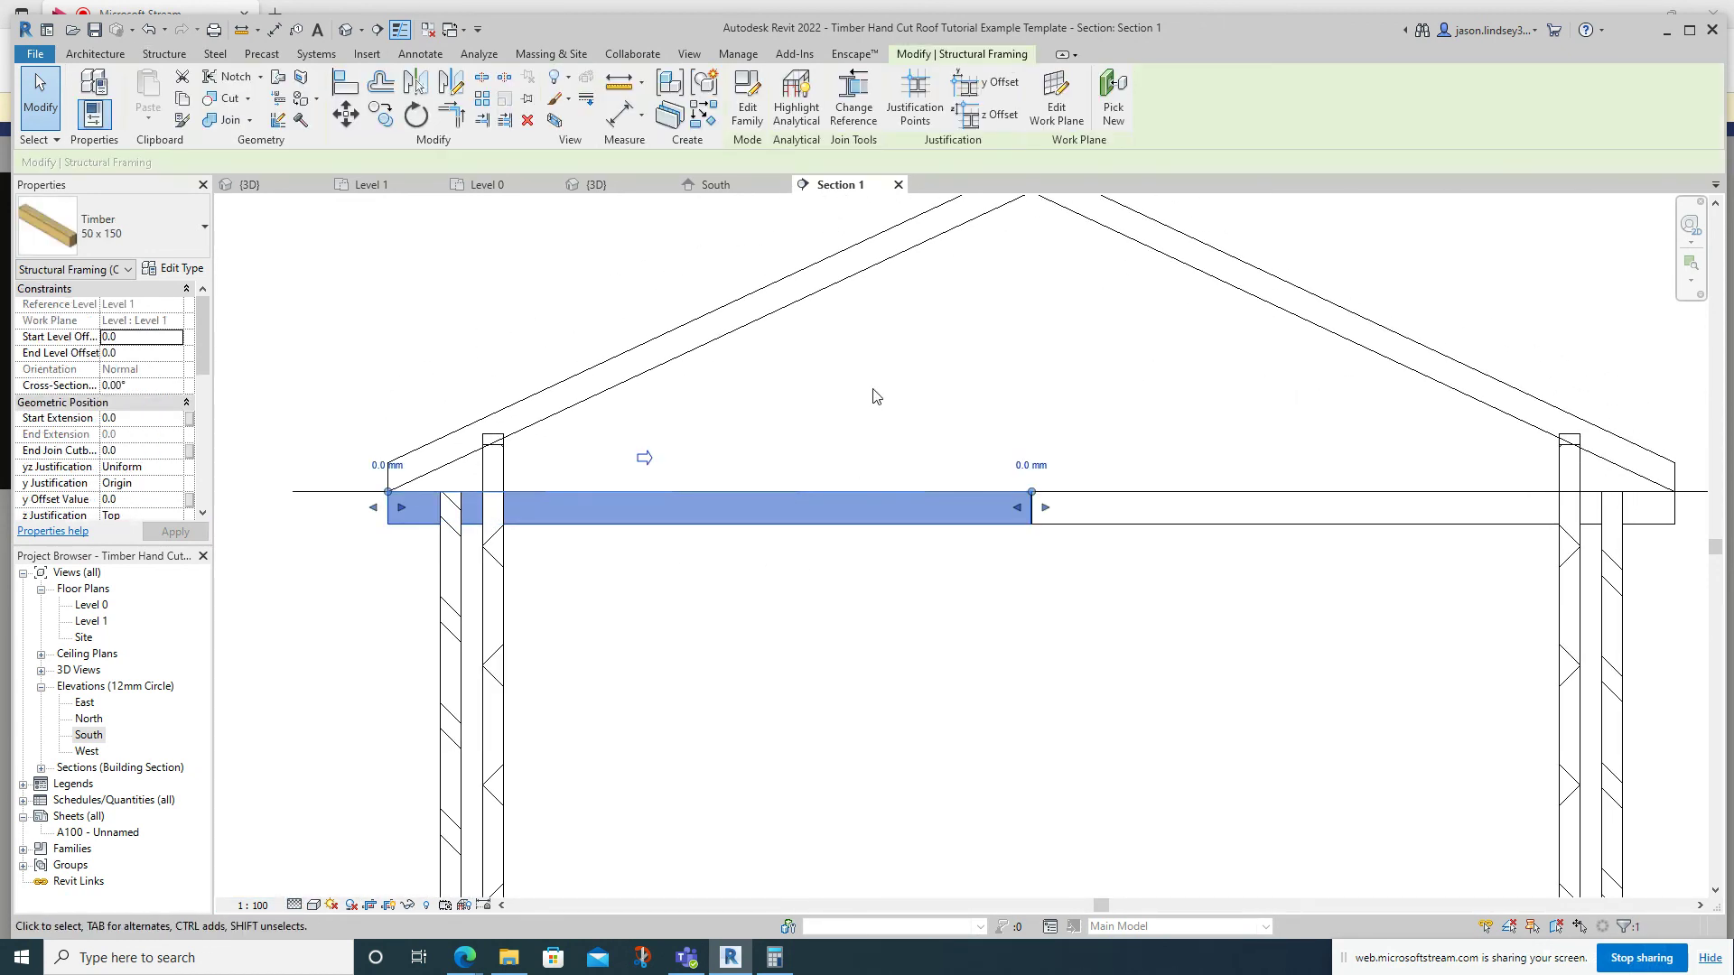
pyautogui.moveTo(907, 380); pyautogui.dragTo(840, 484, button='middle')
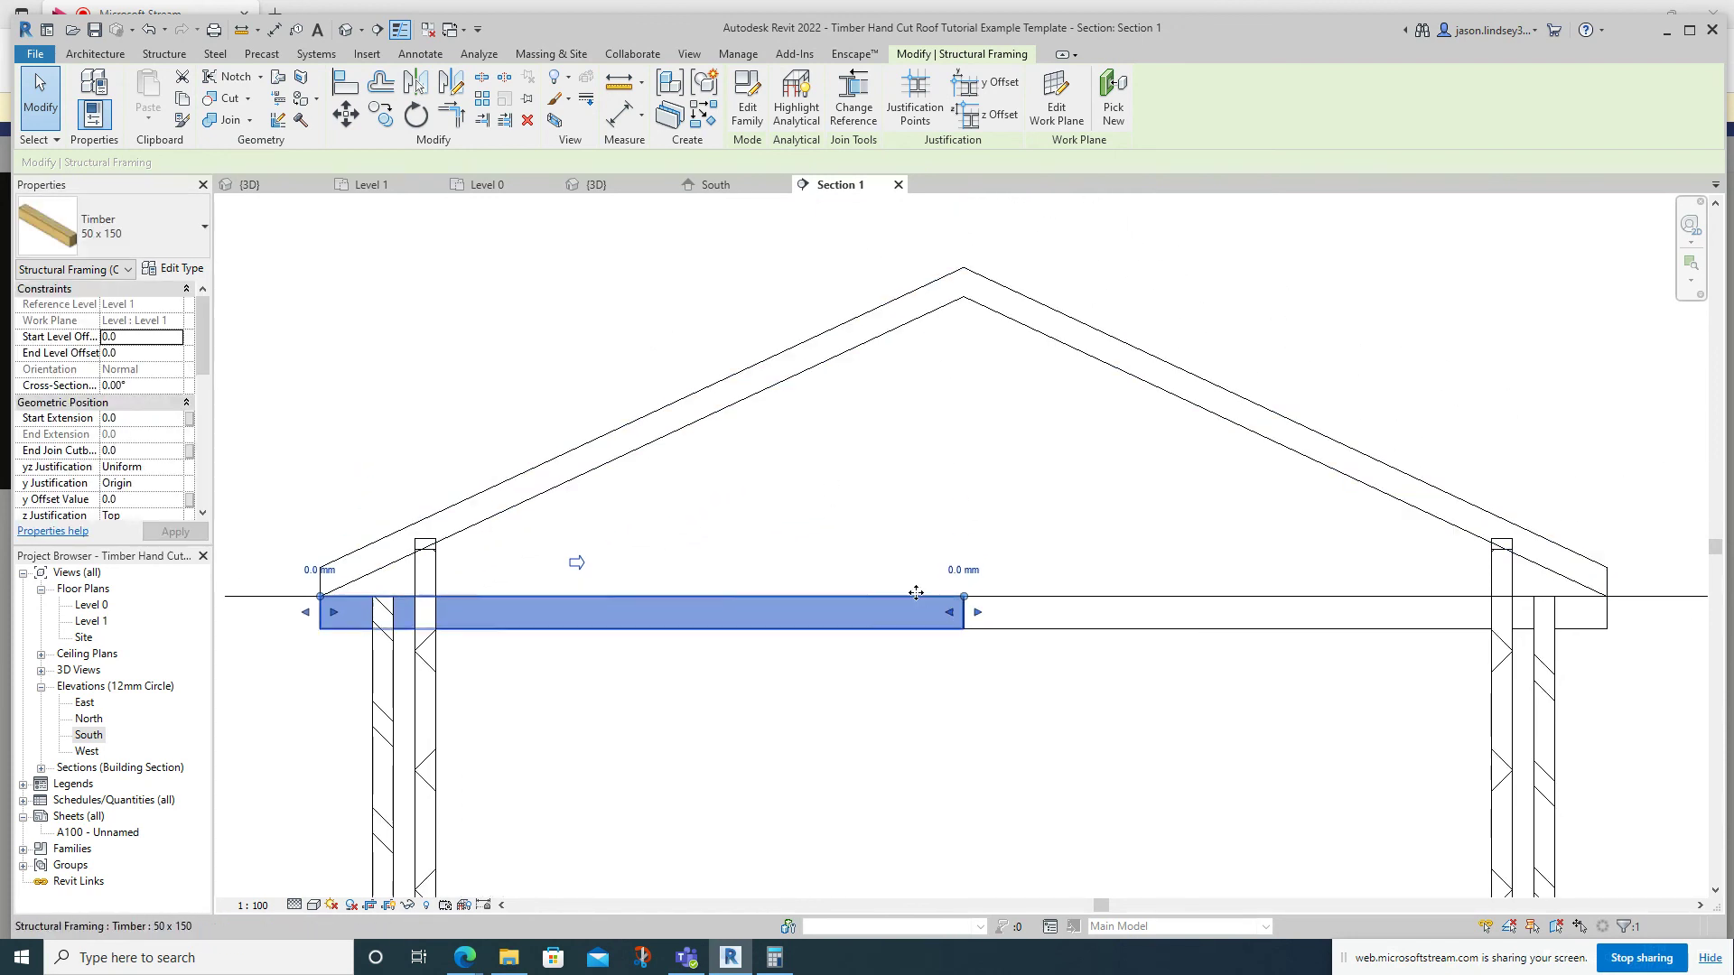
pyautogui.click(919, 515)
pyautogui.scroll(2, 321, 600)
pyautogui.scroll(3, 324, 606)
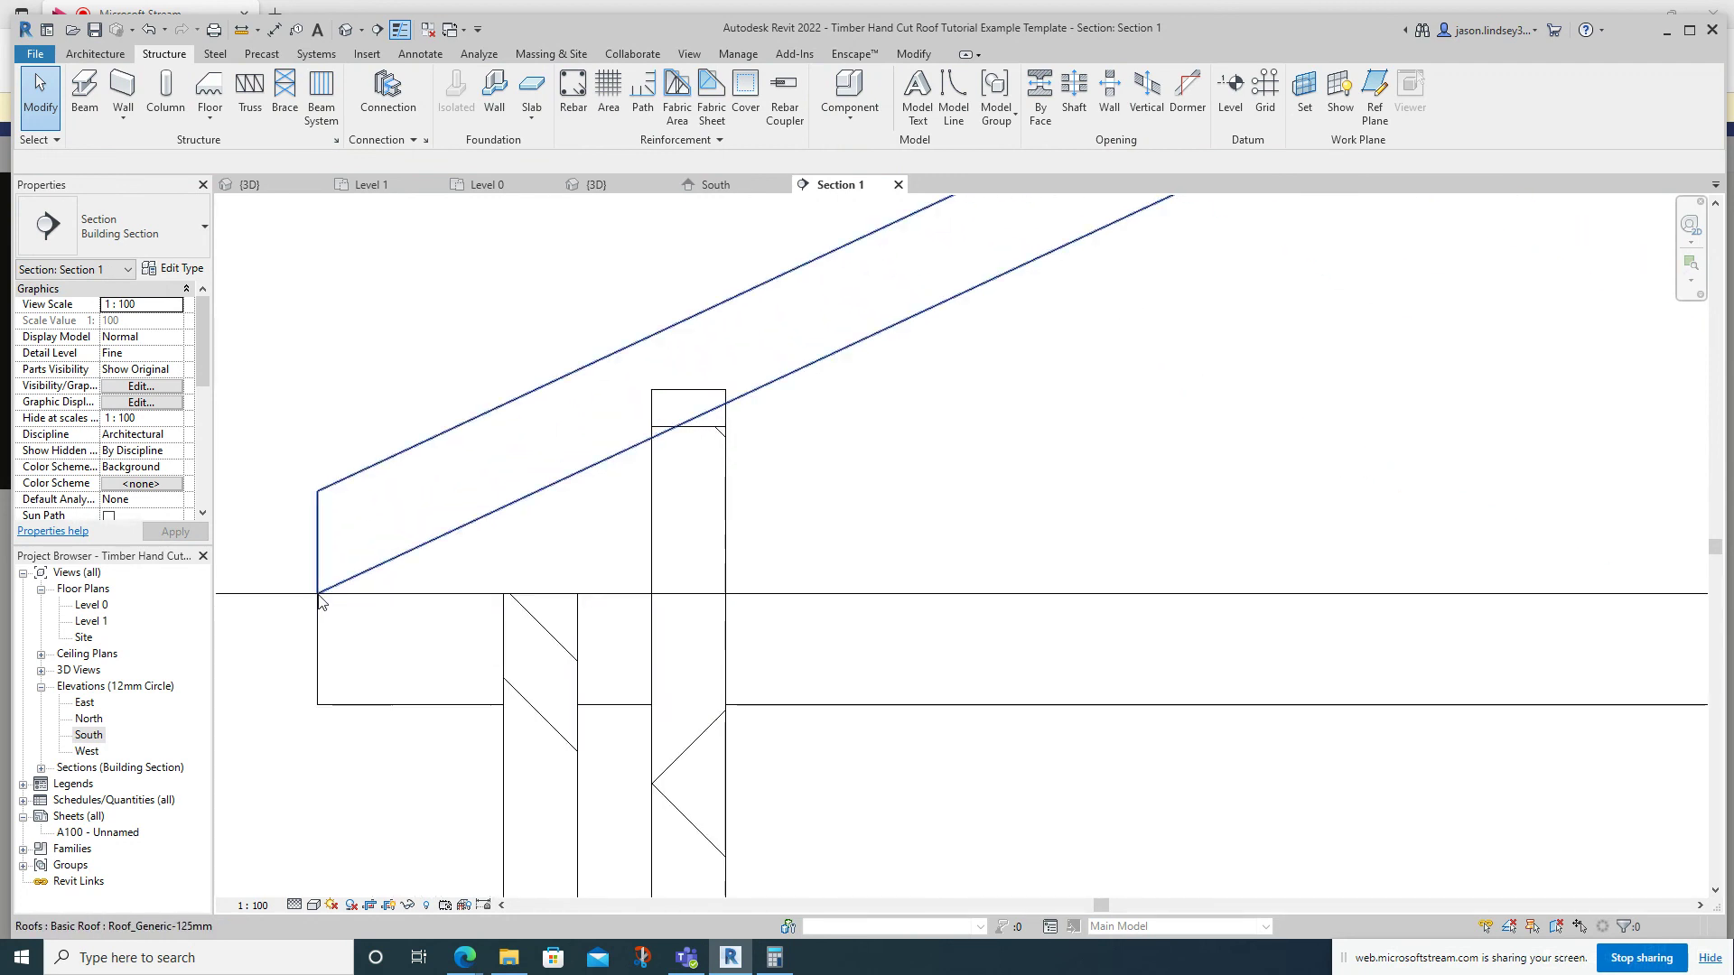
pyautogui.click(415, 600)
pyautogui.scroll(-2, 684, 499)
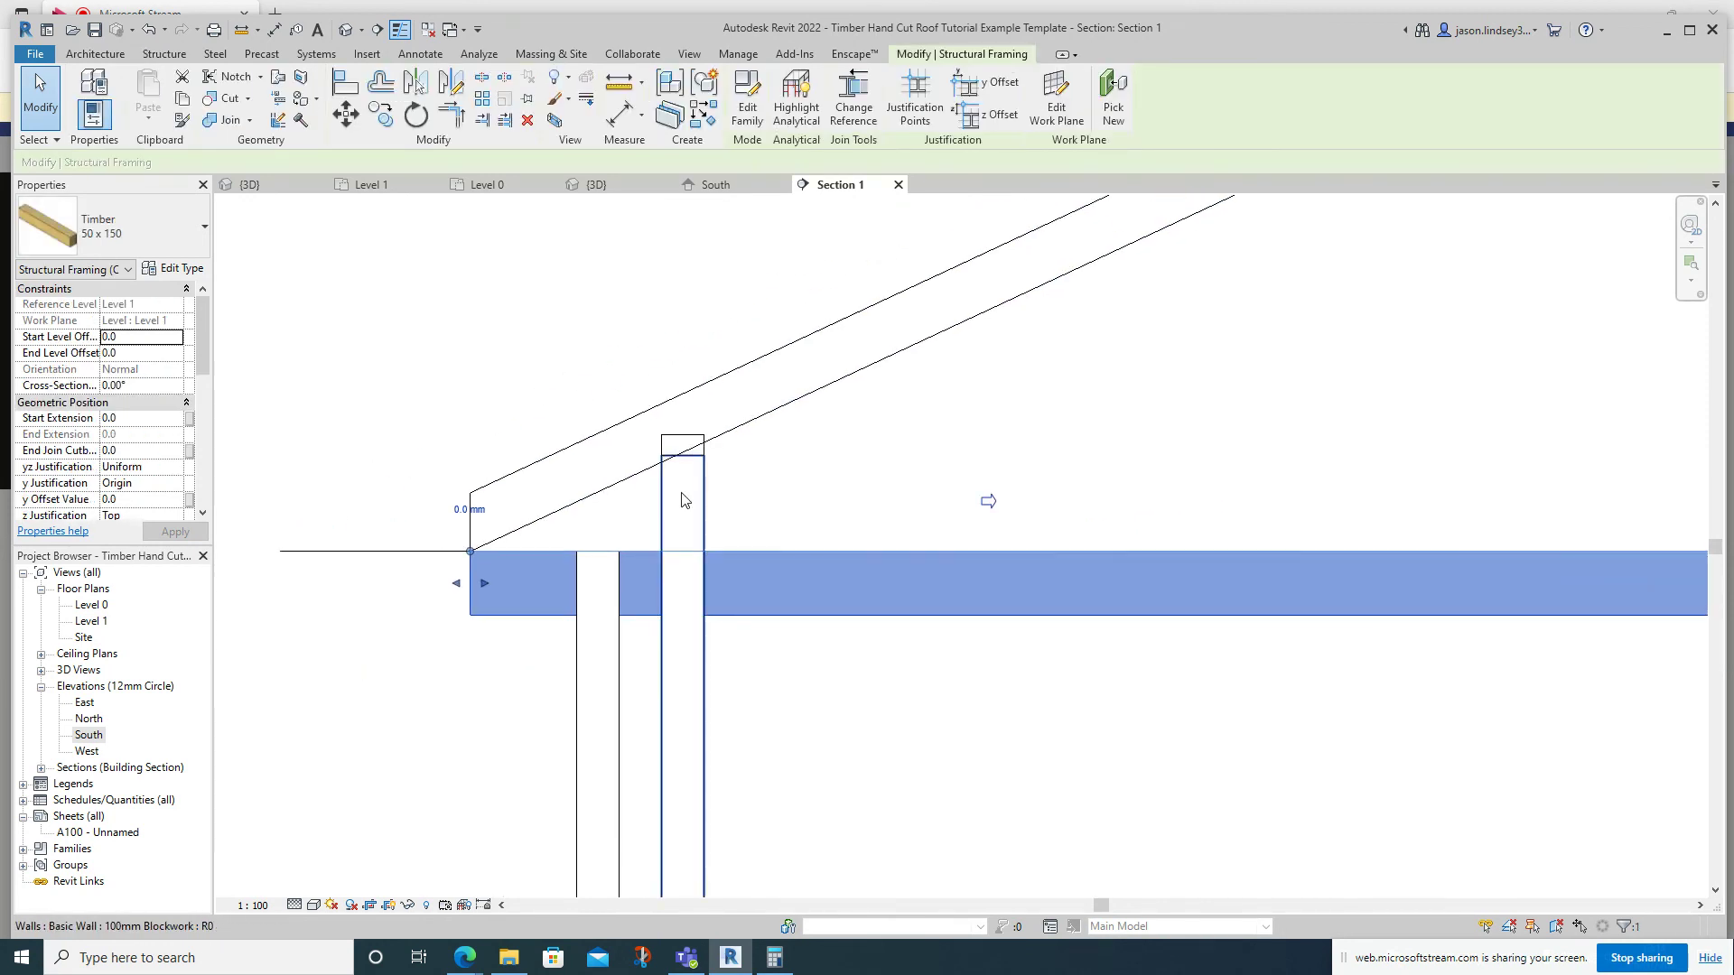
pyautogui.scroll(-1, 682, 499)
pyautogui.scroll(-3, 109, 402)
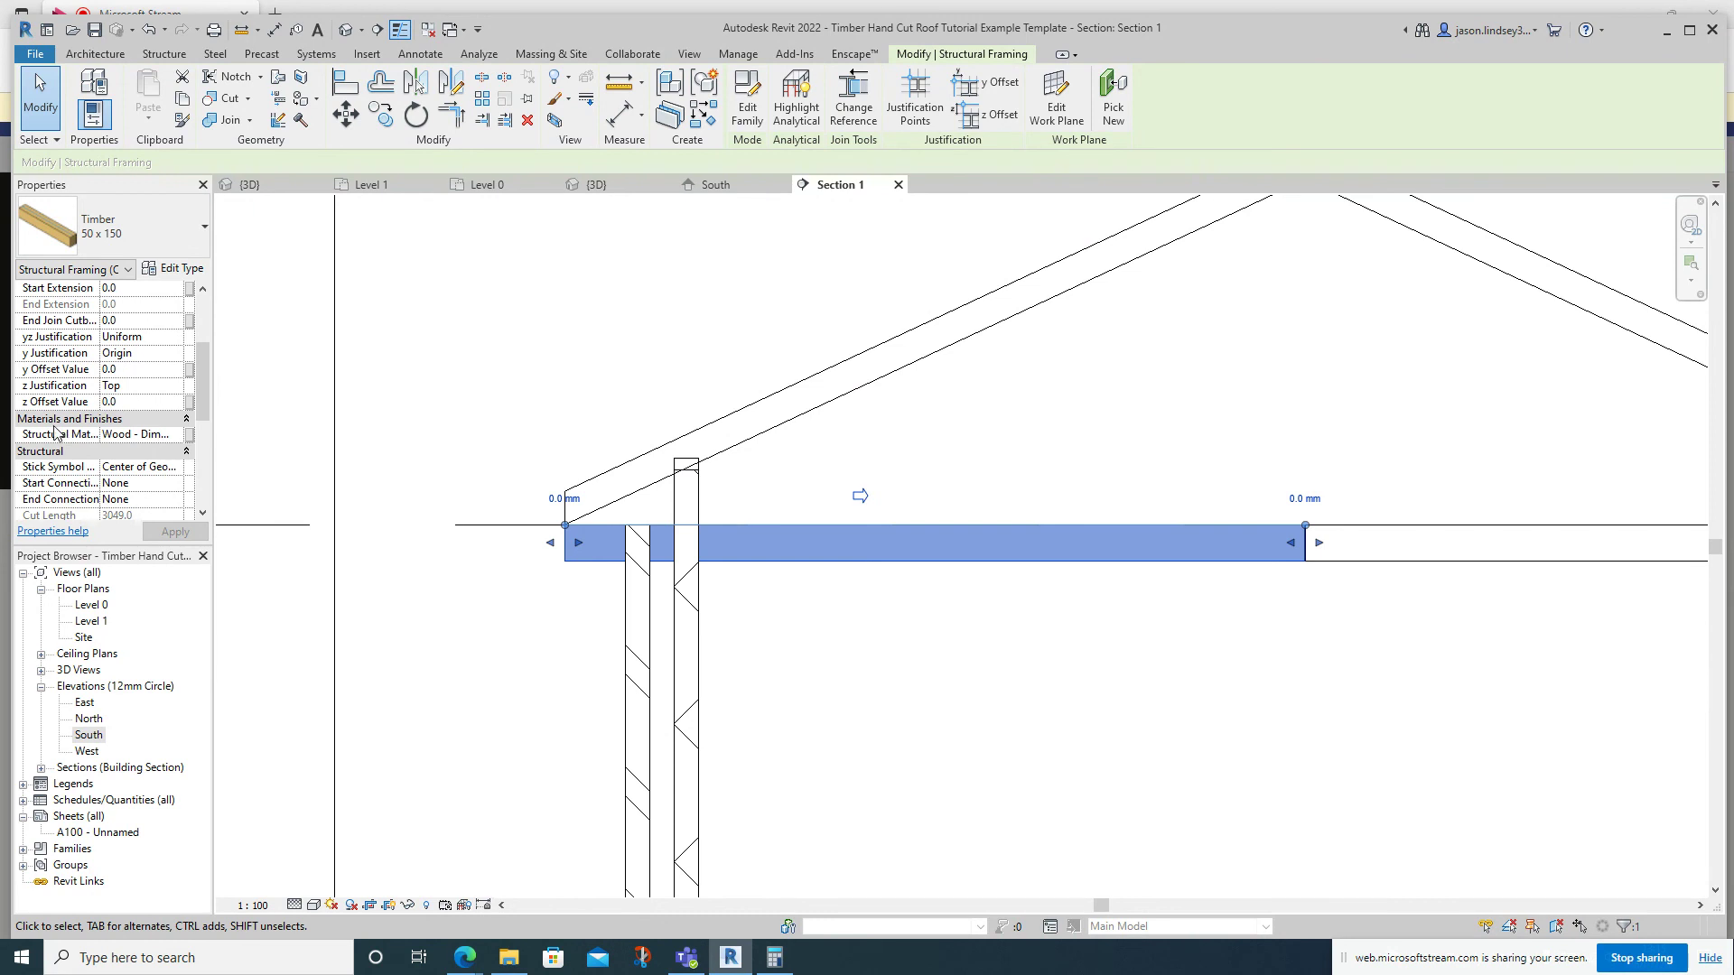
pyautogui.click(168, 386)
pyautogui.click(174, 386)
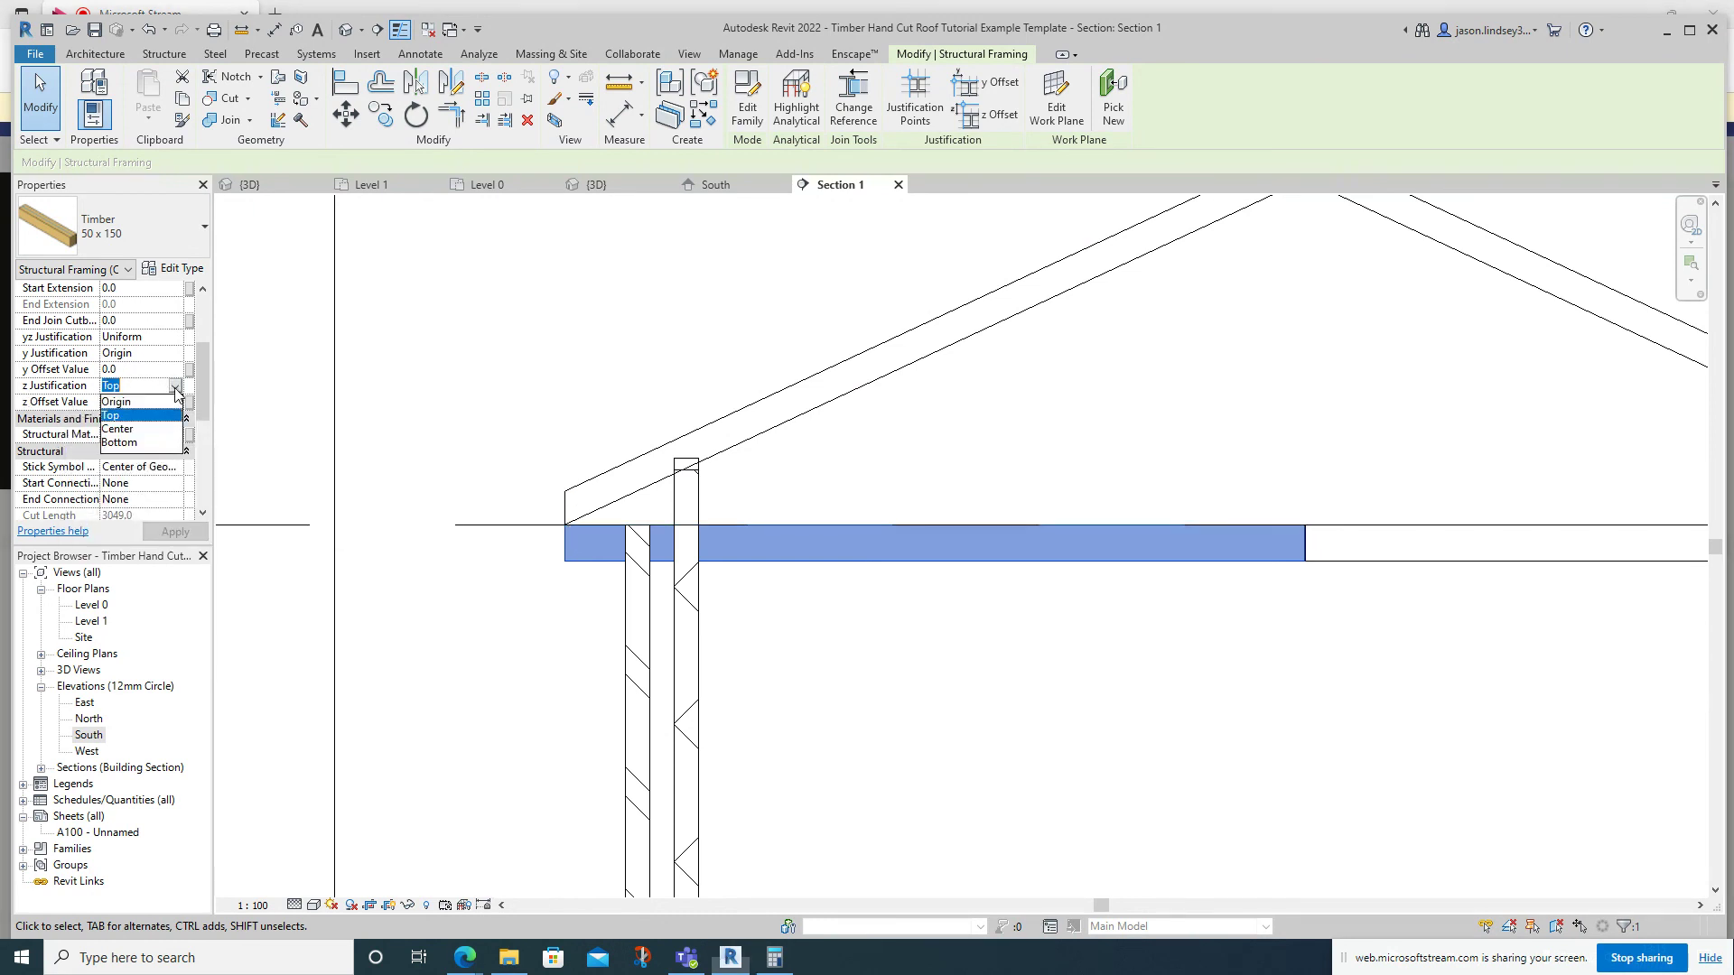
pyautogui.click(129, 443)
pyautogui.click(168, 532)
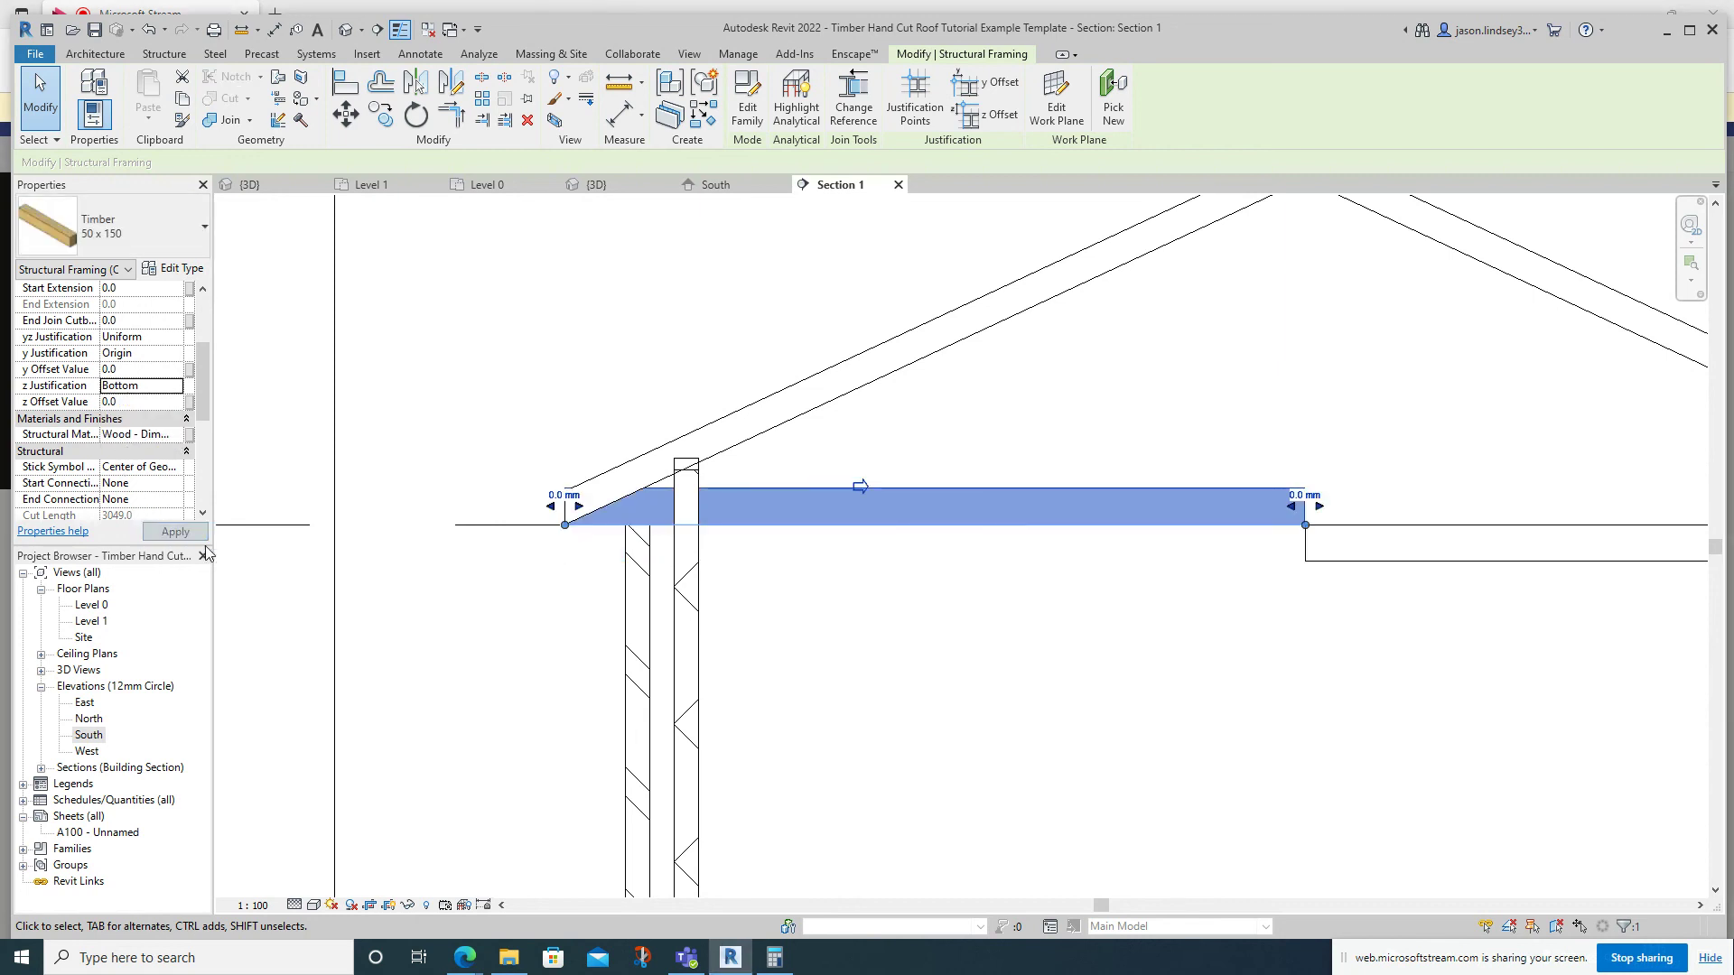
# Set the z justification of the timber on the east half of the roof to Bottom and deselect it.
pyautogui.scroll(-4, 1297, 360)
pyautogui.scroll(4, 1045, 387)
pyautogui.click(1075, 563)
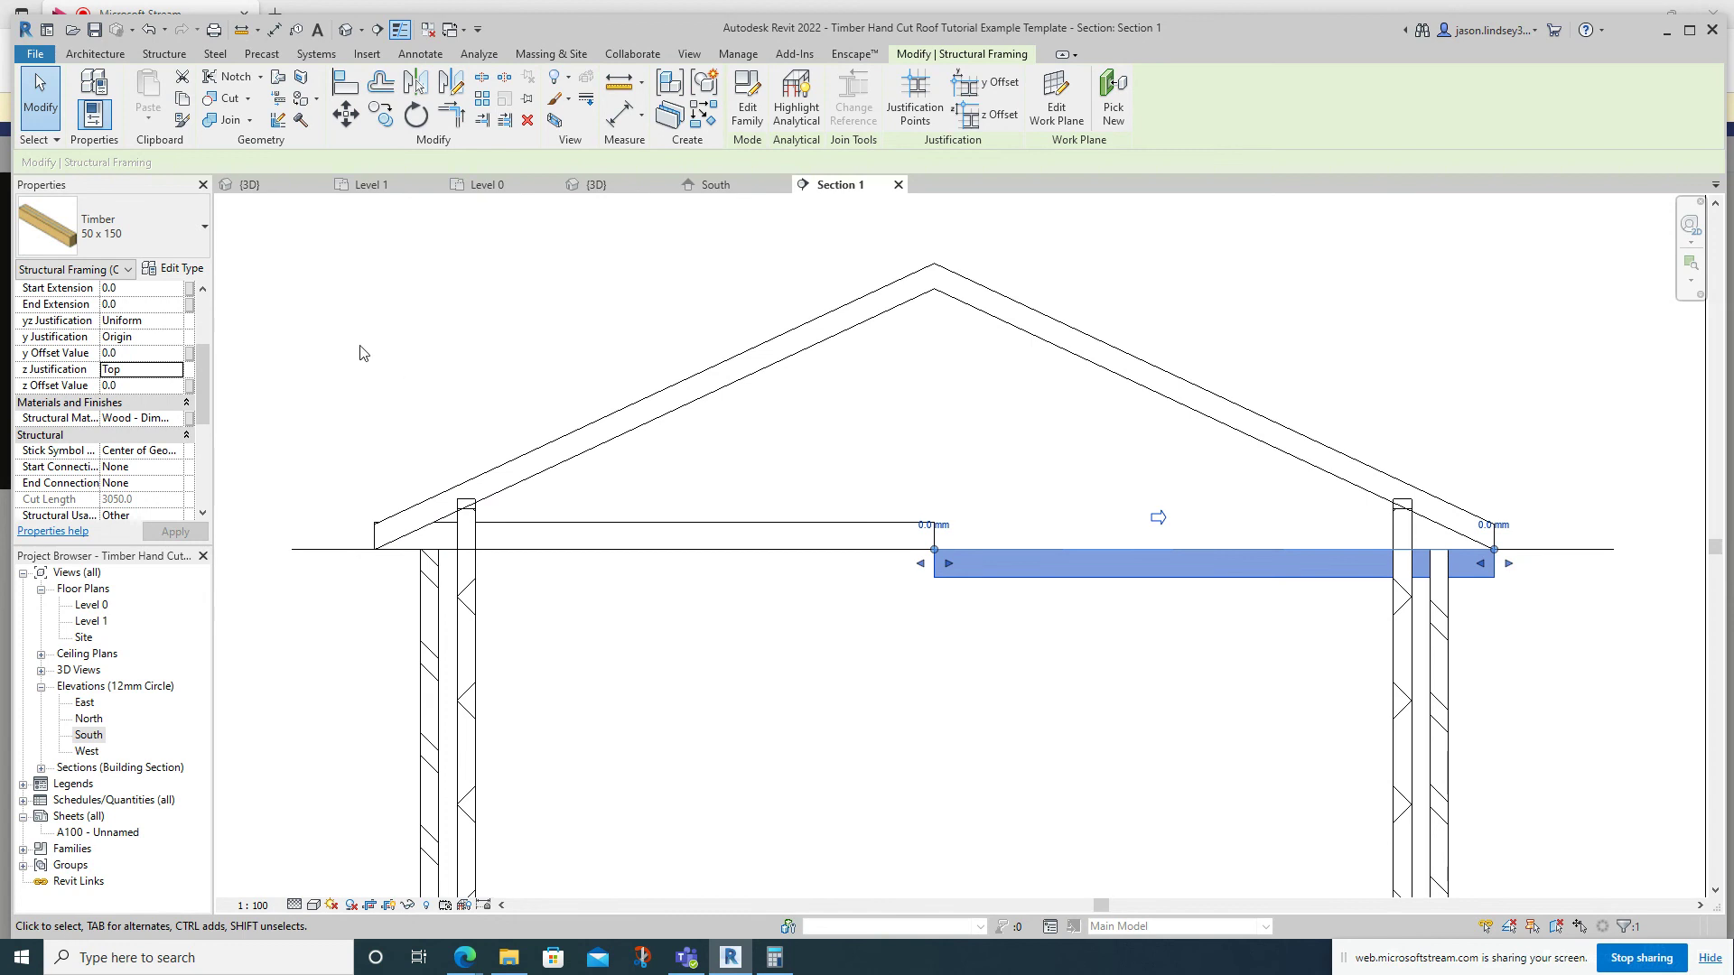
pyautogui.click(165, 373)
pyautogui.click(124, 426)
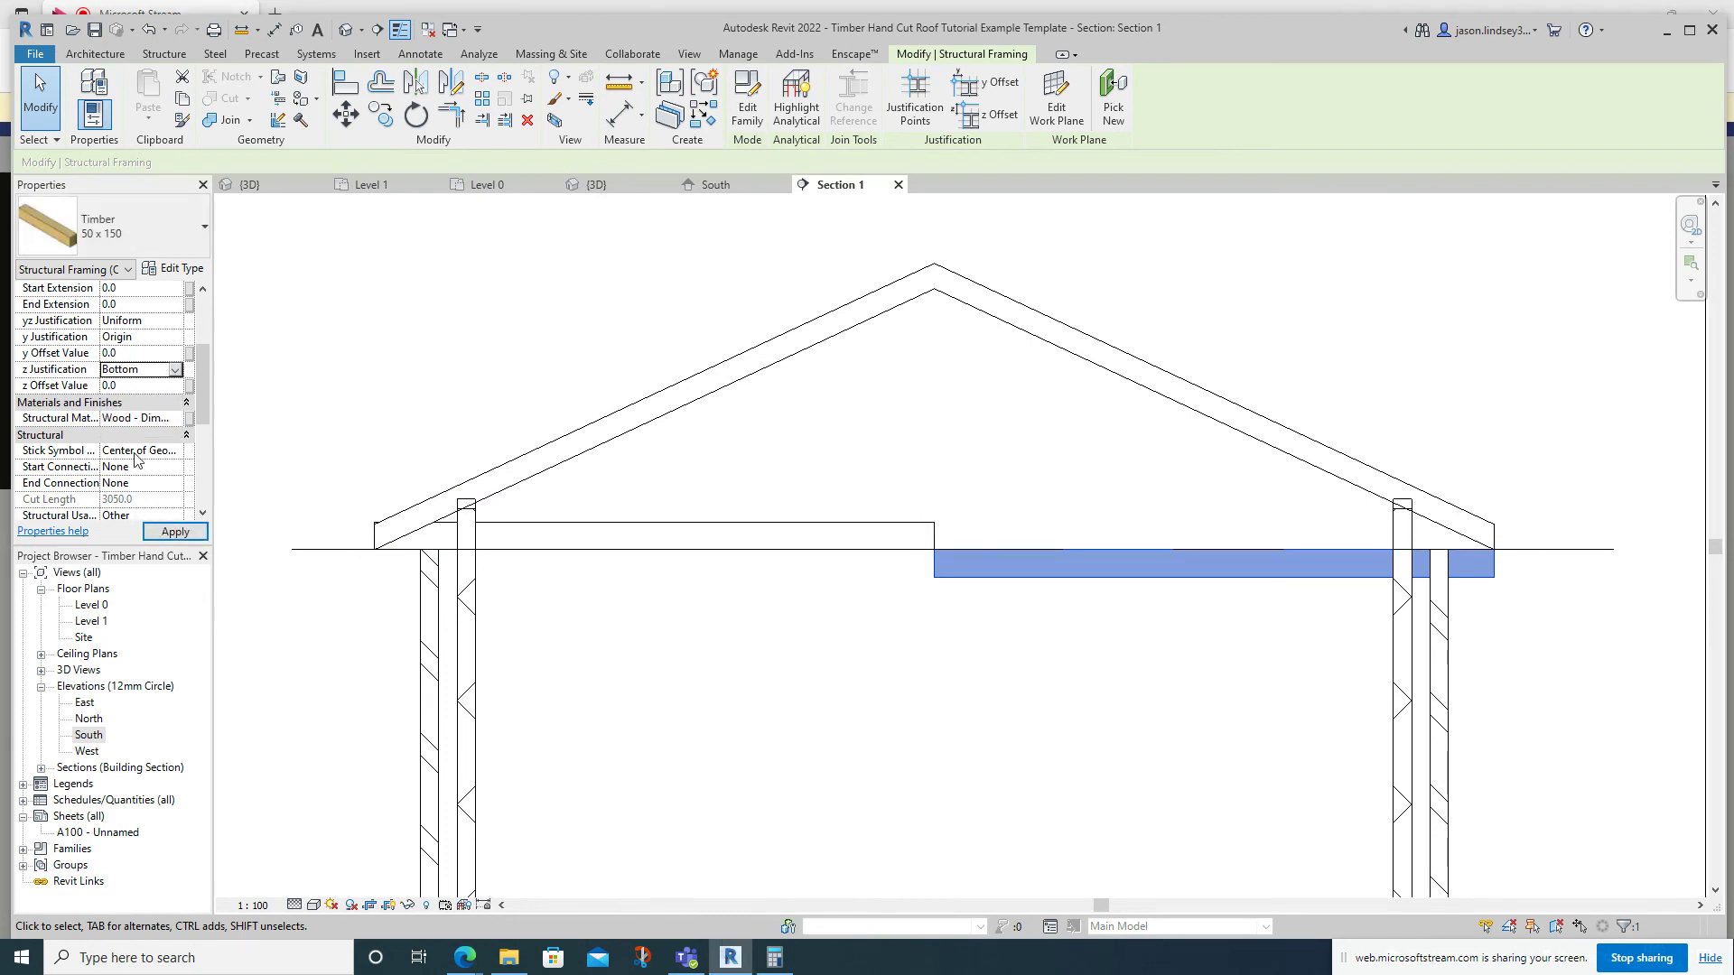
pyautogui.click(174, 531)
pyautogui.click(499, 387)
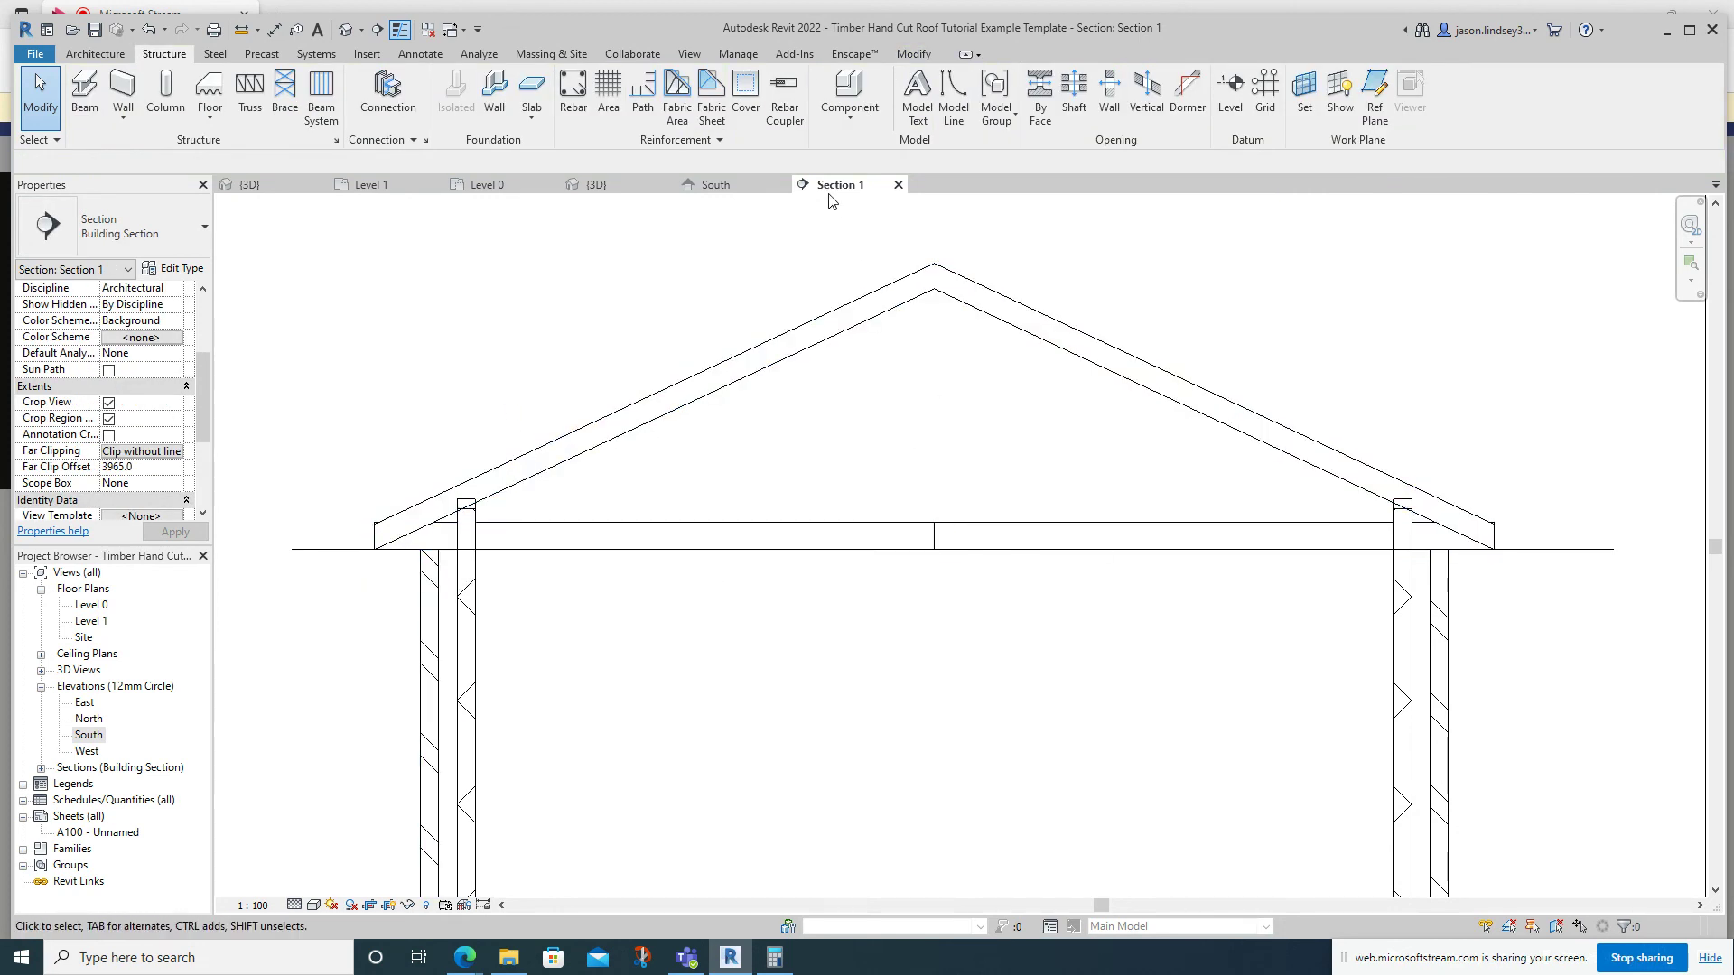
# Measure the vertical distance from the timbers' meeting point at Level 1 up to the underside of the roof apex.
pyautogui.click(241, 30)
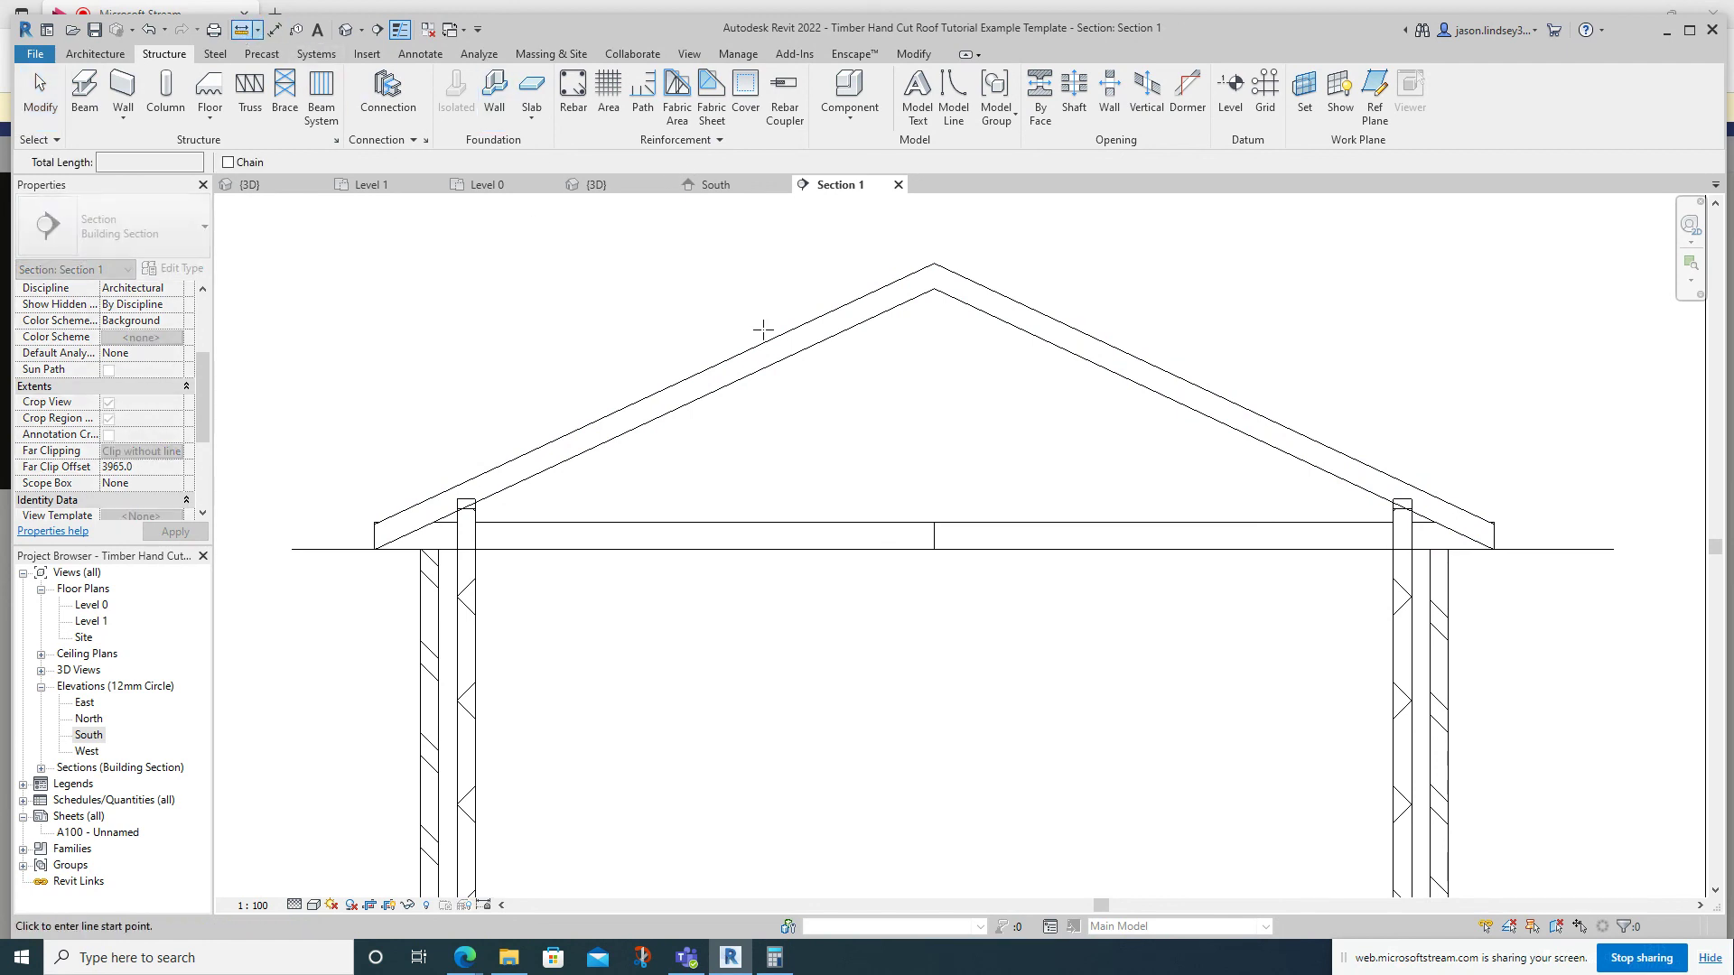
pyautogui.scroll(4, 934, 569)
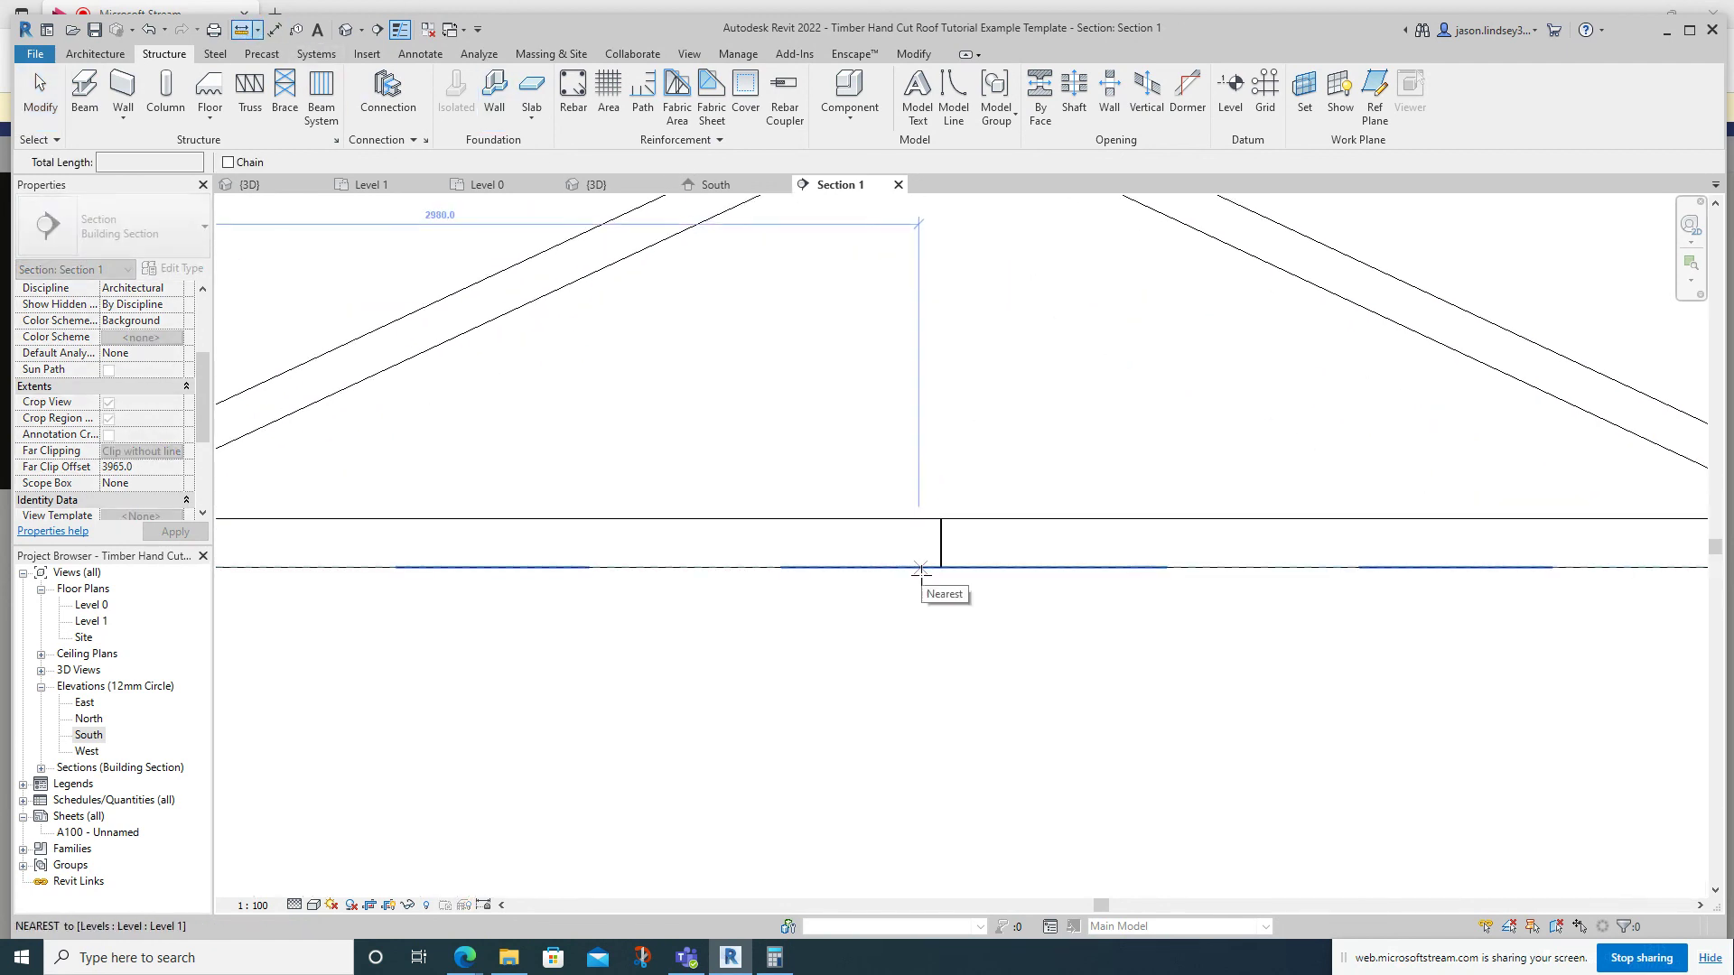
pyautogui.click(938, 569)
pyautogui.moveTo(942, 301); pyautogui.dragTo(927, 612, button='middle')
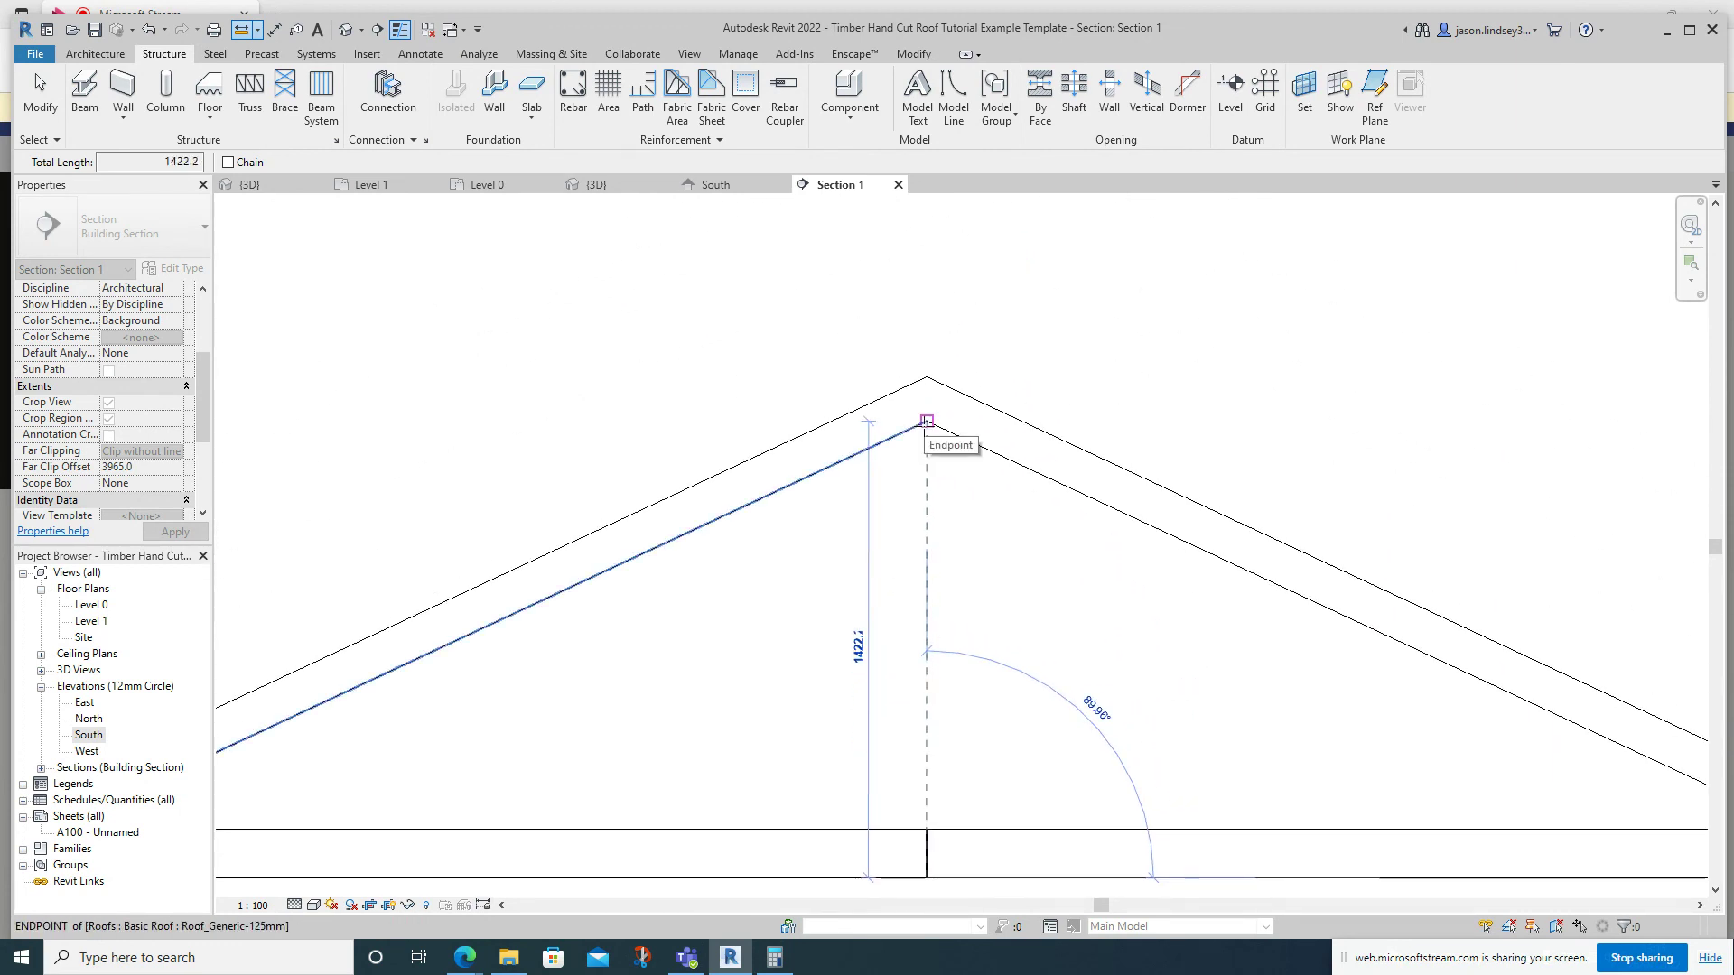
pyautogui.scroll(-5, 926, 421)
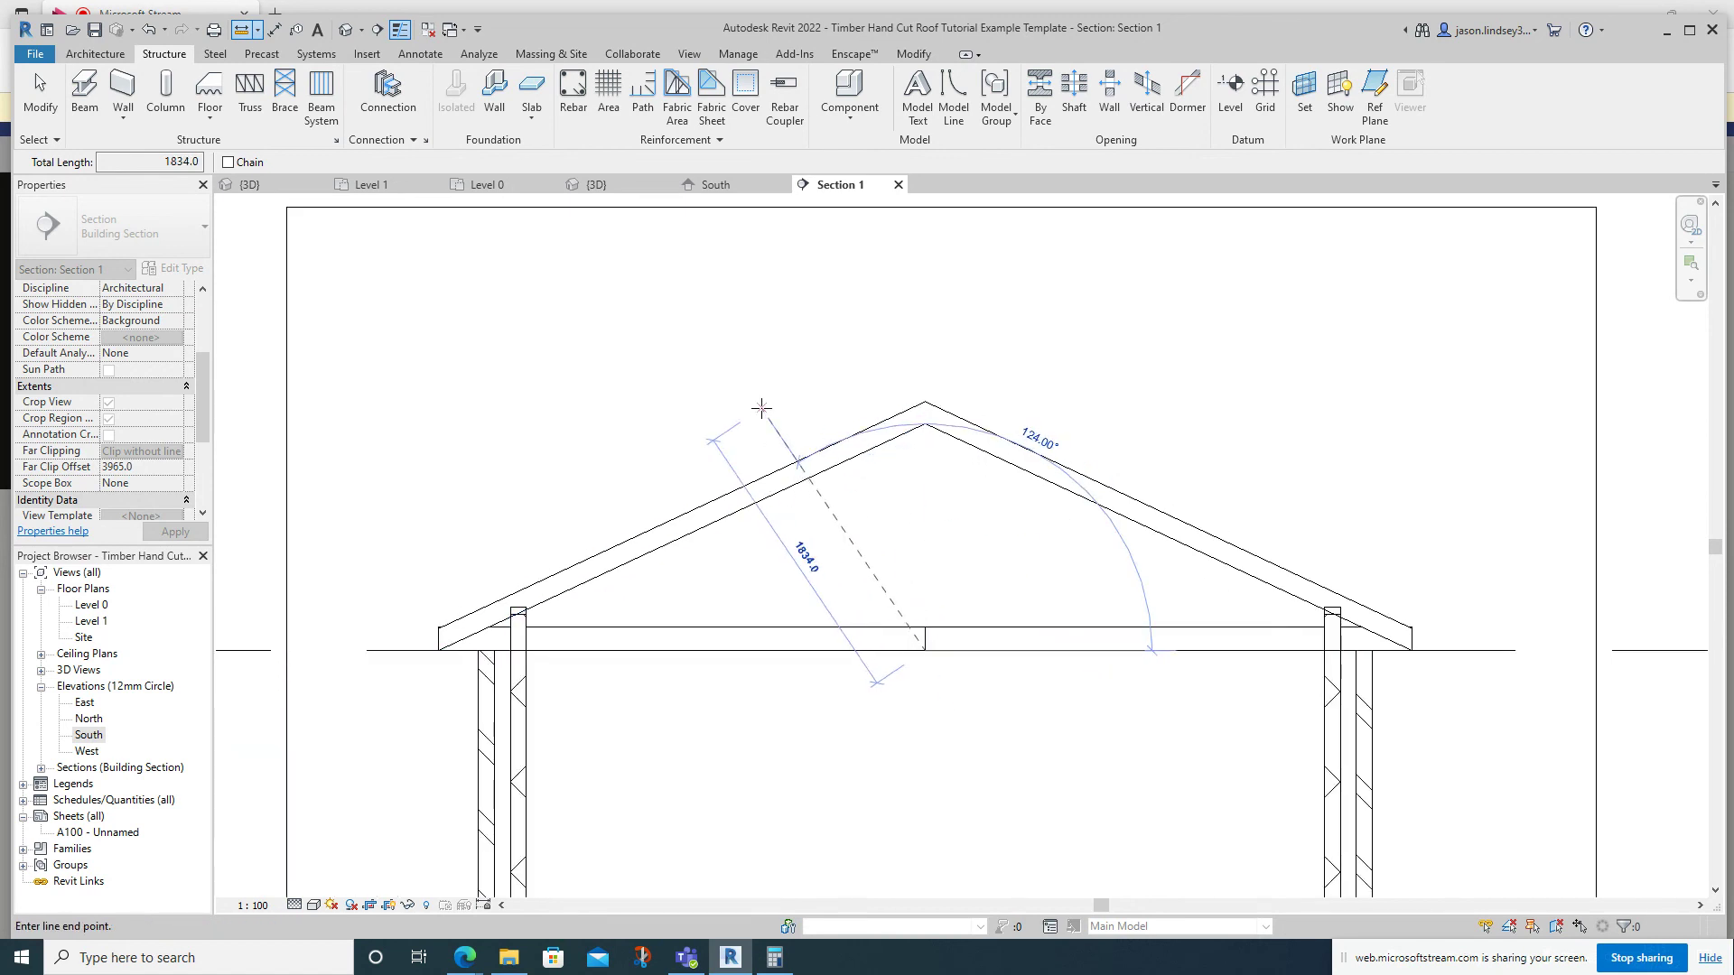
pyautogui.press('Escape')
pyautogui.press('Escape')
pyautogui.click(868, 649)
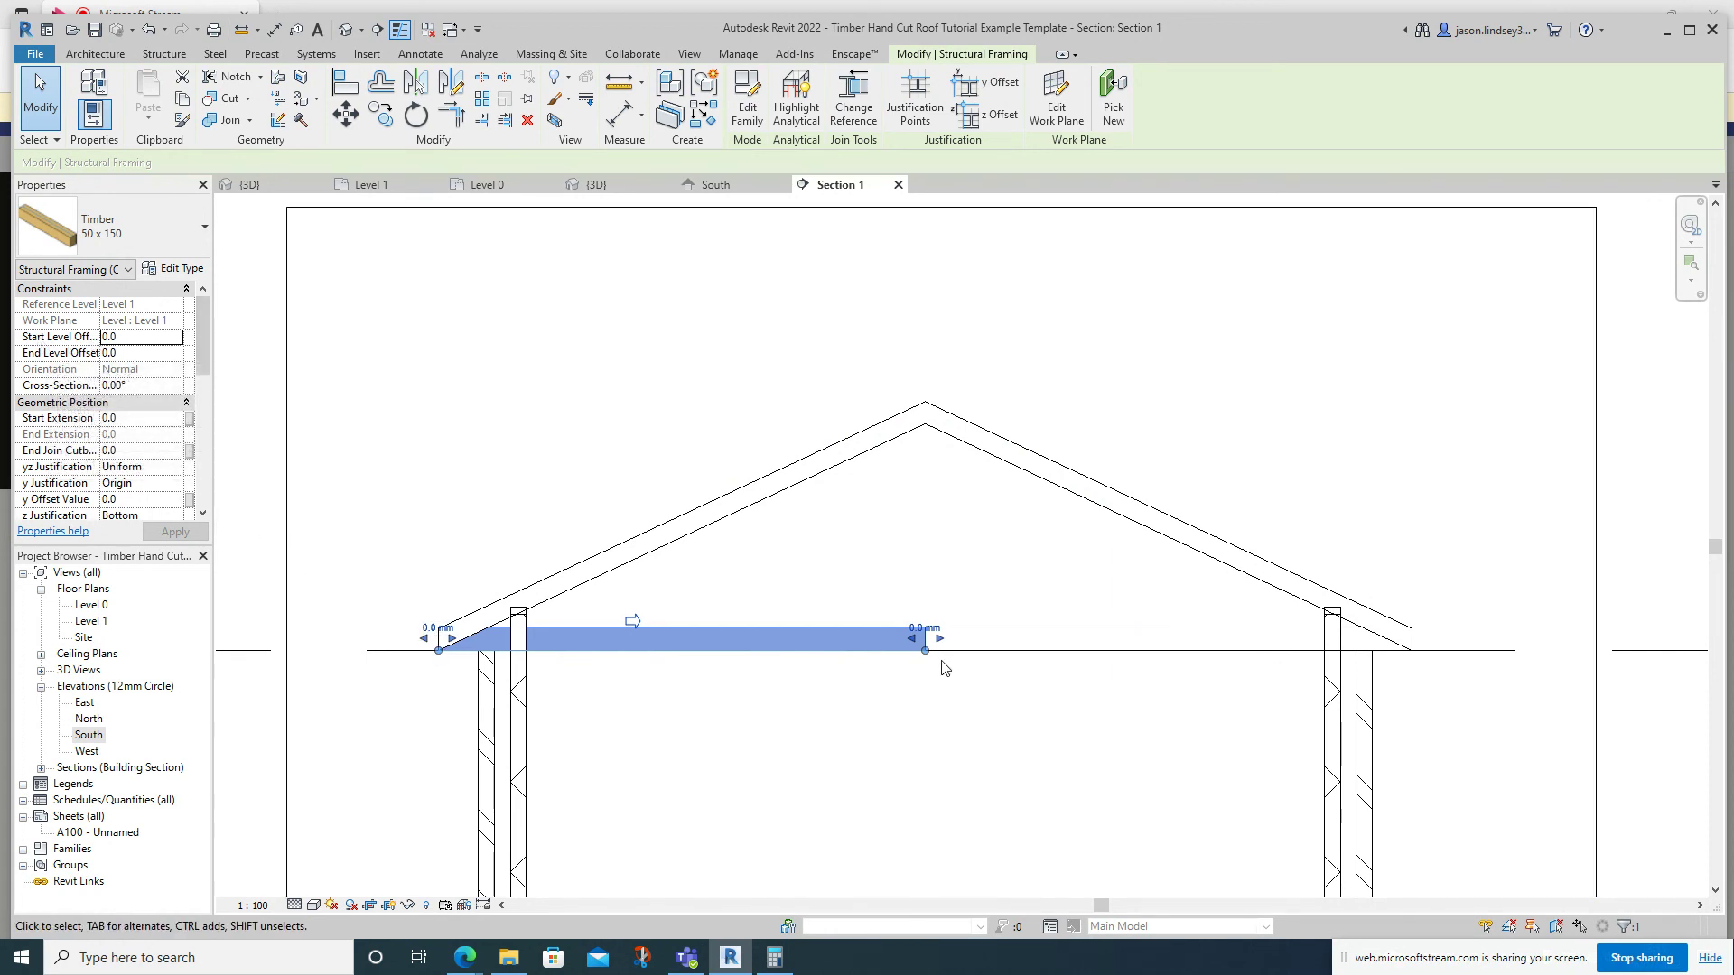
pyautogui.click(127, 354)
pyautogui.click(997, 533)
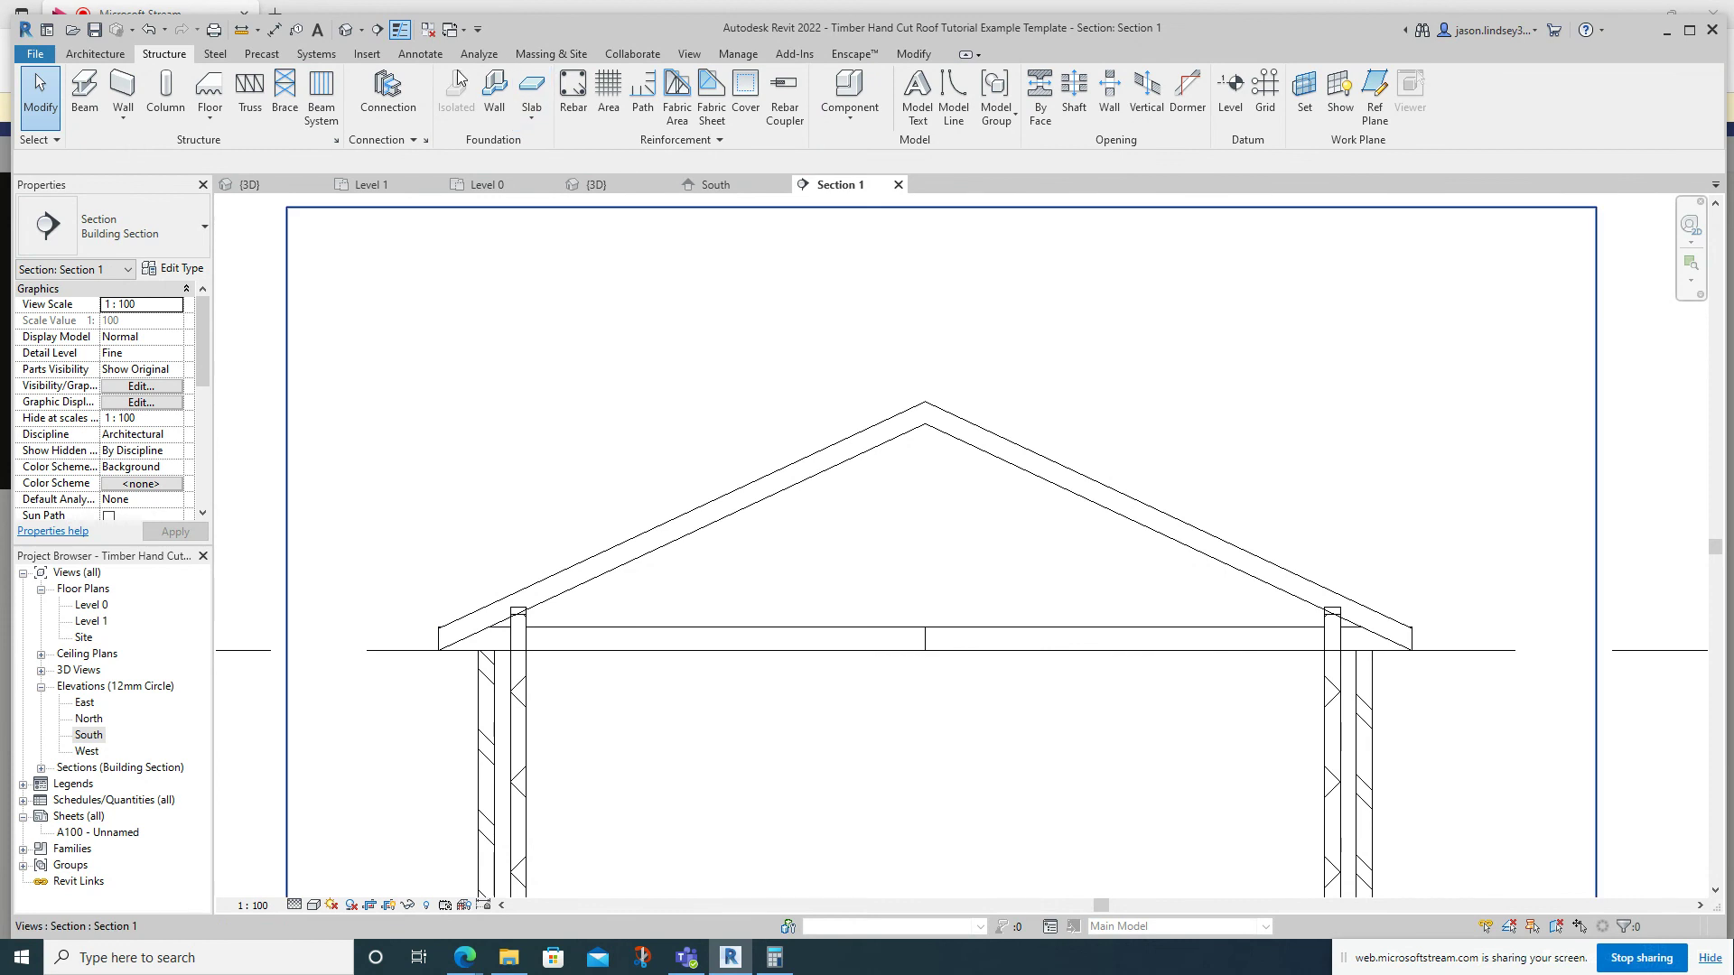
# Check again the height from the timbers' bottom edge at mid-span to the inner apex of the roof.
pyautogui.click(244, 35)
pyautogui.click(924, 650)
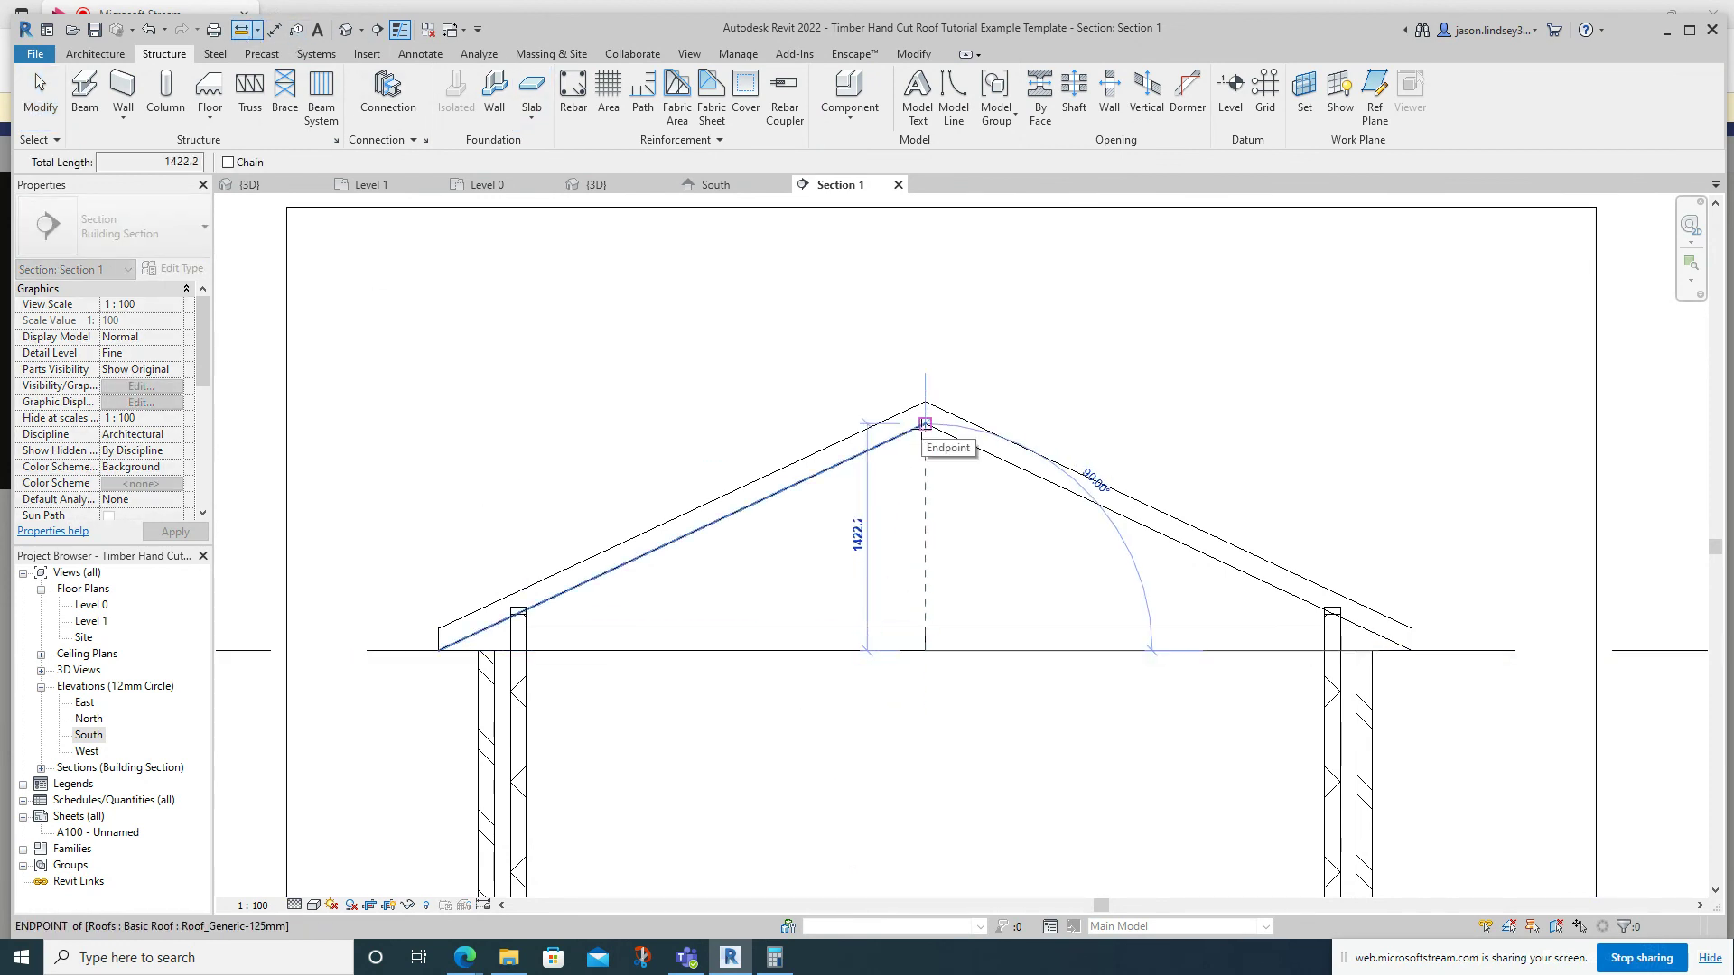
pyautogui.press('Escape')
pyautogui.press('Escape')
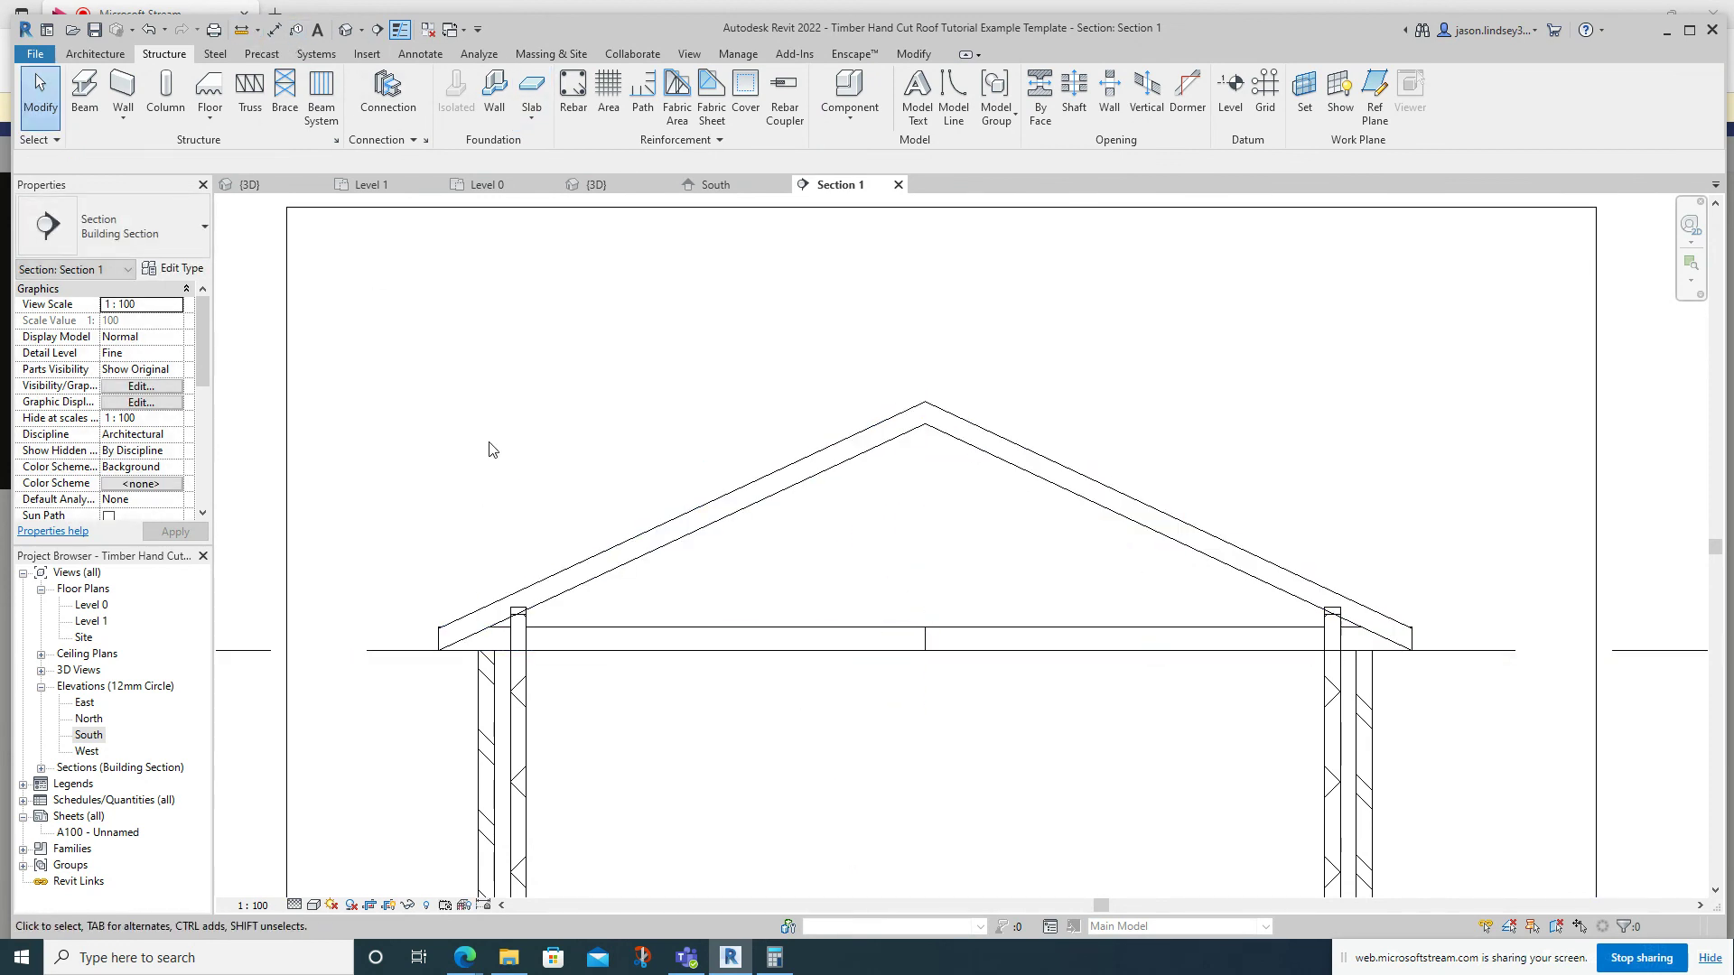
# Set the end level offset of the west timber to 1422 mm so it slopes up to the ridge, and deselect it.
pyautogui.click(892, 643)
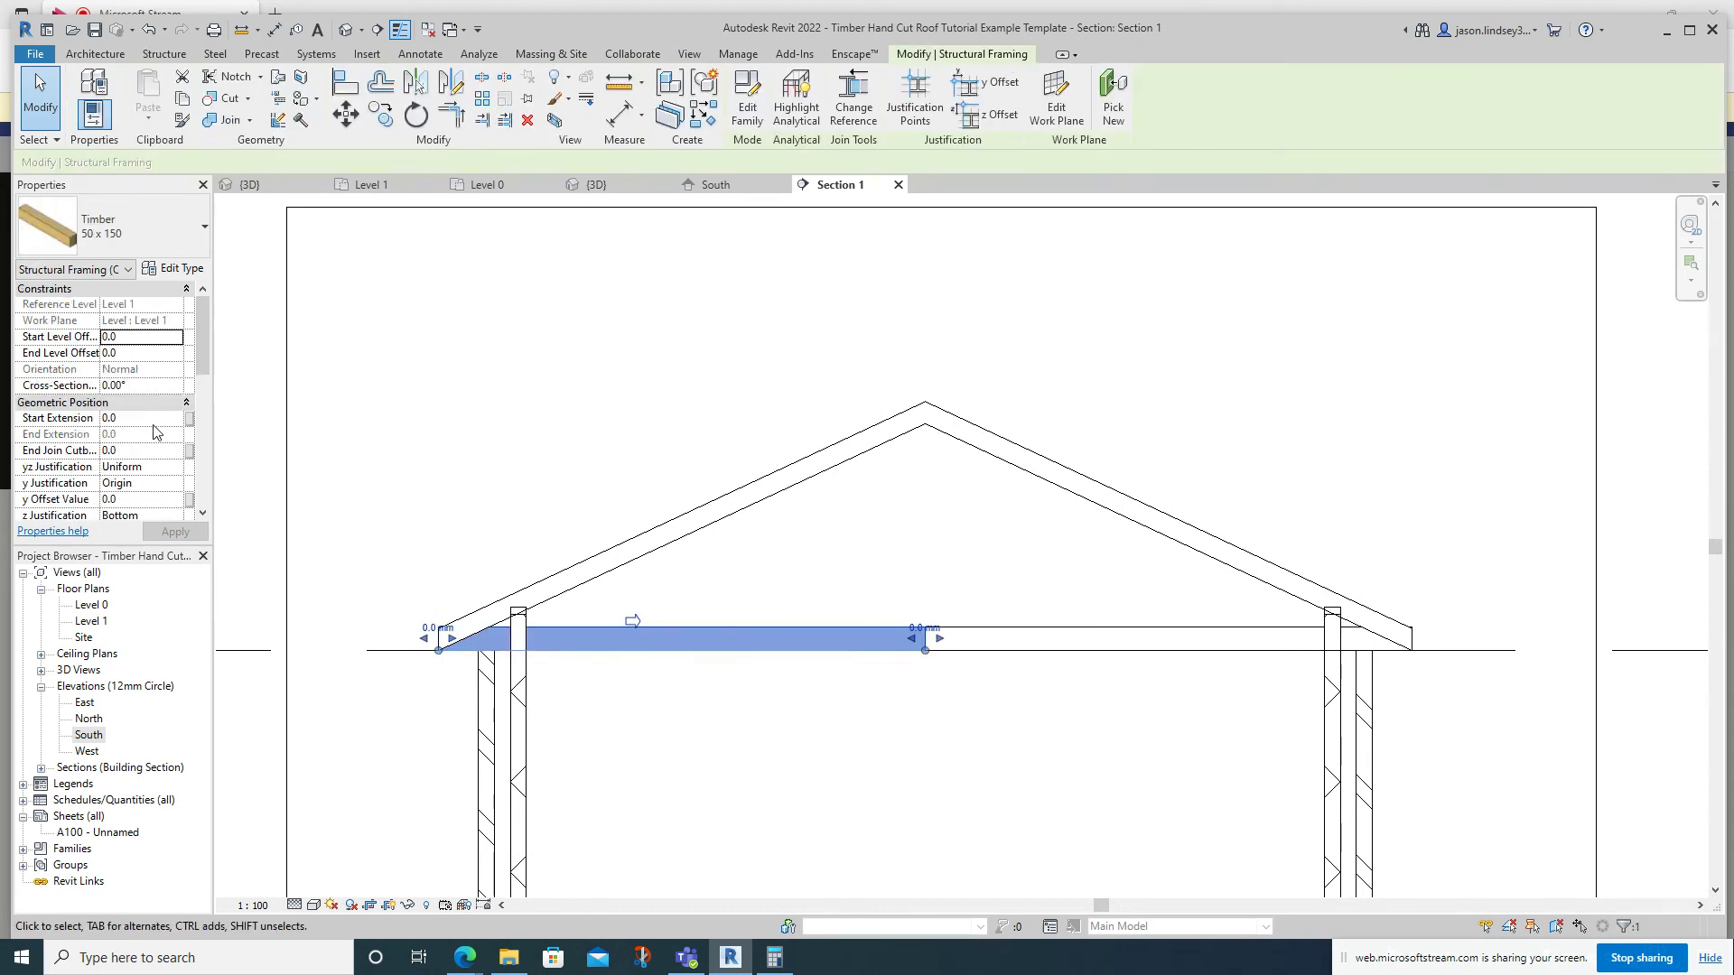
pyautogui.click(135, 352)
pyautogui.write('1422')
pyautogui.press('Return')
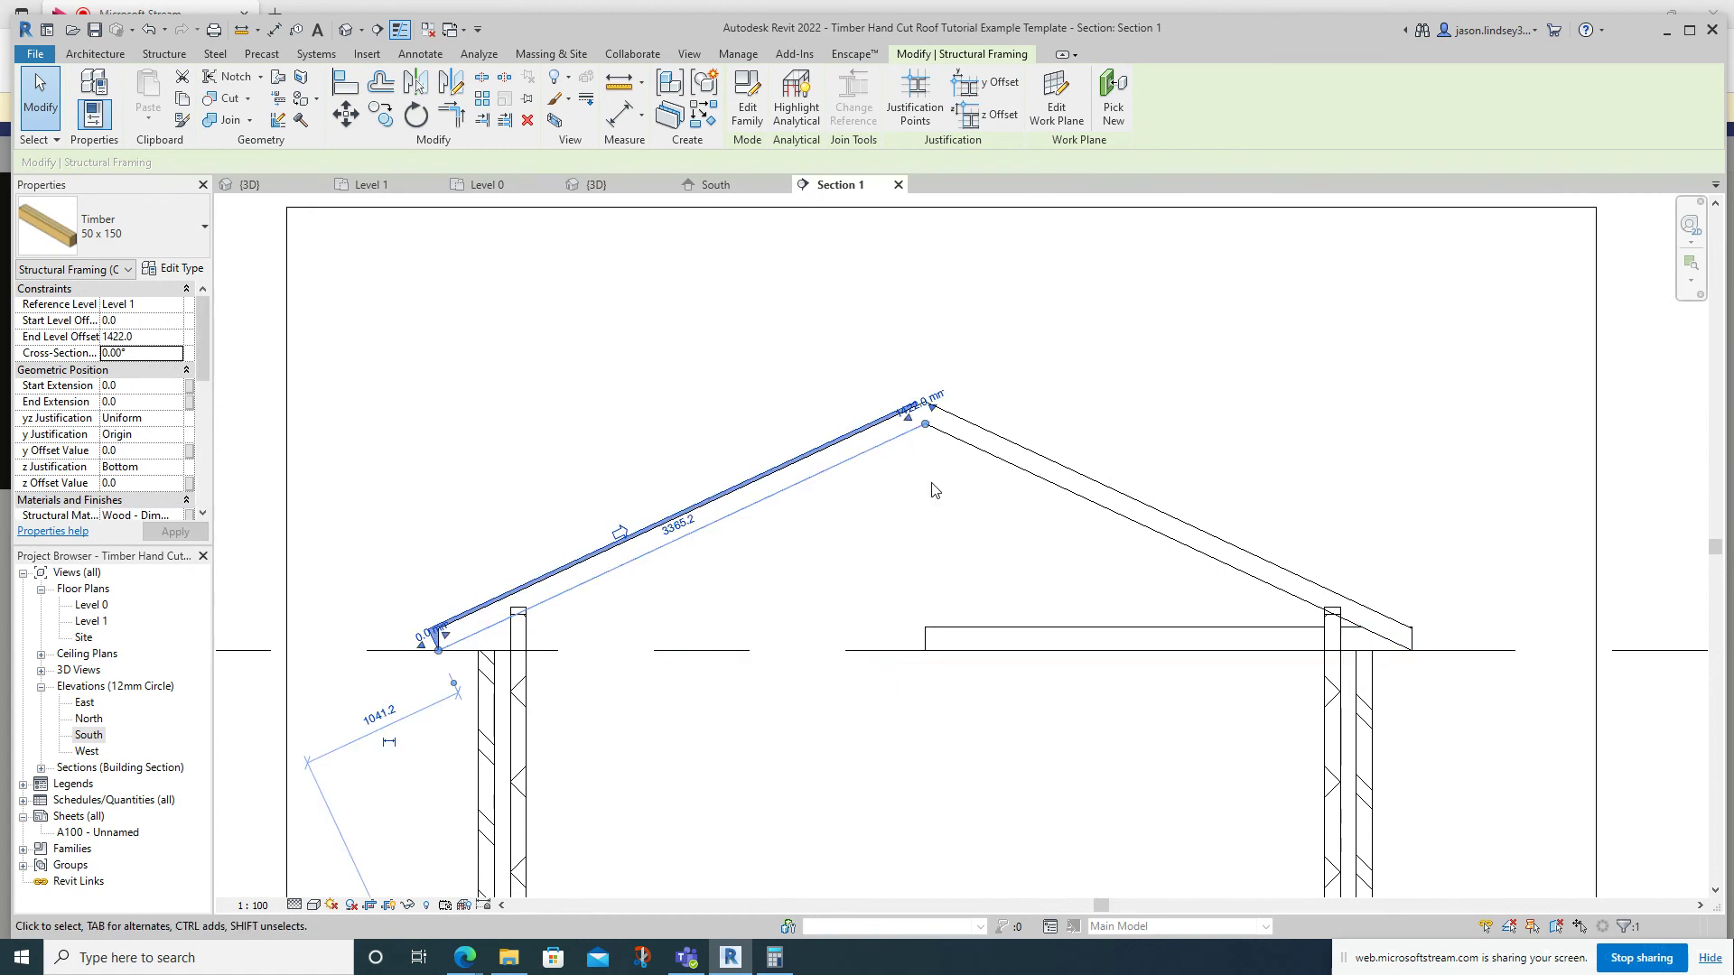
pyautogui.click(867, 387)
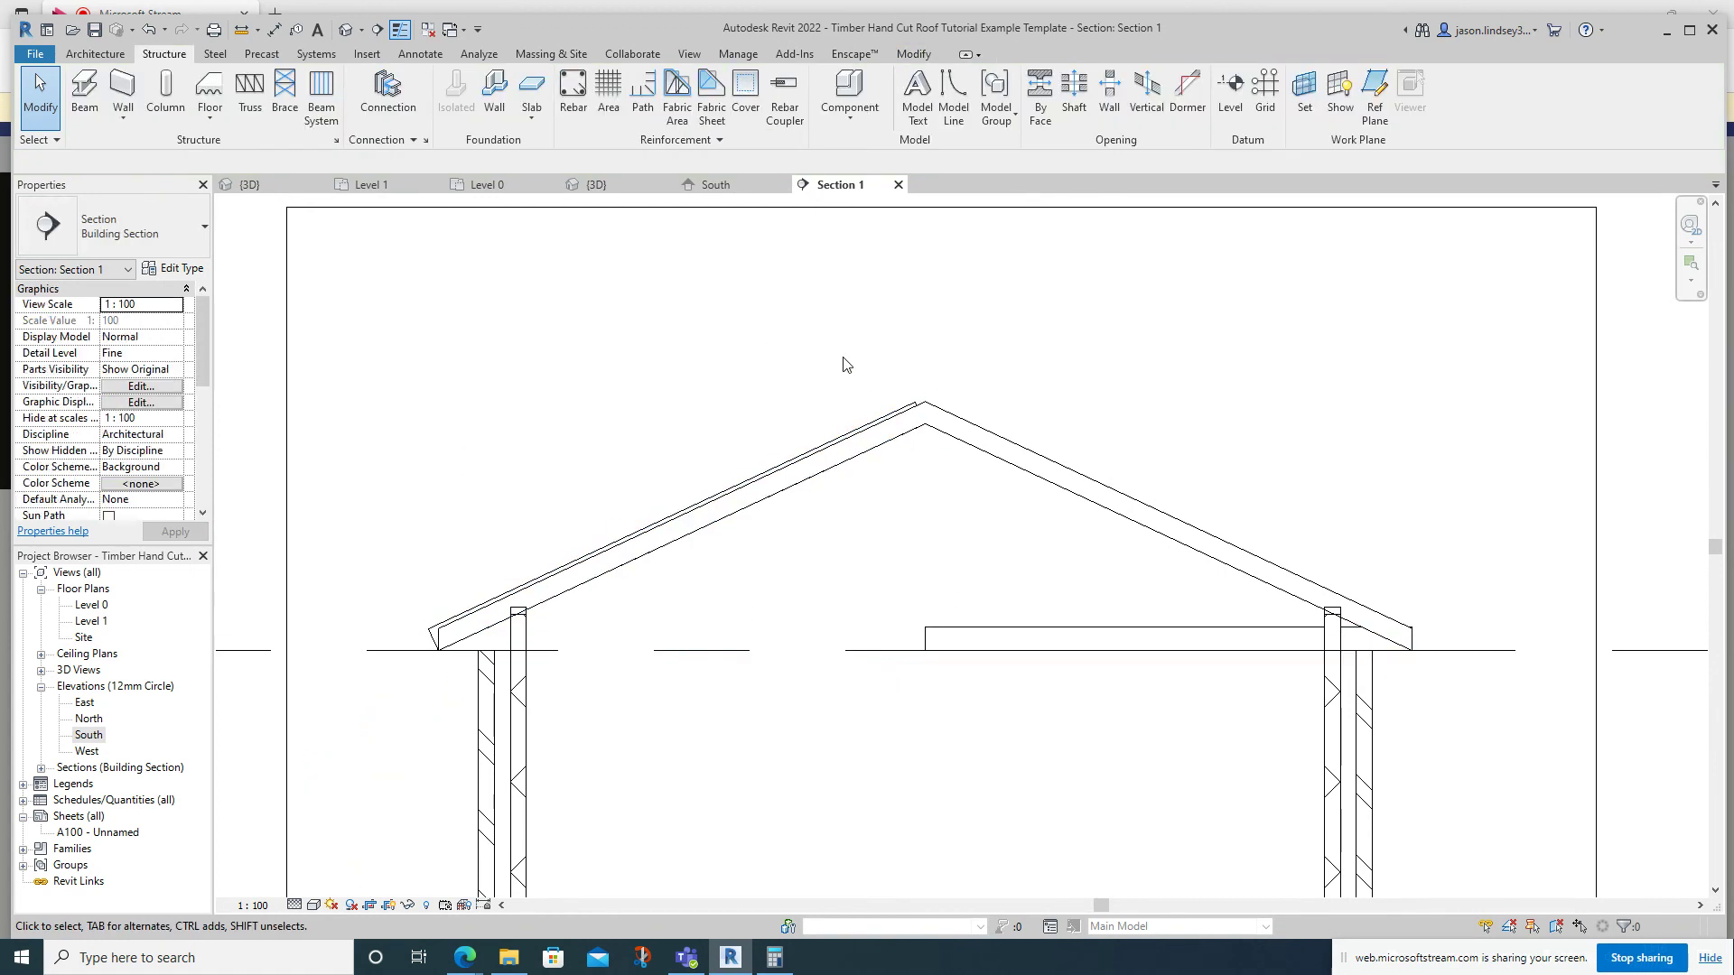
# Set the start level offset of the east timber to 1422 mm so it slopes down from the ridge, and deselect it.
pyautogui.click(1021, 629)
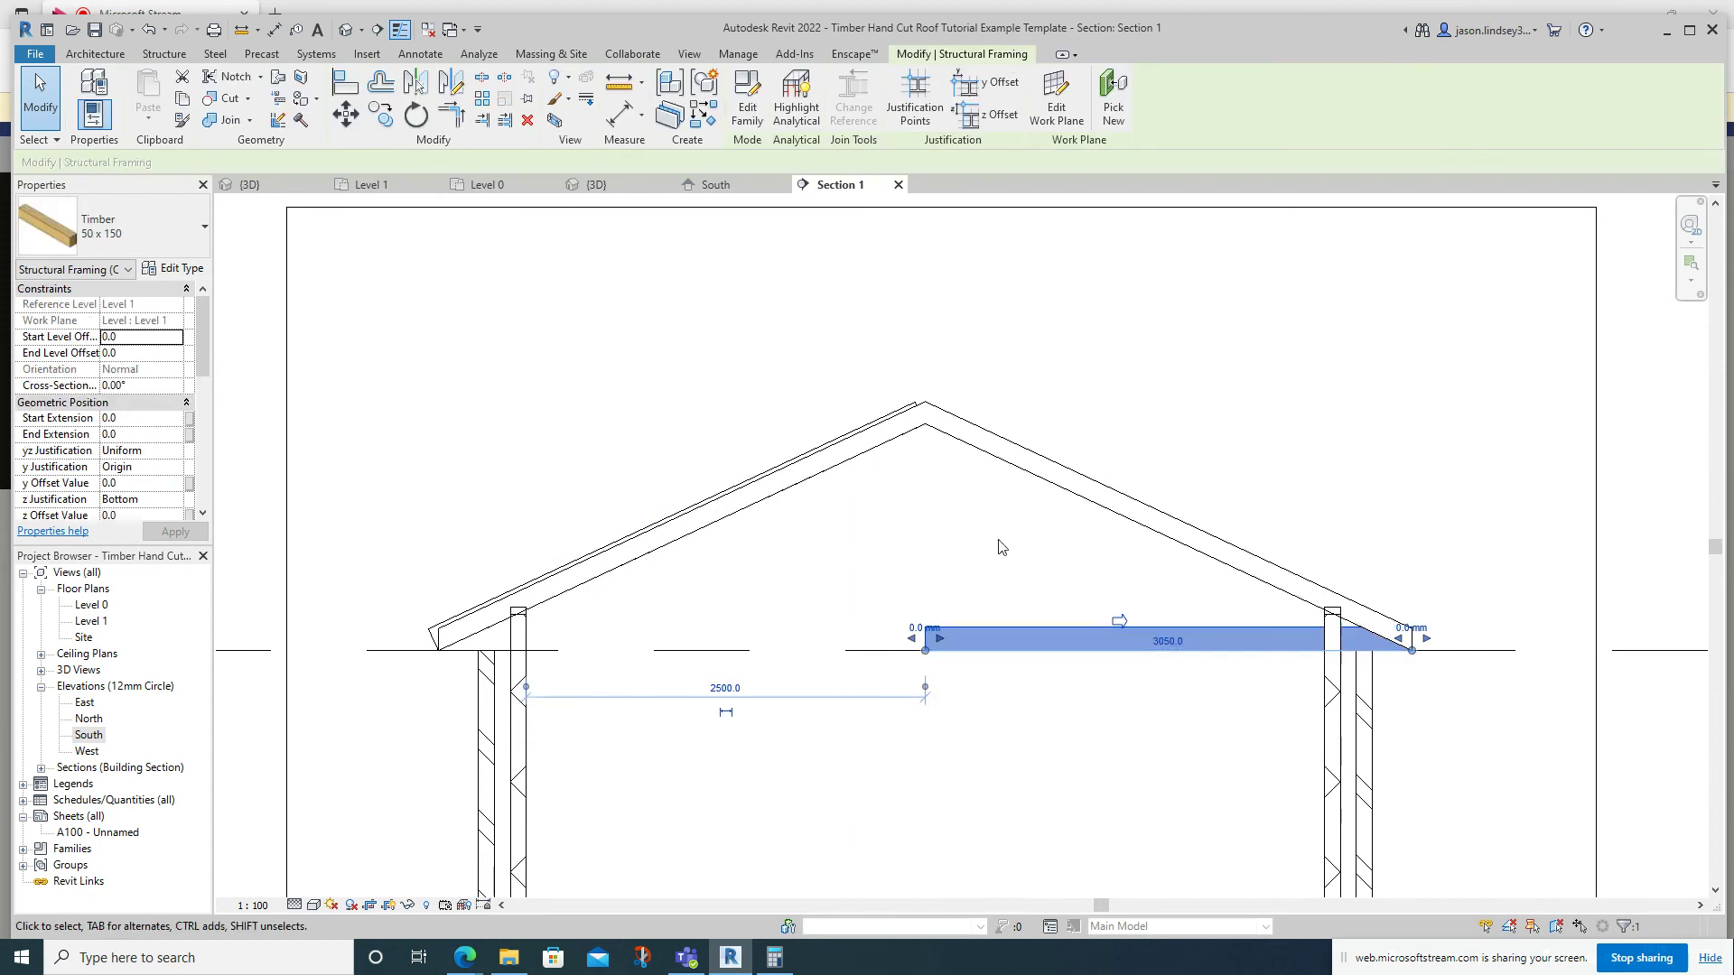
pyautogui.click(138, 341)
pyautogui.write('1422')
pyautogui.press('Tab')
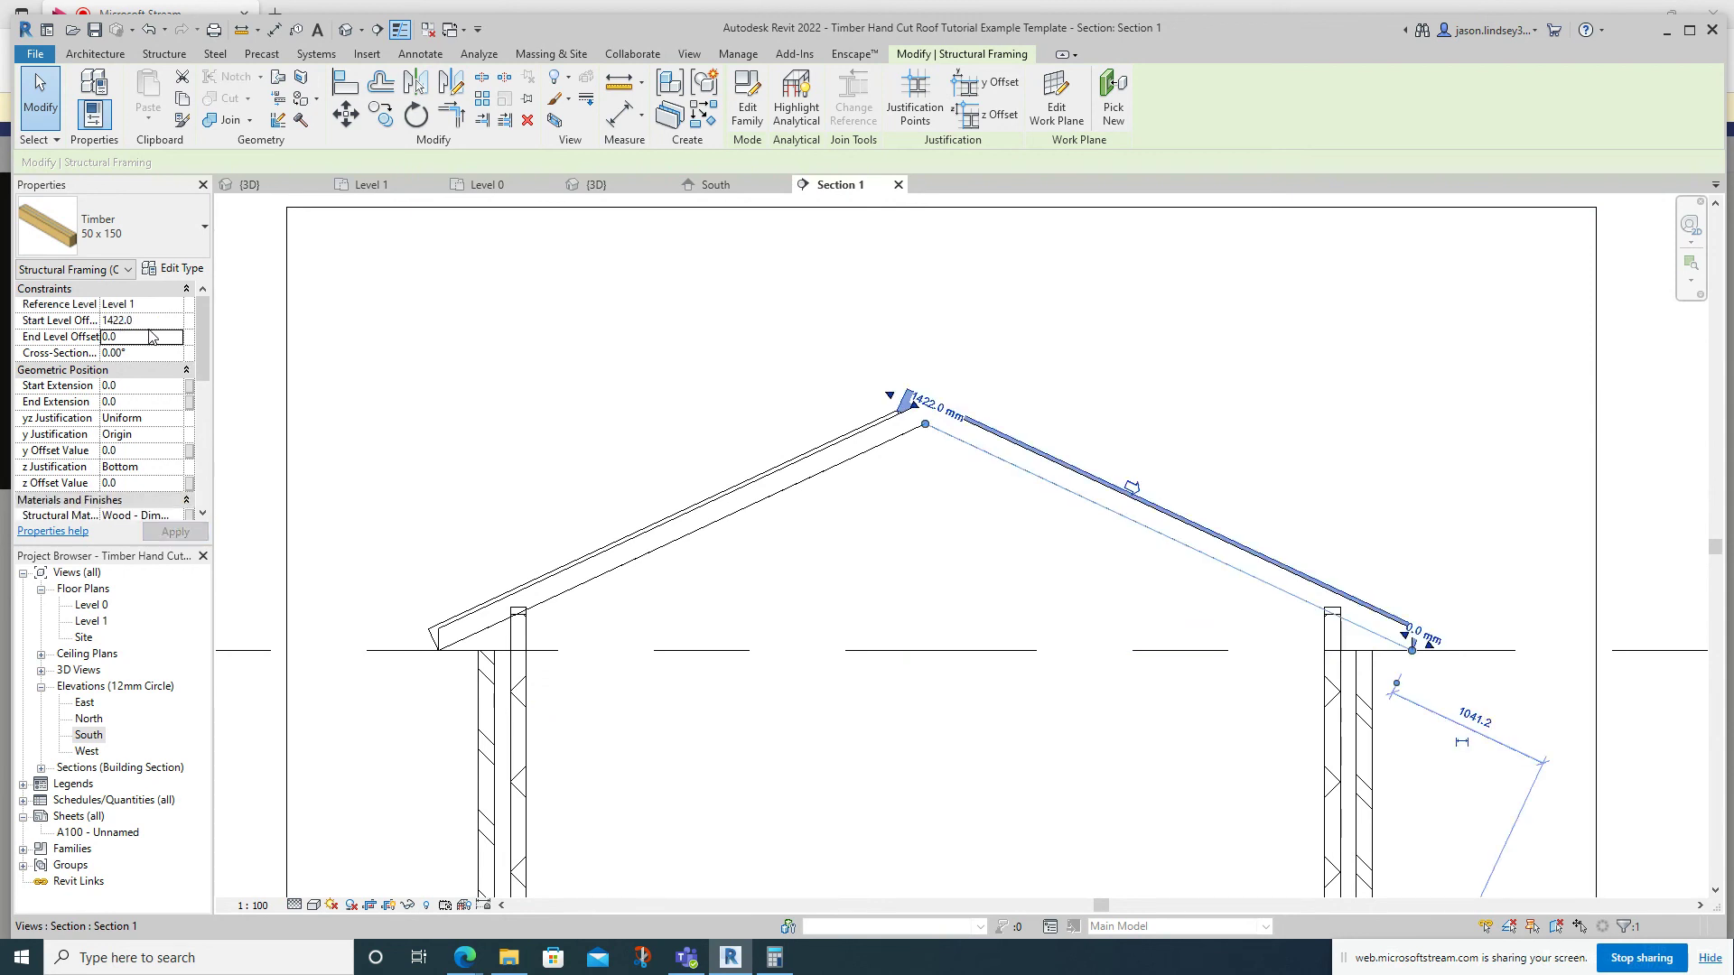
pyautogui.click(915, 332)
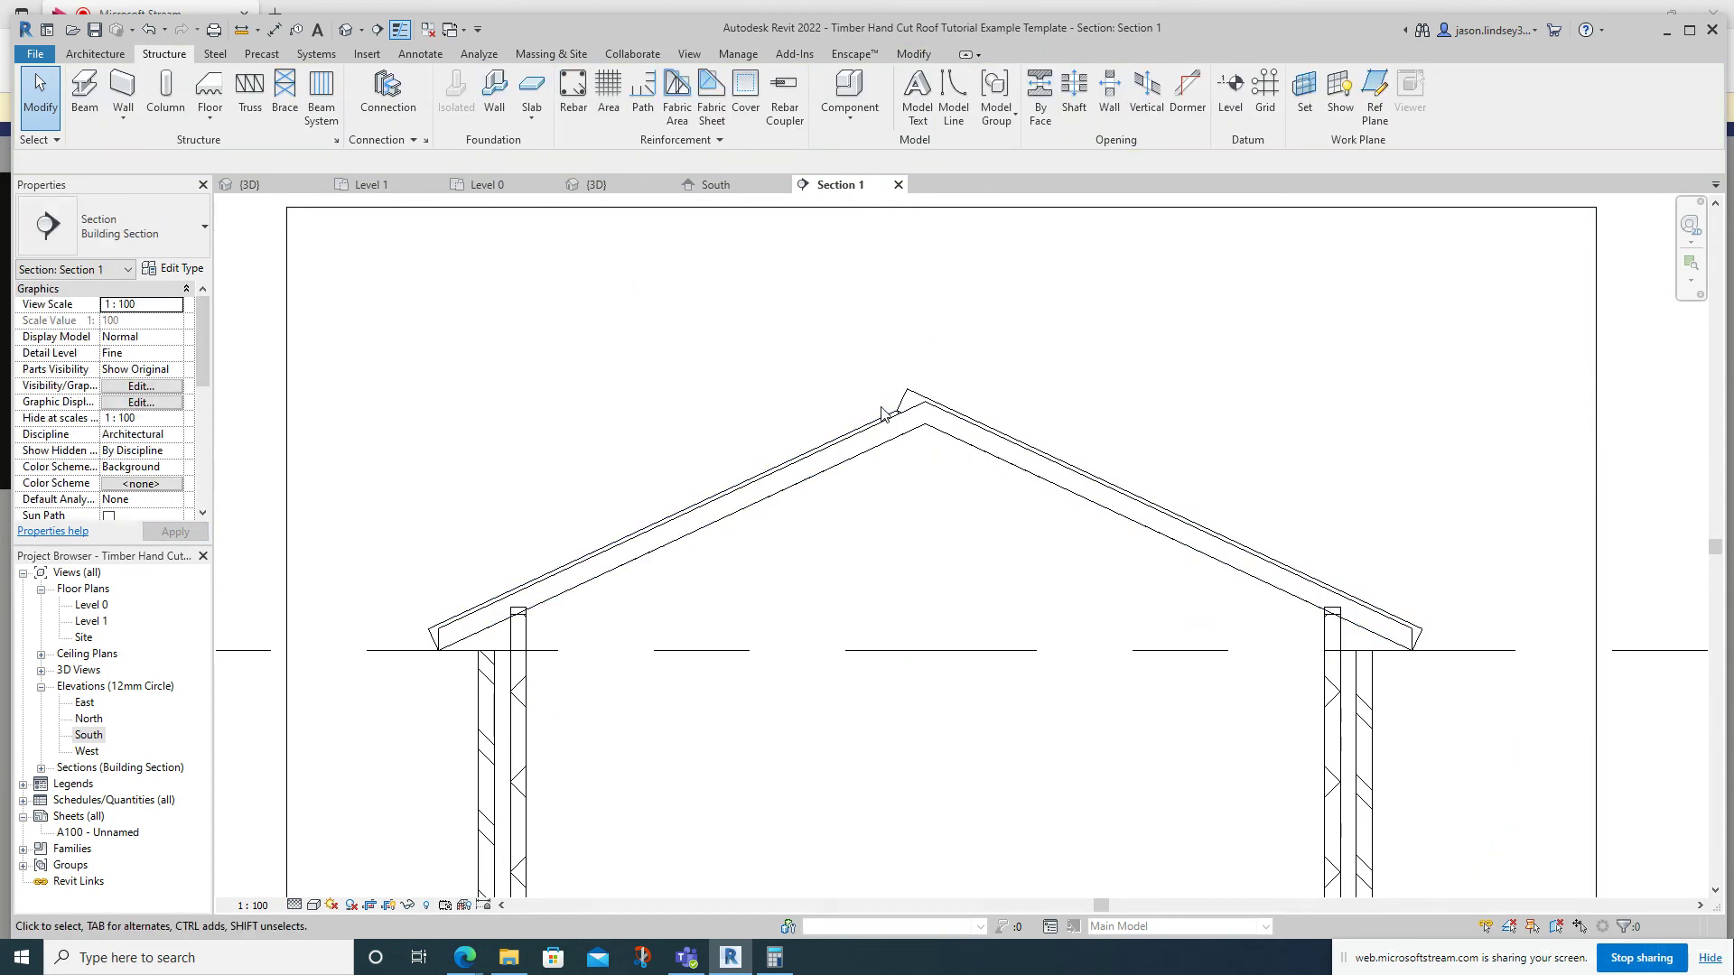
# Override the roof element's graphics in the section view with a surface transparency of 56.
pyautogui.scroll(2, 883, 413)
pyautogui.scroll(-1, 1053, 317)
pyautogui.moveTo(1064, 322); pyautogui.dragTo(767, 340, button='middle')
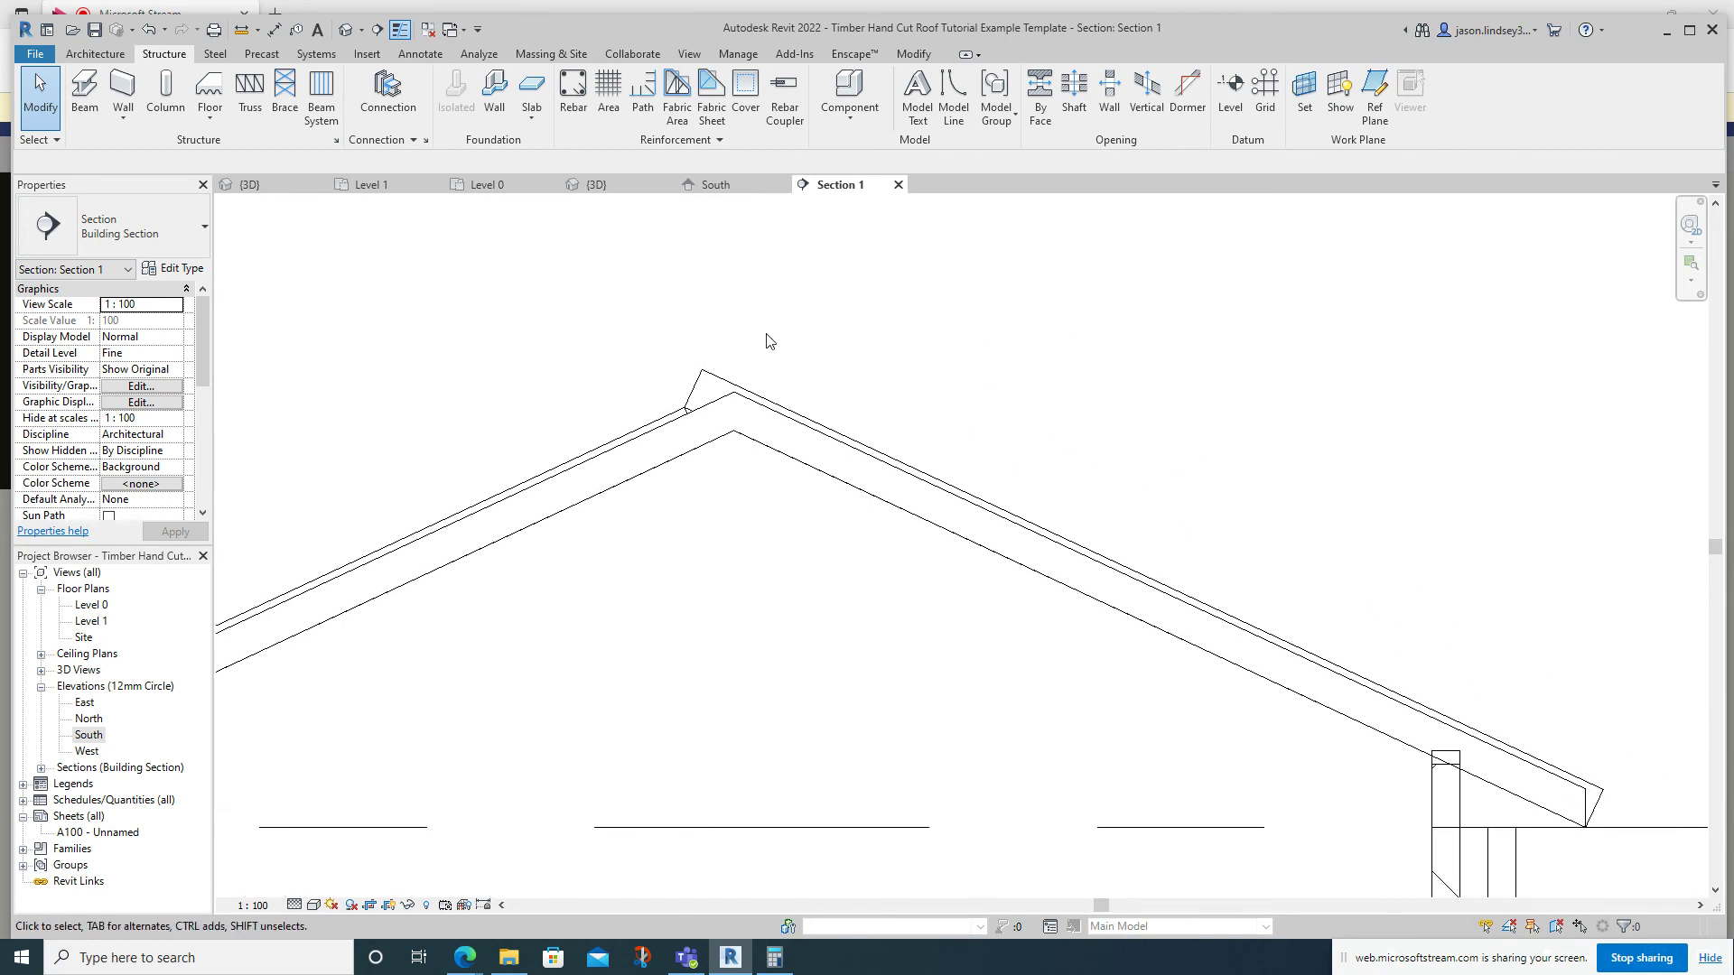
pyautogui.click(684, 424)
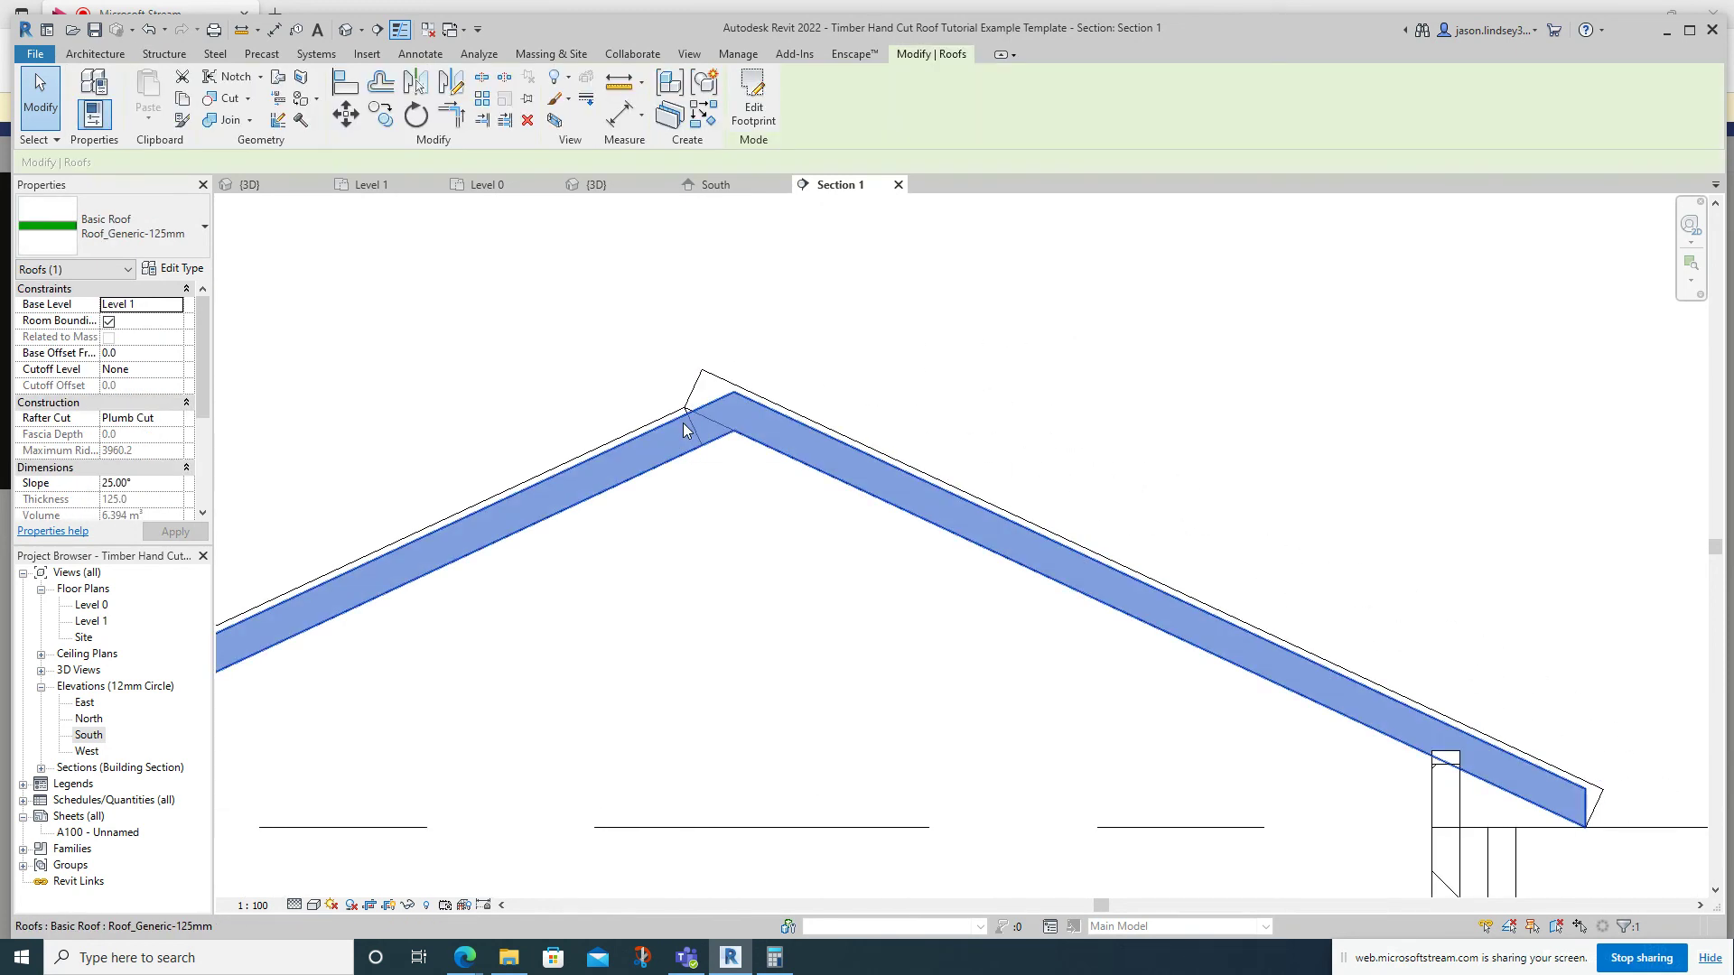
pyautogui.rightClick(515, 521)
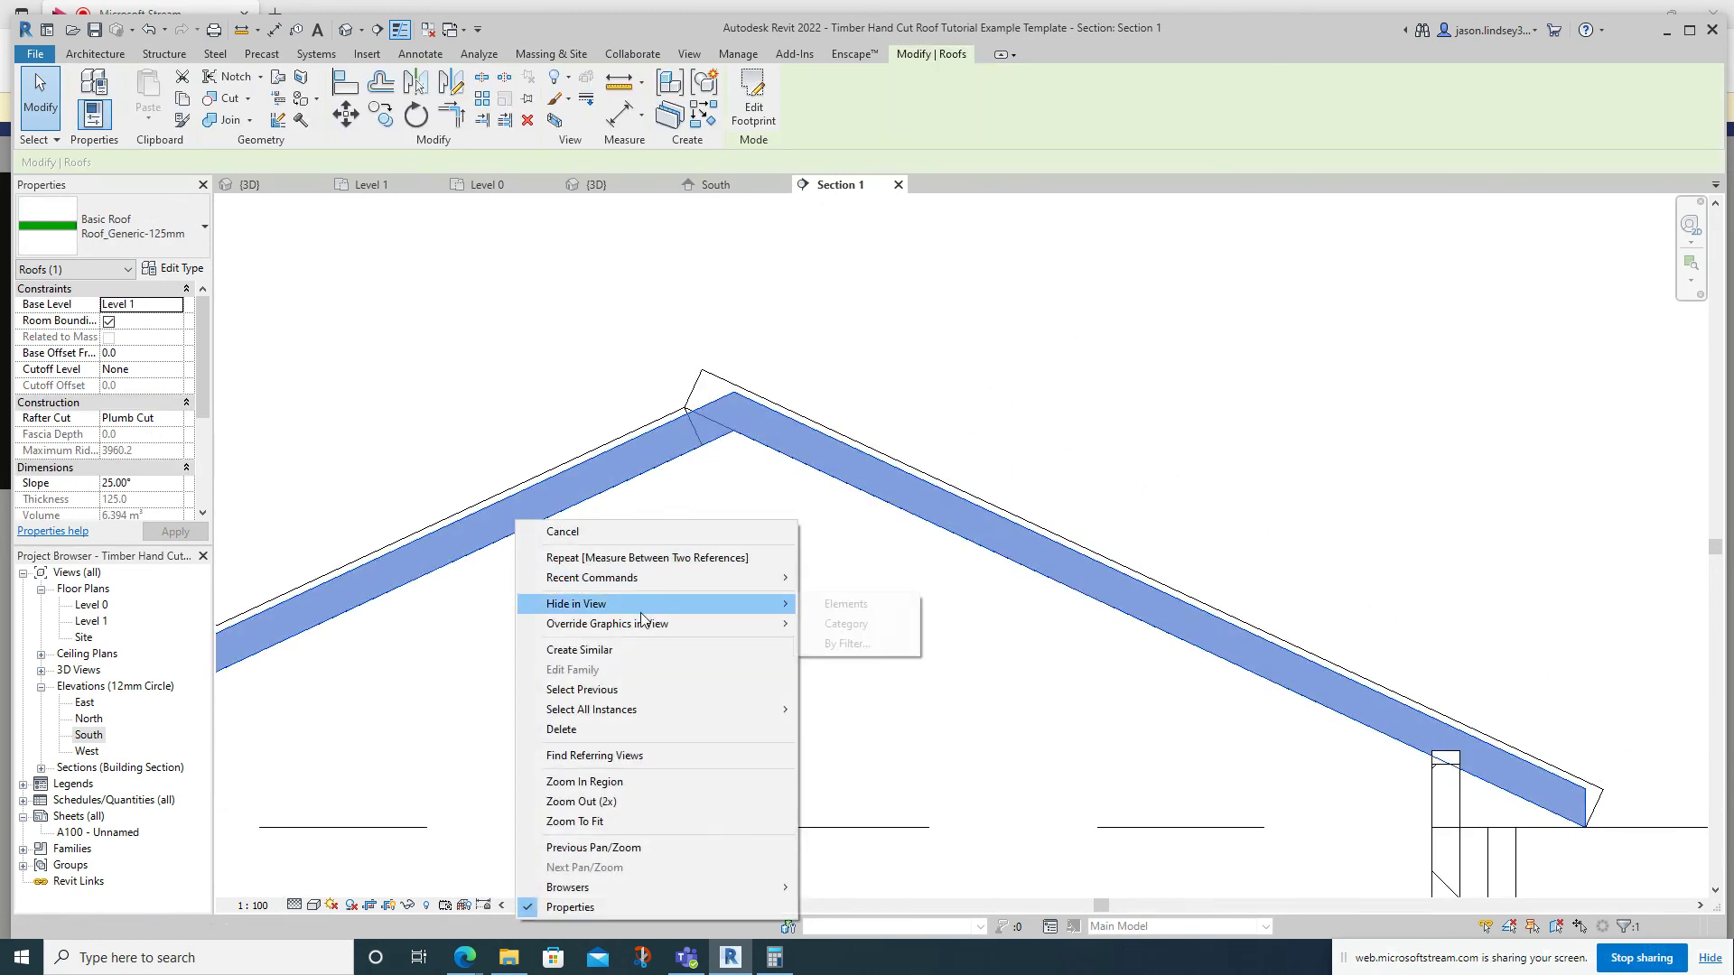
pyautogui.moveTo(686, 624)
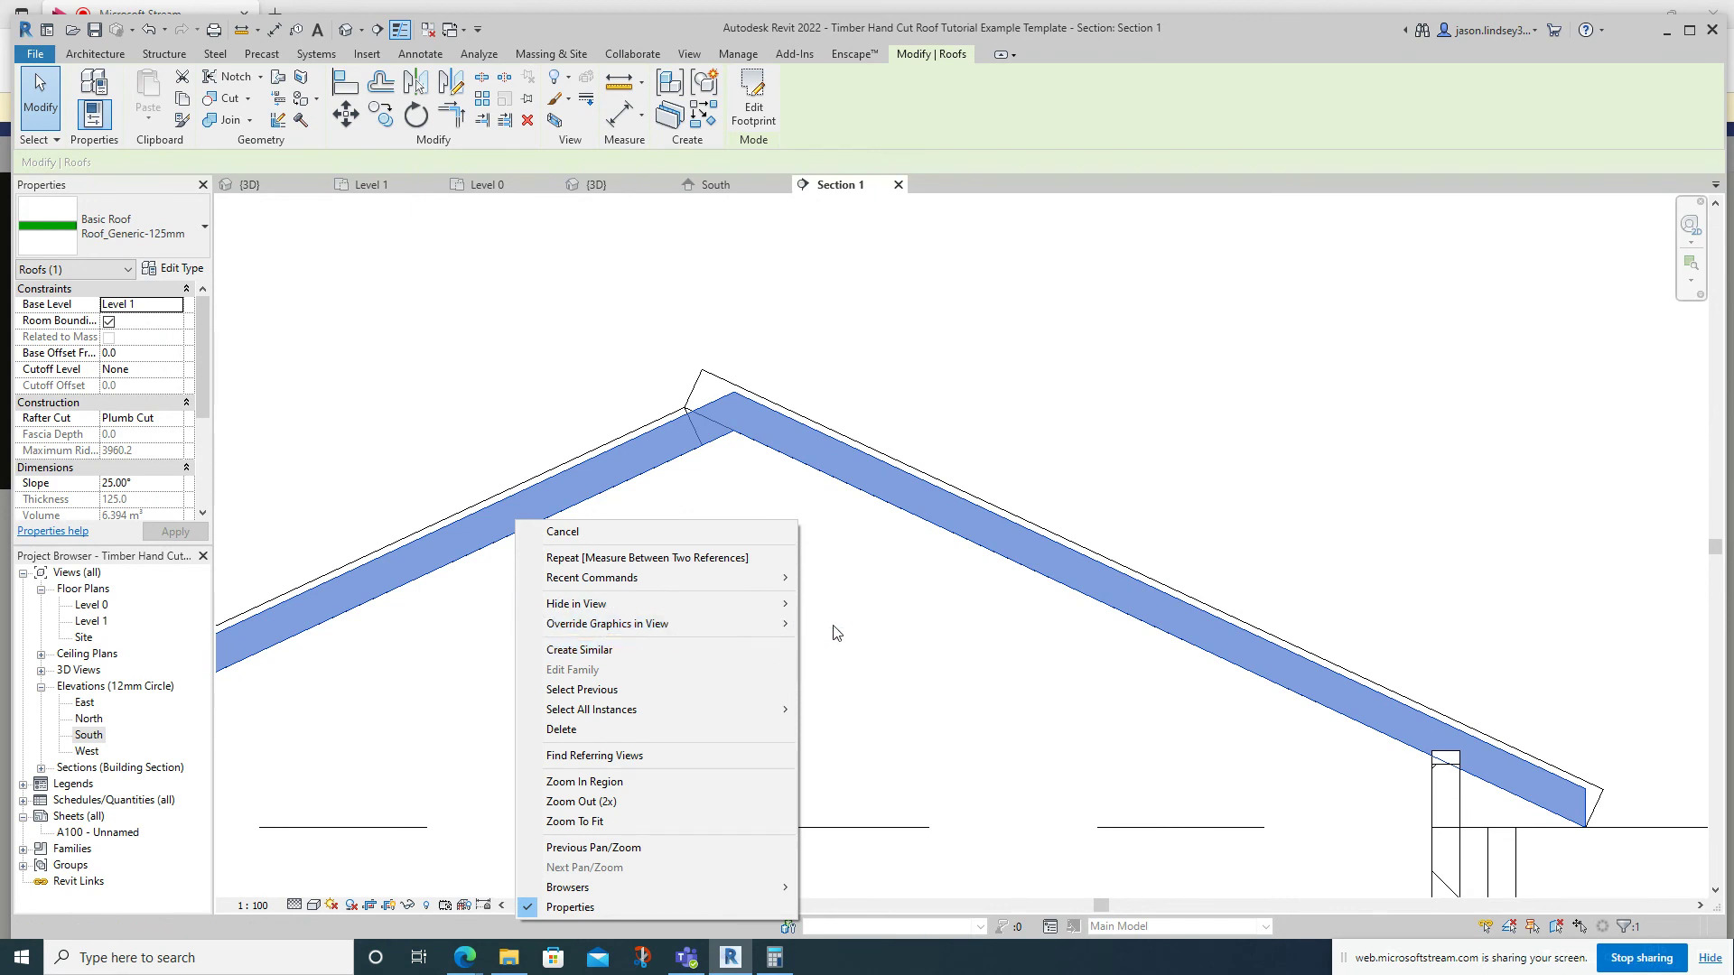
pyautogui.click(828, 624)
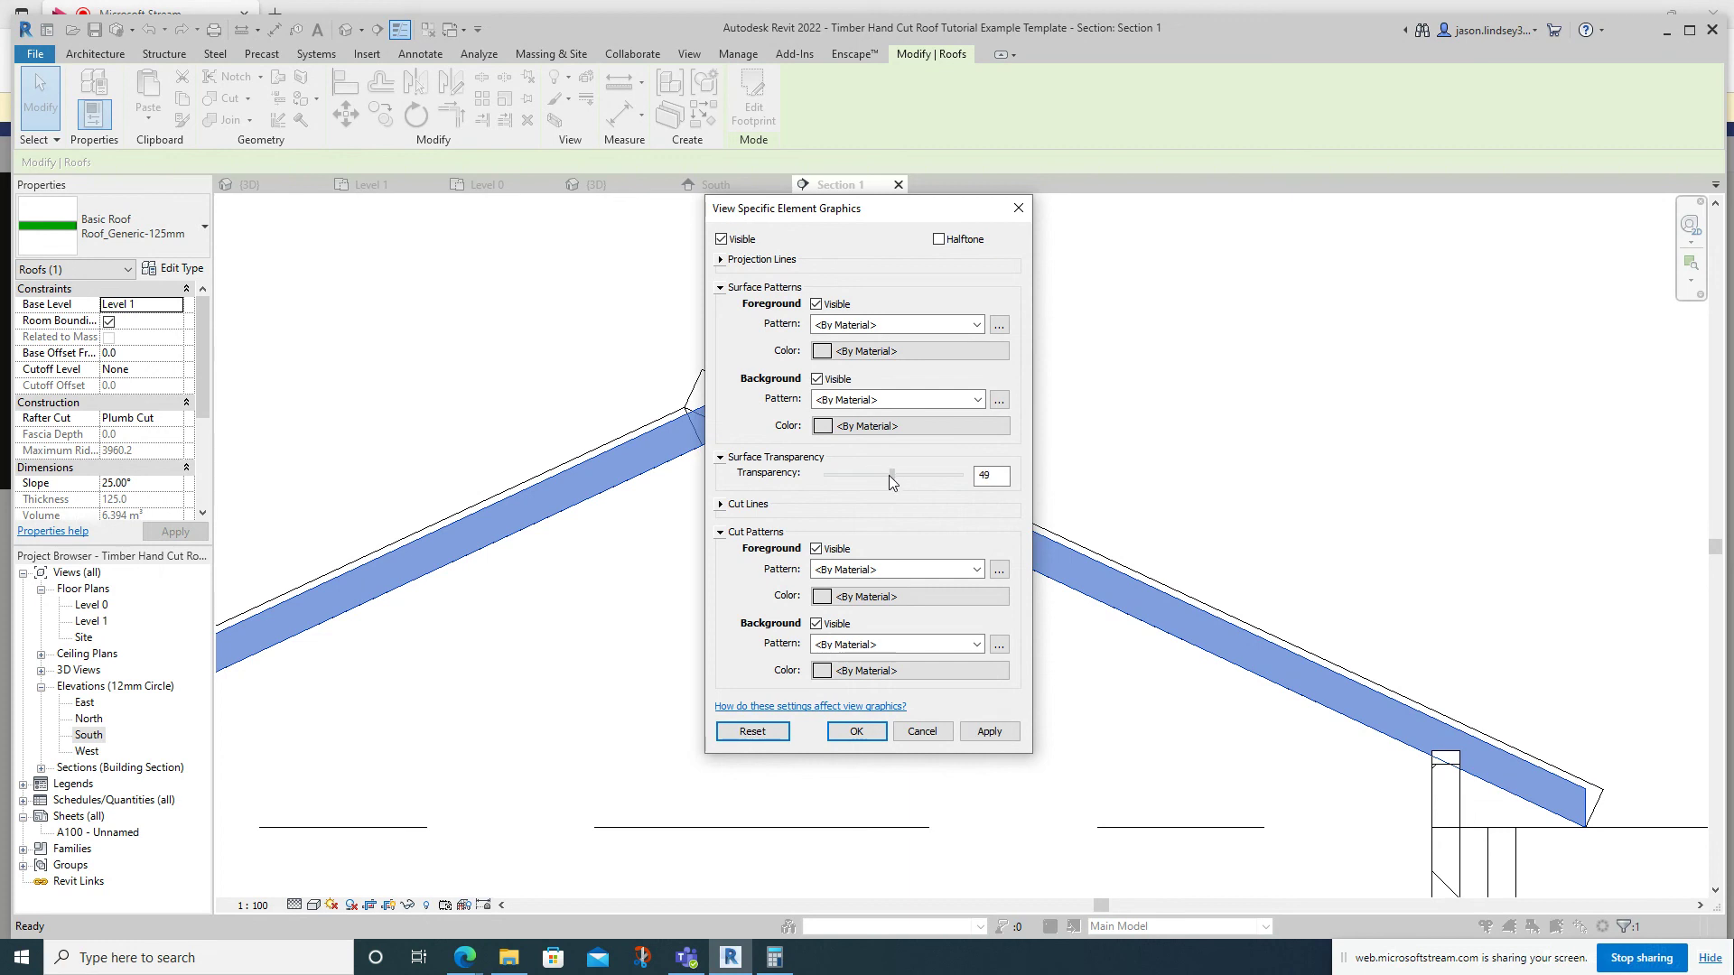
pyautogui.click(989, 732)
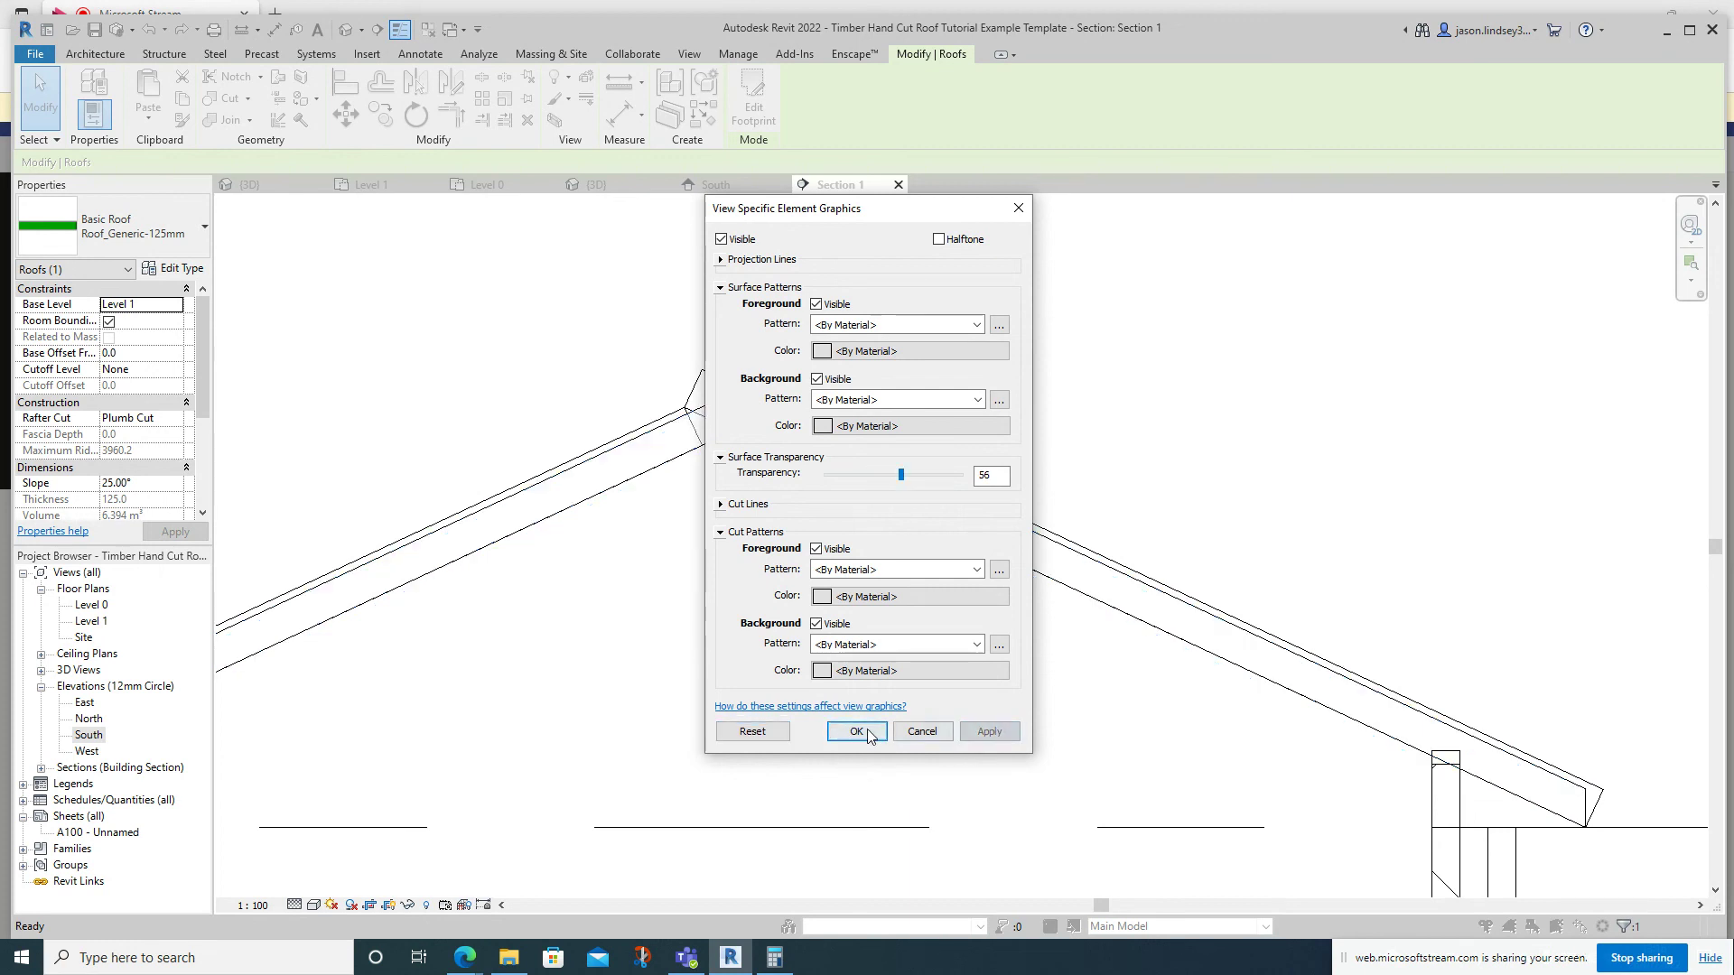
pyautogui.click(856, 732)
pyautogui.click(774, 561)
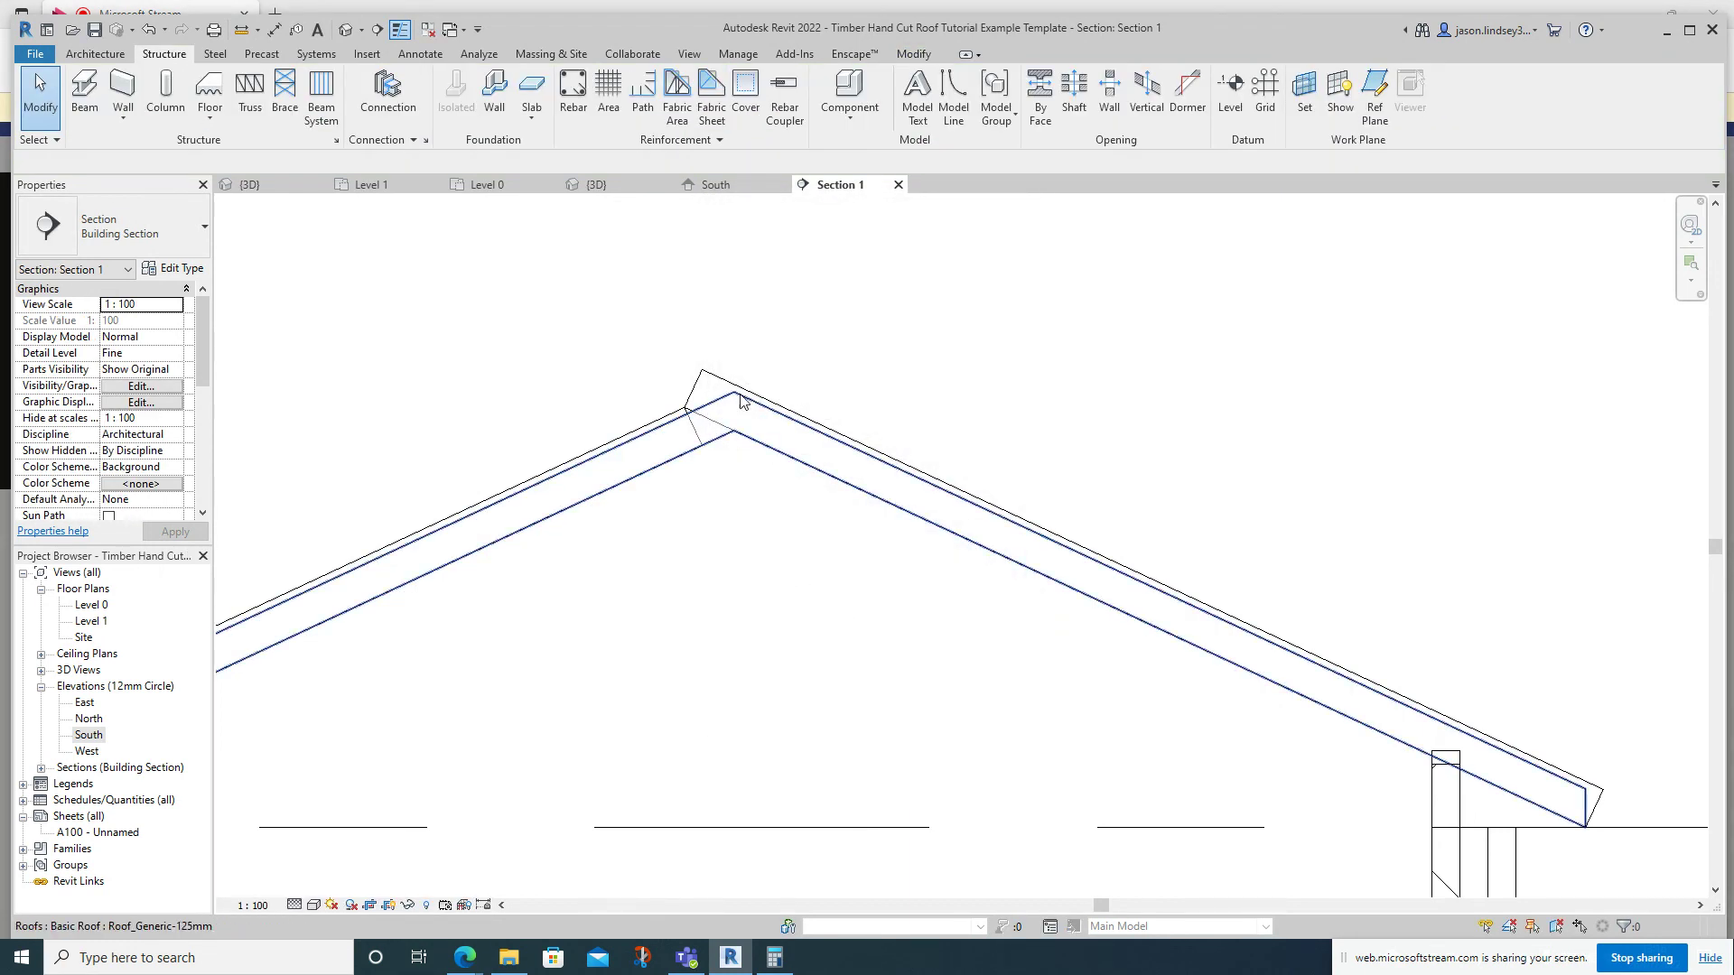
# Pull the upper end of the east rafter back down the slope, just clear of the roof apex.
pyautogui.click(699, 436)
pyautogui.click(698, 380)
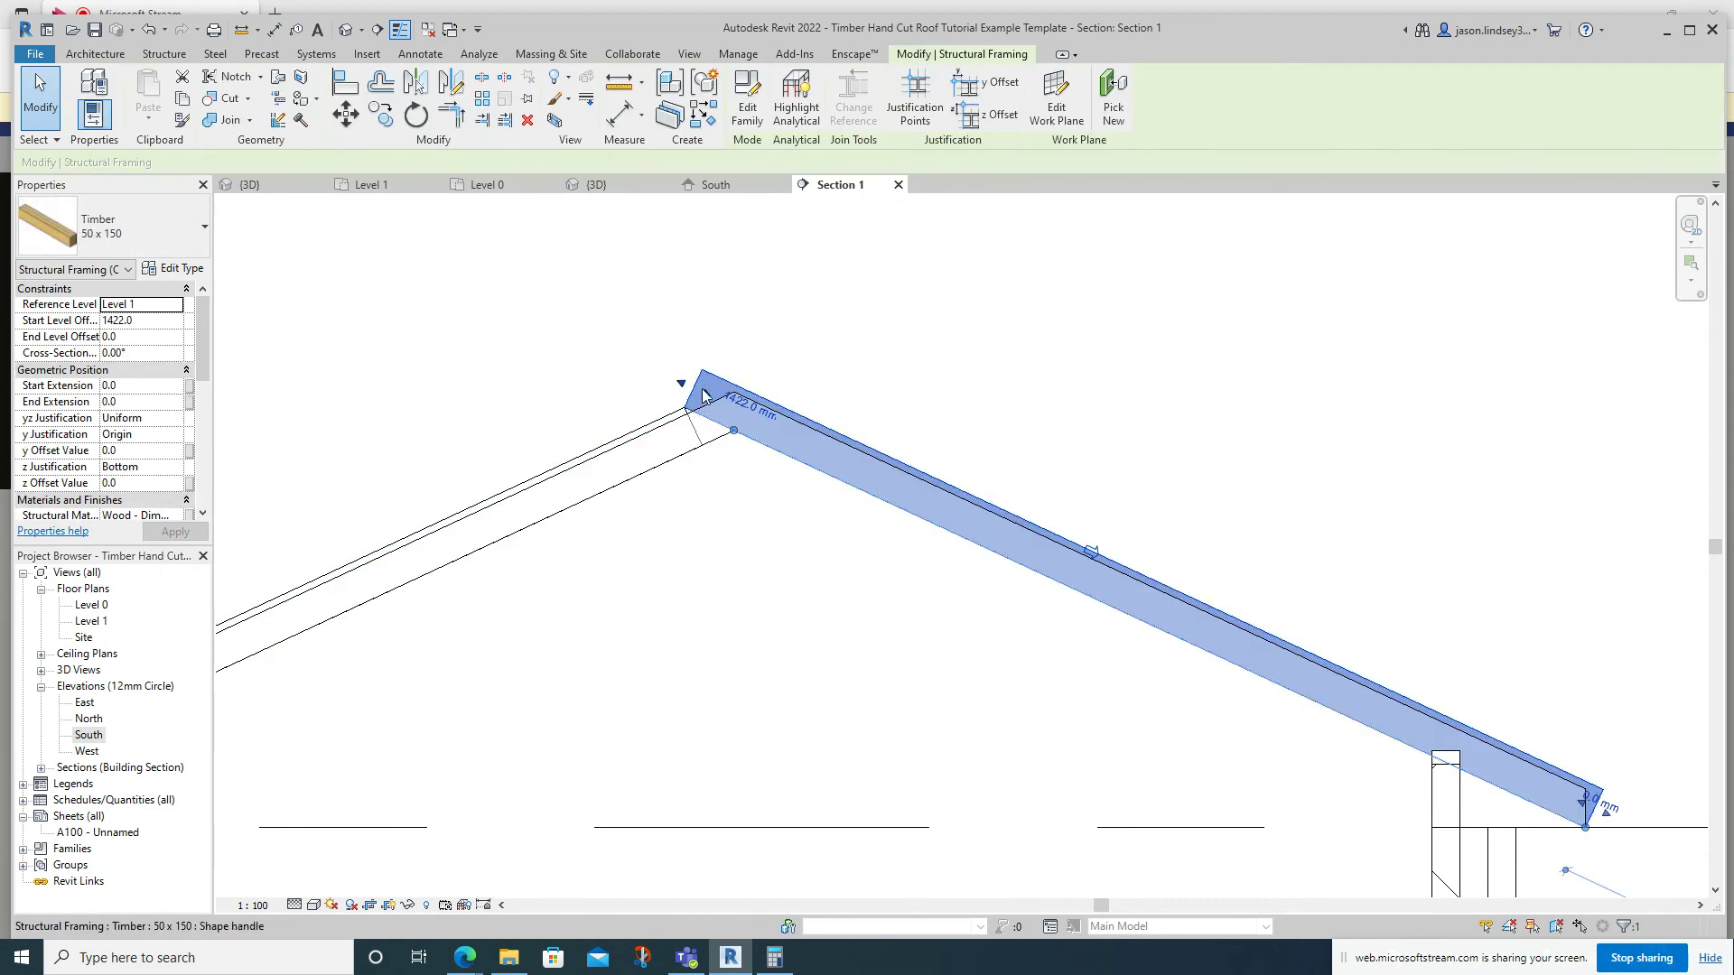
pyautogui.moveTo(699, 386); pyautogui.dragTo(727, 413)
pyautogui.click(691, 434)
pyautogui.click(803, 392)
pyautogui.click(765, 410)
pyautogui.click(772, 373)
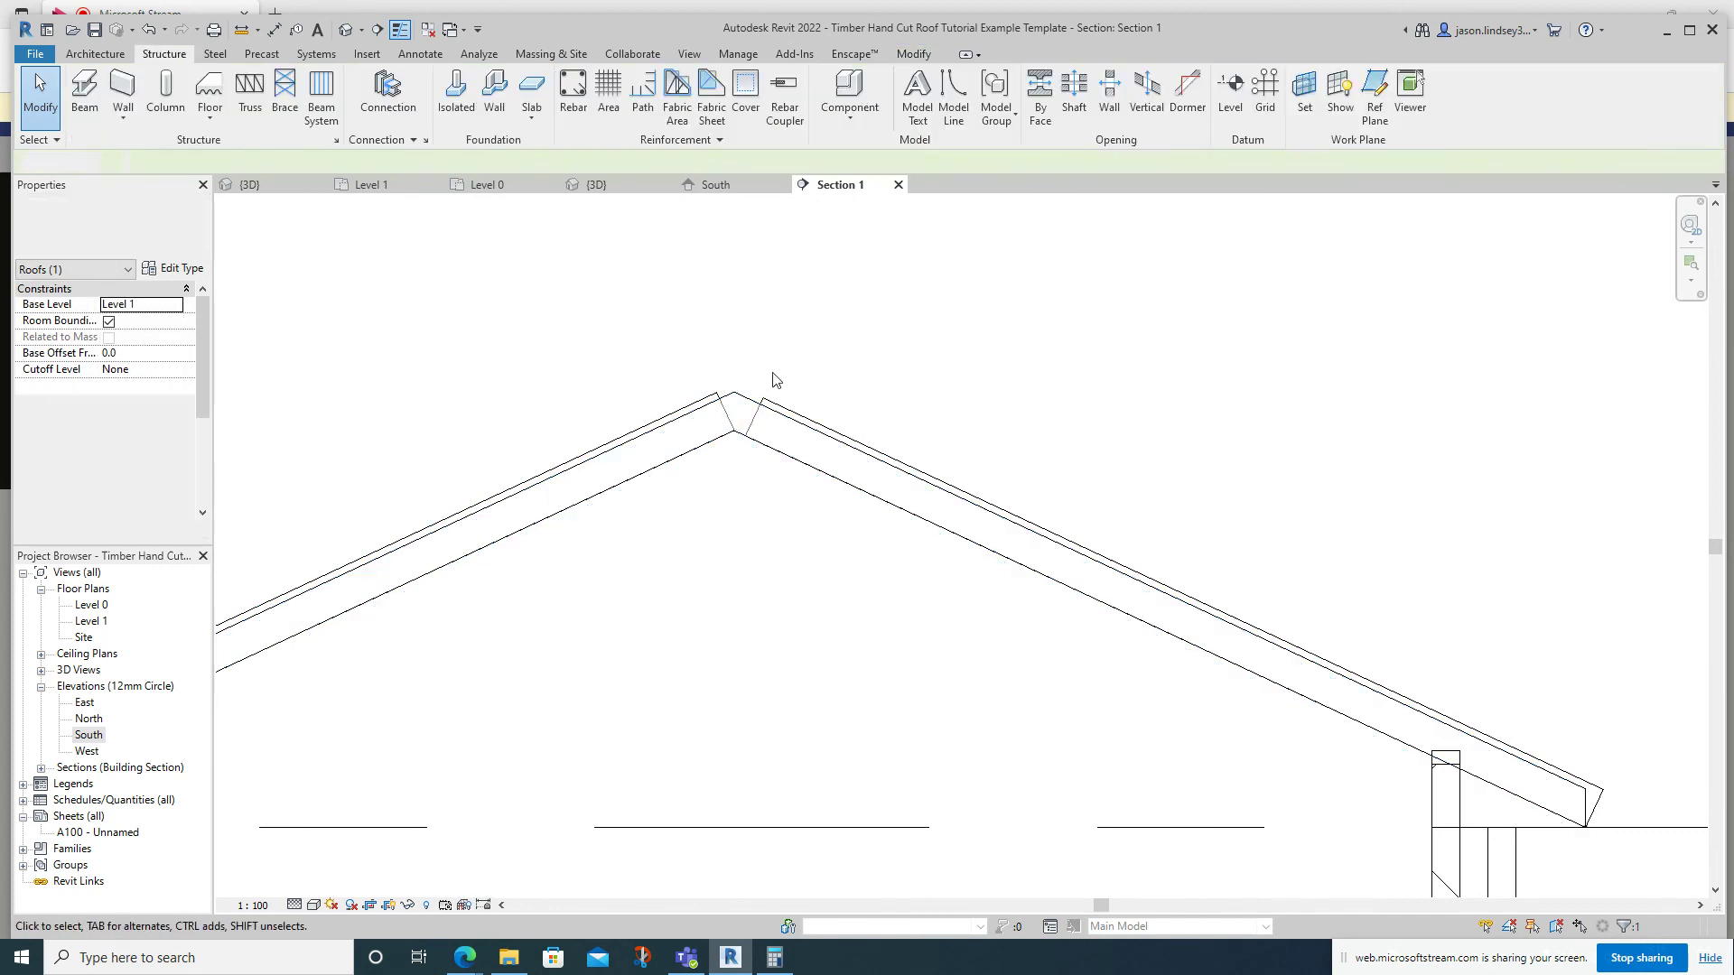
# Pull the upper end of the west rafter back down the slope to leave a gap at the ridge.
pyautogui.click(714, 417)
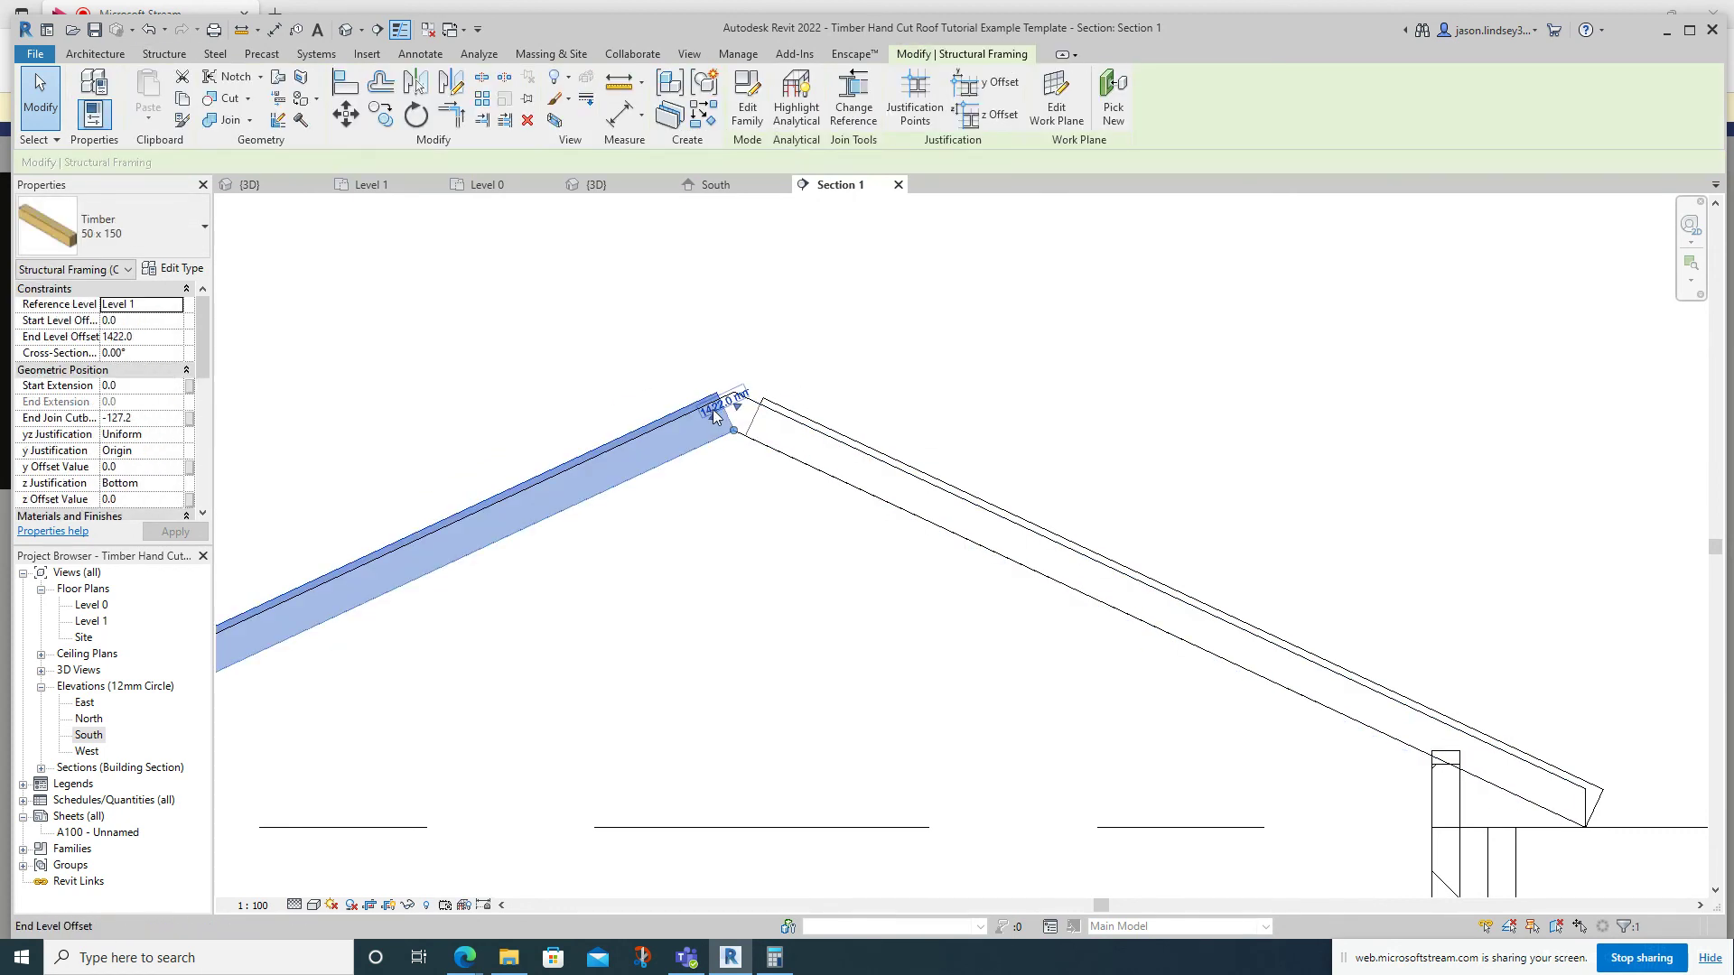
pyautogui.click(713, 416)
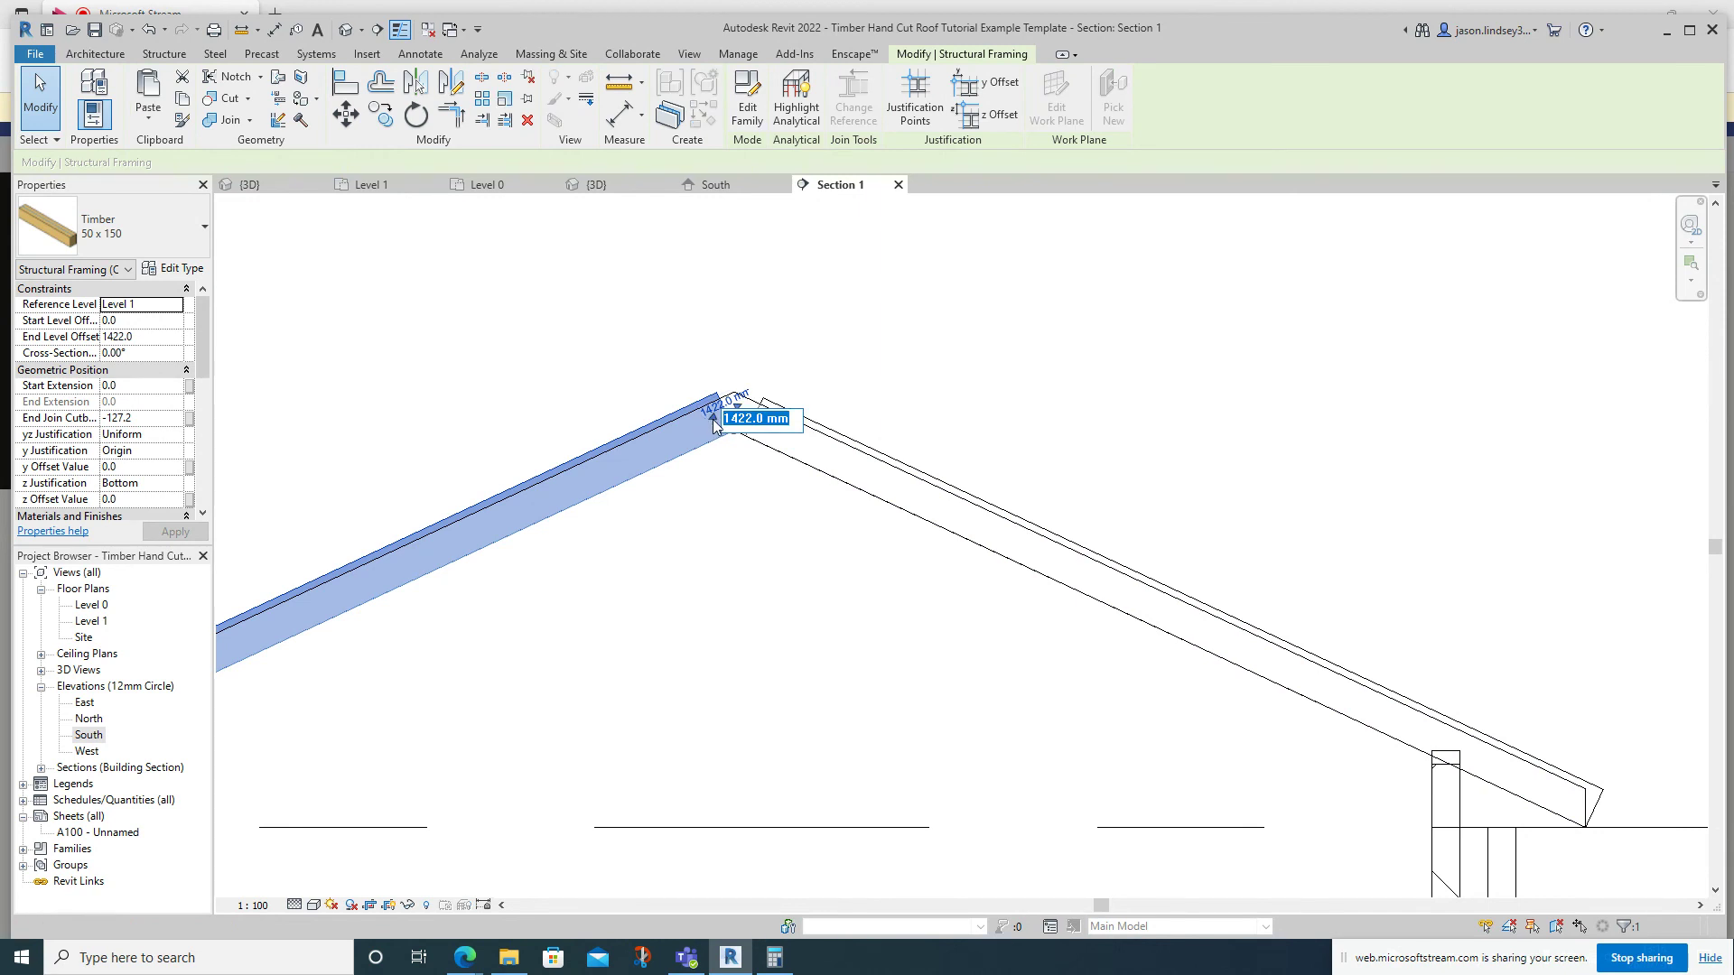
pyautogui.click(713, 419)
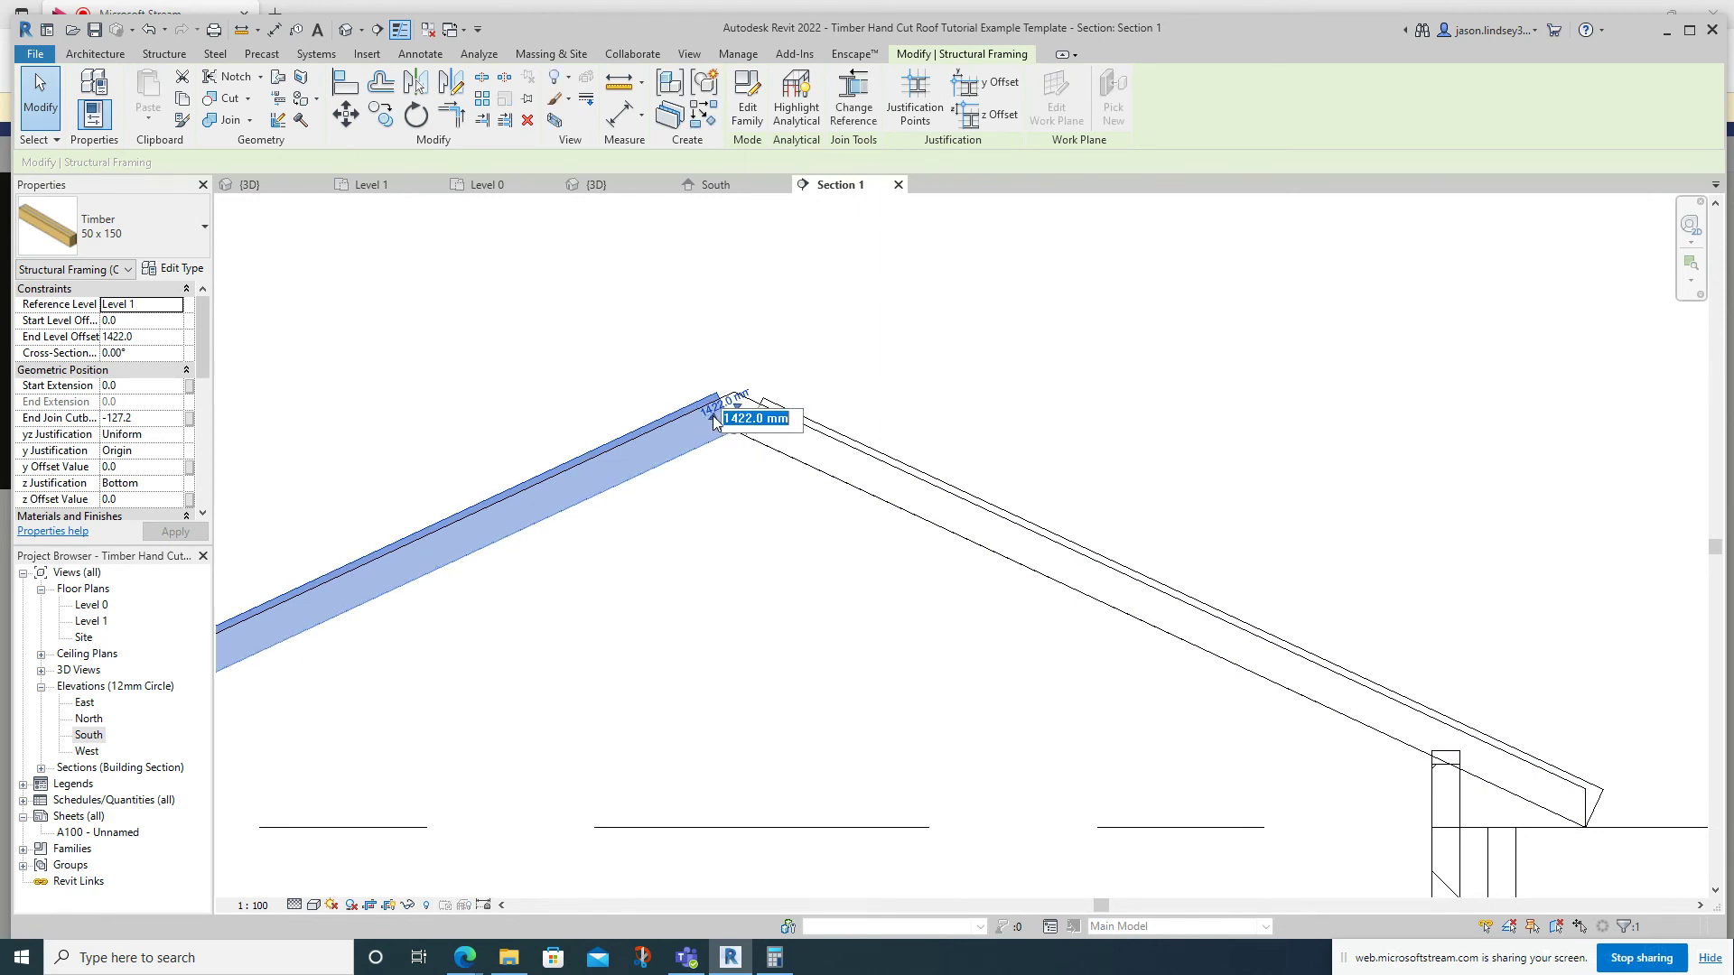
pyautogui.scroll(3, 704, 420)
pyautogui.scroll(4, 770, 389)
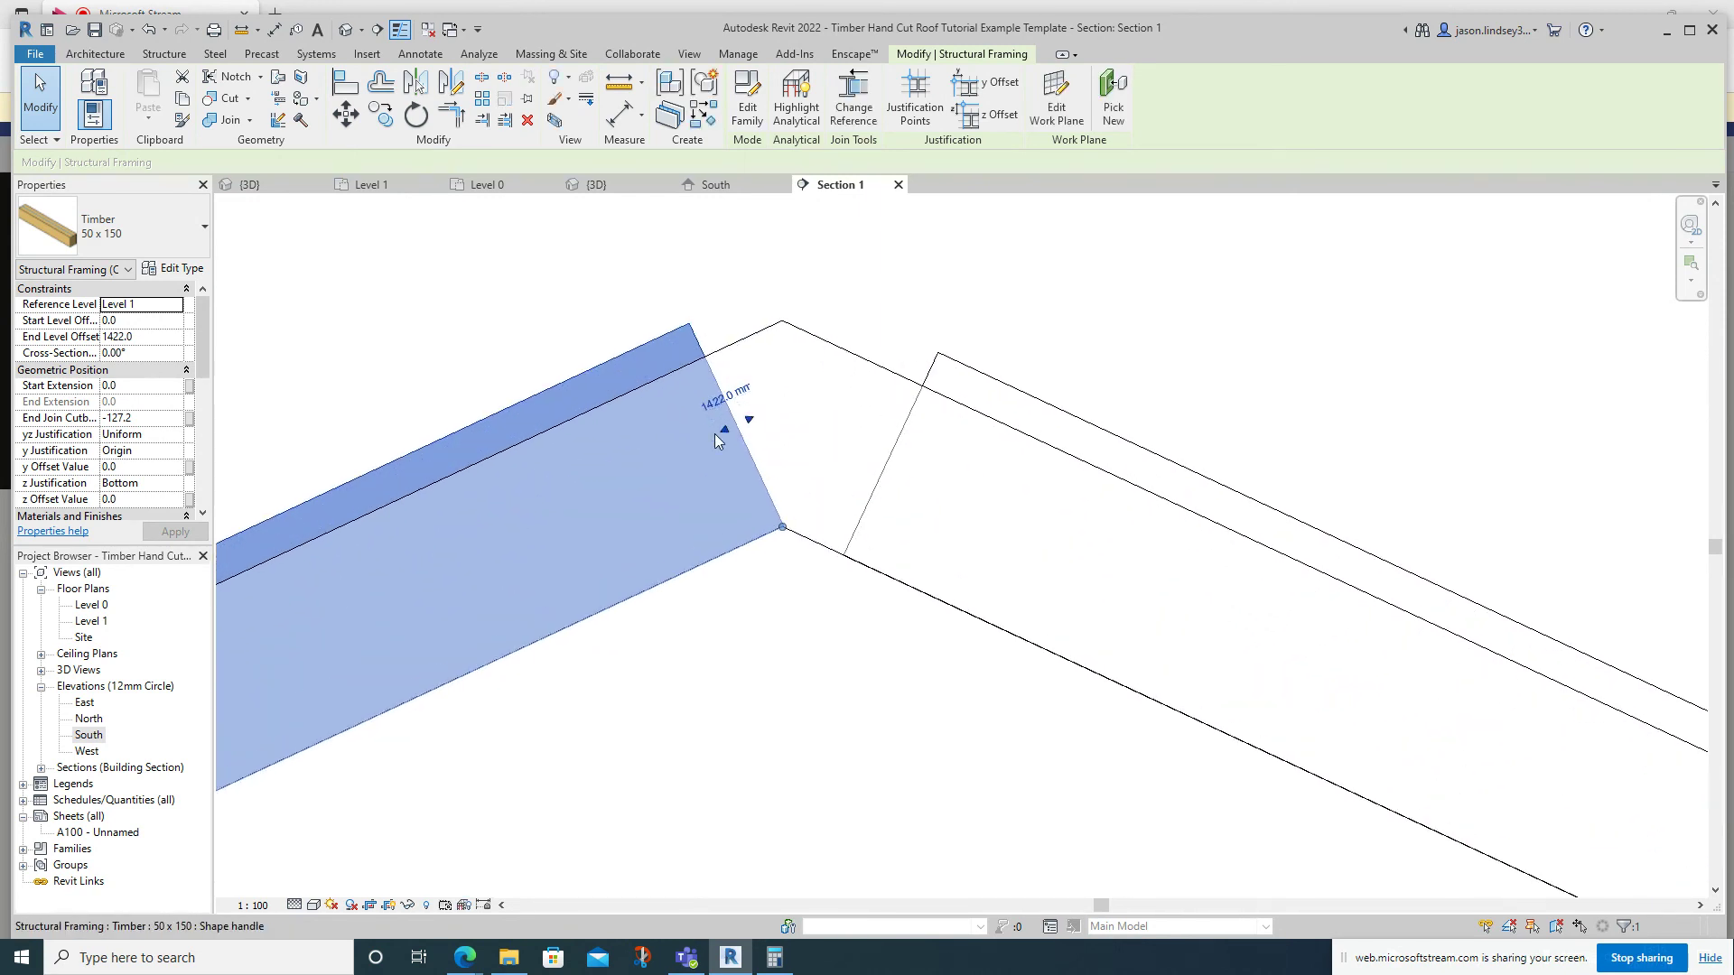
pyautogui.moveTo(723, 429); pyautogui.dragTo(685, 439)
pyautogui.click(625, 327)
pyautogui.scroll(-4, 637, 326)
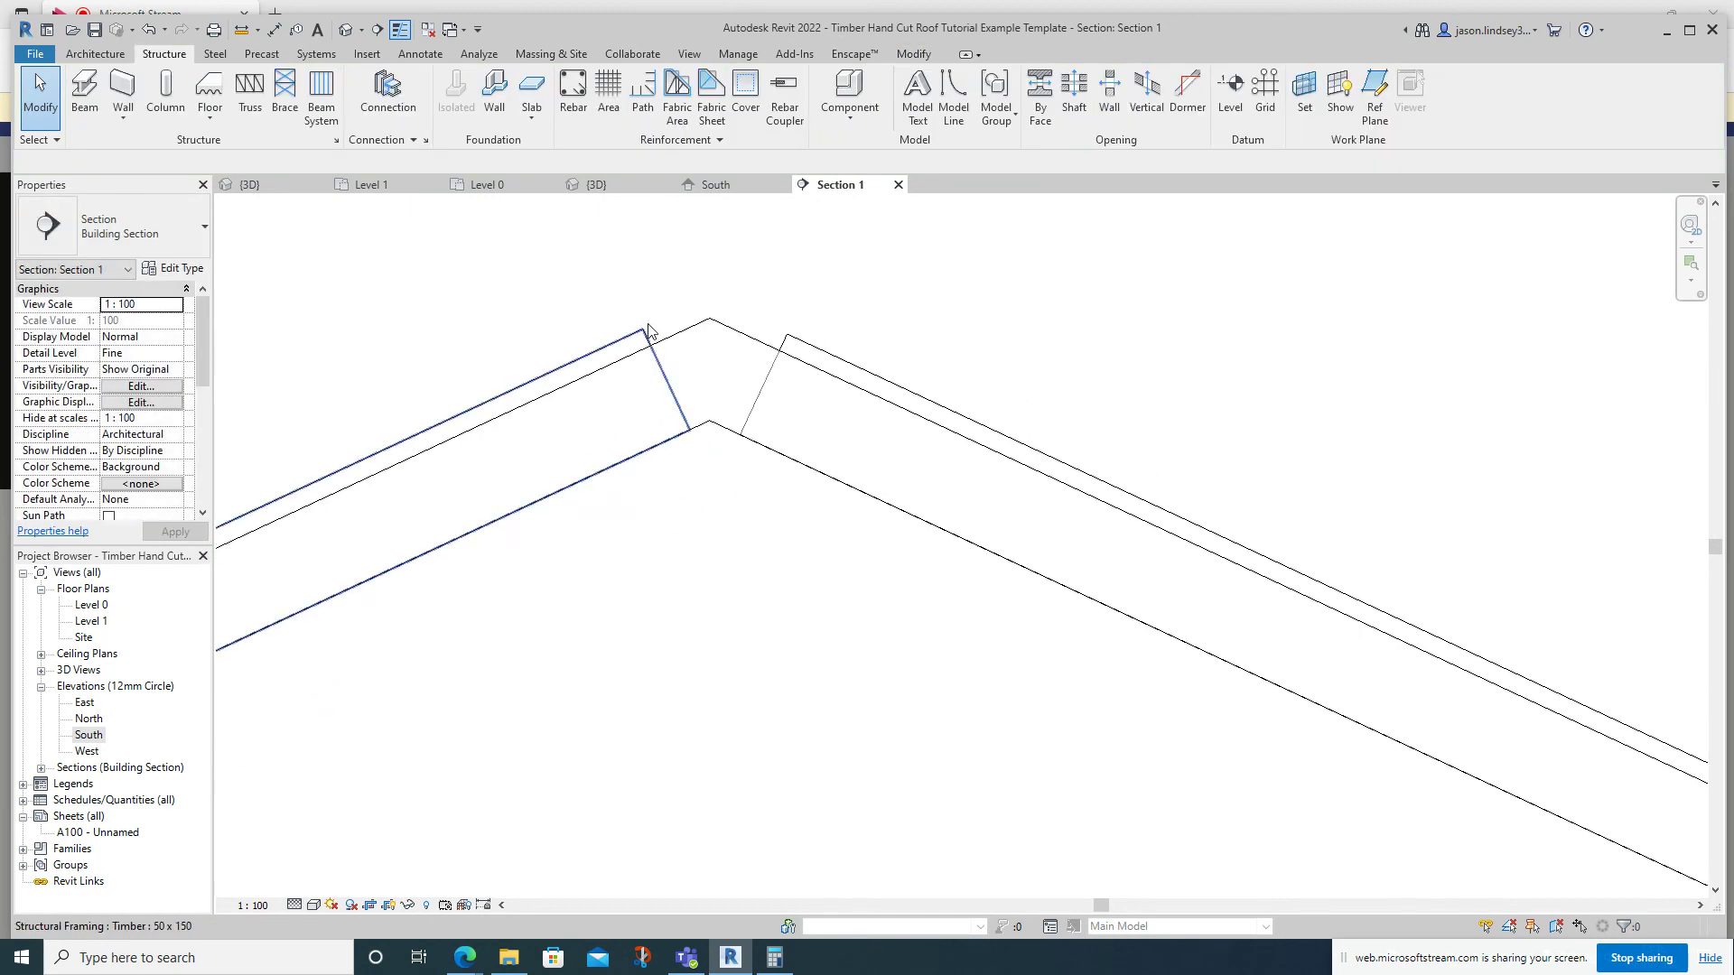
pyautogui.scroll(-4, 607, 256)
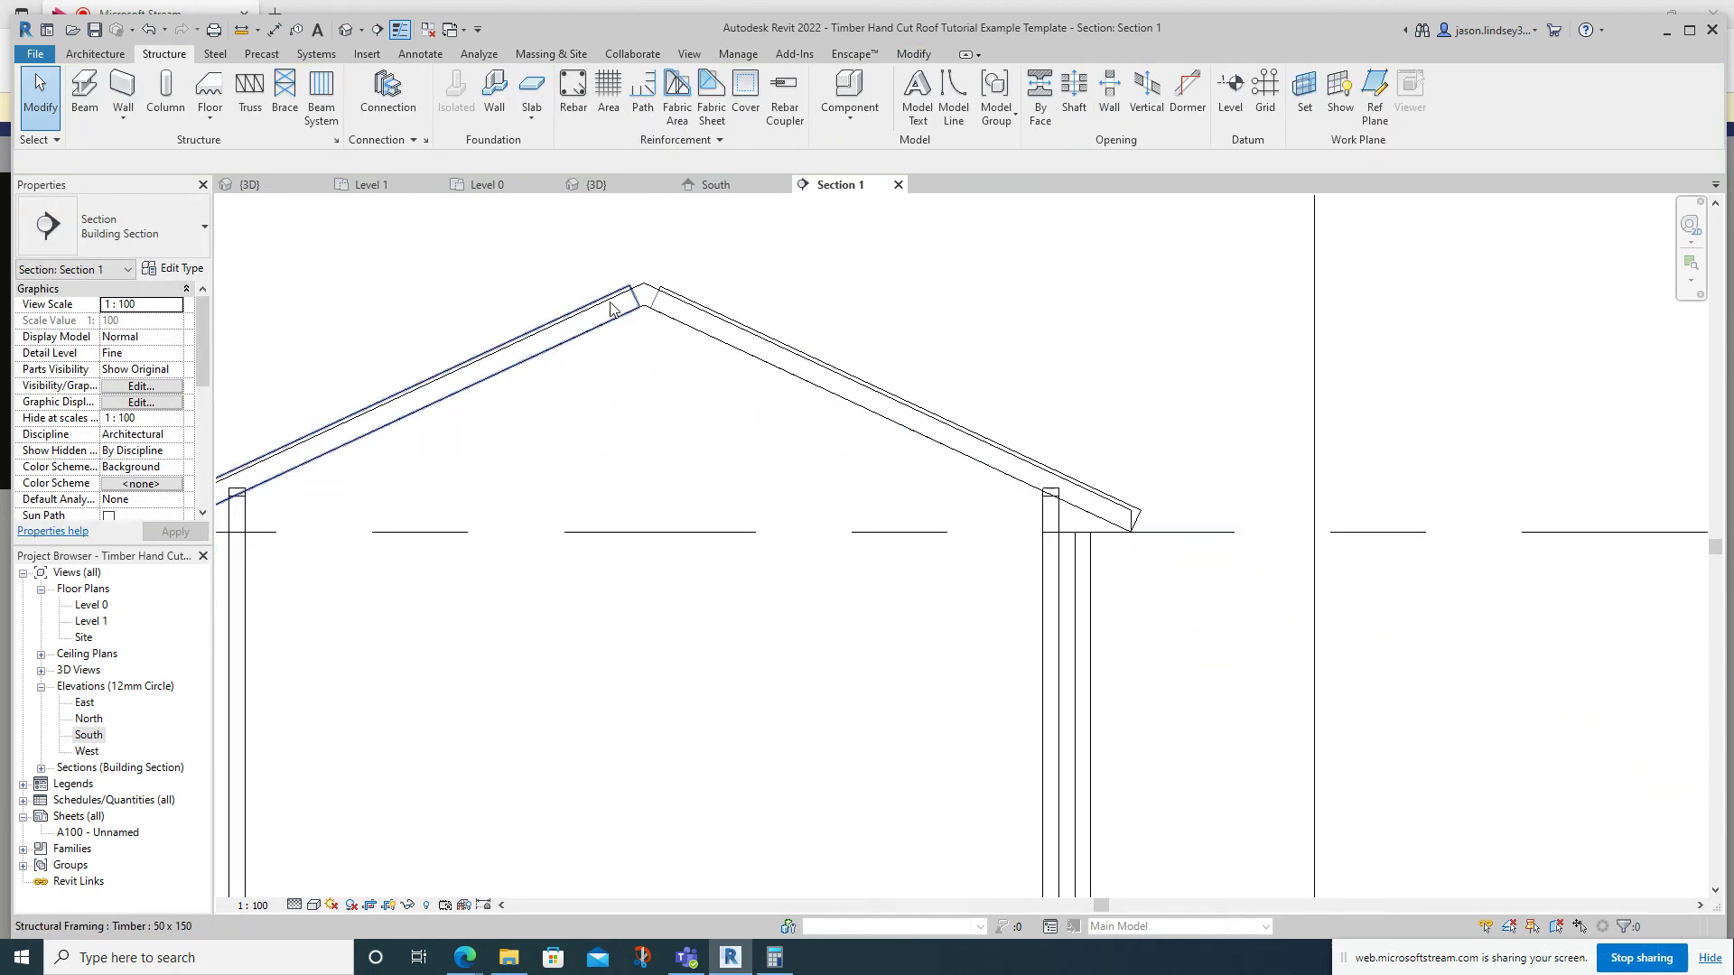
# In the Level 1 plan, start a beam and duplicate the timber 50 x 150 type as 50 x 225 with depth d 225.
pyautogui.click(377, 184)
pyautogui.scroll(2, 607, 307)
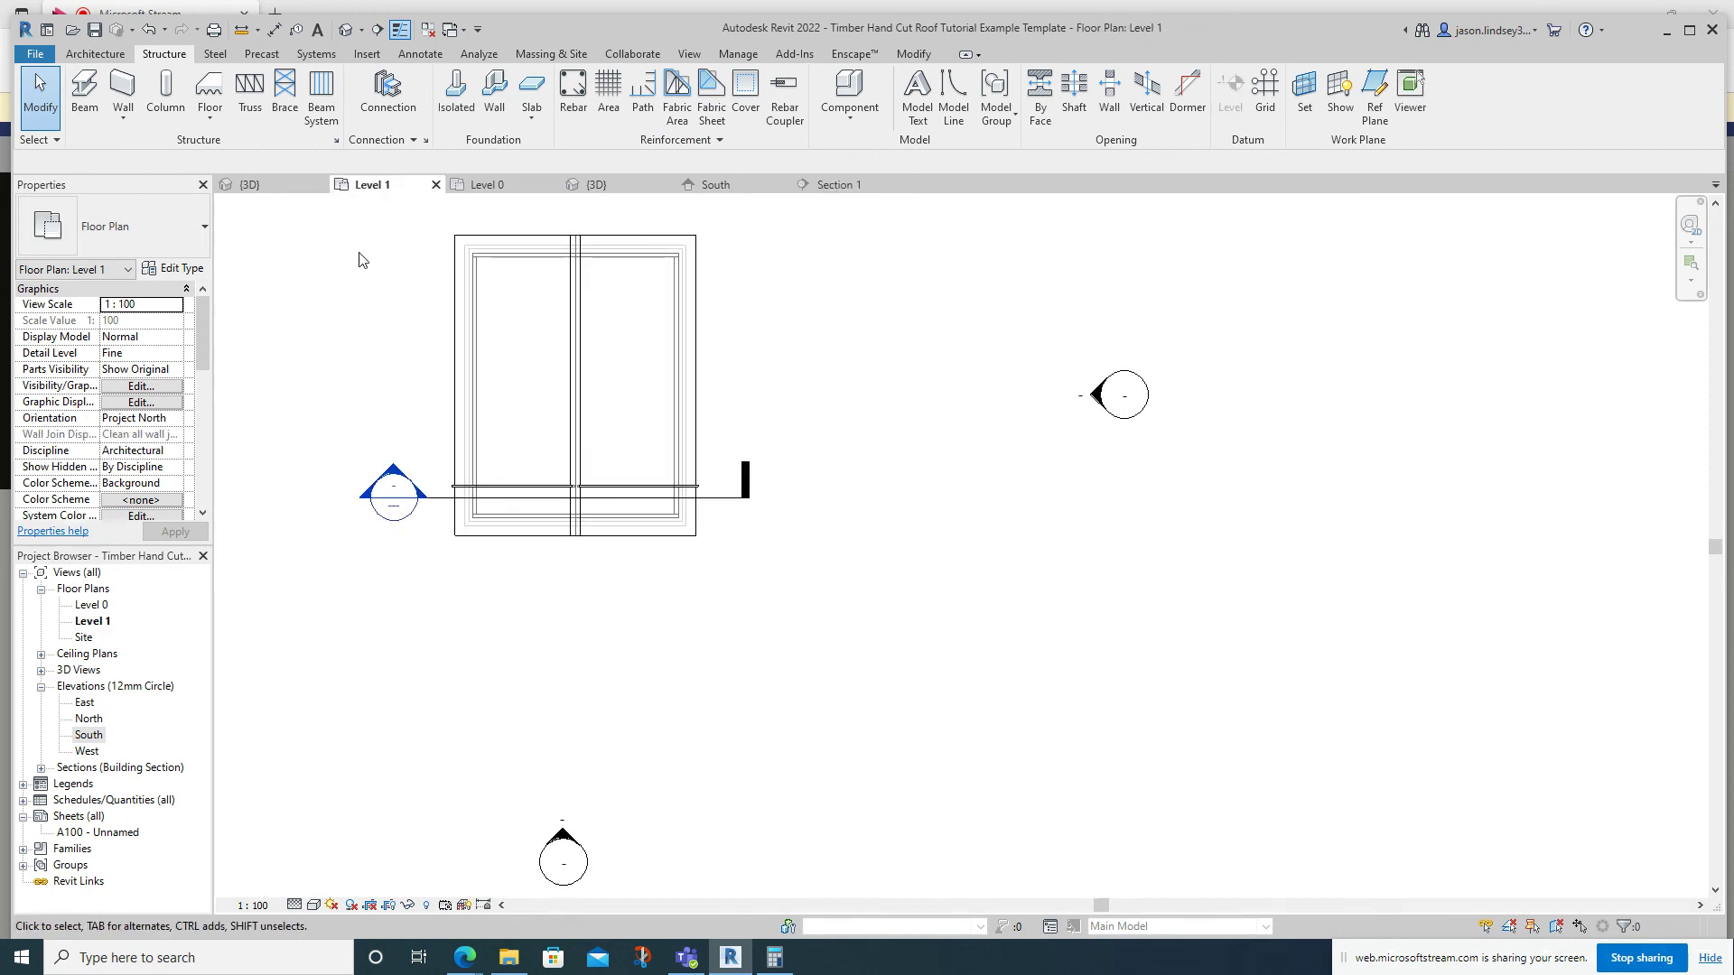
pyautogui.click(84, 90)
pyautogui.click(140, 238)
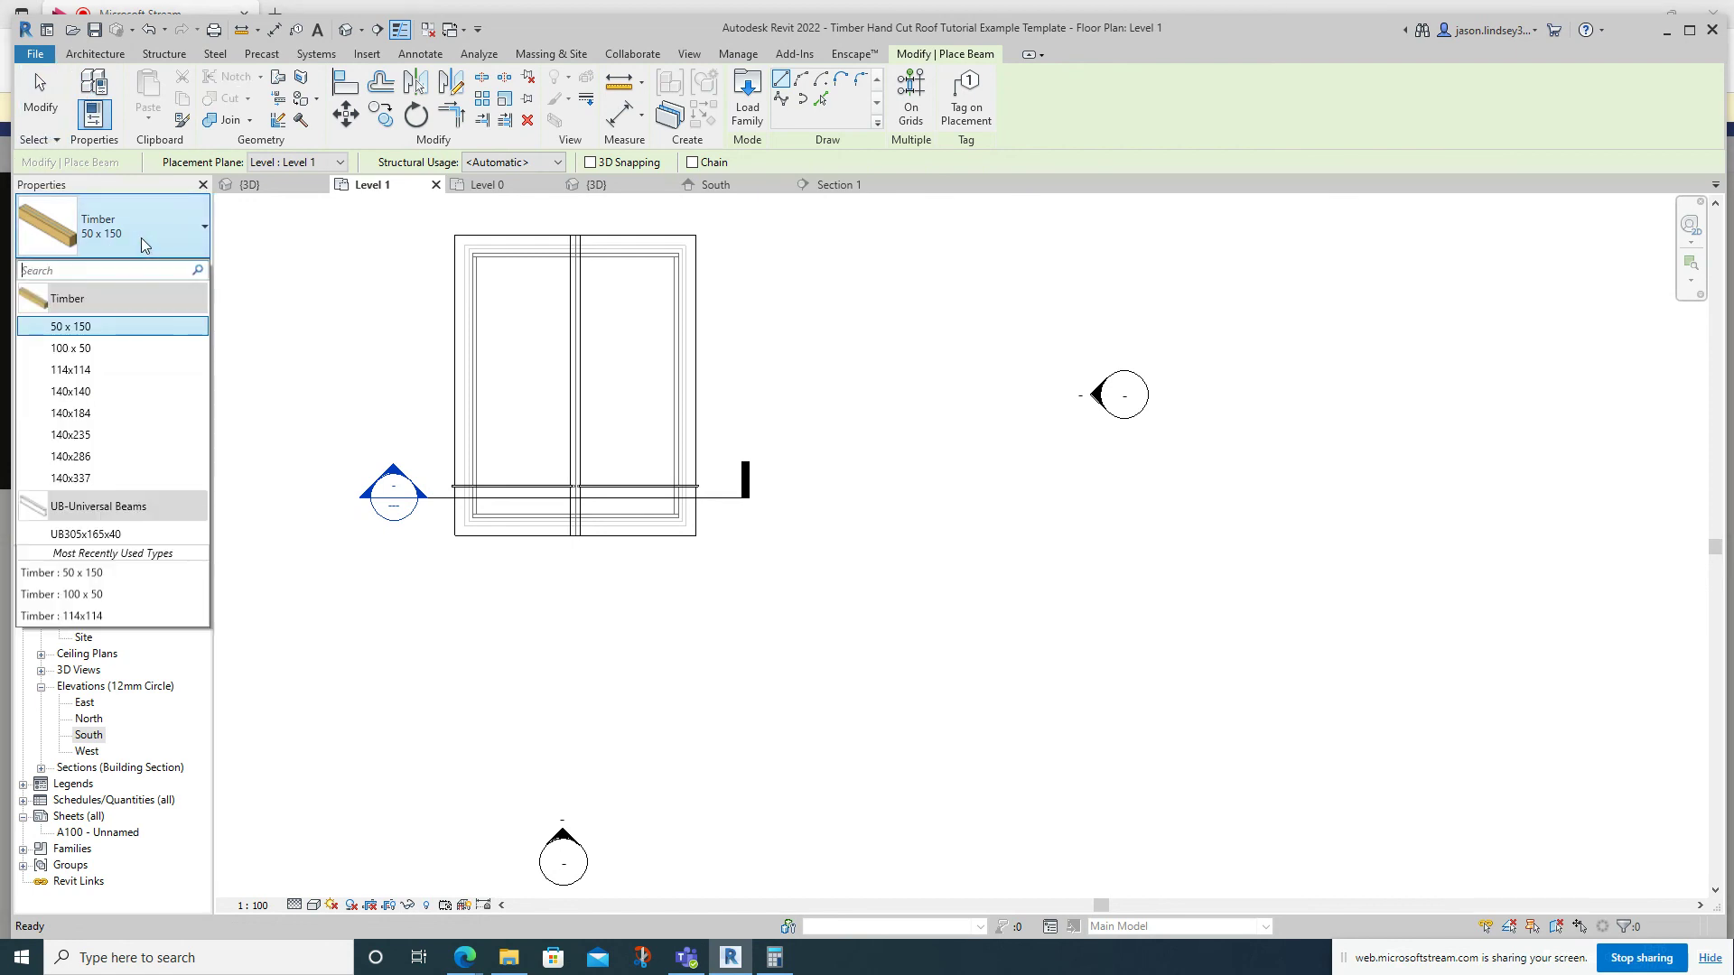
pyautogui.click(159, 249)
pyautogui.click(181, 270)
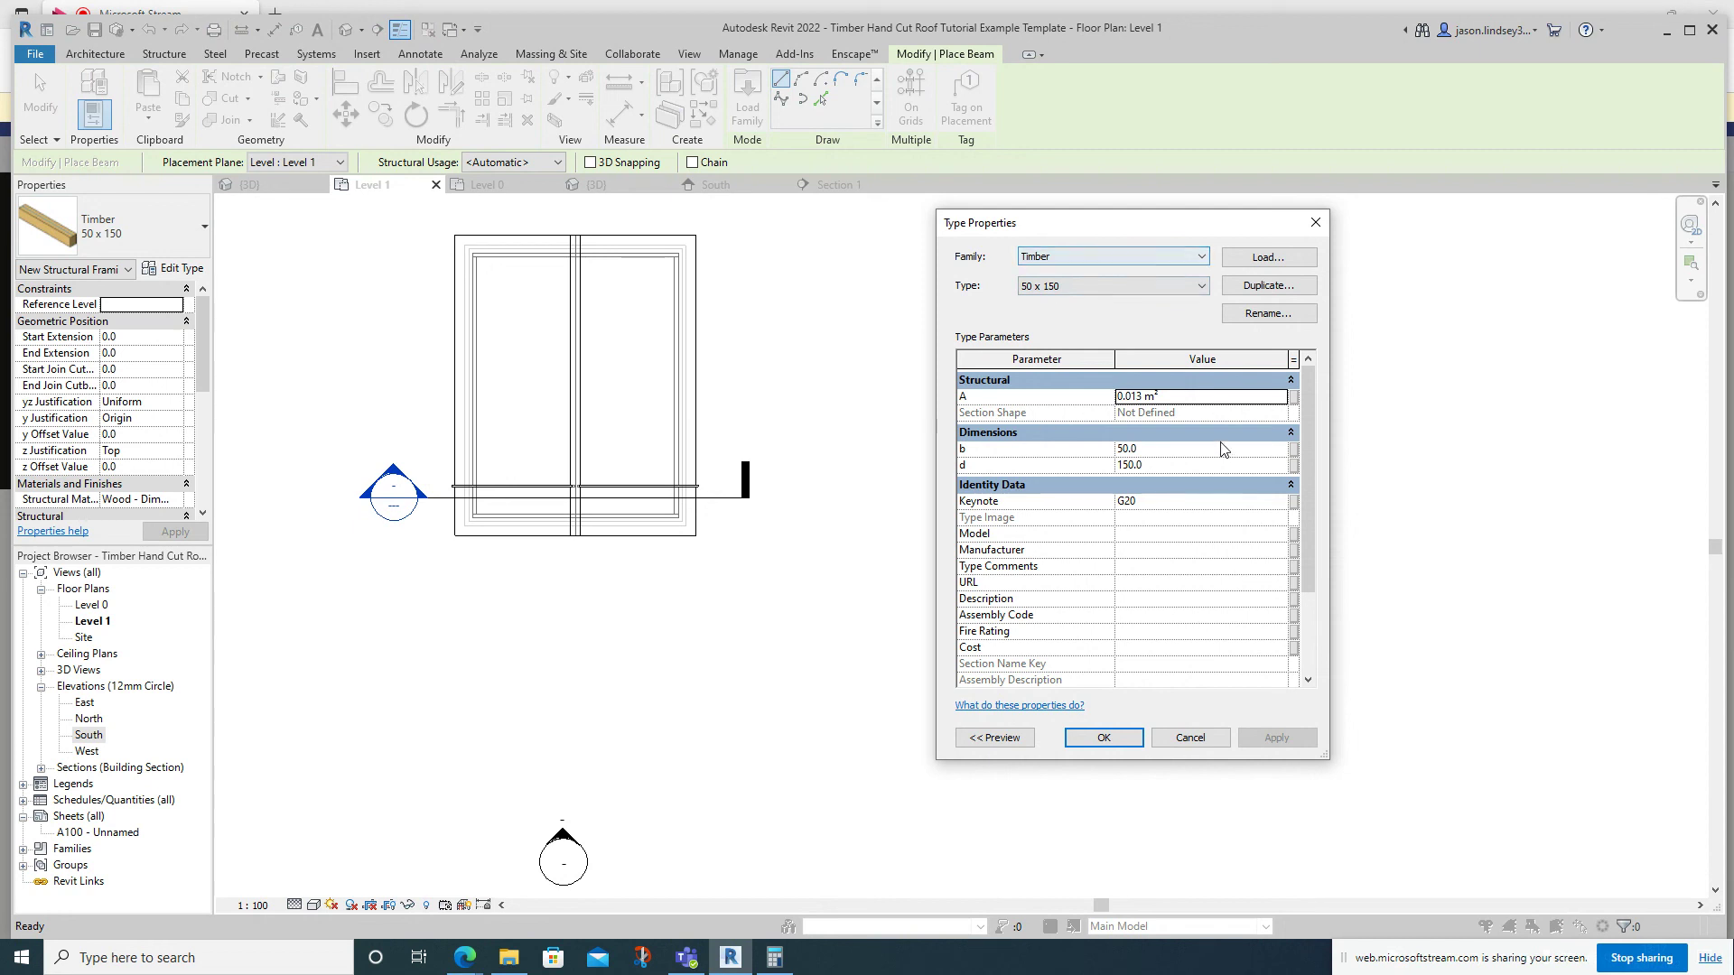
pyautogui.click(1270, 286)
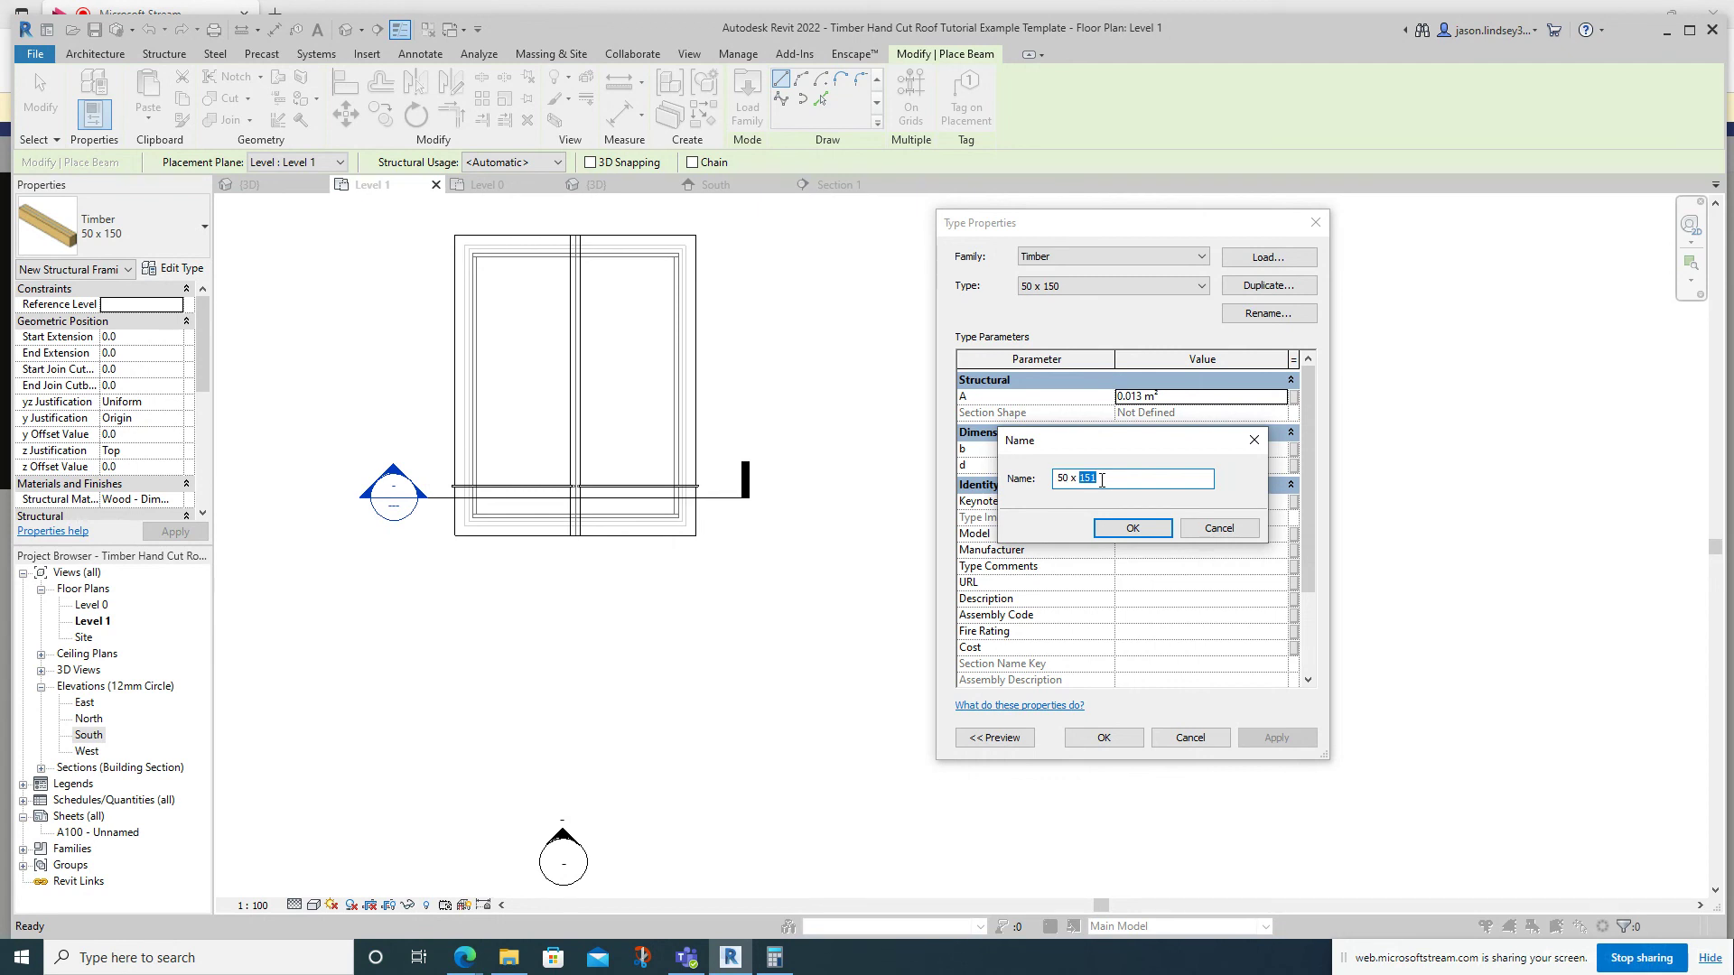
pyautogui.press('Return')
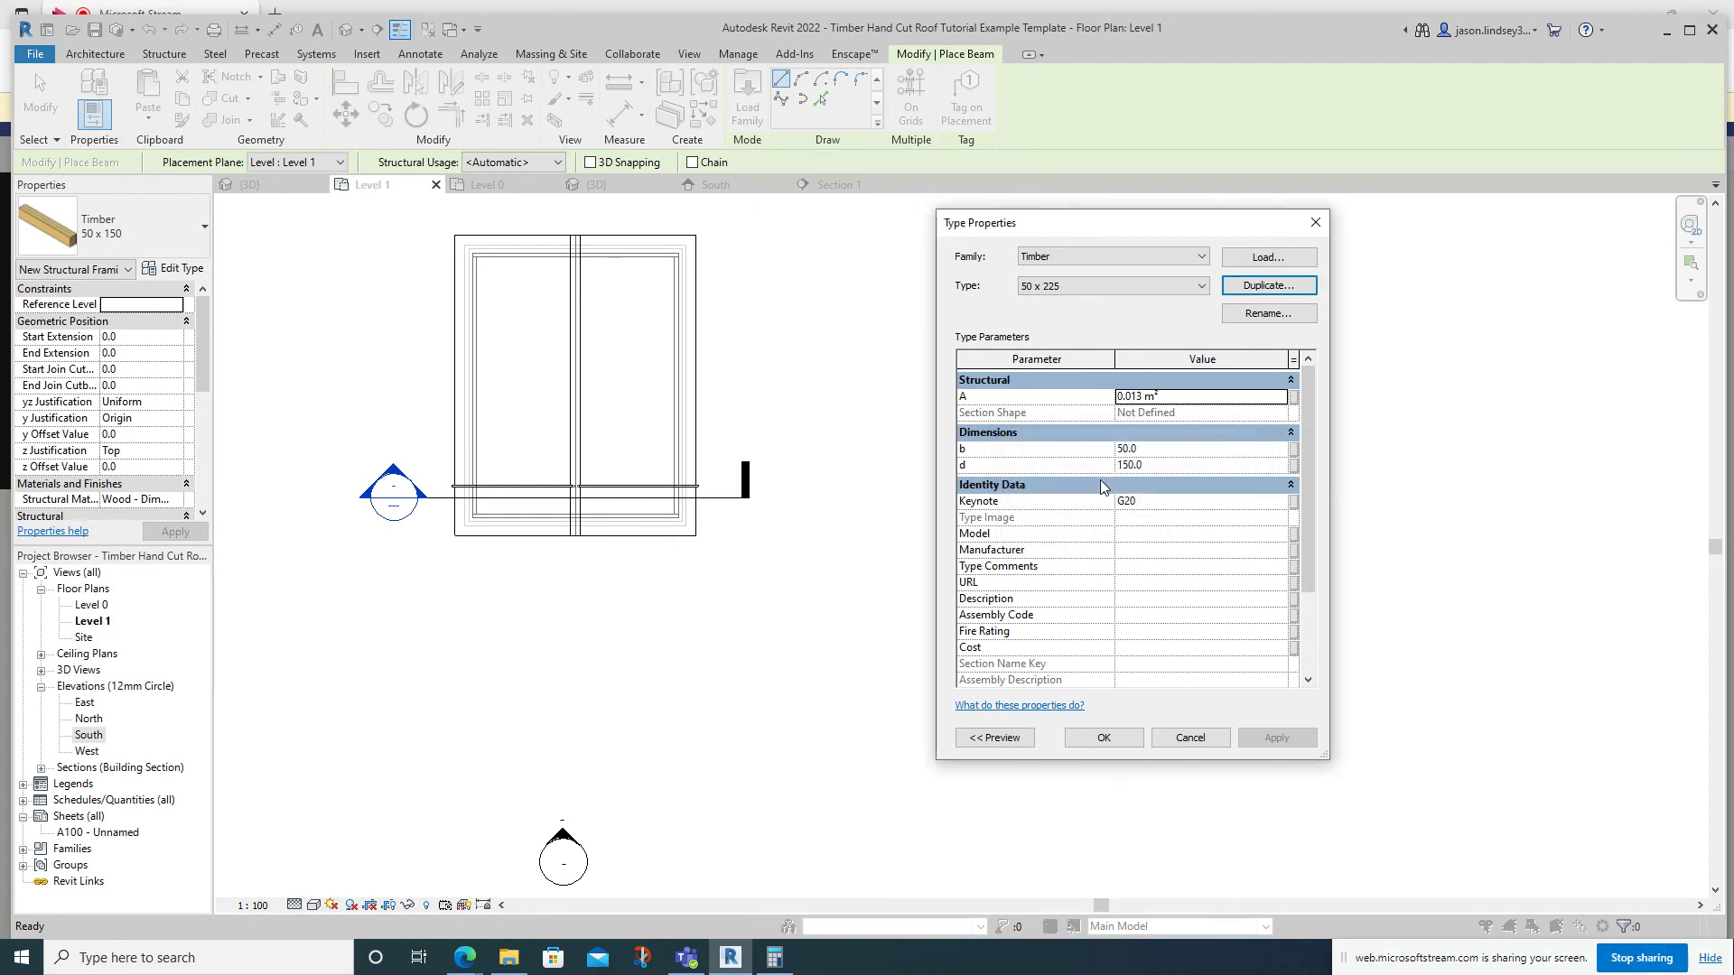
pyautogui.click(1149, 465)
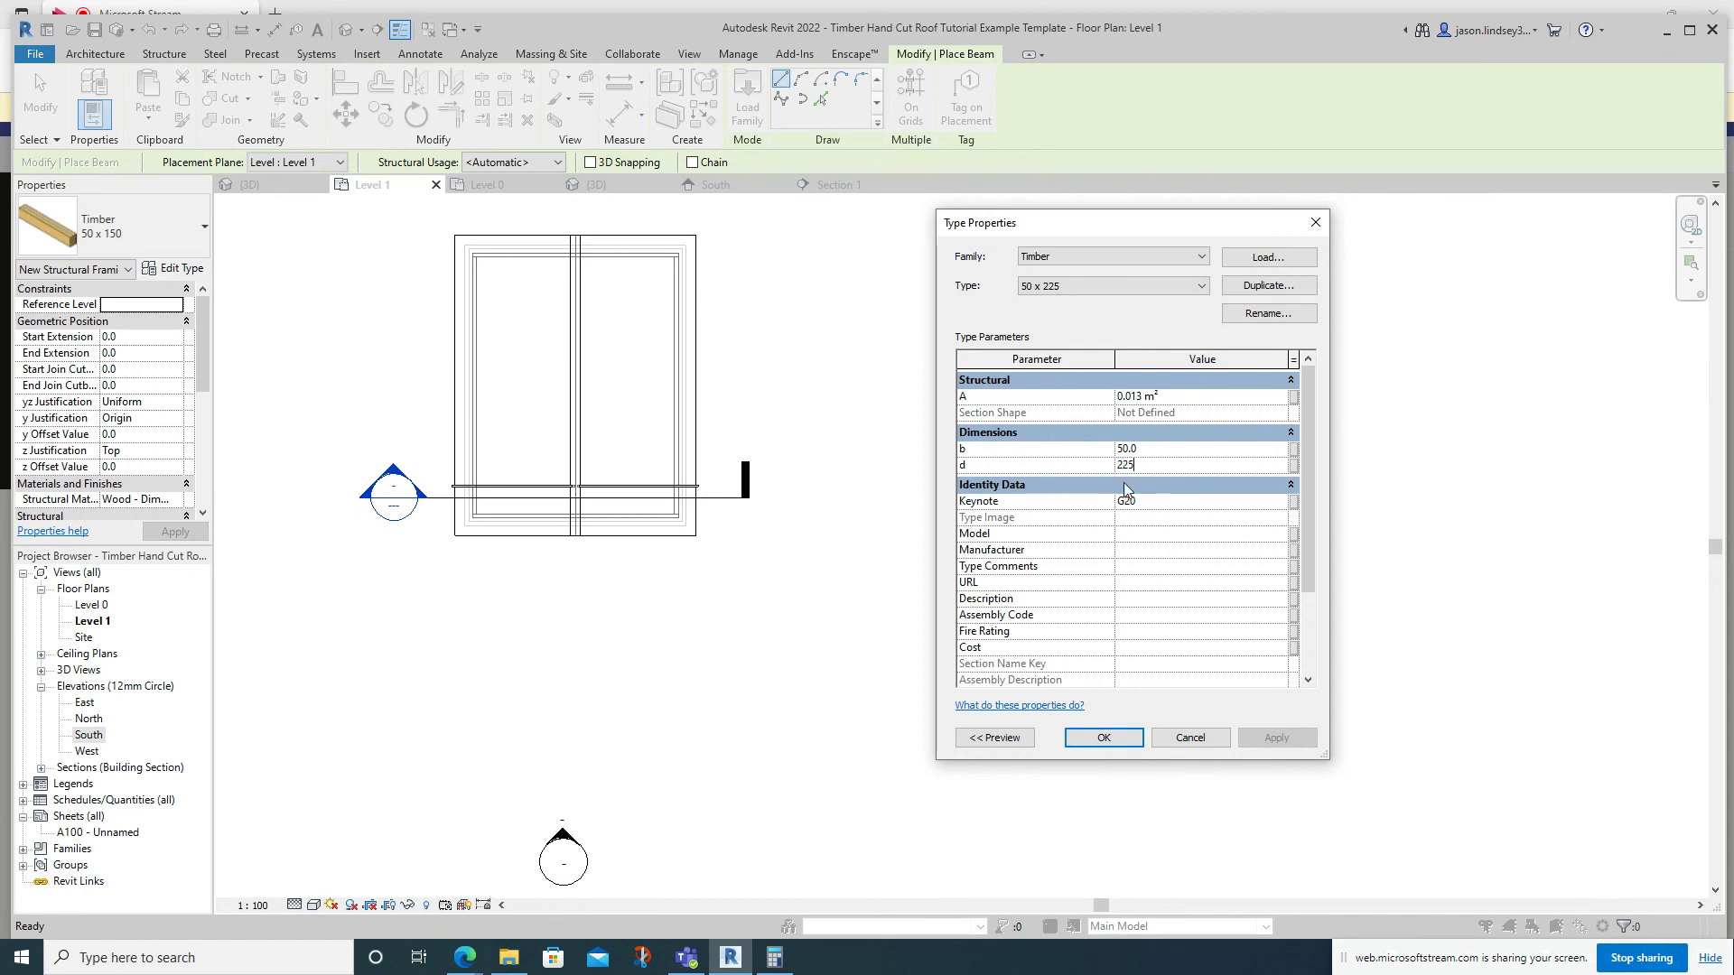
pyautogui.click(1104, 738)
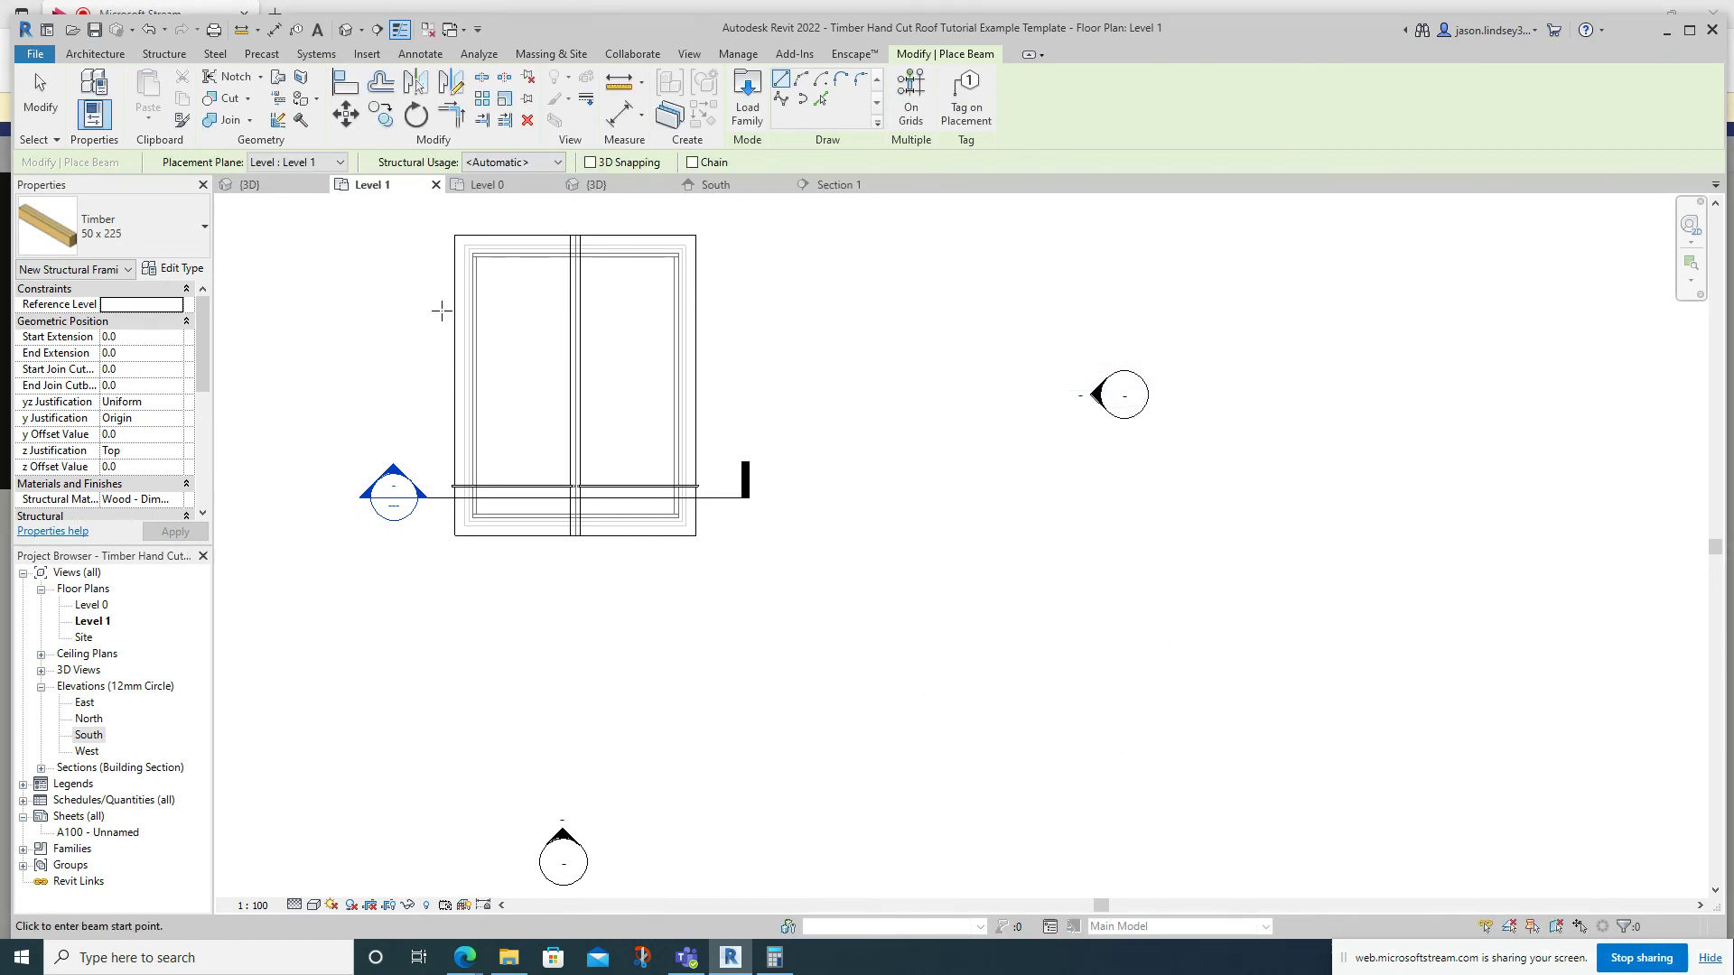
# Place a 7600 mm long 50 x 225 timber along the roof's ridge line from the north roof edge to the south edge.
pyautogui.scroll(2, 370, 319)
pyautogui.scroll(1, 451, 304)
pyautogui.moveTo(631, 308); pyautogui.dragTo(647, 454, button='middle')
pyautogui.click(799, 295)
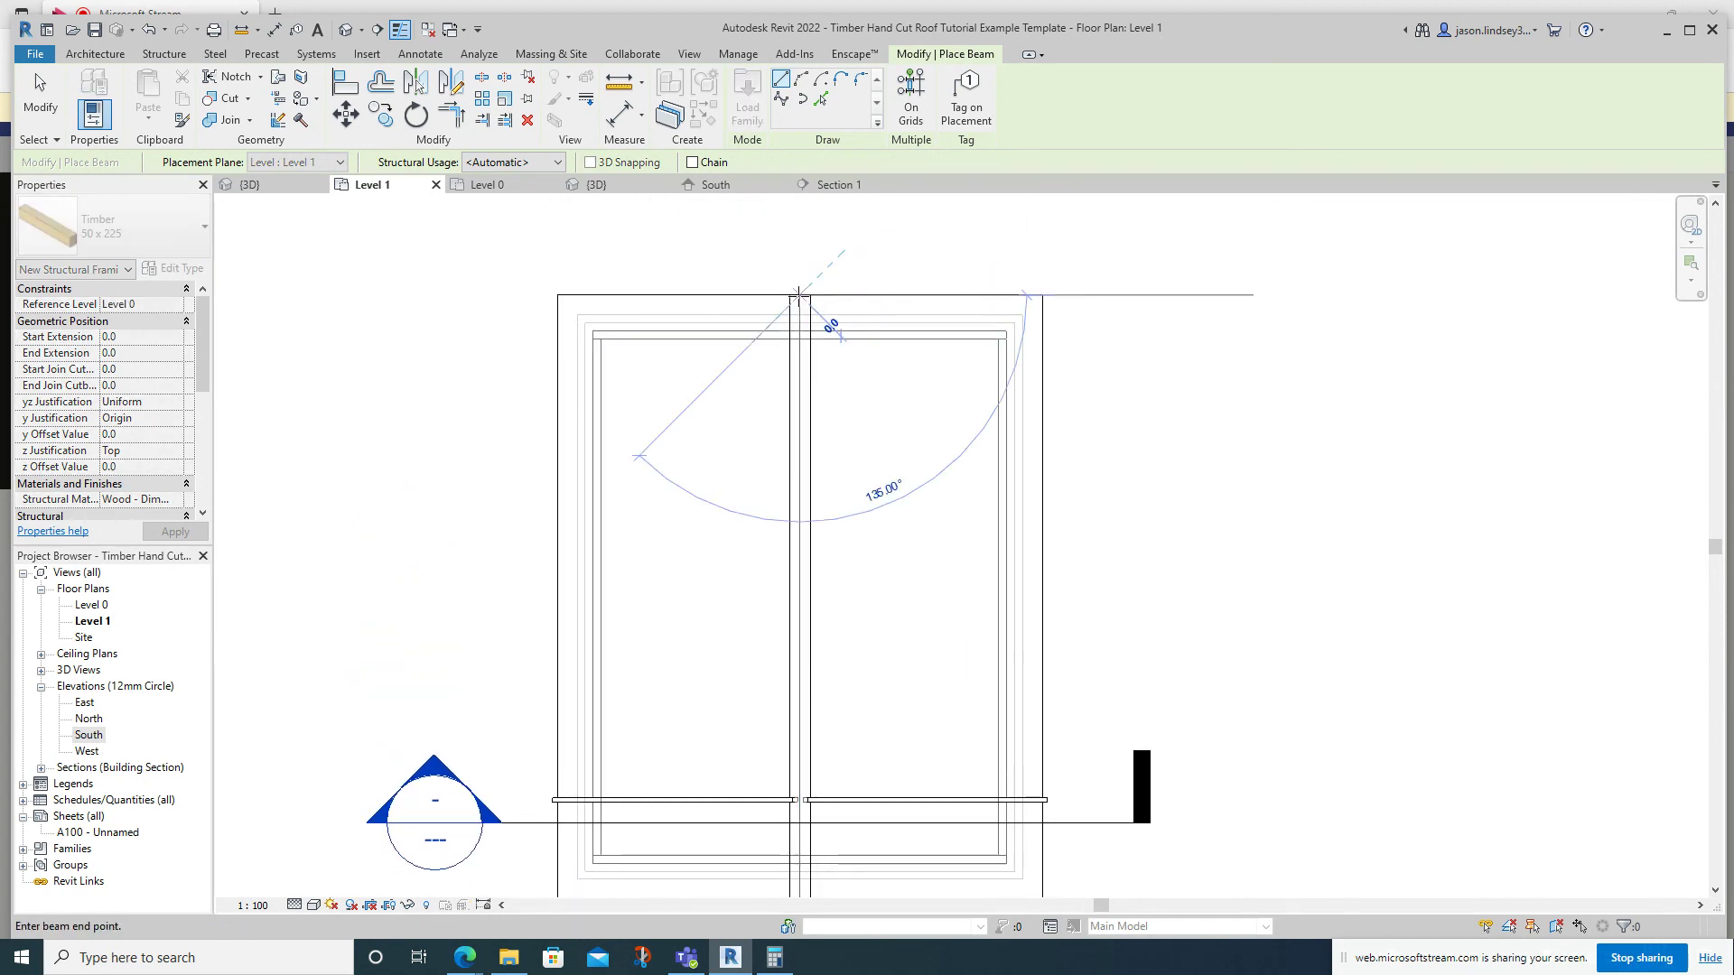
pyautogui.moveTo(787, 806); pyautogui.dragTo(779, 495, button='middle')
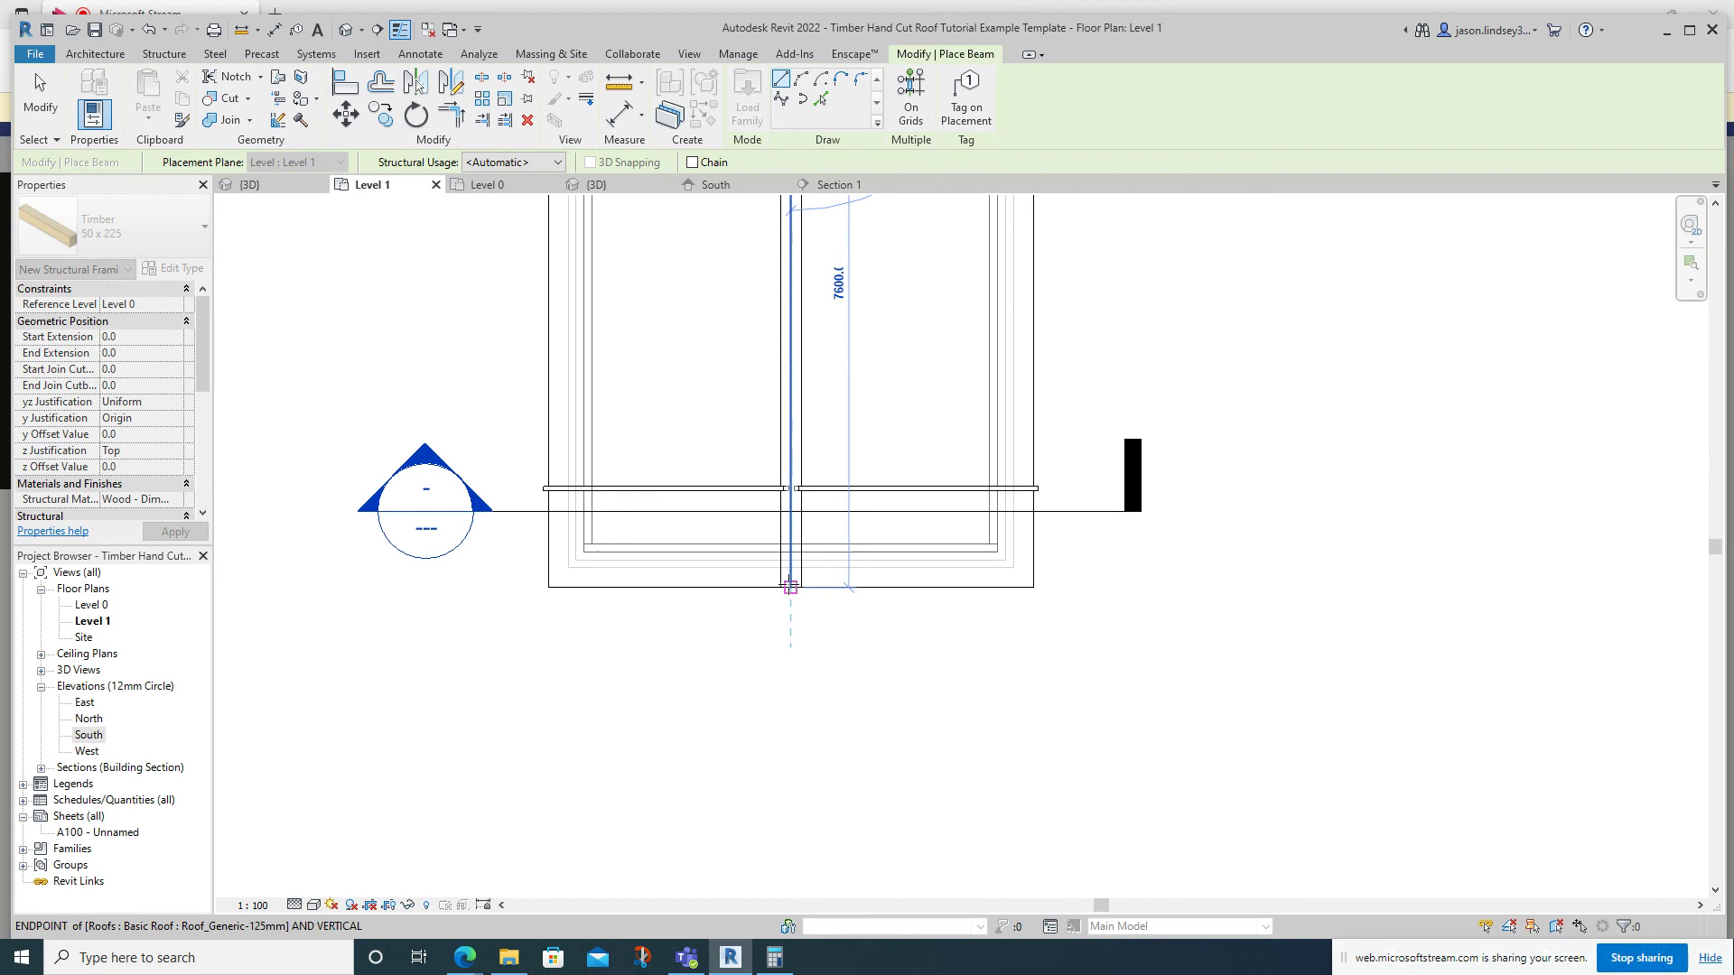
pyautogui.click(790, 587)
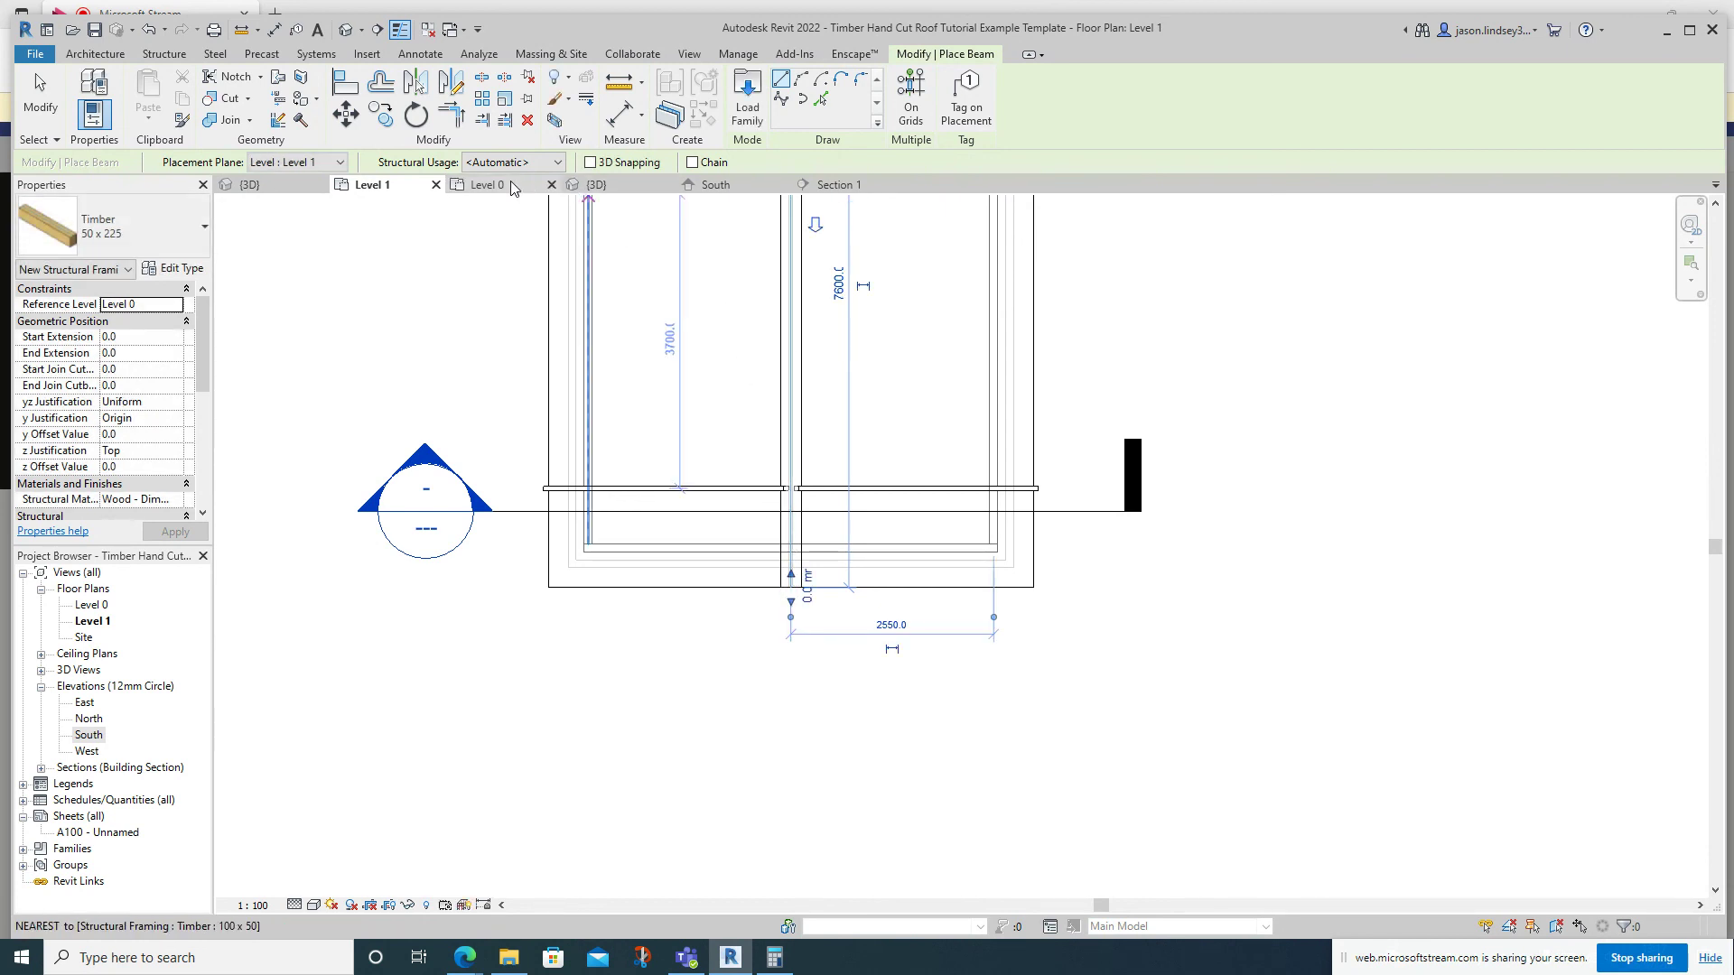
# In Section 1, leave beam placement and set the 50 x 225 timber's z justification to Bottom.
pyautogui.click(800, 186)
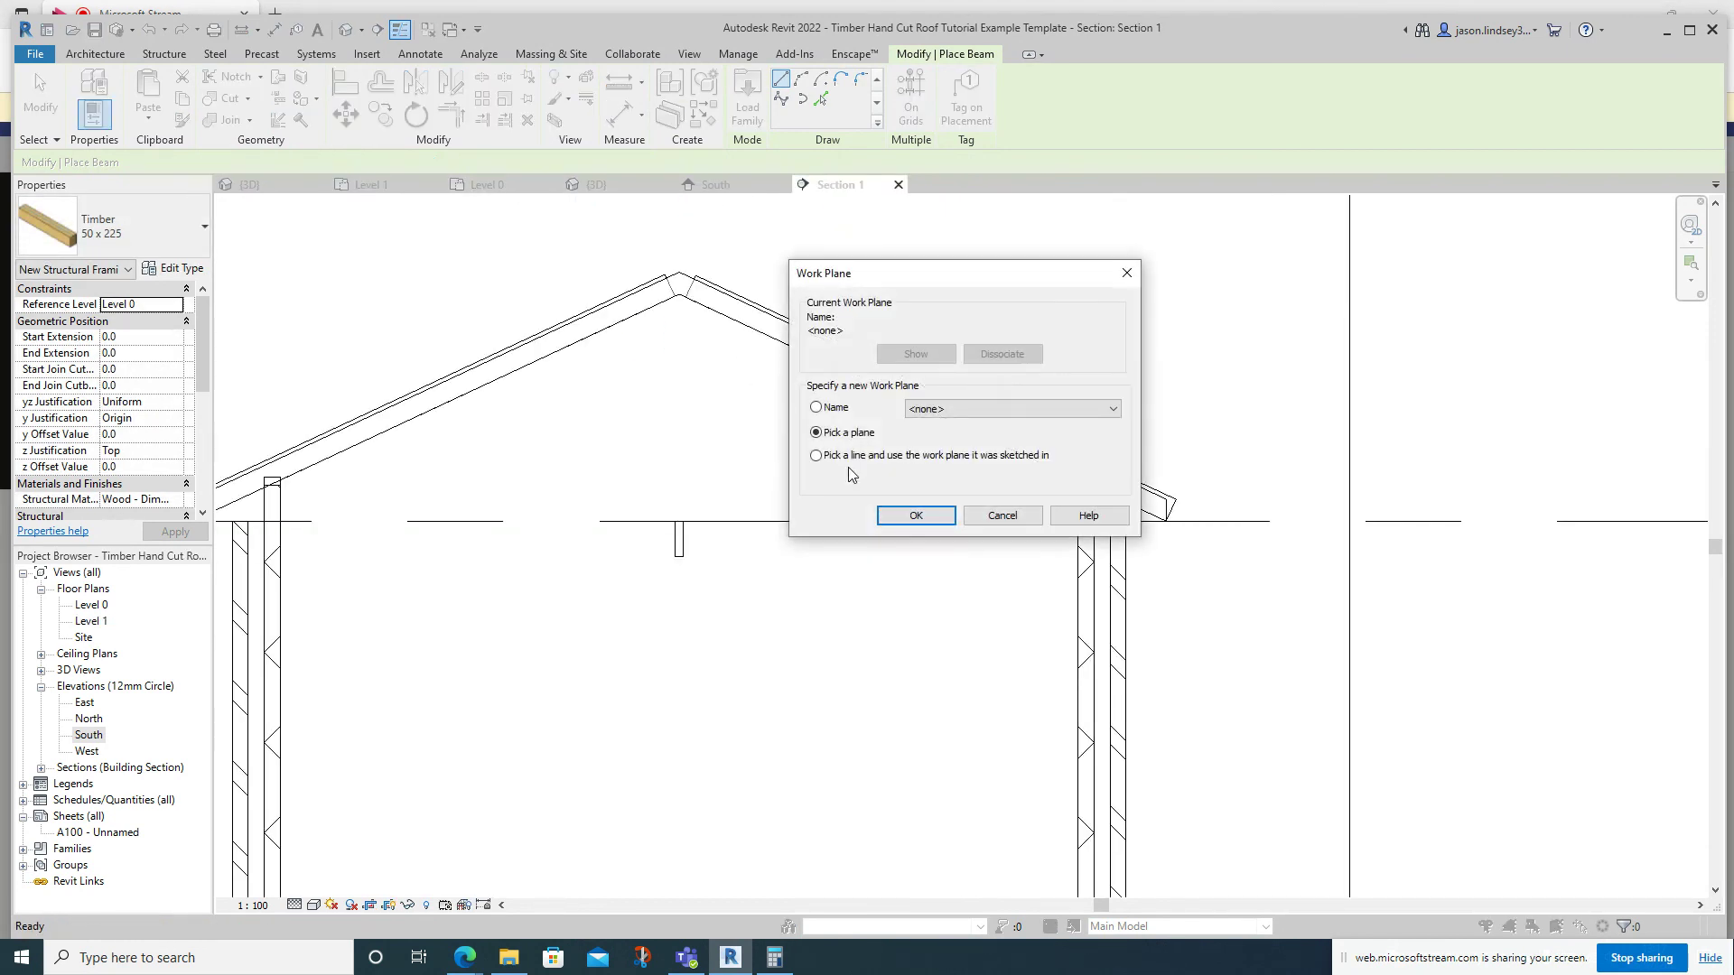
pyautogui.click(1002, 516)
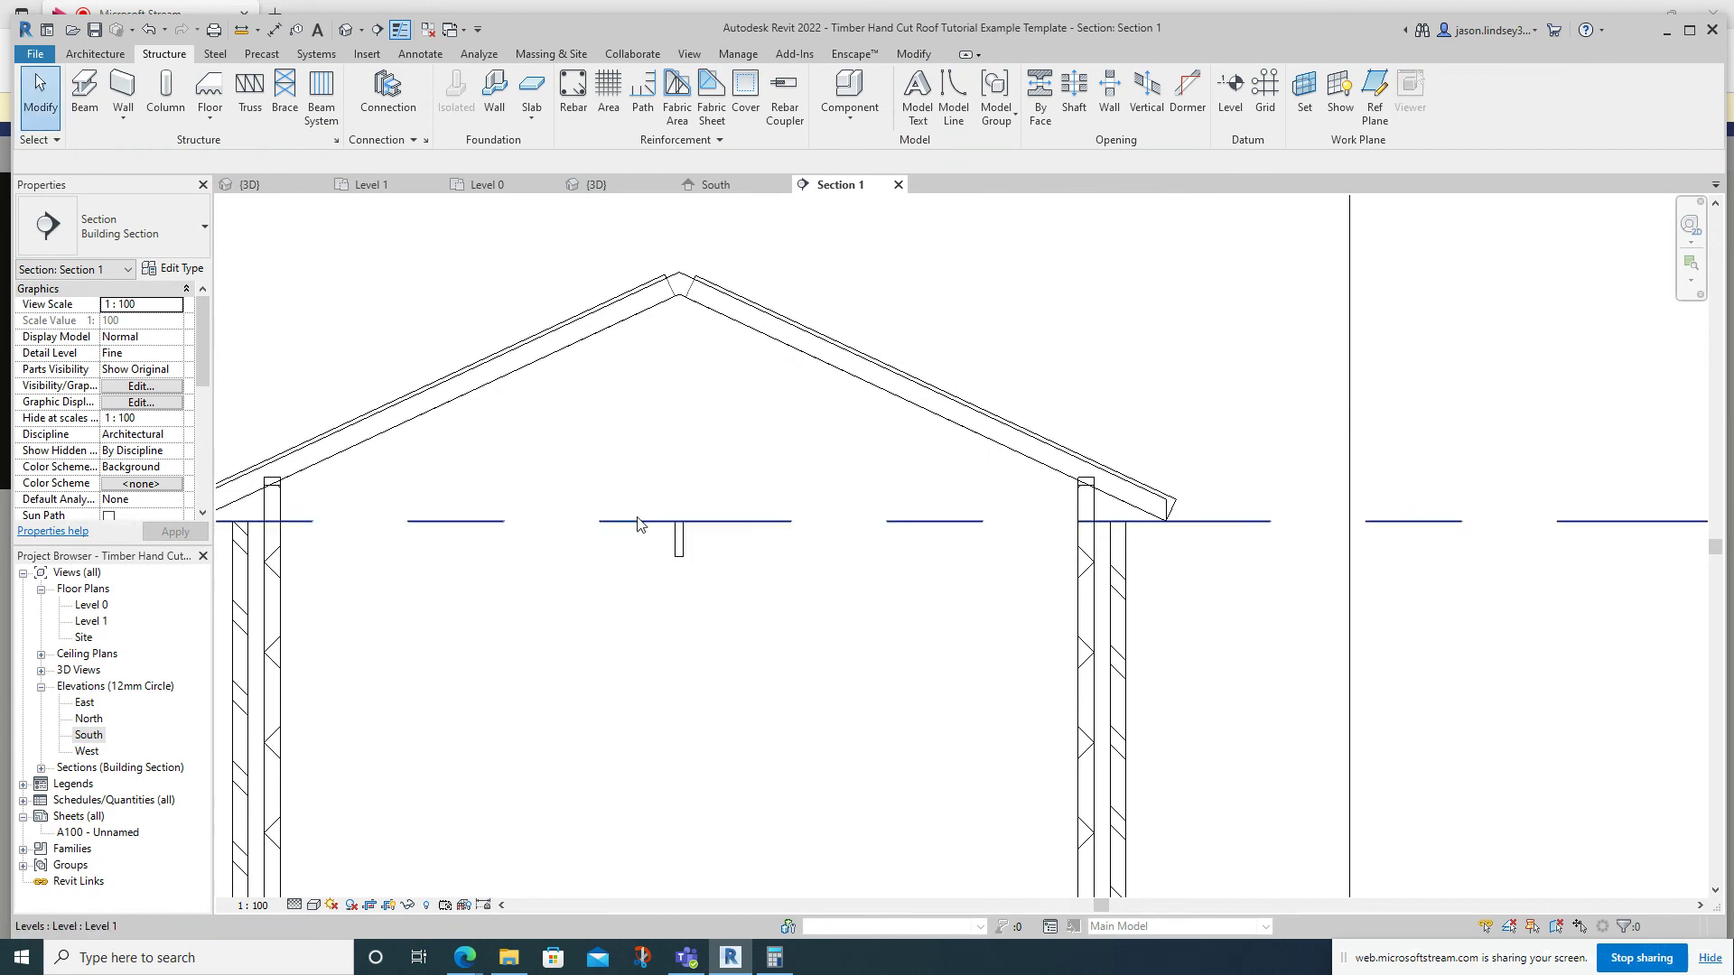
pyautogui.click(681, 542)
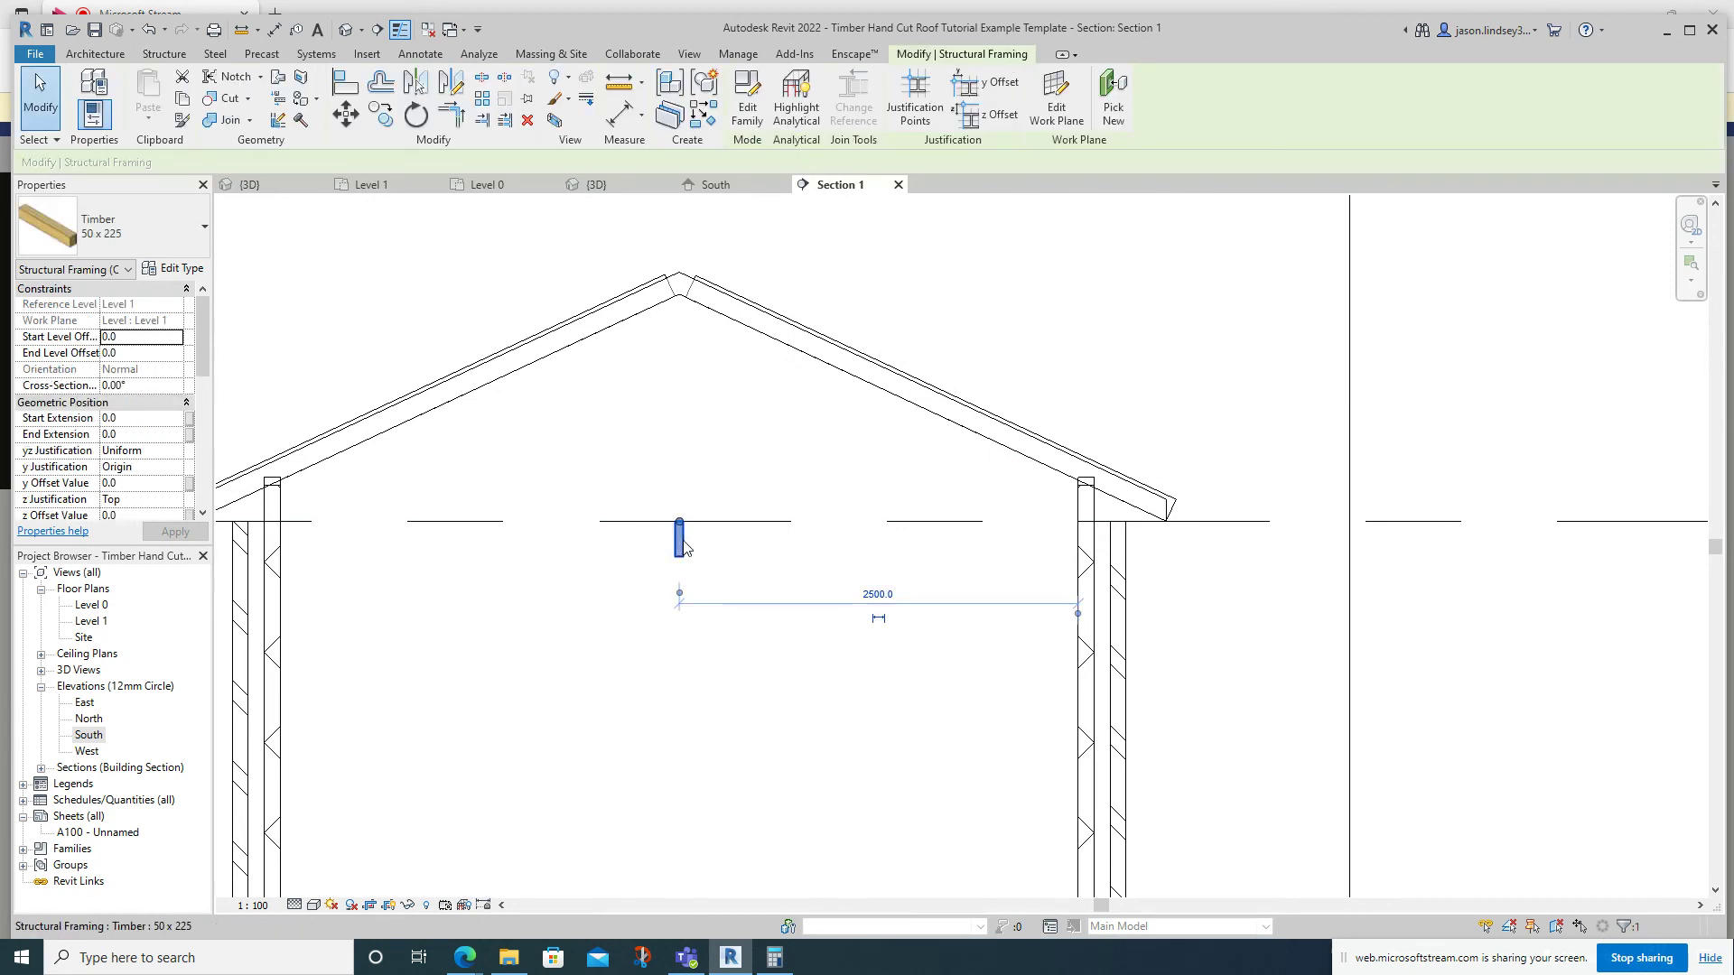
pyautogui.scroll(-1, 133, 384)
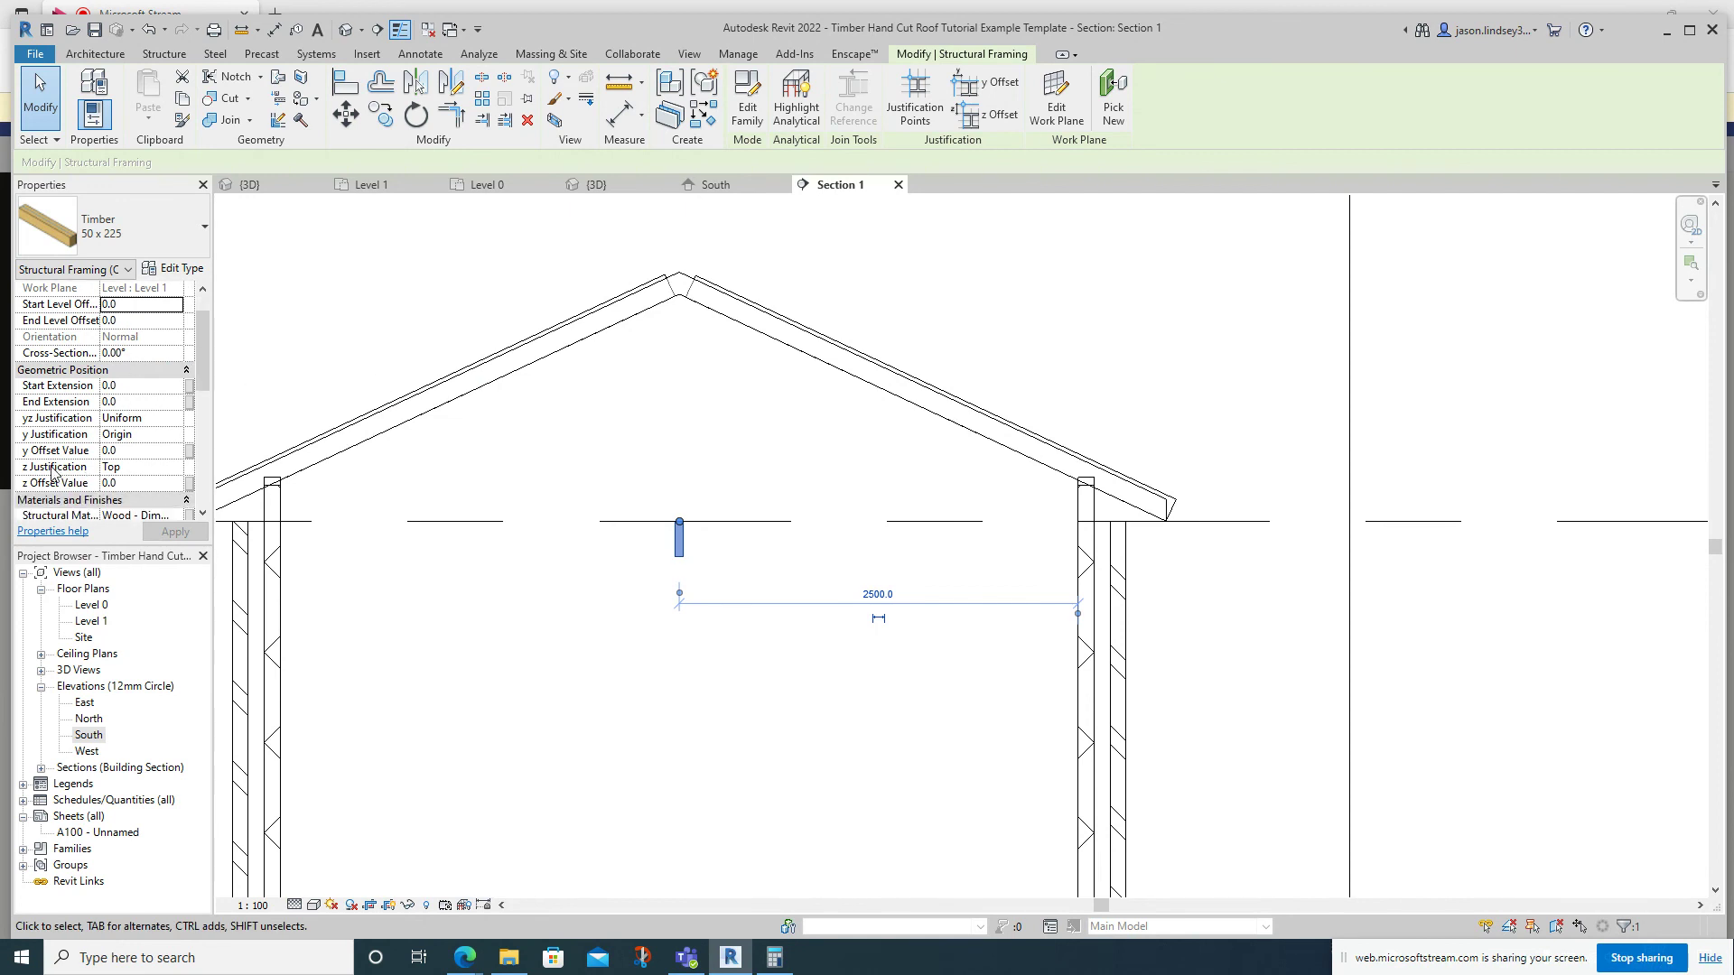
pyautogui.click(164, 468)
pyautogui.click(176, 471)
pyautogui.click(127, 530)
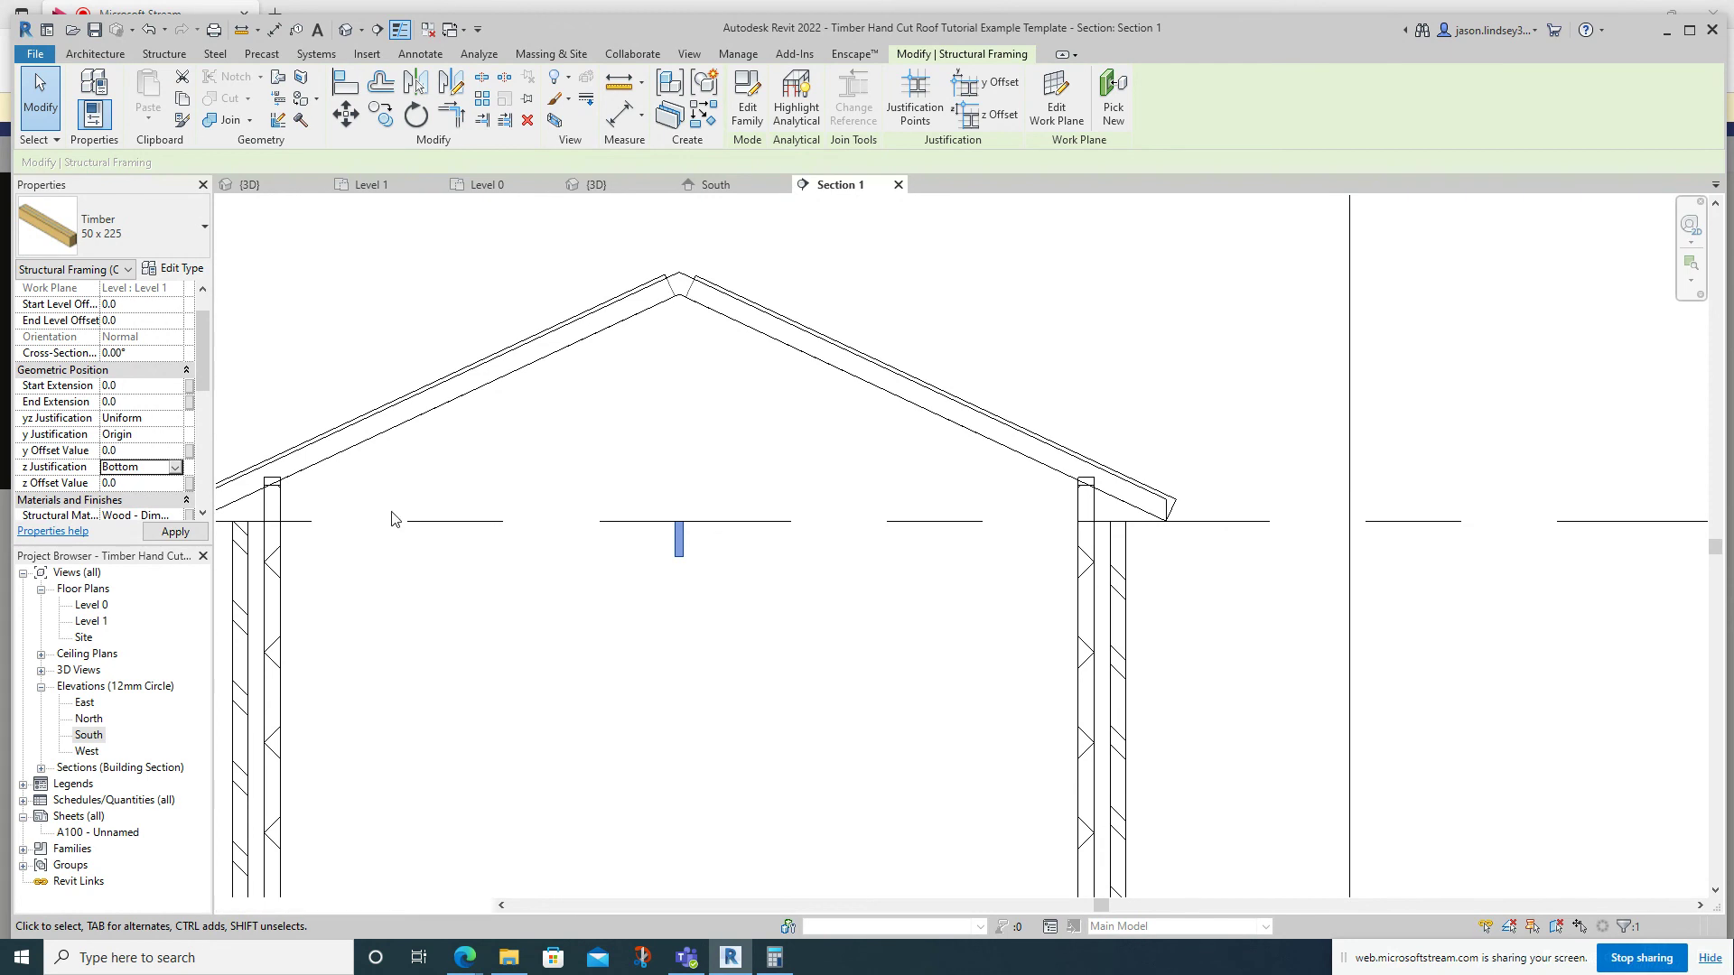
pyautogui.click(575, 488)
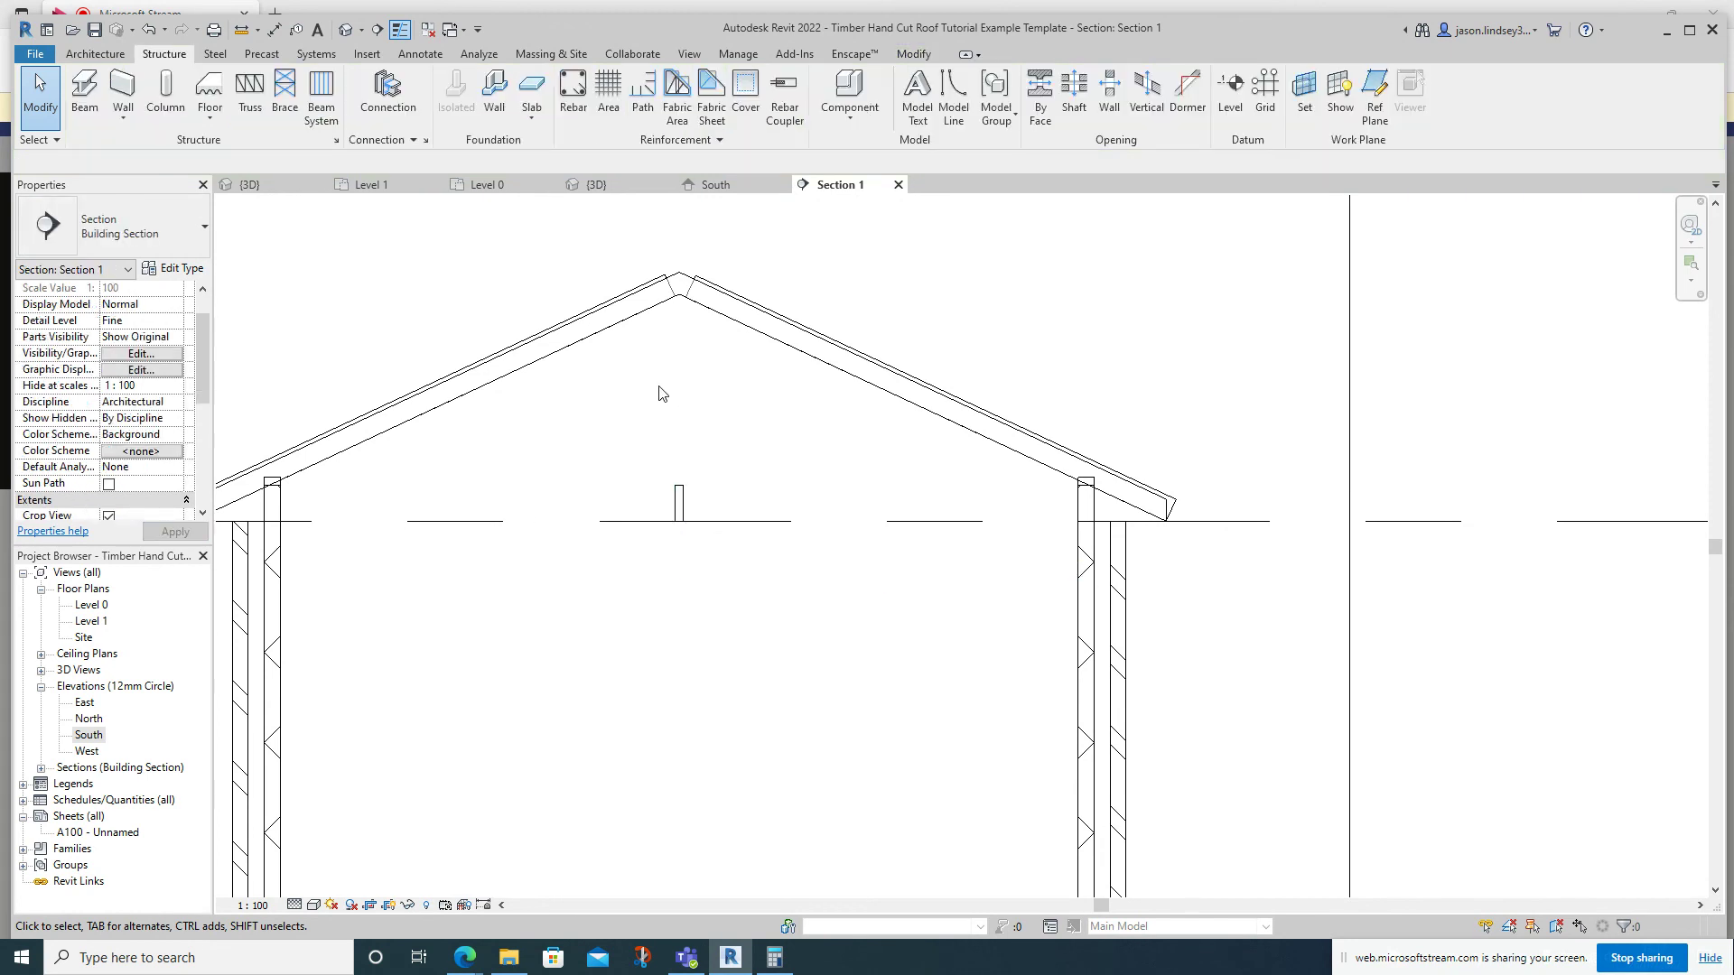
# Measure the height from the base of the 50 x 225 timber up to the underside of the rafters at the ridge.
pyautogui.click(240, 33)
pyautogui.scroll(2, 669, 480)
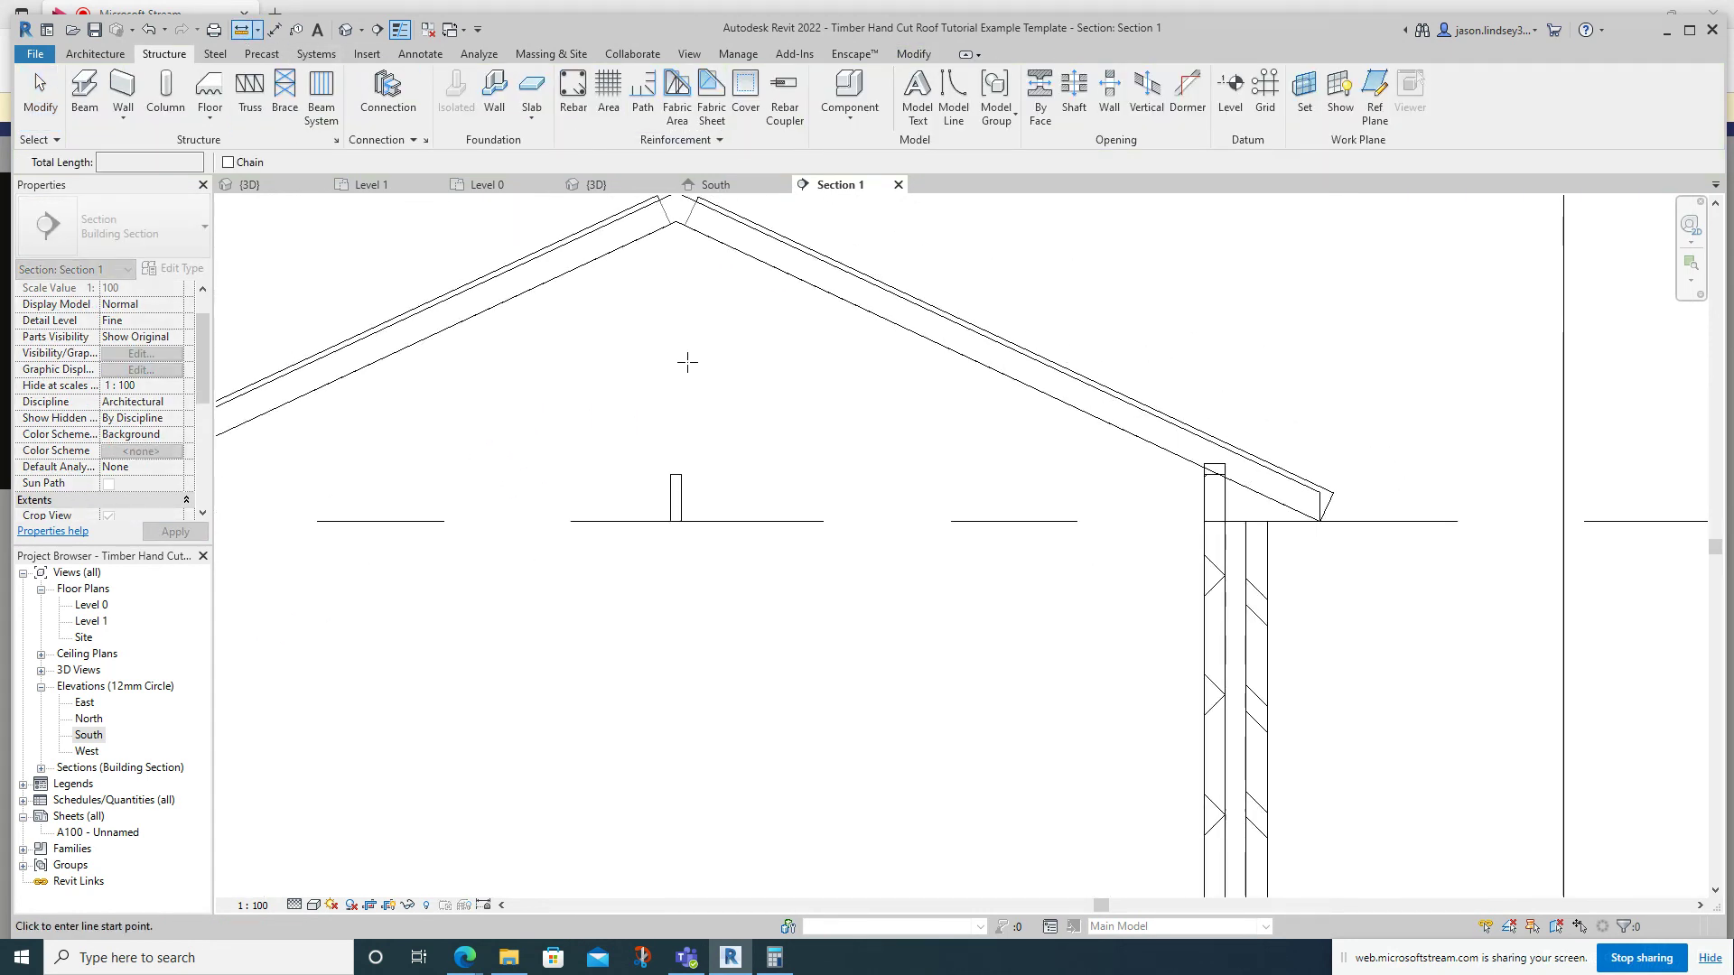
pyautogui.moveTo(687, 362); pyautogui.dragTo(690, 427, button='middle')
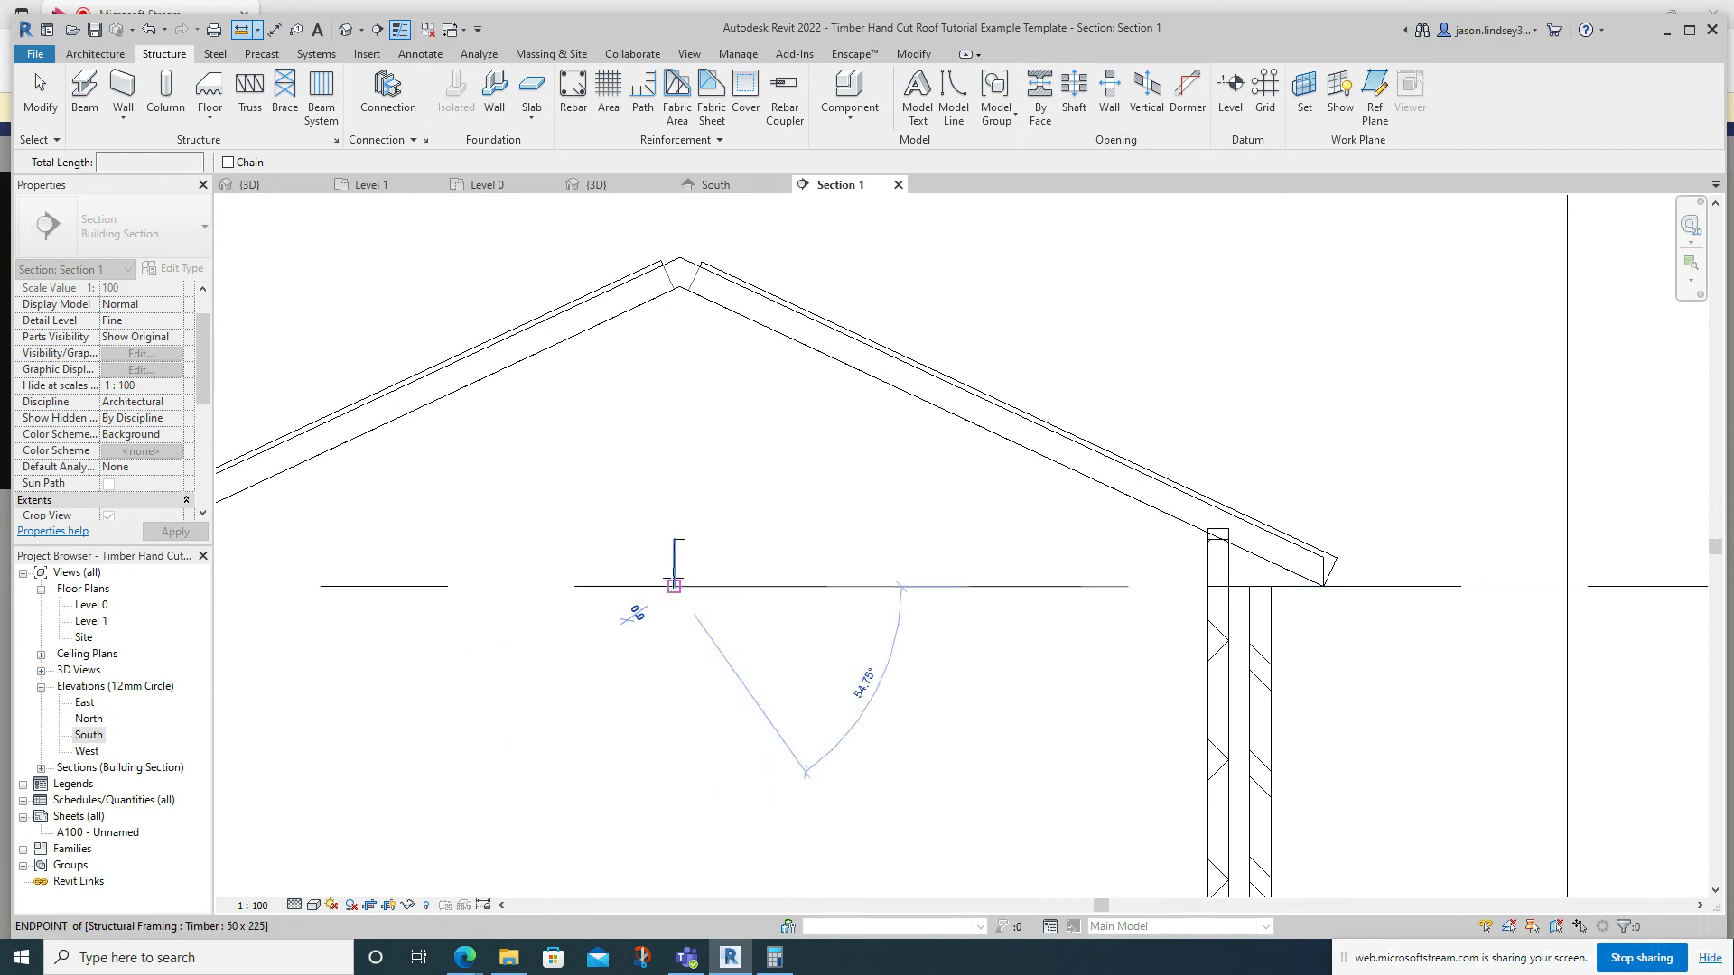
pyautogui.click(675, 291)
pyautogui.scroll(-2, 674, 291)
pyautogui.scroll(3, 674, 291)
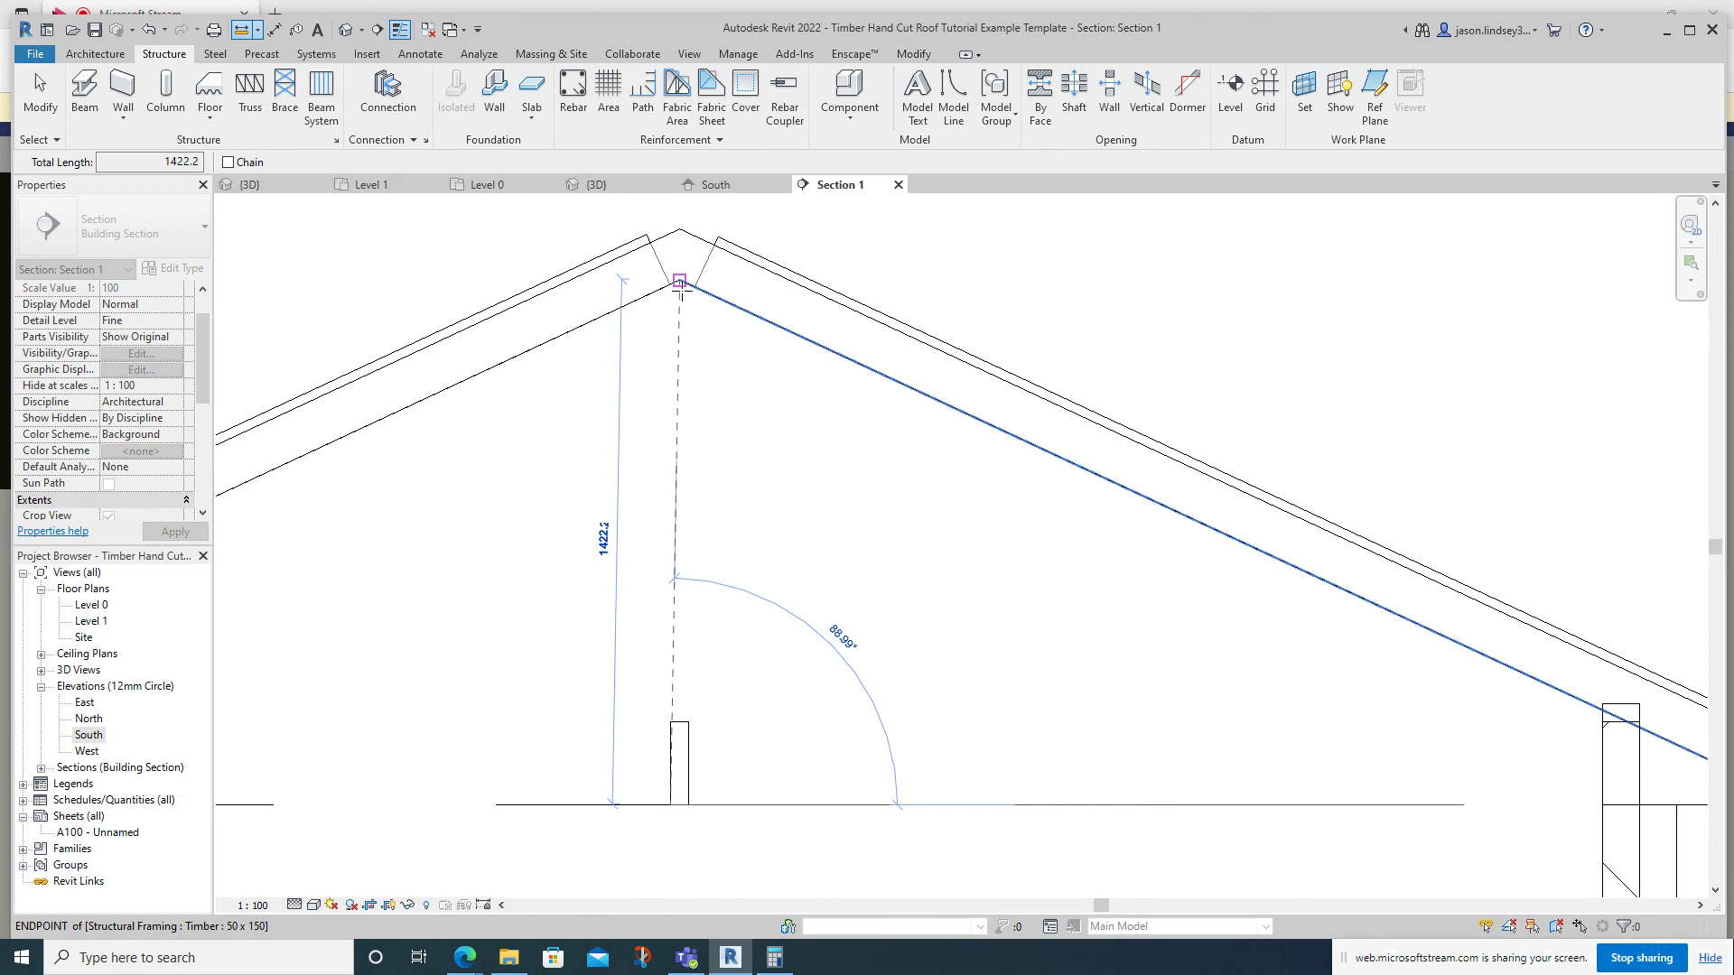
pyautogui.scroll(-3, 680, 282)
pyautogui.scroll(4, 673, 285)
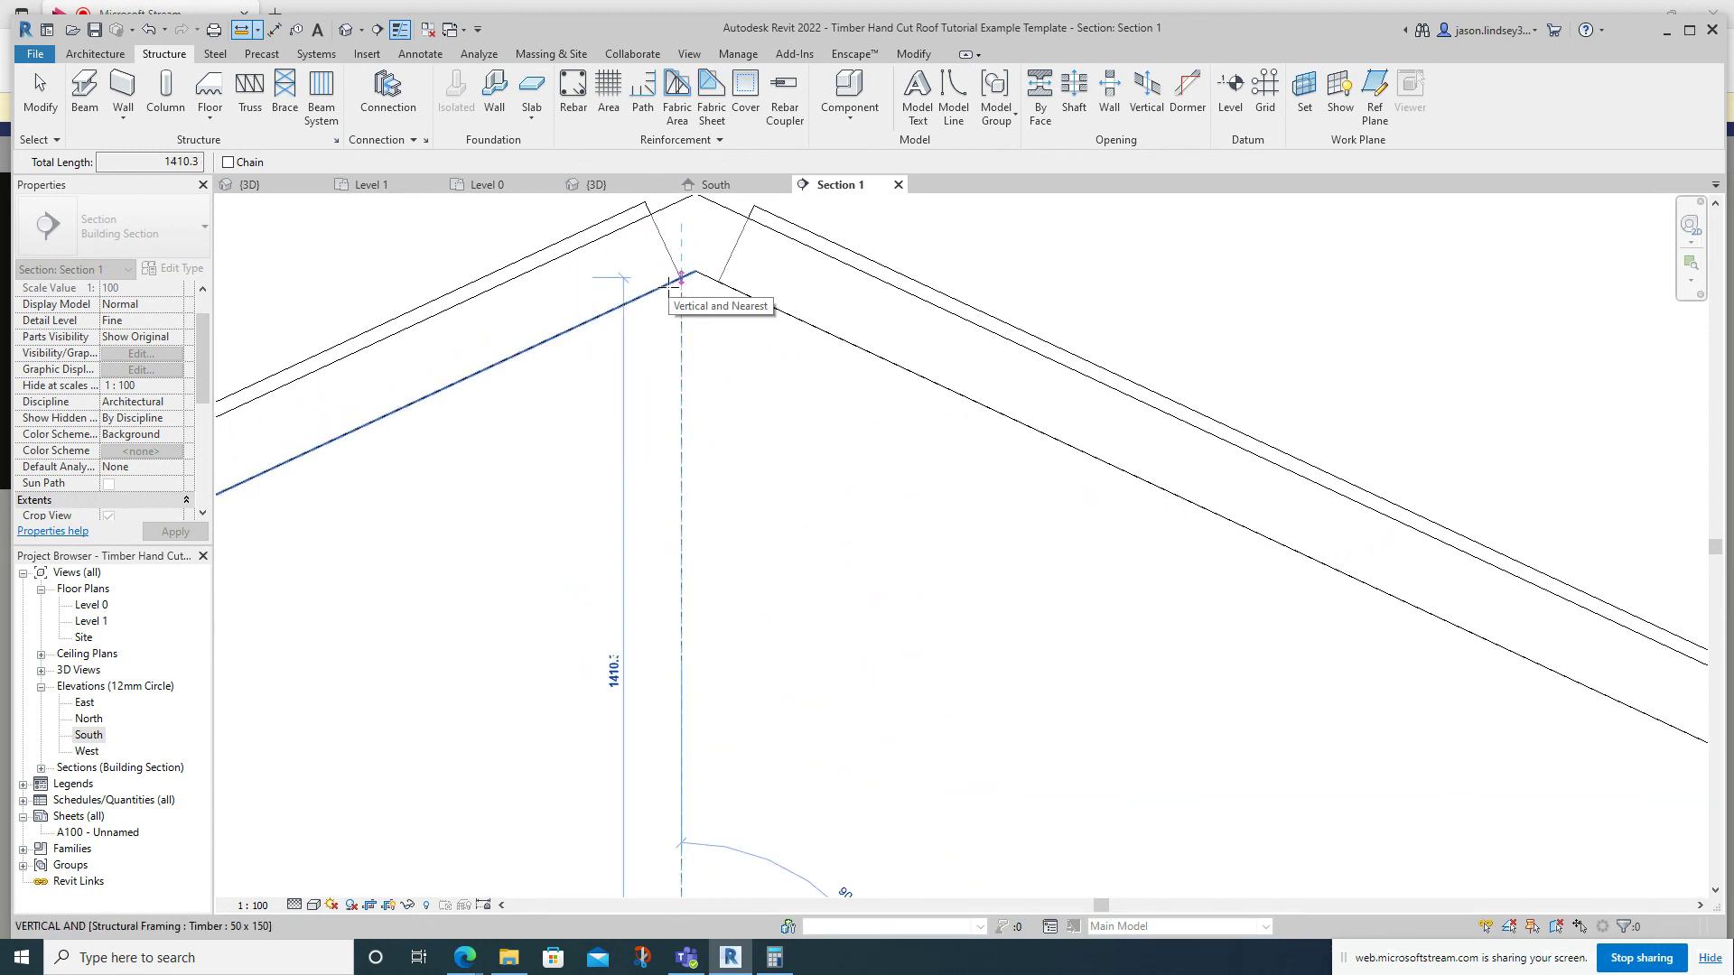
pyautogui.press('Escape')
pyautogui.press('Escape')
pyautogui.scroll(-4, 425, 515)
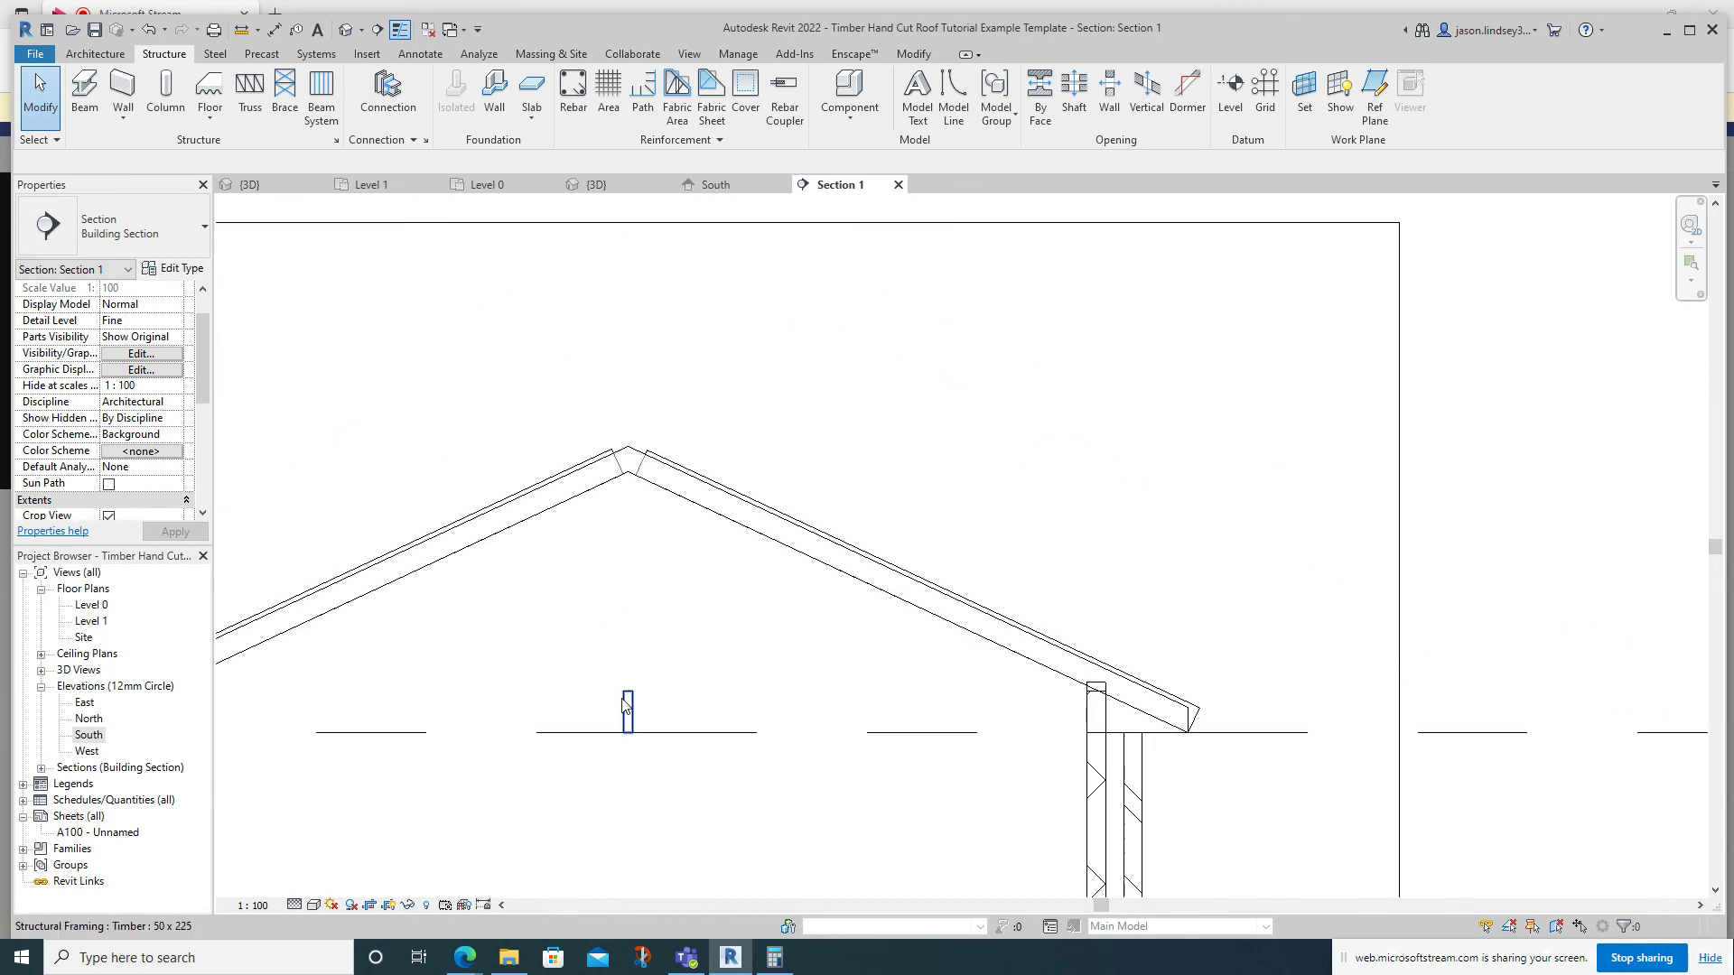
# Raise the 50 x 225 timber to the ridge with a z offset value of 1410 mm, then lower it to 1380 mm.
pyautogui.click(625, 707)
pyautogui.click(127, 483)
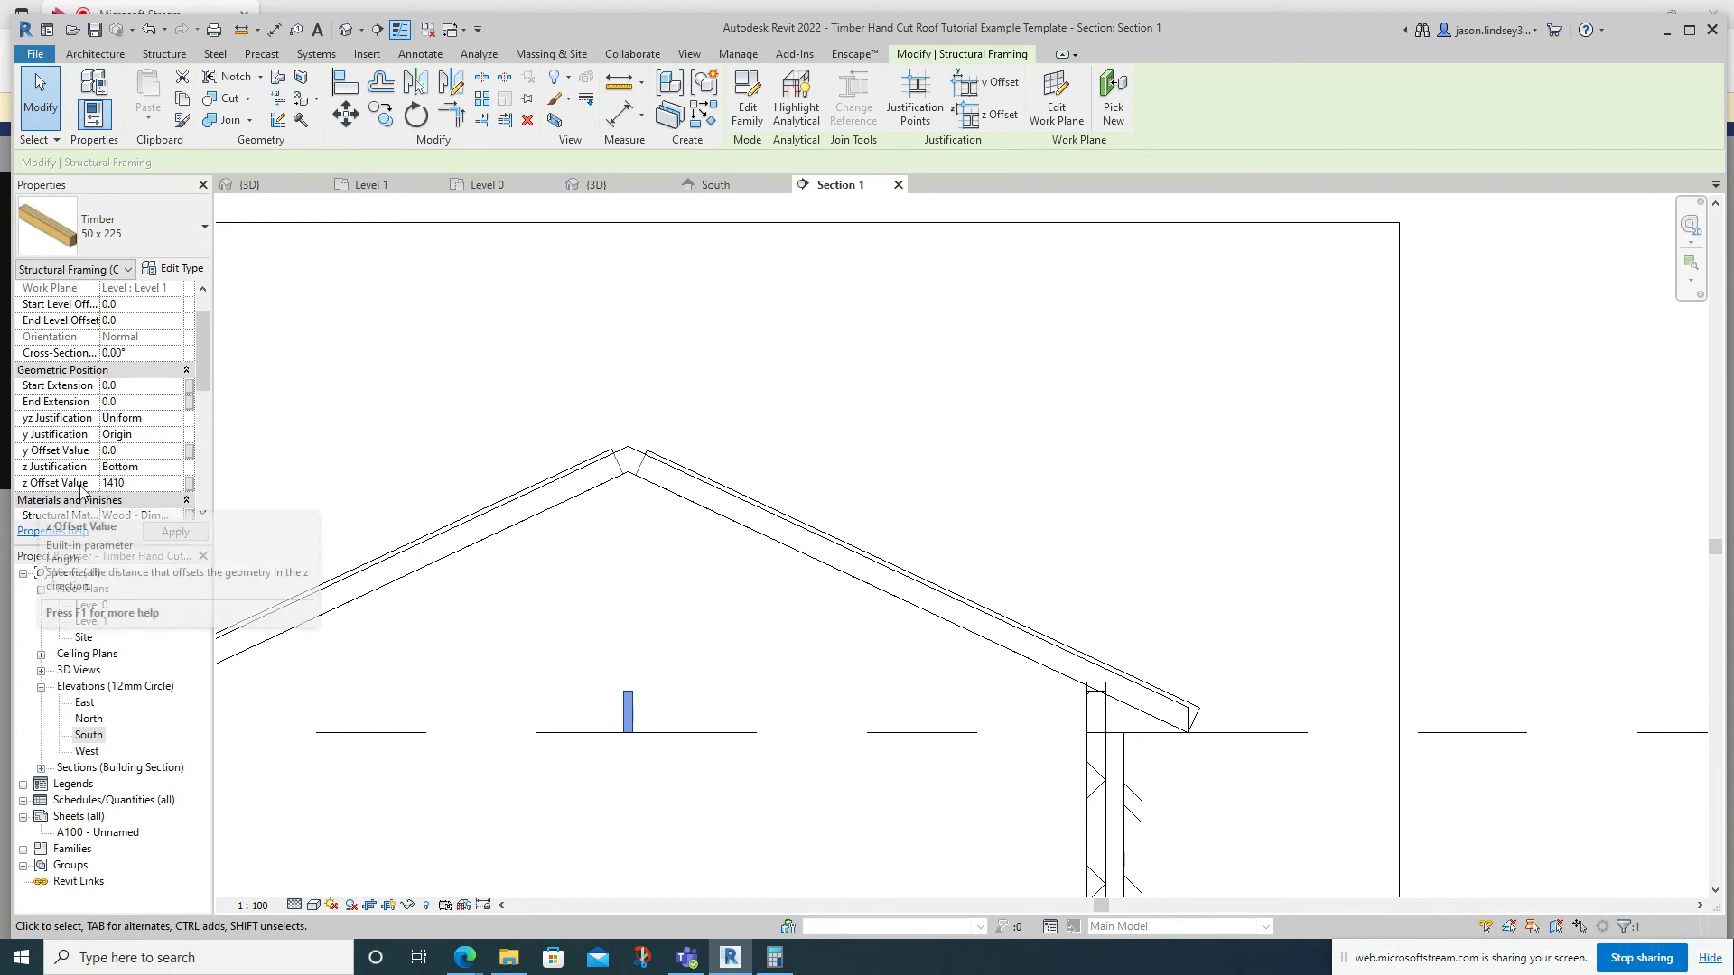
pyautogui.click(176, 532)
pyautogui.scroll(4, 548, 476)
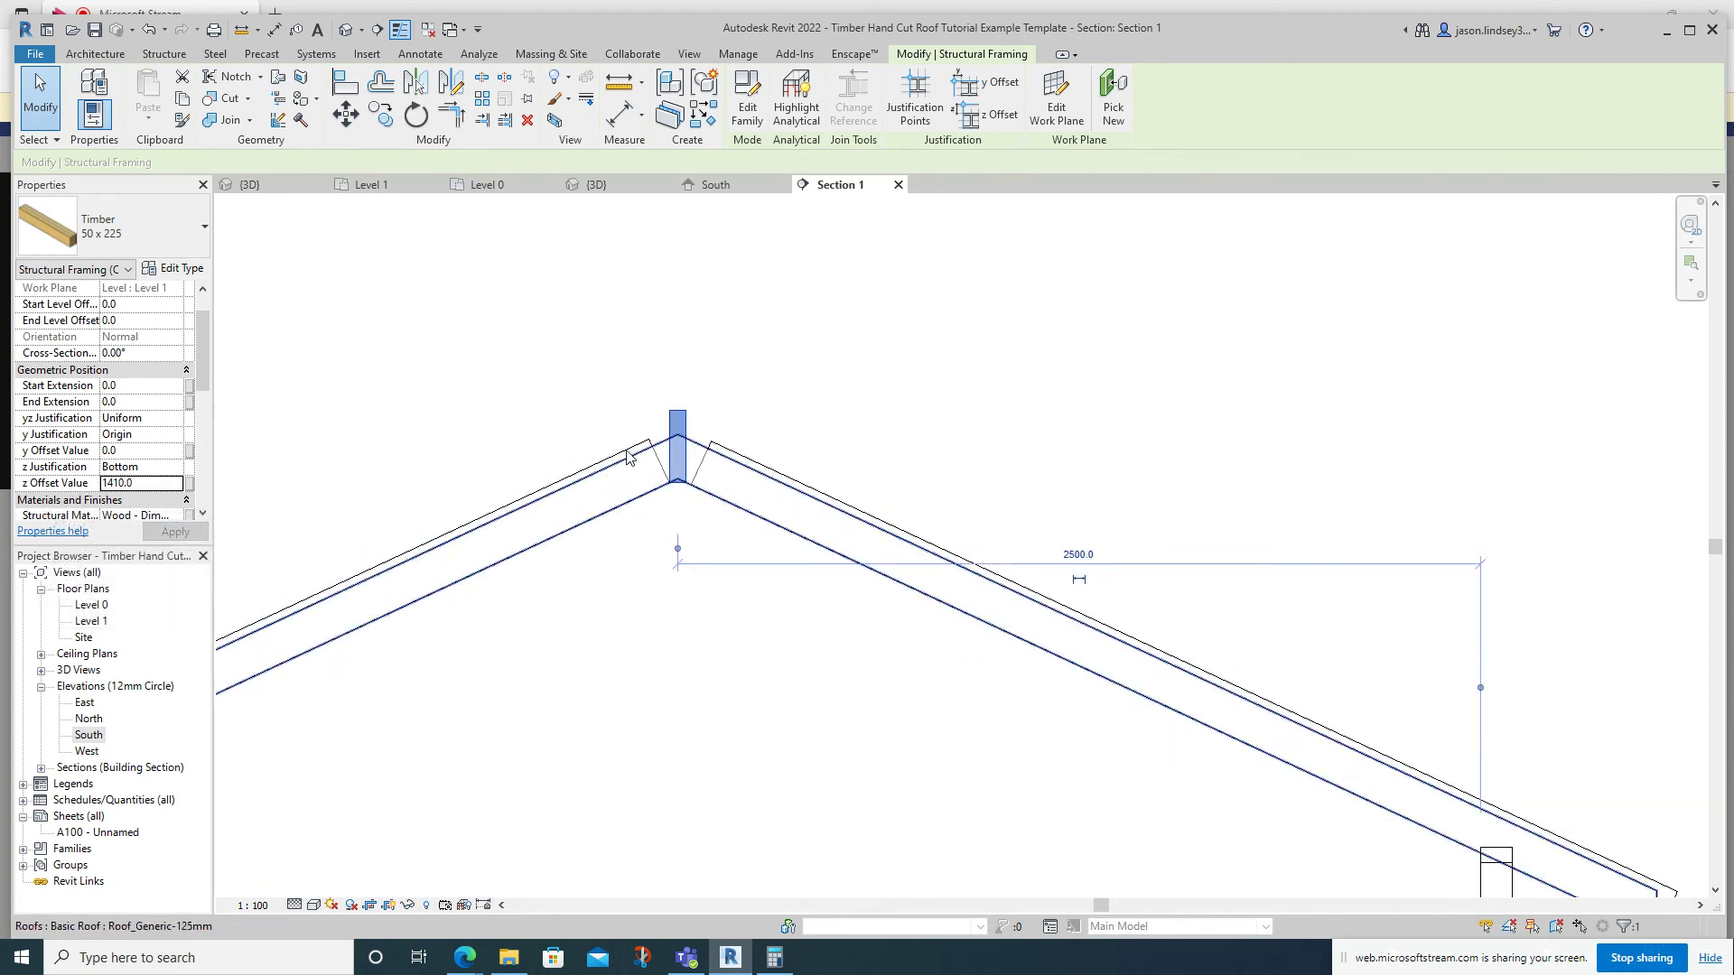
pyautogui.click(148, 484)
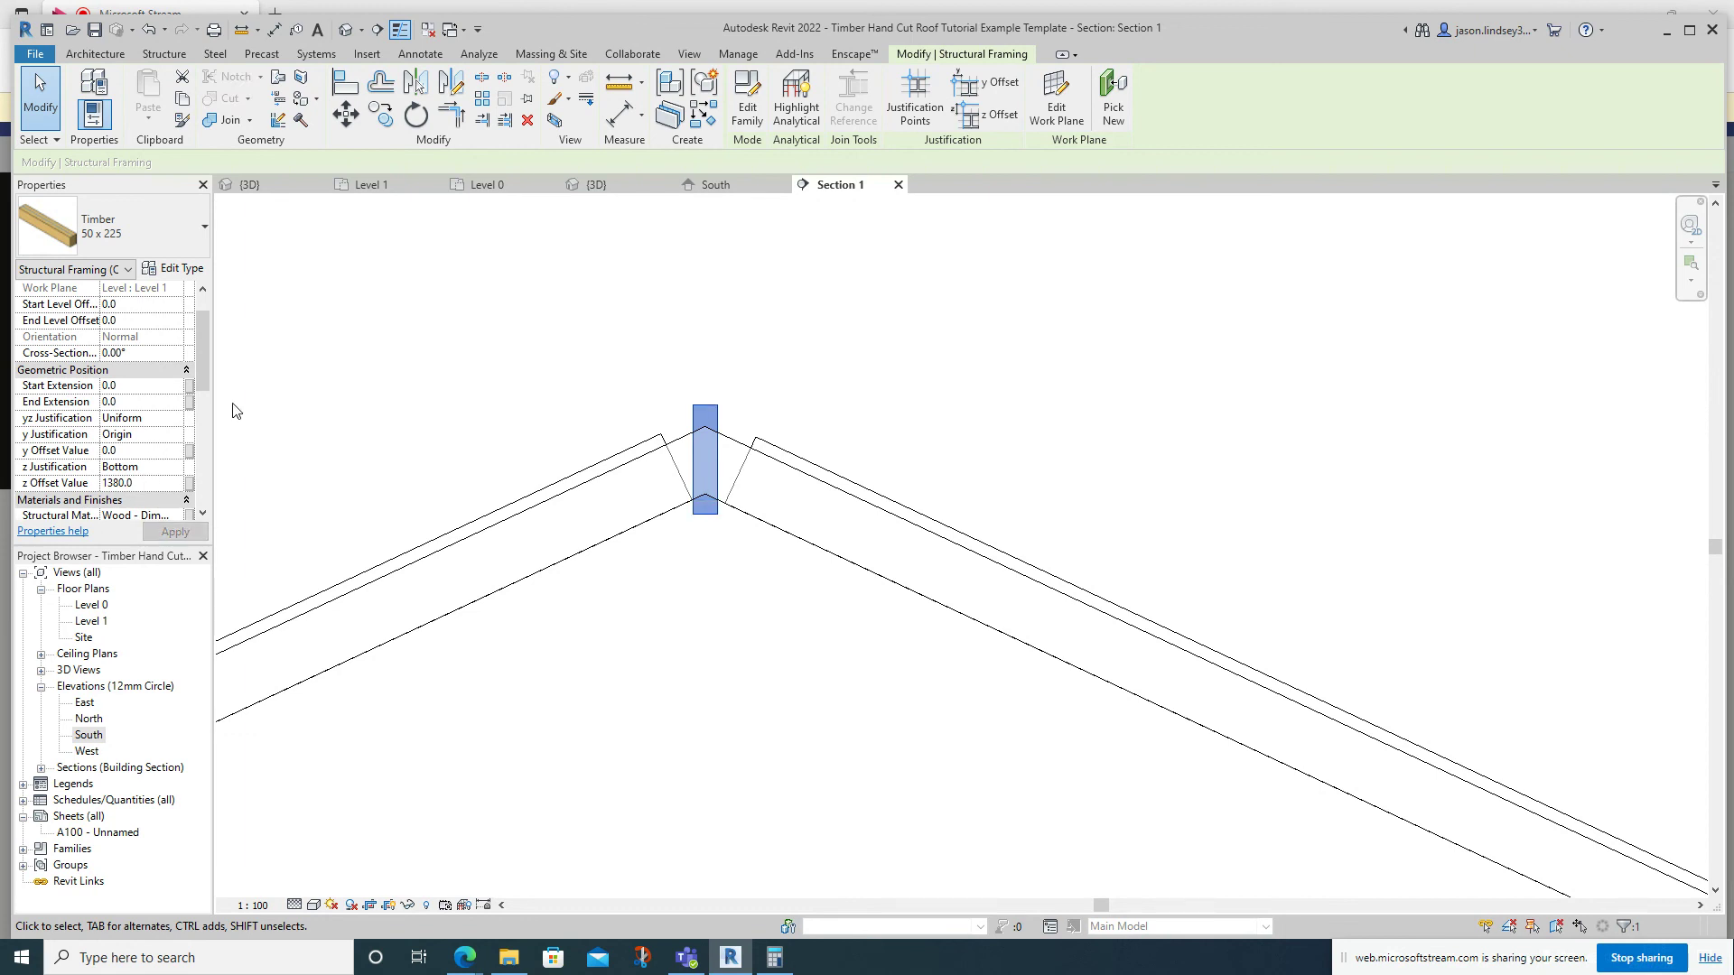
pyautogui.scroll(-1, 637, 383)
pyautogui.click(641, 378)
pyautogui.scroll(2, 649, 367)
# Examine in the 3D view how the upper ends of both rafters meet the ridge timber.
pyautogui.click(598, 184)
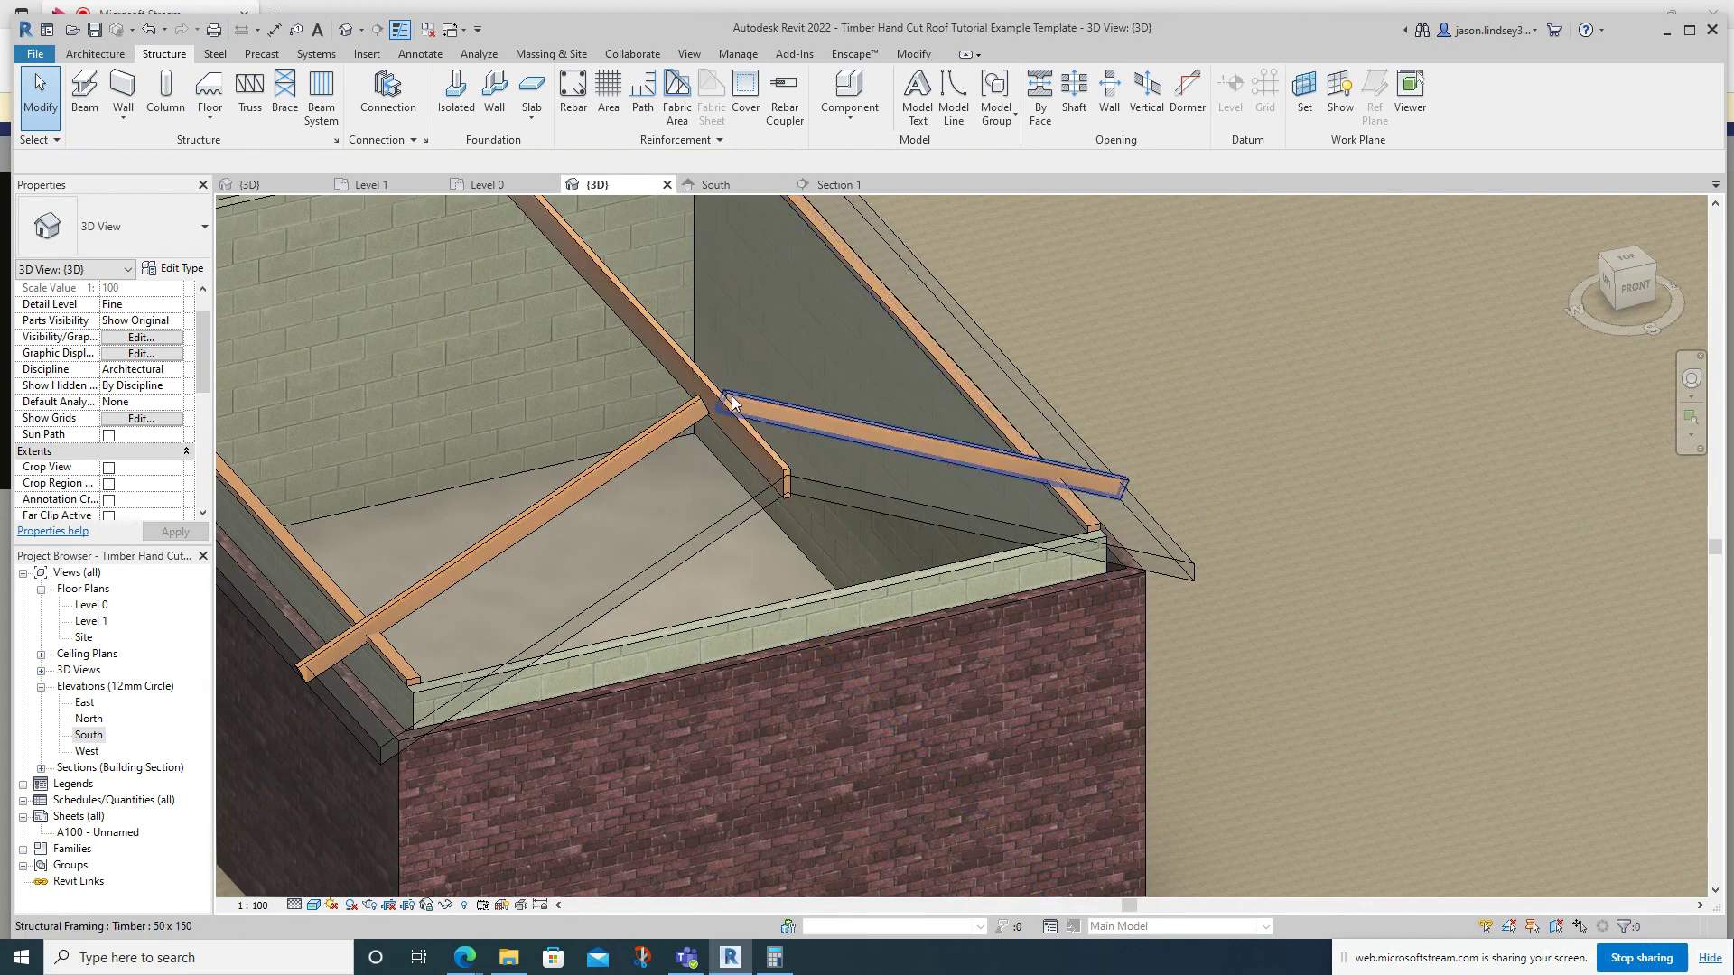
pyautogui.scroll(3, 732, 397)
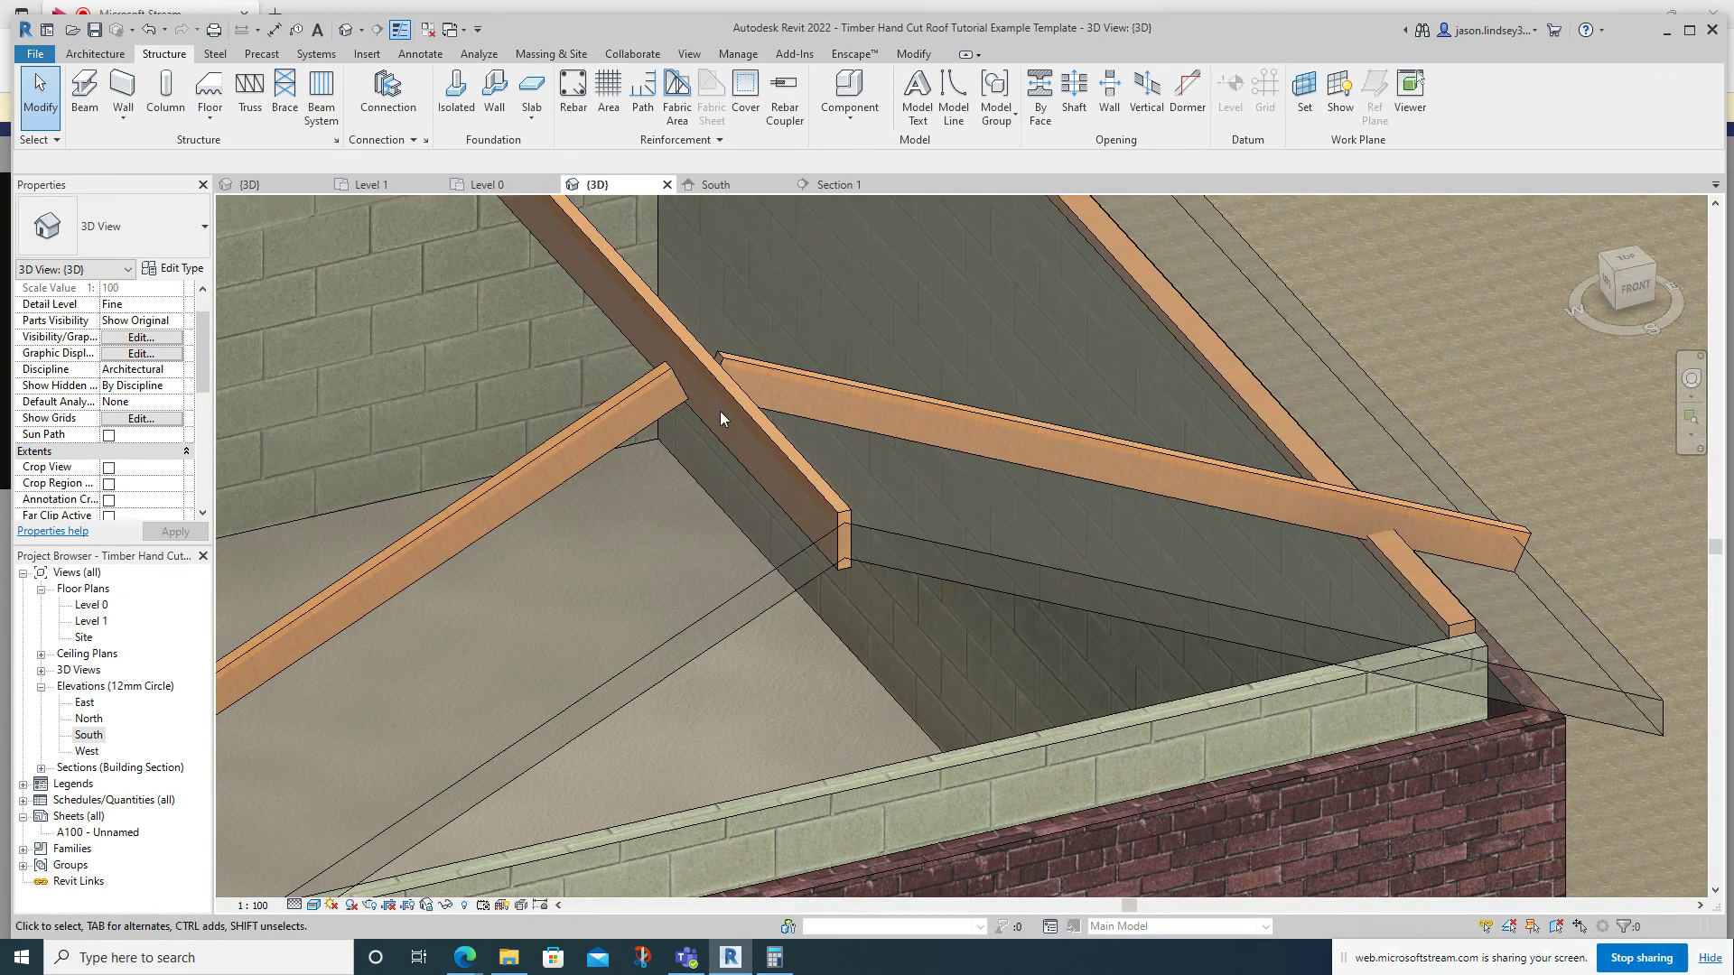
pyautogui.keyDown('shift'); pyautogui.moveTo(718, 374); pyautogui.dragTo(578, 397, button='middle'); pyautogui.keyUp('shift')
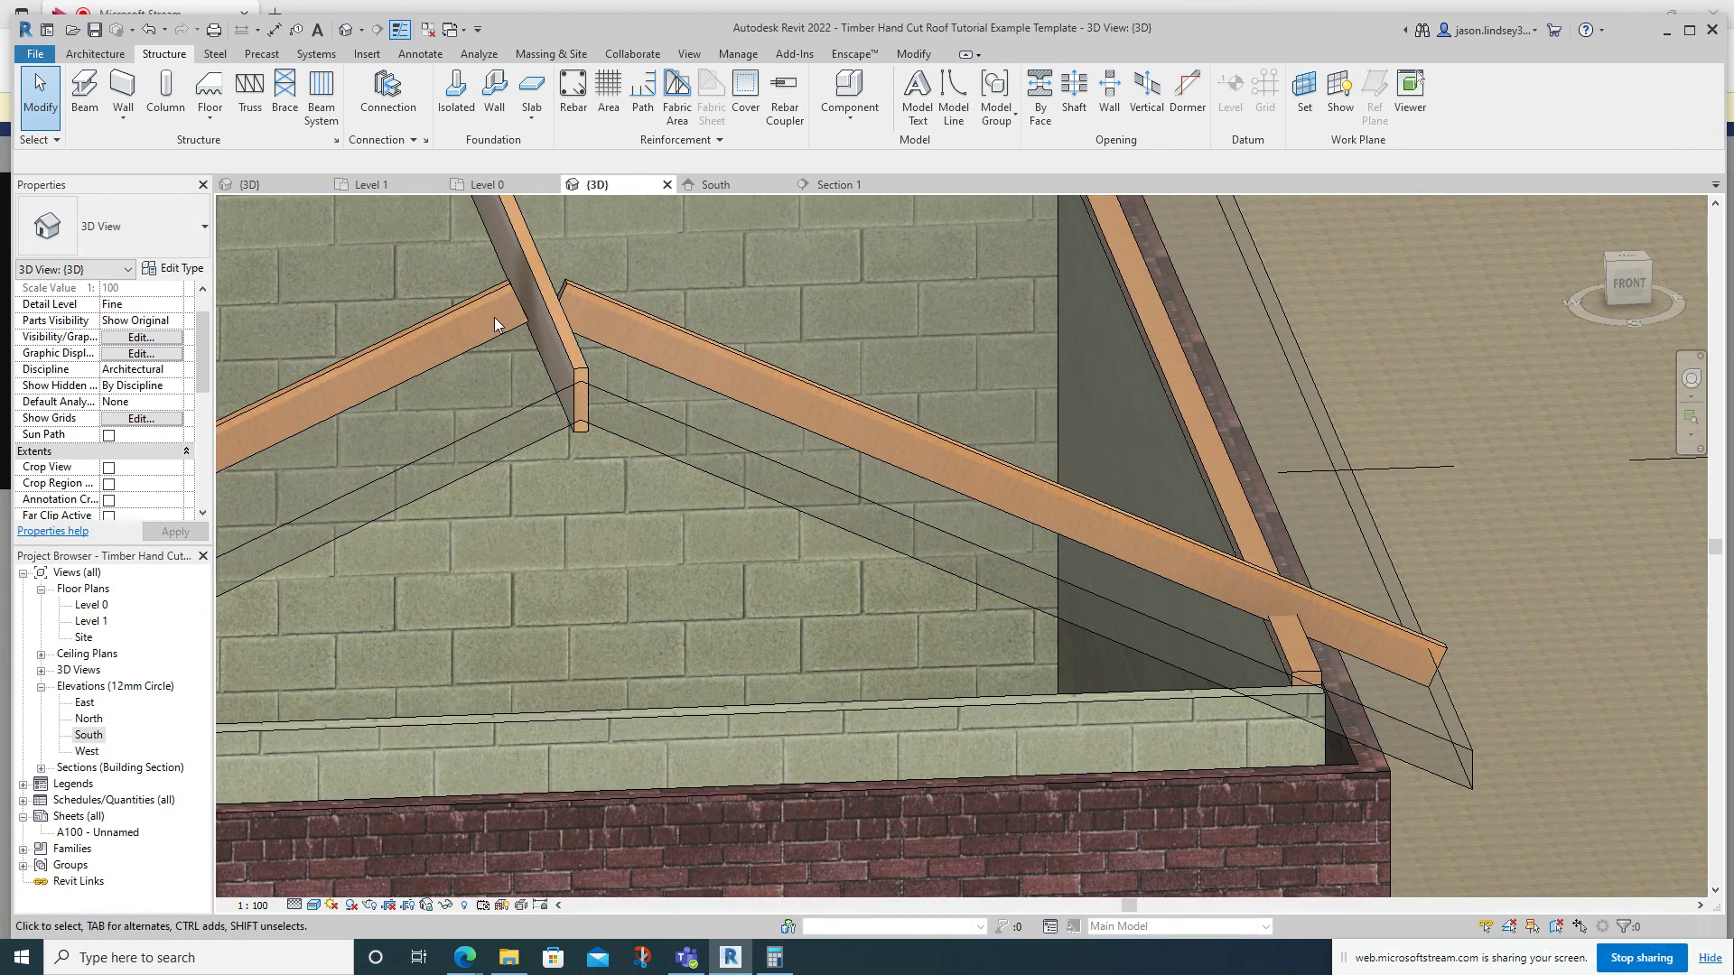
pyautogui.keyDown('shift'); pyautogui.moveTo(494, 317); pyautogui.dragTo(669, 331, button='middle'); pyautogui.keyUp('shift')
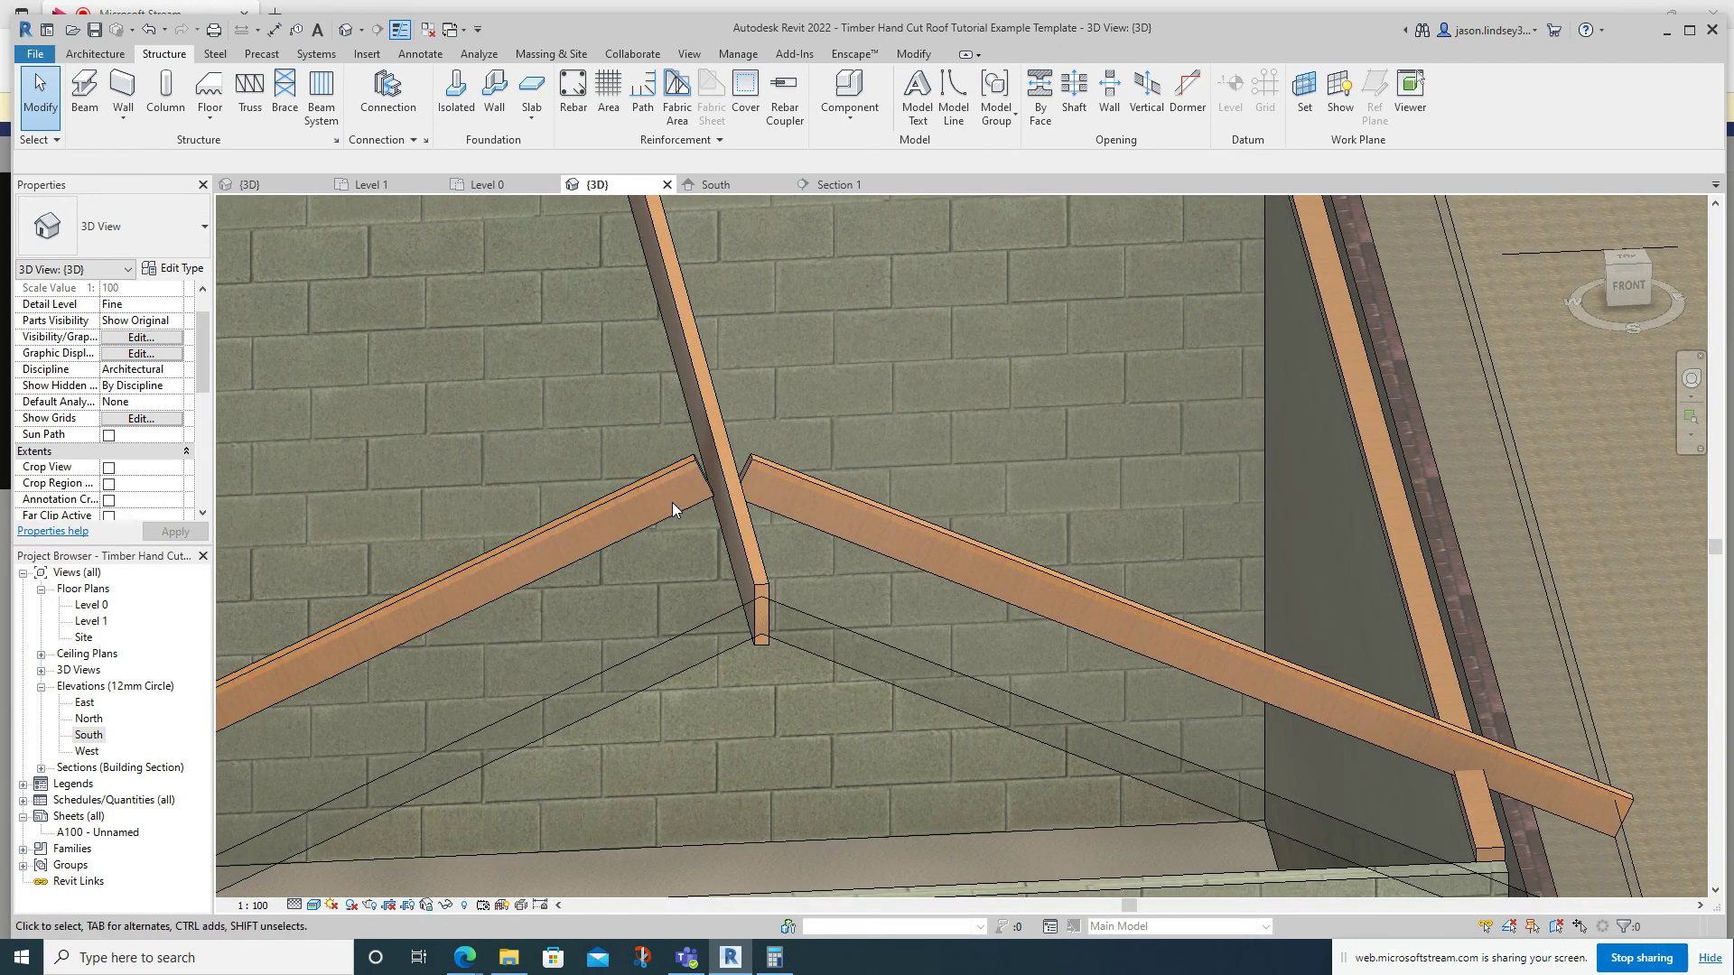
pyautogui.scroll(2, 672, 502)
pyautogui.scroll(2, 713, 439)
pyautogui.keyDown('shift'); pyautogui.moveTo(784, 443); pyautogui.dragTo(826, 458, button='middle'); pyautogui.keyUp('shift')
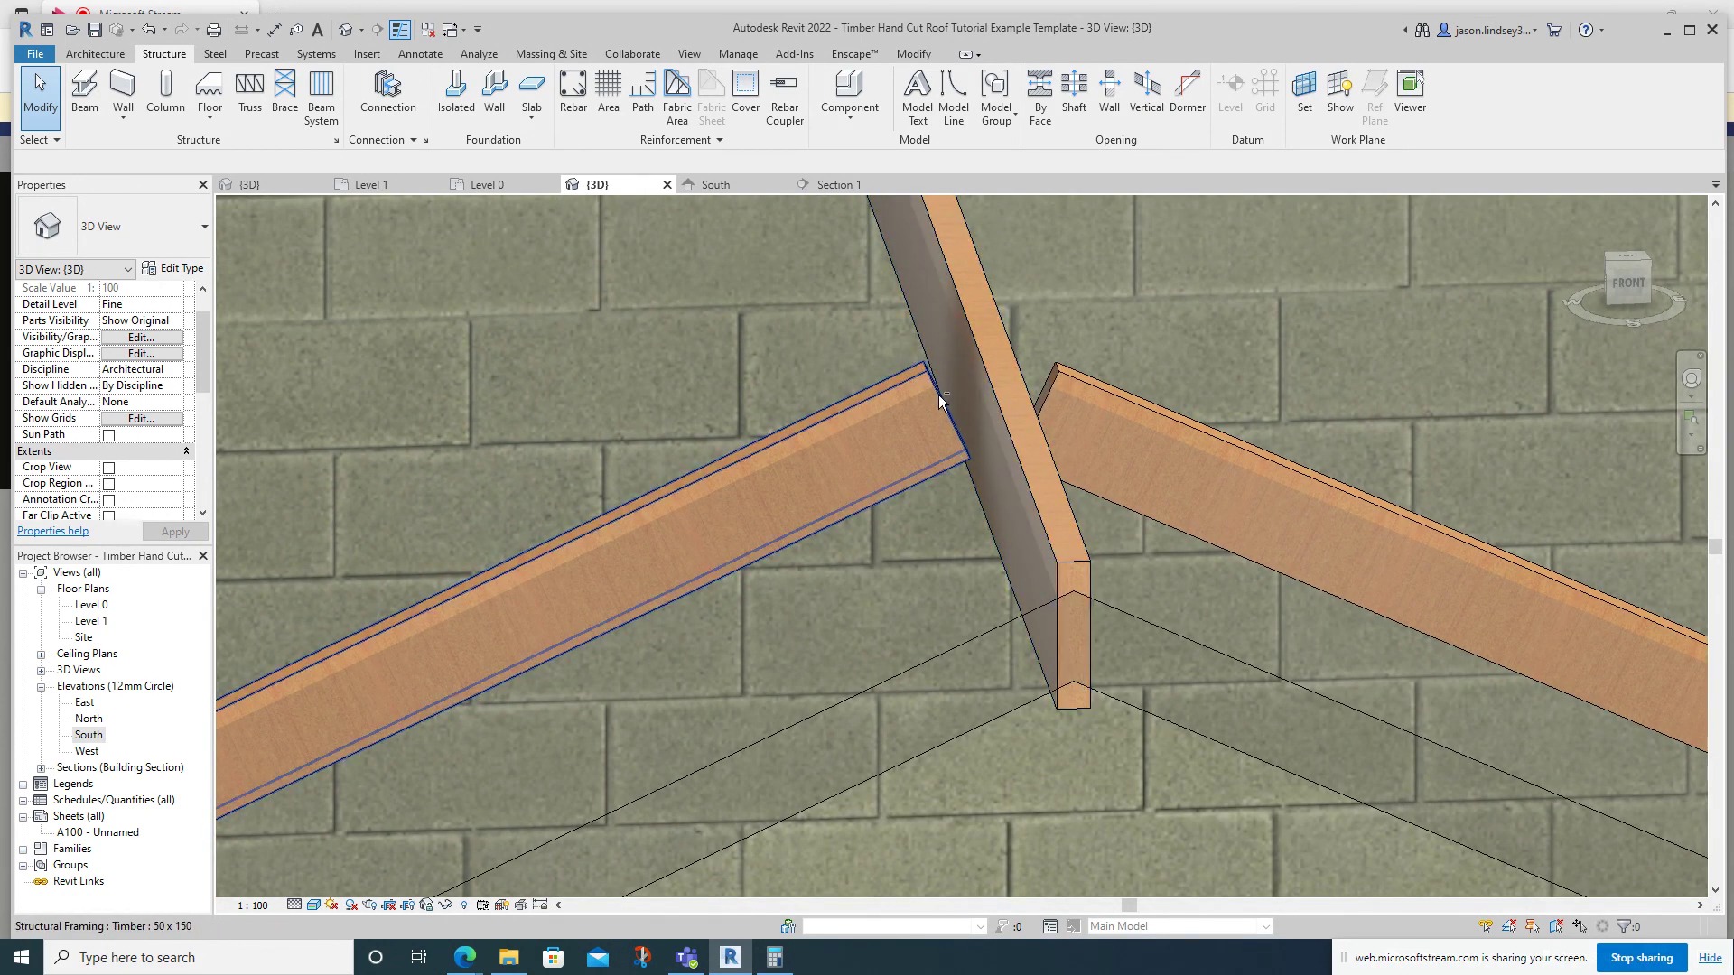
pyautogui.scroll(-8, 870, 304)
pyautogui.keyDown('shift'); pyautogui.moveTo(736, 296); pyautogui.dragTo(746, 462, button='middle'); pyautogui.keyUp('shift')
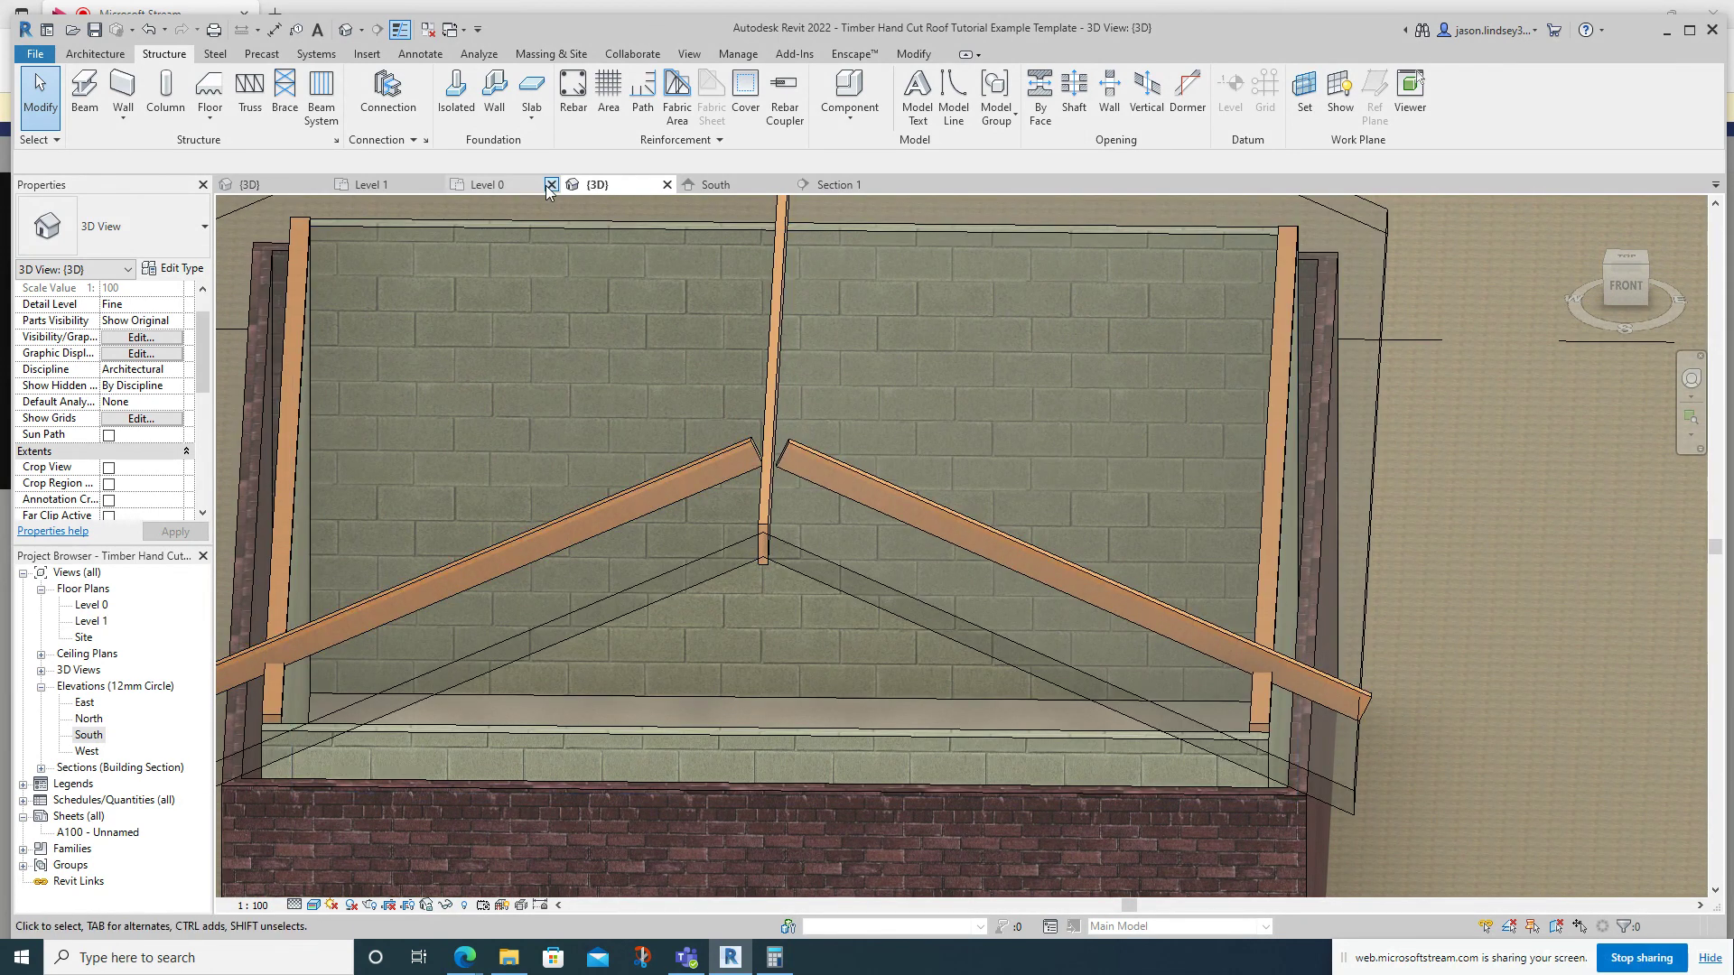
# In Section 1, extend the upper end of the west rafter up the slope so its top edge reaches into the ridge timber.
pyautogui.click(825, 188)
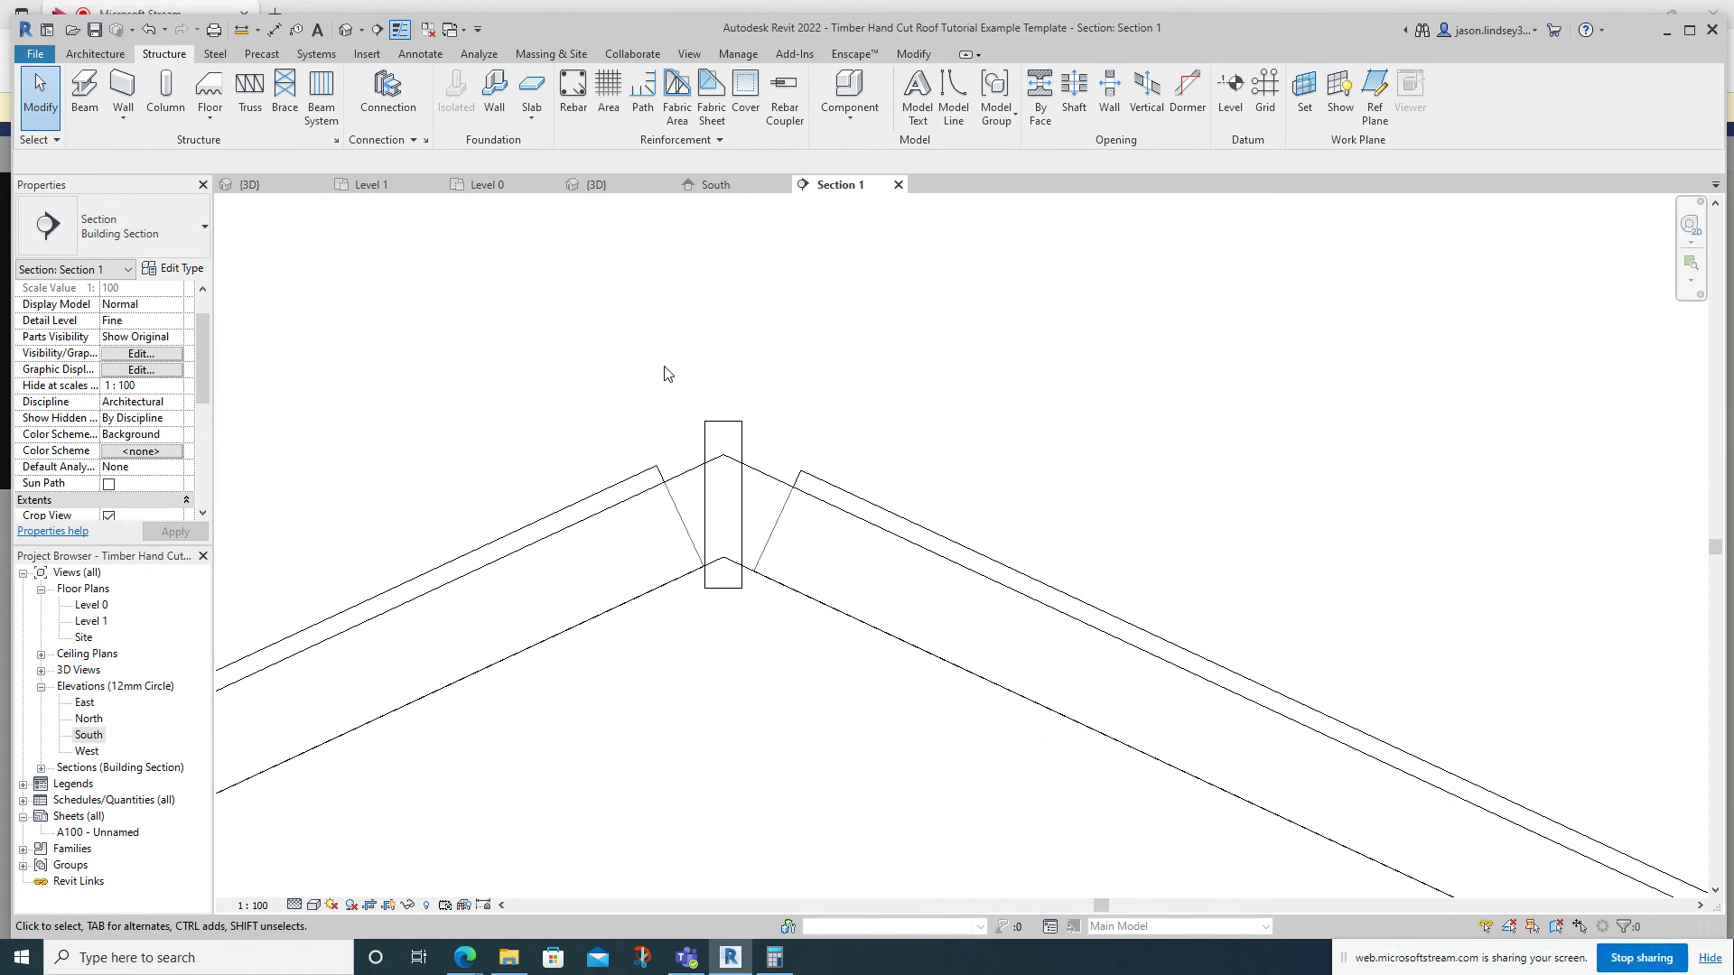
pyautogui.click(667, 486)
pyautogui.moveTo(693, 511); pyautogui.dragTo(720, 478)
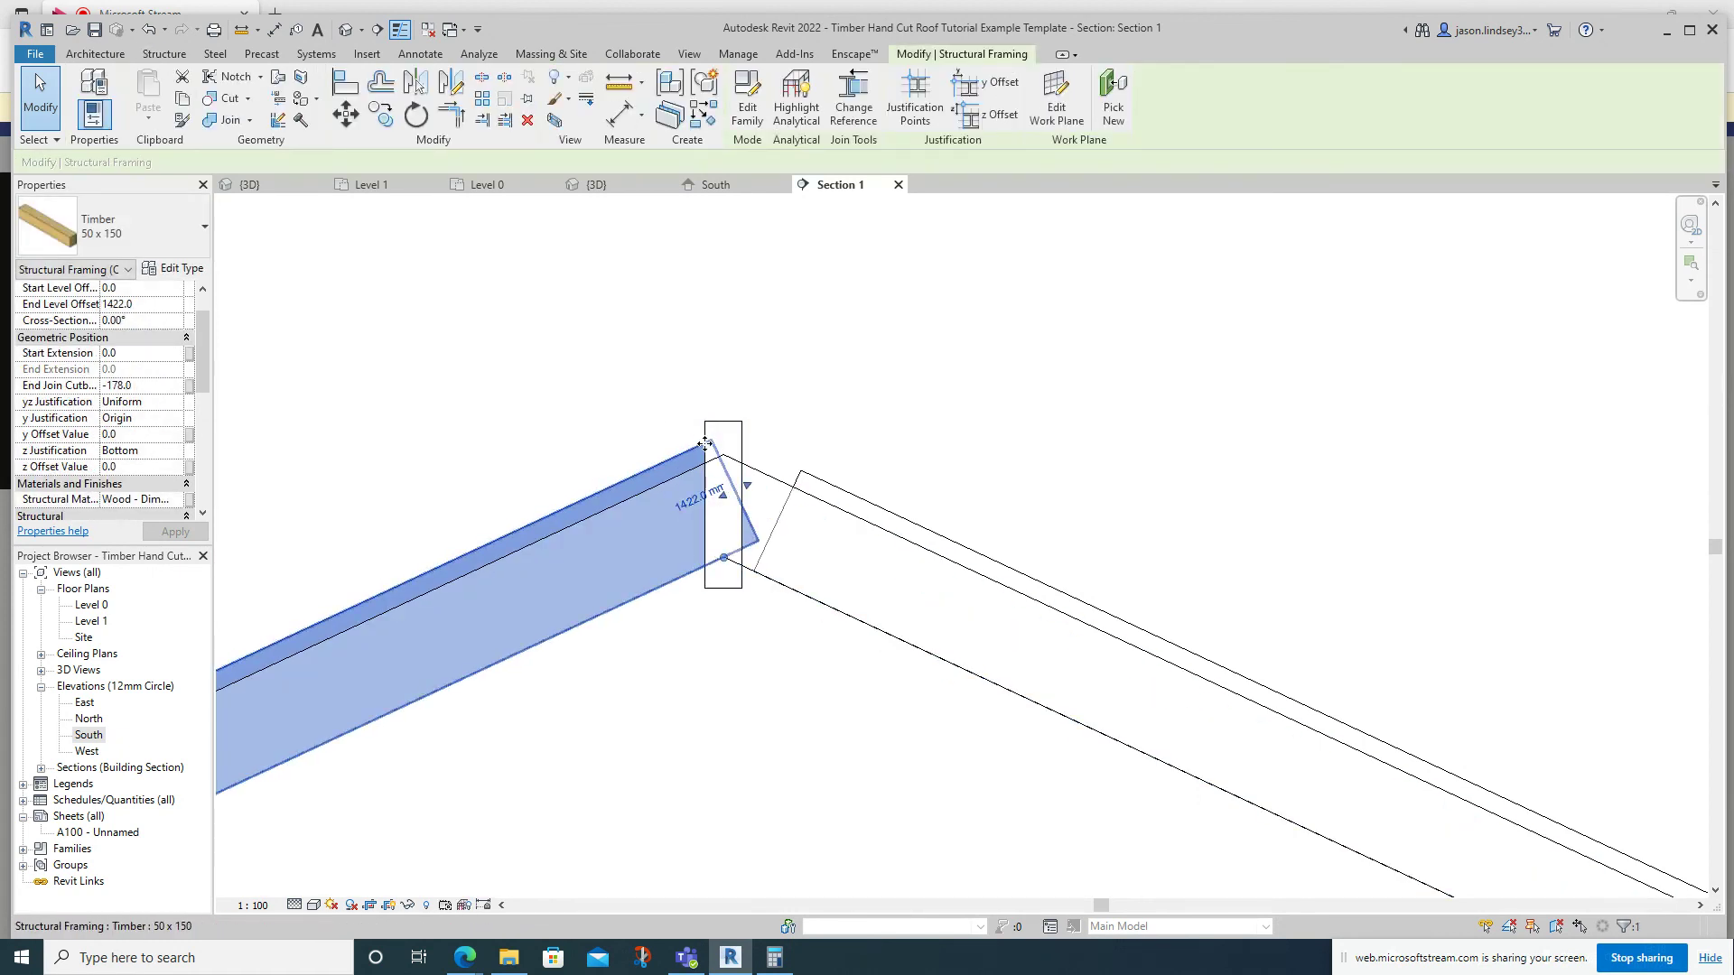
# Extend the upper end of the east rafter up the slope into the ridge timber and deselect it.
pyautogui.click(795, 486)
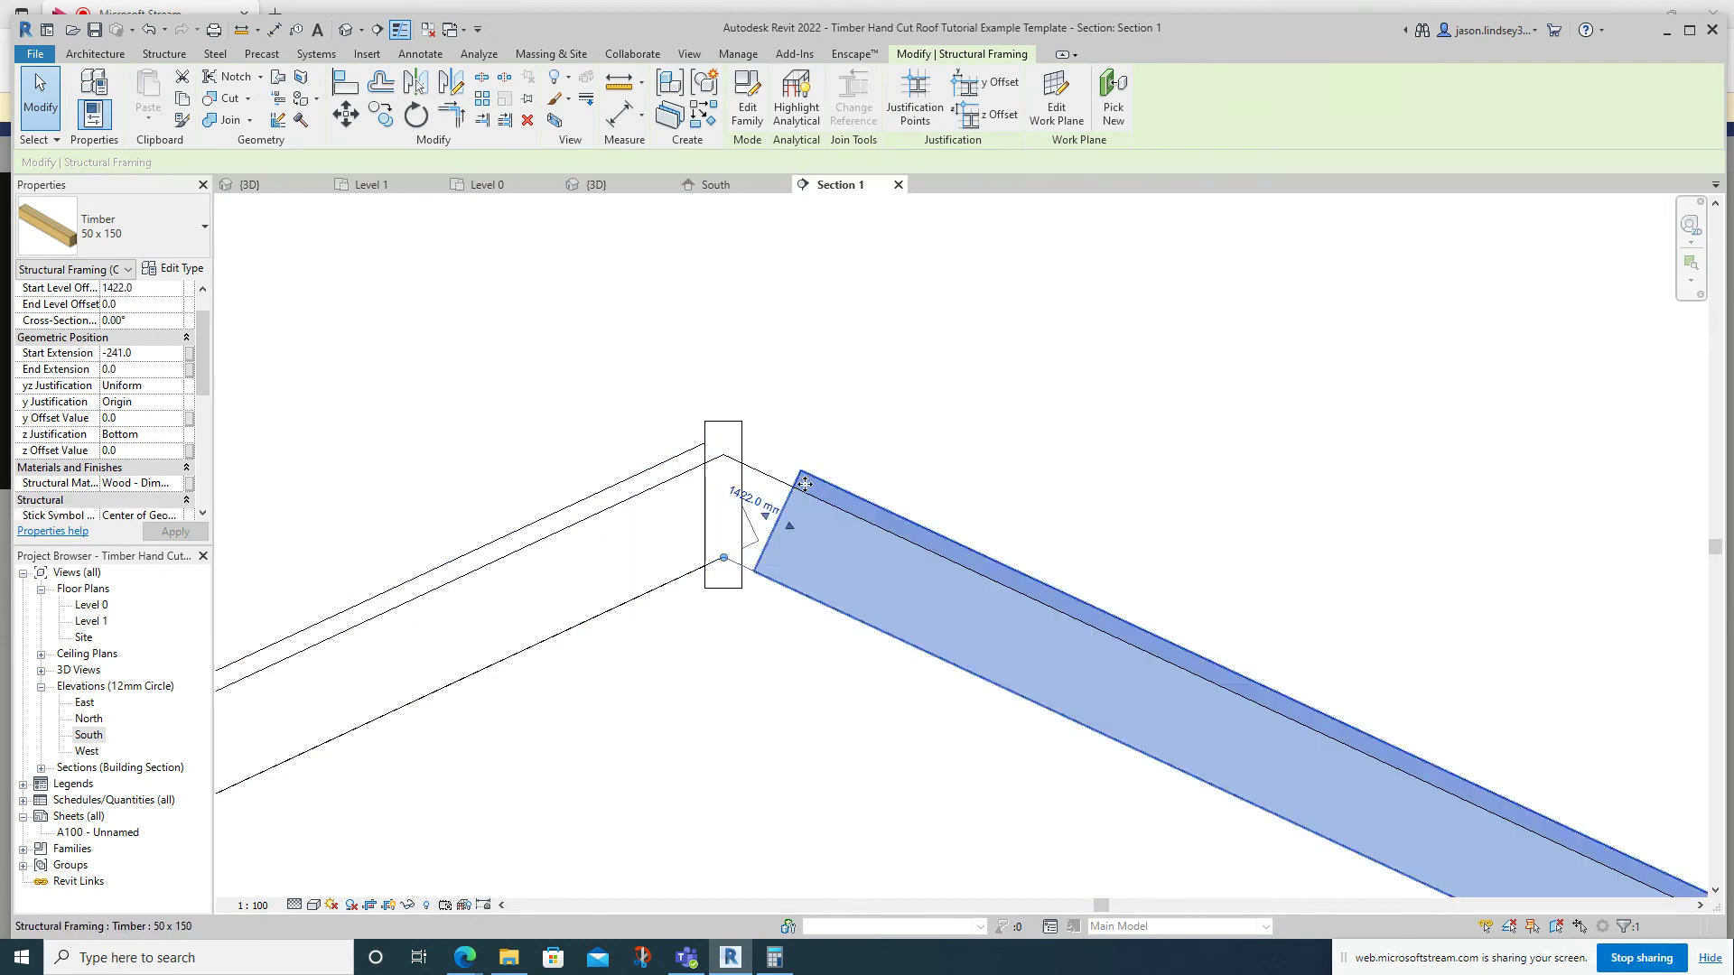
pyautogui.moveTo(765, 522); pyautogui.dragTo(713, 495)
pyautogui.click(627, 355)
pyautogui.scroll(-5, 632, 474)
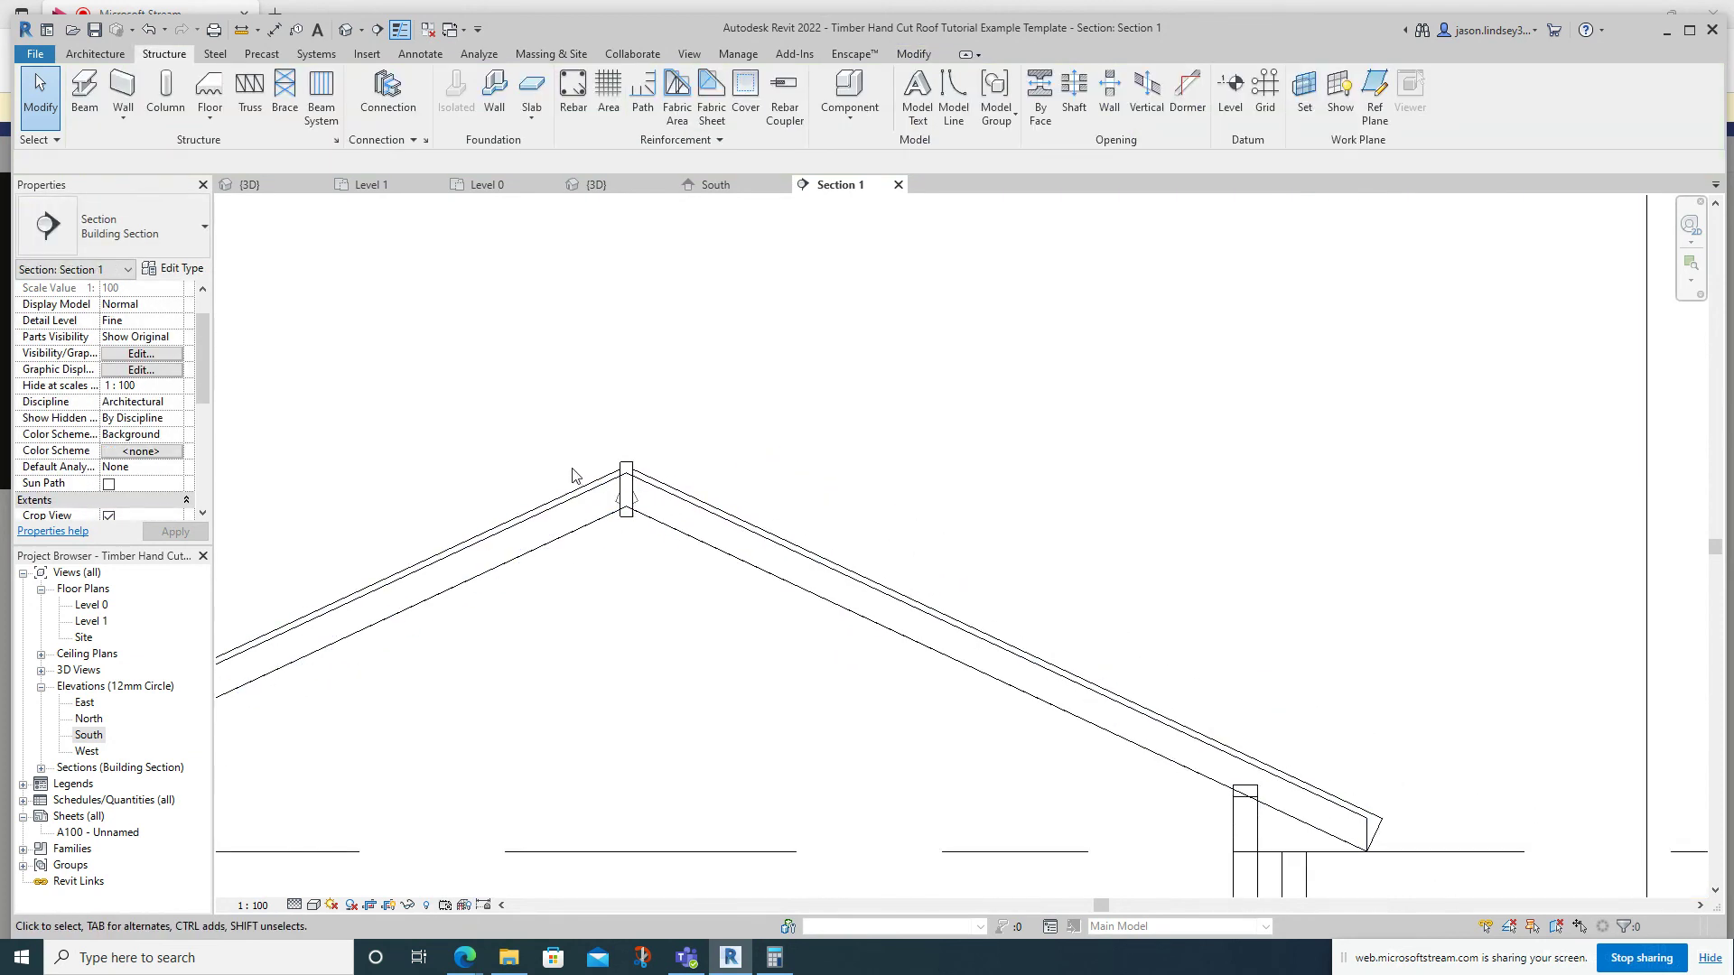
# In the Level 1 plan, move the west 50 x 150 rafter south to just inside the south gable wall, unjoining it from the east rafter.
pyautogui.click(371, 185)
pyautogui.scroll(-2, 638, 496)
pyautogui.scroll(5, 642, 457)
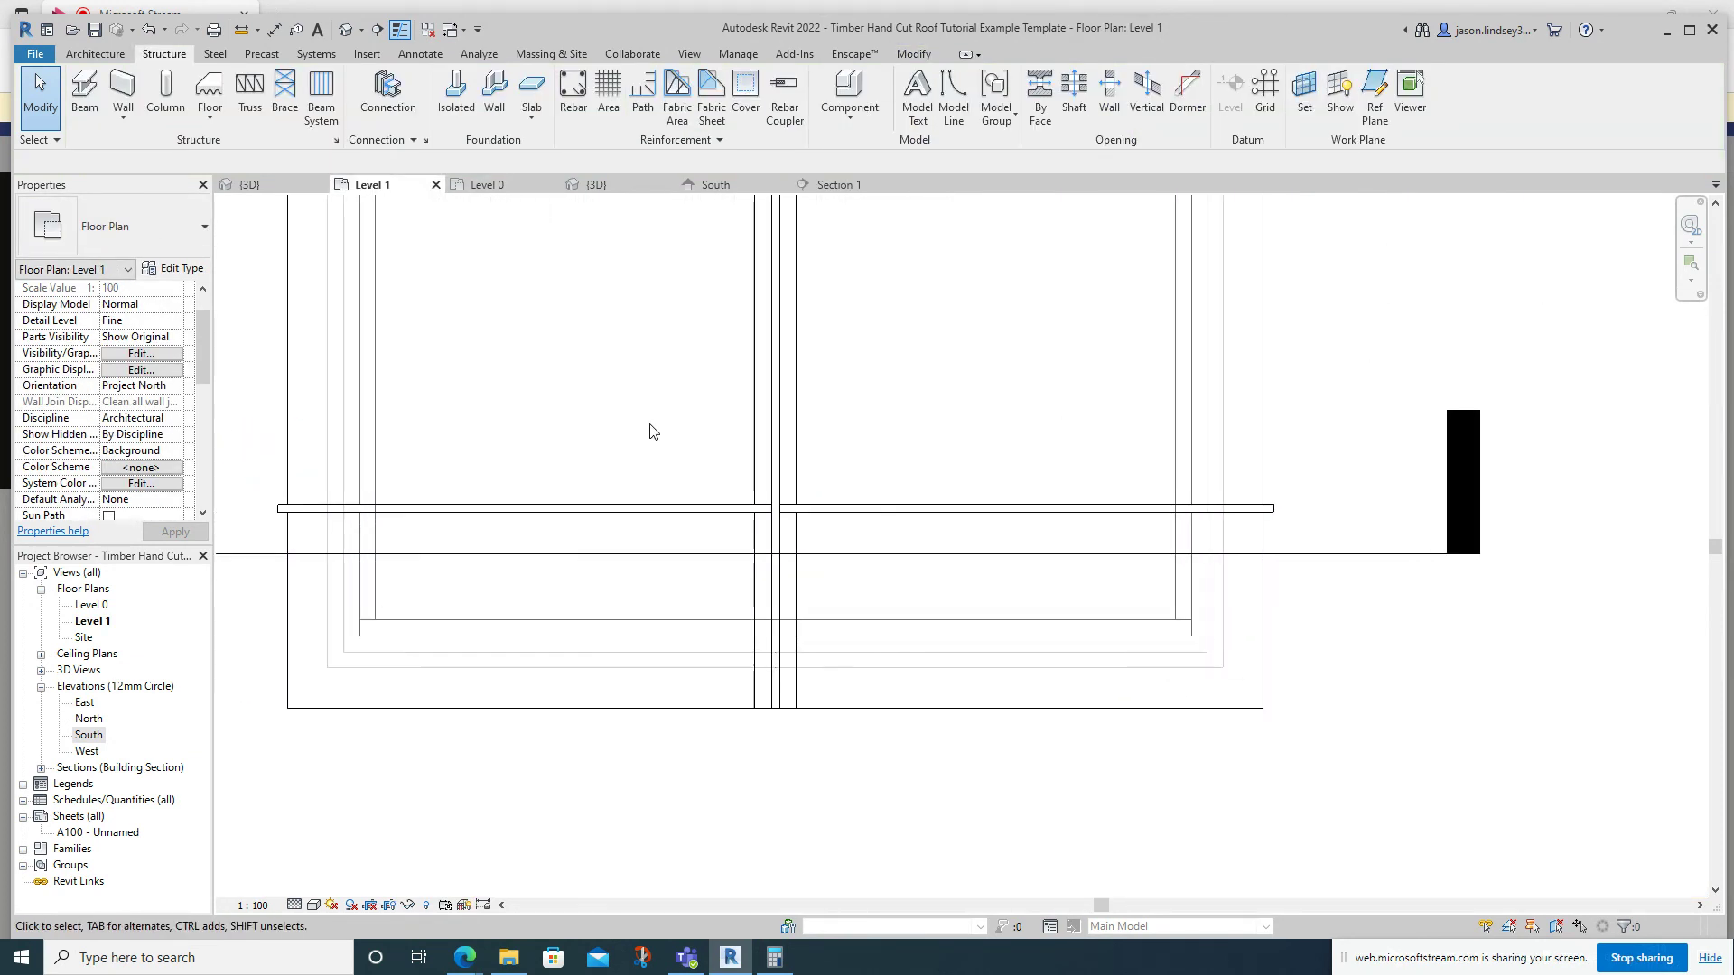
pyautogui.moveTo(651, 506); pyautogui.dragTo(638, 341, button='middle')
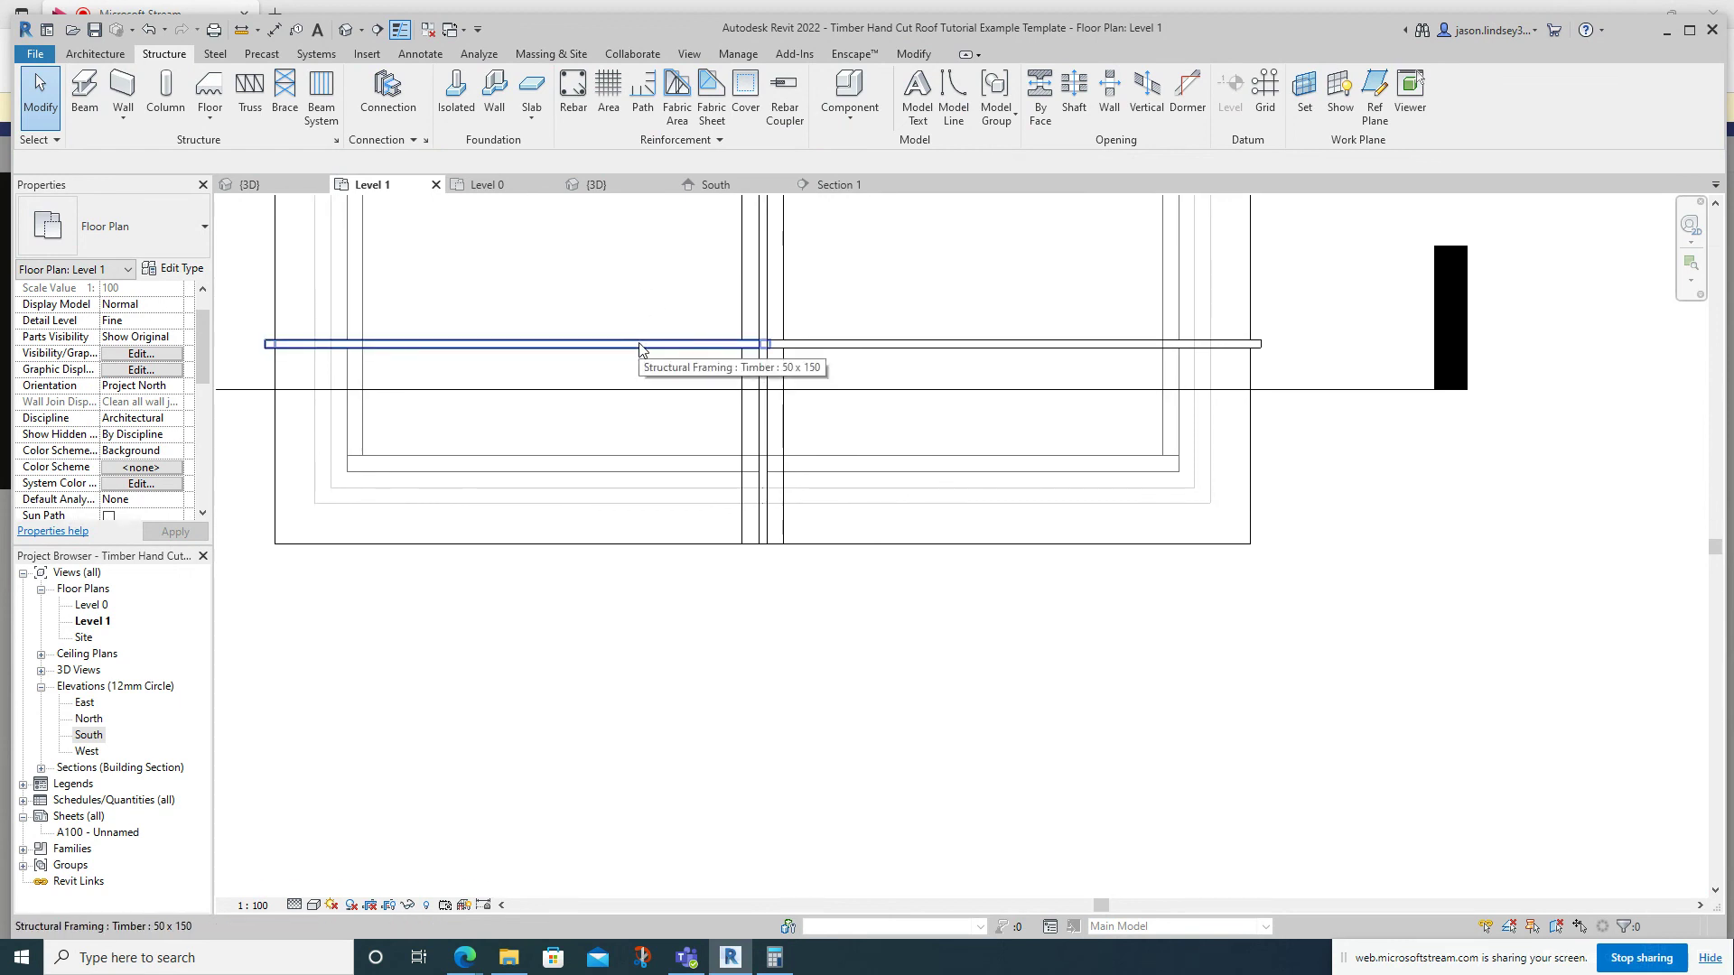
pyautogui.click(640, 345)
pyautogui.moveTo(631, 353); pyautogui.dragTo(629, 439)
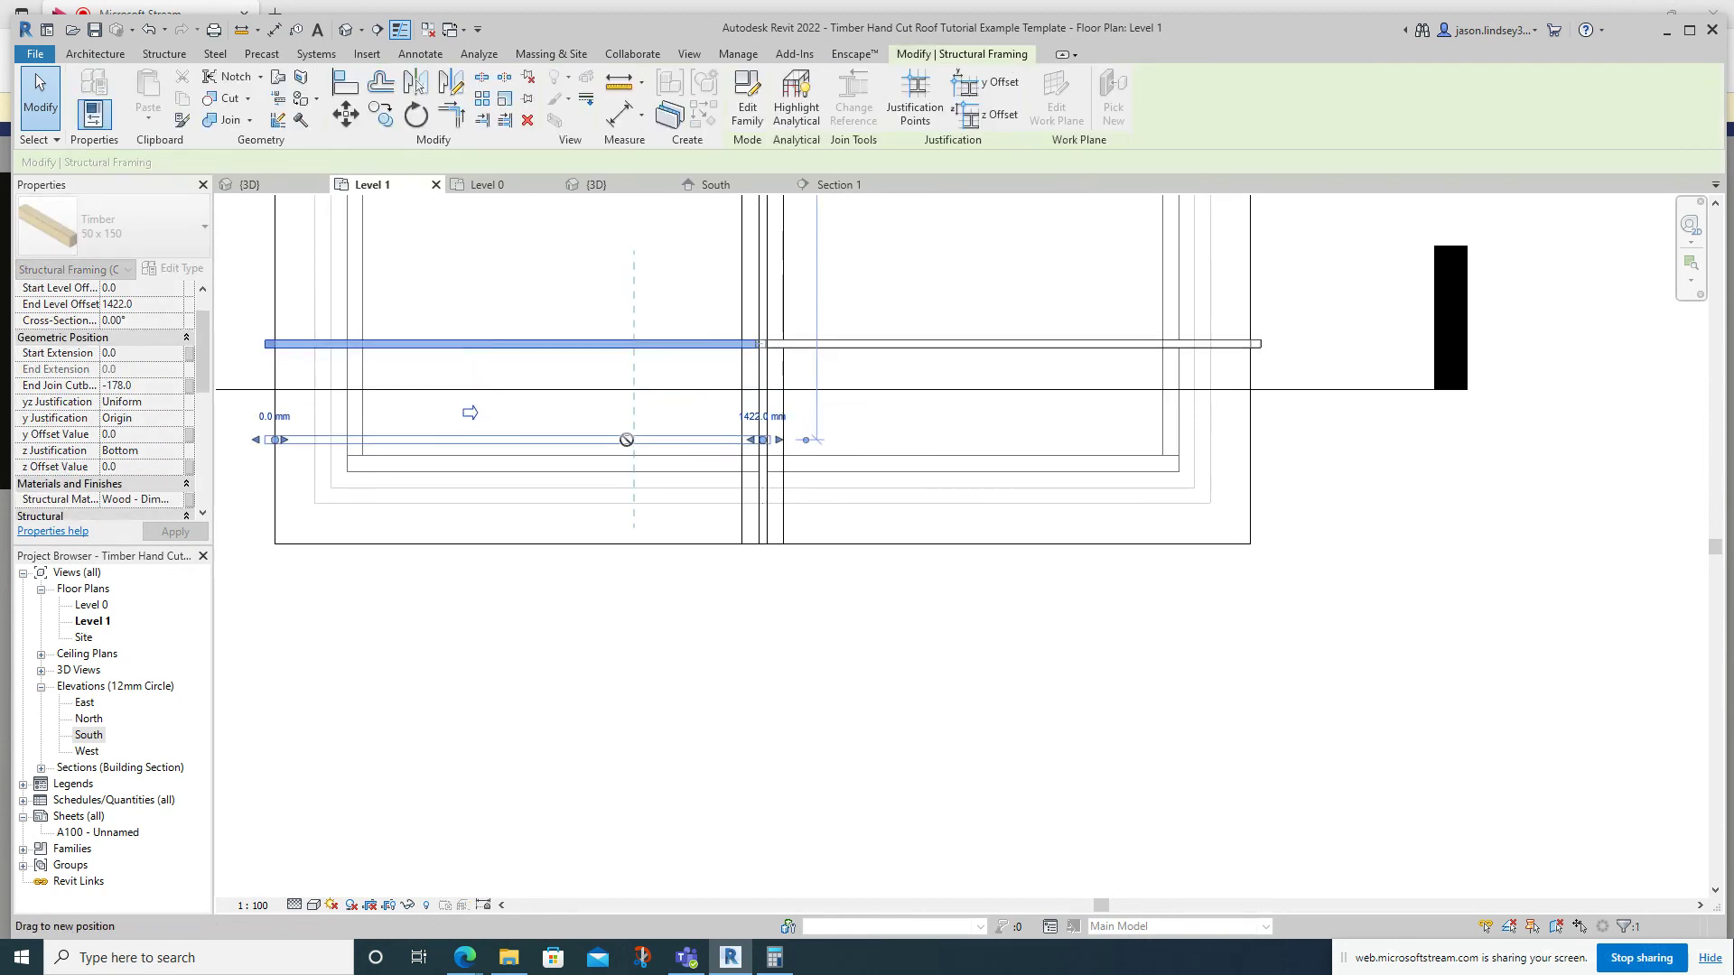
pyautogui.click(823, 346)
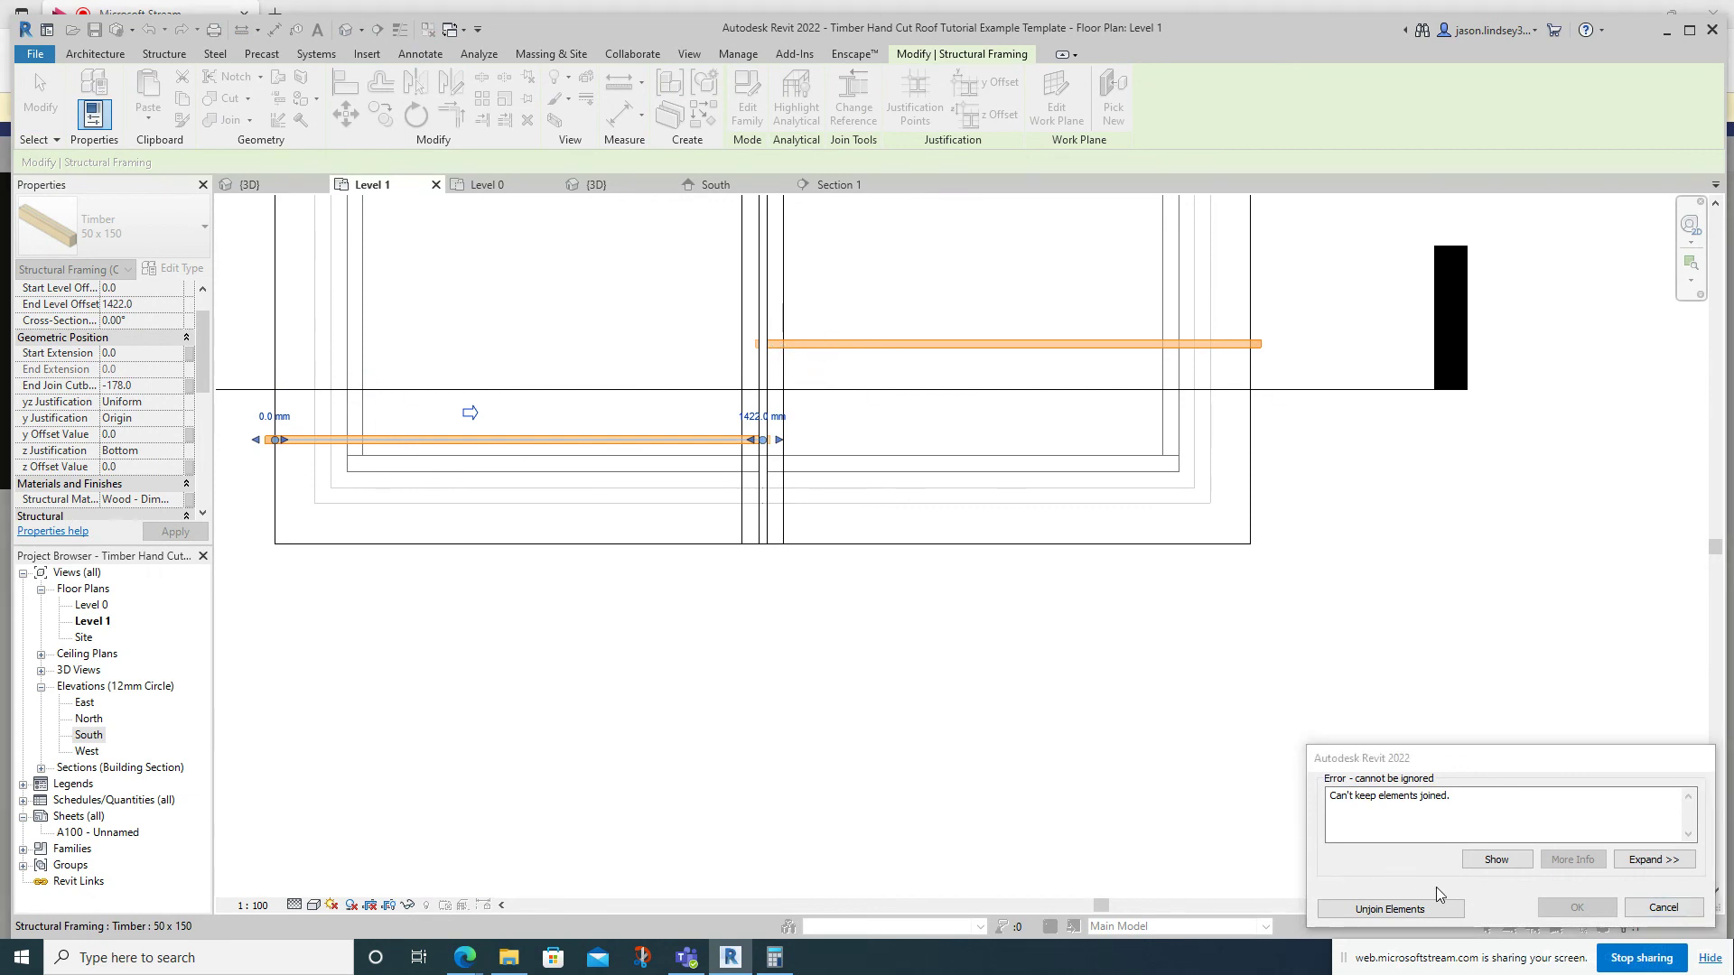
pyautogui.click(1387, 910)
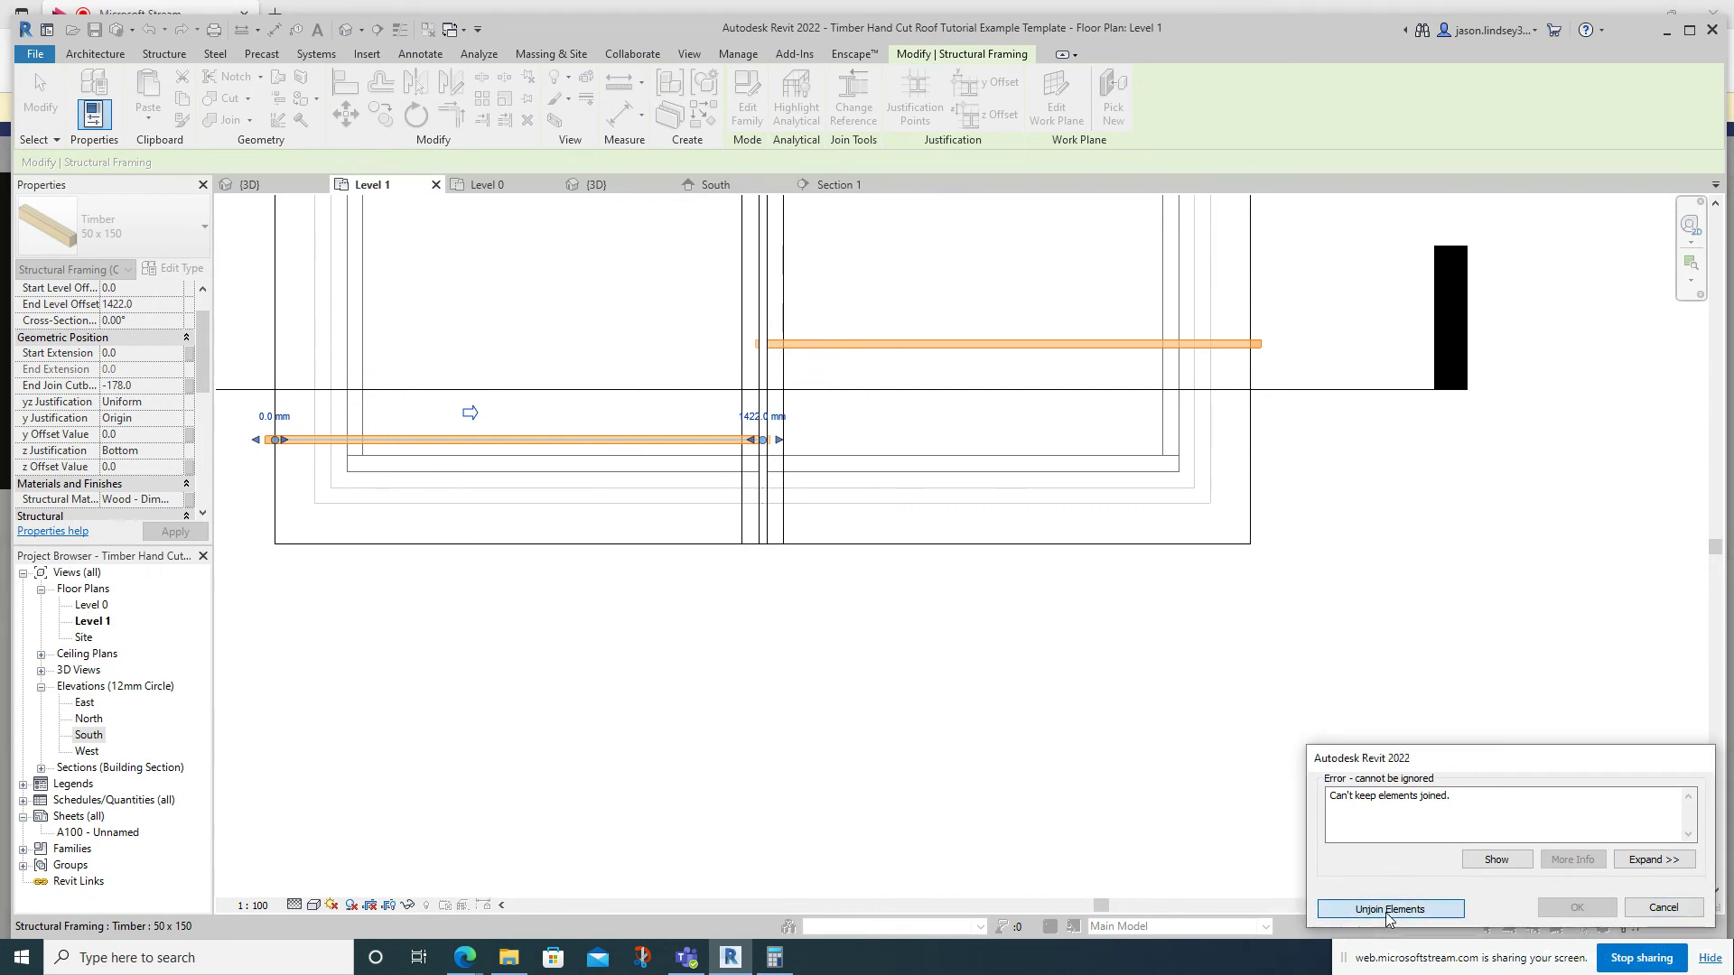
# Move the east rafter south into line with the west rafter and deselect it.
pyautogui.click(891, 345)
pyautogui.moveTo(882, 344); pyautogui.dragTo(880, 440)
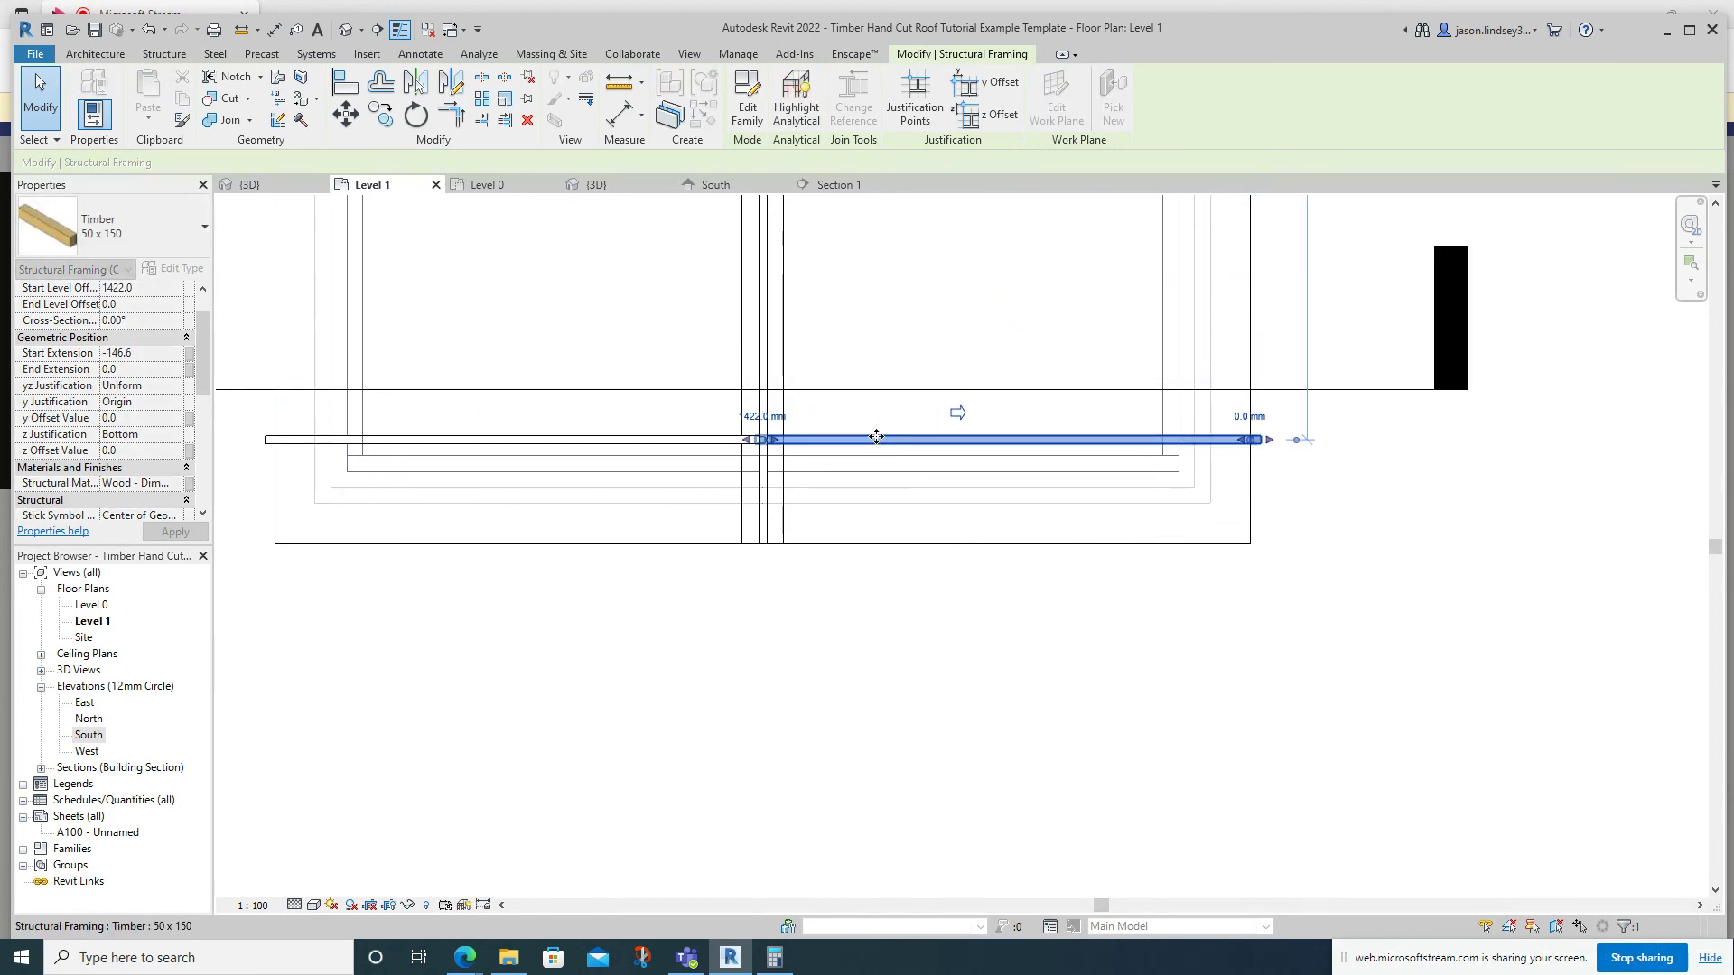
pyautogui.click(888, 601)
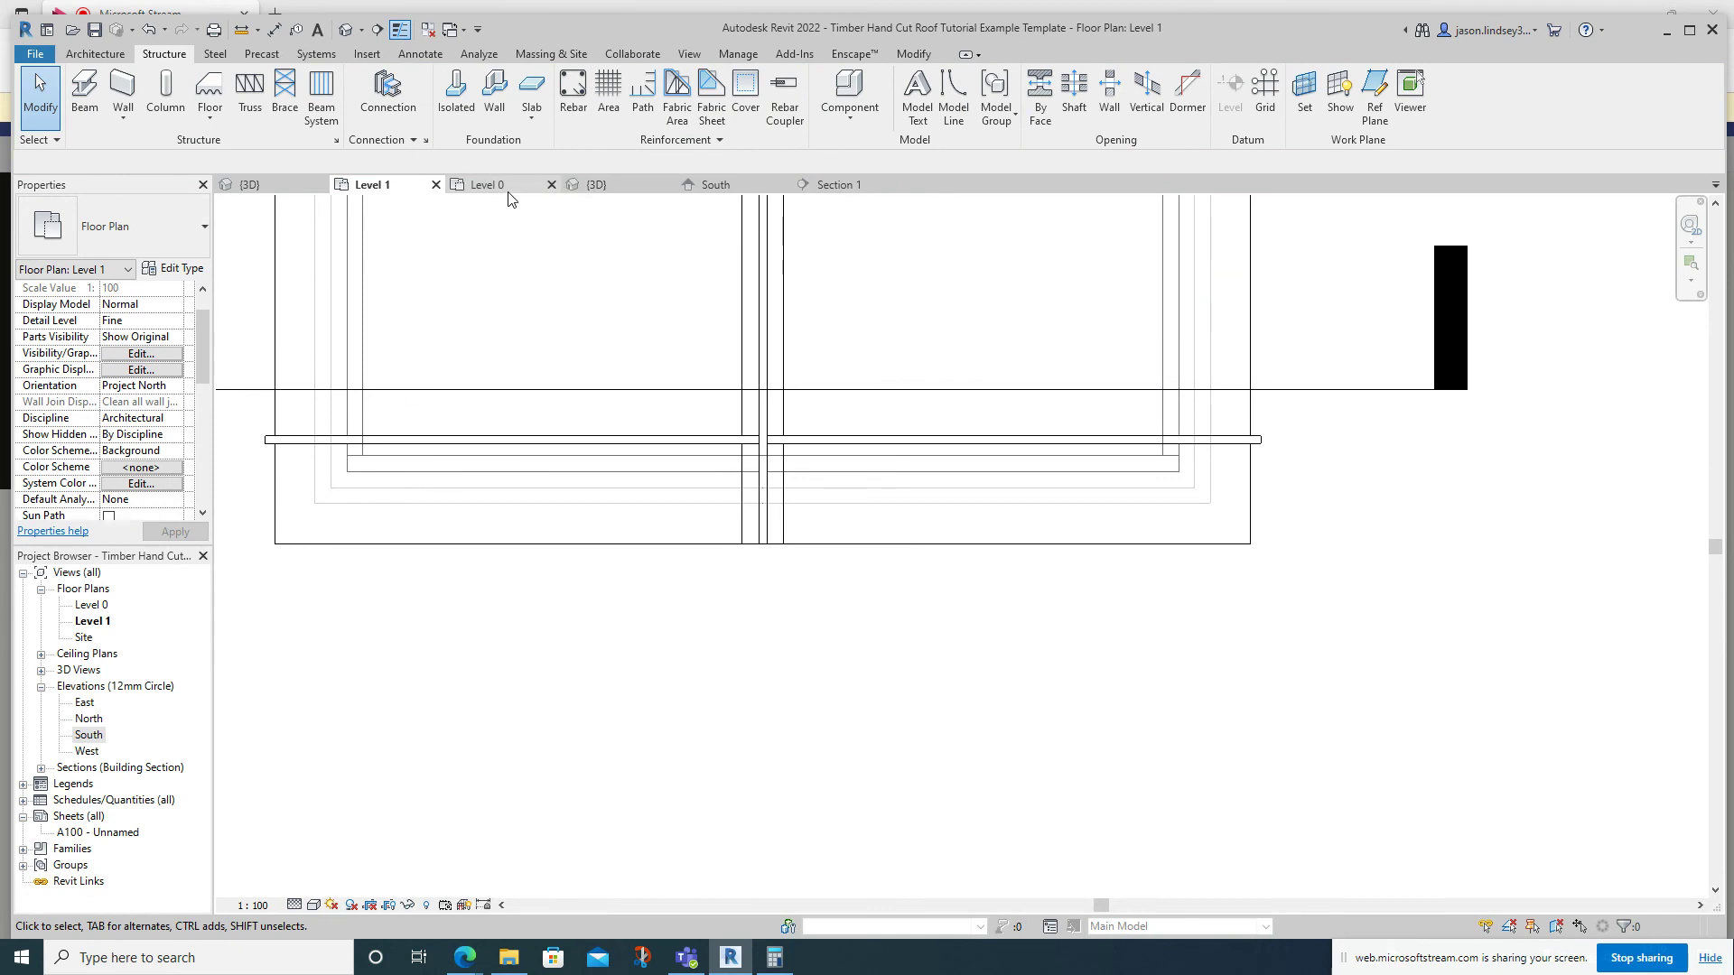
# Examine the rafter profile against the ridge in Section 1, and the rafter pair's position beside the south gable wall in the Level 1 plan.
pyautogui.click(837, 185)
pyautogui.moveTo(817, 483); pyautogui.dragTo(910, 437, button='middle')
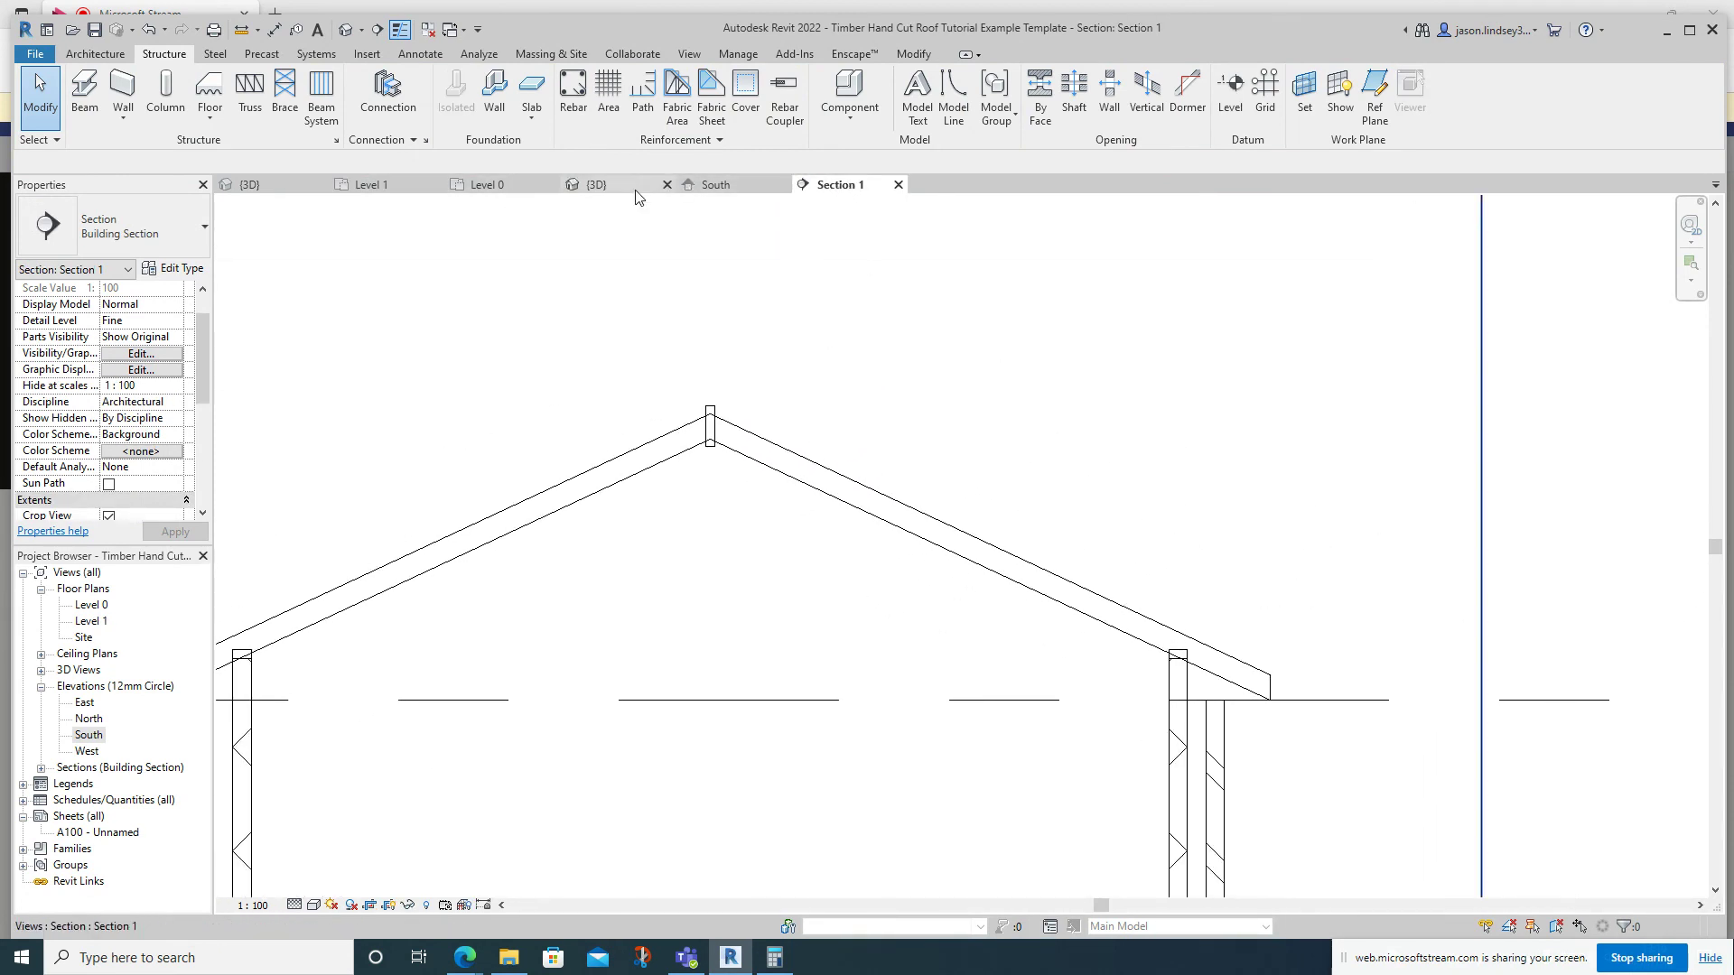
pyautogui.click(371, 184)
pyautogui.scroll(2, 623, 438)
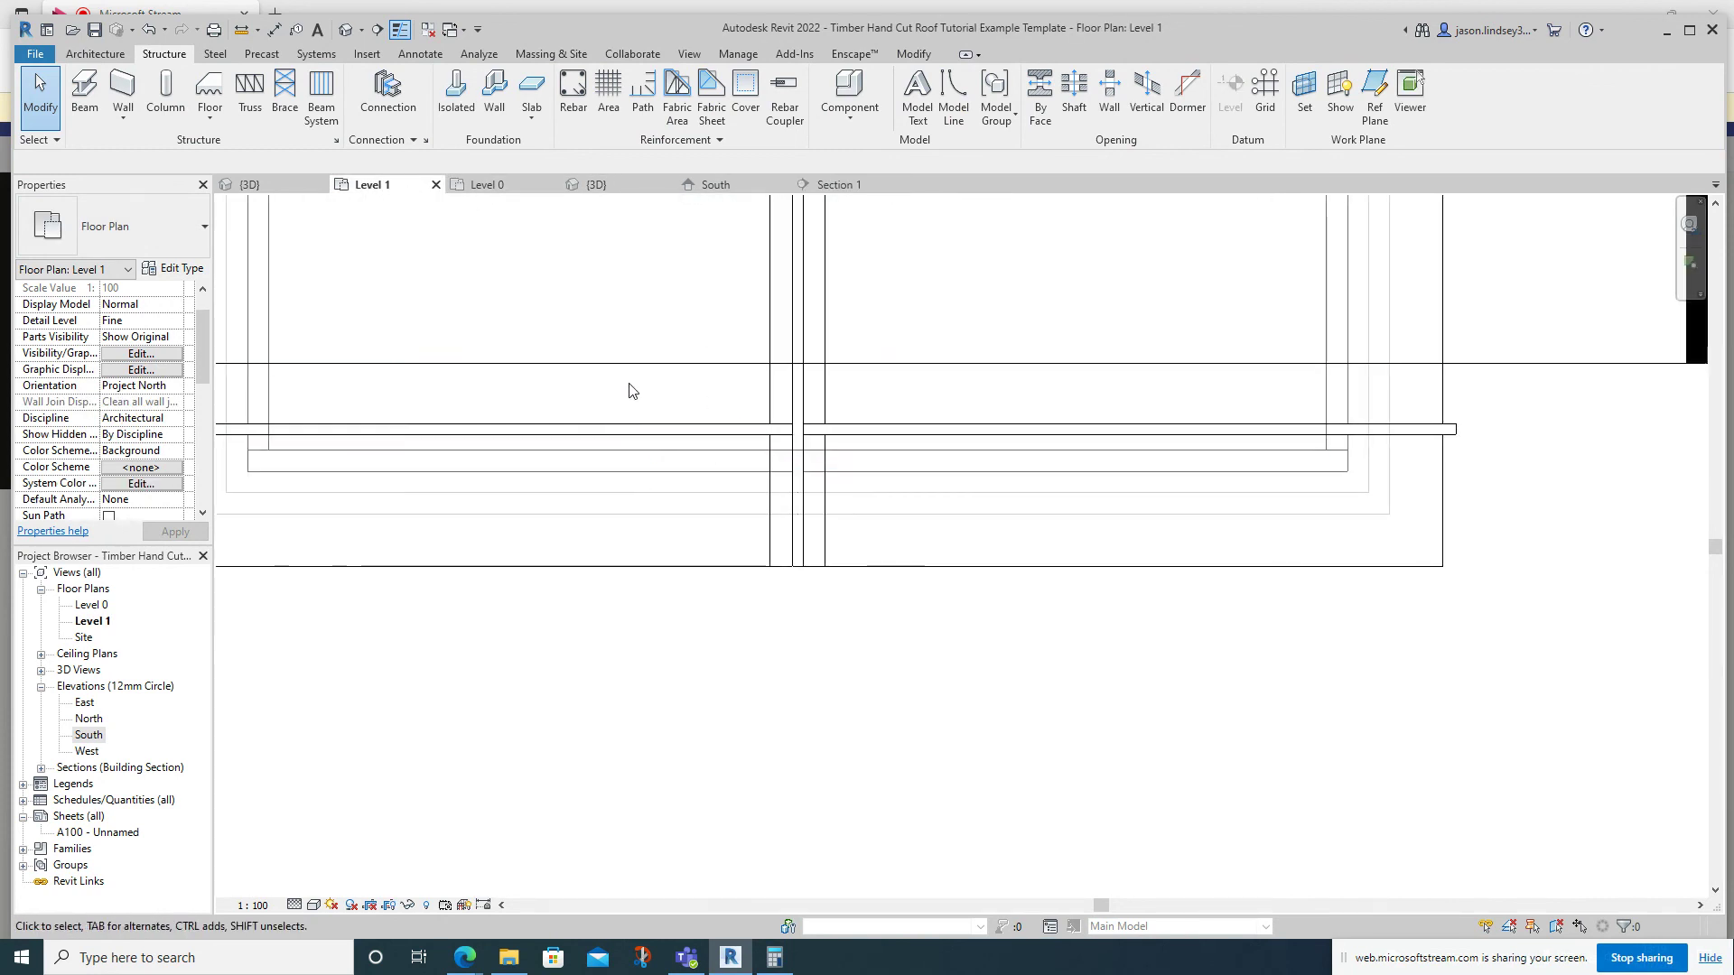
pyautogui.scroll(-2, 644, 309)
pyautogui.moveTo(606, 289); pyautogui.dragTo(601, 348, button='middle')
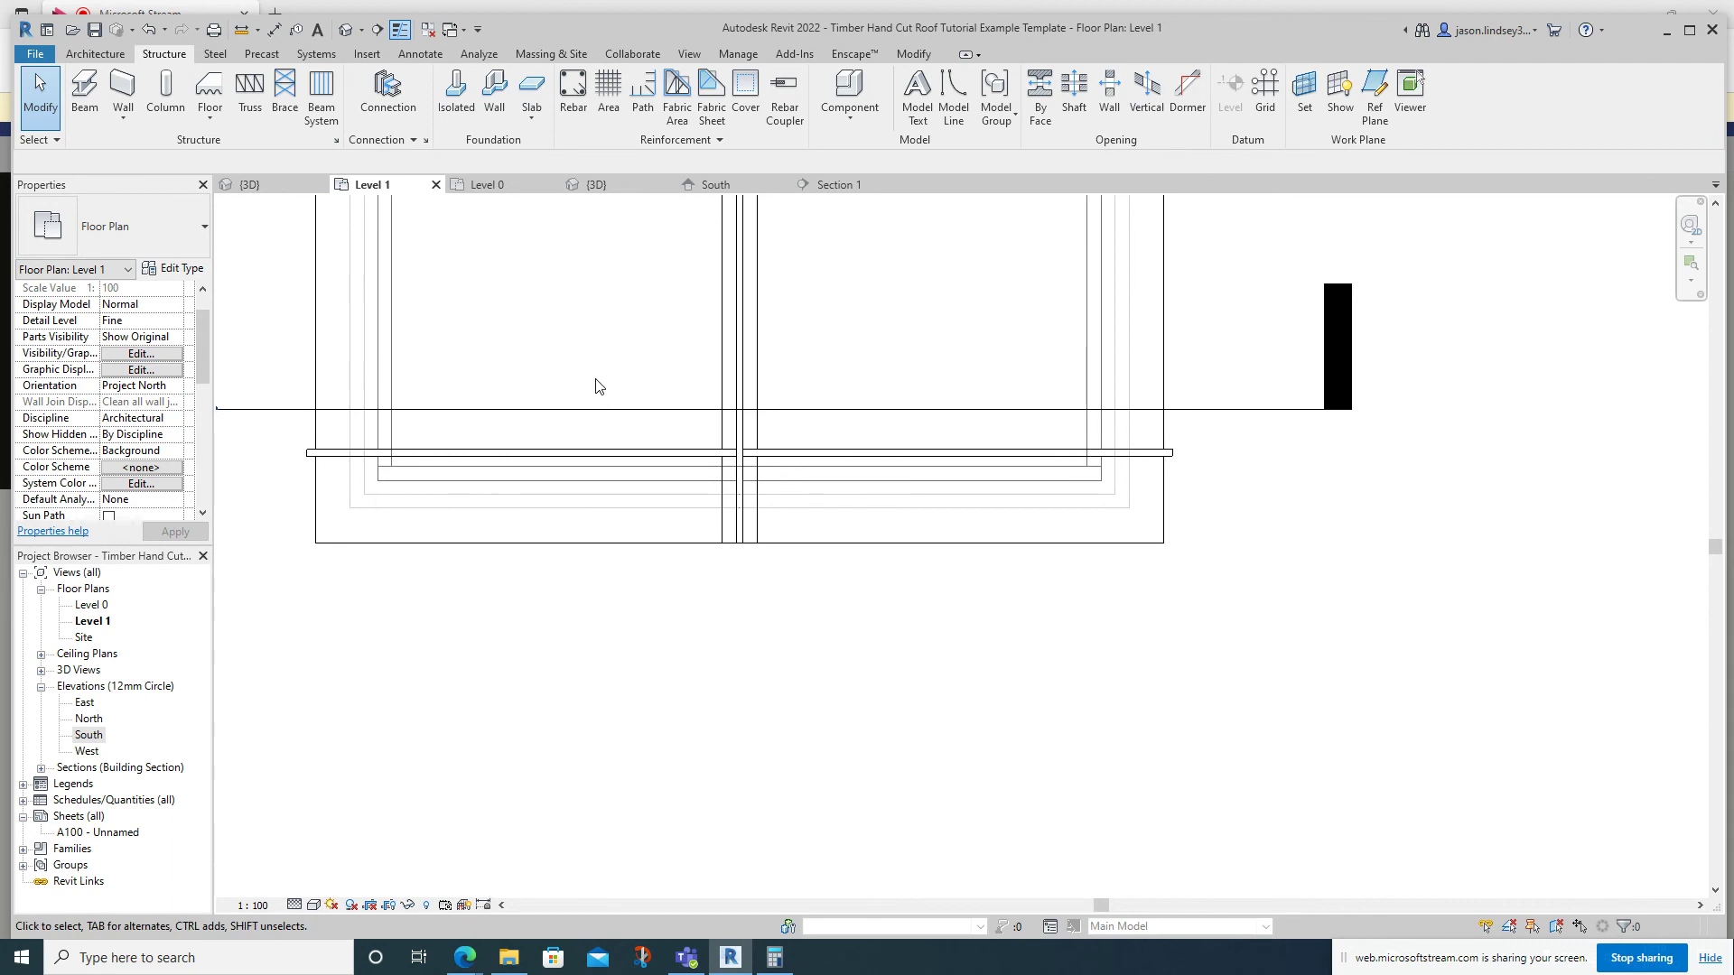
pyautogui.scroll(5, 470, 459)
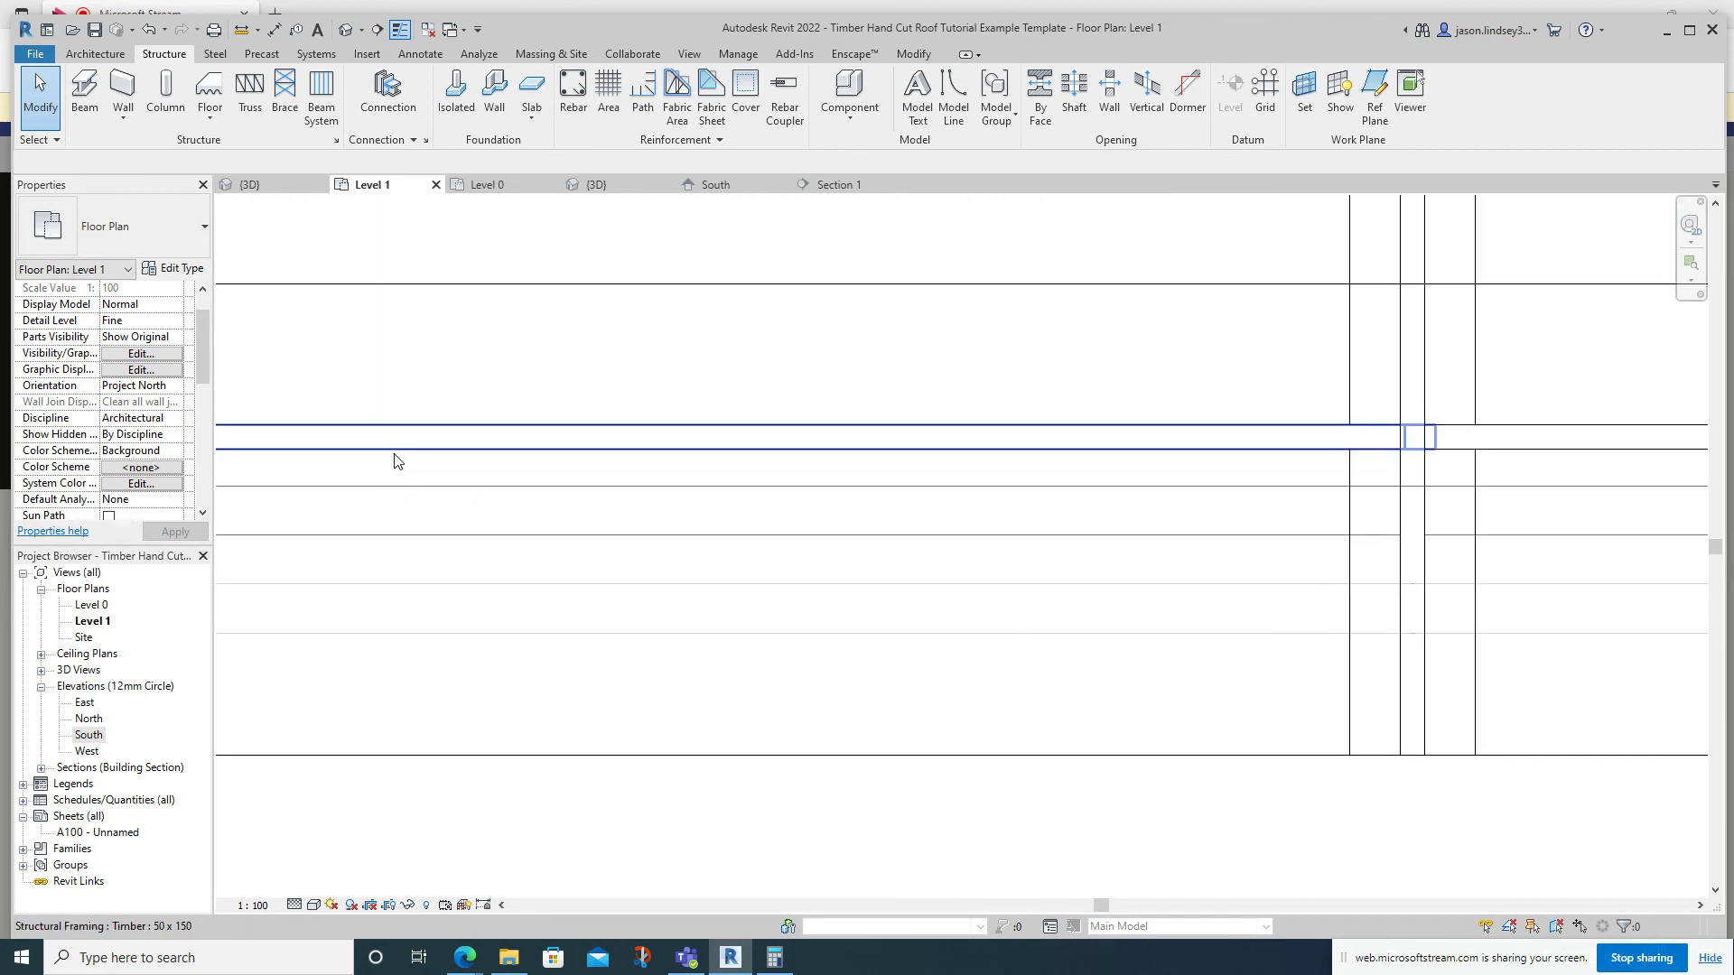
pyautogui.scroll(-5, 461, 372)
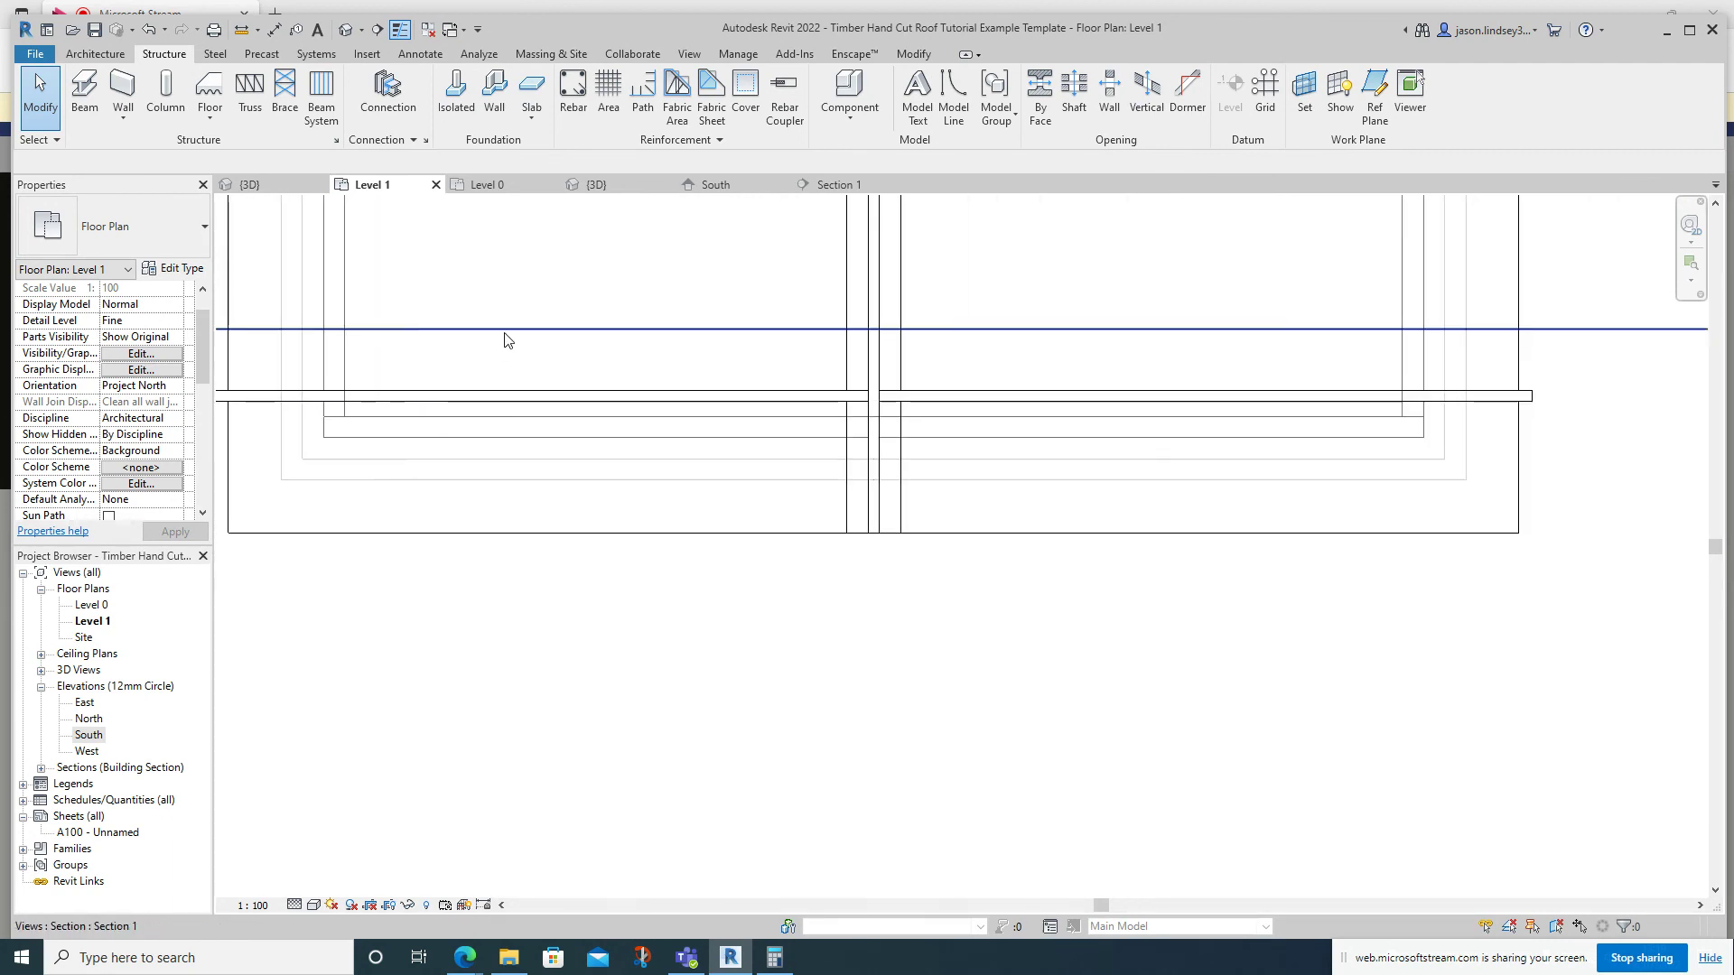
pyautogui.scroll(-3, 546, 293)
pyautogui.moveTo(553, 280); pyautogui.dragTo(593, 372, button='middle')
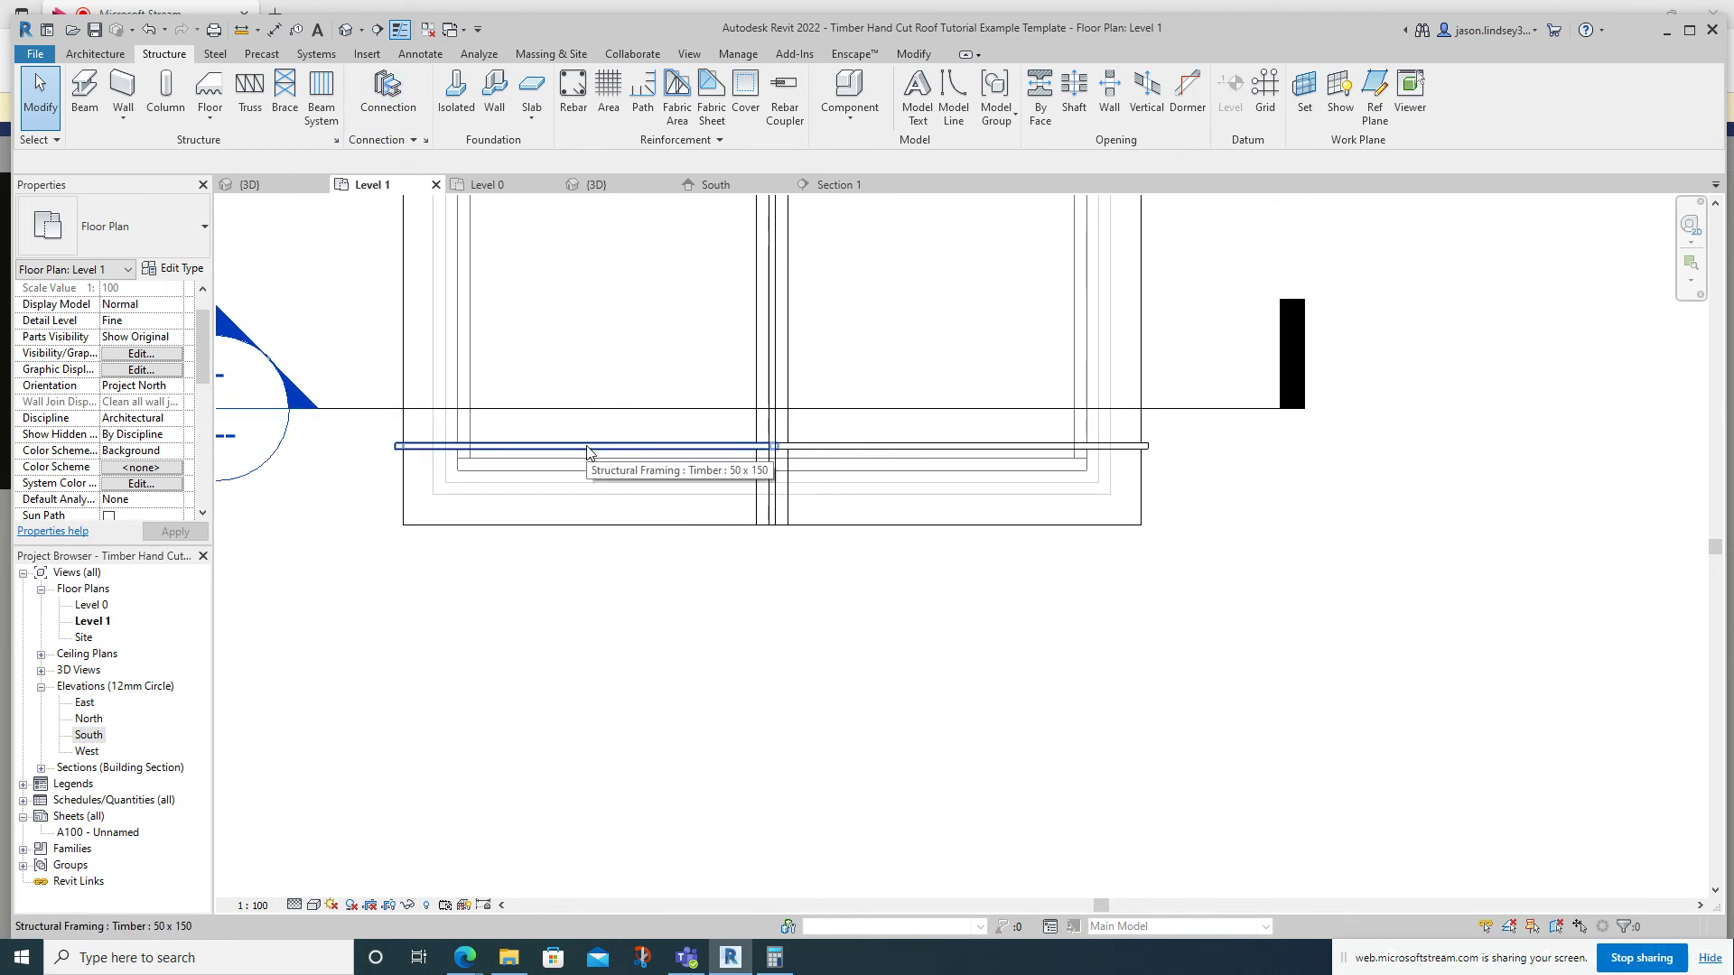
# Select both rafters as a chain and make four multiple copies of the pair northwards at 400 mm spacing.
pyautogui.press('Tab')
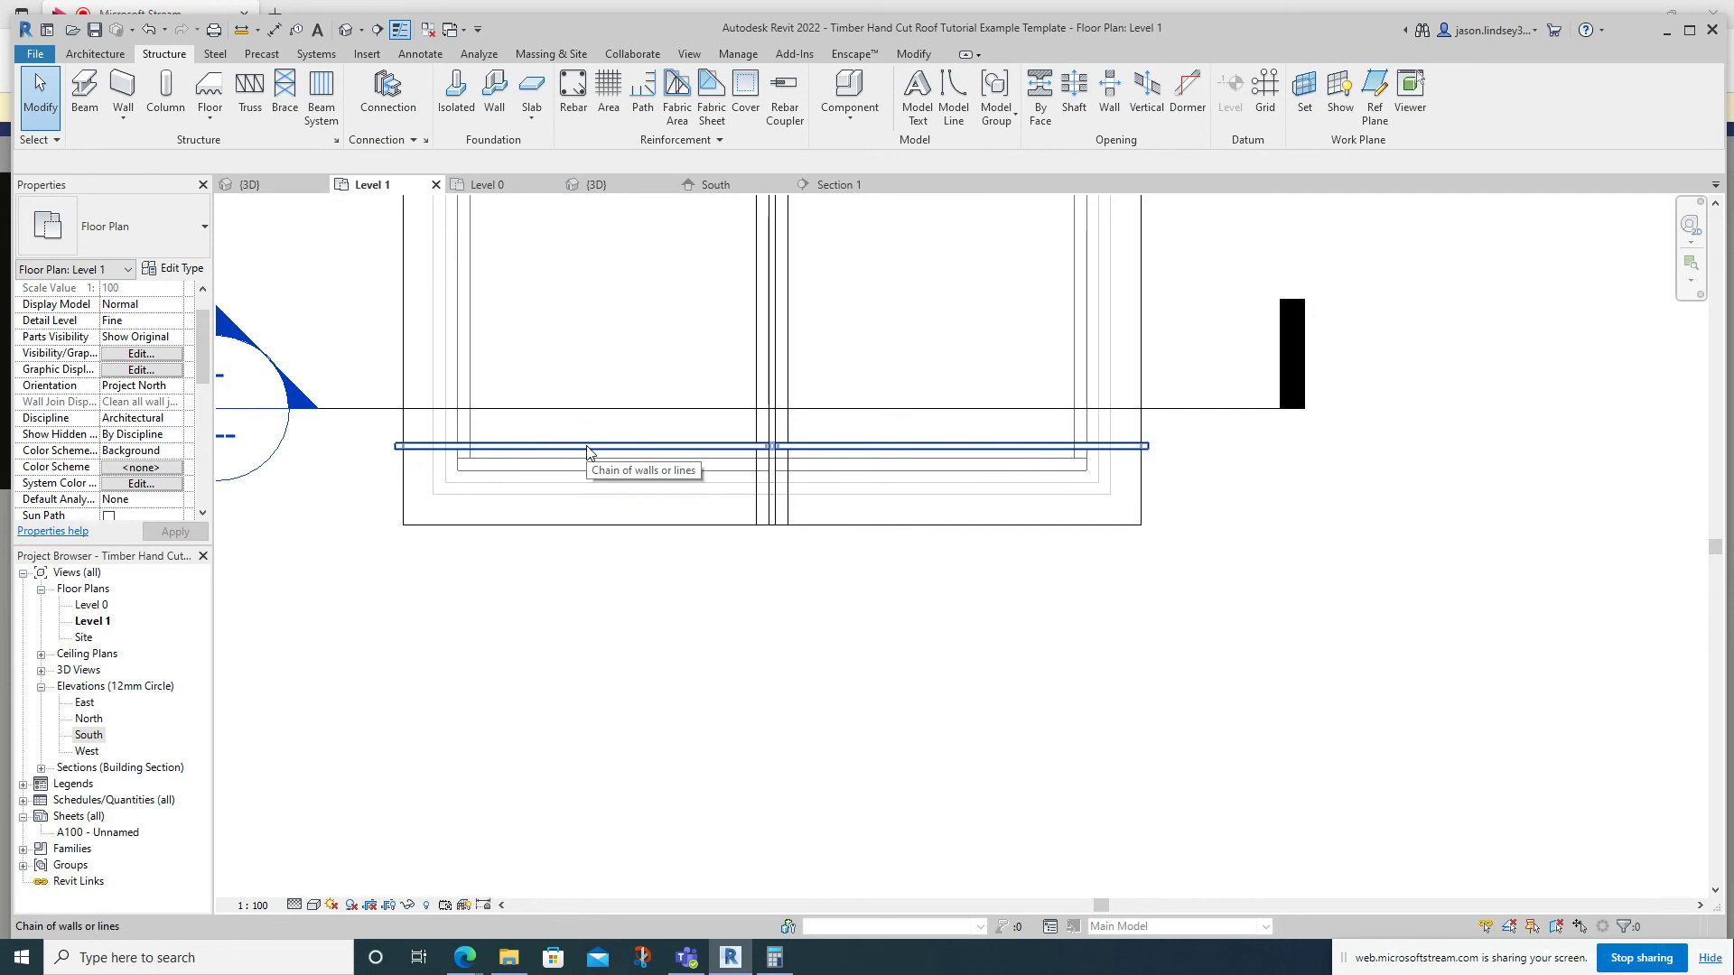
pyautogui.click(587, 450)
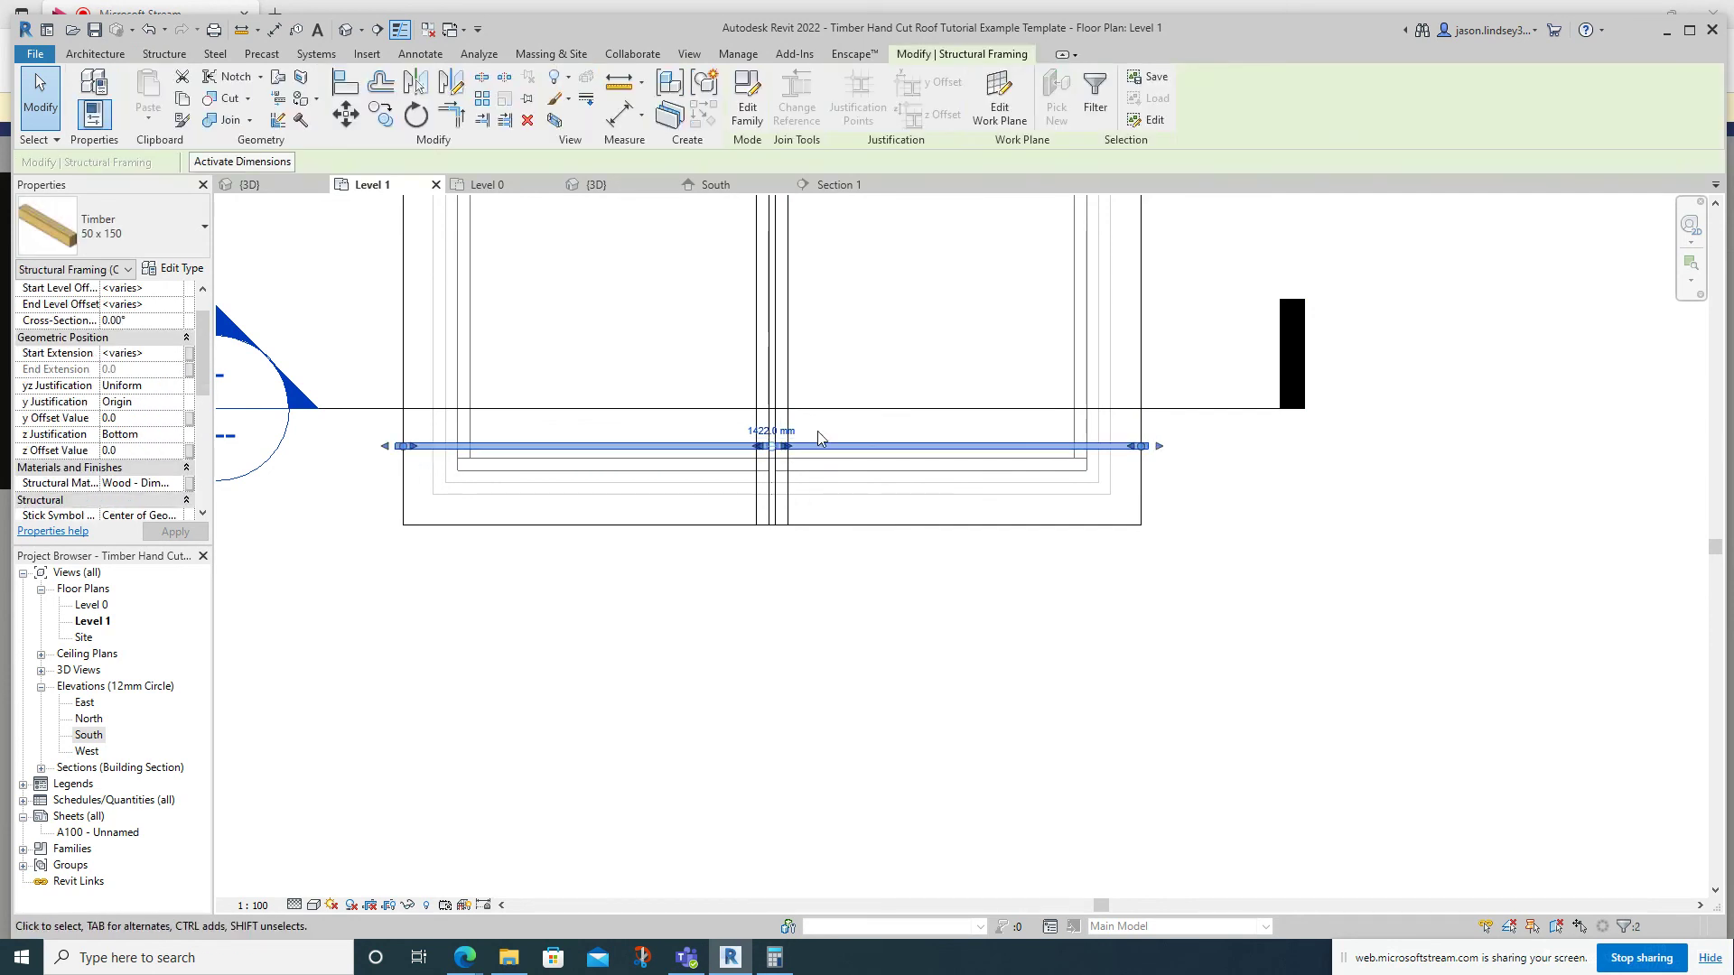
pyautogui.click(382, 117)
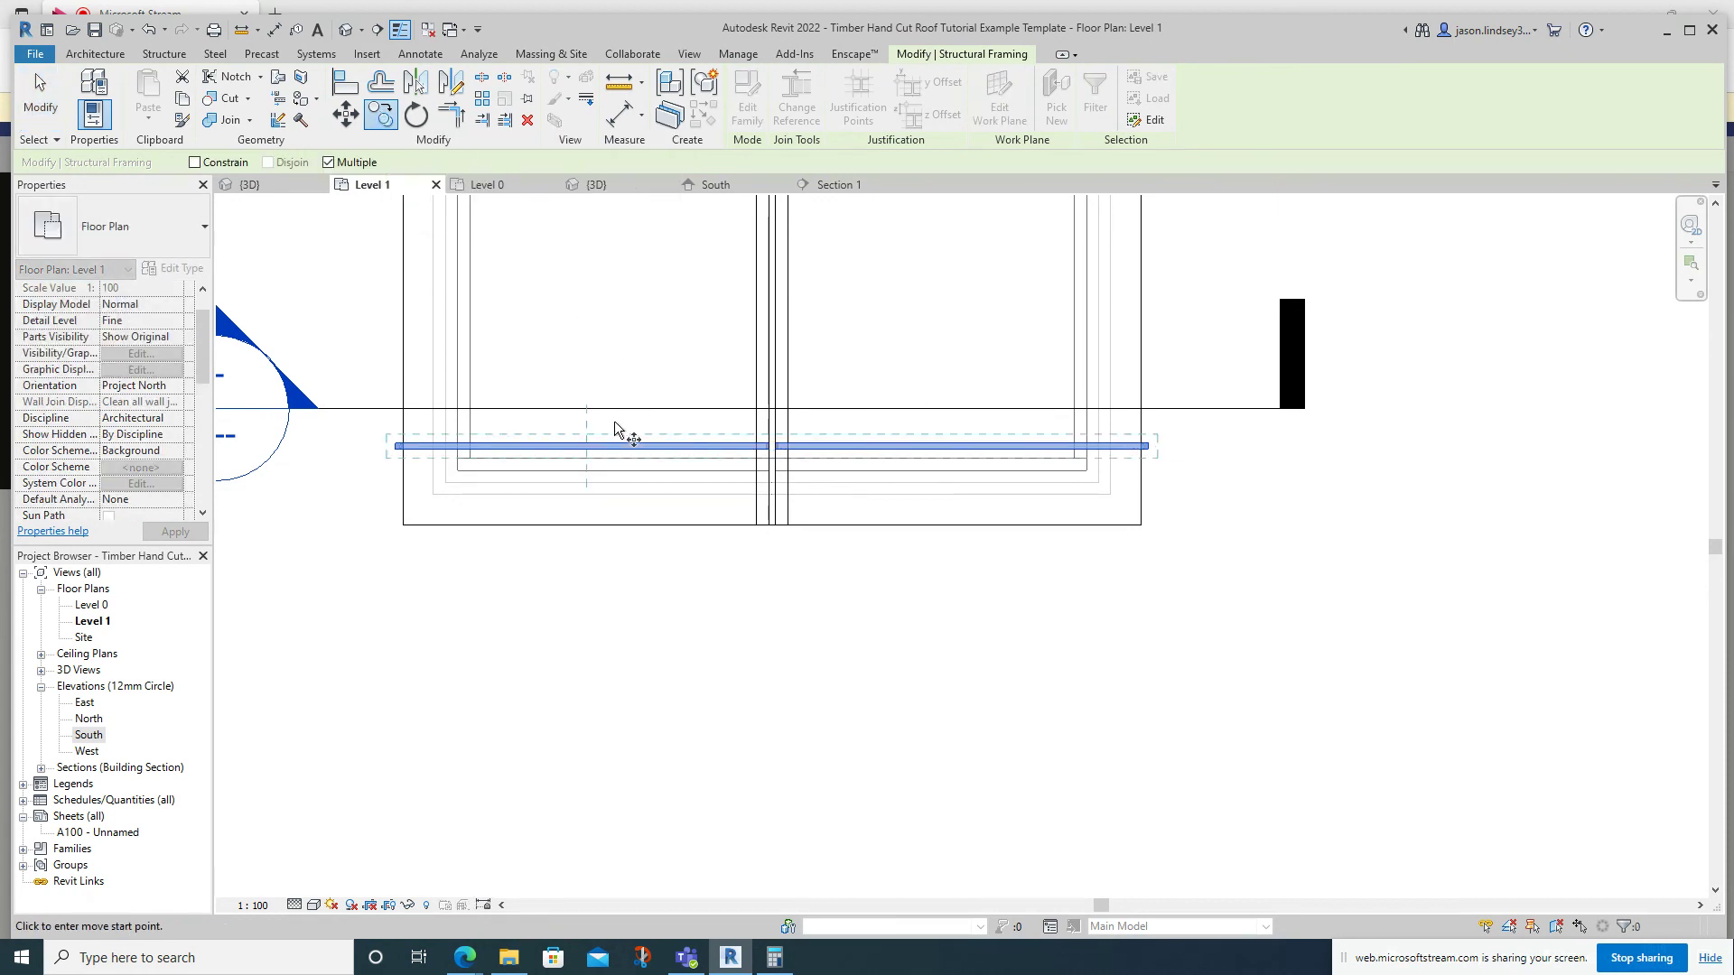
pyautogui.scroll(3, 567, 452)
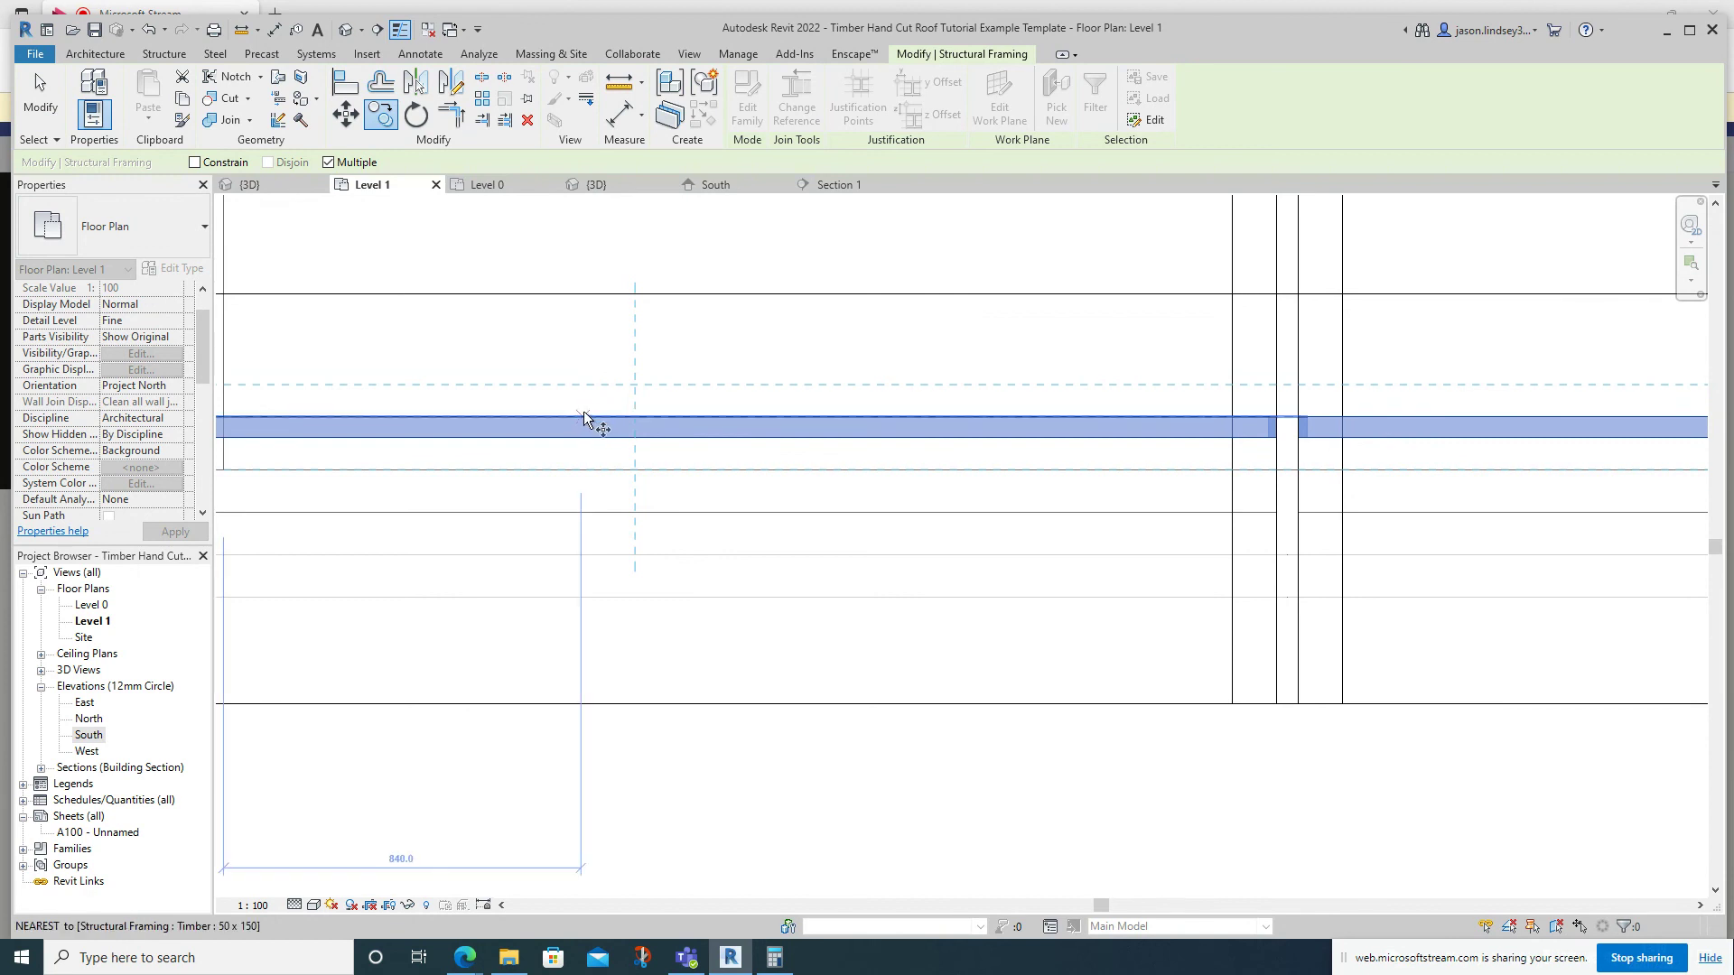
pyautogui.click(583, 420)
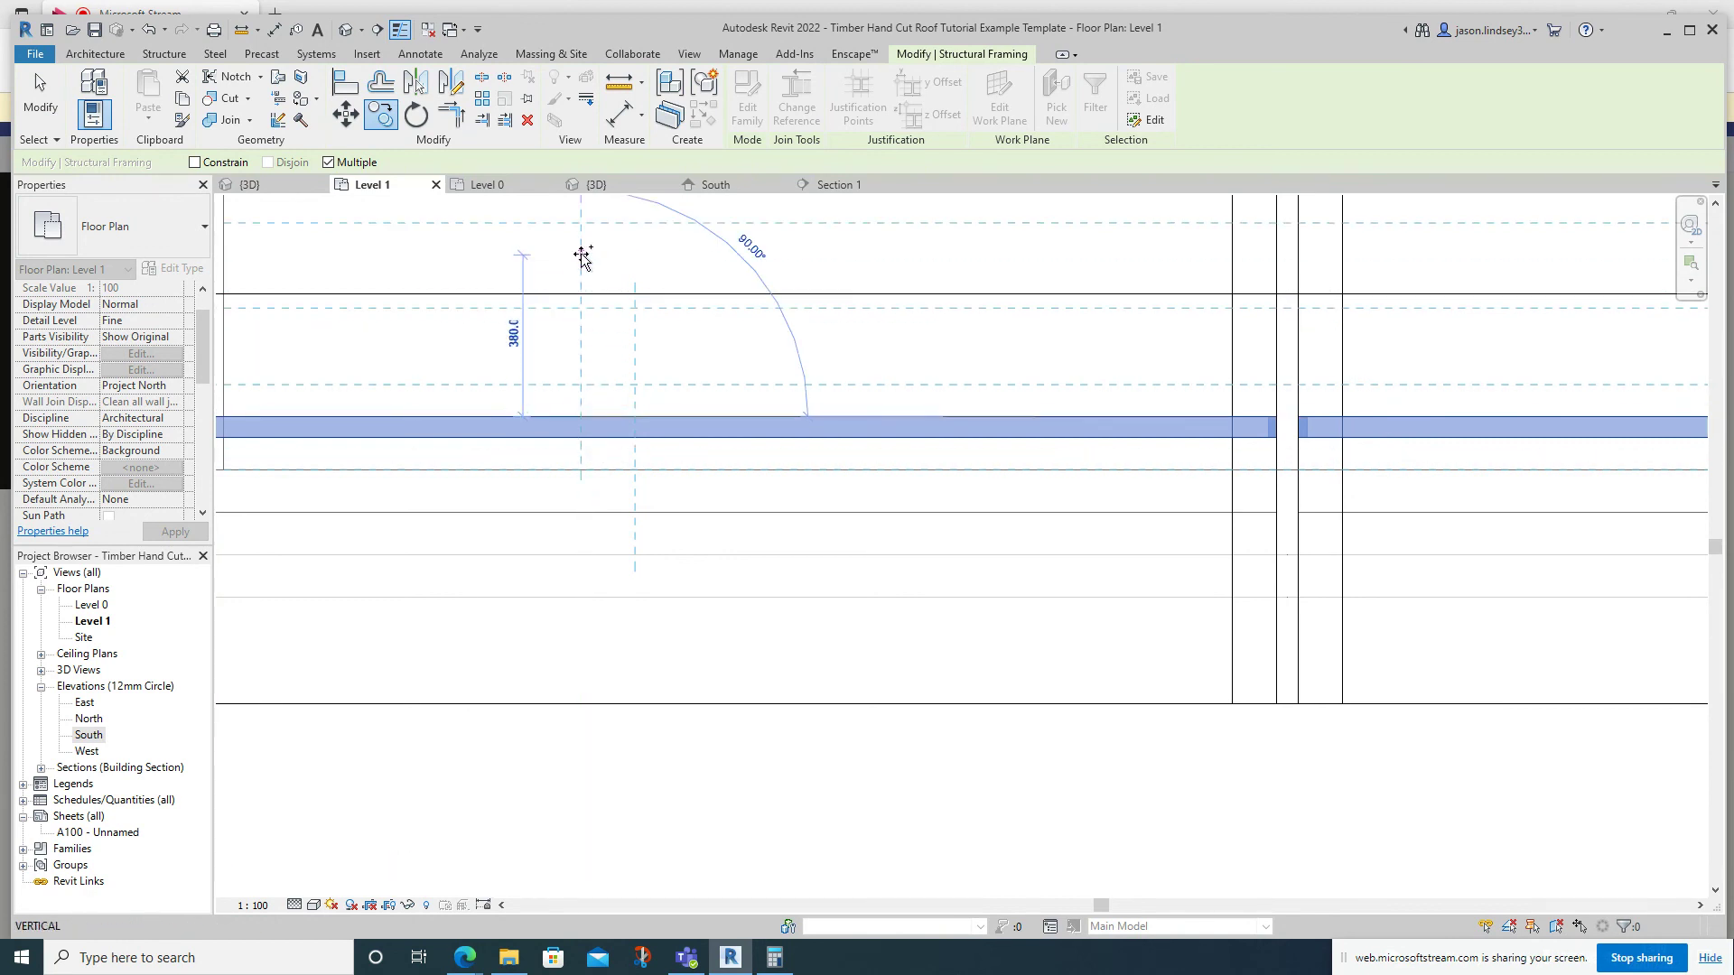
pyautogui.scroll(-3, 582, 253)
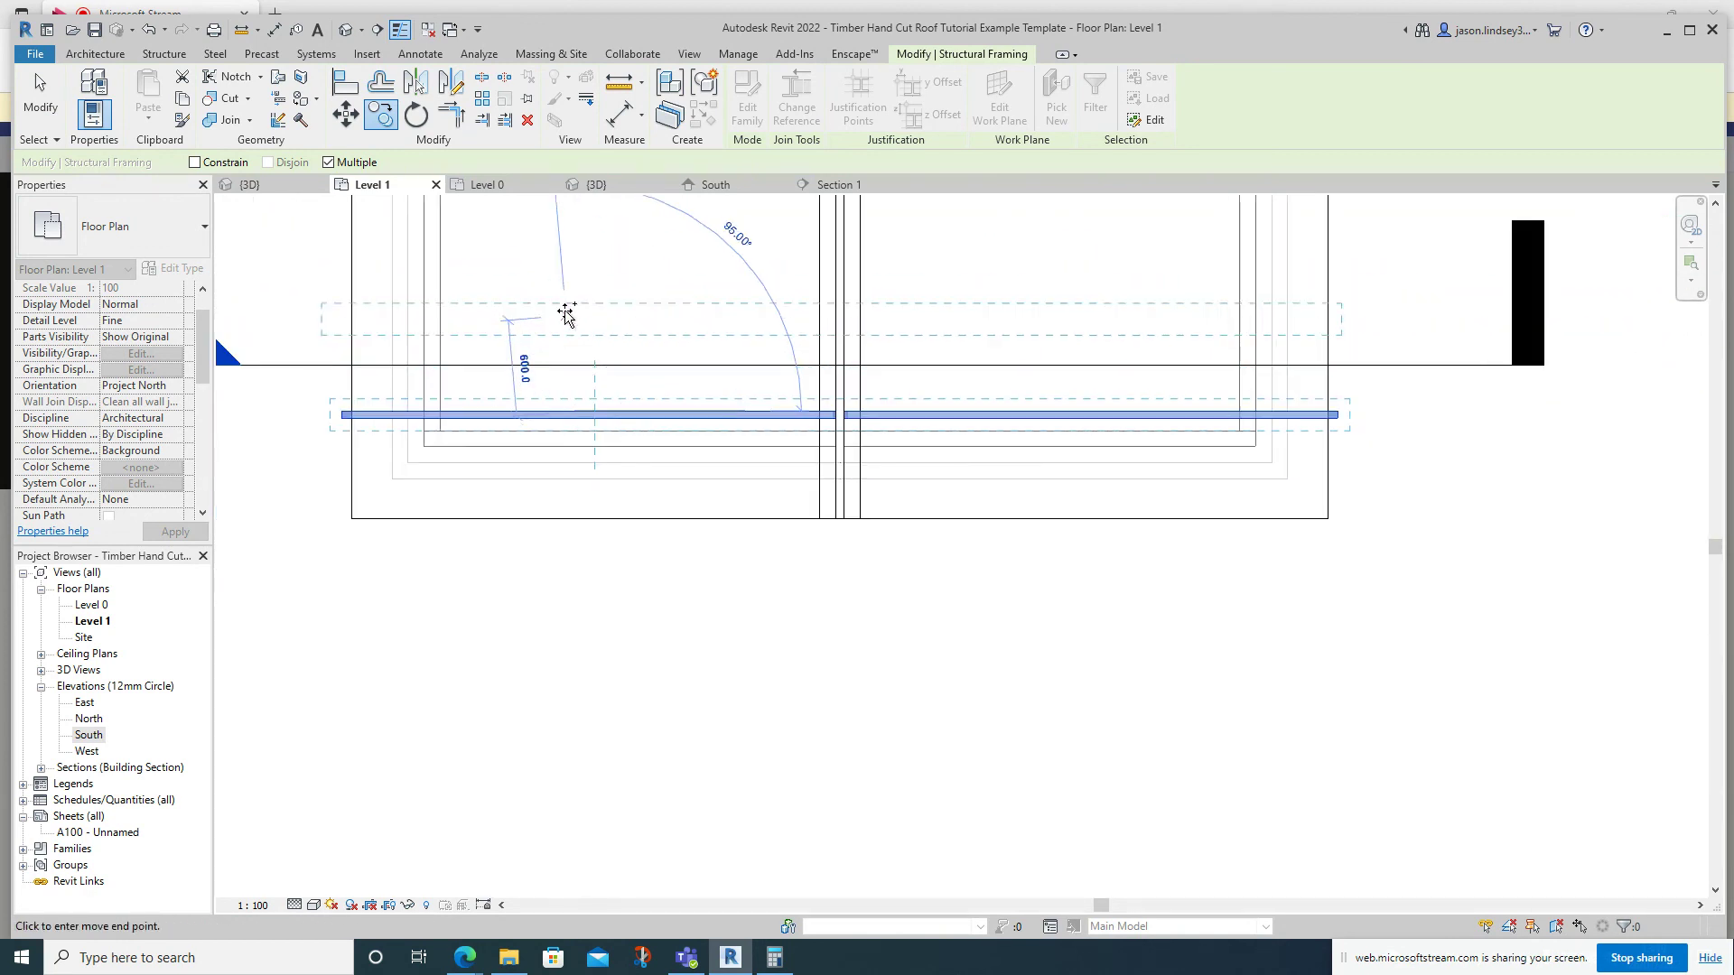
pyautogui.moveTo(583, 322); pyautogui.dragTo(582, 411, button='middle')
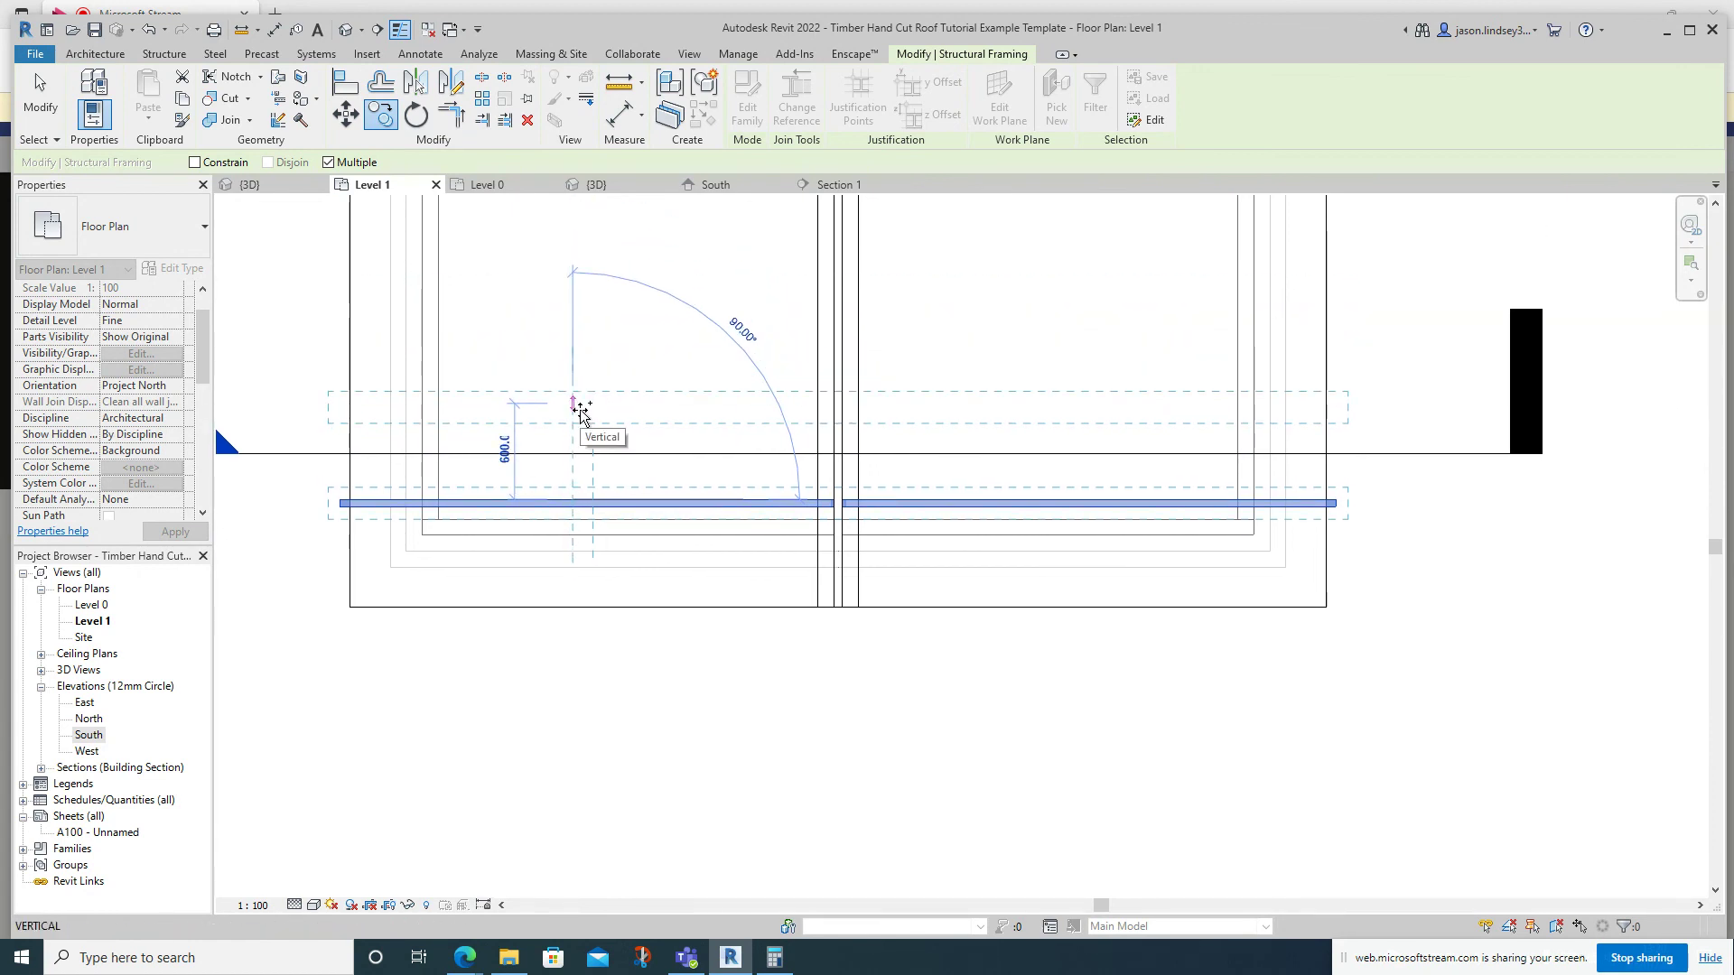
pyautogui.click(581, 436)
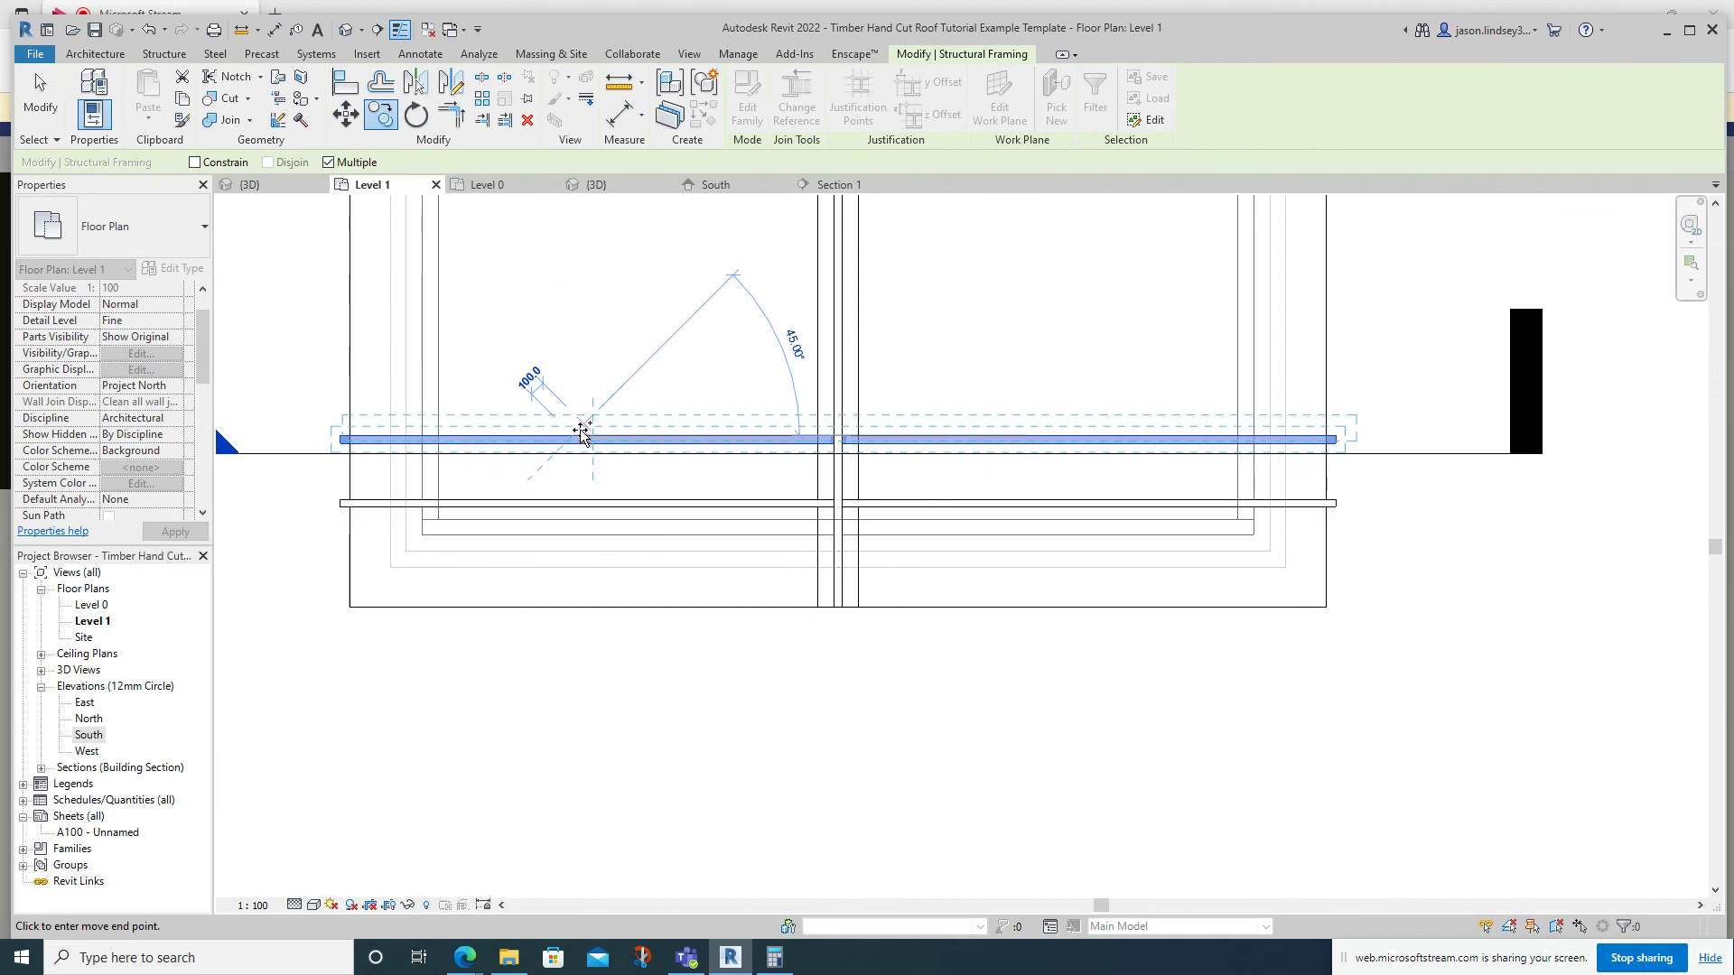
pyautogui.click(581, 371)
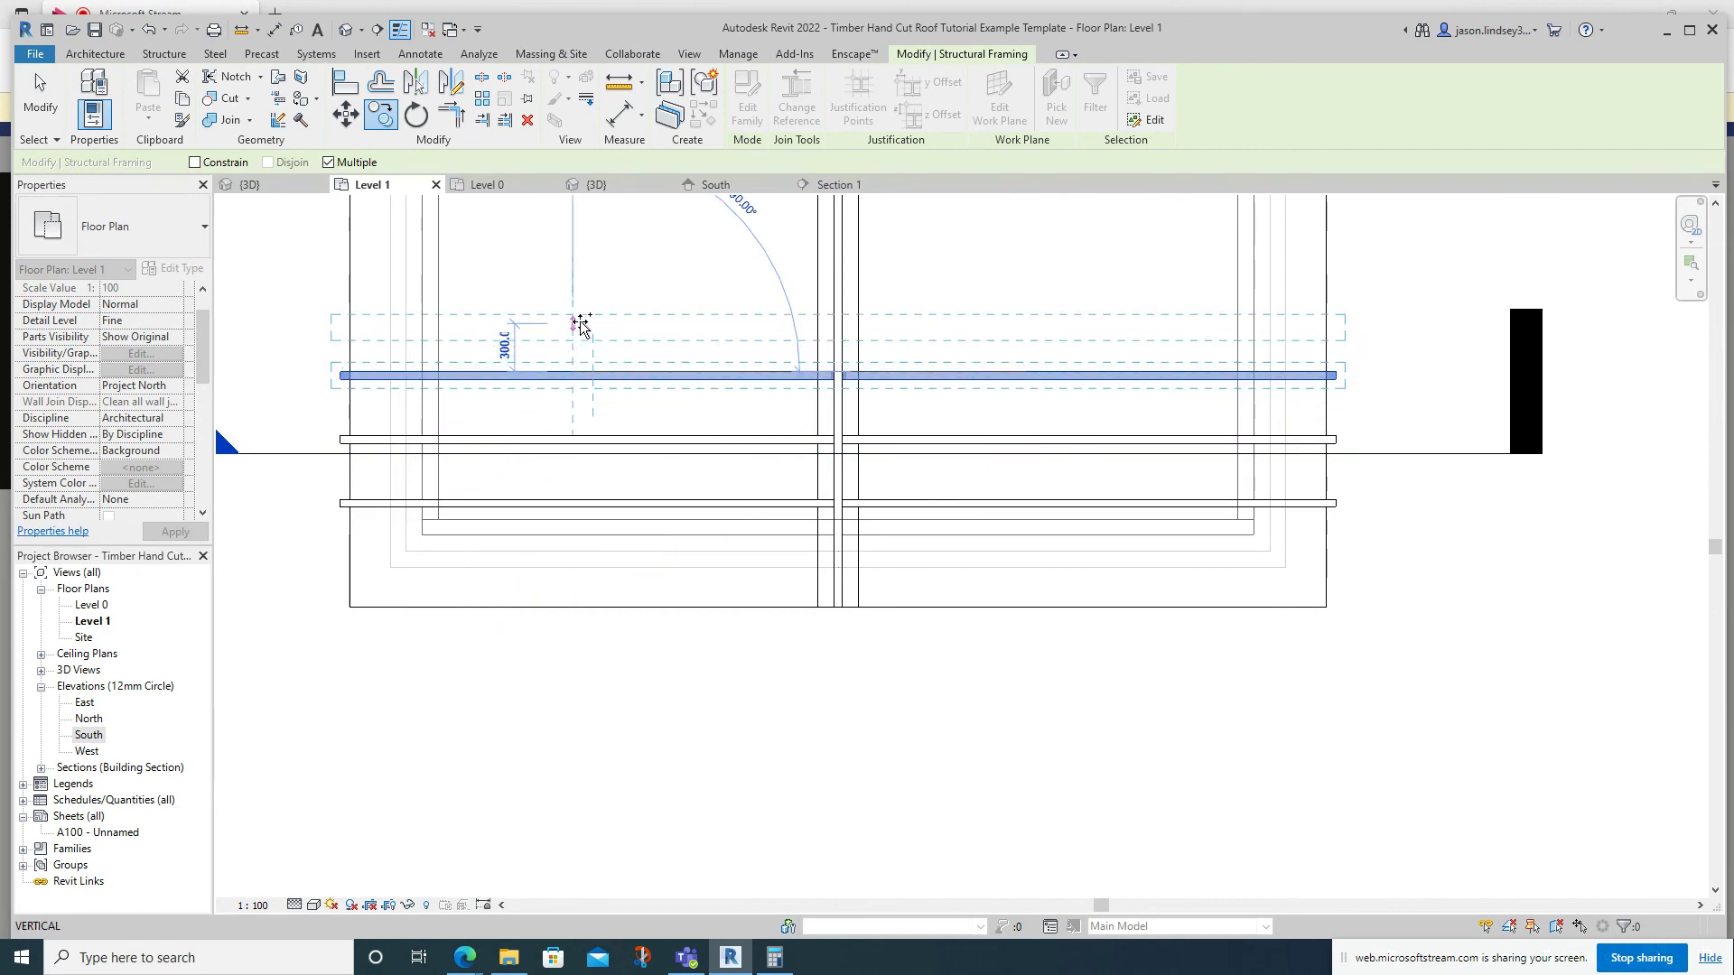
pyautogui.click(580, 312)
pyautogui.click(581, 245)
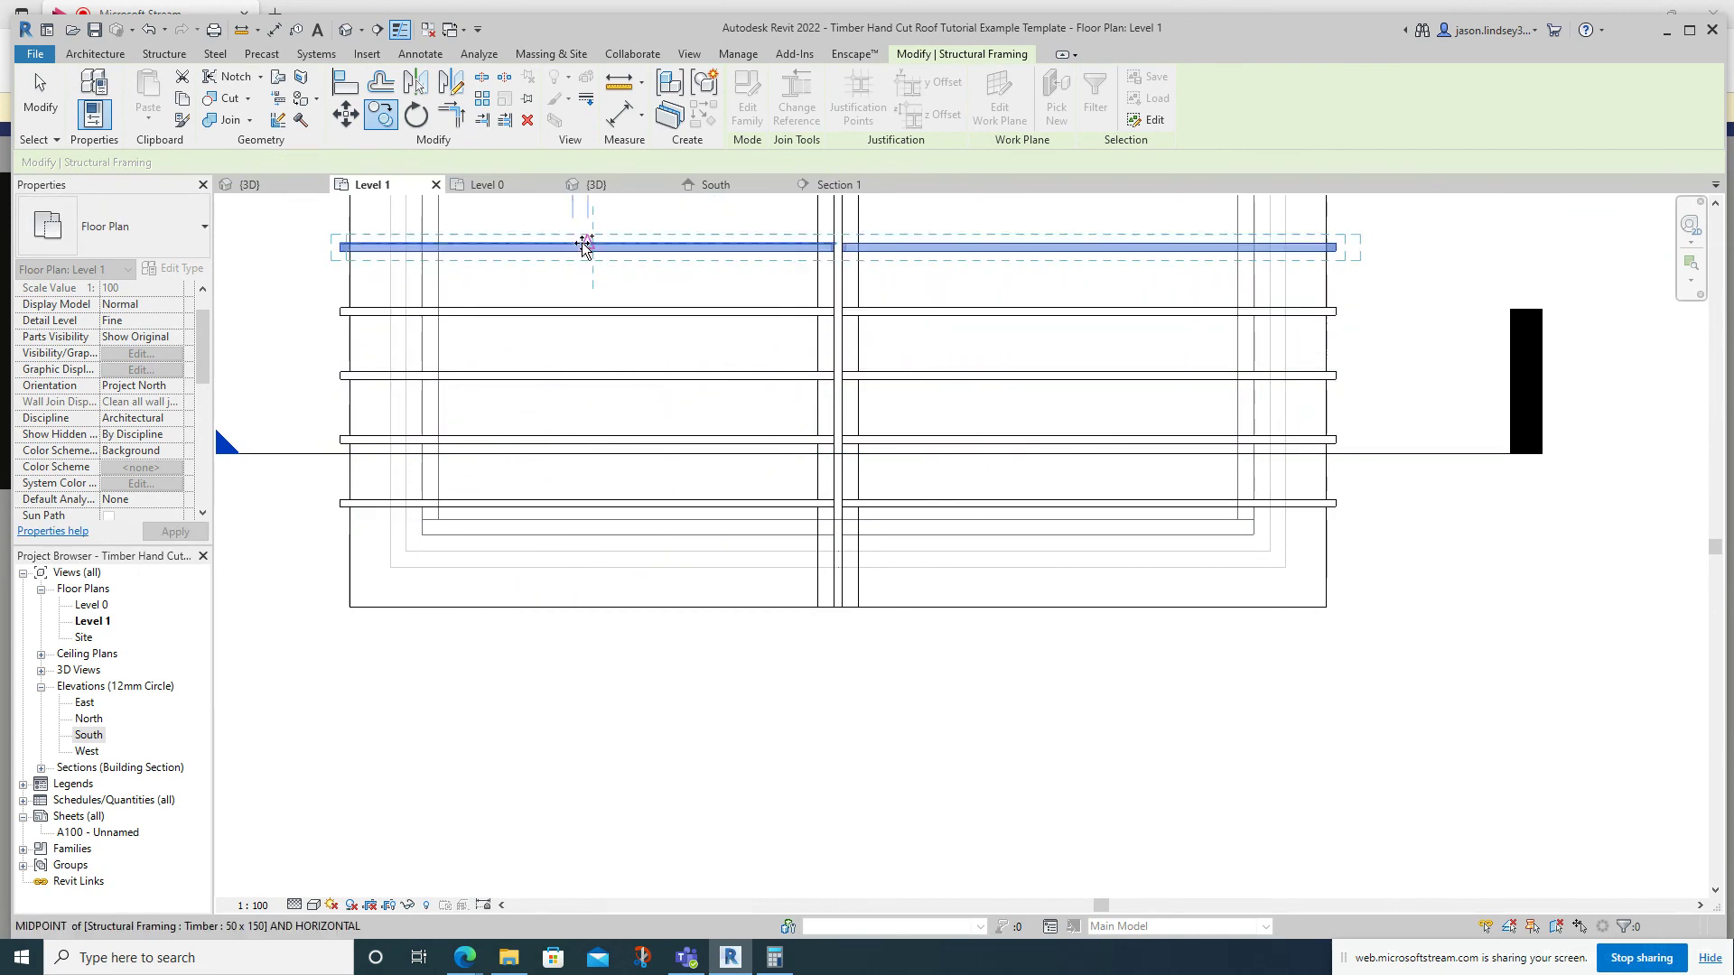
# Continue copying northwards along the ridge, placing seven more rafter pairs at 400 mm spacing.
pyautogui.moveTo(582, 242); pyautogui.dragTo(597, 508, button='middle')
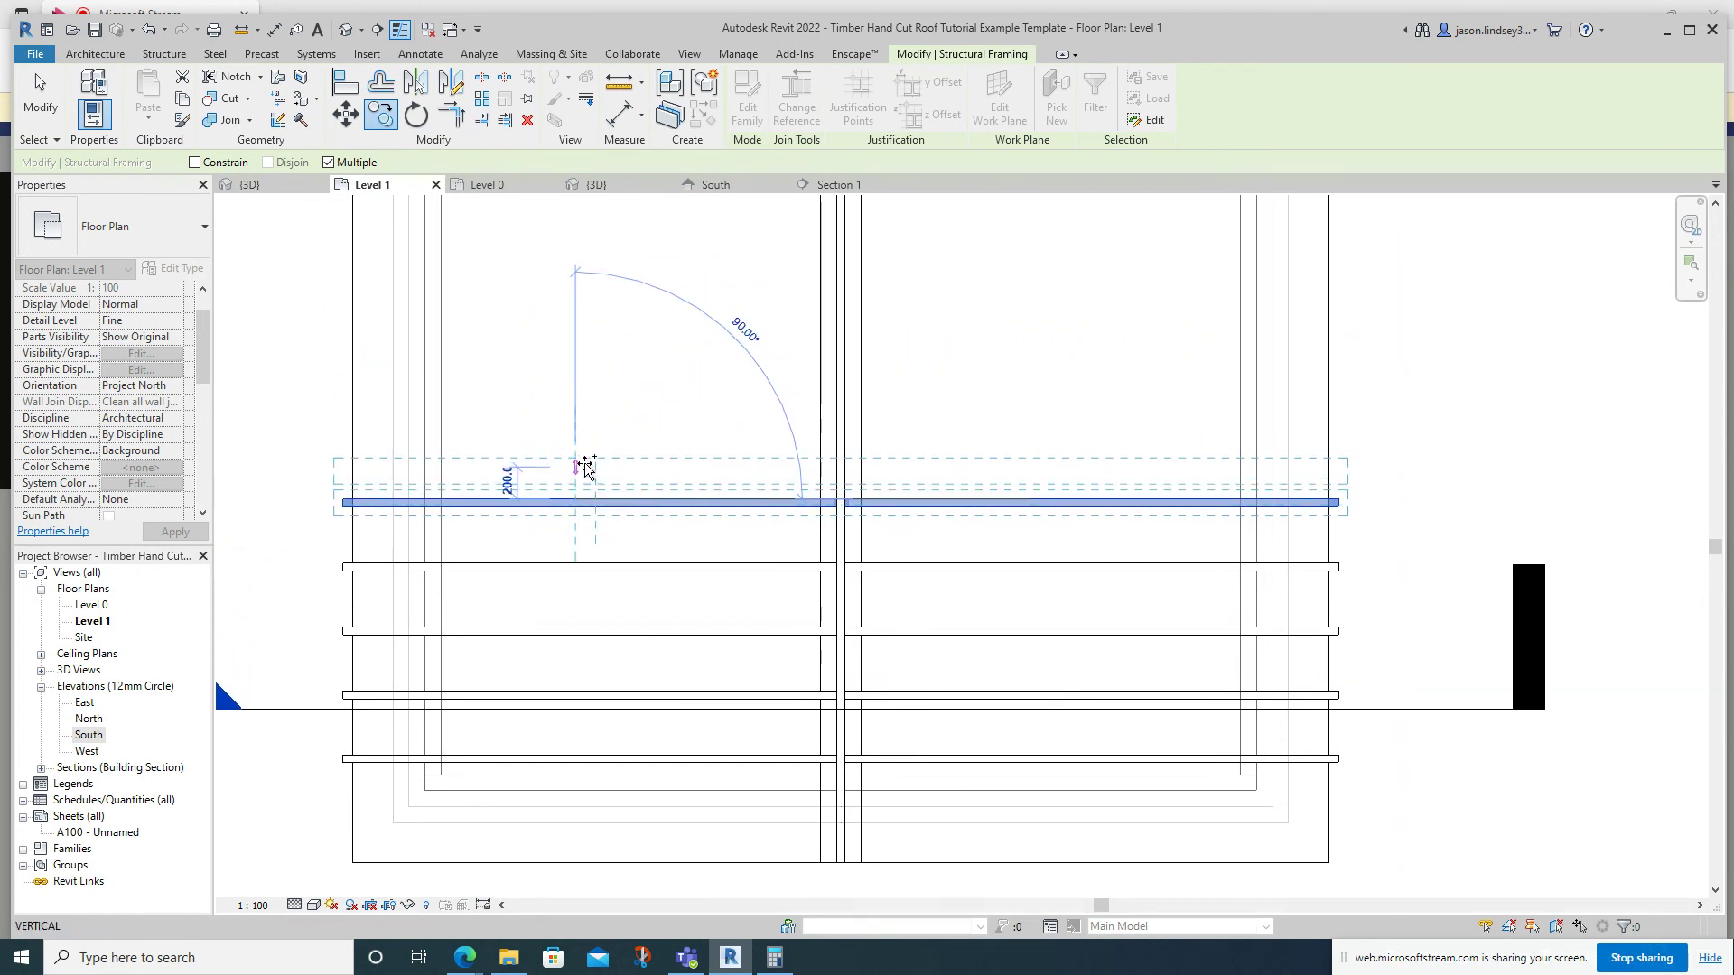
pyautogui.click(585, 440)
pyautogui.click(584, 375)
pyautogui.click(586, 312)
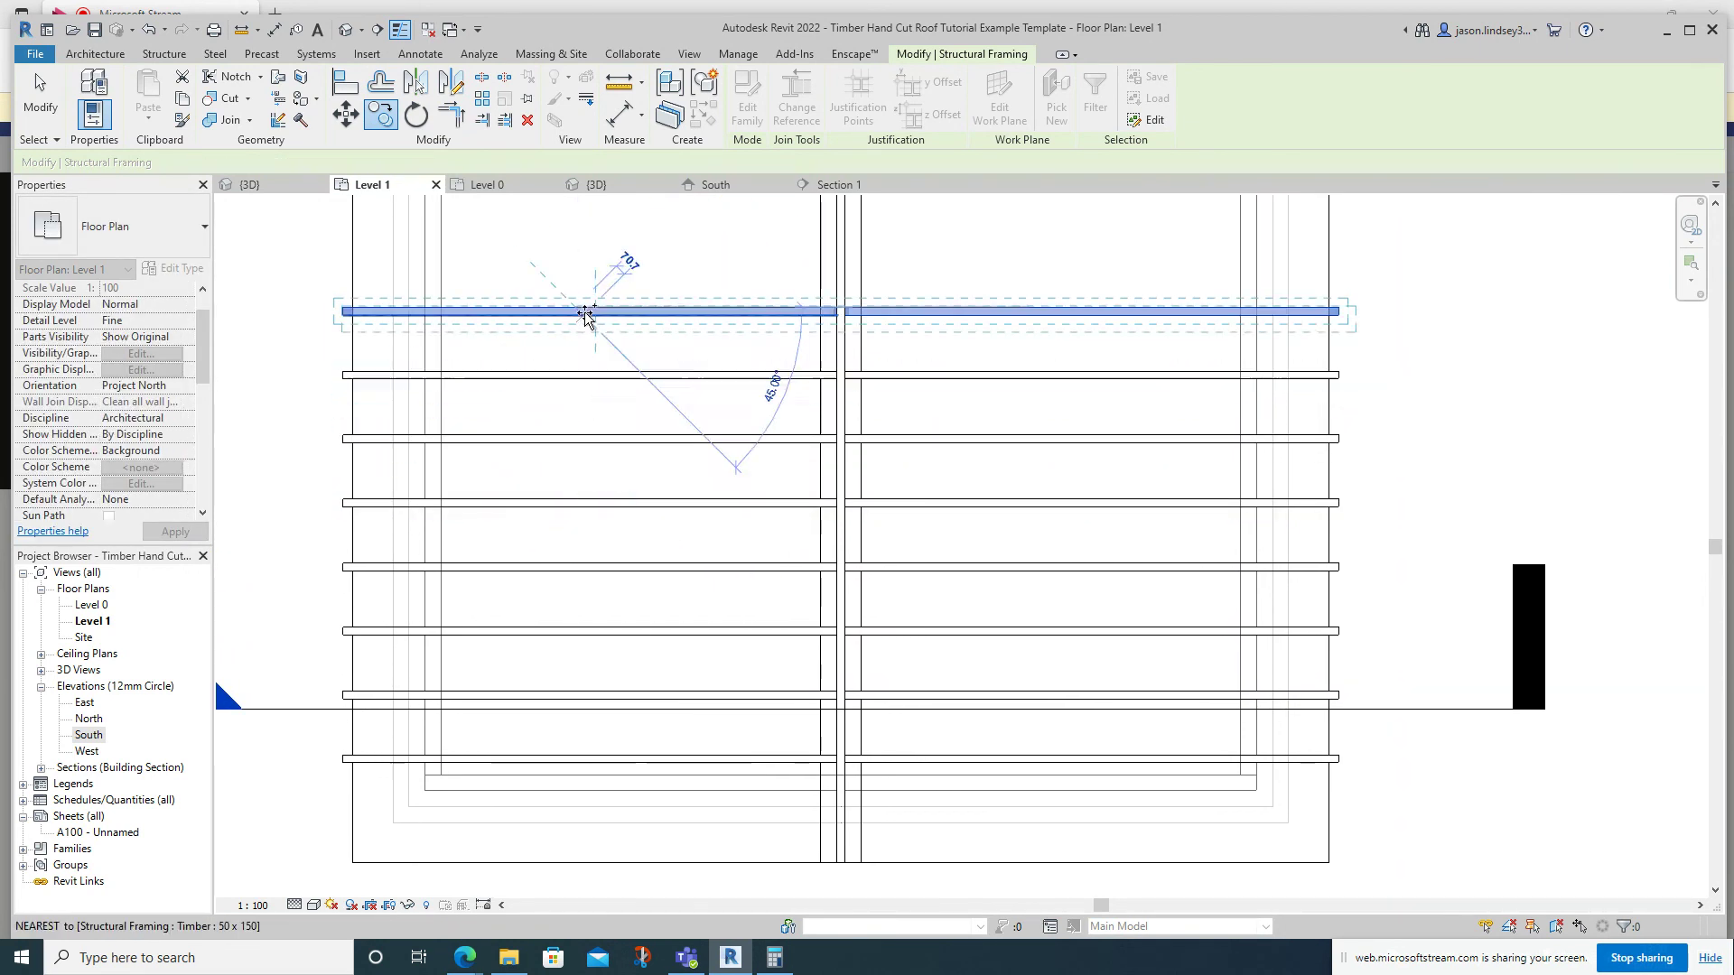
pyautogui.click(585, 250)
pyautogui.moveTo(592, 264); pyautogui.dragTo(580, 553, button='middle')
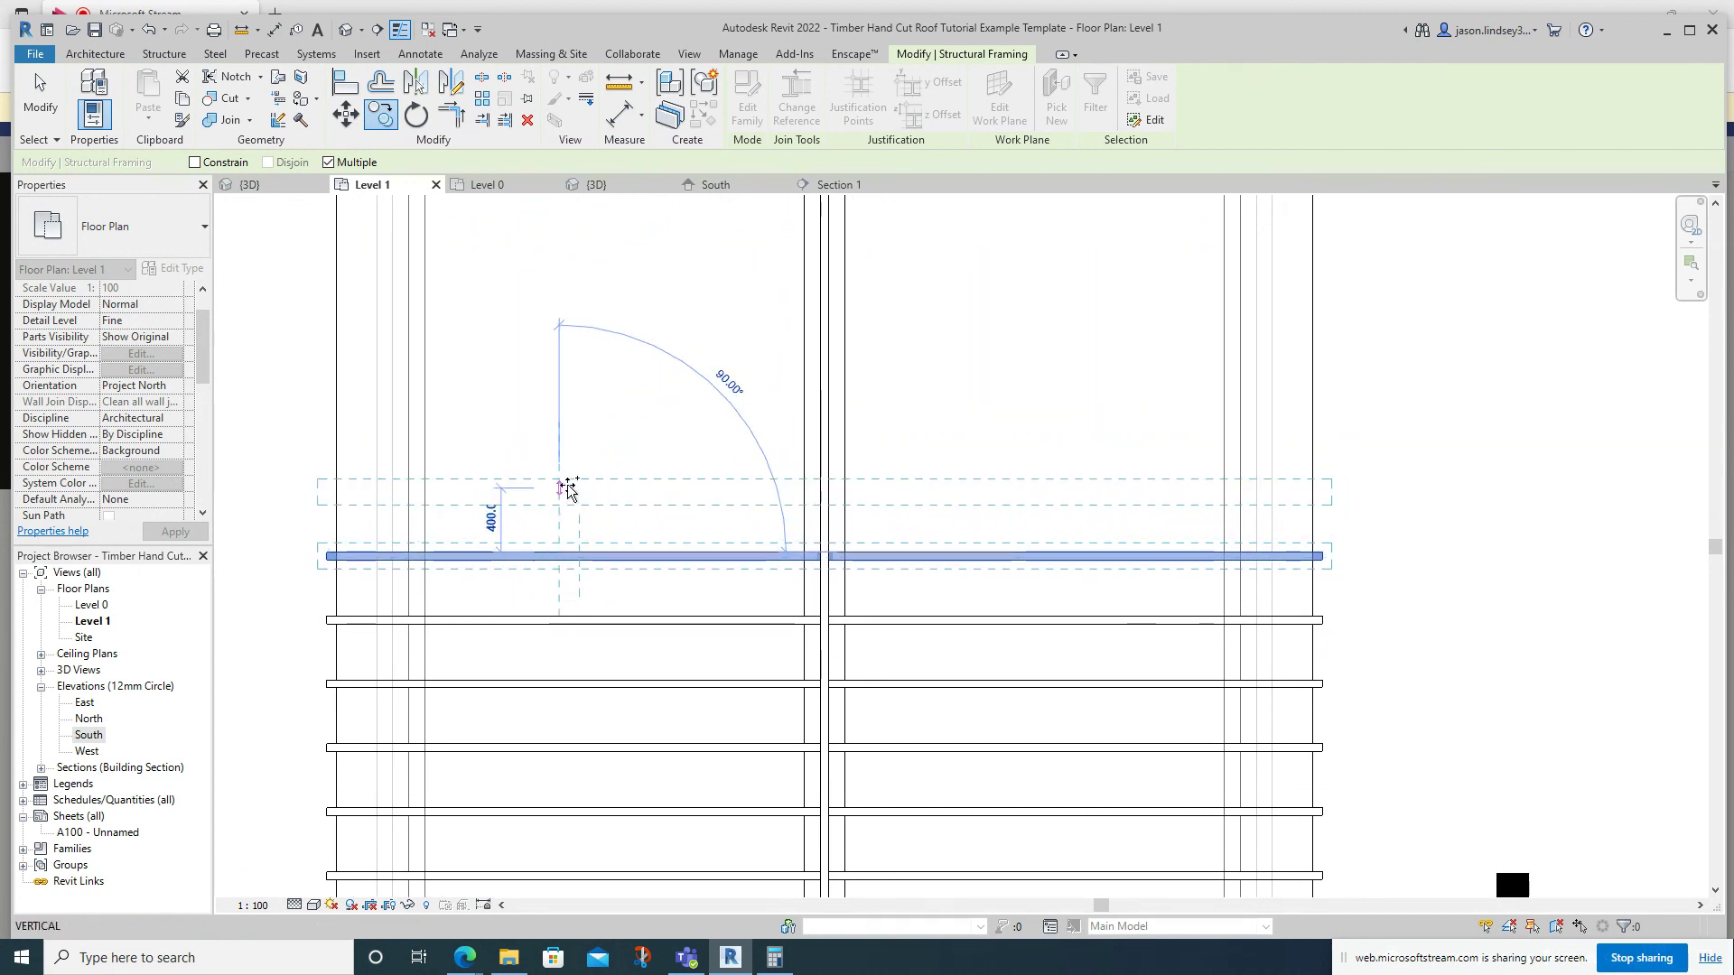
pyautogui.click(568, 491)
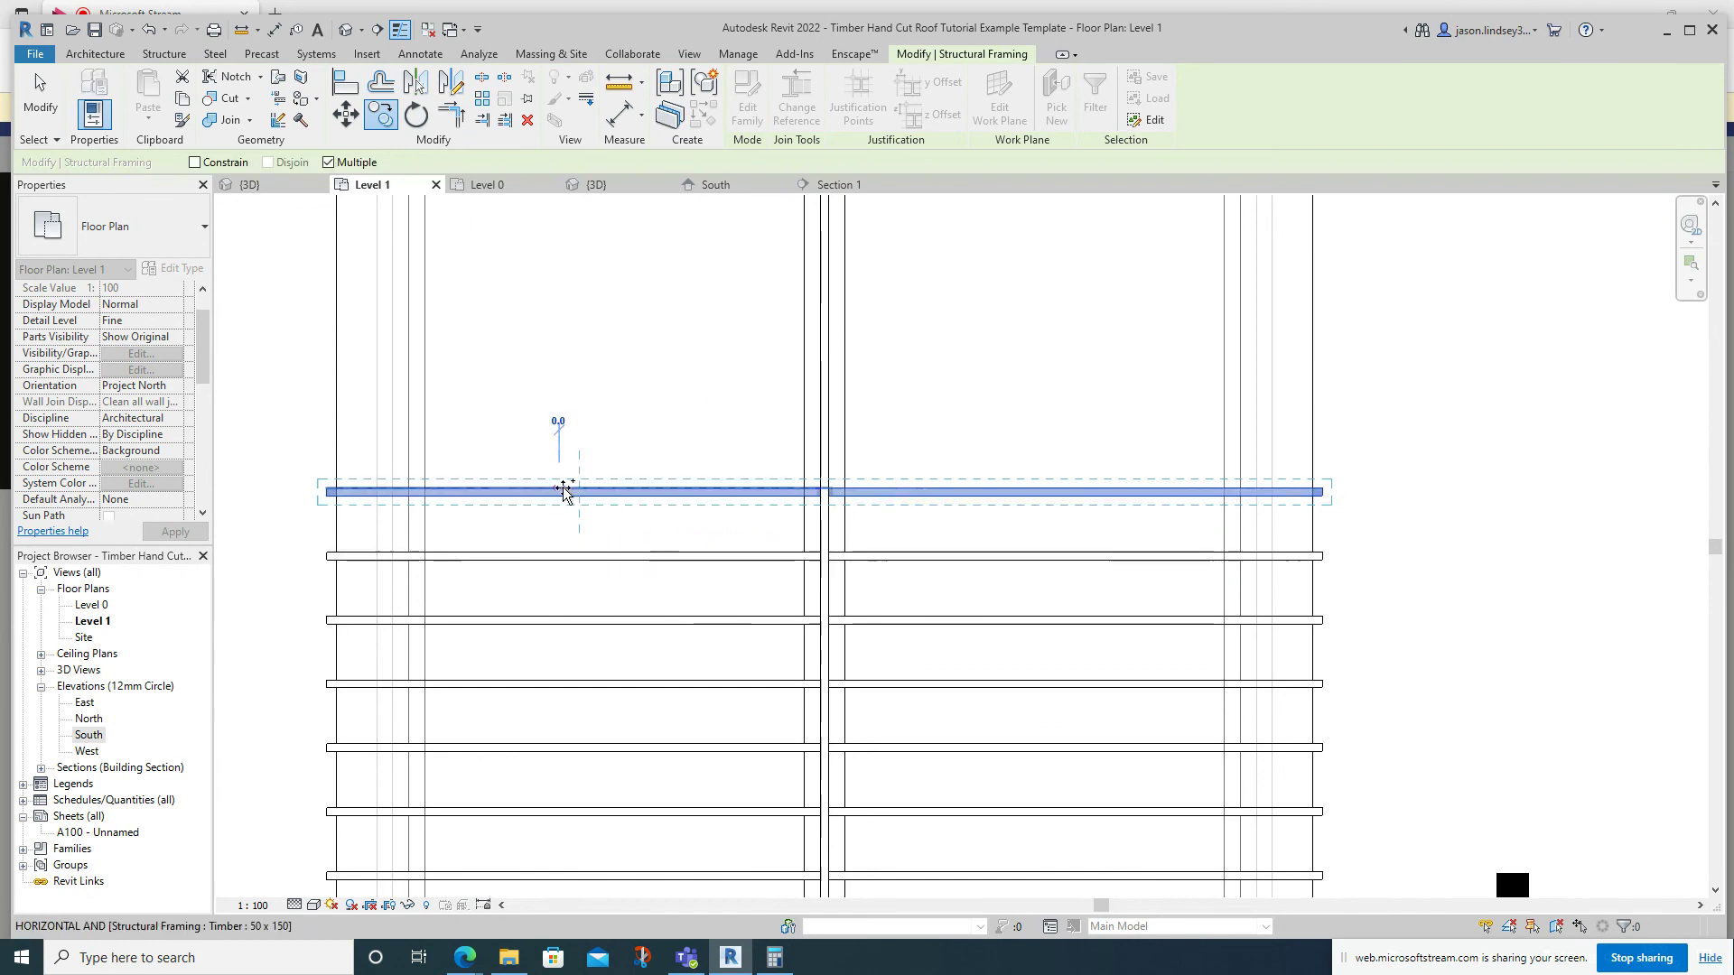
pyautogui.click(565, 428)
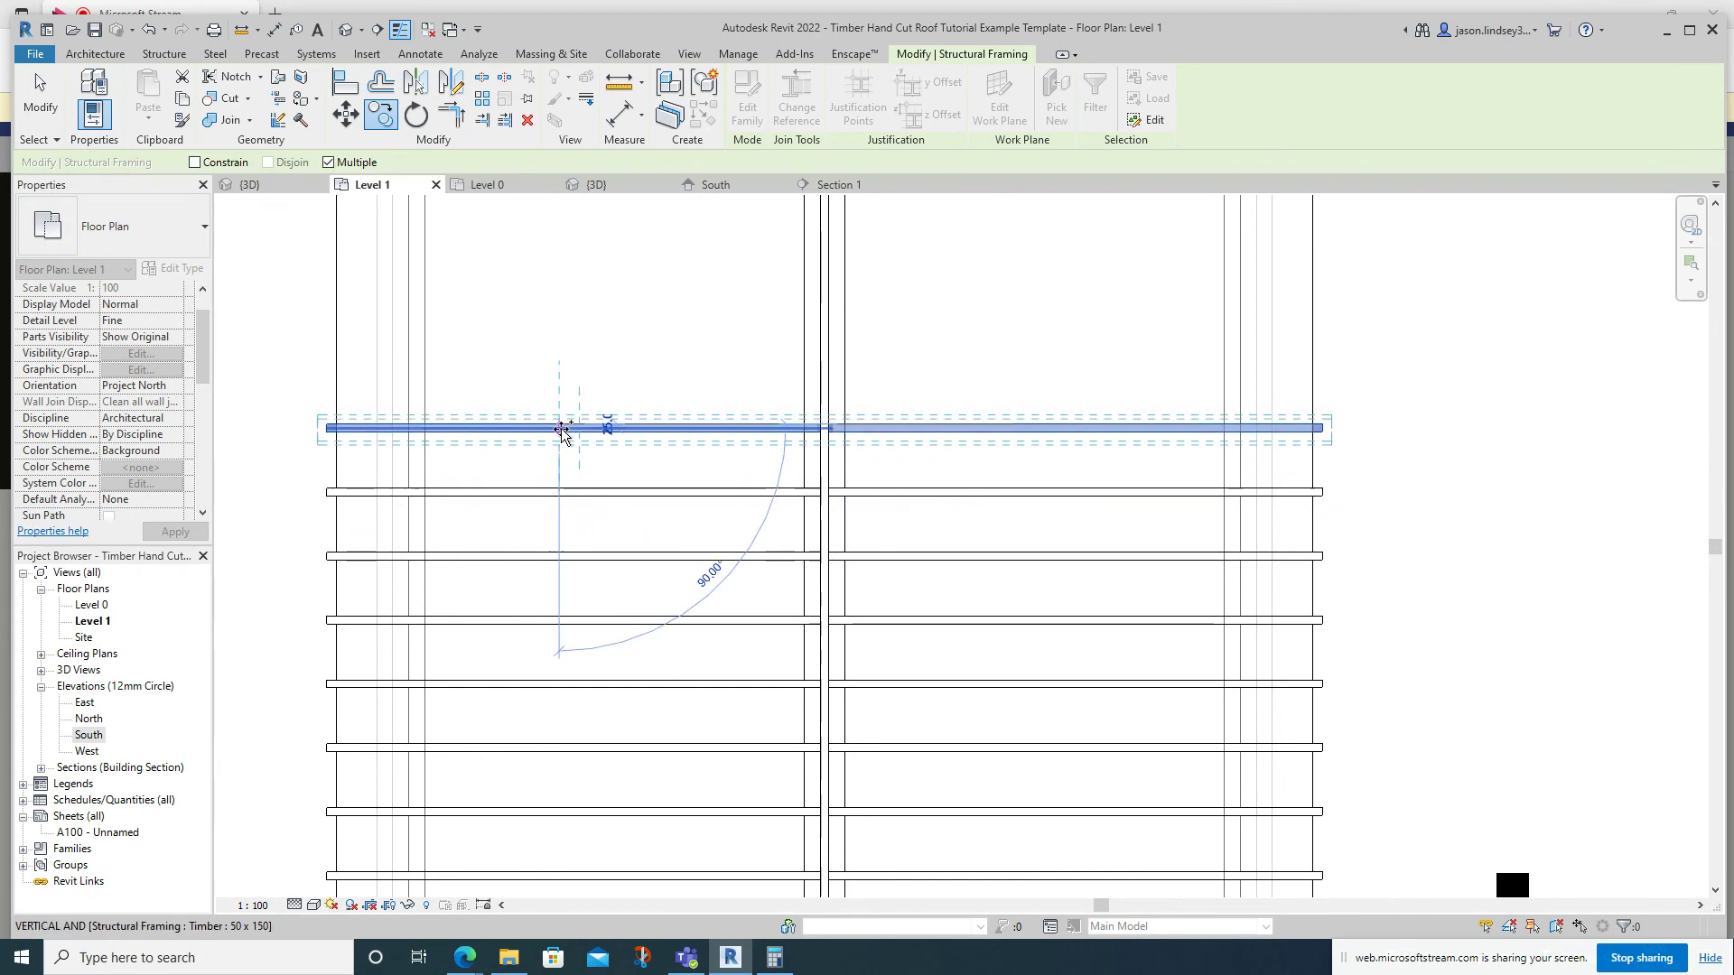
pyautogui.click(554, 365)
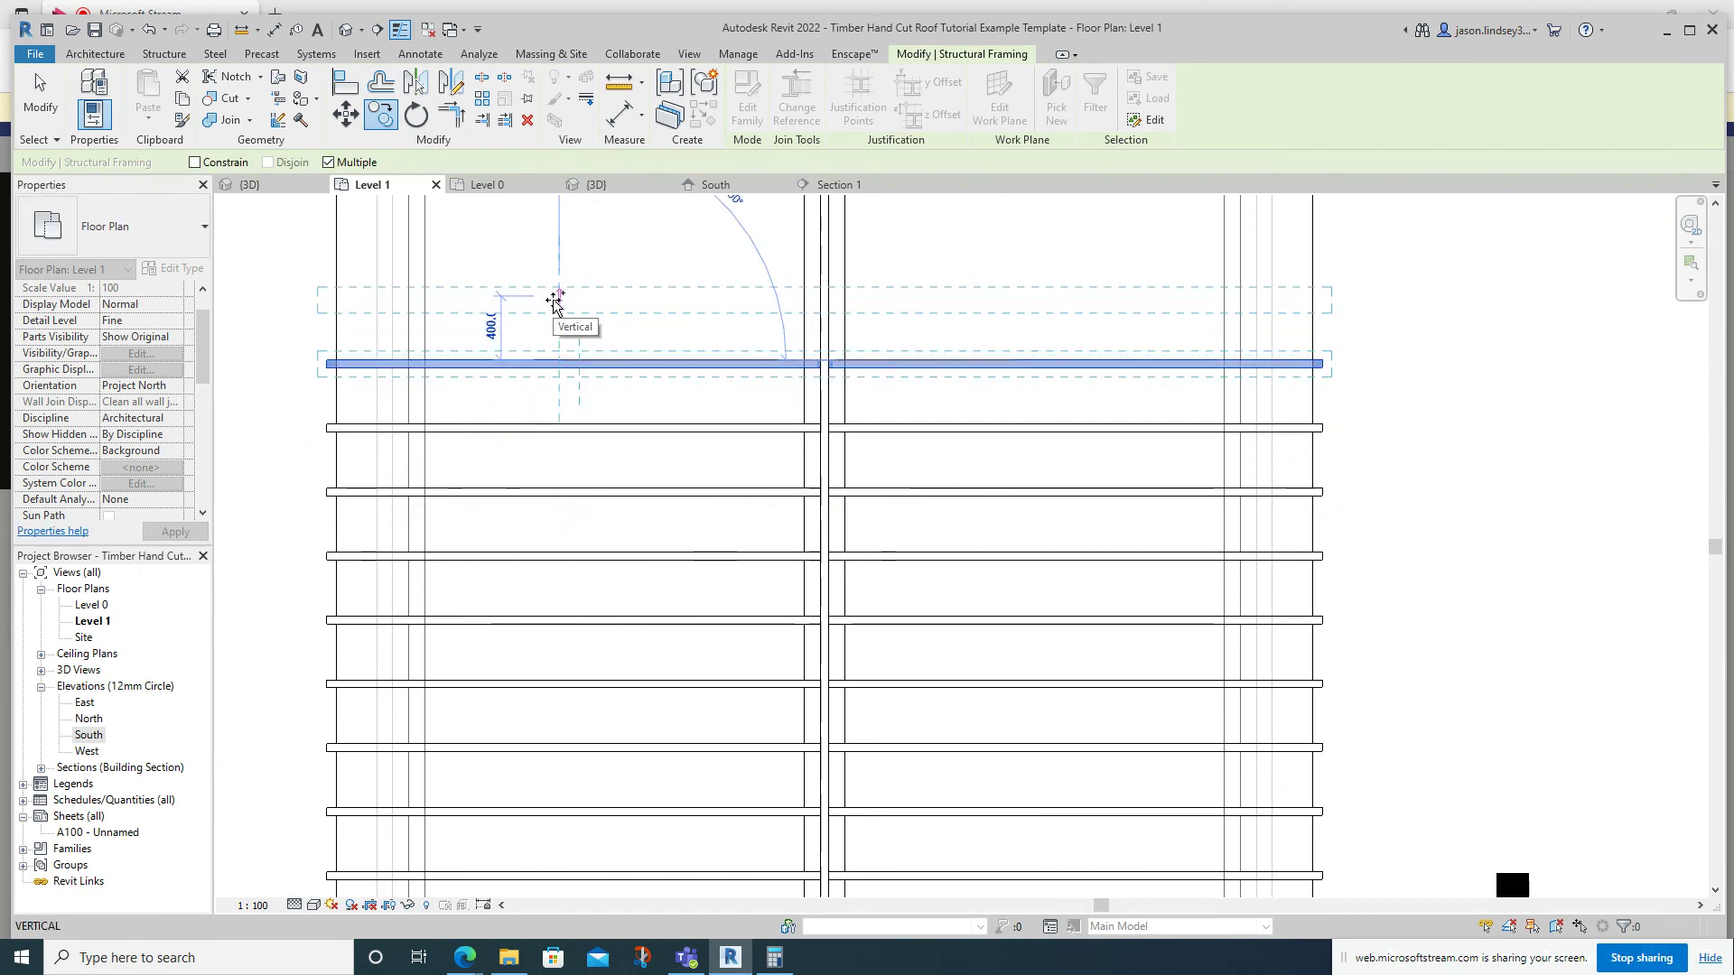
# Place three more rafter pairs at 400 mm spacing and a closer-spaced final pair just inside the north gable wall, then end the copying.
pyautogui.moveTo(569, 358); pyautogui.dragTo(559, 373, button='middle')
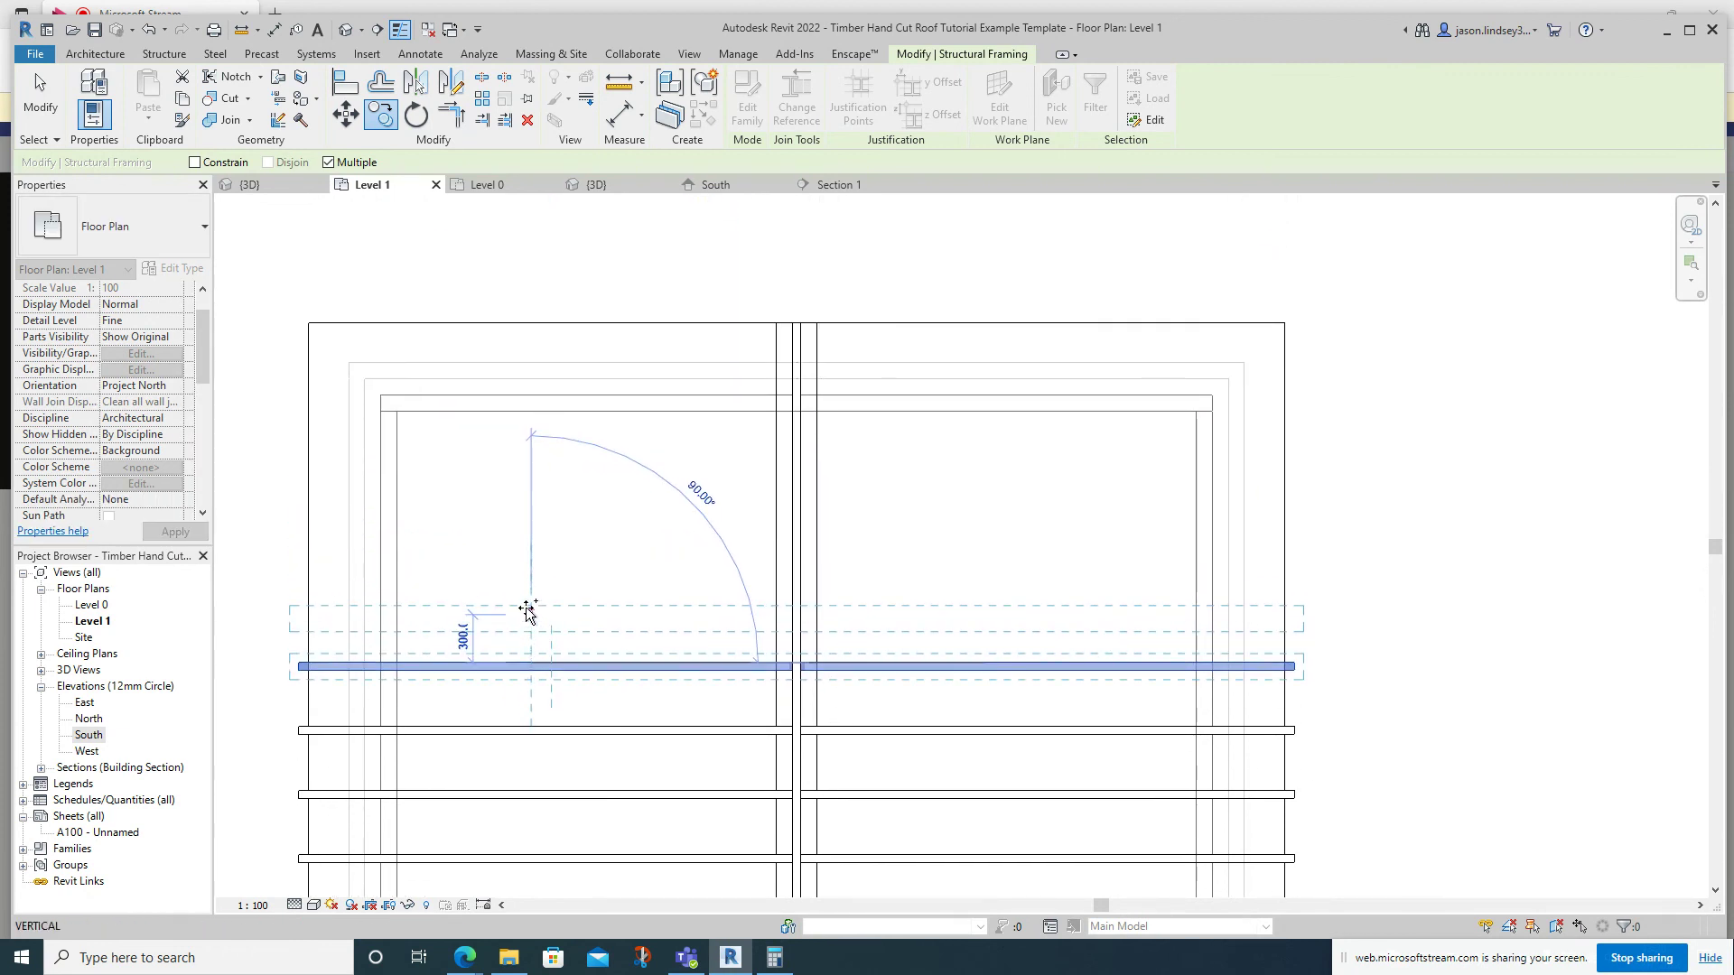
pyautogui.click(529, 605)
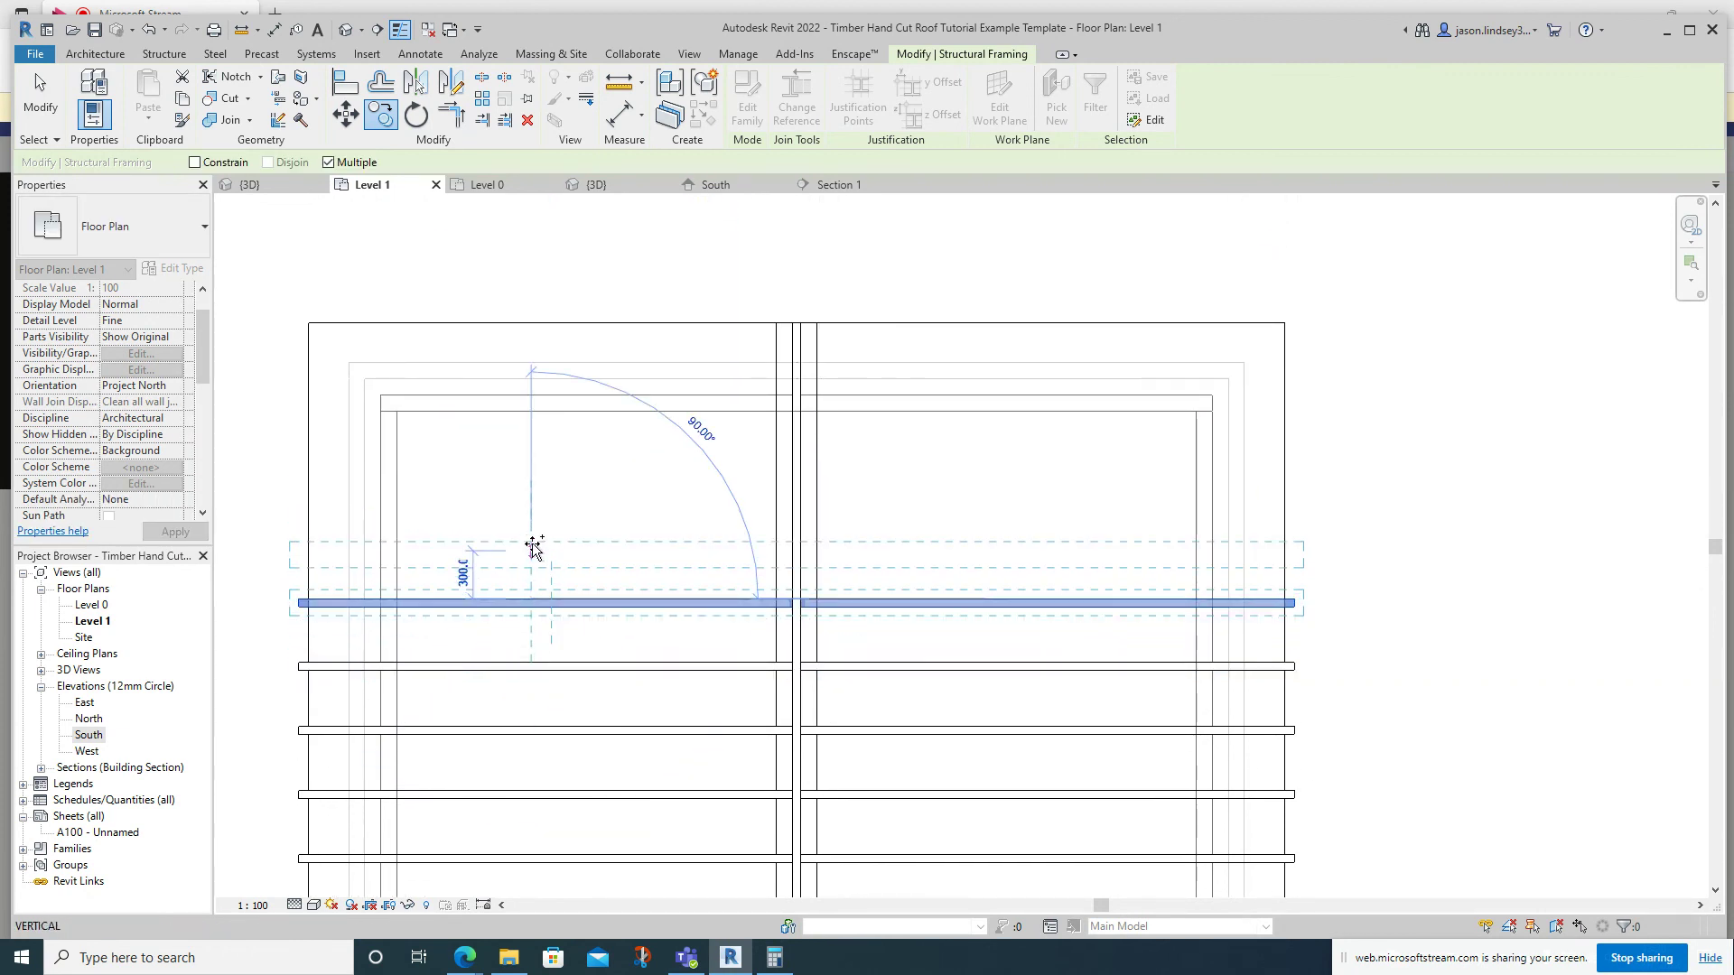
pyautogui.click(534, 548)
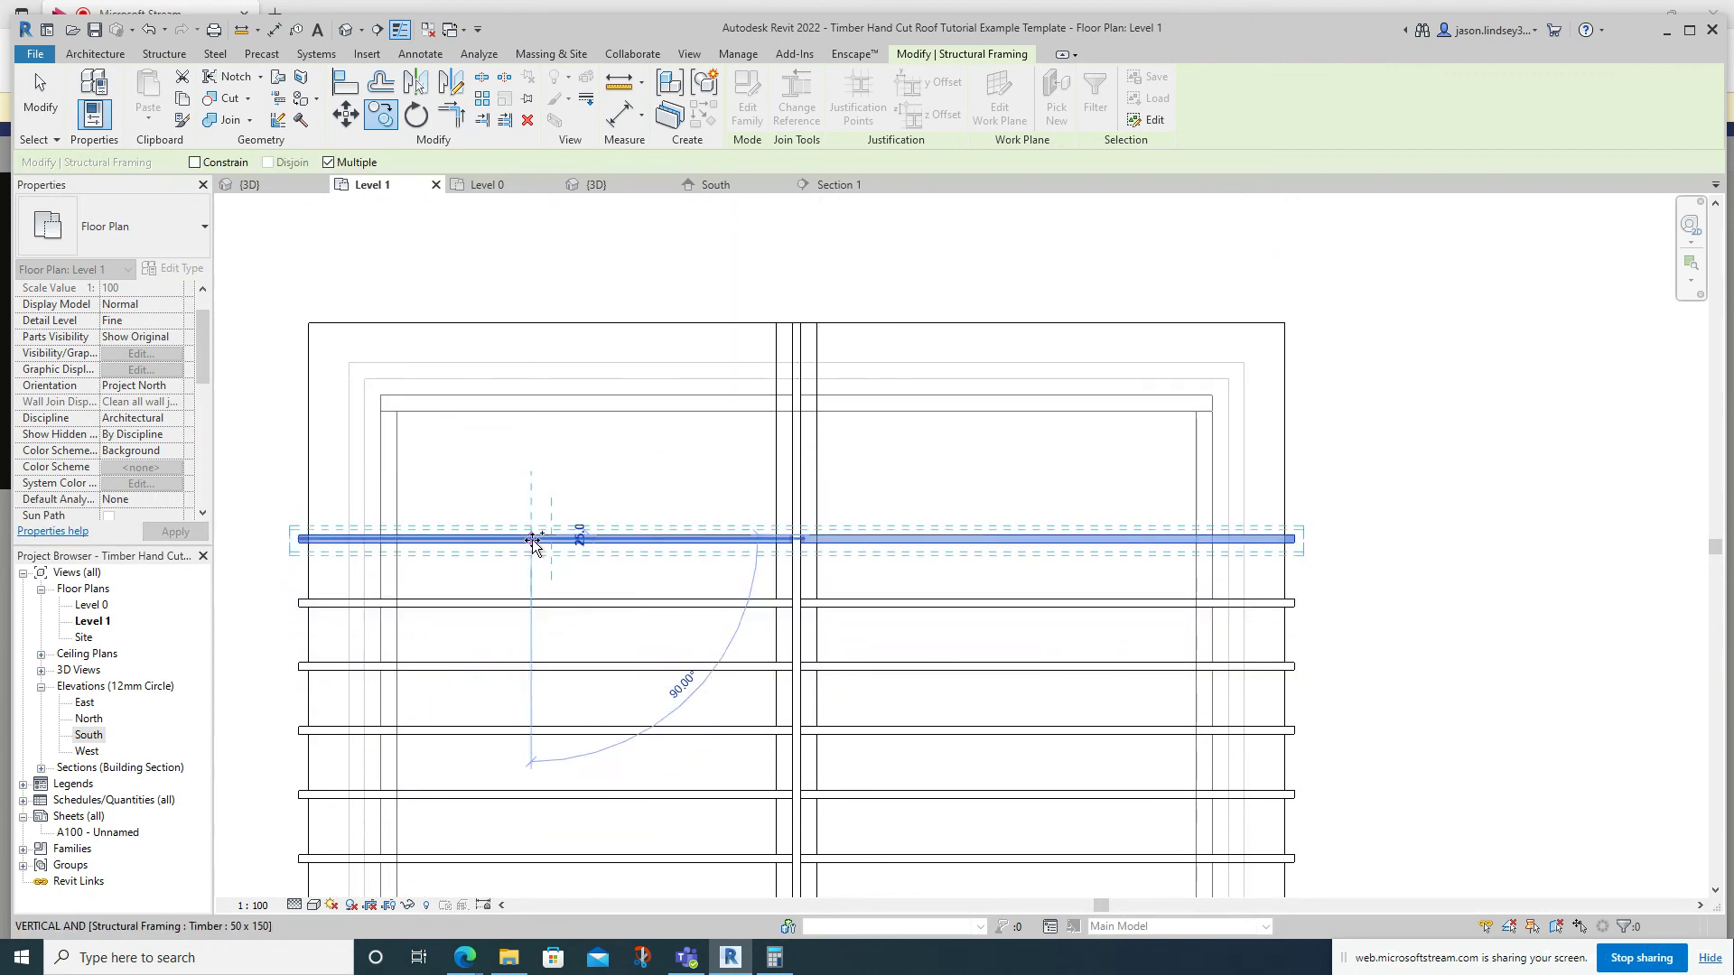
pyautogui.click(531, 477)
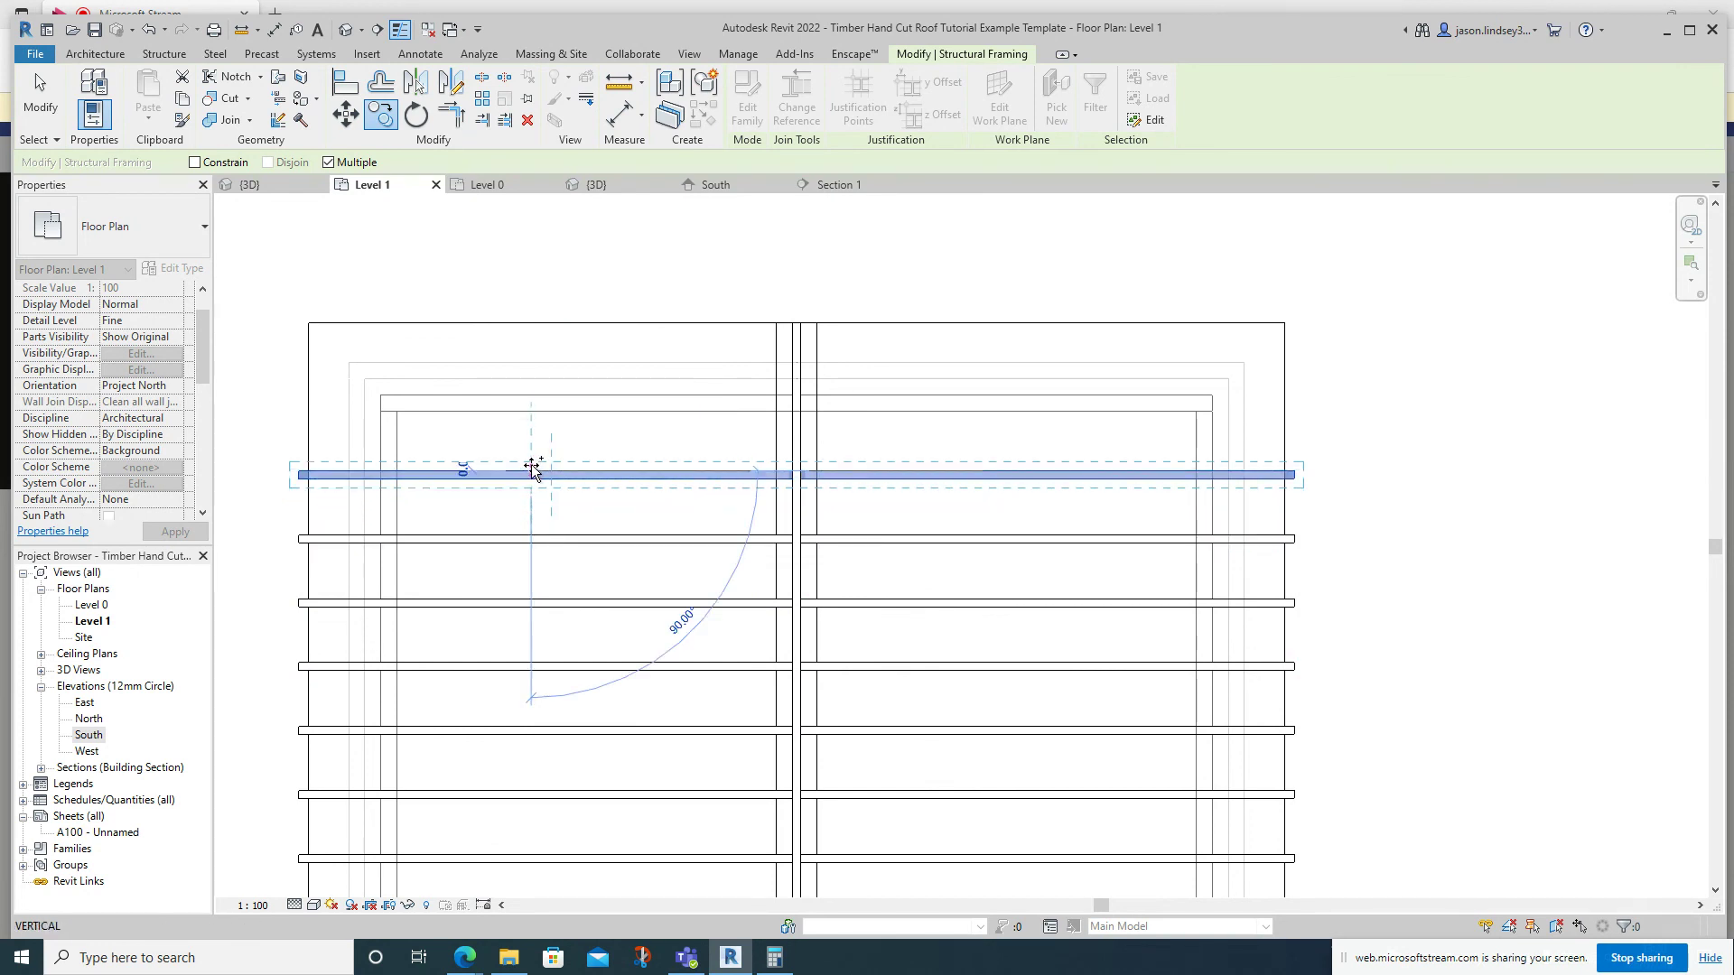
pyautogui.click(533, 438)
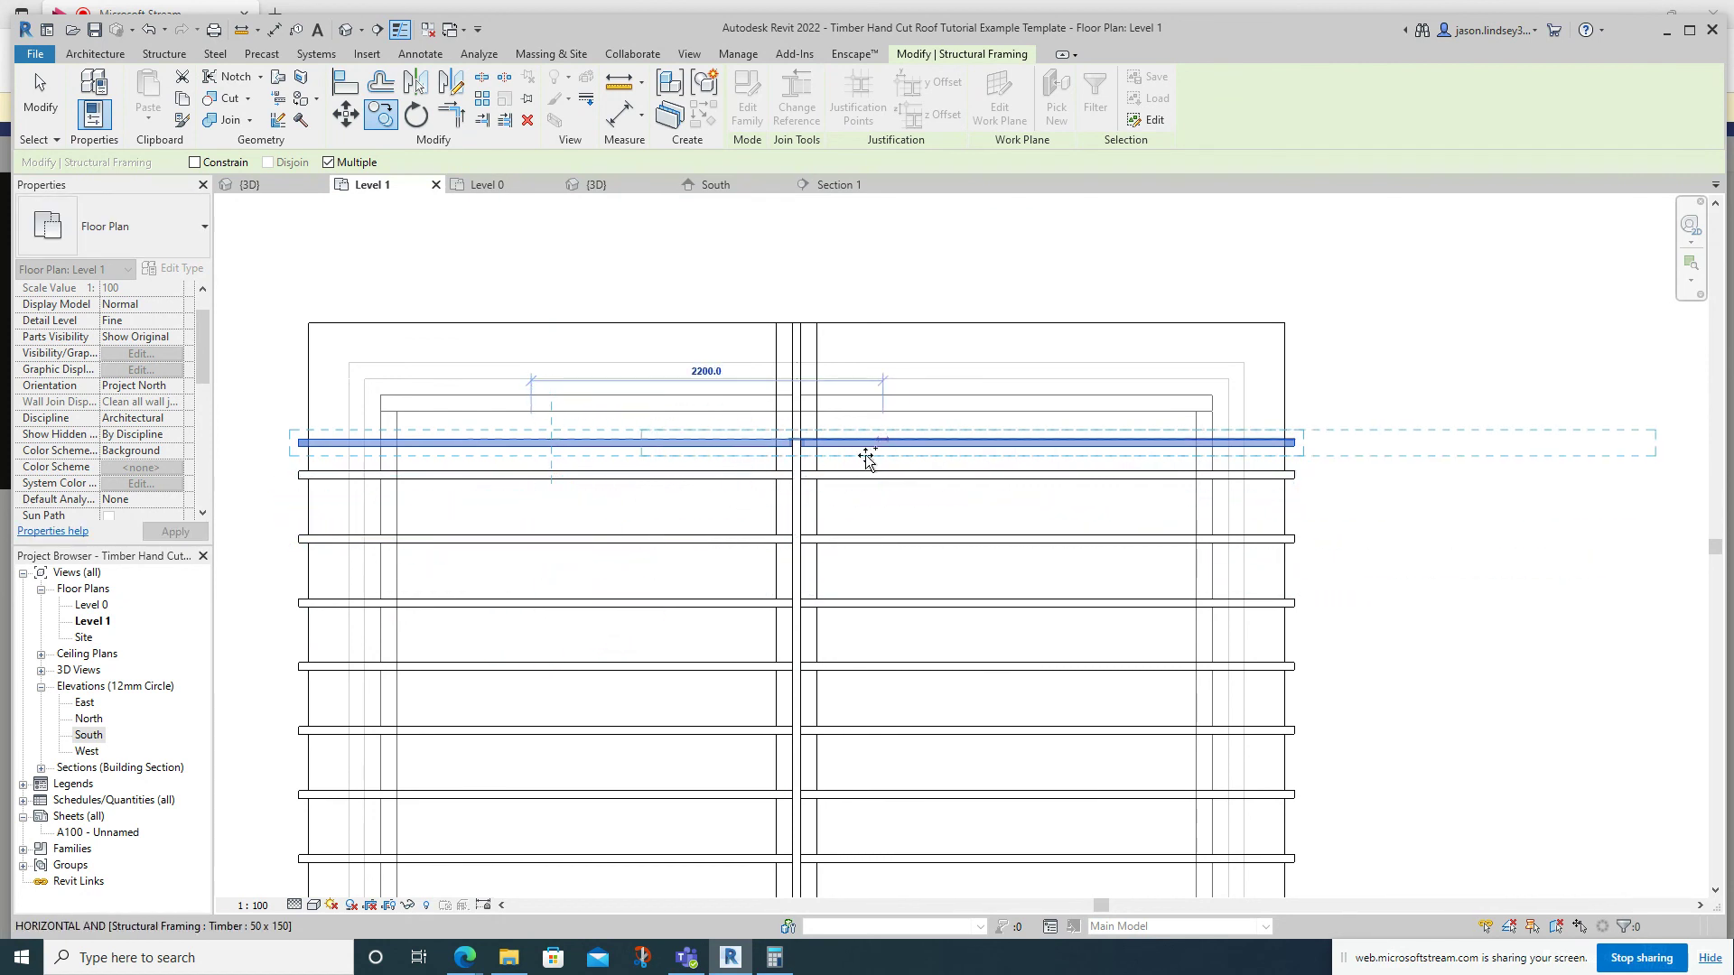
pyautogui.press('Escape')
pyautogui.press('Escape')
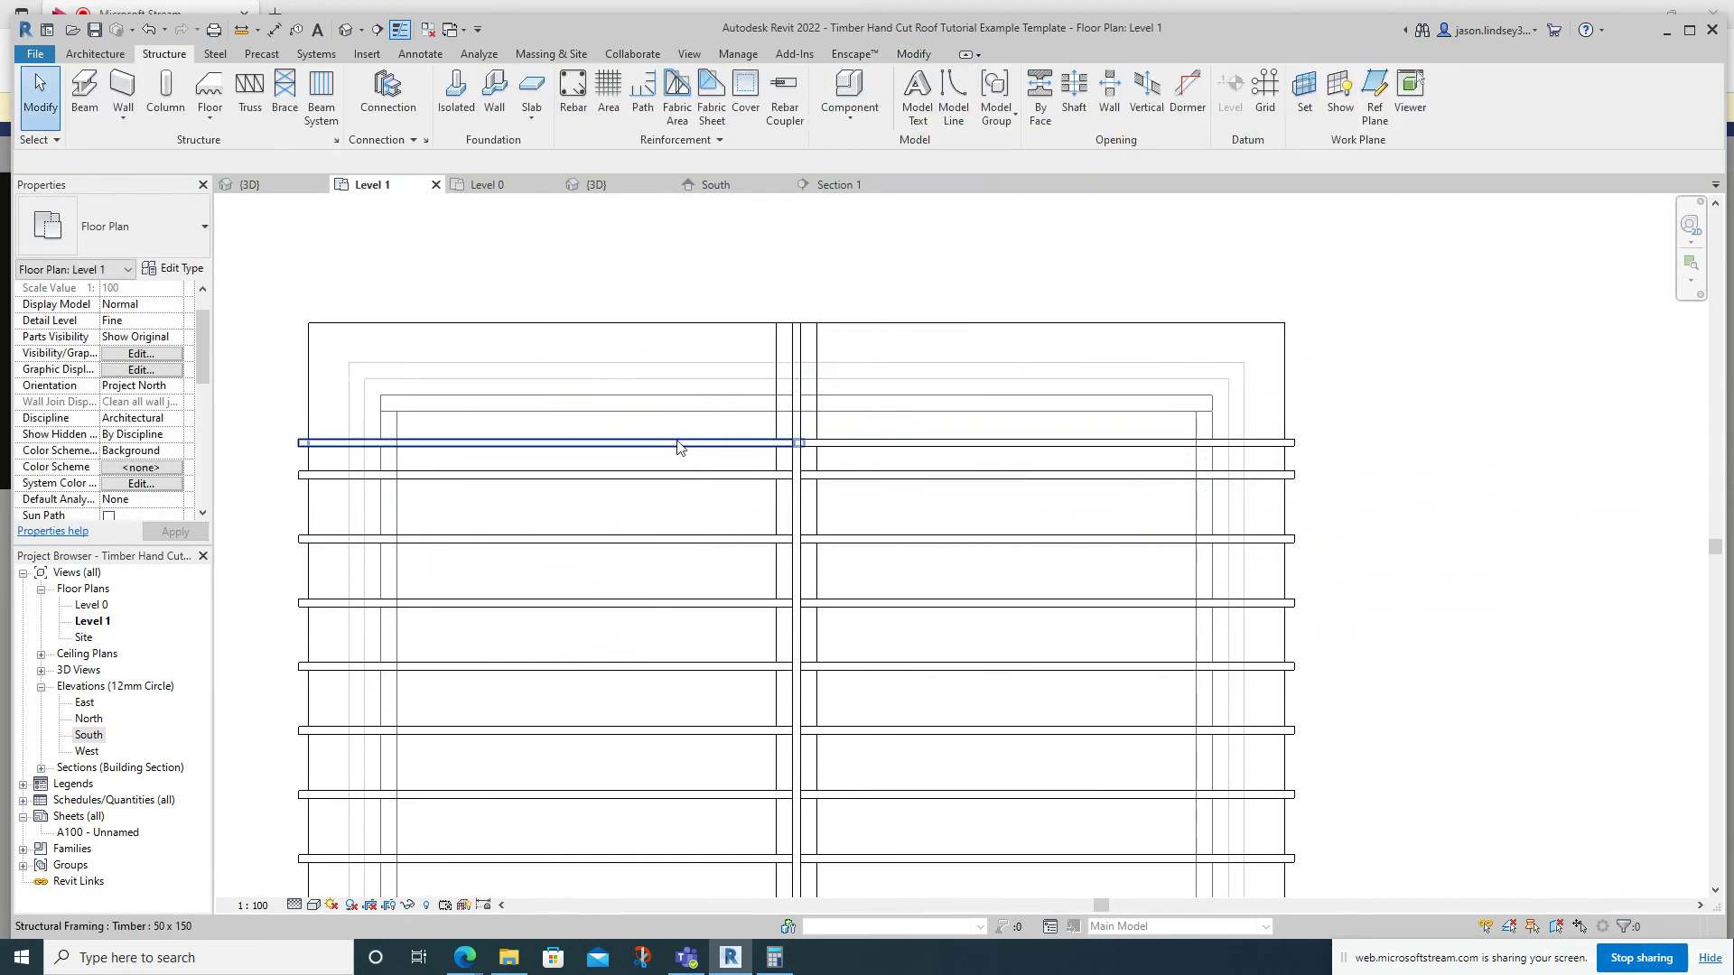
# Select both rafters of the northernmost pair and nudge them slightly north, closer to the inside of the north gable wall.
pyautogui.click(679, 443)
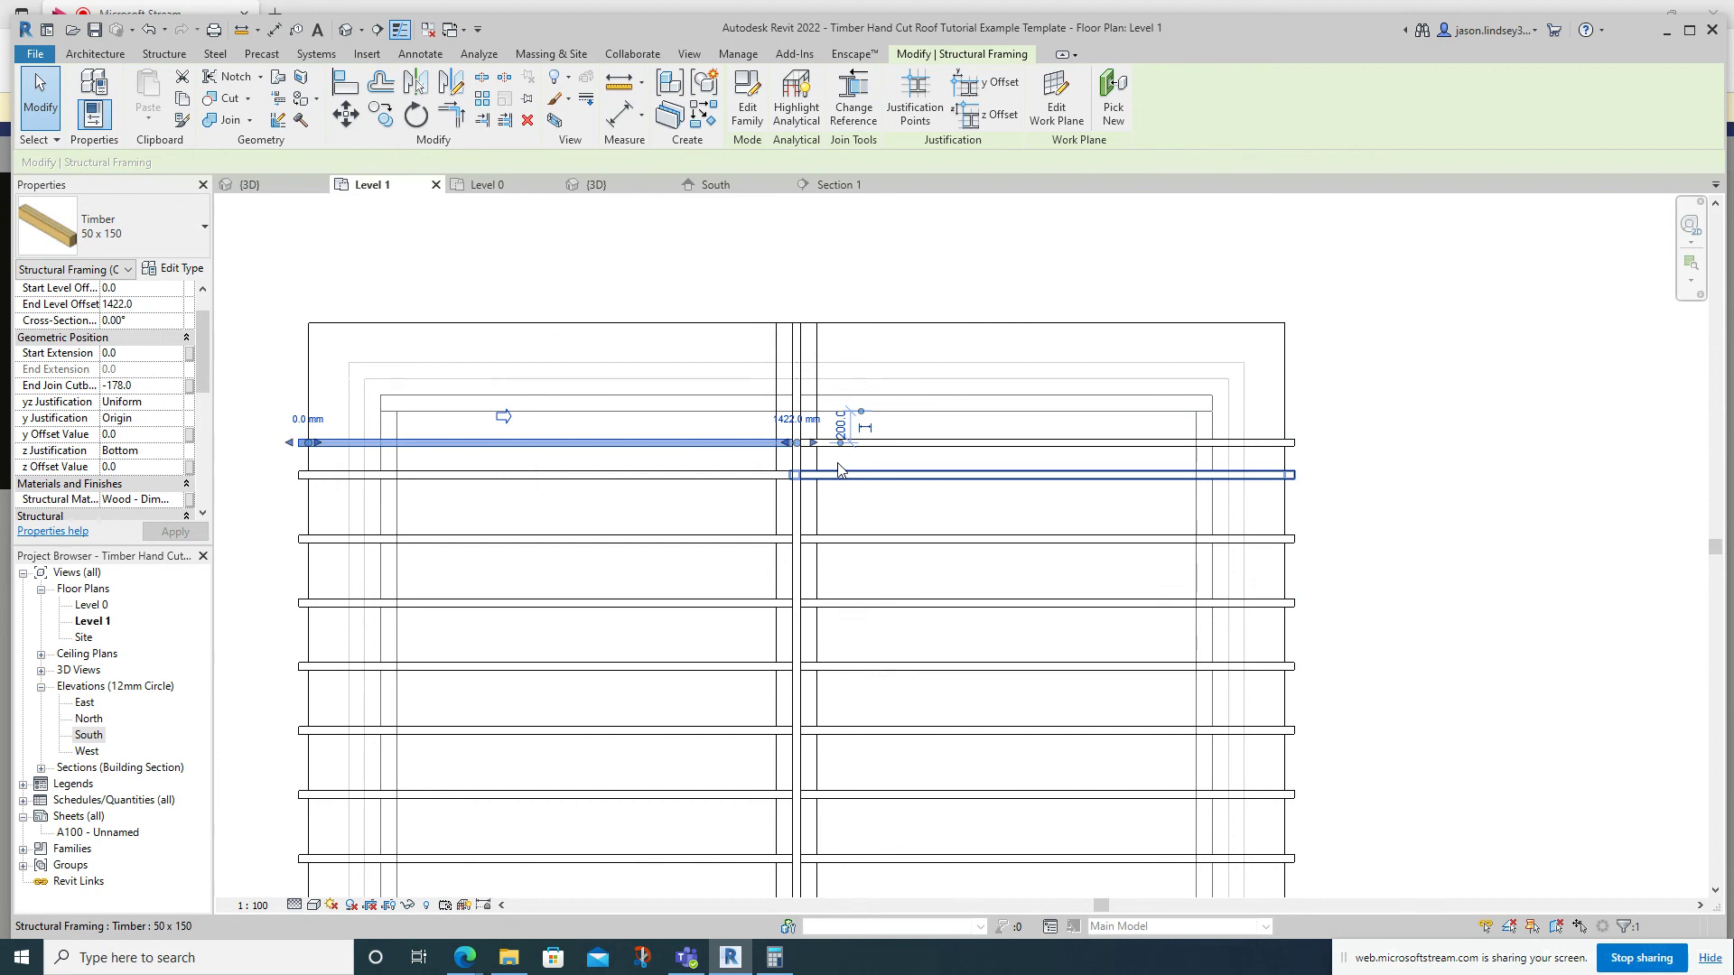
pyautogui.keyDown('ctrl'); pyautogui.click(939, 445); pyautogui.keyUp('ctrl')
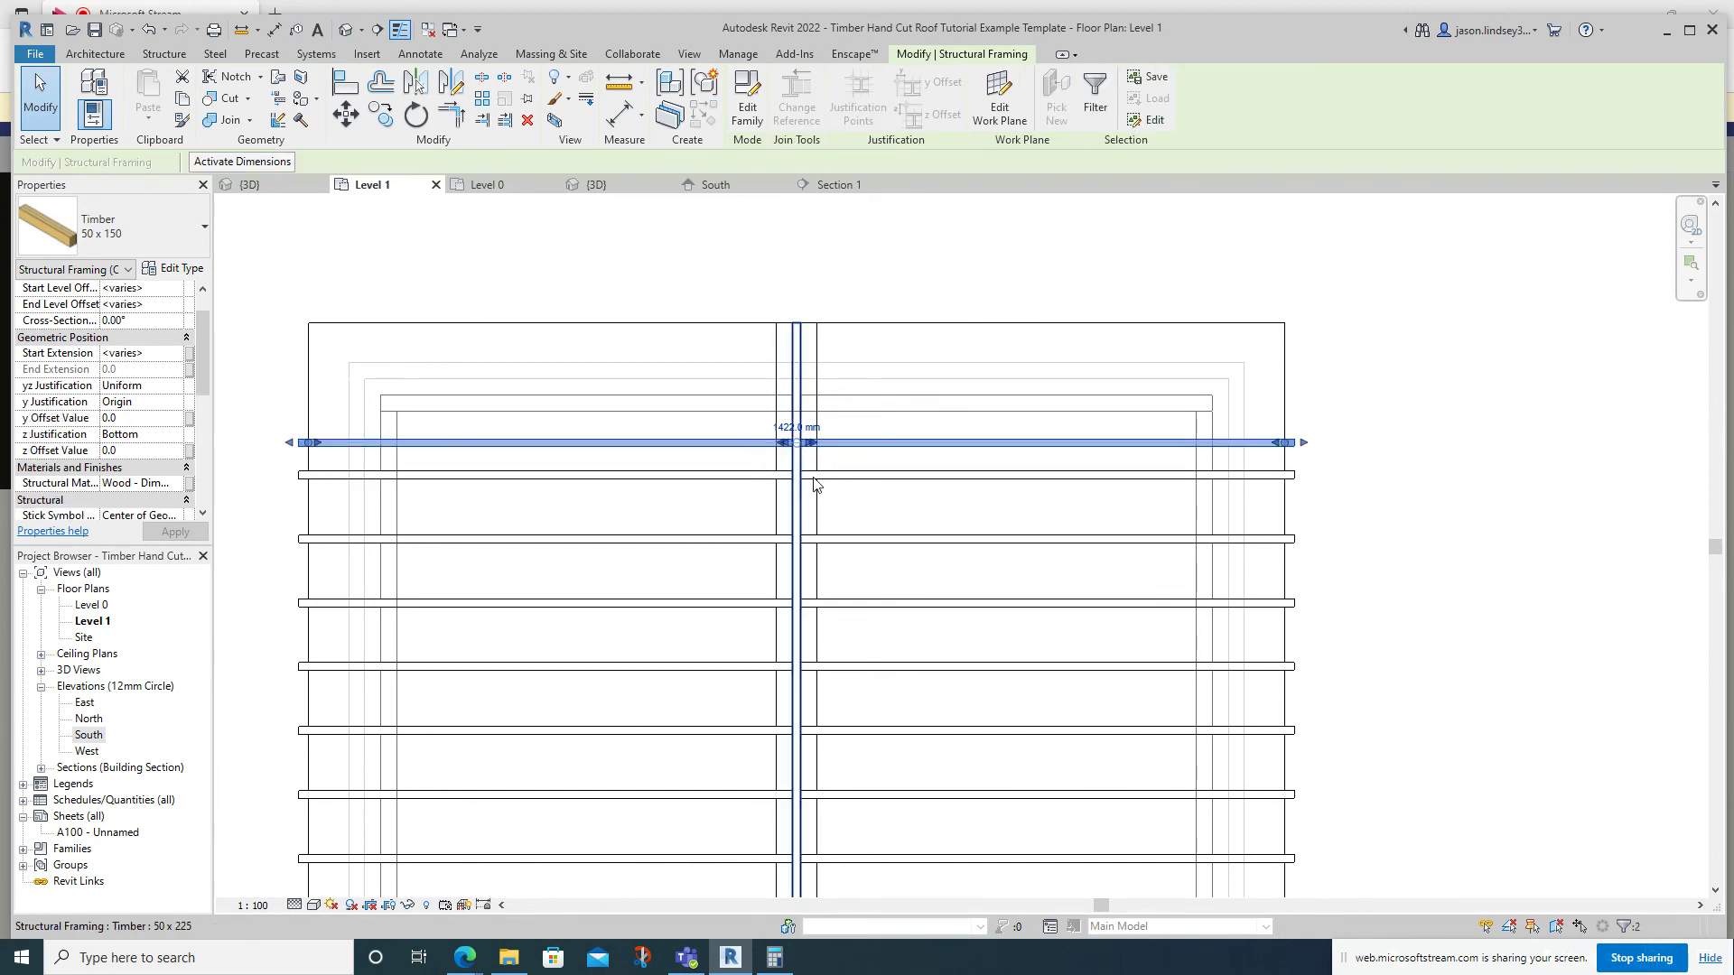
pyautogui.press('Up')
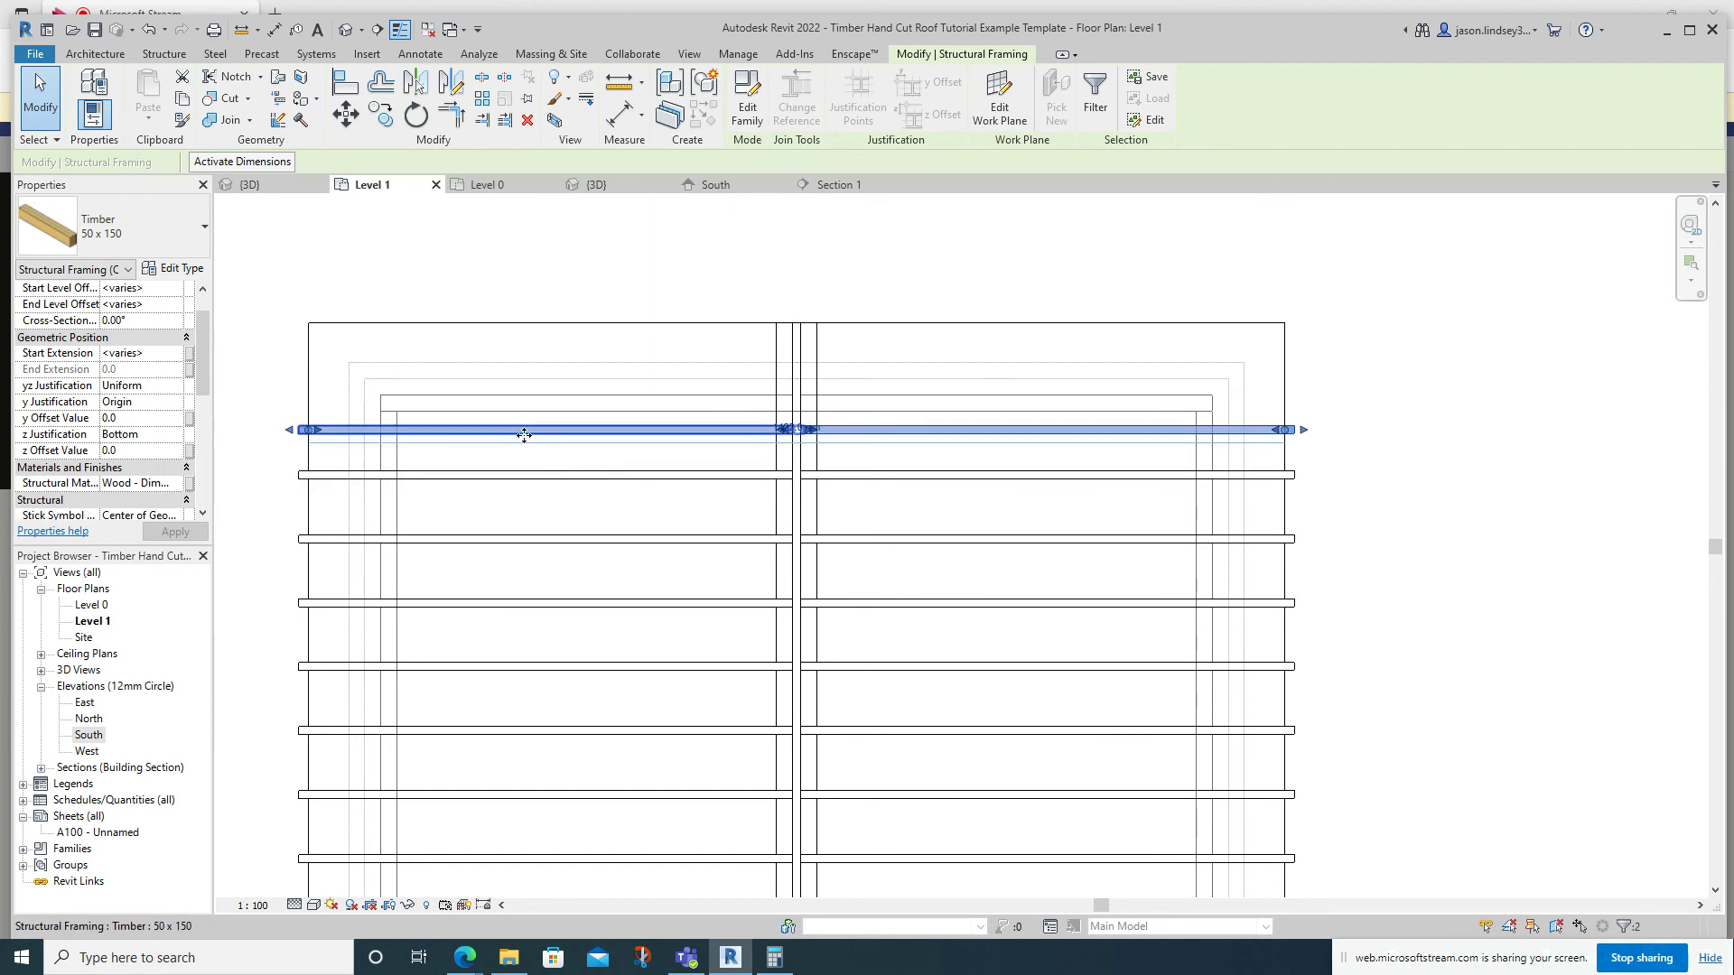
pyautogui.scroll(5, 400, 426)
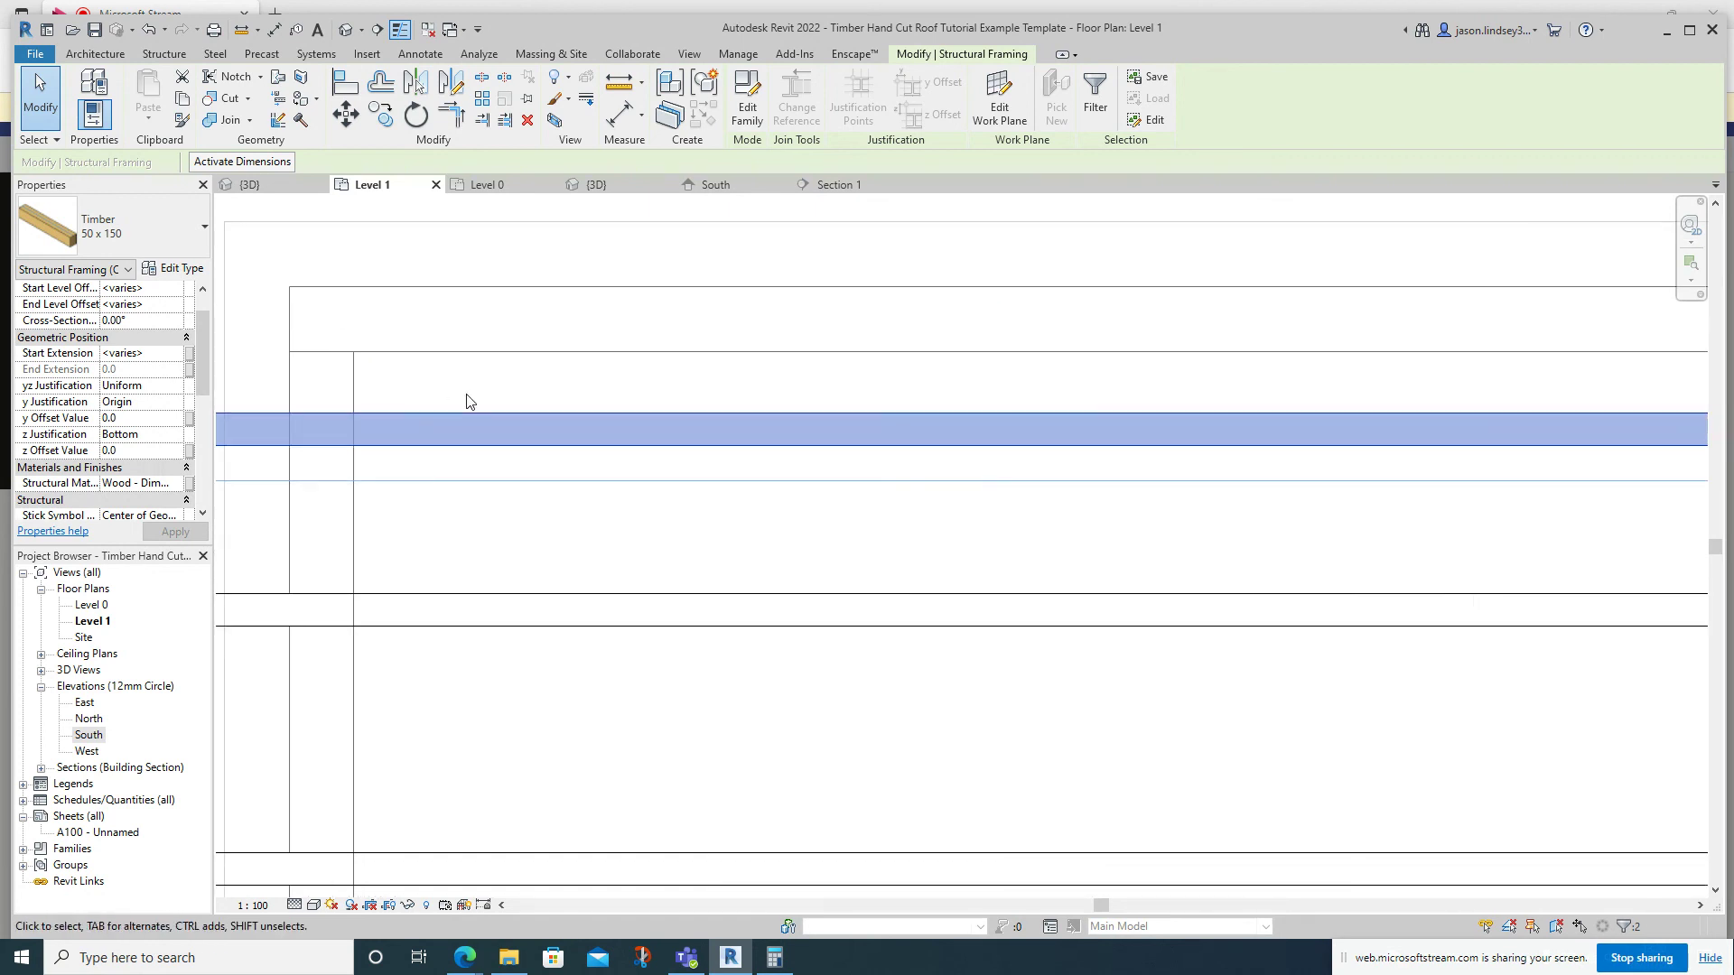
pyautogui.scroll(-2, 479, 406)
pyautogui.press('Escape')
pyautogui.scroll(-3, 492, 411)
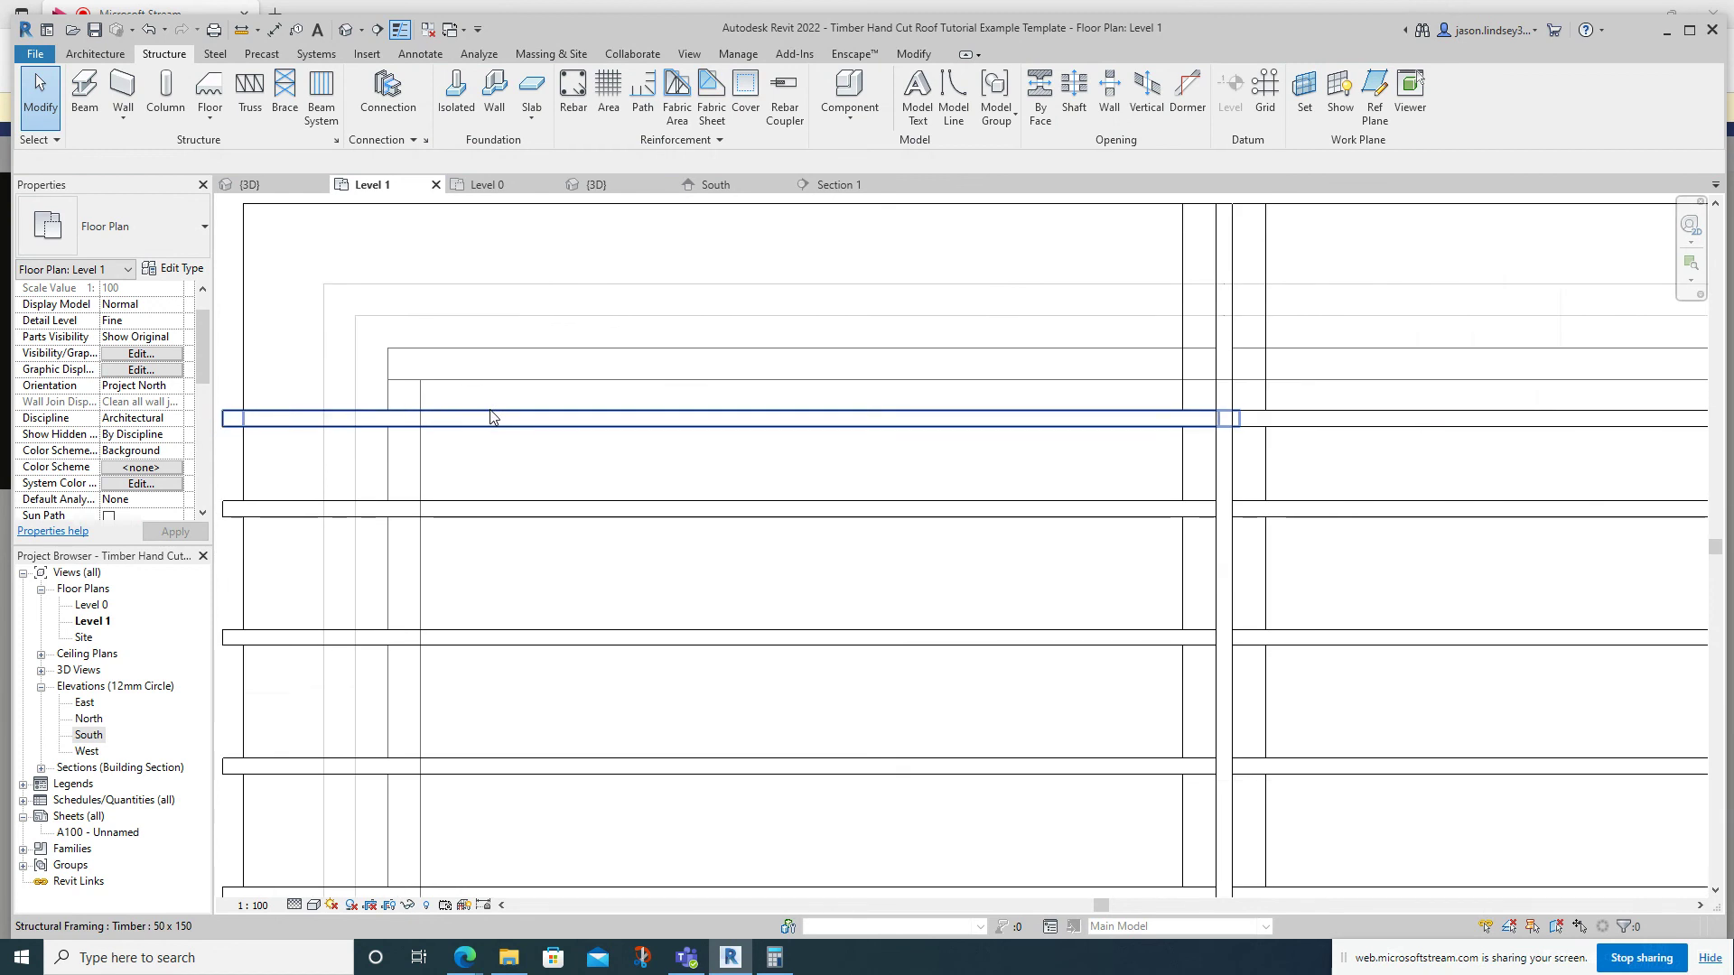
# Copy the northernmost rafter pair north onto the roof's north verge edge and end the copying.
pyautogui.scroll(-2, 506, 434)
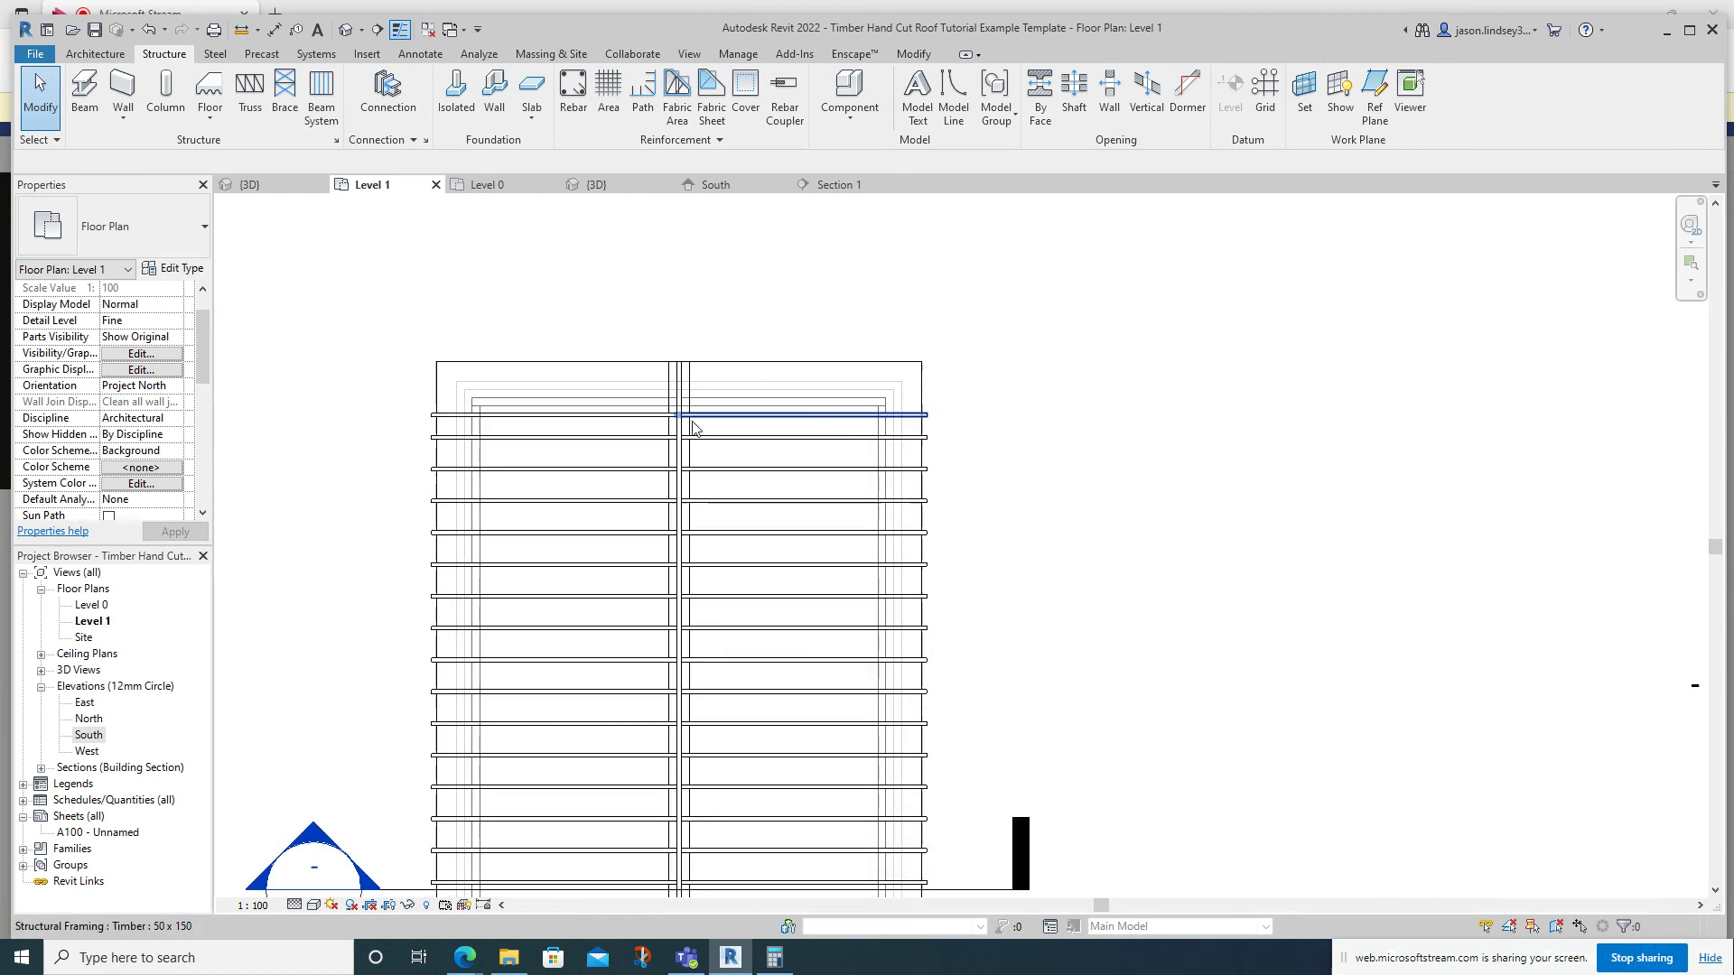
pyautogui.scroll(-3, 693, 428)
pyautogui.scroll(6, 585, 457)
pyautogui.scroll(-1, 609, 693)
pyautogui.scroll(2, 635, 522)
pyautogui.scroll(-2, 582, 545)
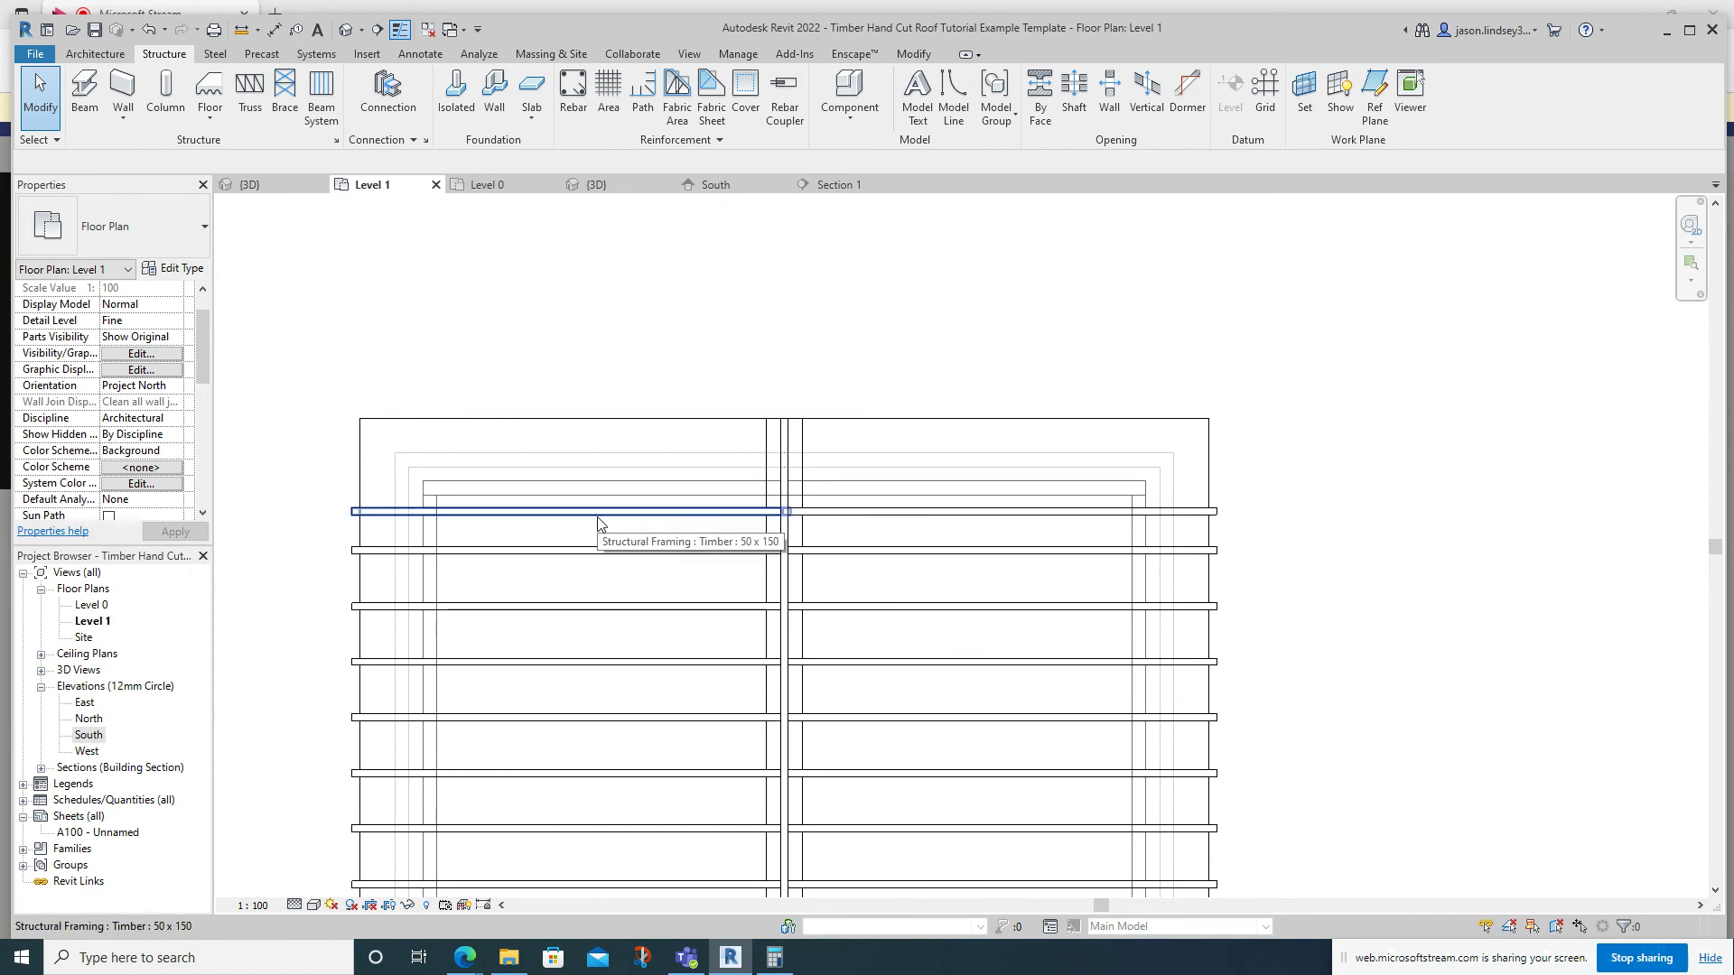
pyautogui.click(603, 513)
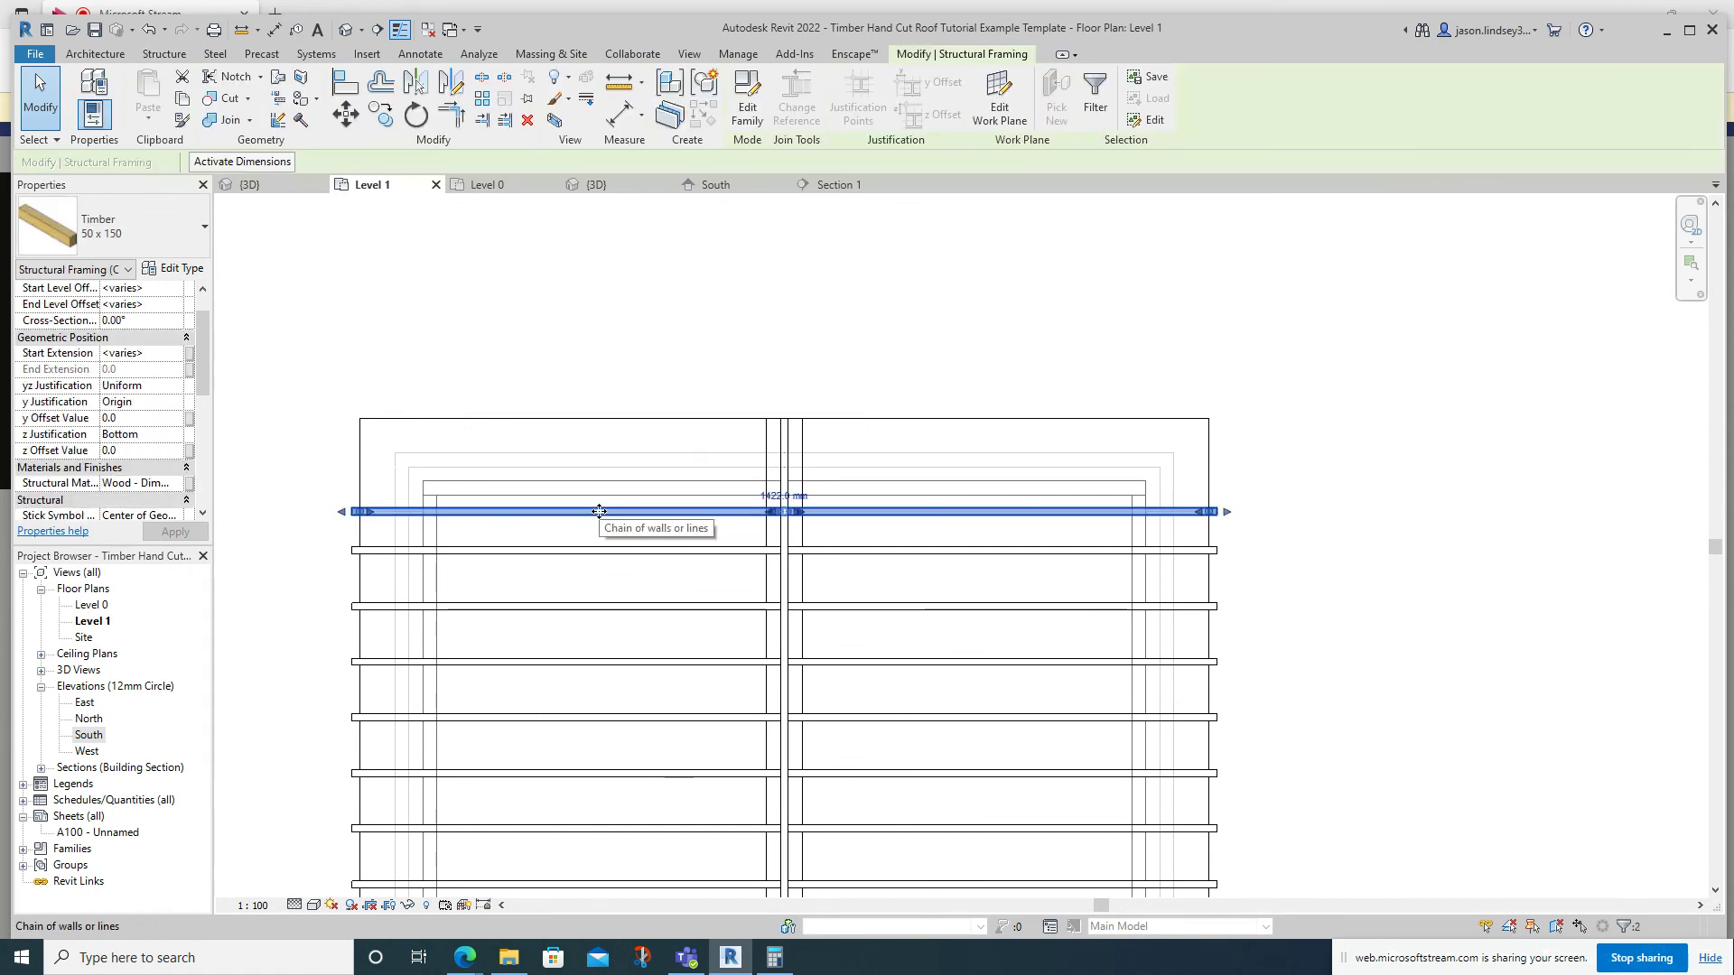
pyautogui.click(380, 114)
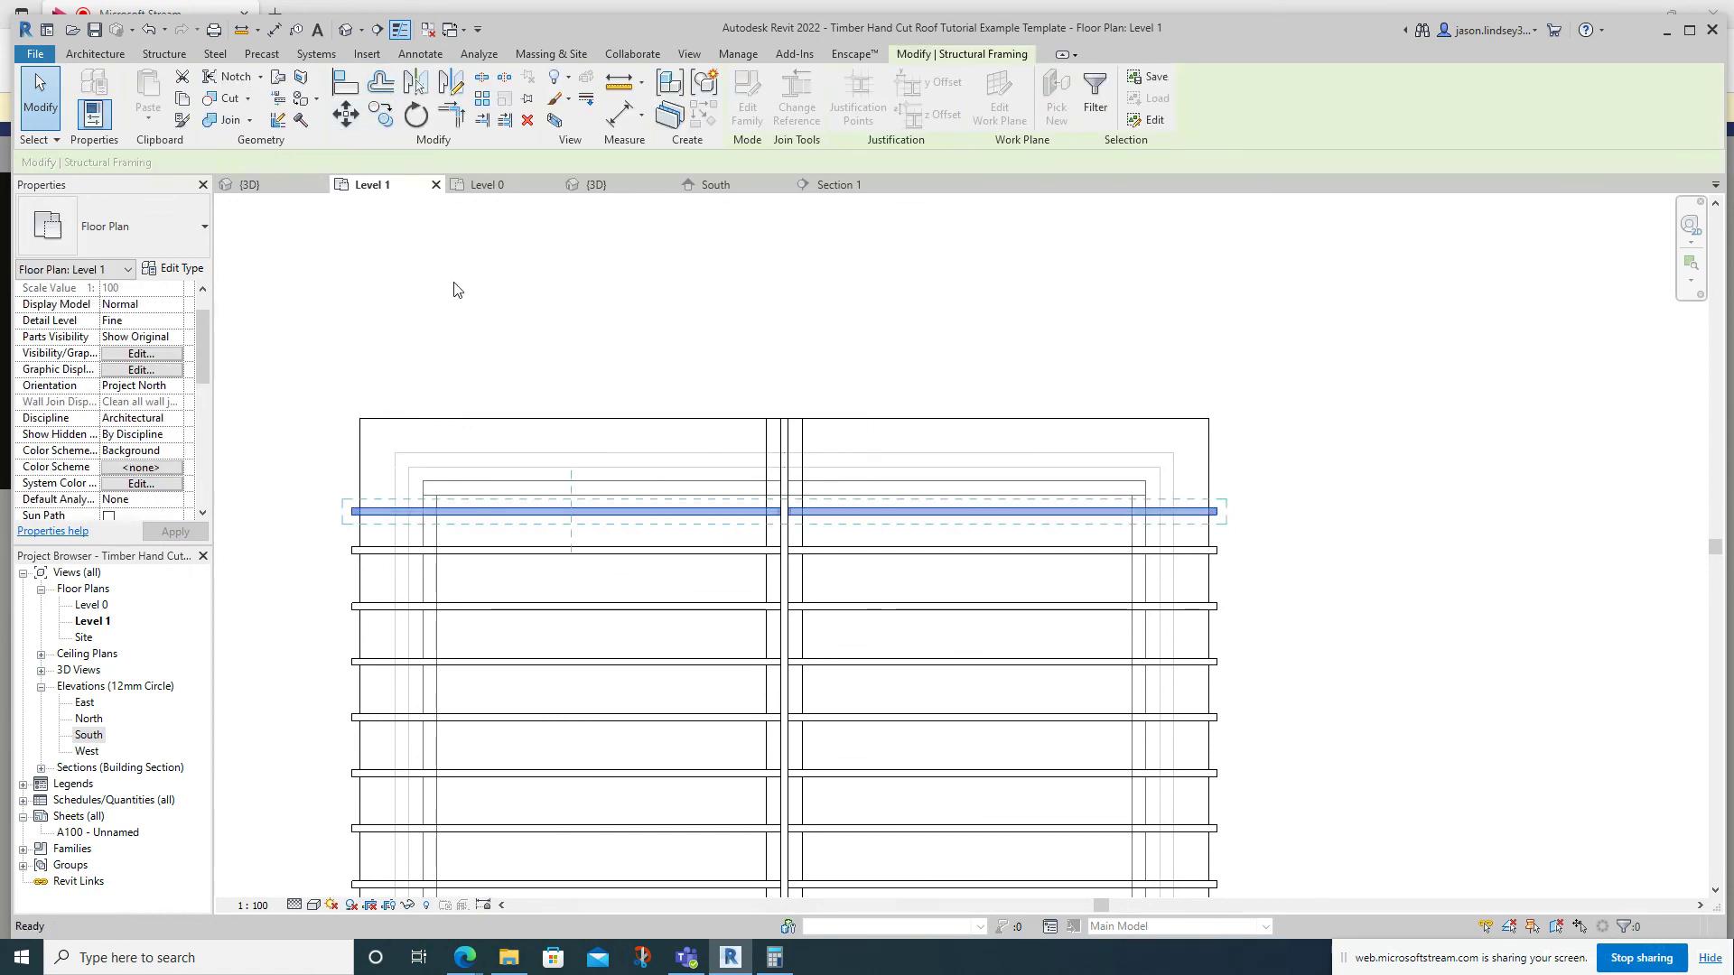
pyautogui.click(534, 511)
pyautogui.click(537, 422)
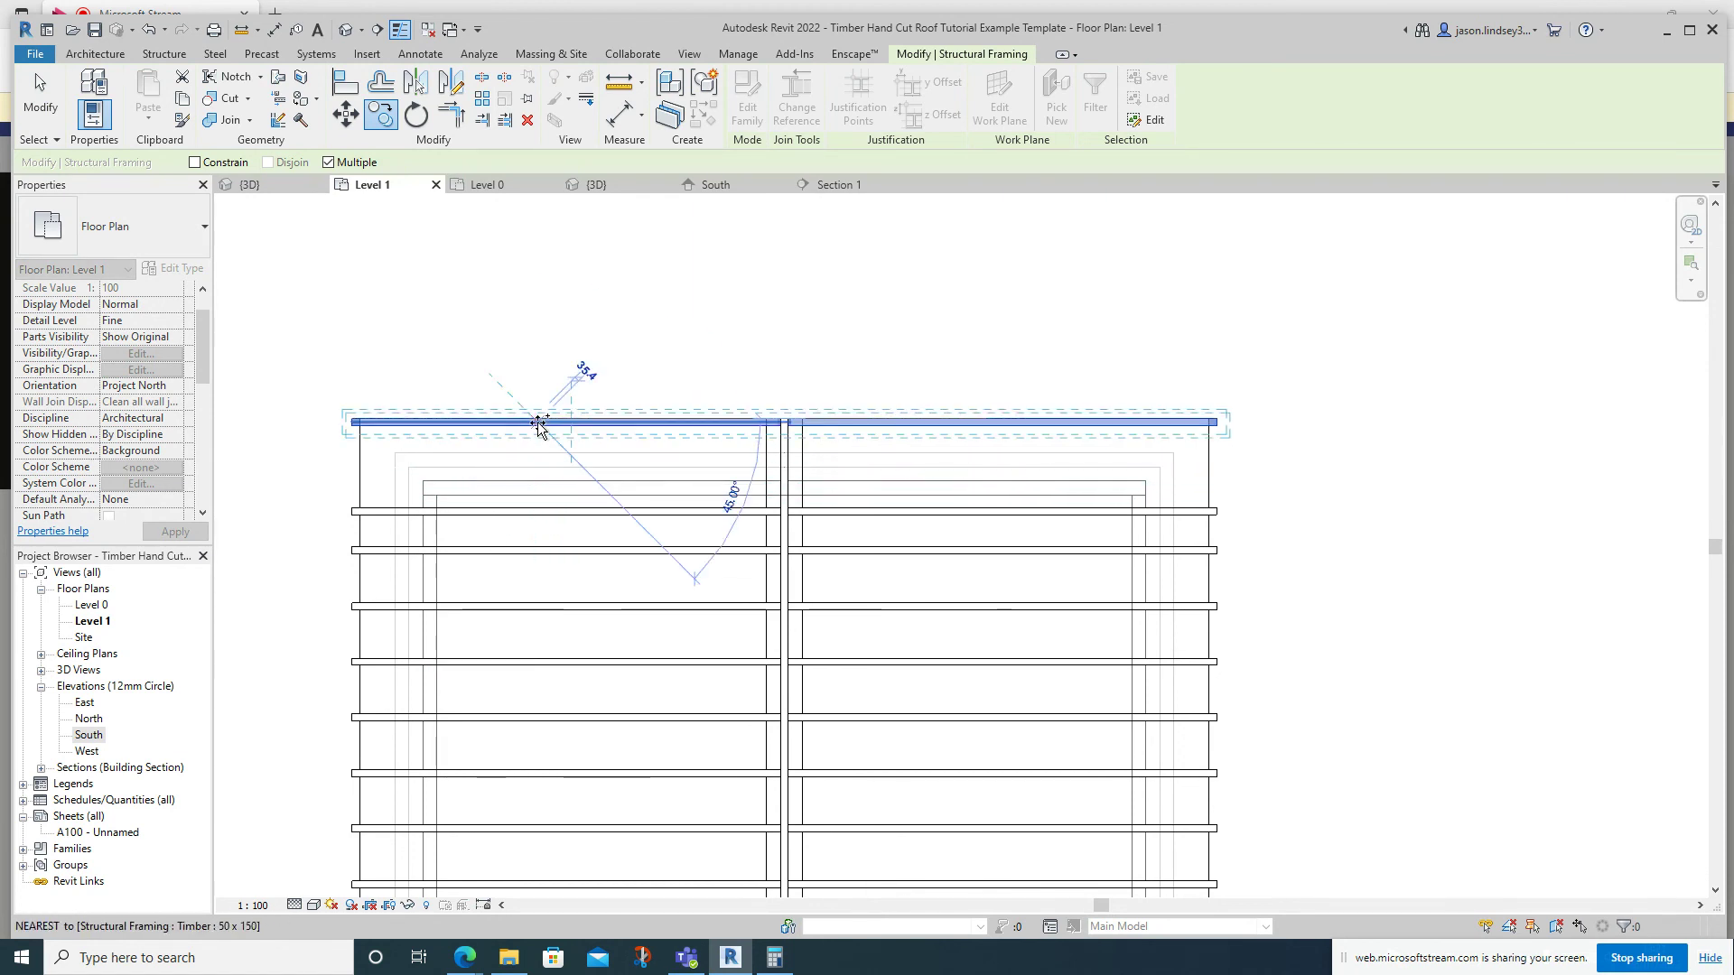
pyautogui.scroll(-4, 768, 508)
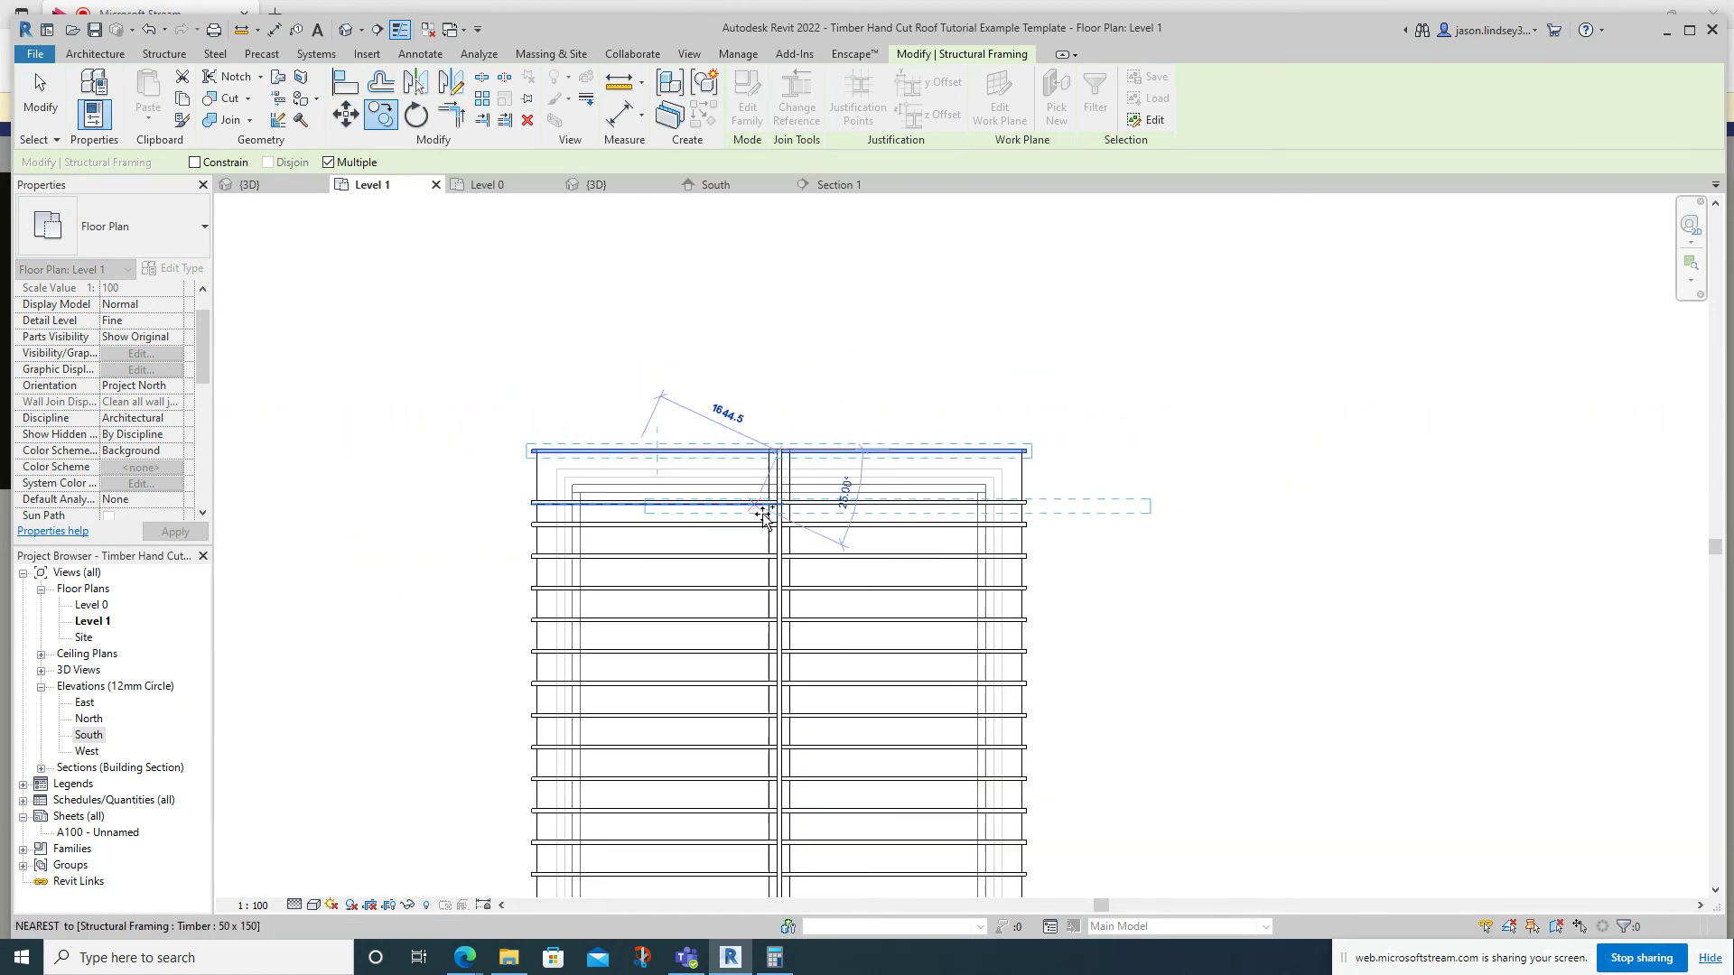
pyautogui.moveTo(722, 703); pyautogui.dragTo(661, 336, button='middle')
pyautogui.press('Escape')
pyautogui.press('Escape')
# Chain-select the southernmost rafter pair and copy it 625 mm south onto the roof's south verge edge.
pyautogui.scroll(5, 631, 507)
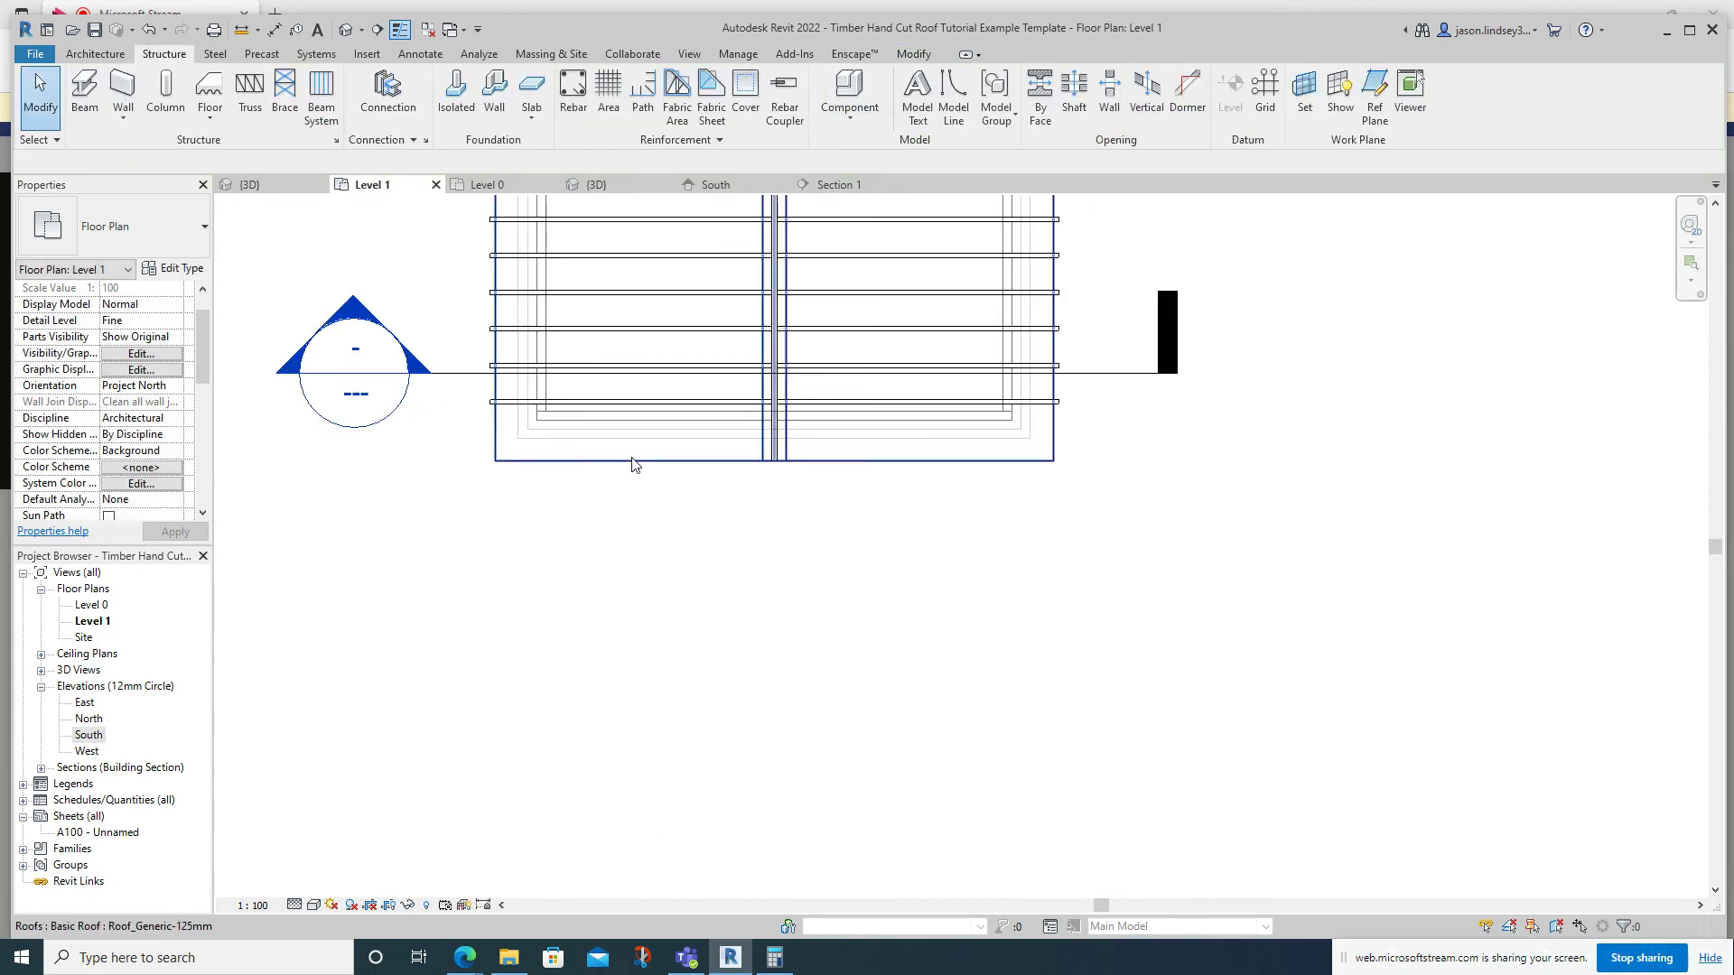
pyautogui.press('Tab')
pyautogui.click(599, 327)
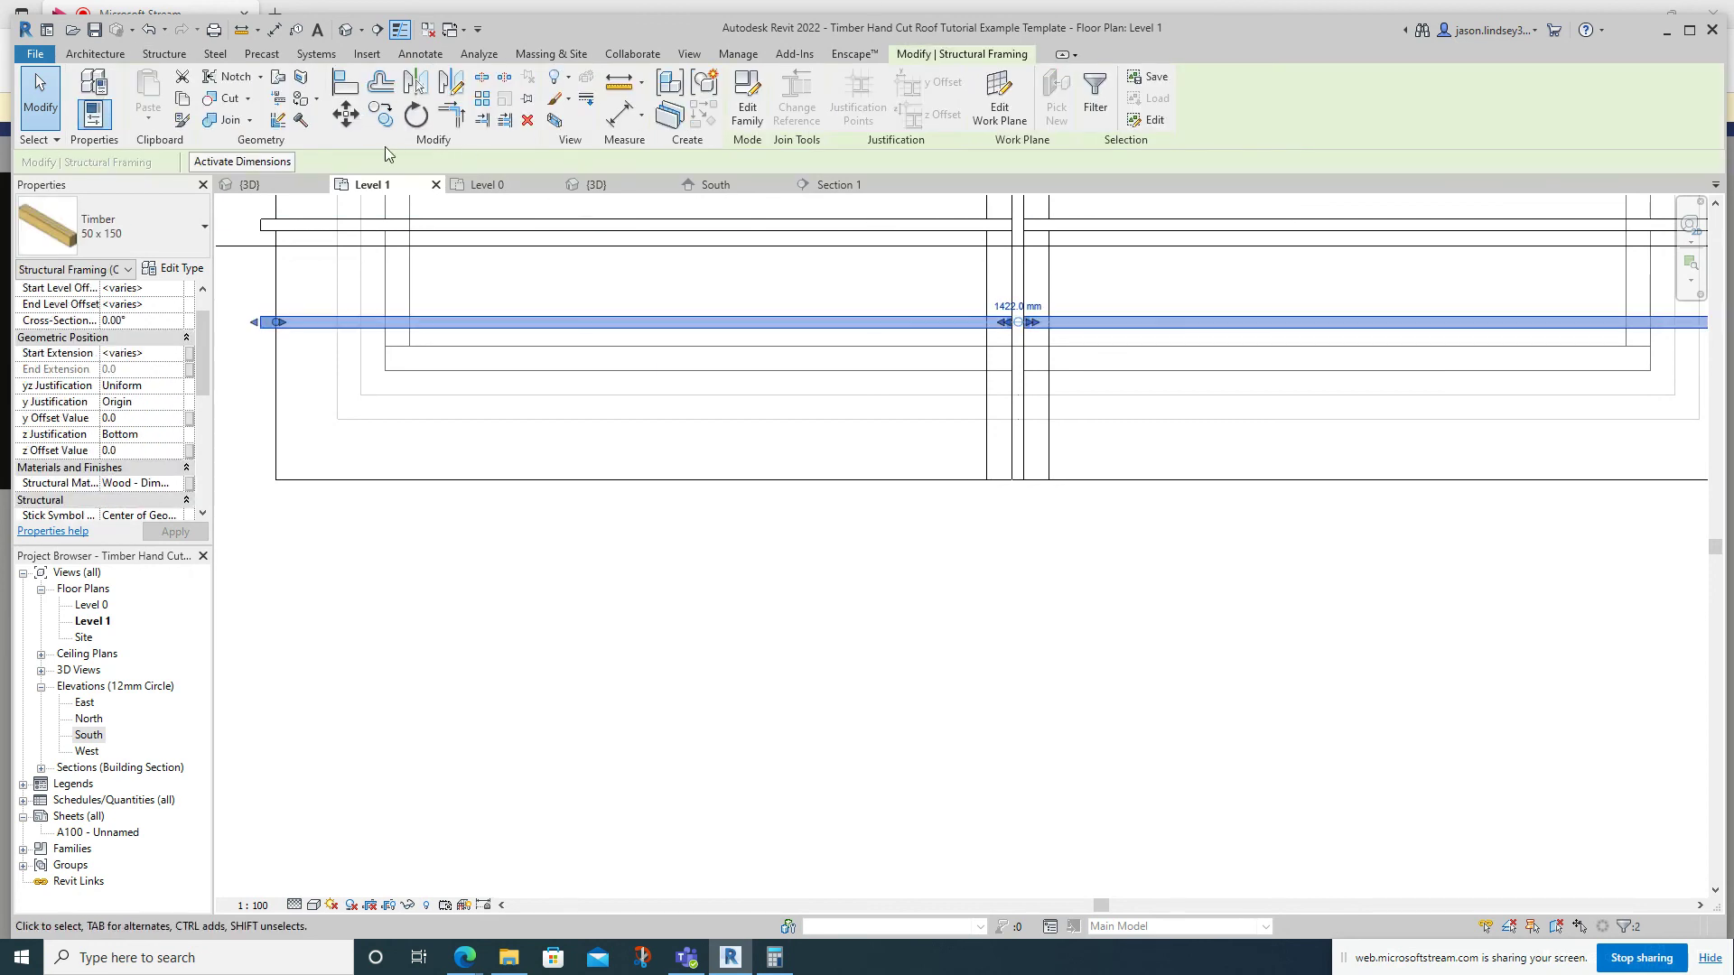
pyautogui.click(381, 117)
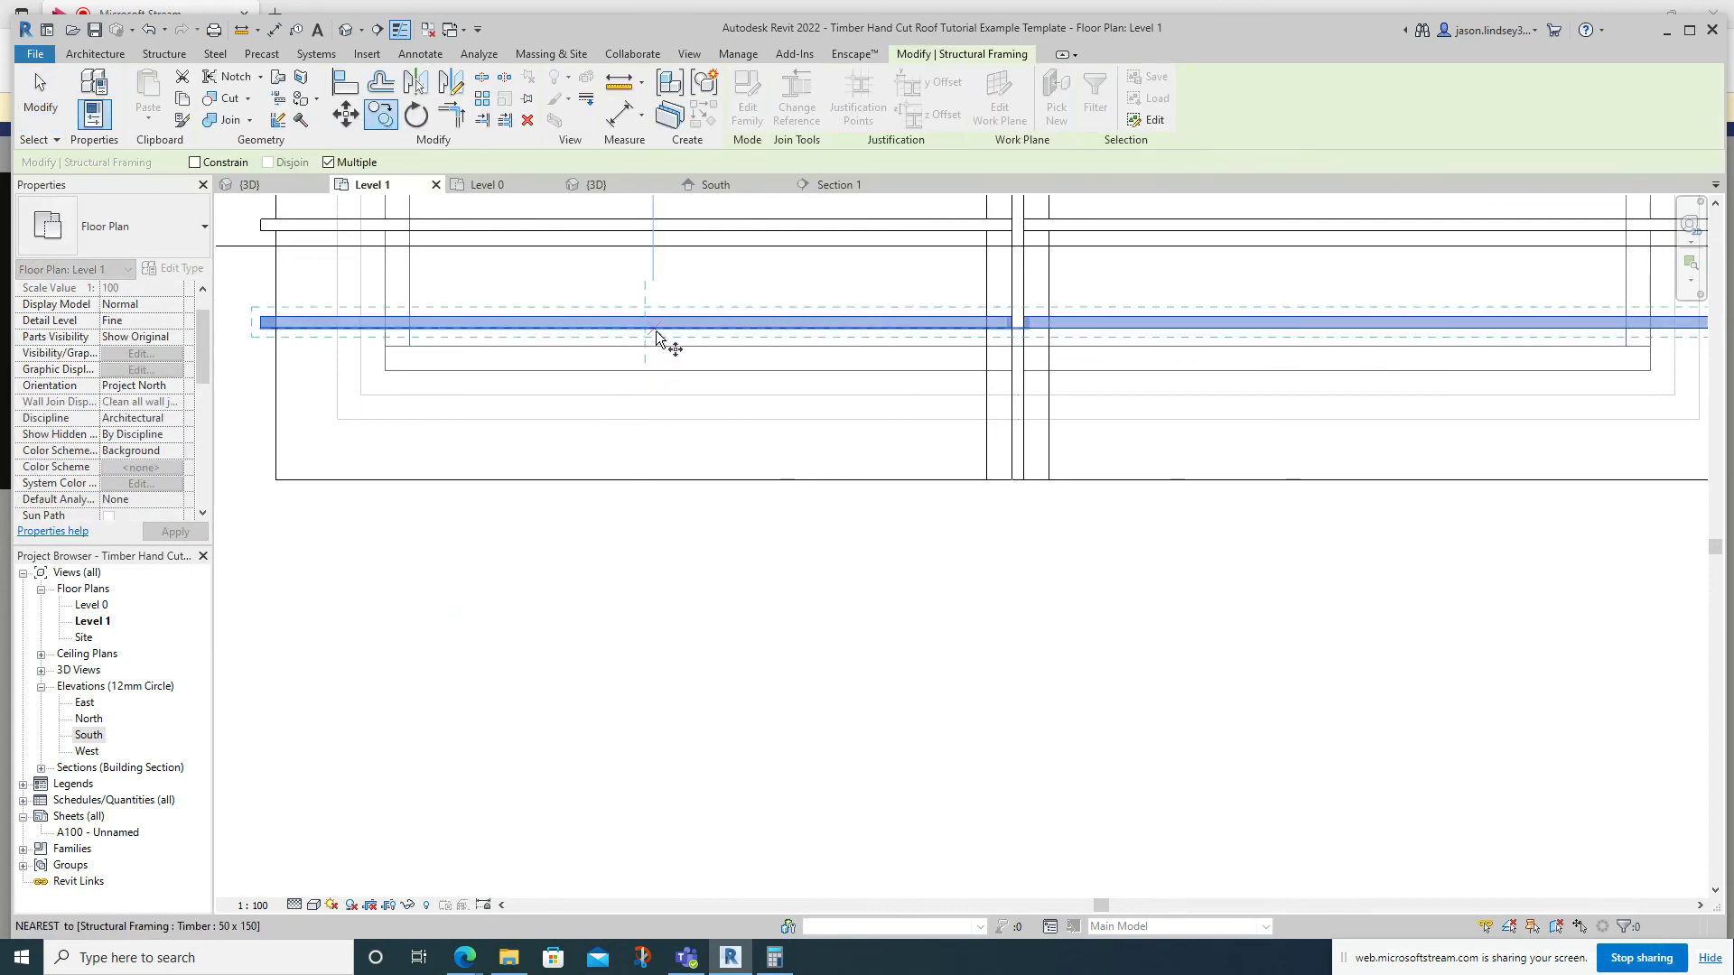
pyautogui.click(661, 331)
pyautogui.click(674, 481)
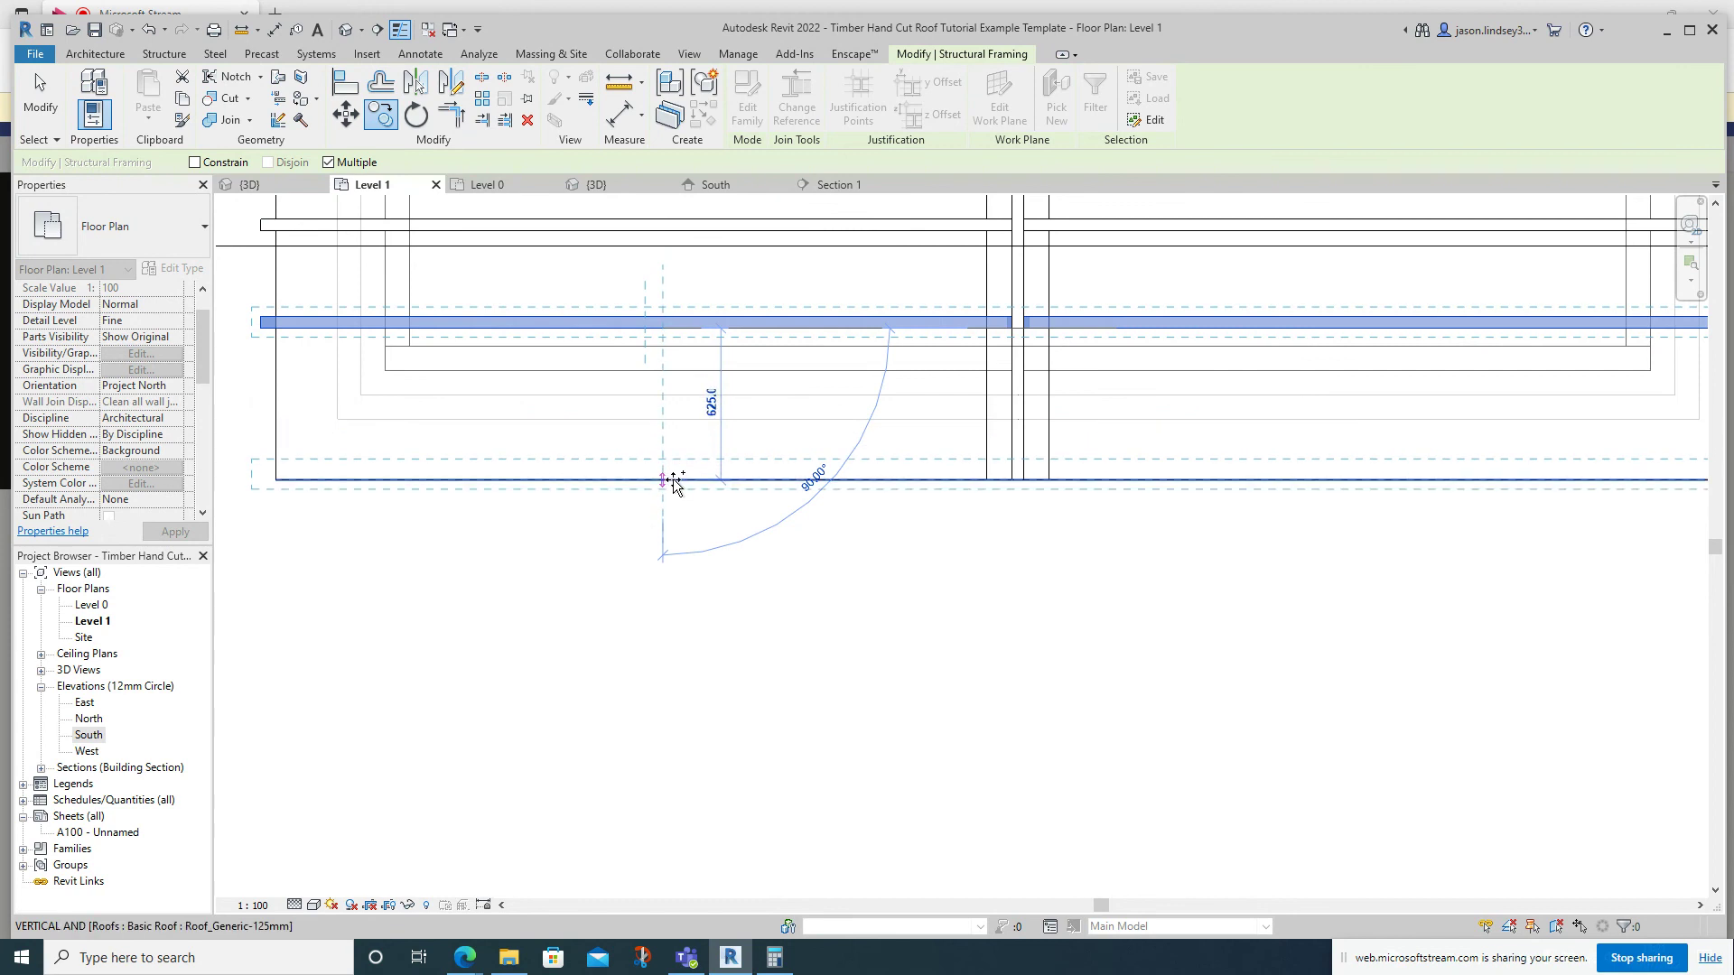
pyautogui.scroll(-4, 674, 481)
pyautogui.press('Escape')
pyautogui.press('Escape')
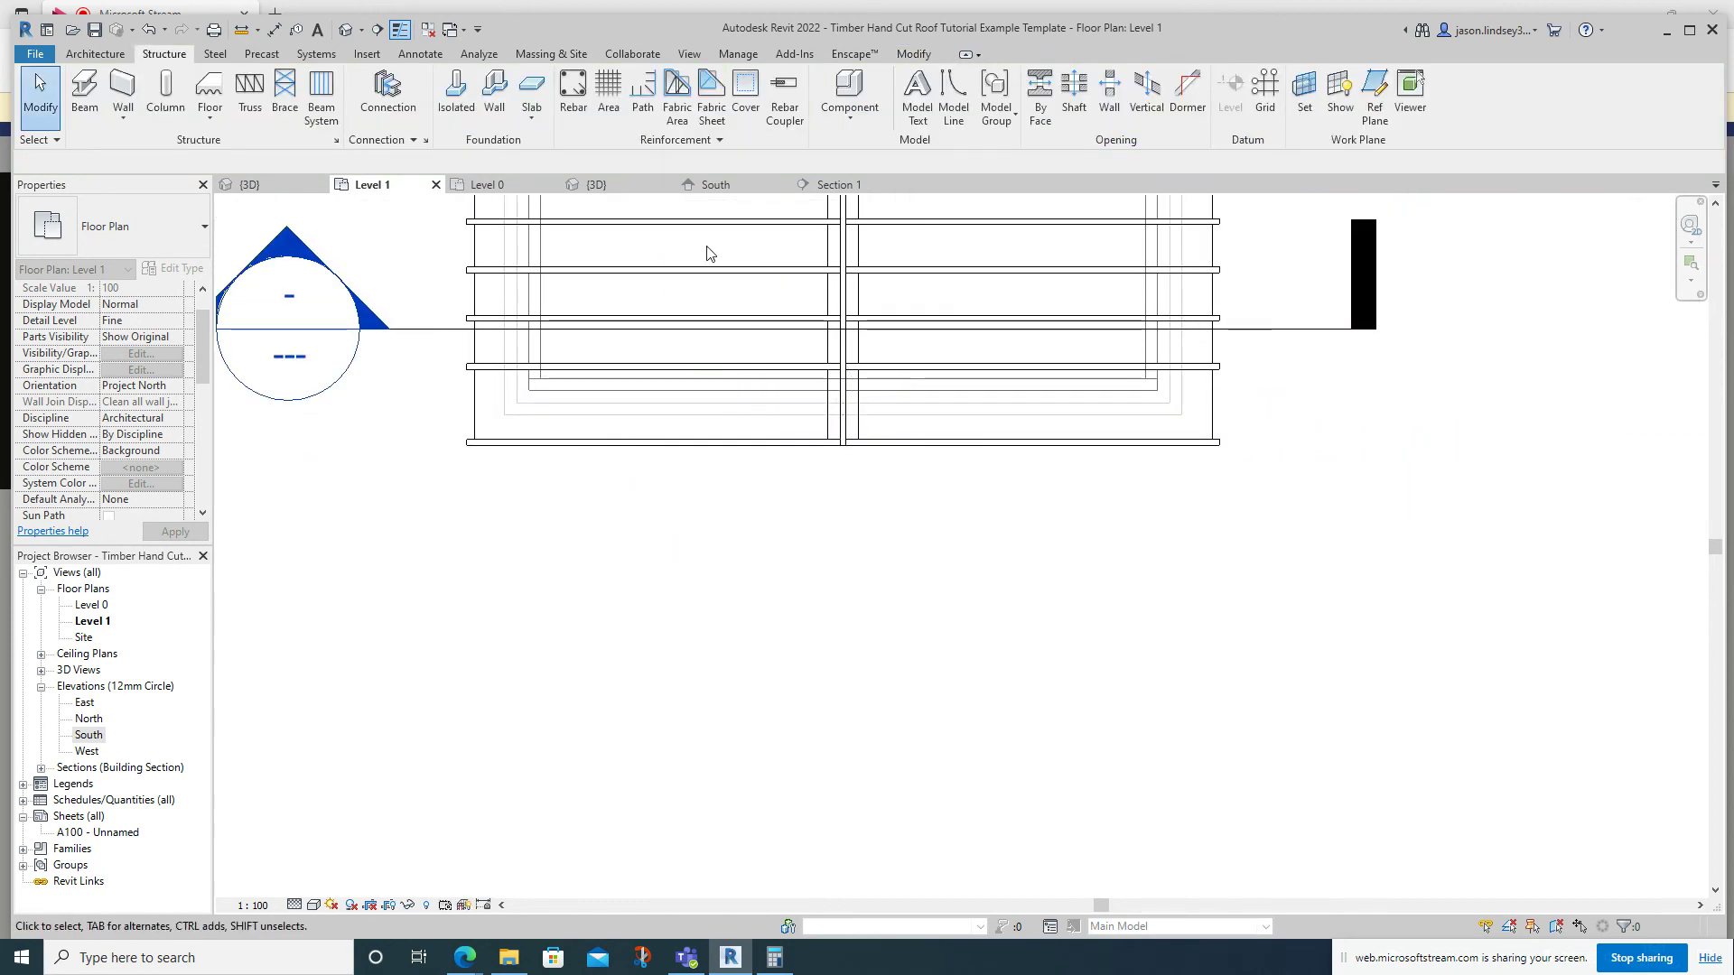
# Examine the outer rafter pair, its junction with the ridge and the open overhang at the south gable in the 3D view.
pyautogui.click(617, 190)
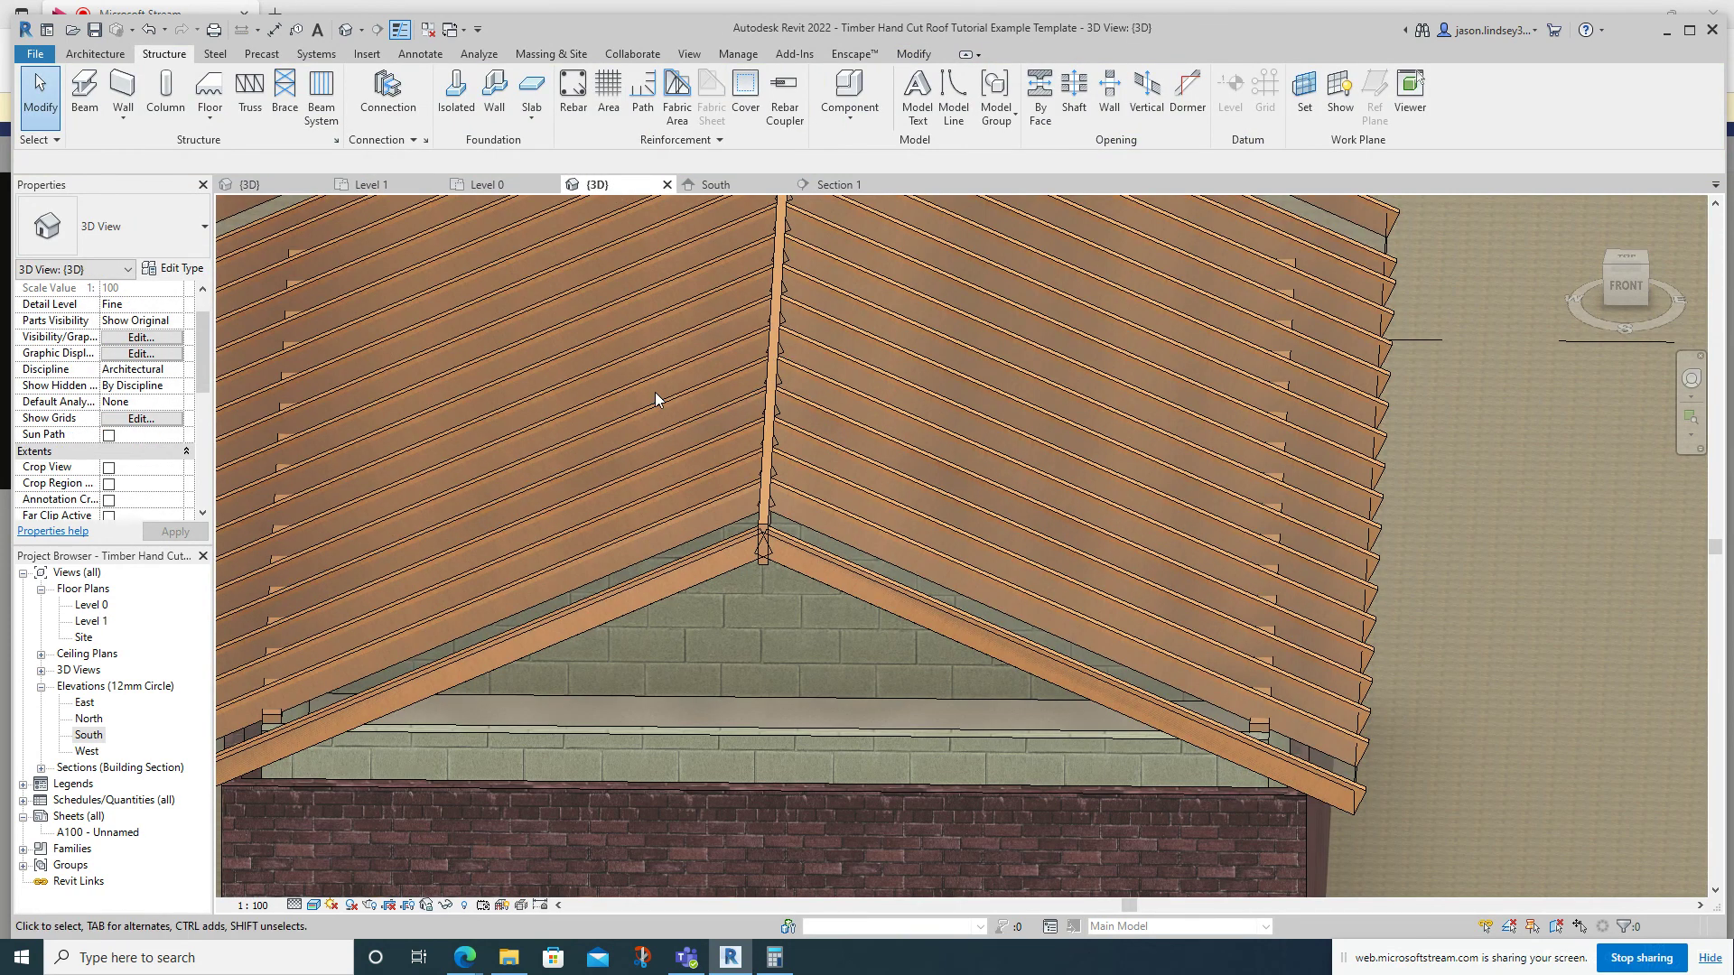
pyautogui.keyDown('shift'); pyautogui.moveTo(692, 394); pyautogui.dragTo(854, 420, button='middle'); pyautogui.keyUp('shift')
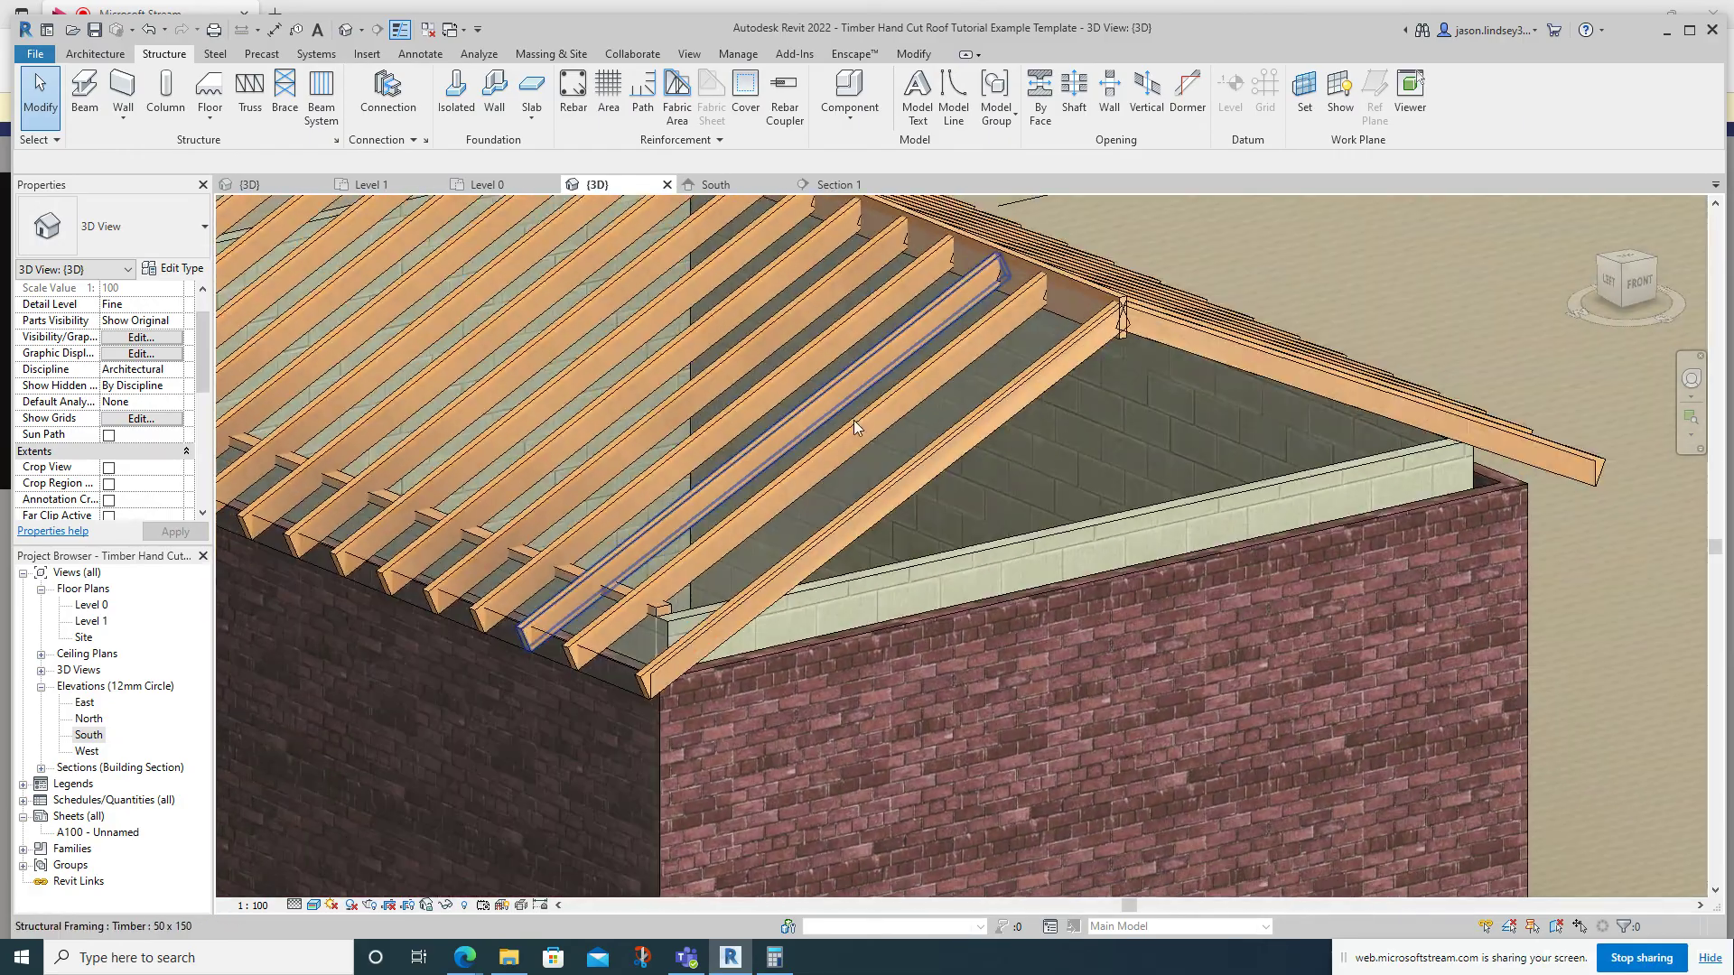
pyautogui.keyDown('shift'); pyautogui.moveTo(940, 330); pyautogui.dragTo(924, 370, button='middle'); pyautogui.keyUp('shift')
pyautogui.scroll(4, 930, 402)
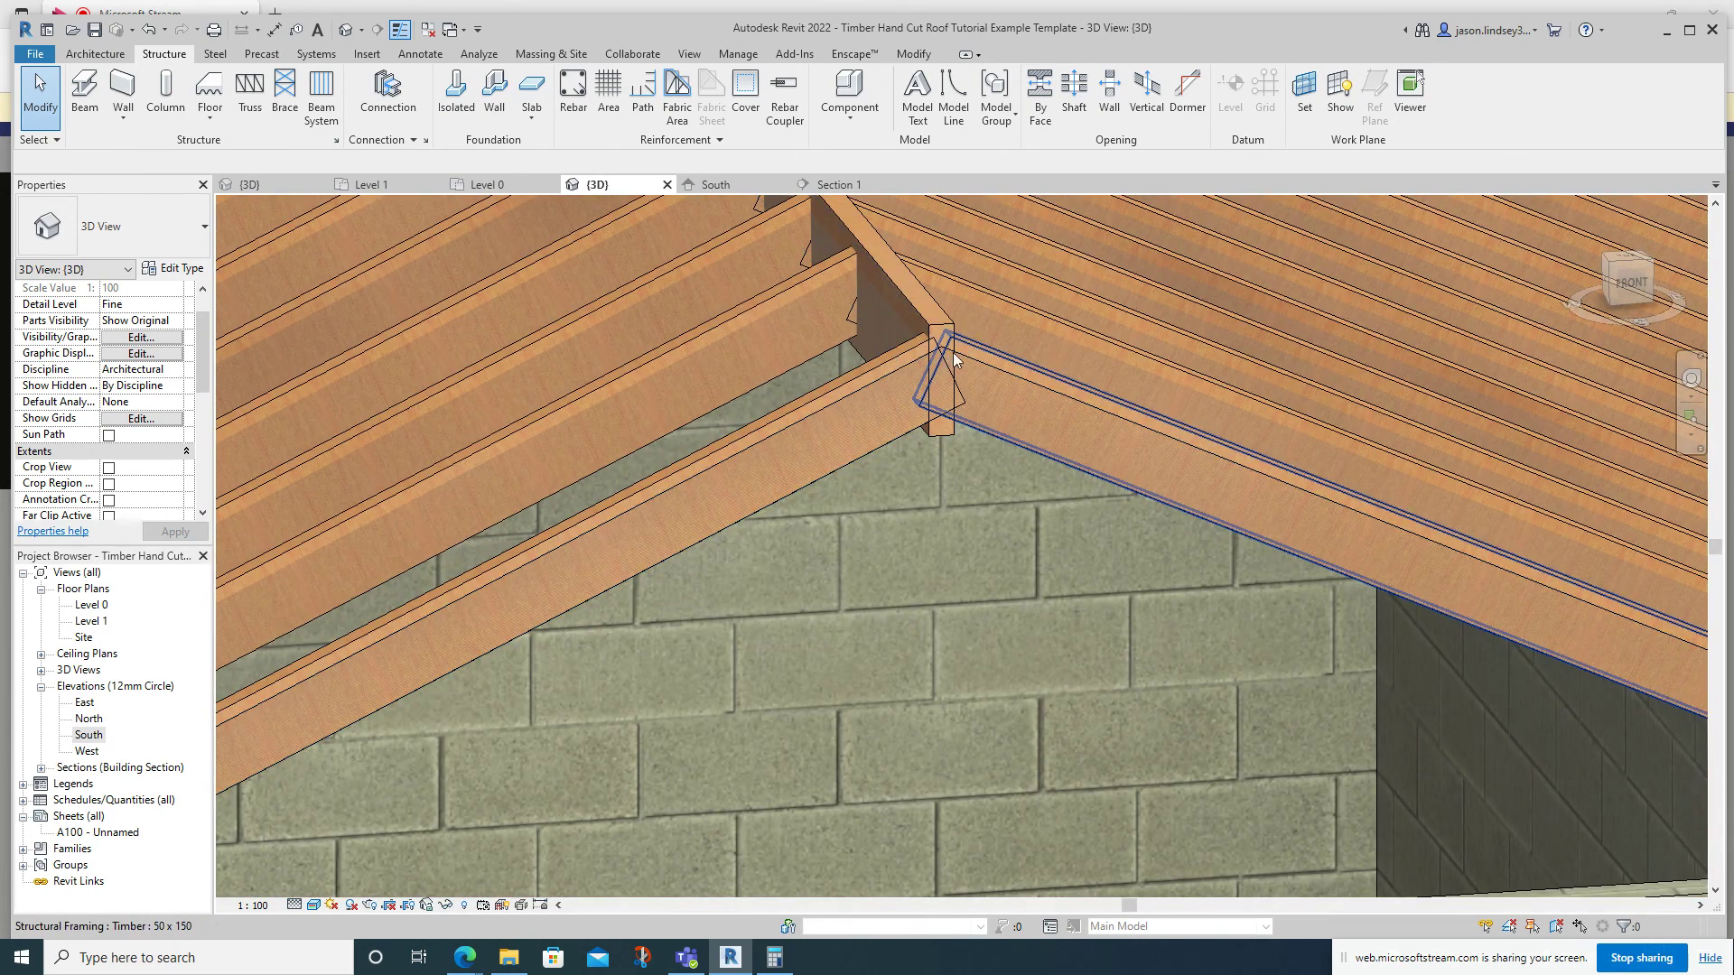
pyautogui.scroll(-6, 939, 353)
pyautogui.scroll(3, 467, 604)
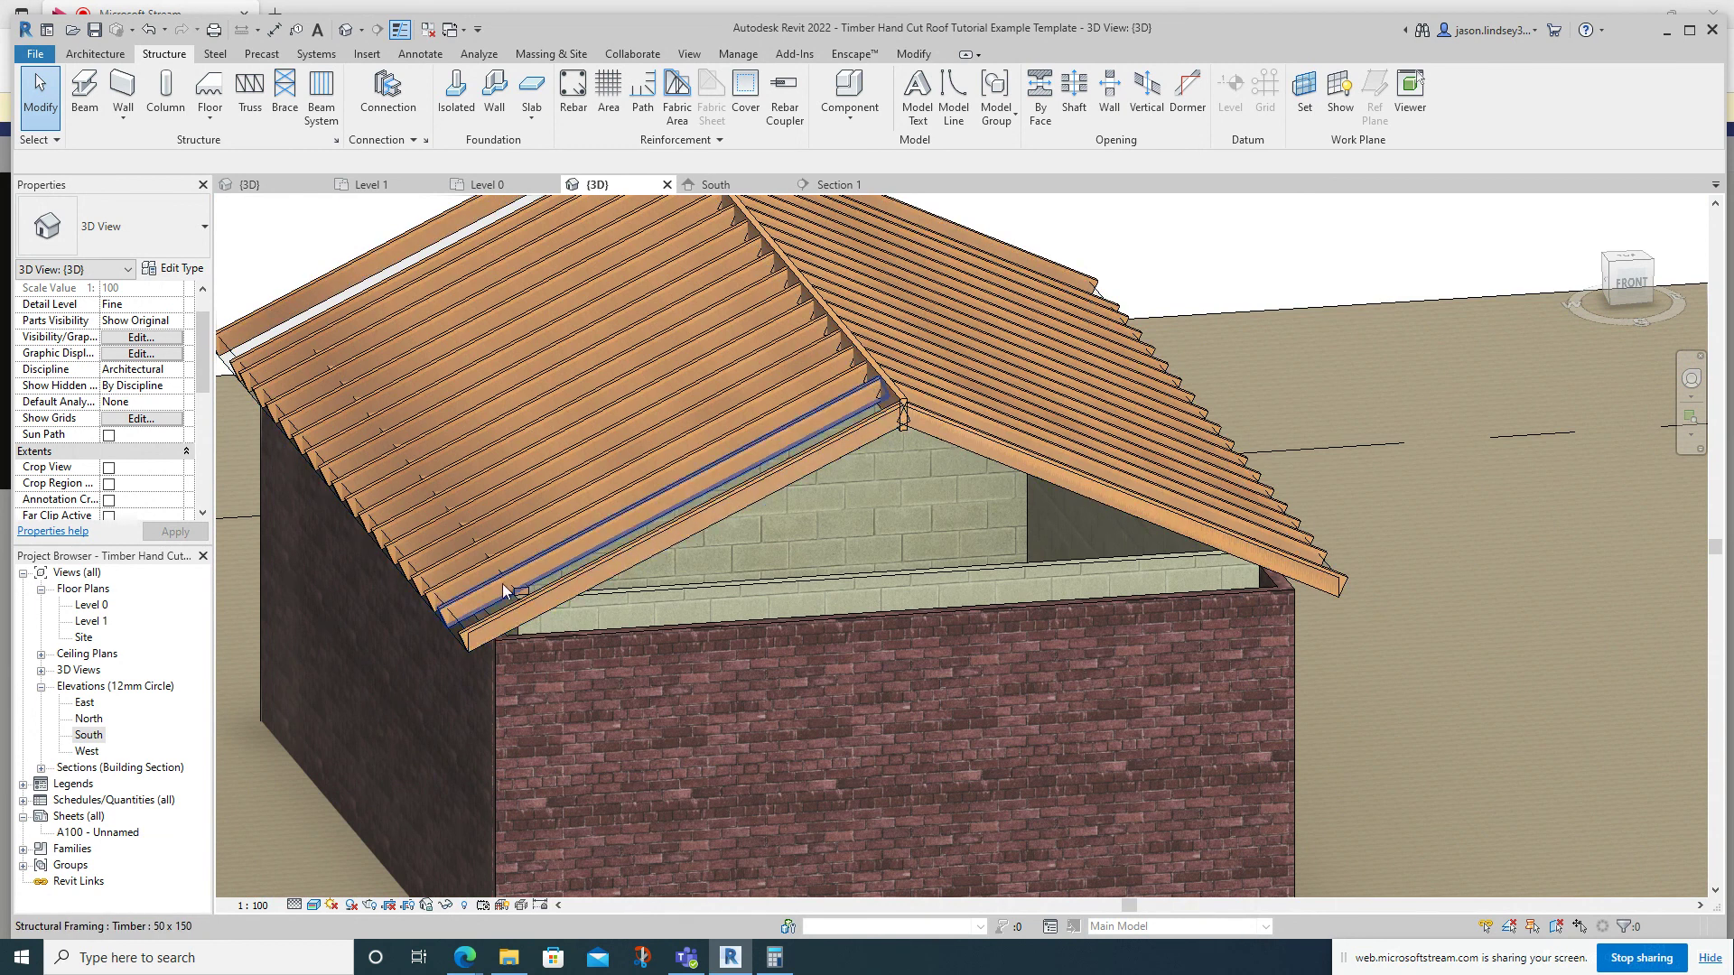
pyautogui.moveTo(832, 391); pyautogui.dragTo(865, 372, button='middle')
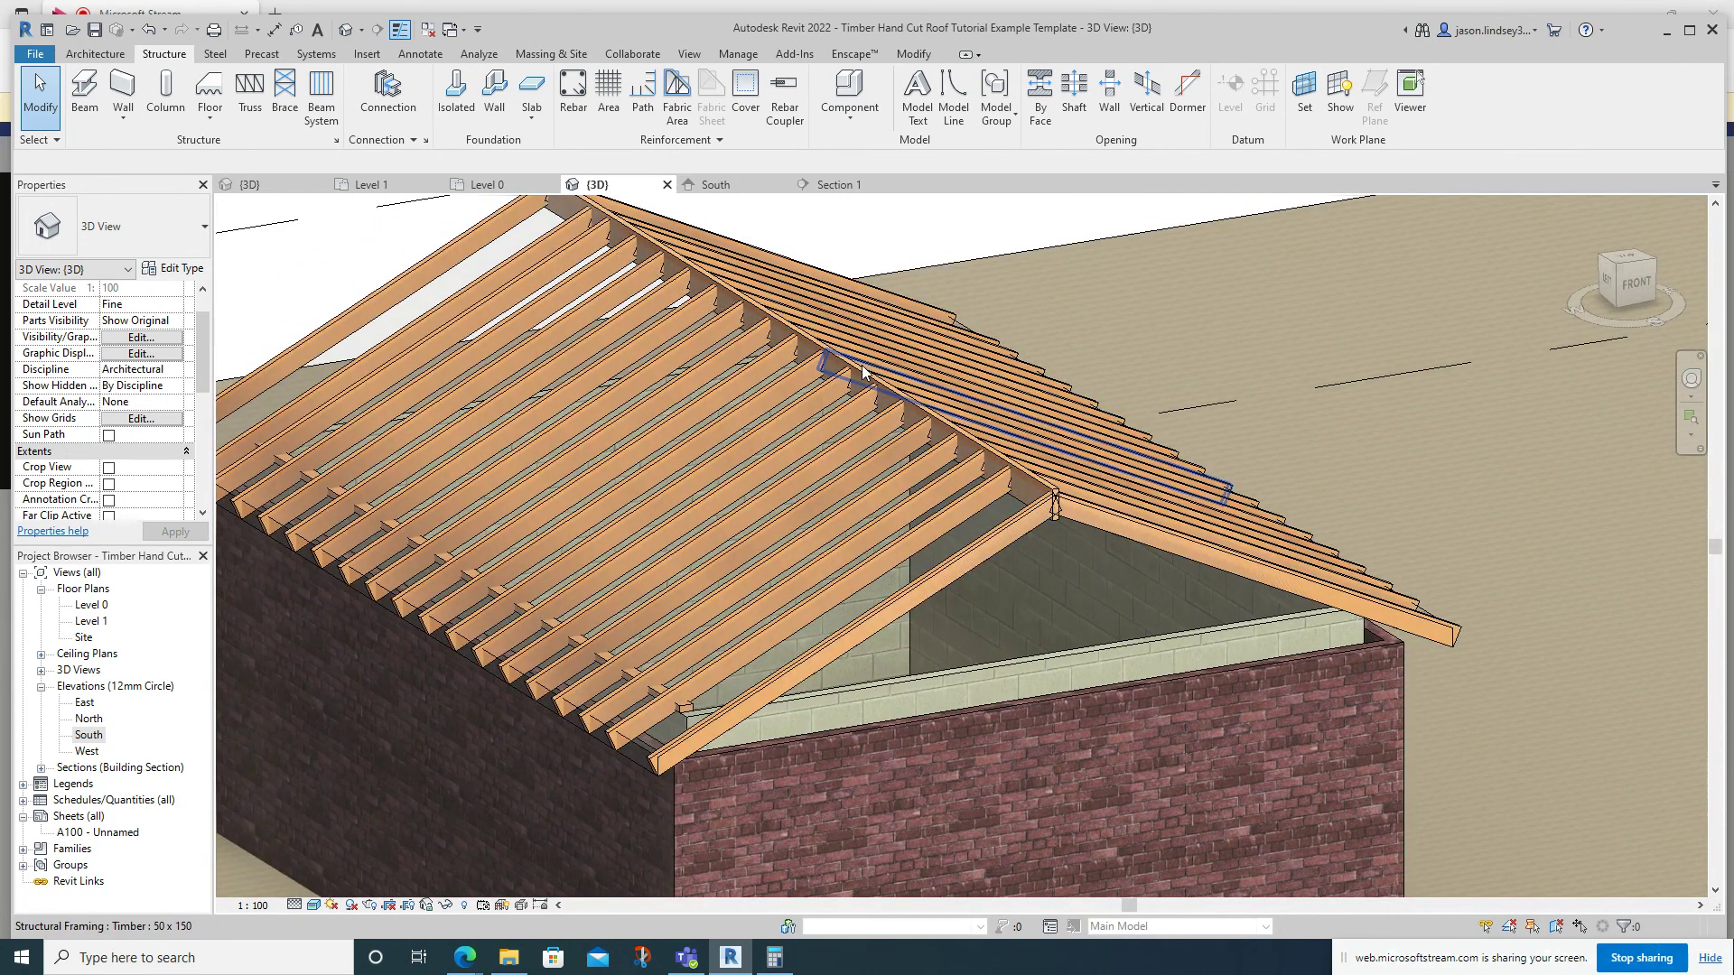